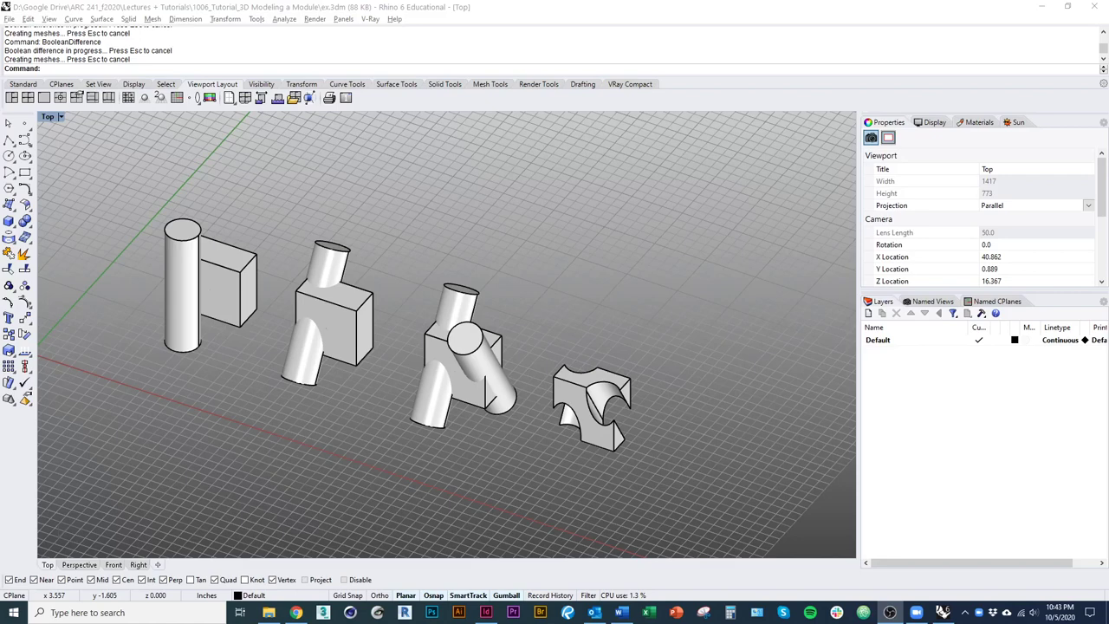
Examine the row of four box-and-cylinder studies from several angles, including the first cylinder and box.
left_click_drag(326, 497, 343, 483)
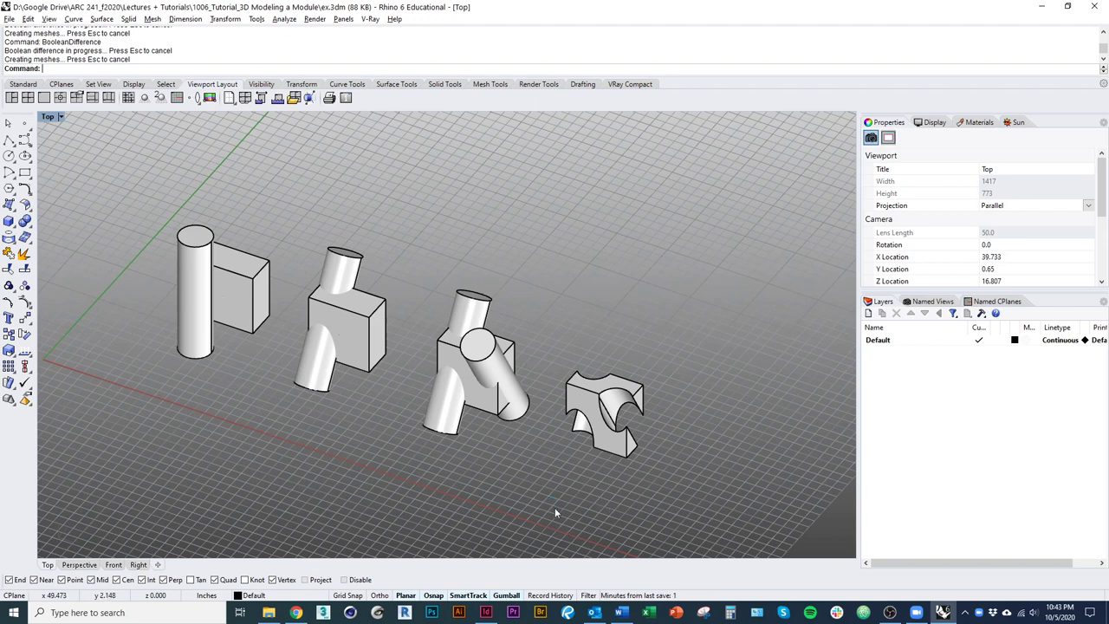
left_click_drag(554, 508, 529, 515)
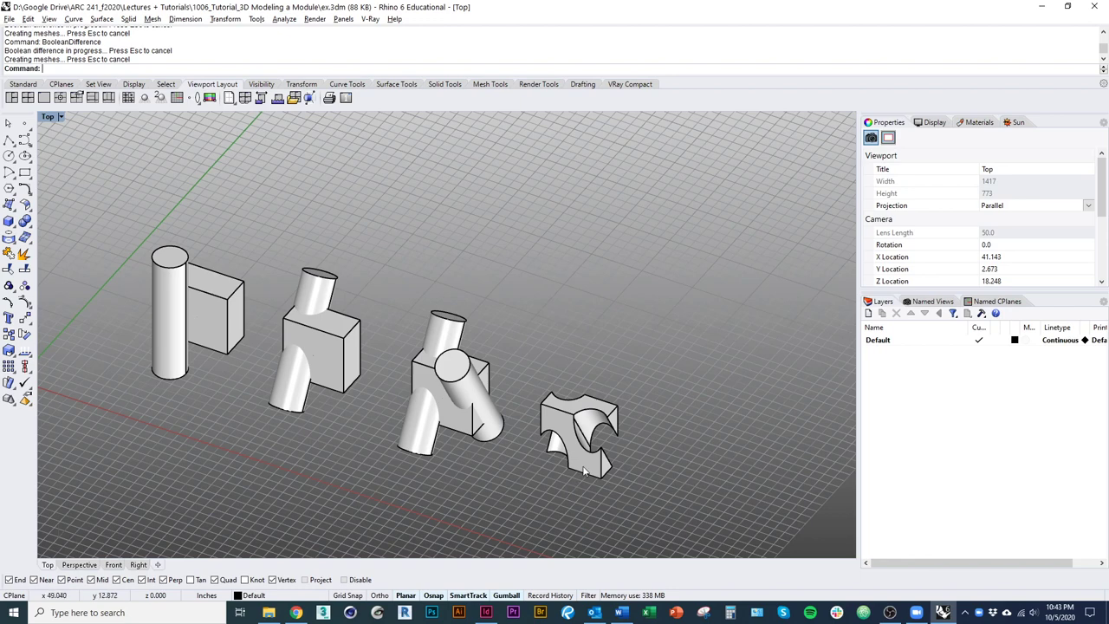
mouse_move(571, 473)
left_mouse_down()
mouse_move(554, 463)
mouse_move(577, 481)
left_mouse_up()
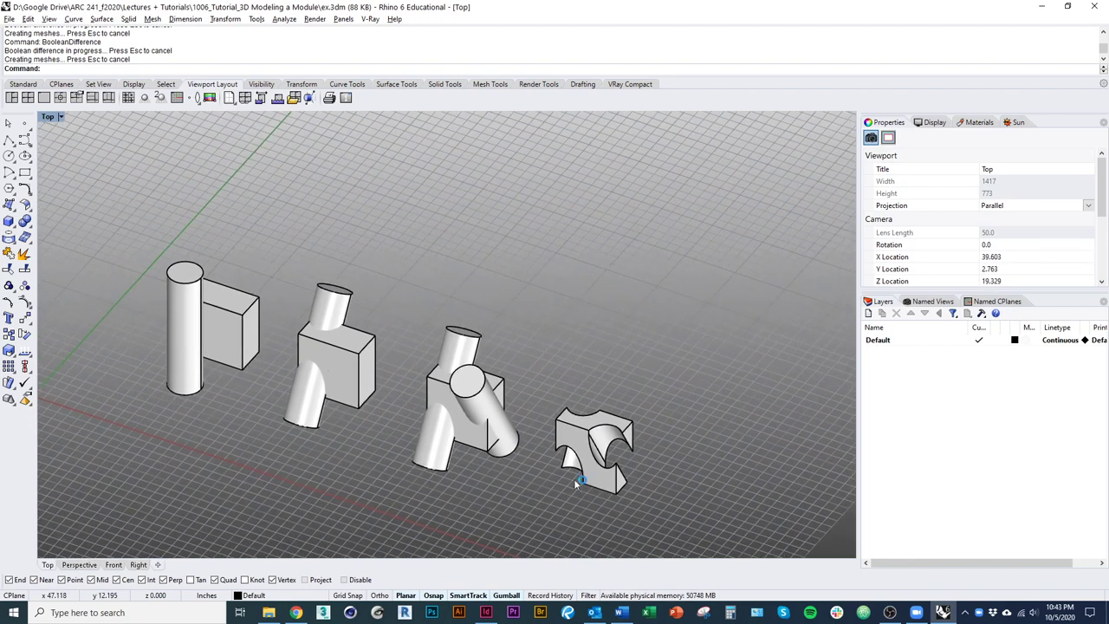
left_click(243, 332)
scroll(182, 303, "up", 2)
left_click(177, 275)
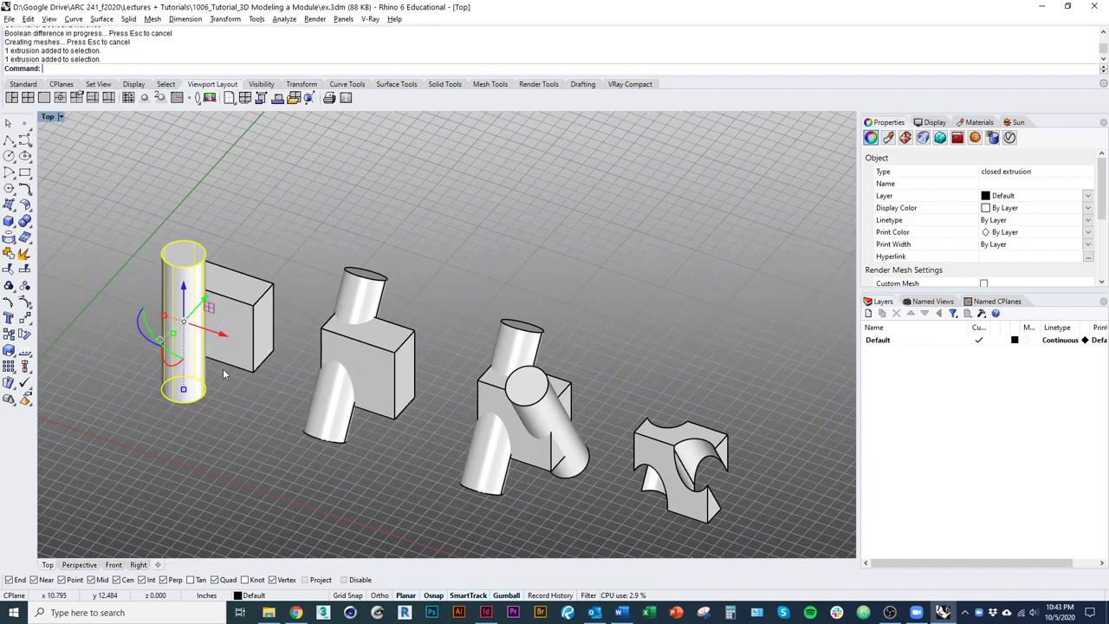
left_click(232, 426)
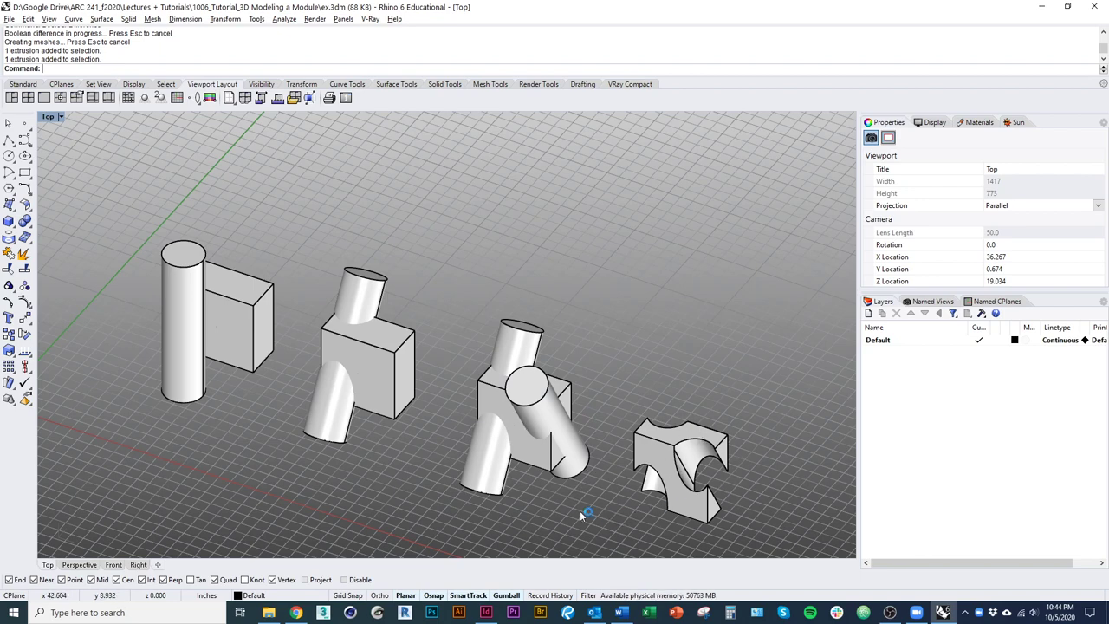
left_click_drag(533, 514, 483, 487)
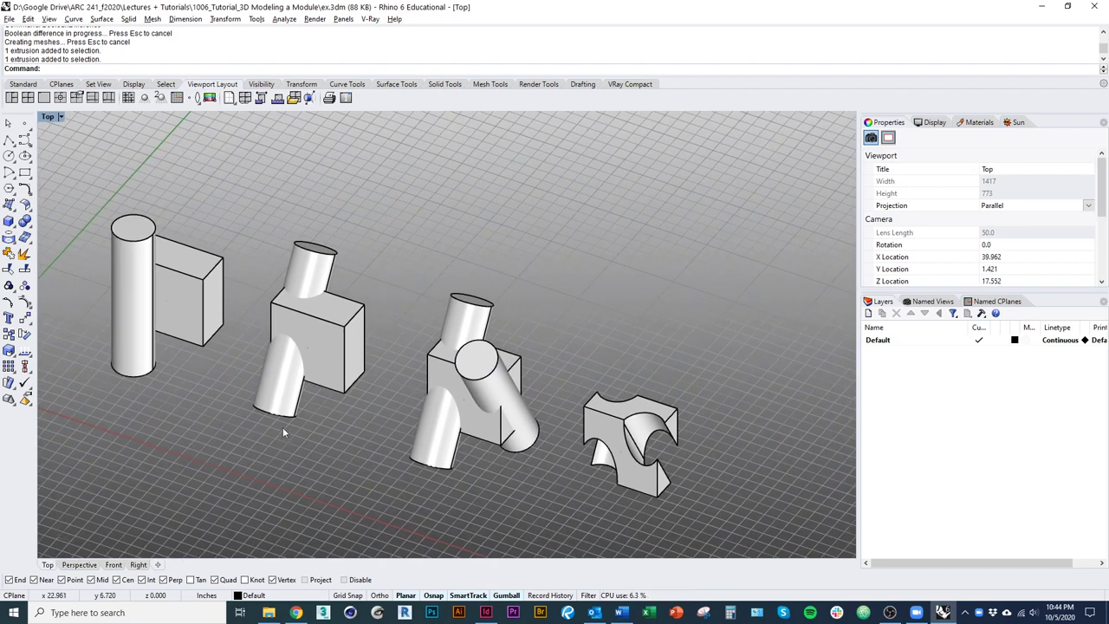
left_click_drag(338, 452, 369, 464)
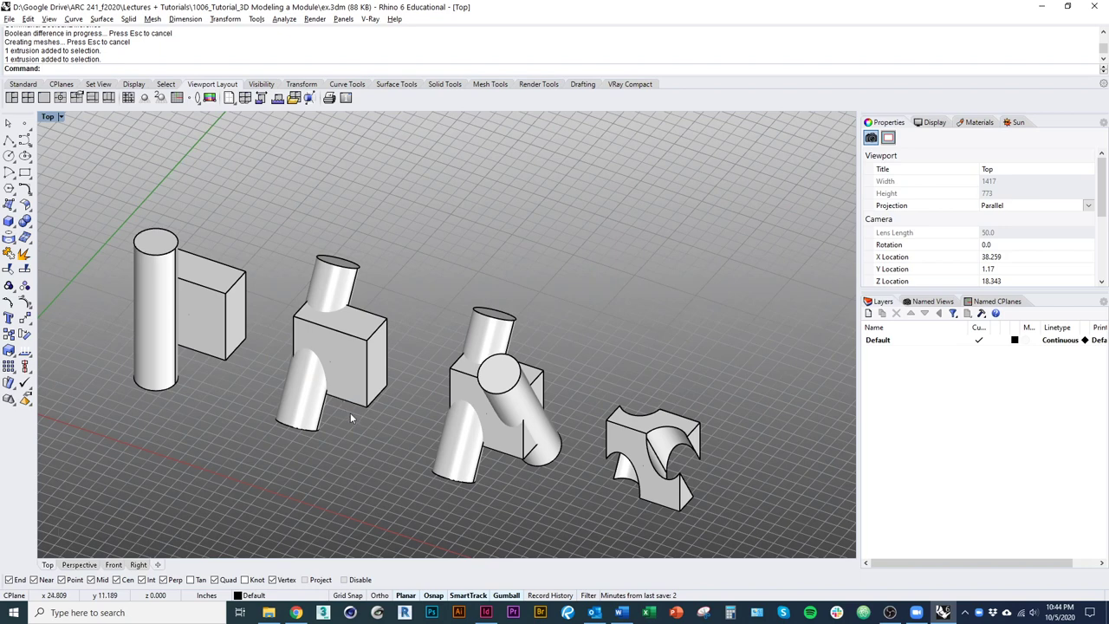
left_click_drag(371, 474, 393, 470)
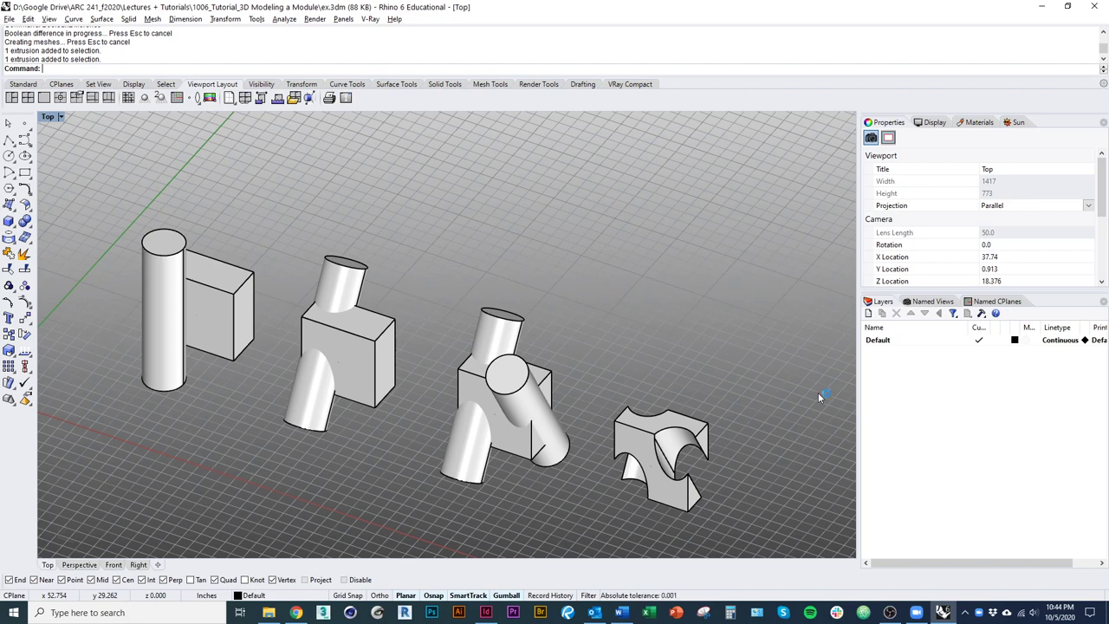
left_click_drag(513, 366, 664, 389)
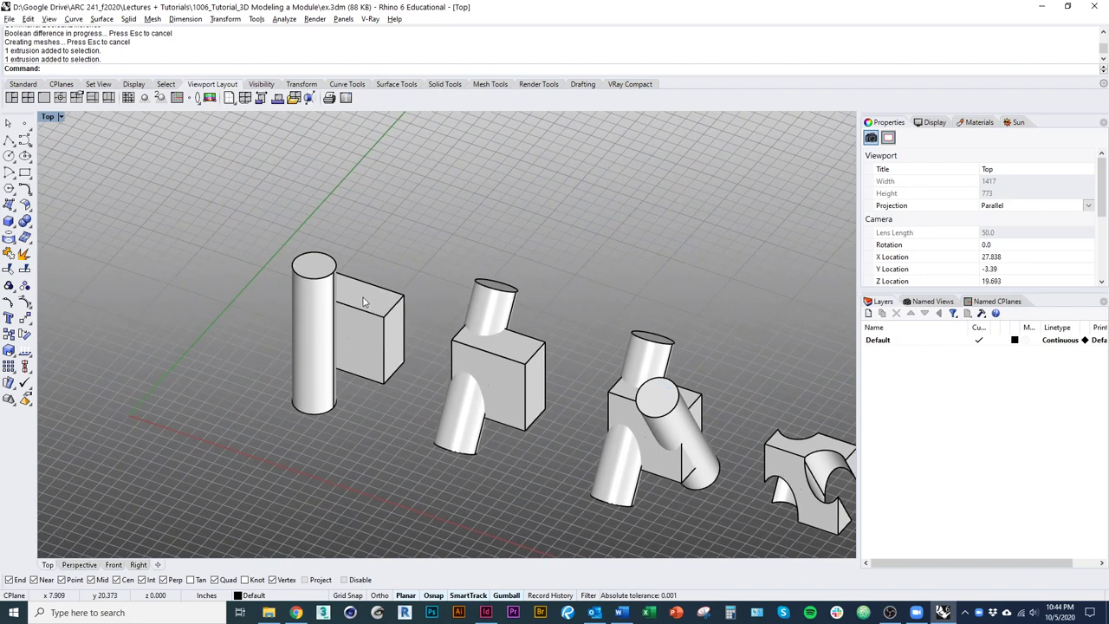
key("Right")
key("Right")
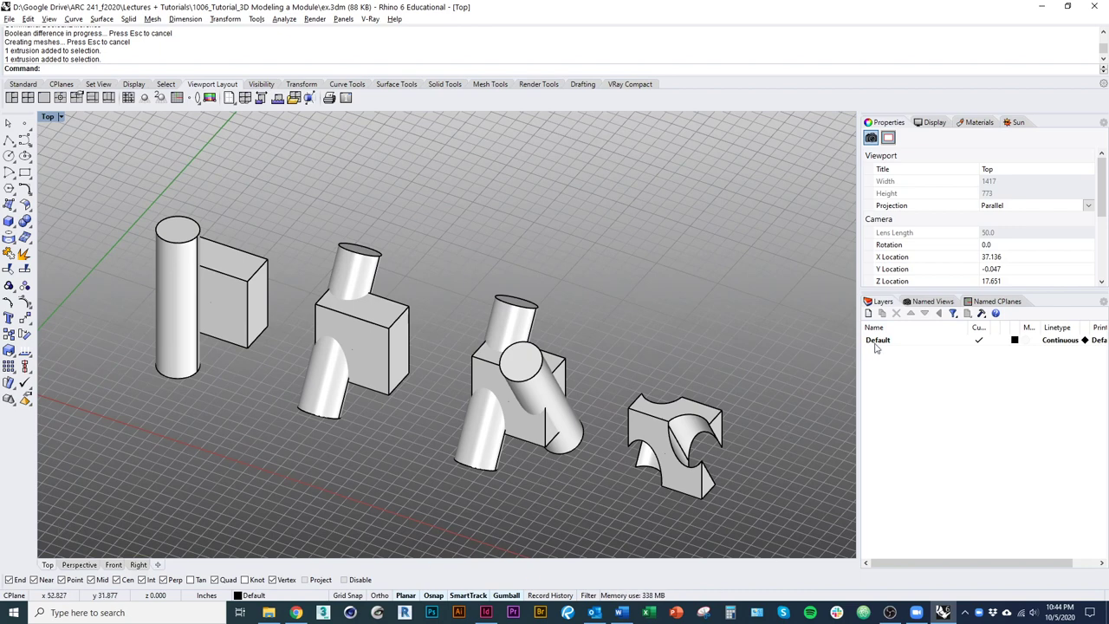
Show the Named Views panel, also by running the NamedView command.
left_click(926, 304)
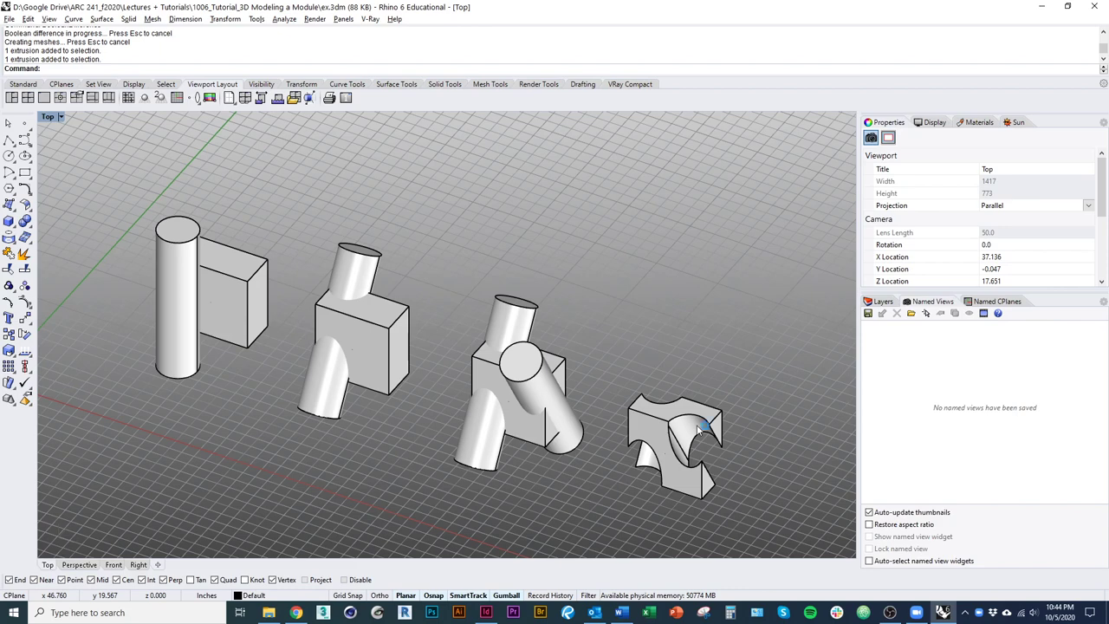
type("Named")
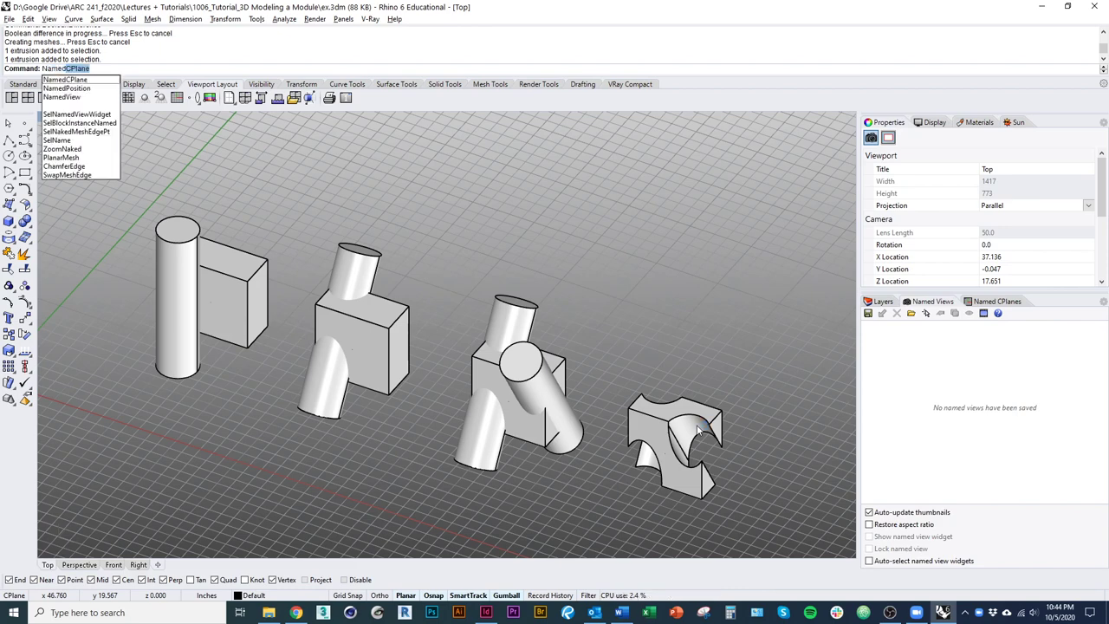
type("View")
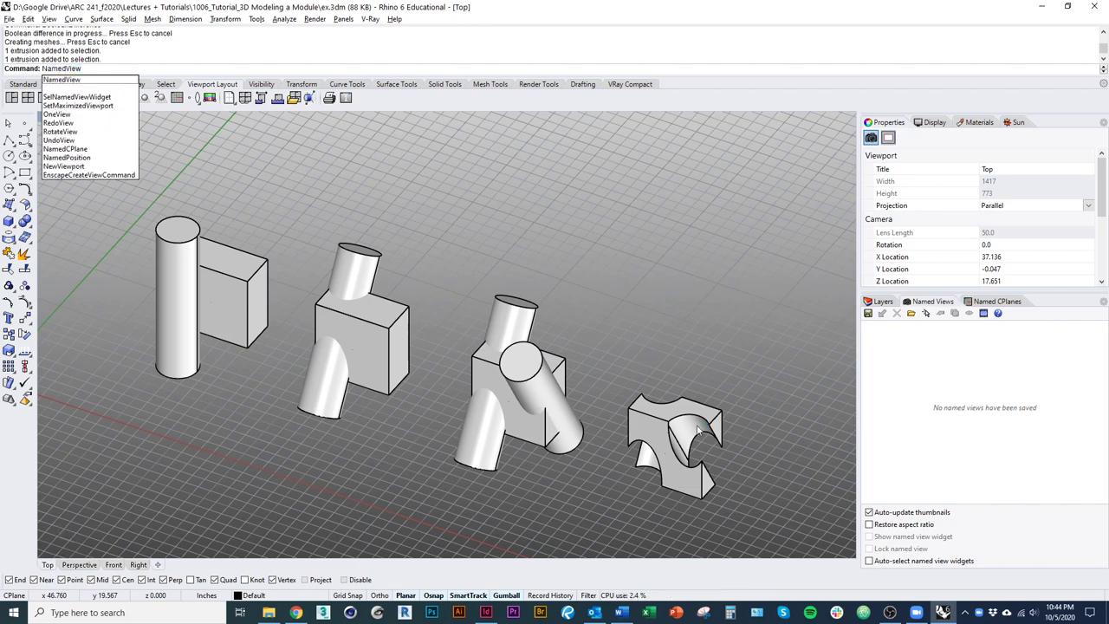
key("Return")
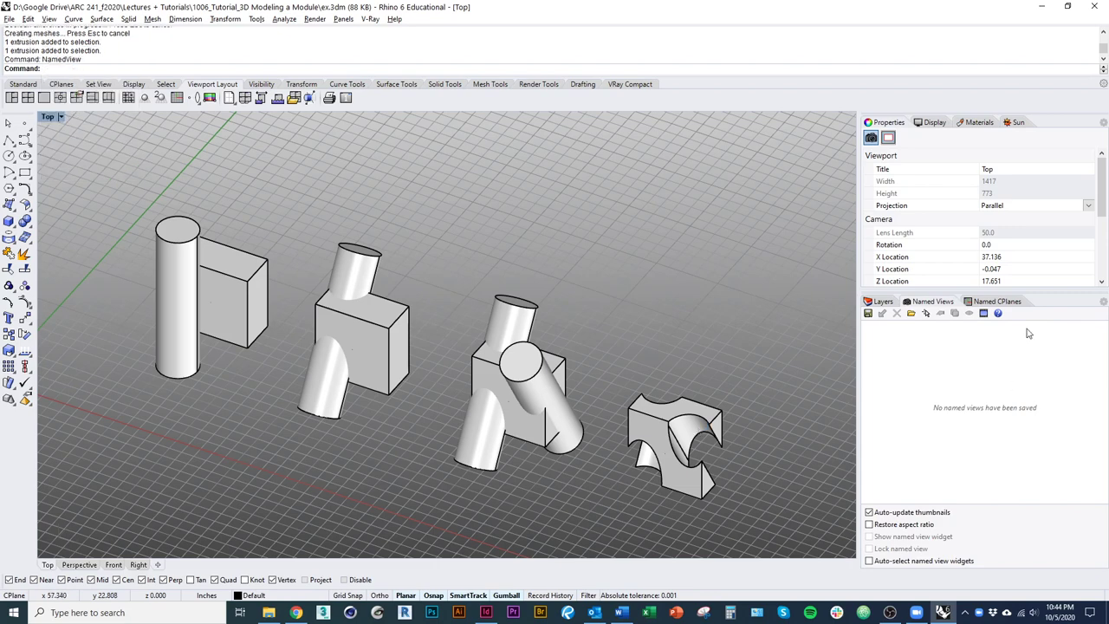
Undock the Named Views panel and dock it again beside Layers and Named CPlanes.
left_click_drag(950, 307, 561, 213)
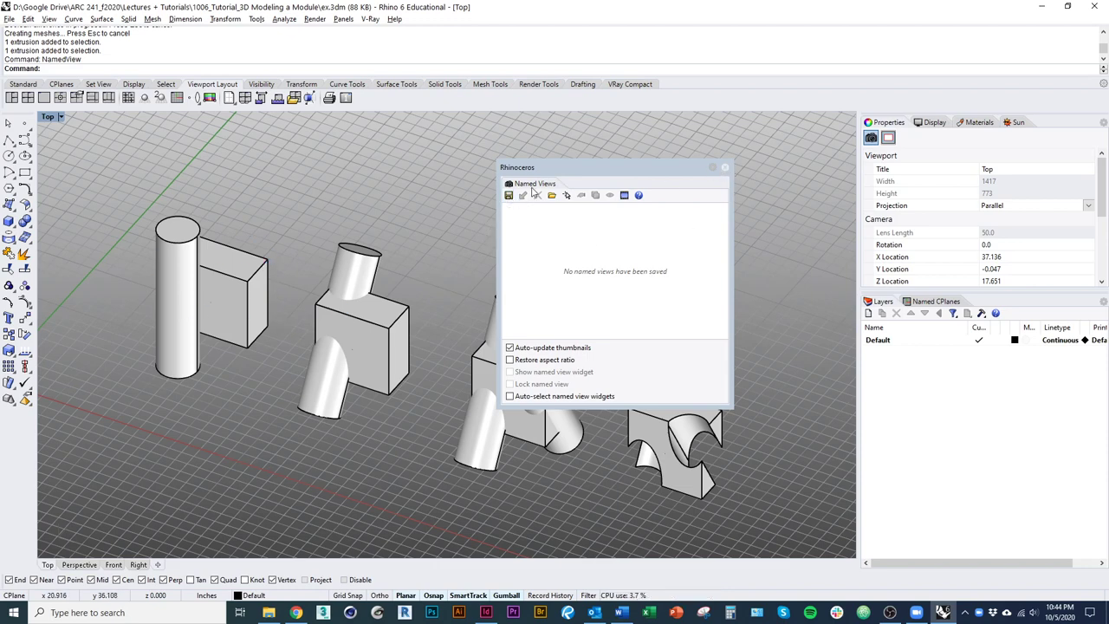
double_click(534, 183)
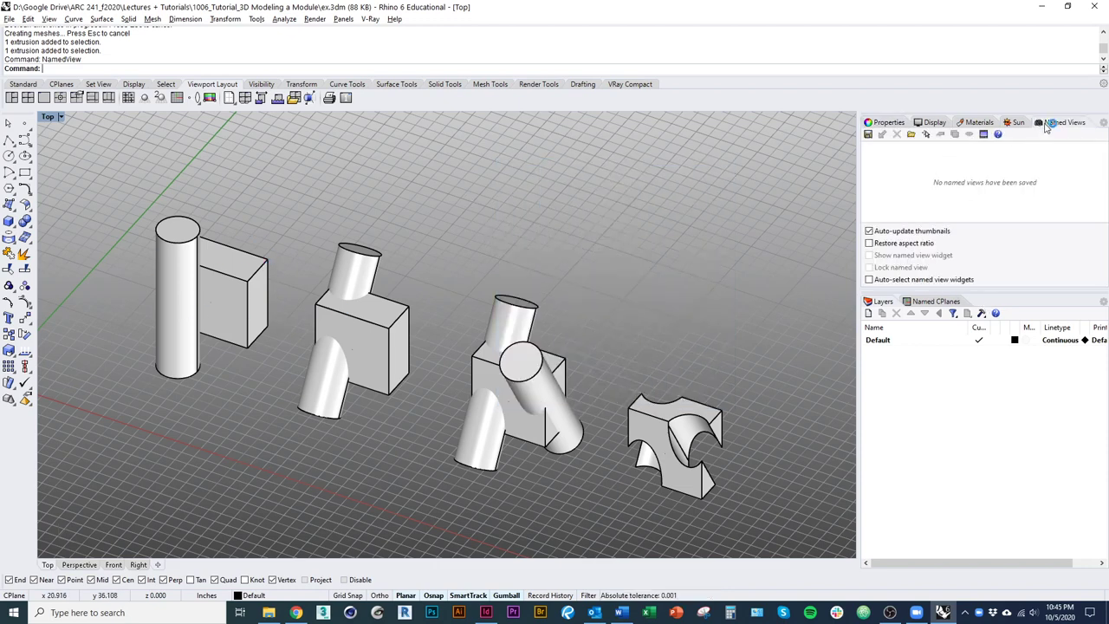
left_click_drag(990, 306, 993, 306)
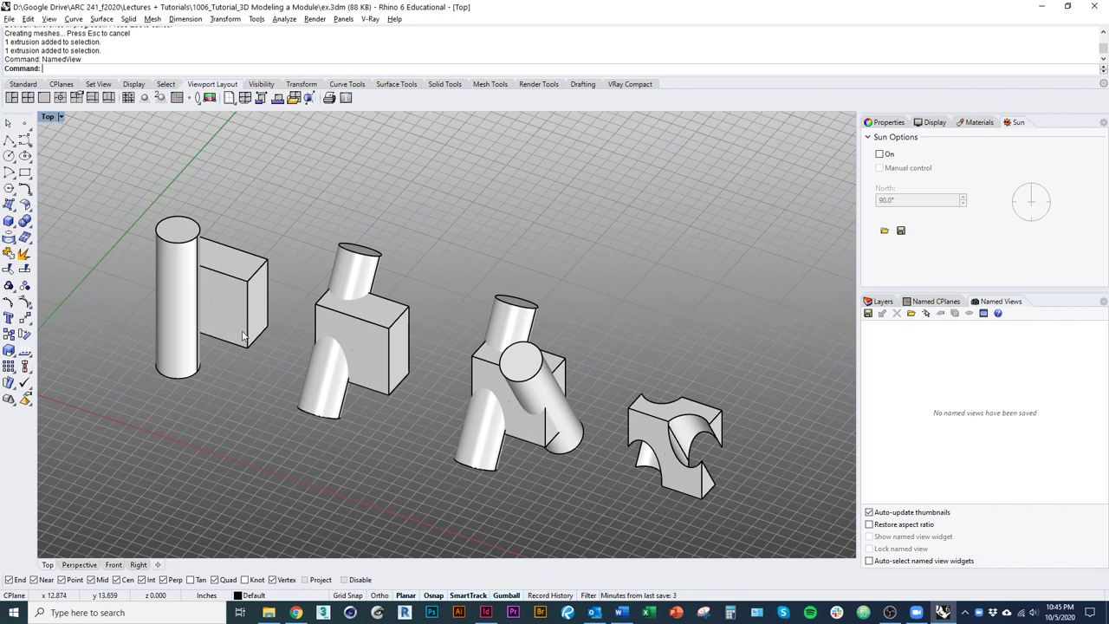
Switch to the Perspective viewport, set its display mode to Shaded and frame all four studies.
left_click(60, 119)
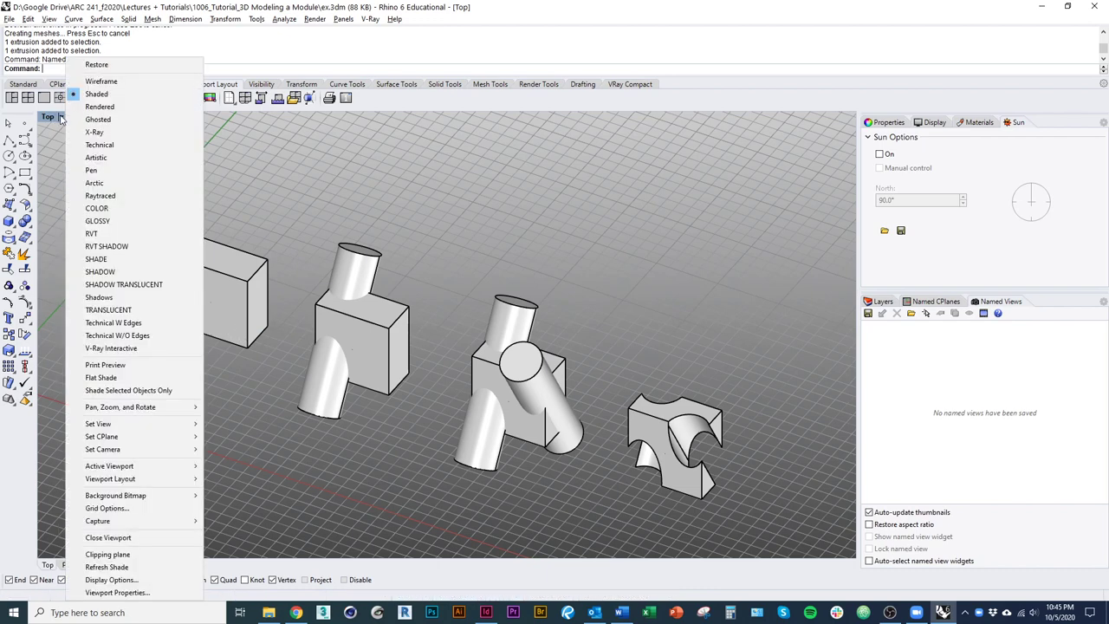
left_click(433, 148)
left_click(81, 564)
scroll(339, 369, "down", 8)
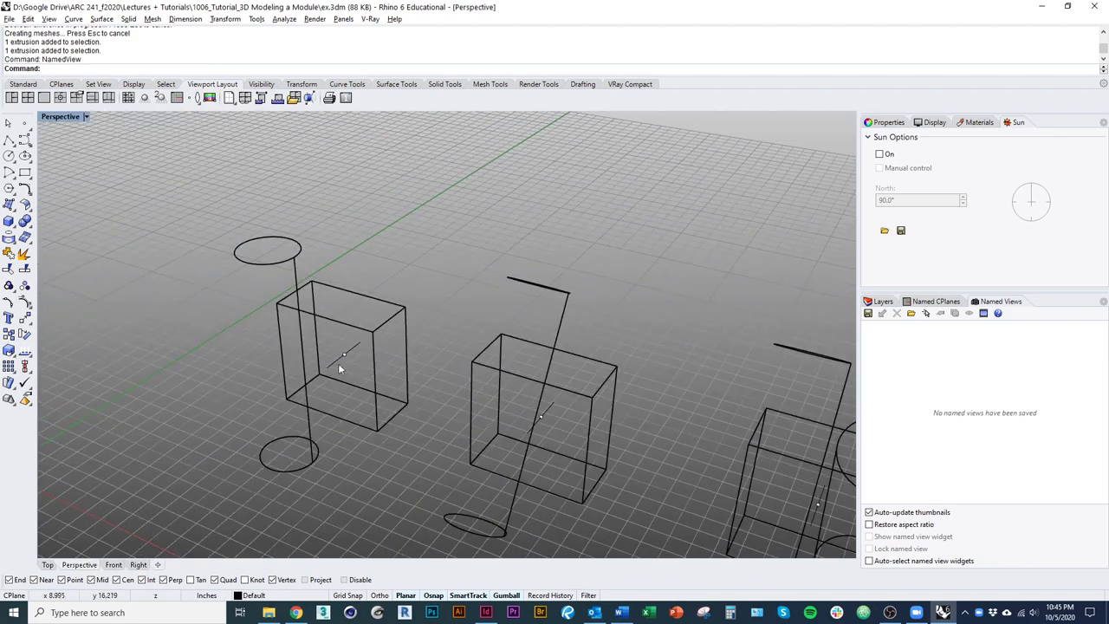
left_click_drag(339, 364, 345, 294)
left_click(87, 117)
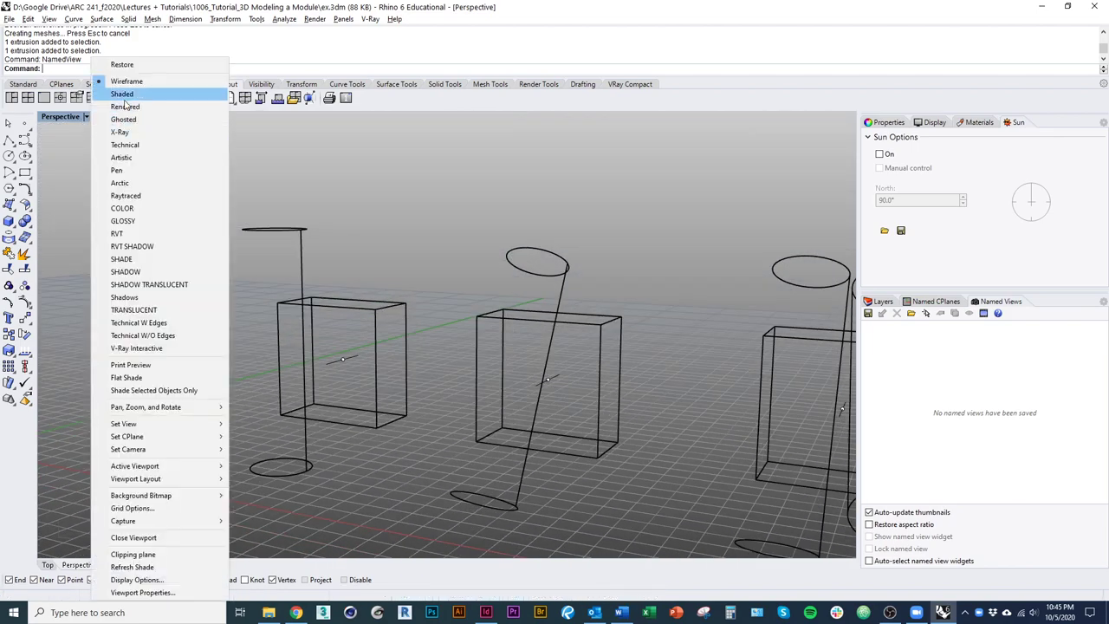
left_click(126, 97)
mouse_move(80, 270)
left_mouse_down()
mouse_move(246, 400)
mouse_move(381, 434)
left_mouse_up()
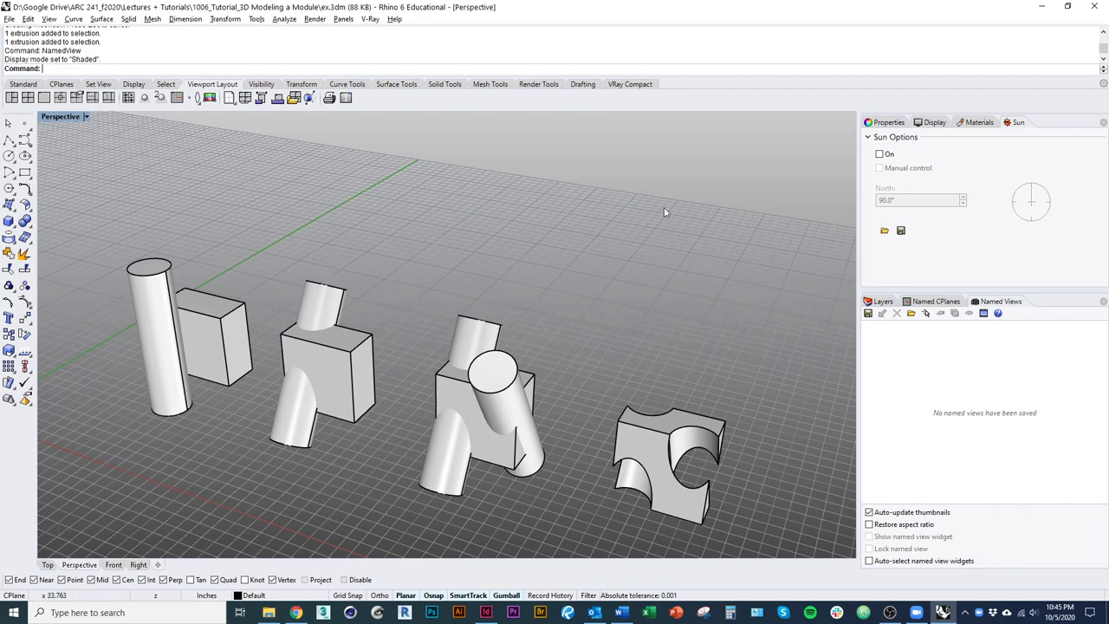
Compare the solids in the Perspective viewport with the parallel projection of the Top viewport.
scroll(485, 488, "up", 5)
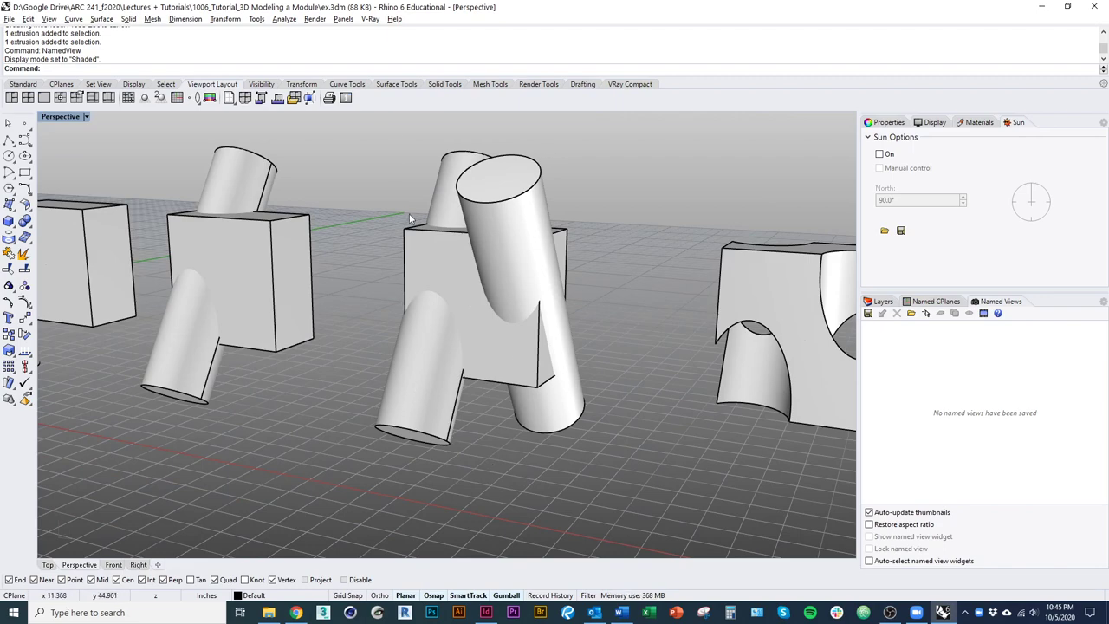
left_click_drag(440, 344, 468, 343)
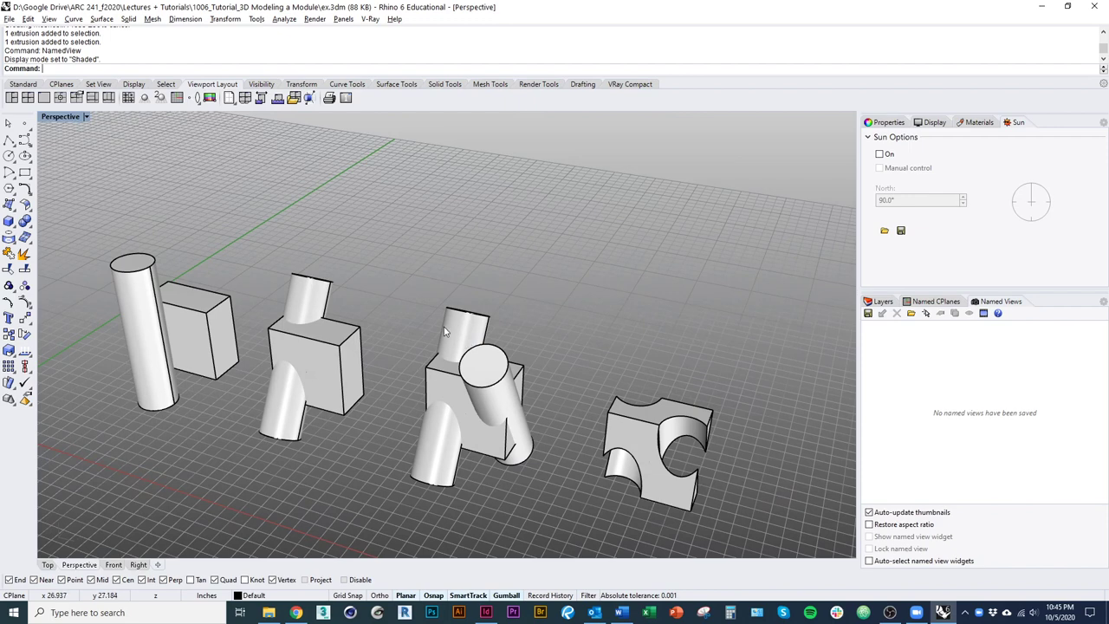
left_click(48, 564)
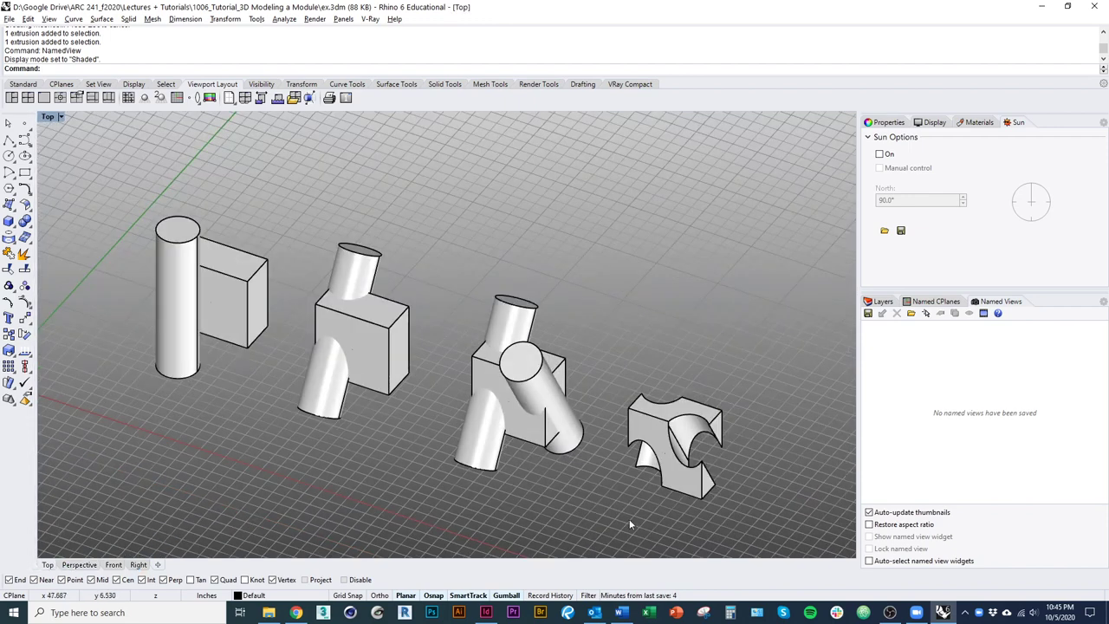
left_click(87, 564)
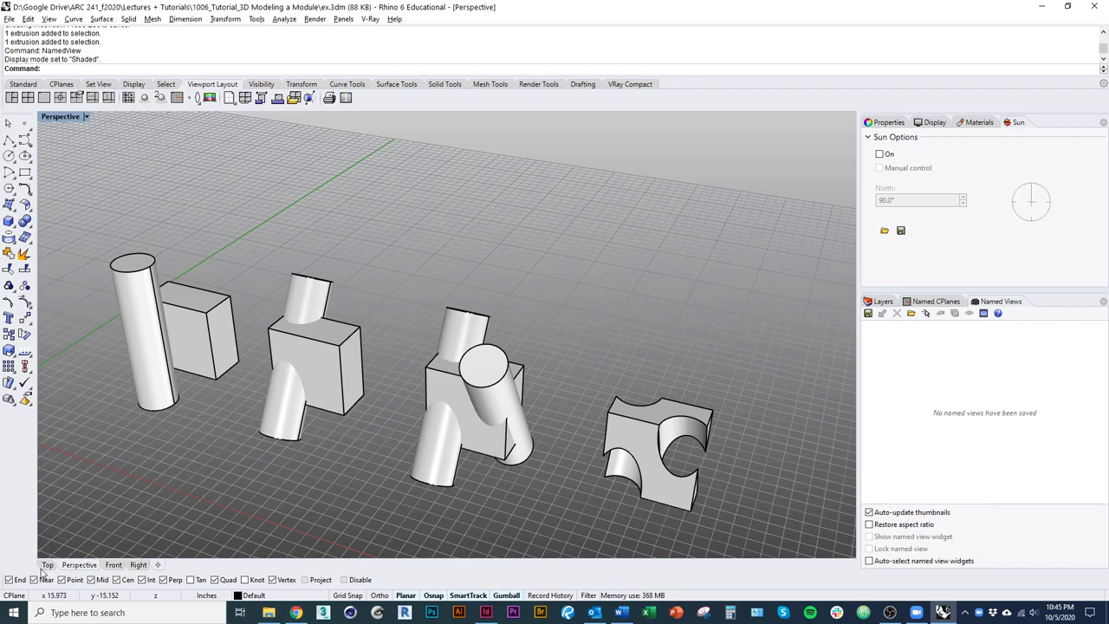
left_click(48, 565)
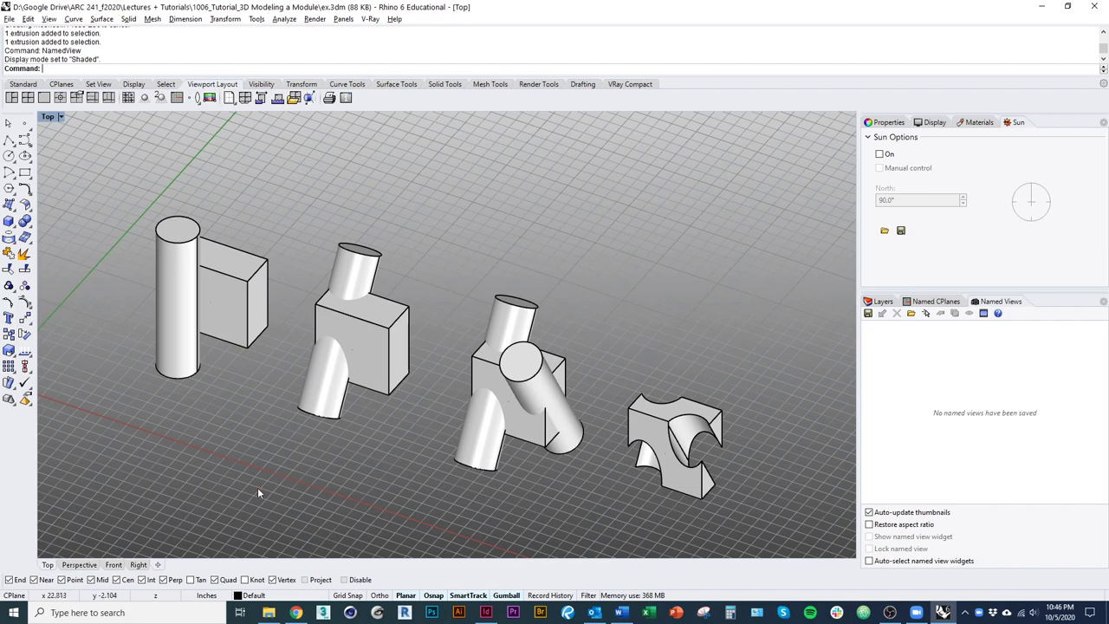
Set the Top viewport to the Top view and rotate it into a parallel axonometric view of the four studies.
left_click(61, 116)
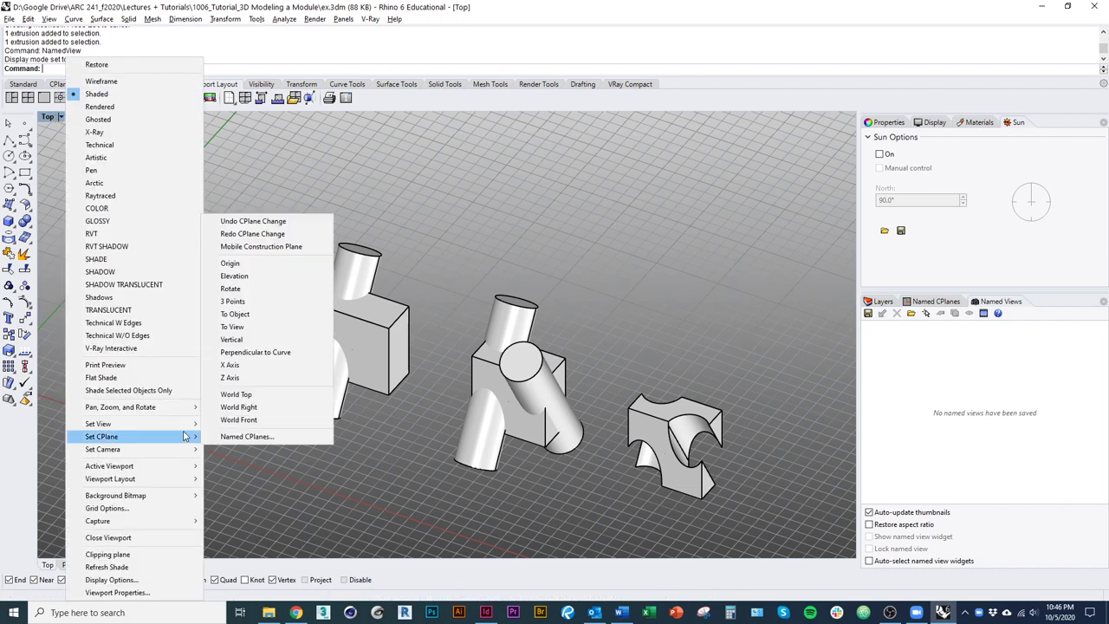
mouse_move(195, 430)
left_click(224, 440)
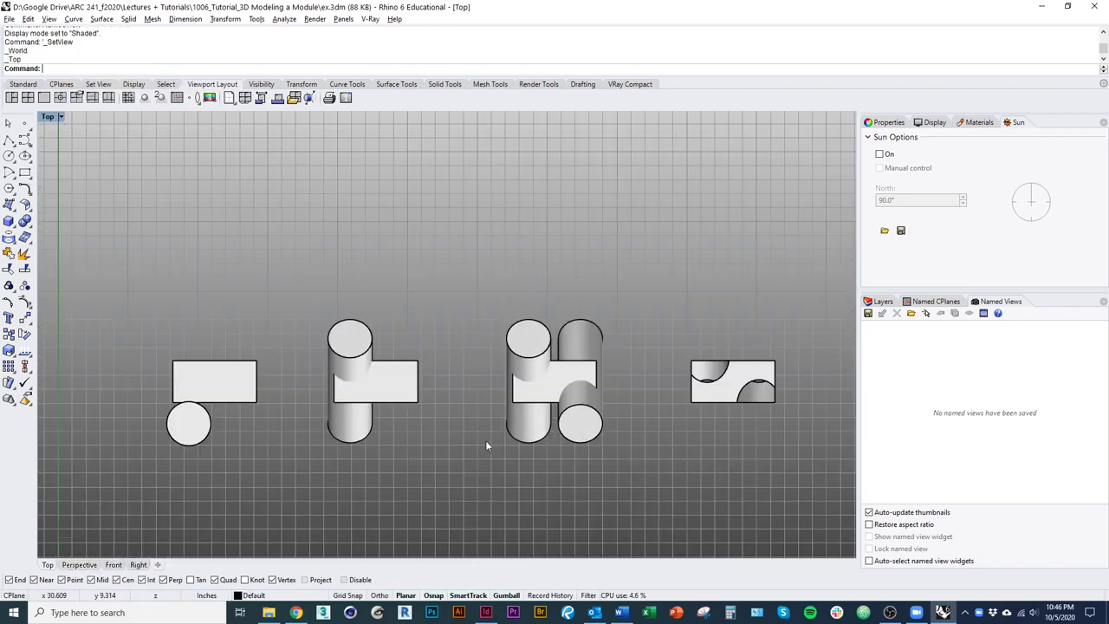
left_click_drag(485, 440, 424, 321)
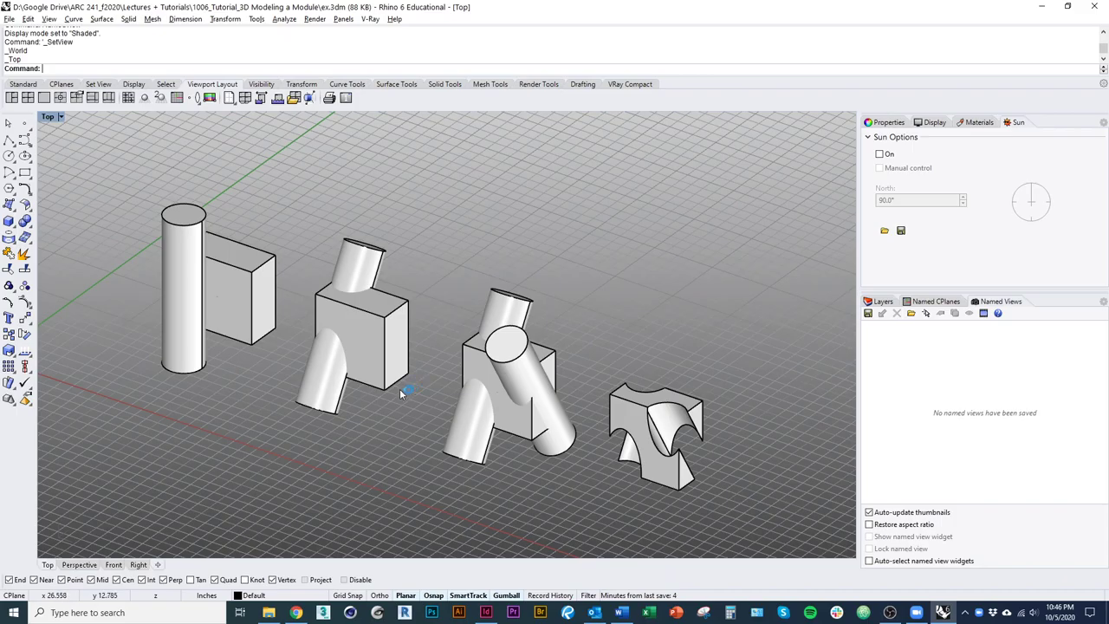
mouse_move(399, 388)
left_mouse_down()
mouse_move(462, 313)
mouse_move(412, 379)
mouse_move(415, 403)
mouse_move(400, 385)
left_mouse_up()
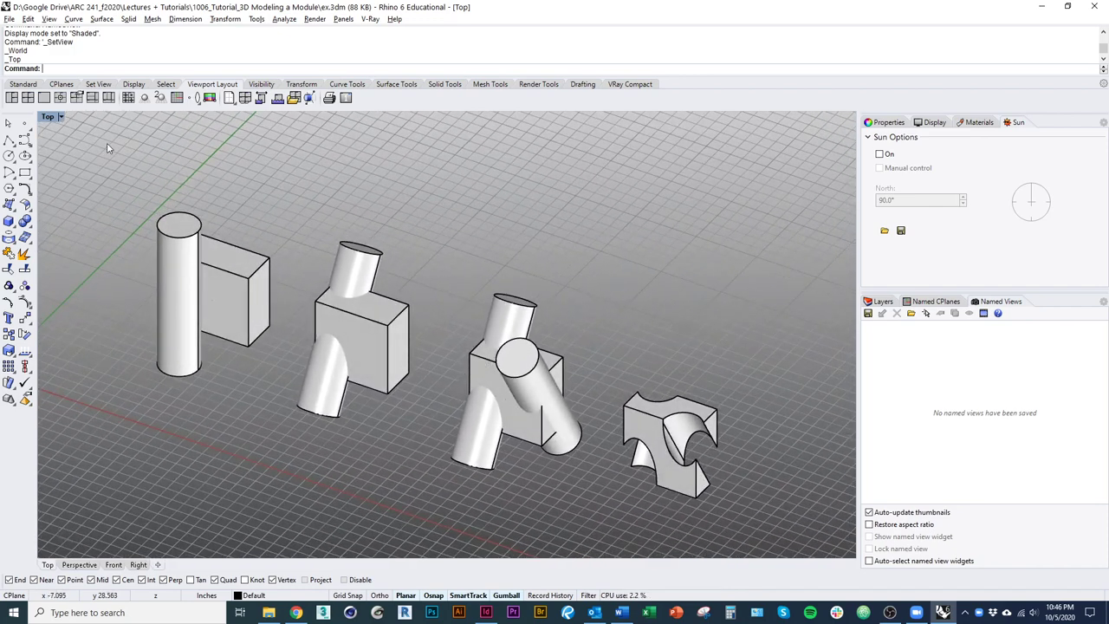
Set the Top viewport to the southwest (SW) isometric view.
left_click(50, 117)
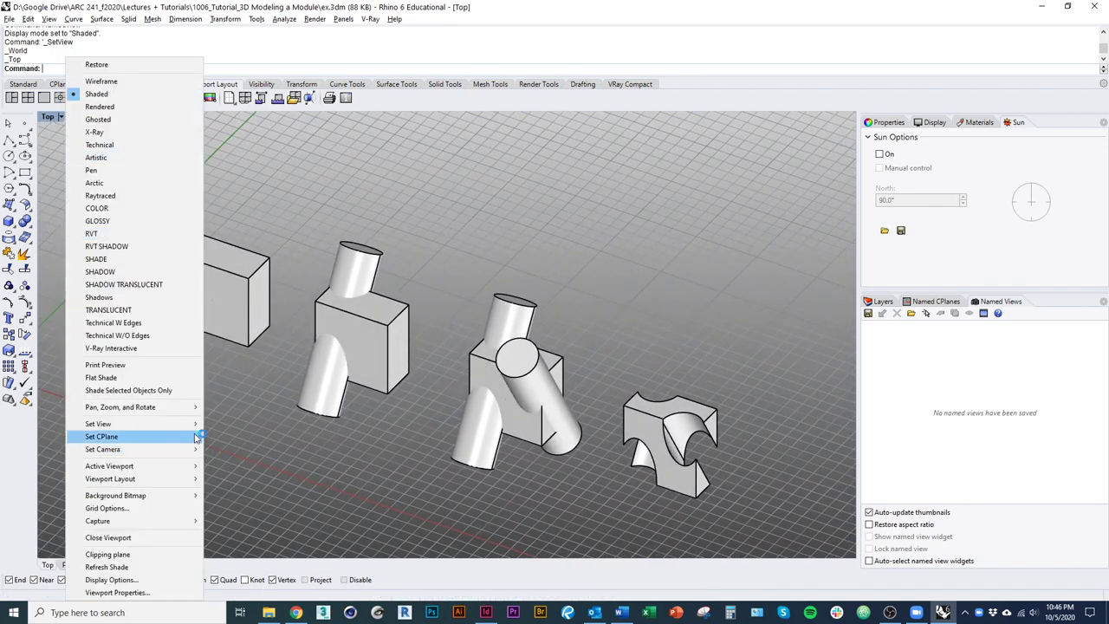
mouse_move(189, 428)
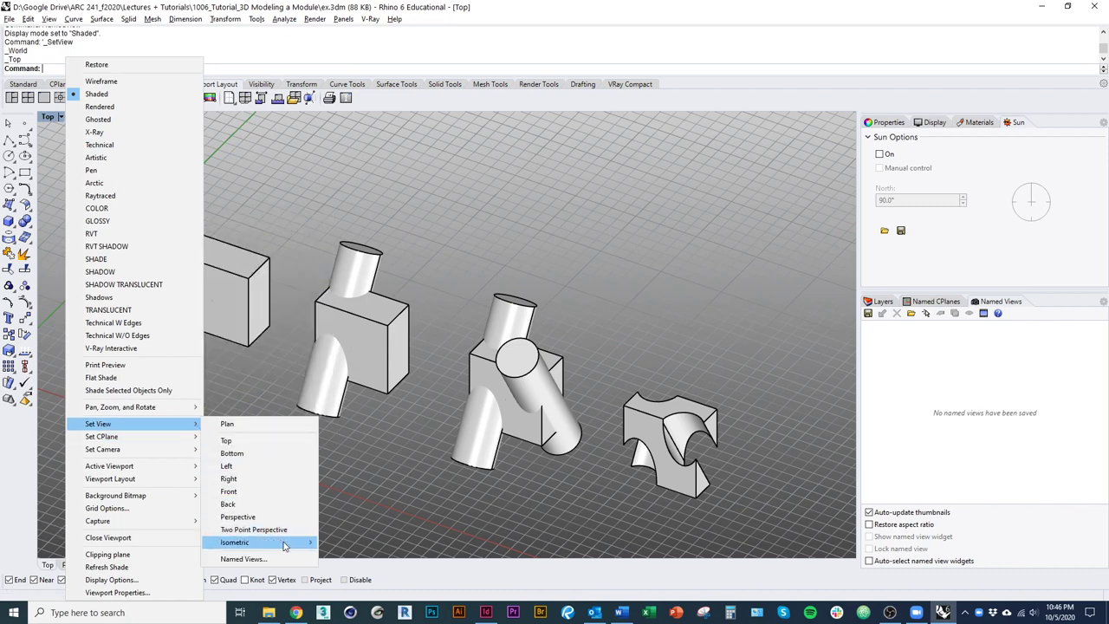
mouse_move(286, 544)
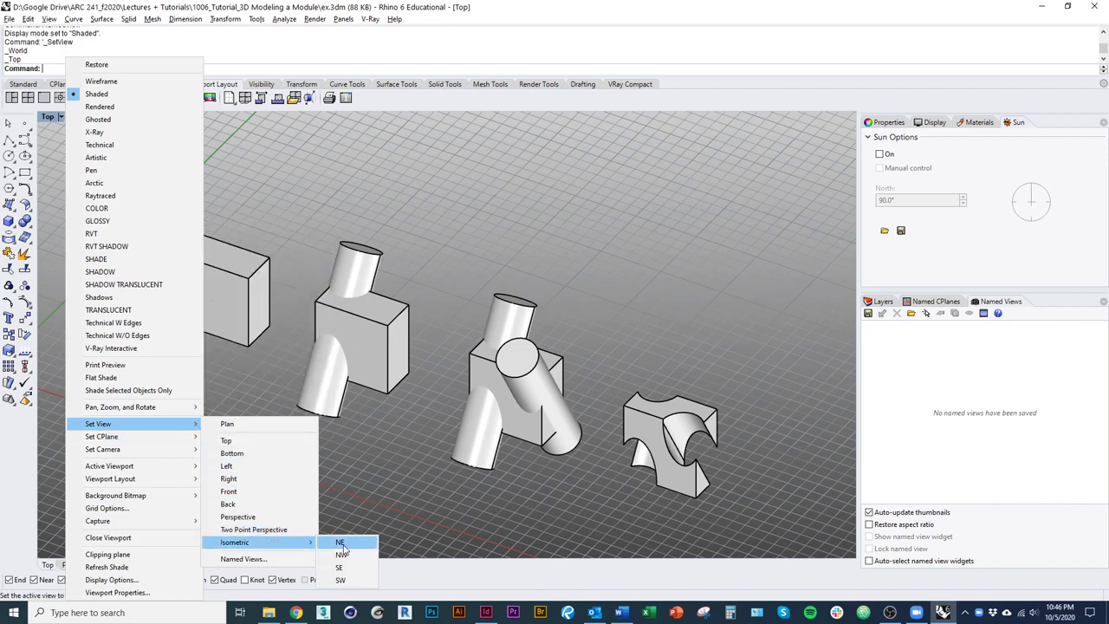
left_click(340, 580)
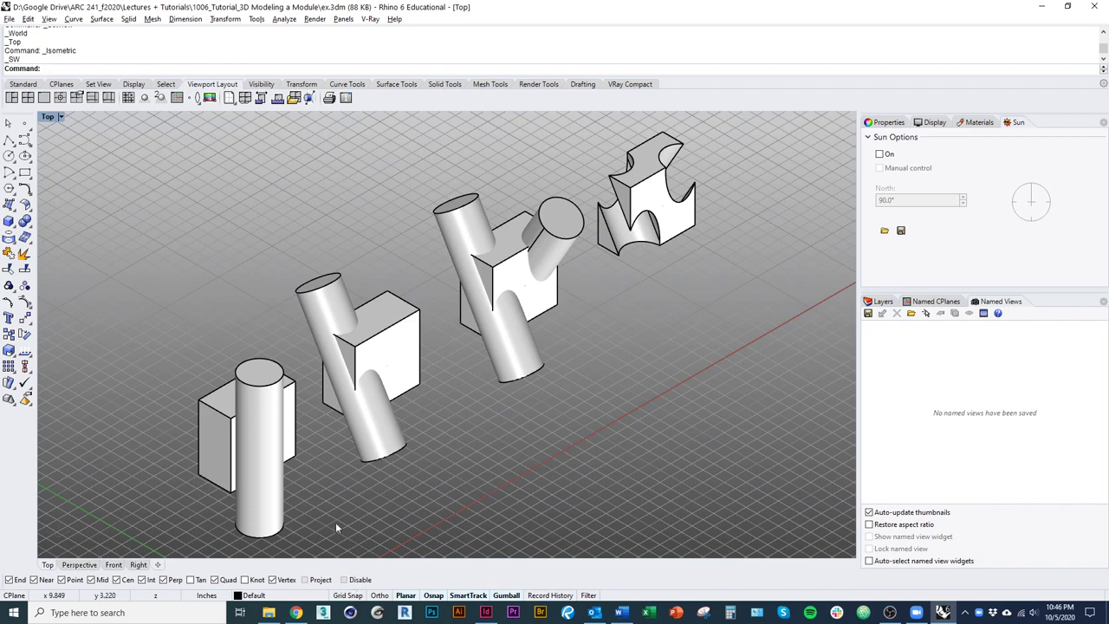
Reapply the southwest (SW) isometric view to the Top viewport.
left_click(51, 116)
mouse_move(189, 427)
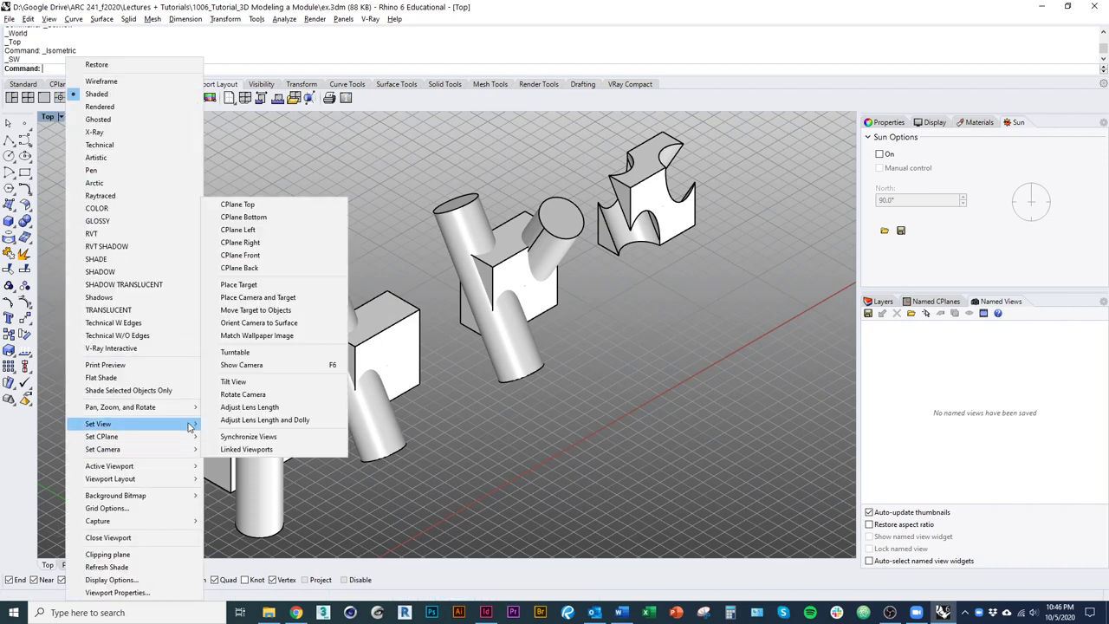
mouse_move(302, 545)
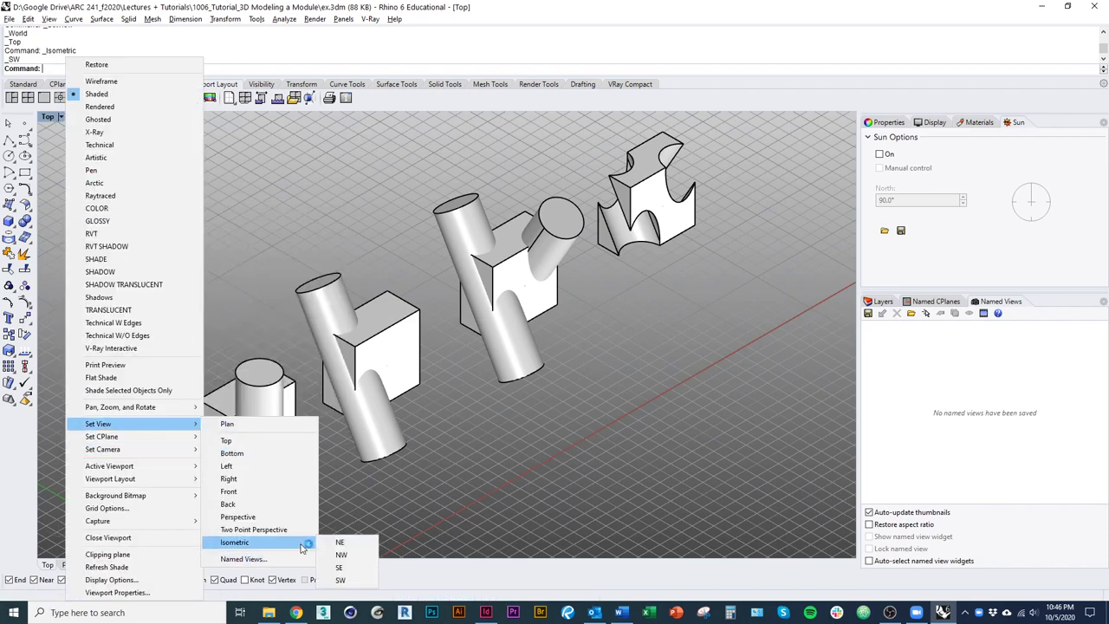
left_click(340, 579)
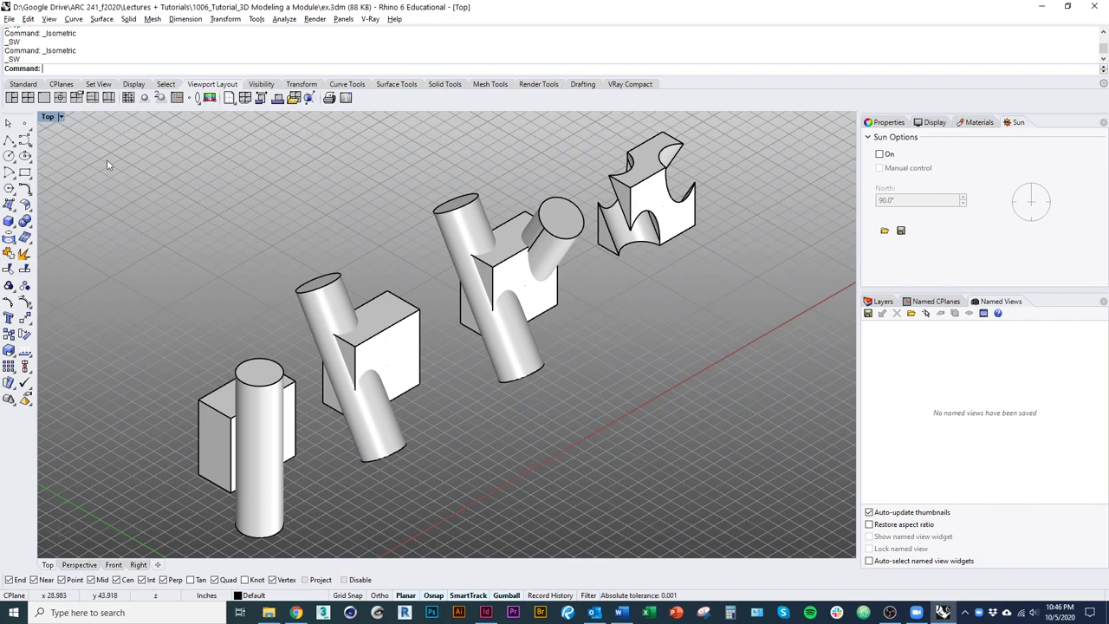
Set the Top viewport to the southeast (SE) isometric view and rotate it into a more frontal view of the studies.
left_click(51, 116)
mouse_move(184, 412)
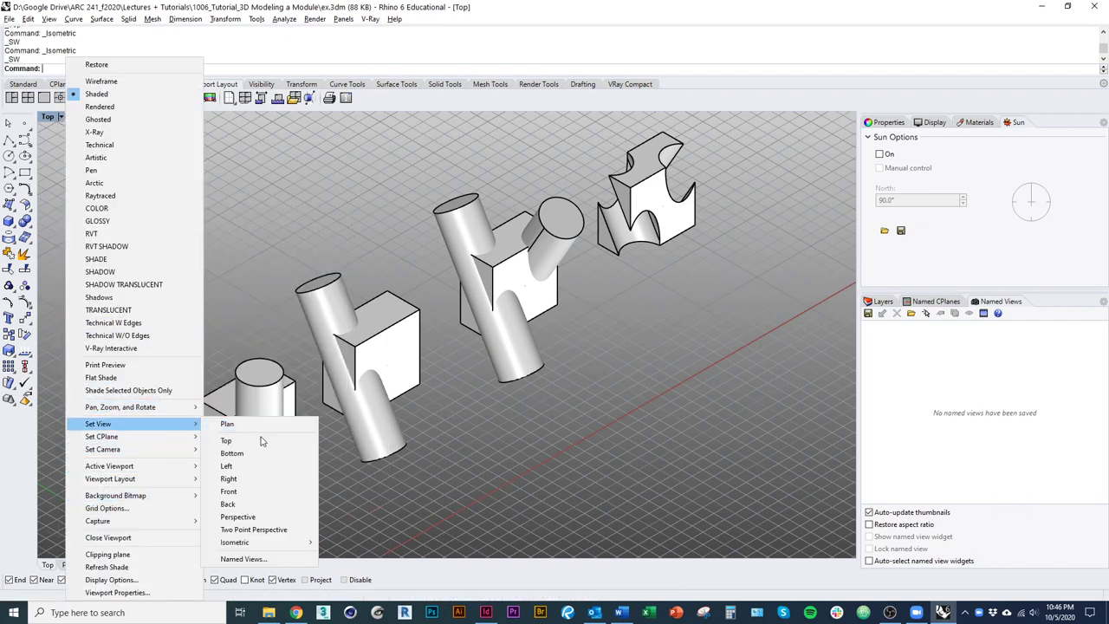
mouse_move(286, 542)
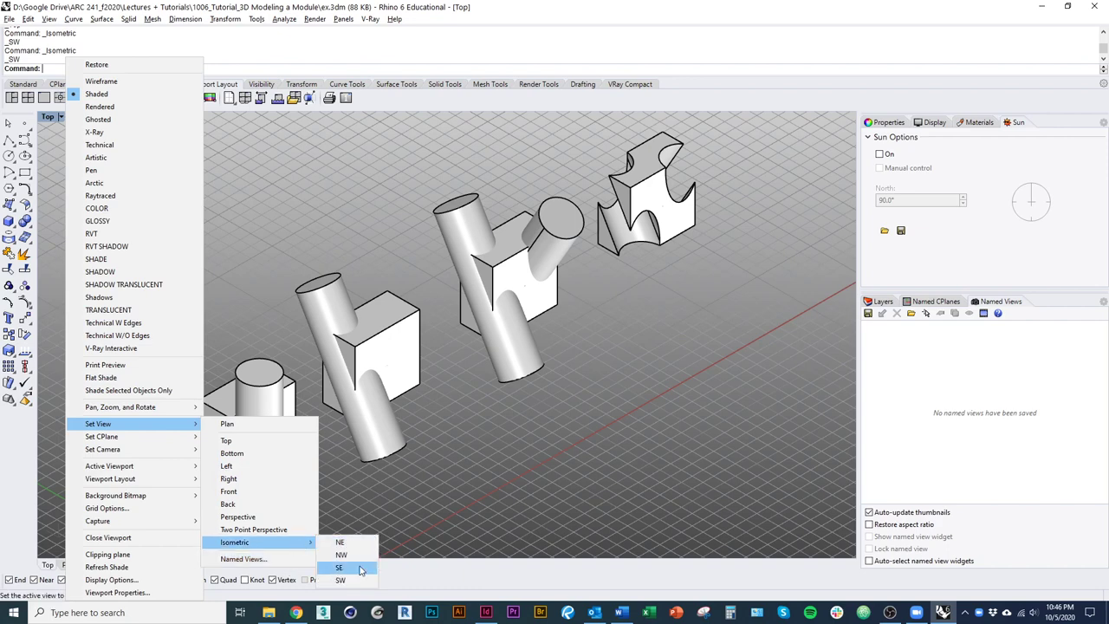
left_click(361, 569)
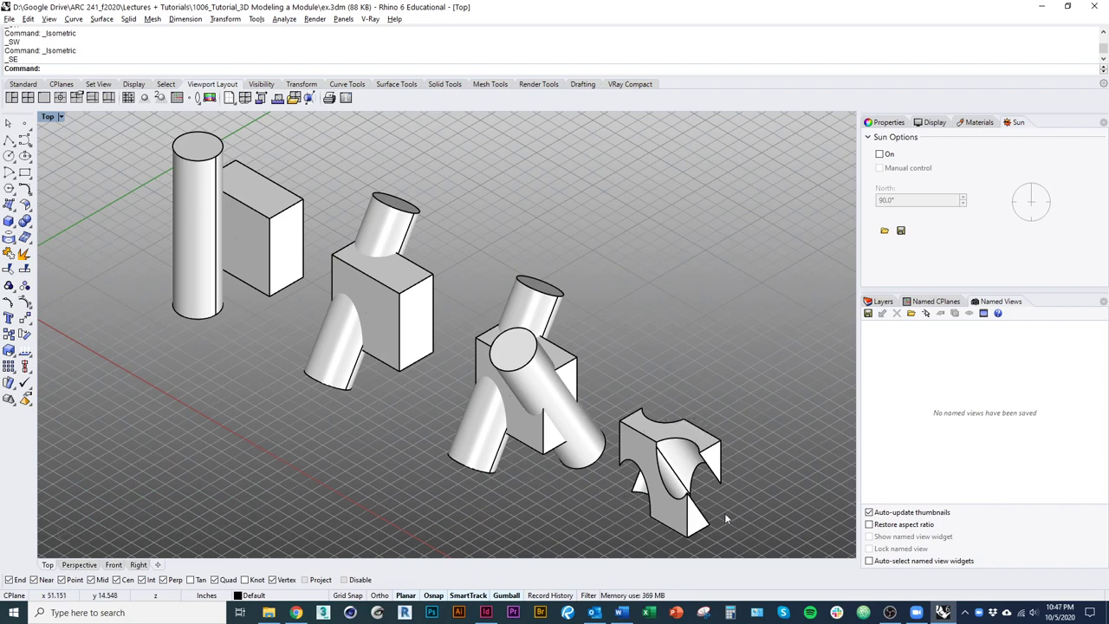
left_click_drag(571, 426, 625, 421)
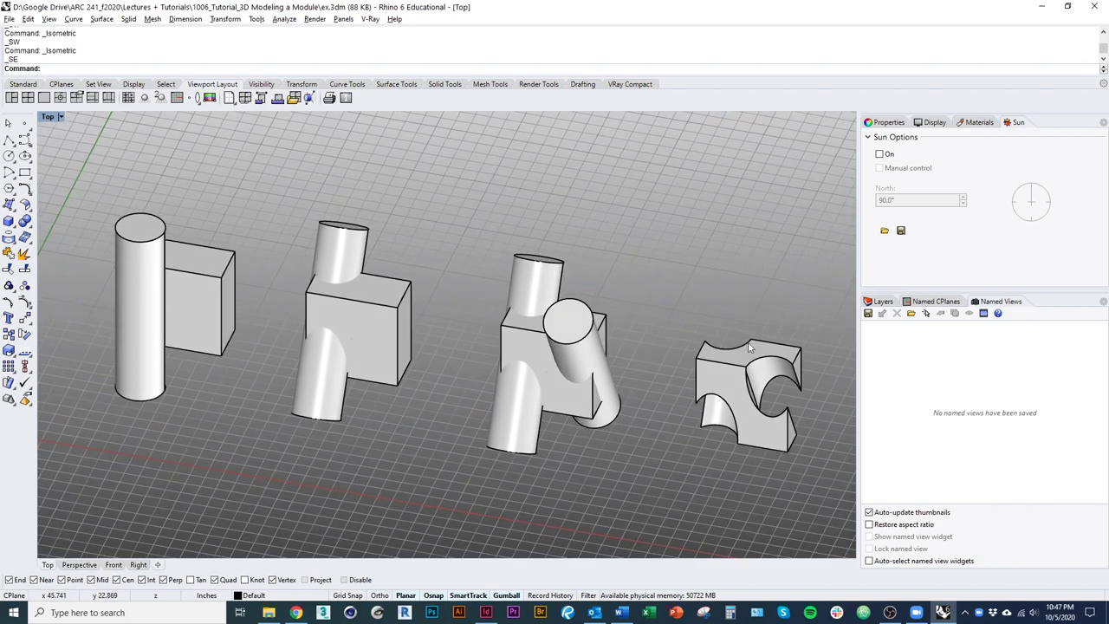
scroll(767, 351, "up", 1)
scroll(769, 351, "up", 4)
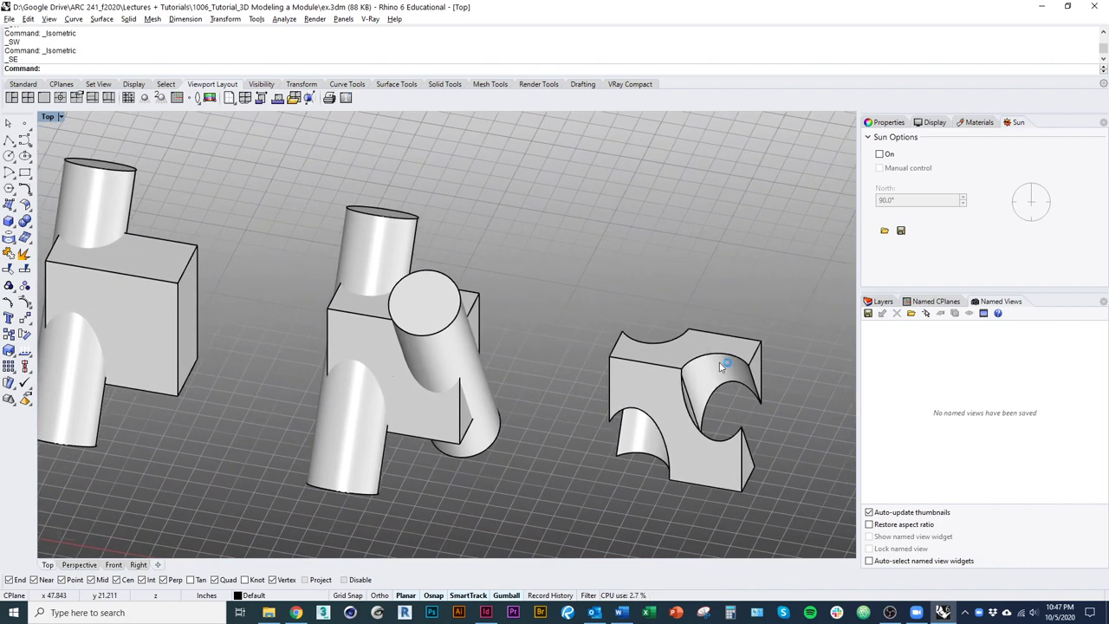
Set the Top viewport to Ghosted display and rotate the parallel view until all four studies are framed in a row.
left_click(60, 116)
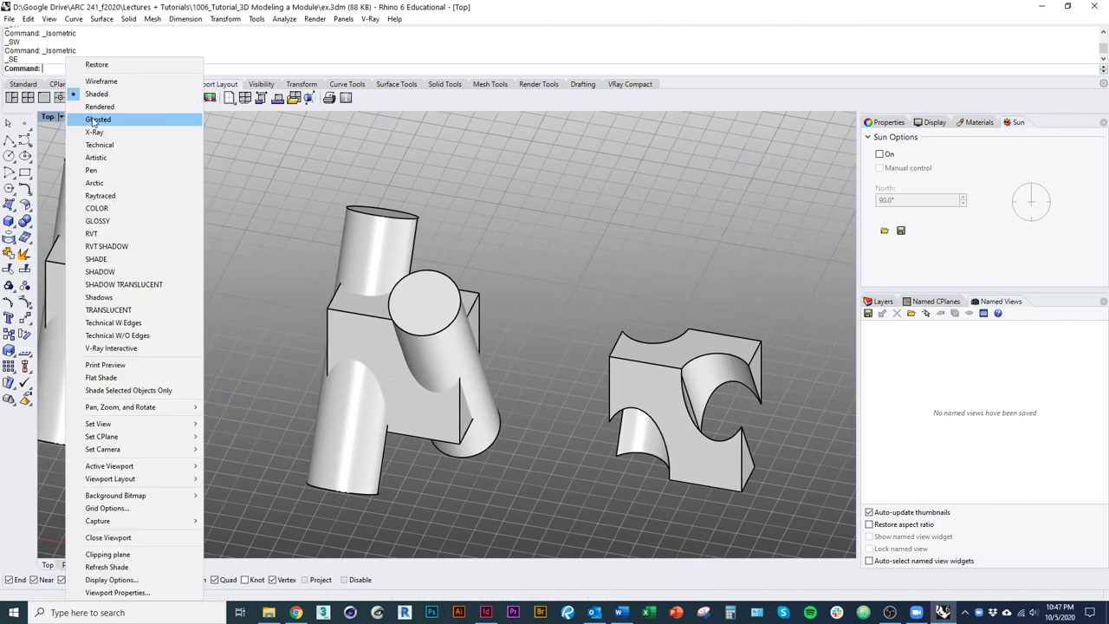
left_click(95, 111)
left_click_drag(544, 398, 503, 403)
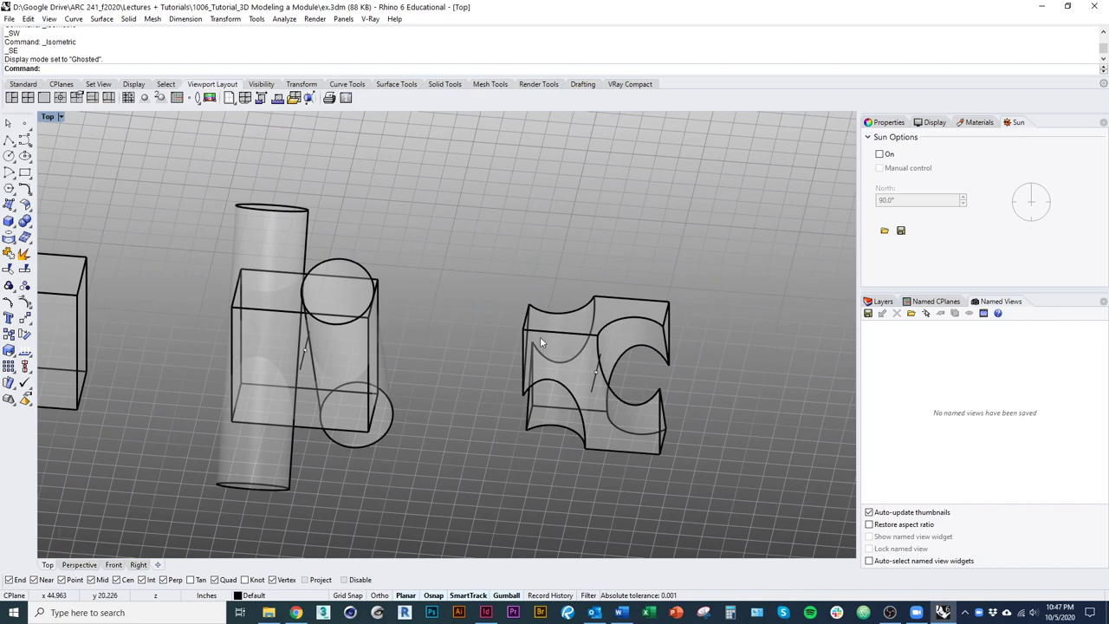
mouse_move(557, 377)
left_mouse_down()
mouse_move(506, 368)
mouse_move(555, 358)
left_mouse_up()
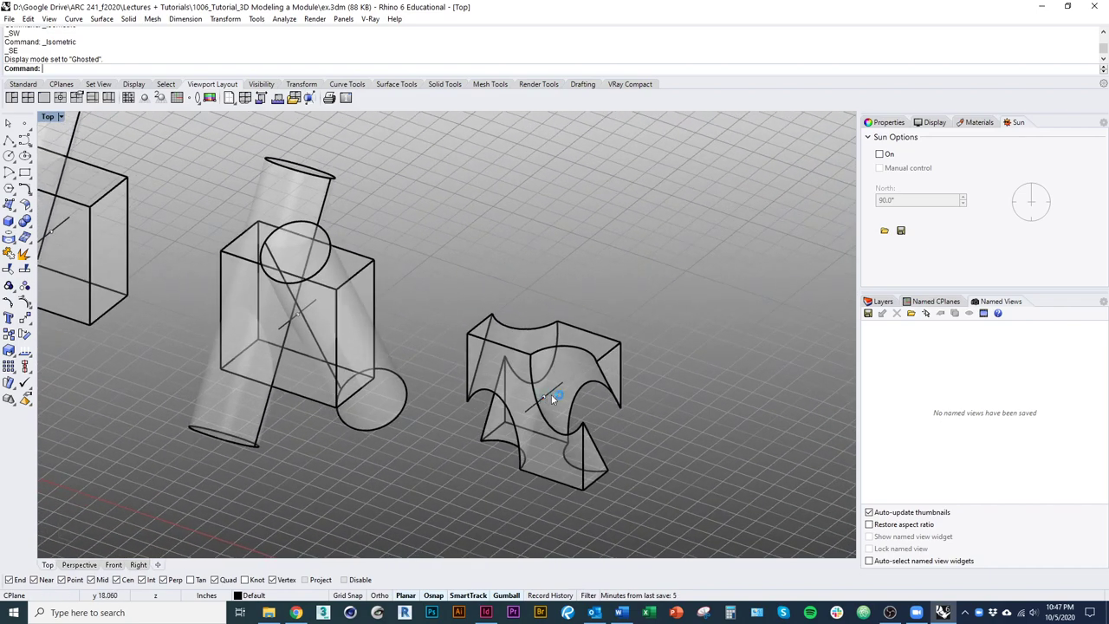
left_click_drag(552, 399, 510, 351)
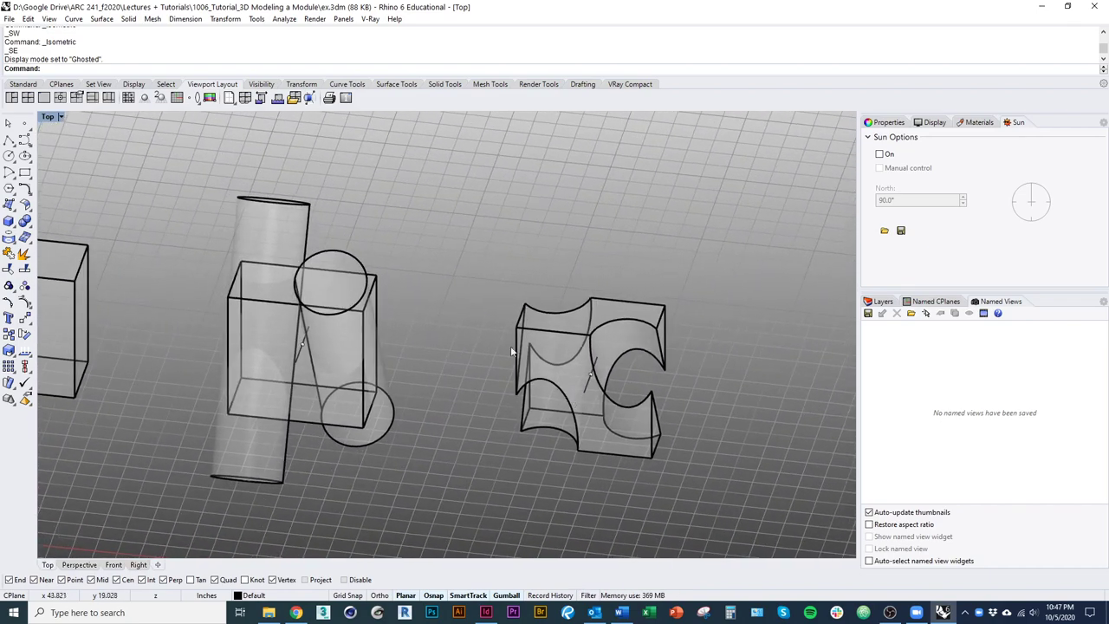
left_click_drag(586, 399, 528, 438)
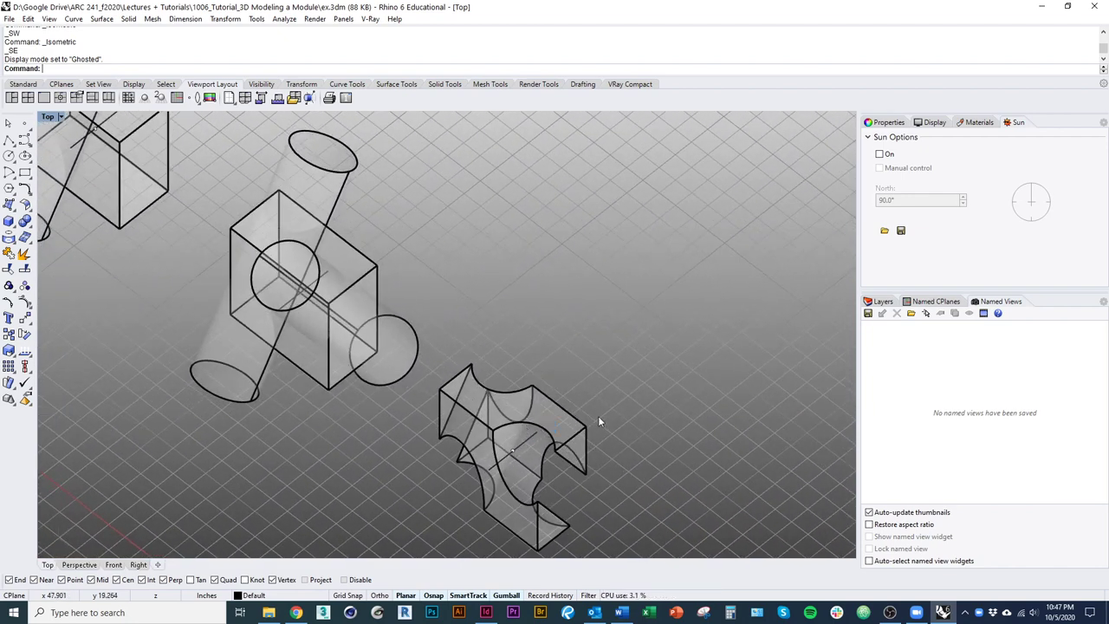
left_click_drag(418, 394, 527, 450)
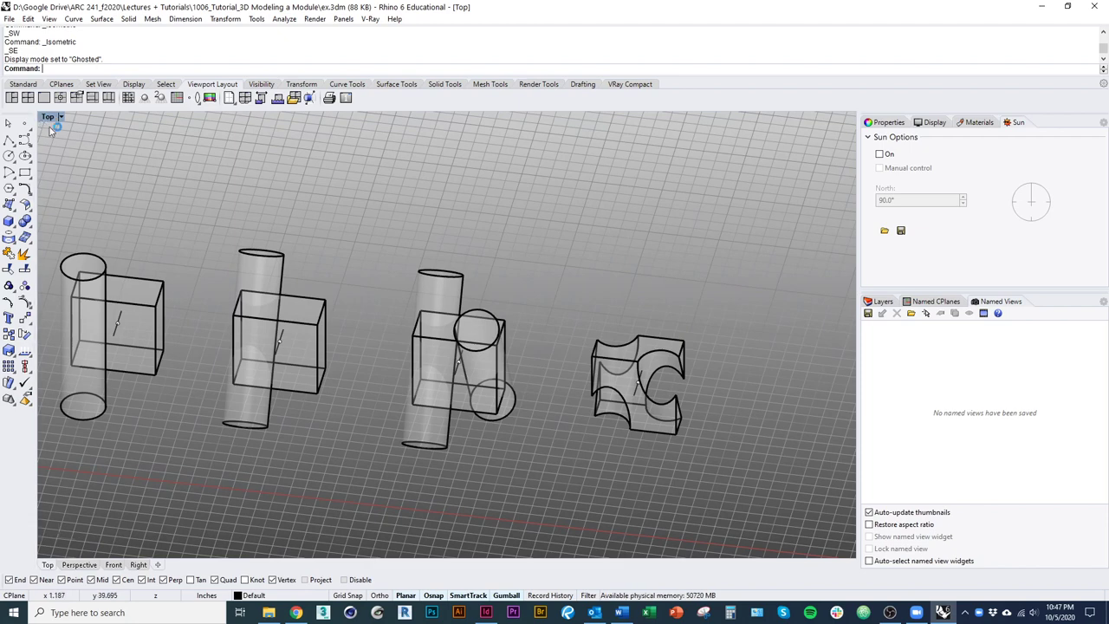
Save the current viewport as a named view called "Axonometric Diagram".
left_click(868, 314)
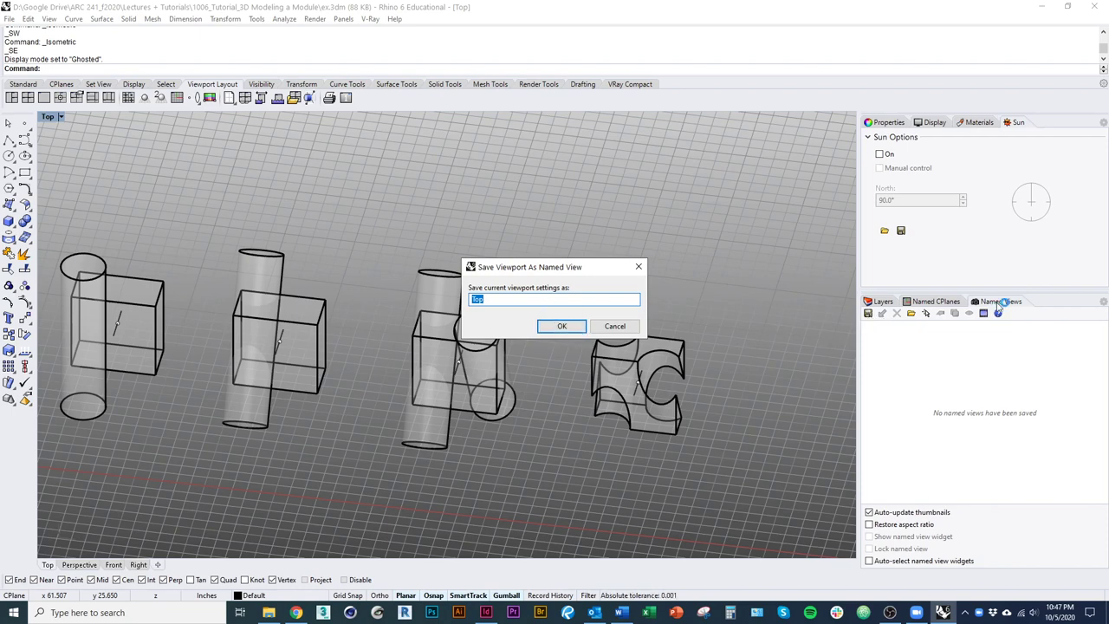
type("Axonometric Diagram")
key("Return")
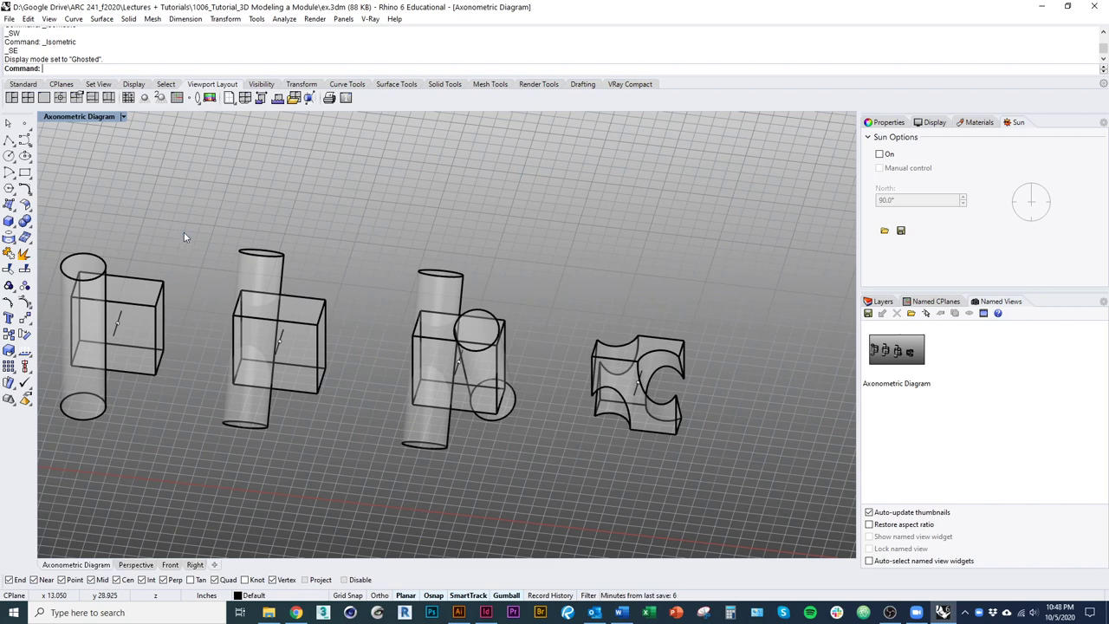
Set the viewport's display mode to Shaded and select the four cylinders of the first three studies.
left_click_drag(46, 179, 737, 509)
left_click(719, 515)
left_click(444, 407)
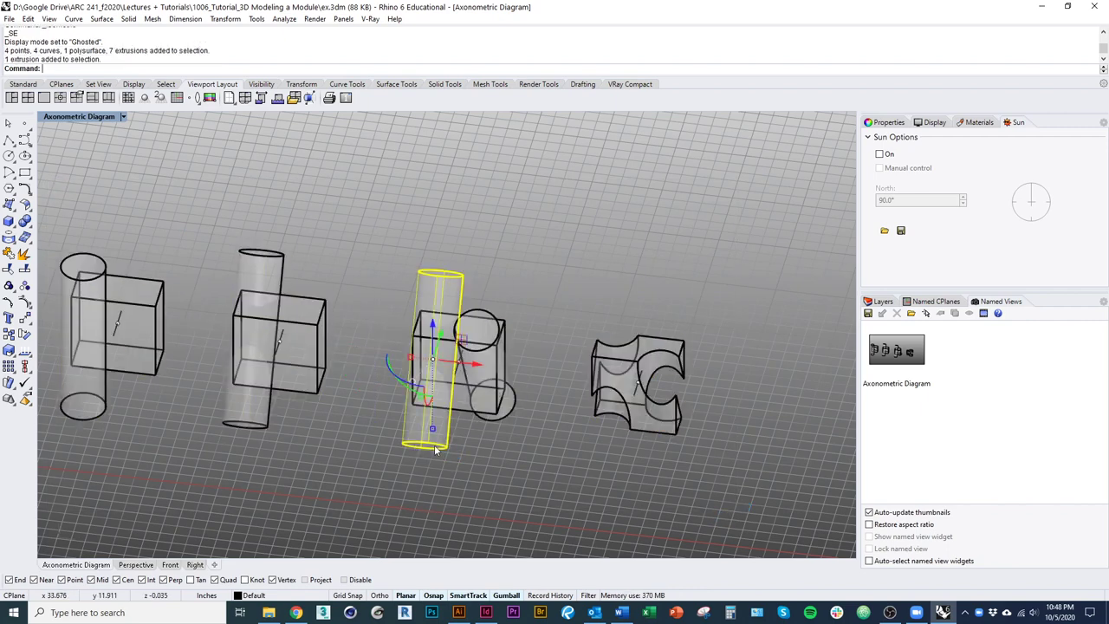
key("ctrl+alt+s")
left_click(475, 336, "shift")
left_click(260, 276, "shift")
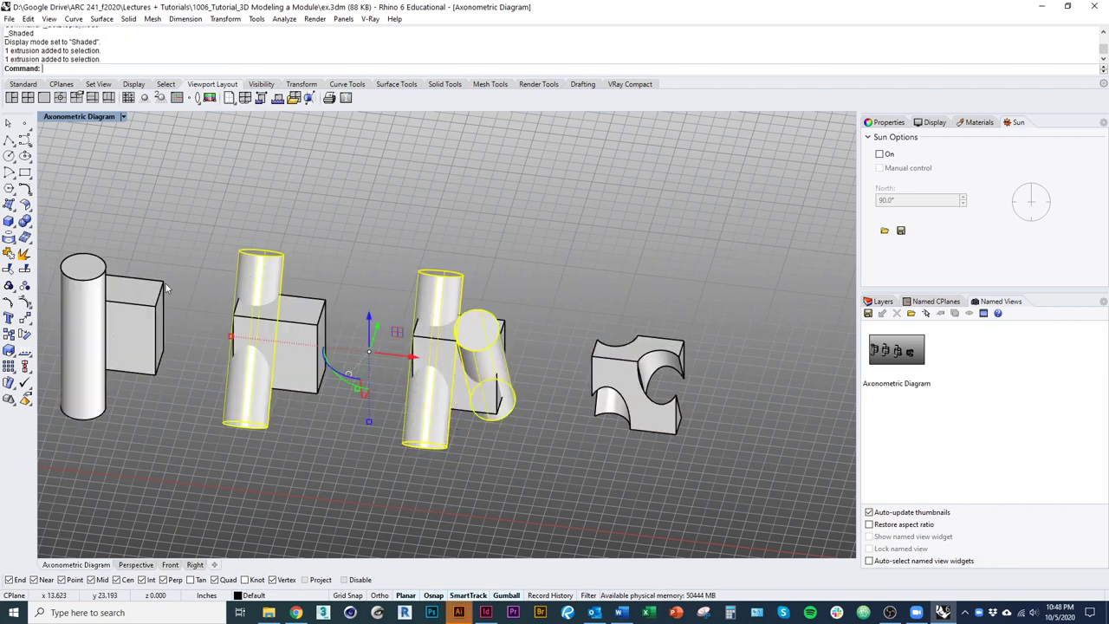
left_click(72, 283, "shift")
Create a new layer named "Voids".
left_click(883, 300)
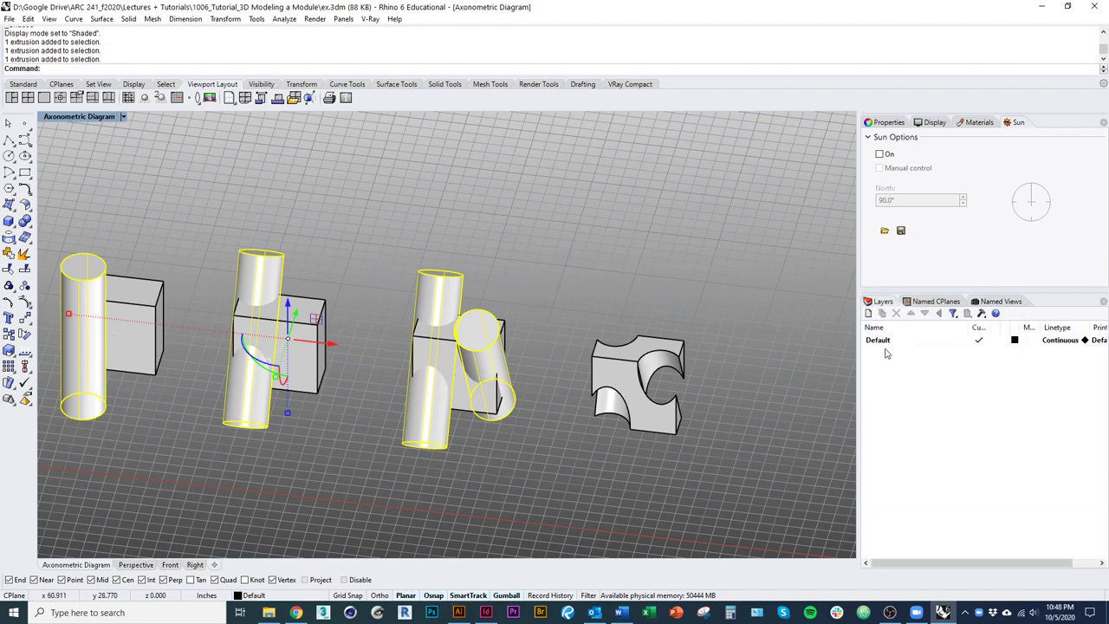
left_click(868, 313)
type("Voids")
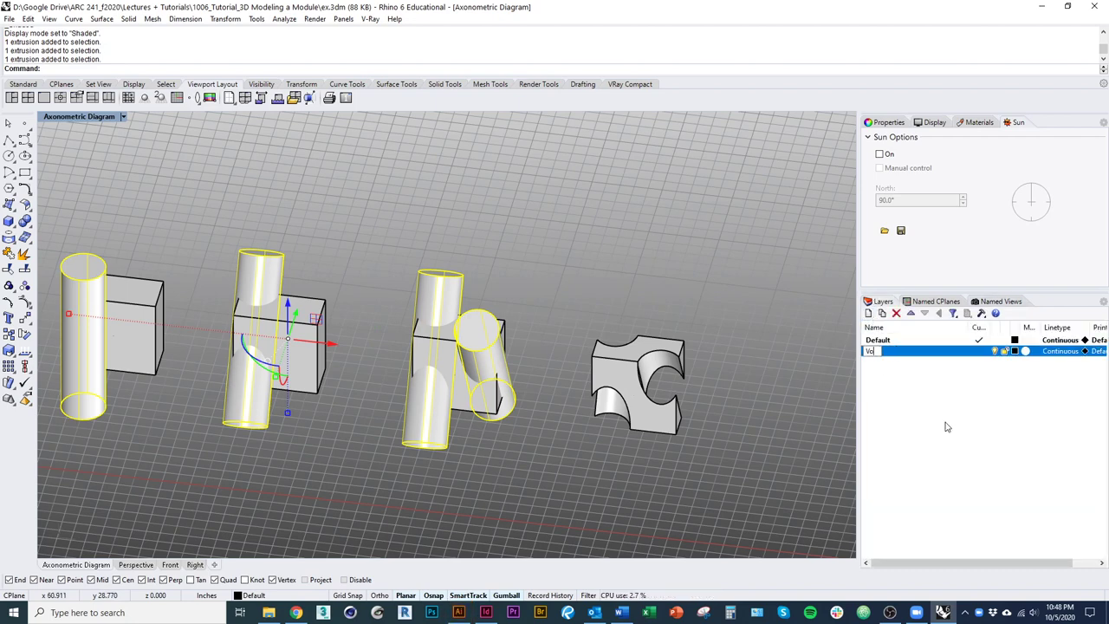
left_click(920, 418)
left_click(717, 507)
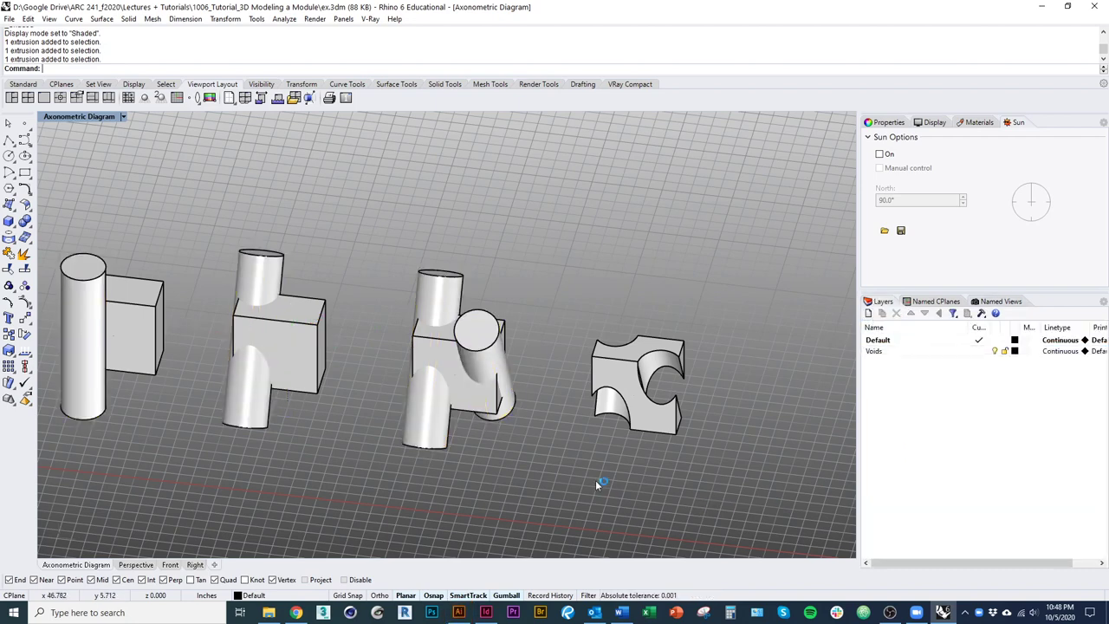
Move the four cylinders of the first three studies to the Voids layer.
left_click(504, 358)
left_click(456, 286, "shift")
left_click(272, 282, "shift")
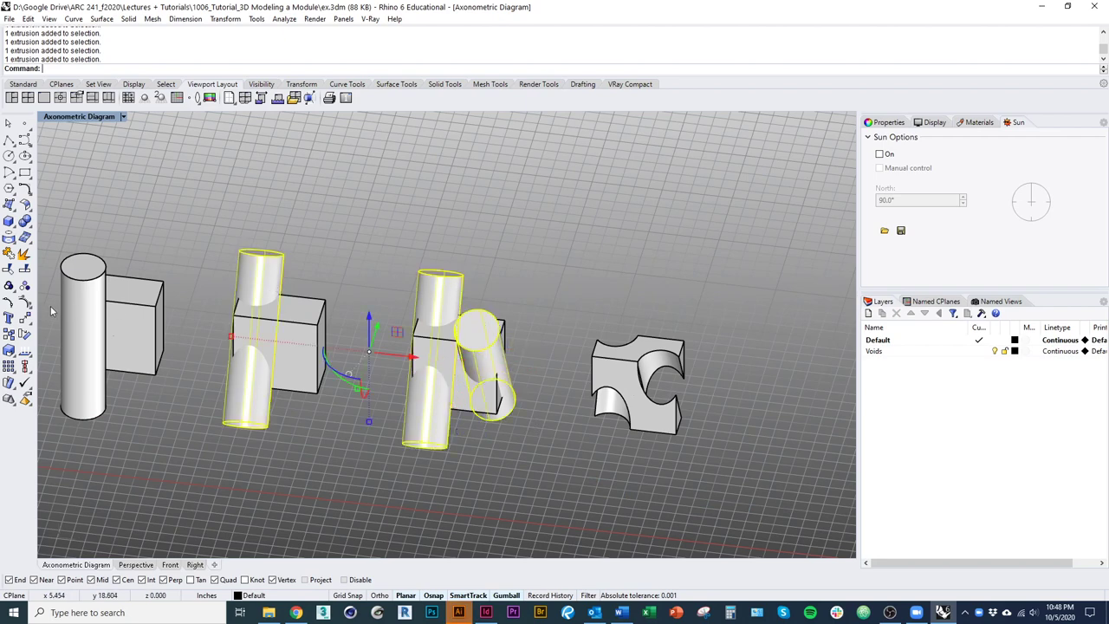
left_click(61, 311, "shift")
right_click(918, 352)
left_click(952, 330)
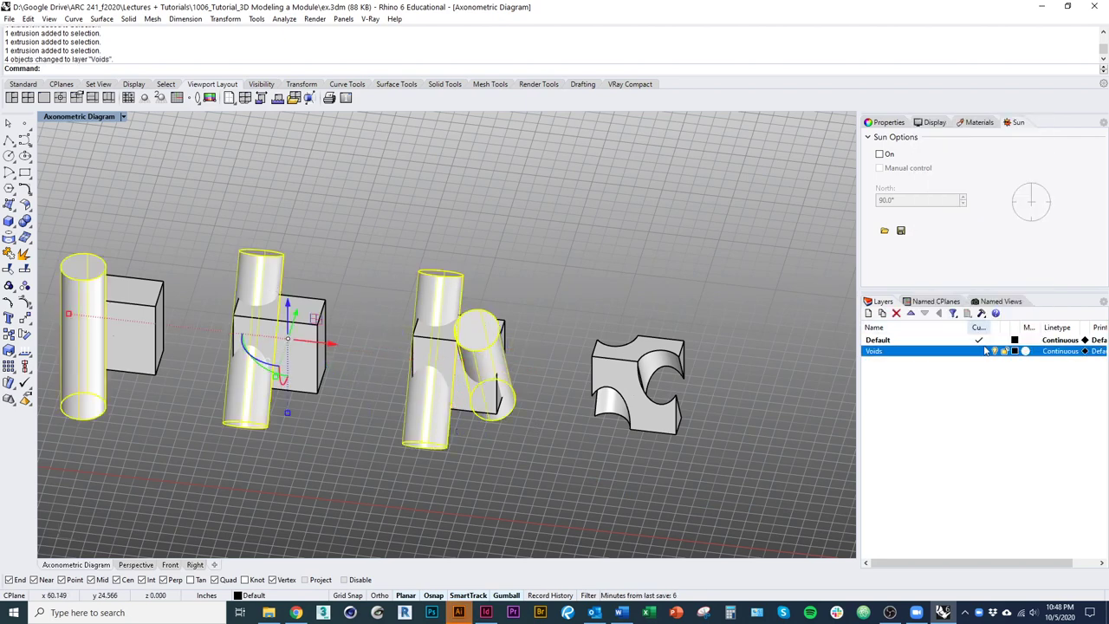
Set the Voids layer's color to Red and deselect the cylinders.
left_click(1014, 350)
left_click(101, 240)
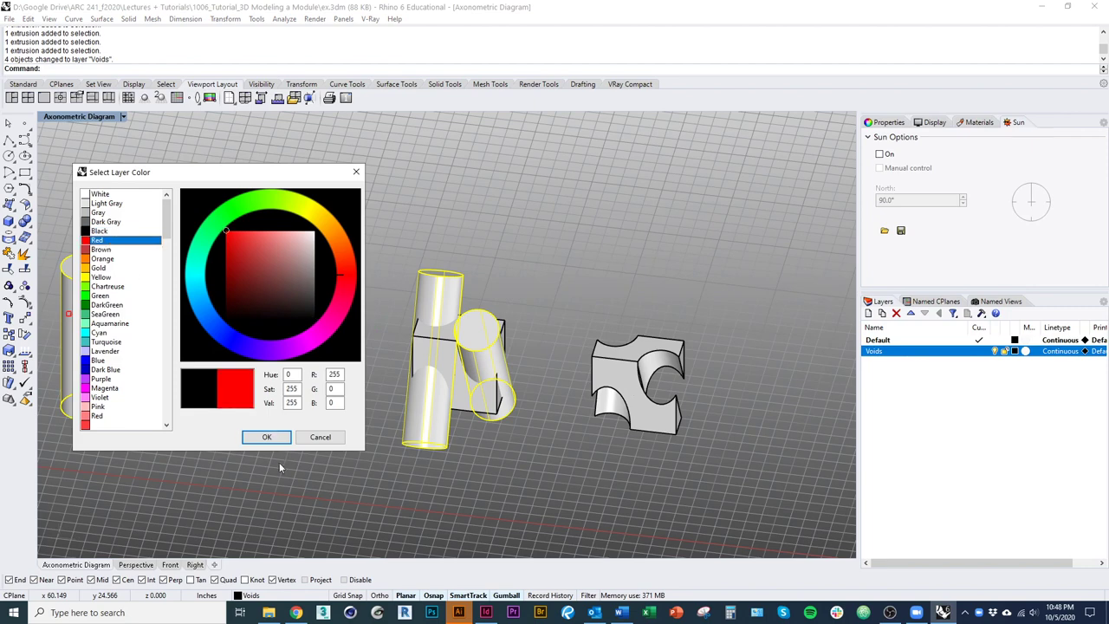
left_click(266, 436)
left_click(413, 511)
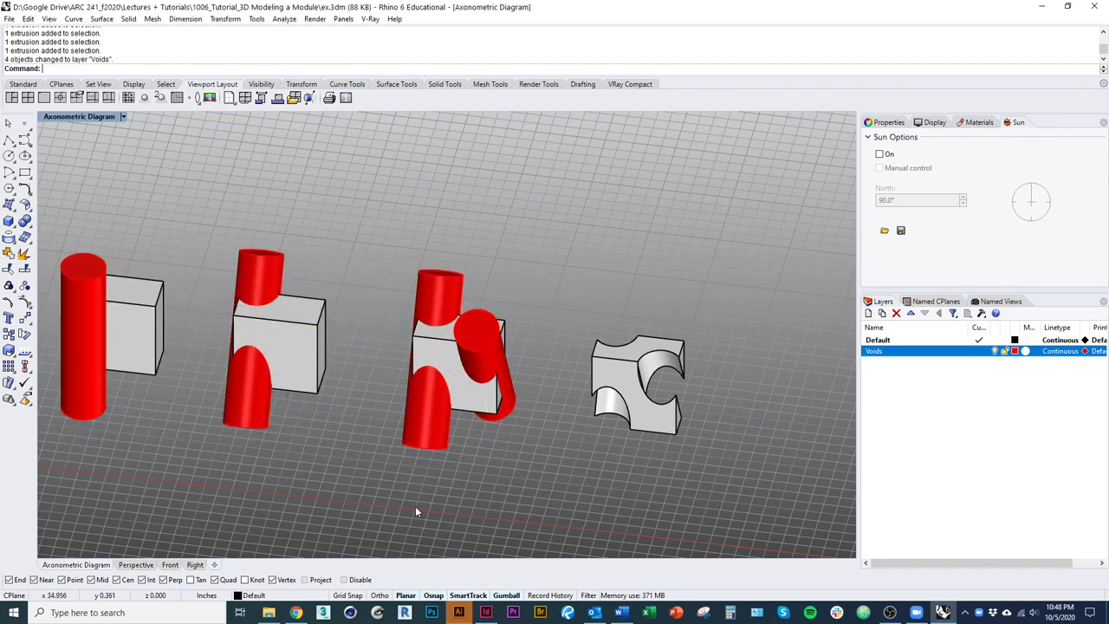
Explode the carved box of the fourth study and join its surfaces, leaving out three of the curved cut surfaces.
left_click(649, 425)
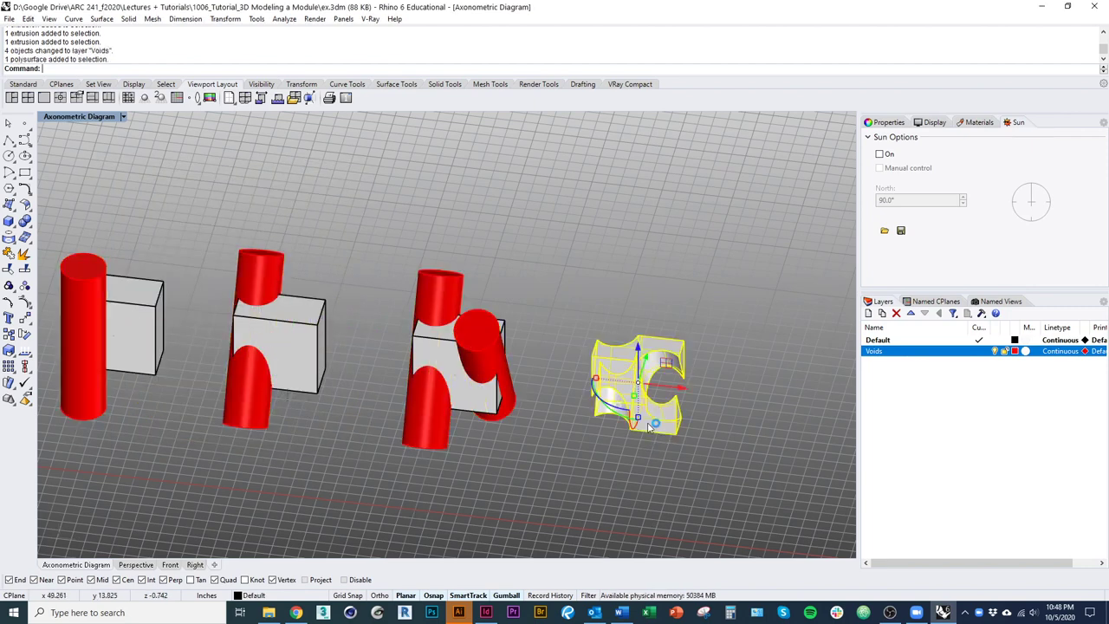
key("x")
scroll(659, 379, "up", 10)
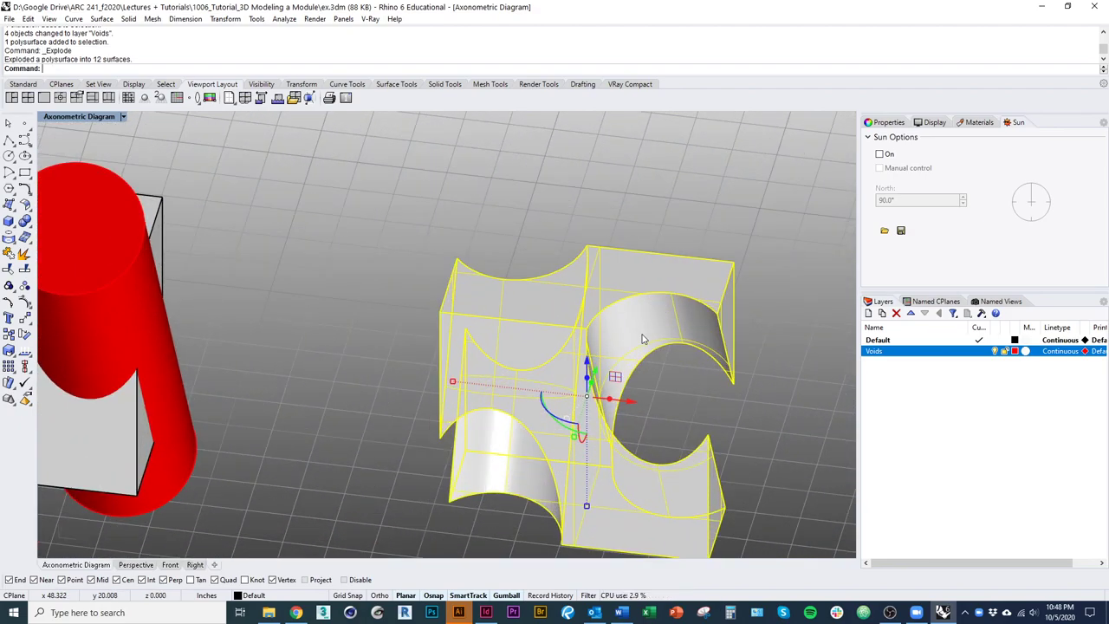
left_click(642, 340, "ctrl")
left_click_drag(616, 351, 511, 396)
left_click(428, 482, "ctrl")
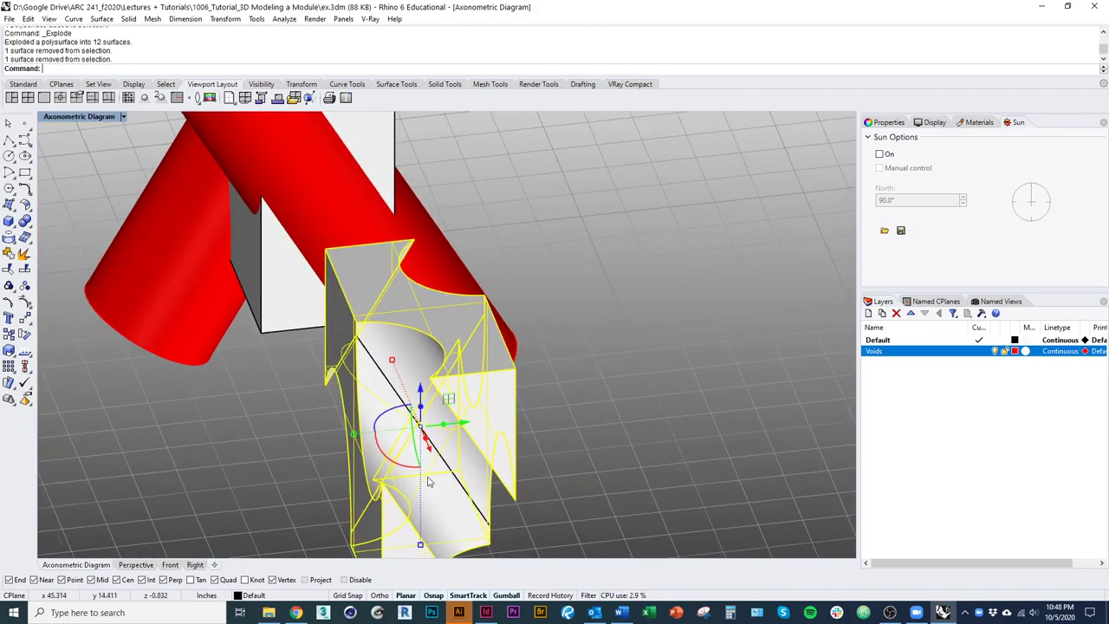
left_click_drag(476, 459, 420, 257)
left_click(427, 329, "ctrl")
key("ctrl+j")
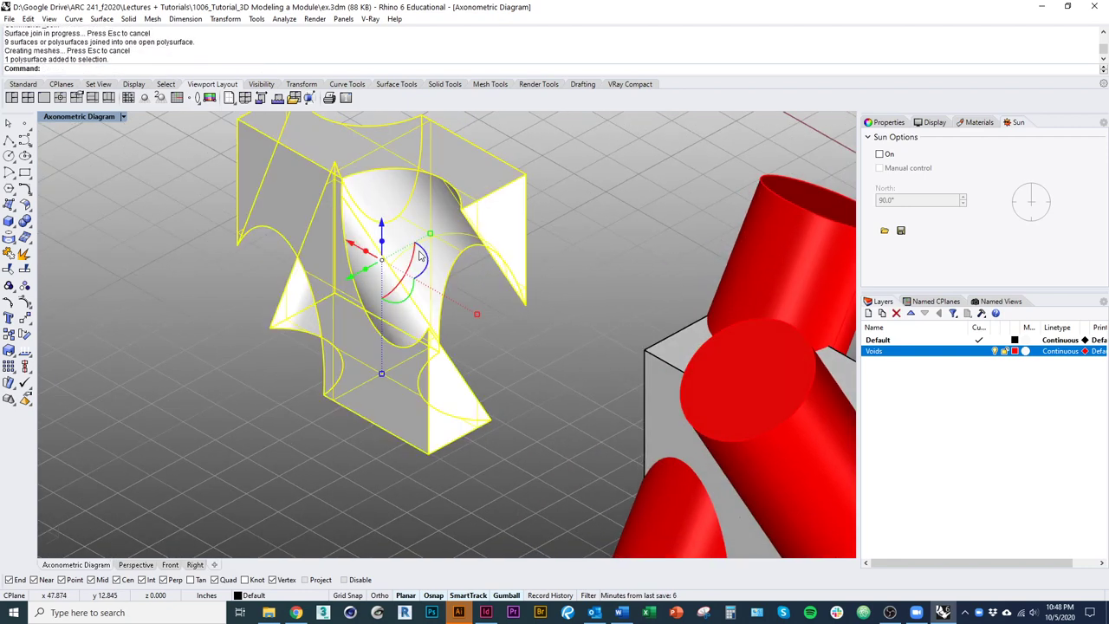
Explode the joined part of the carved box and rejoin it without the remaining curved cut surface.
key("ctrl+e")
left_click(427, 213, "ctrl")
key("ctrl+j")
left_click(526, 338)
Move the two surfaces of the carved box's first cylindrical cut to the Voids layer and join them.
left_click_drag(472, 346, 476, 409)
left_click(440, 294)
left_click(403, 364, "shift")
right_click(921, 350)
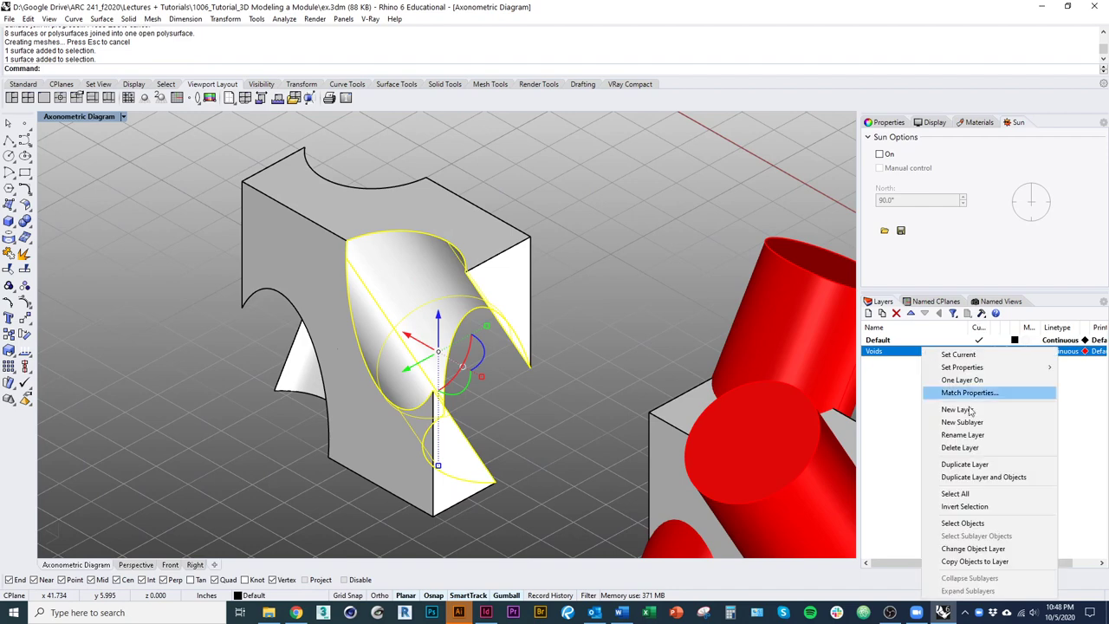
left_click(973, 549)
key("ctrl+j")
Join the two surfaces of the carved box's other cylindrical cut and move them to the Voids layer.
left_click_drag(658, 537, 502, 515)
left_click(434, 473)
left_click(434, 485, "shift")
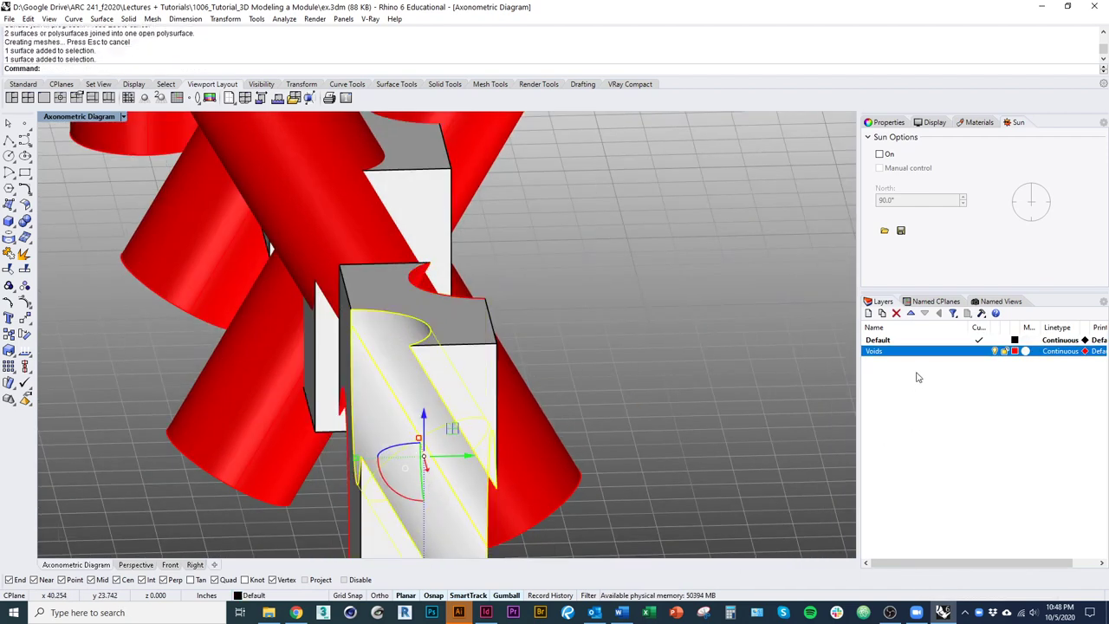
right_click(918, 351)
left_click(970, 308)
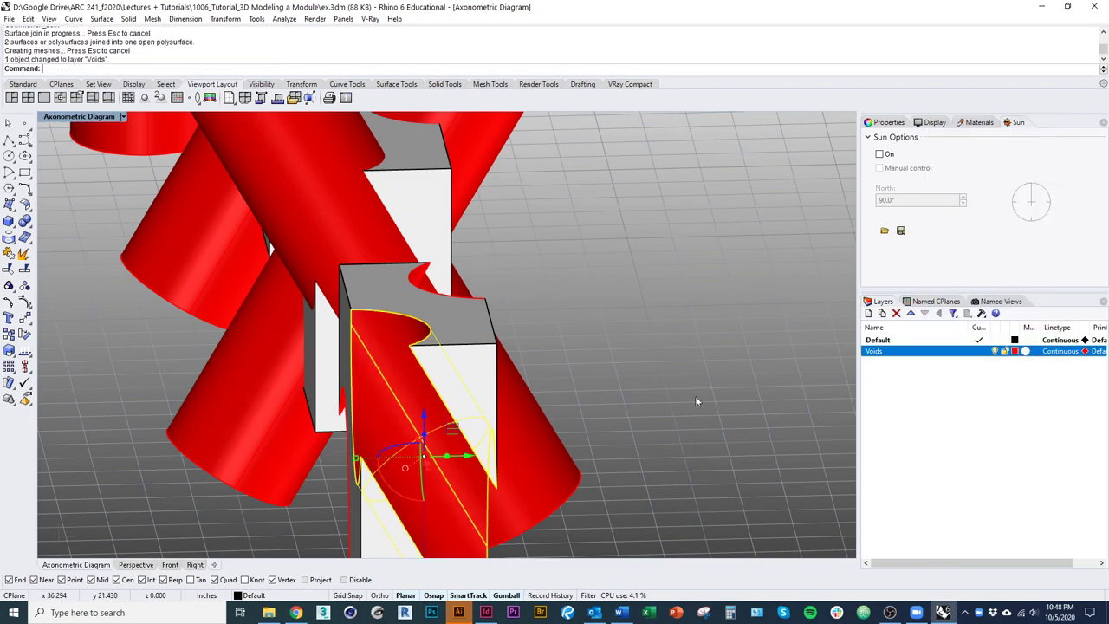
key("Escape")
Check the carved box's colored cuts beside the other studies and restore the Axonometric Diagram named view.
scroll(562, 416, "down", 4)
left_click_drag(559, 418, 623, 479)
scroll(682, 453, "down", 3)
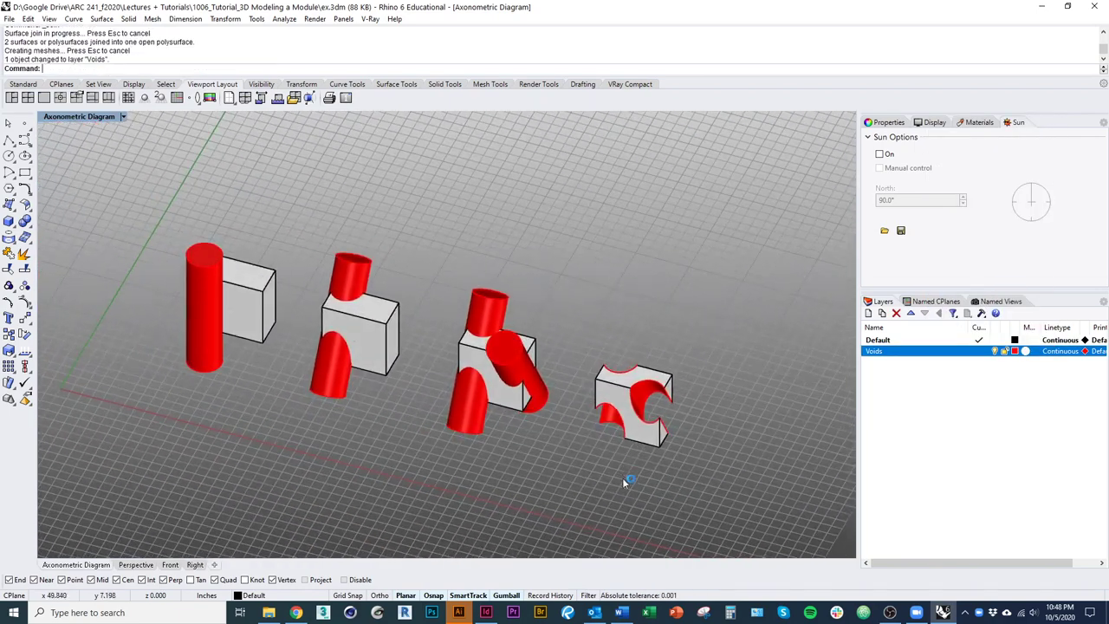
scroll(622, 477, "up", 3)
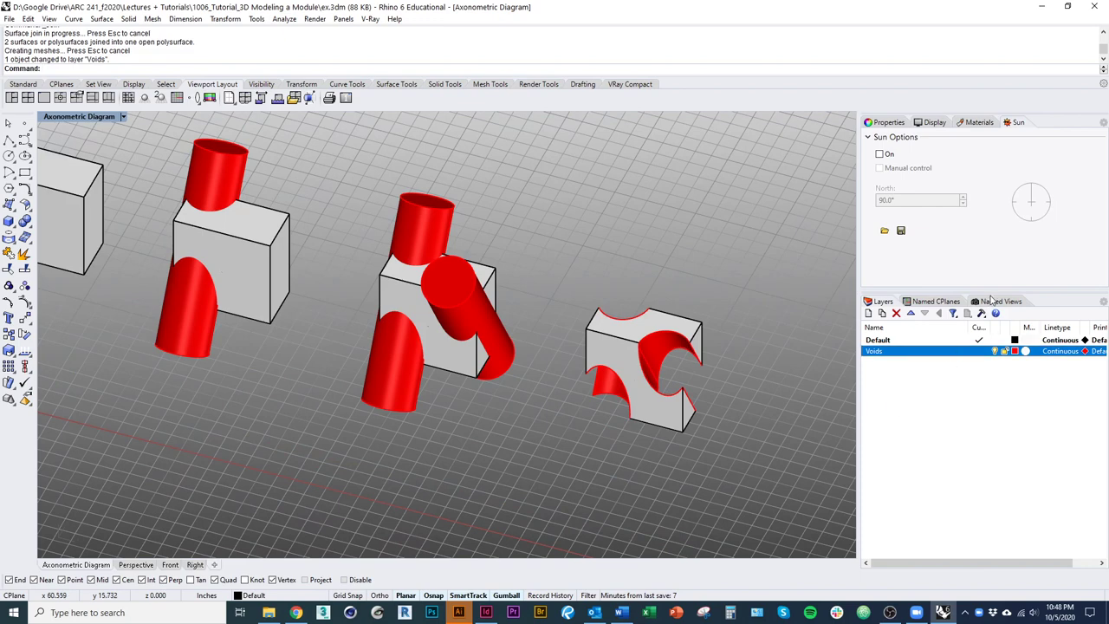
left_click(998, 301)
double_click(895, 388)
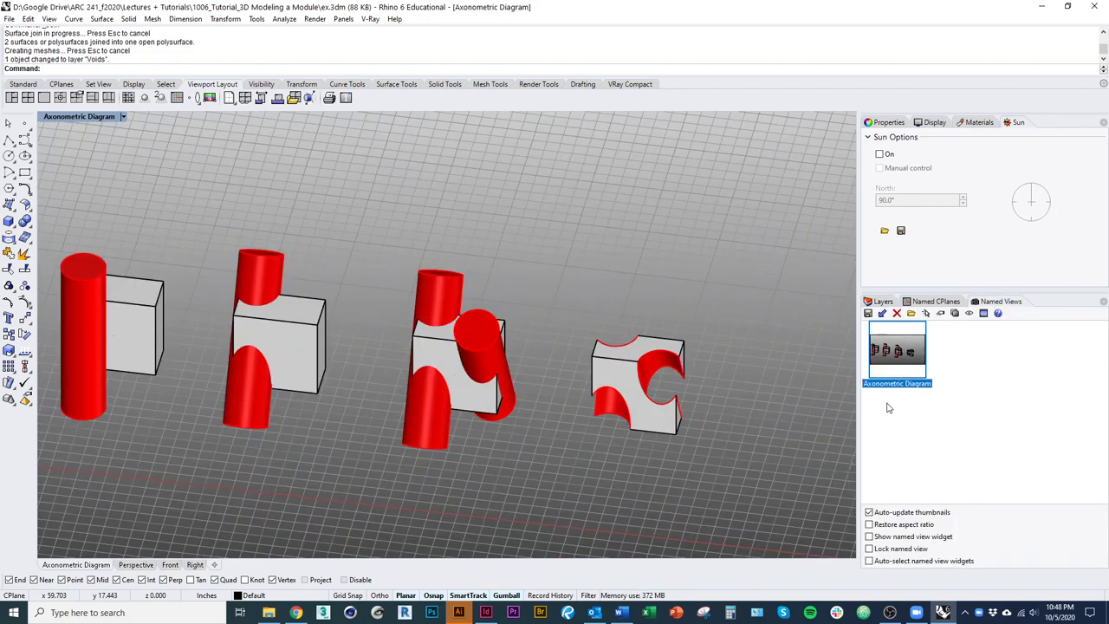
Generate a Make2D drawing of all the studies from the Axonometric Diagram view, maintaining source layers and including hidden lines and the scene silhouette.
key("ctrl+a")
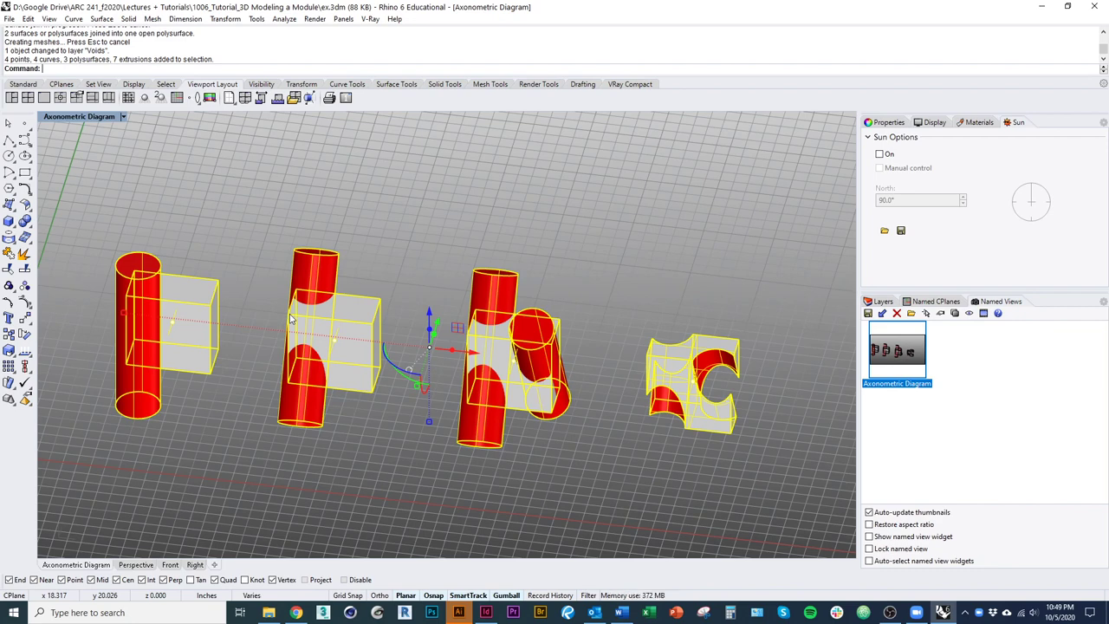
type("Make")
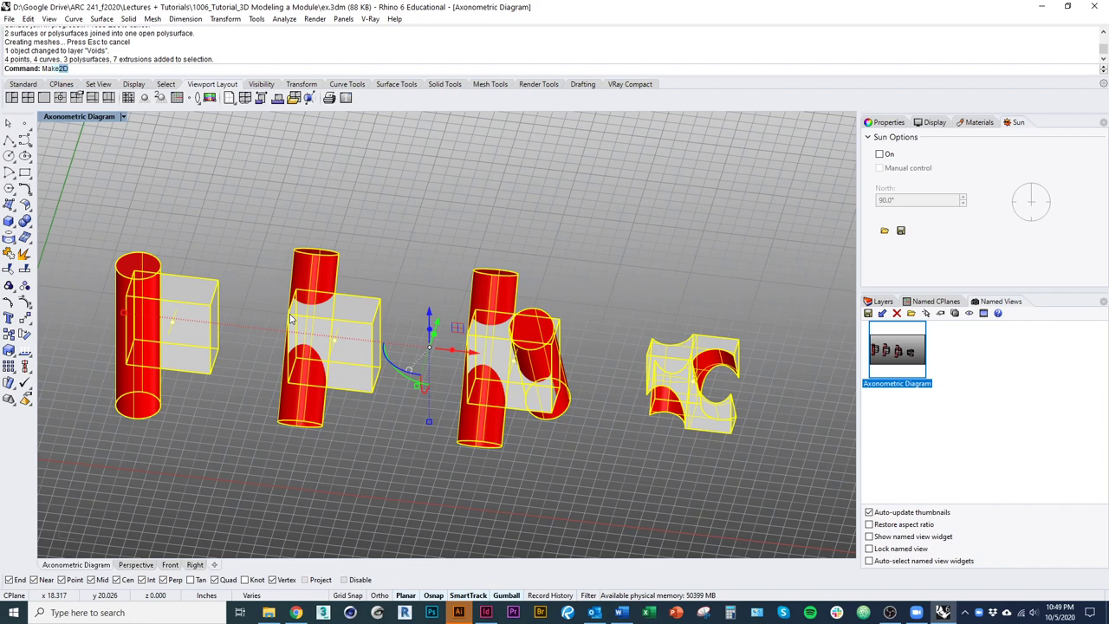
type("2")
key("Return")
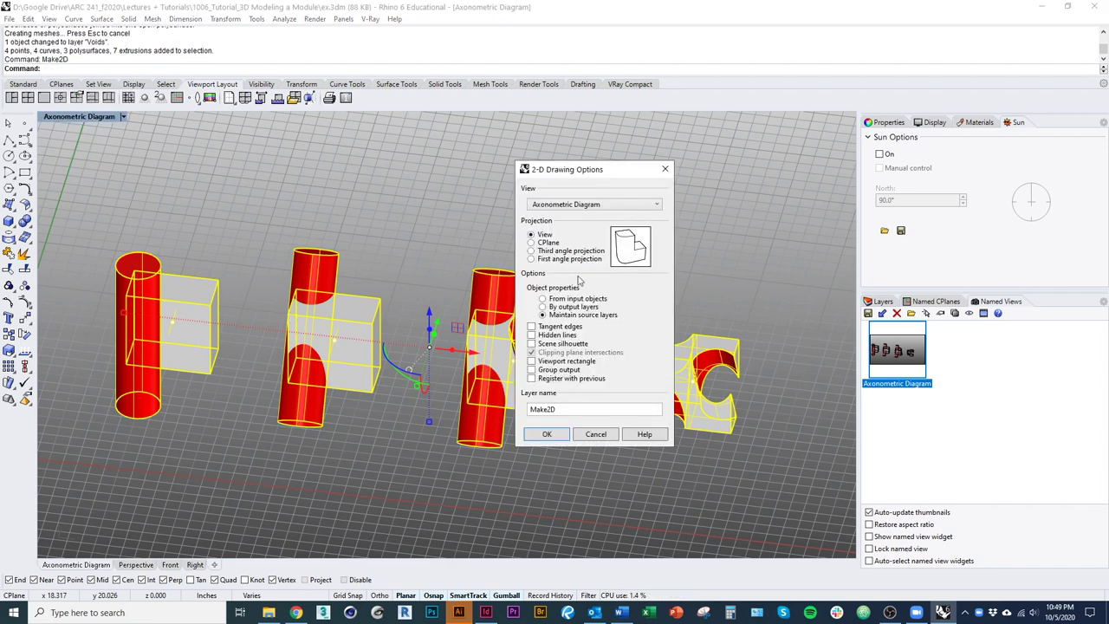
left_click_drag(599, 173, 623, 170)
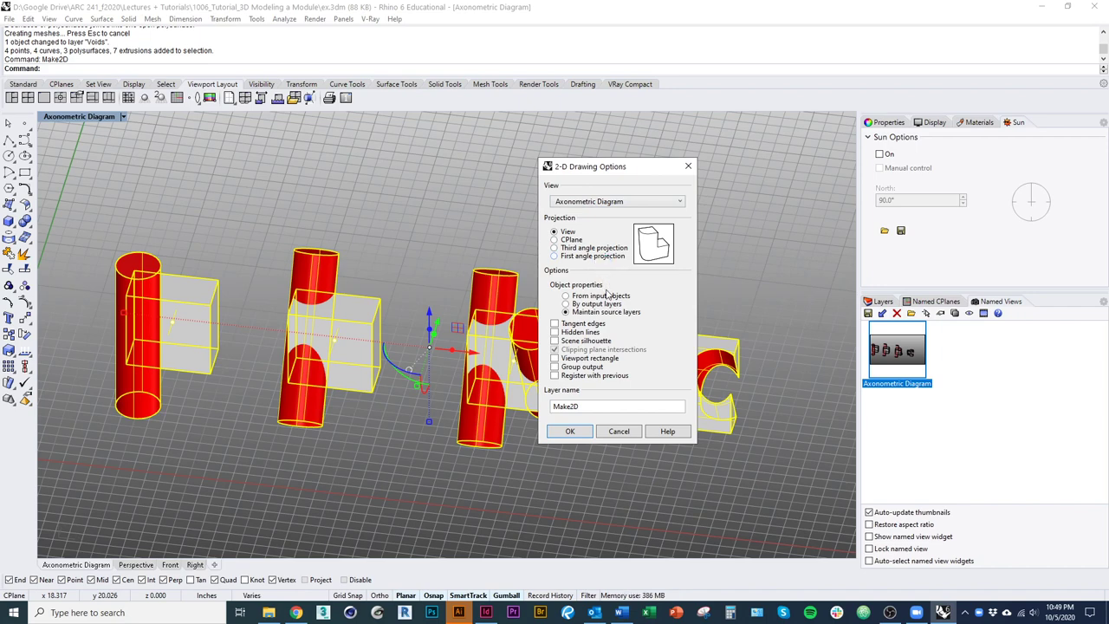
left_click(570, 342)
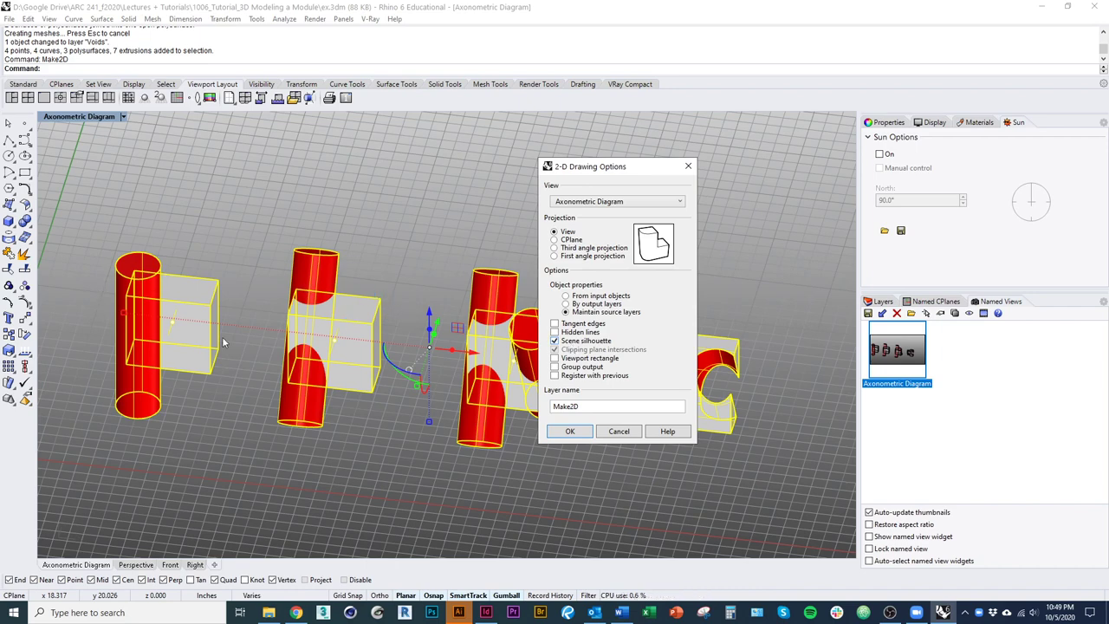
left_click(565, 334)
left_click(577, 432)
left_click(574, 431)
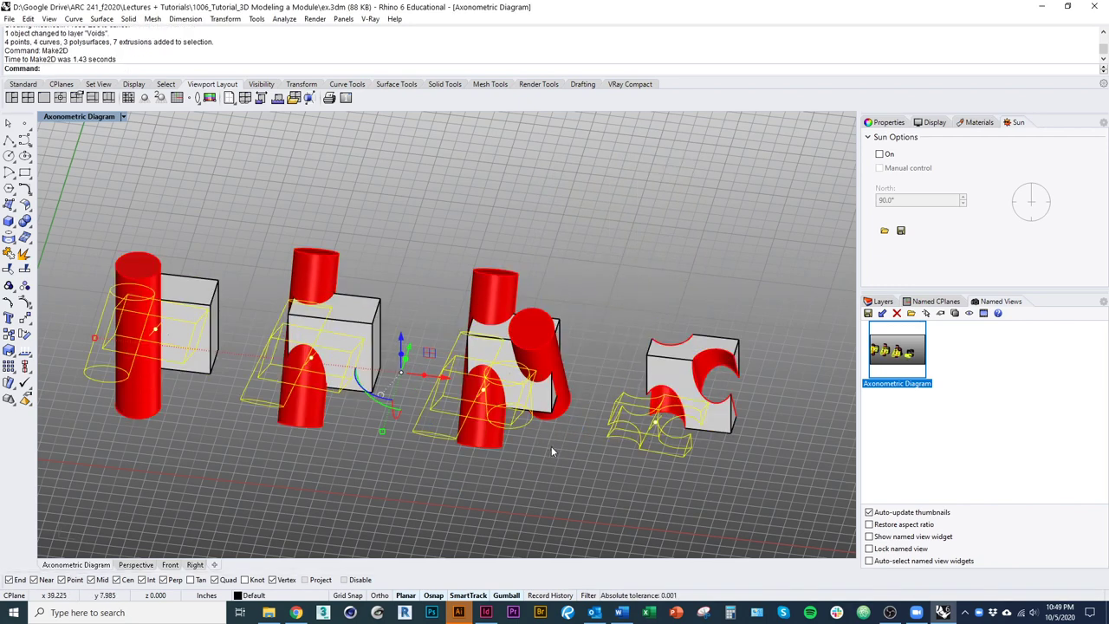
Change the Perspective viewport to the Top view and move the 2D linework clear of the 3D studies.
left_click(136, 564)
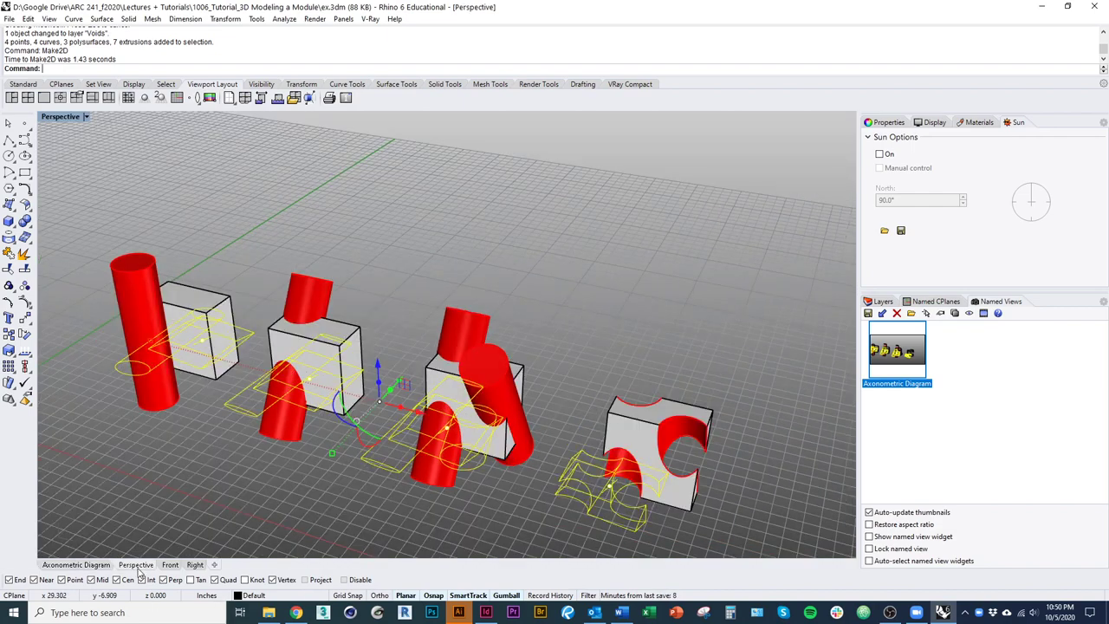
type("Top")
key("Return")
scroll(186, 546, "down", 3)
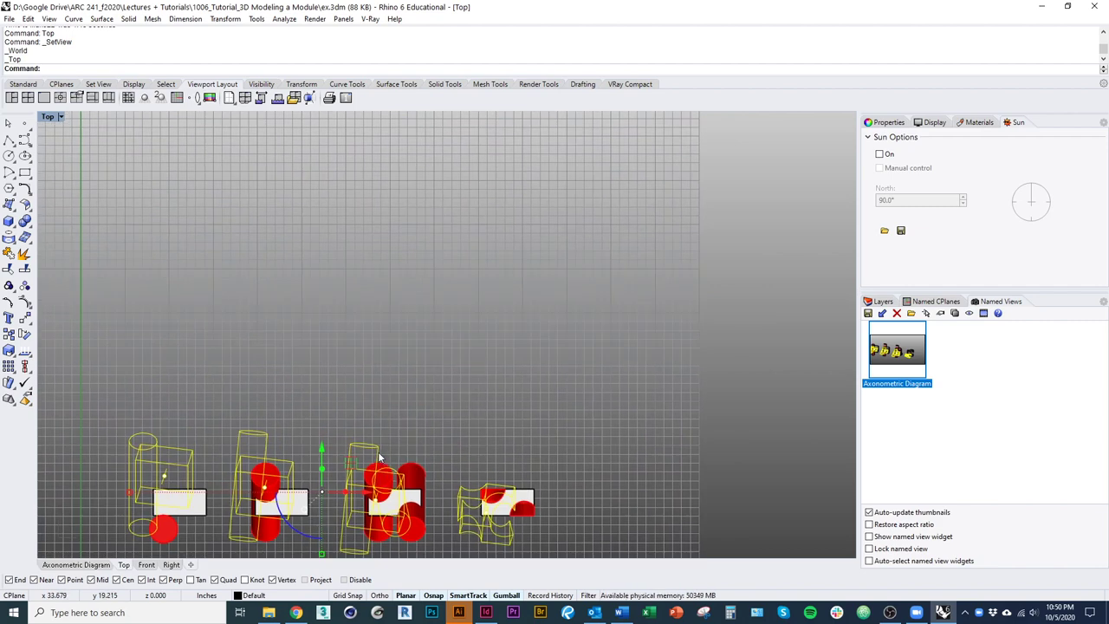
left_click_drag(379, 456, 399, 240)
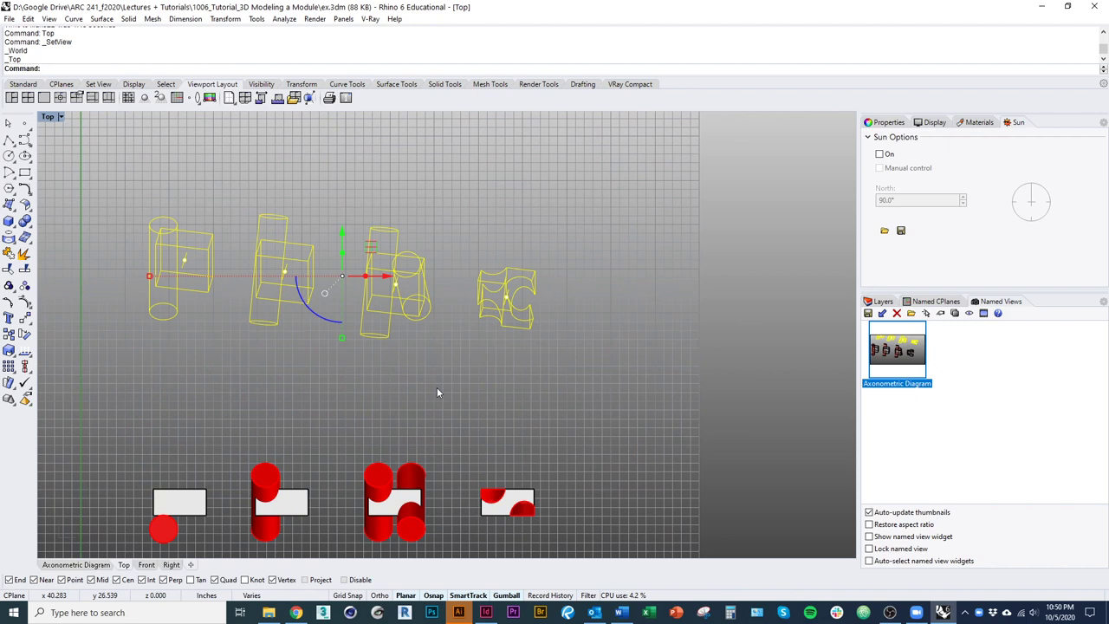
left_click(883, 302)
left_click(759, 422)
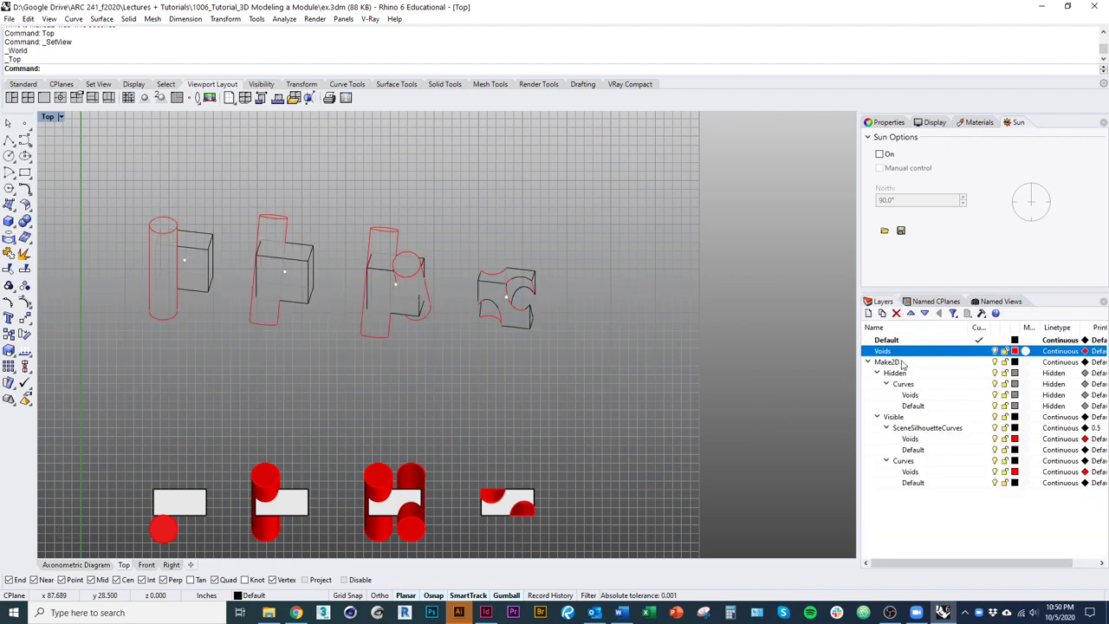
Examine the linework of the studies up close and compare it with the Make2D Hidden layer turned off and on.
mouse_move(510, 392)
left_mouse_down()
mouse_move(542, 418)
mouse_move(574, 491)
left_mouse_up()
scroll(265, 394, "up", 5)
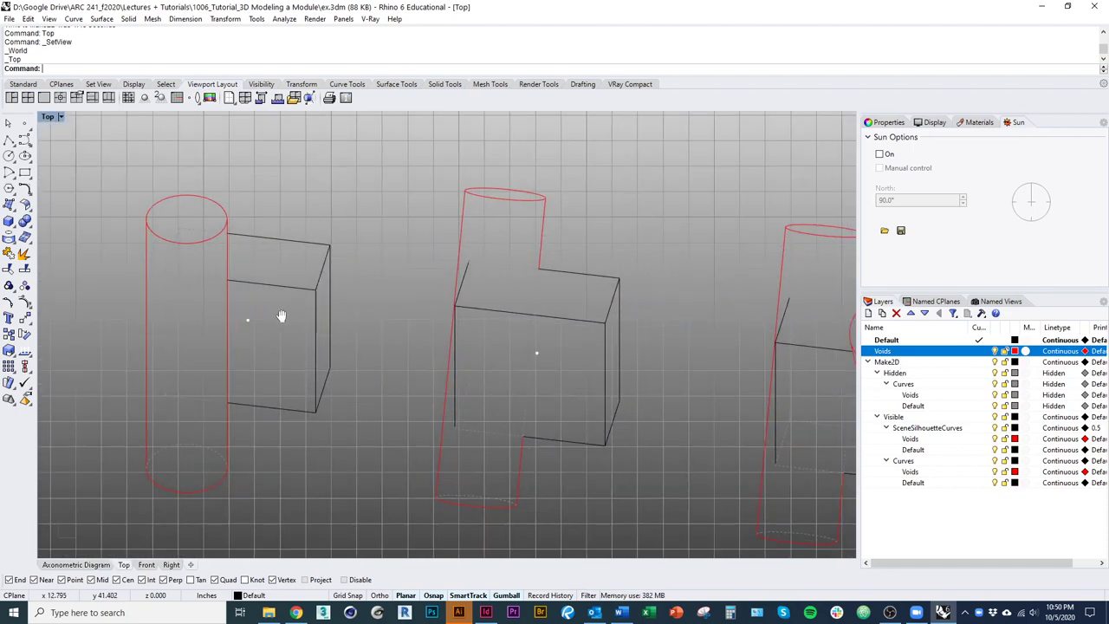
scroll(348, 443, "up", 1)
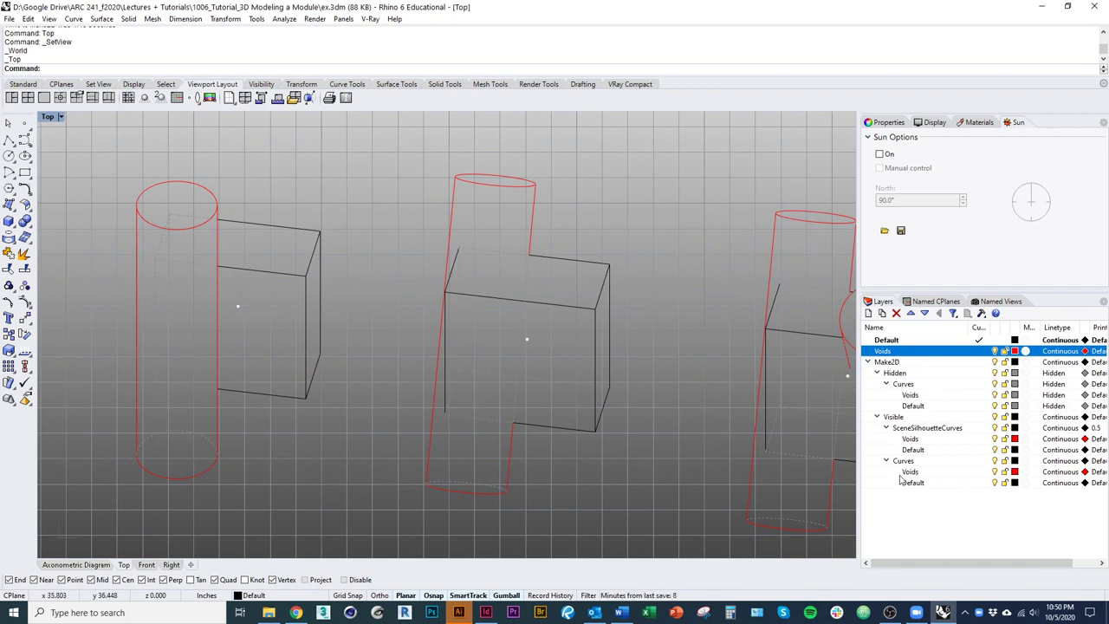
left_click_drag(516, 421, 638, 443)
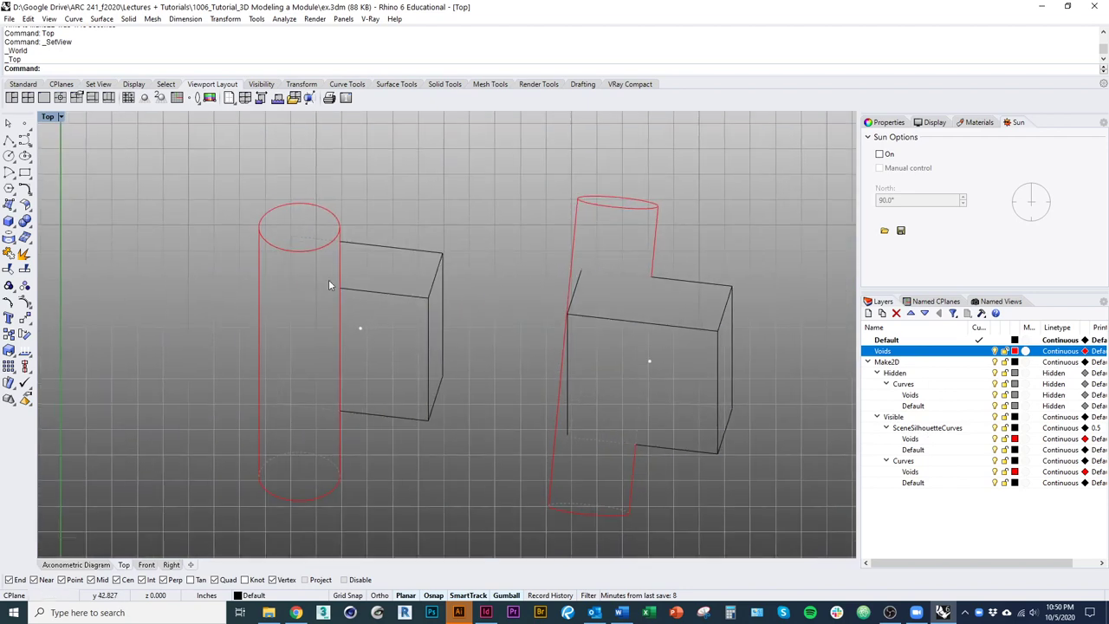
left_click(285, 267)
left_click(943, 418)
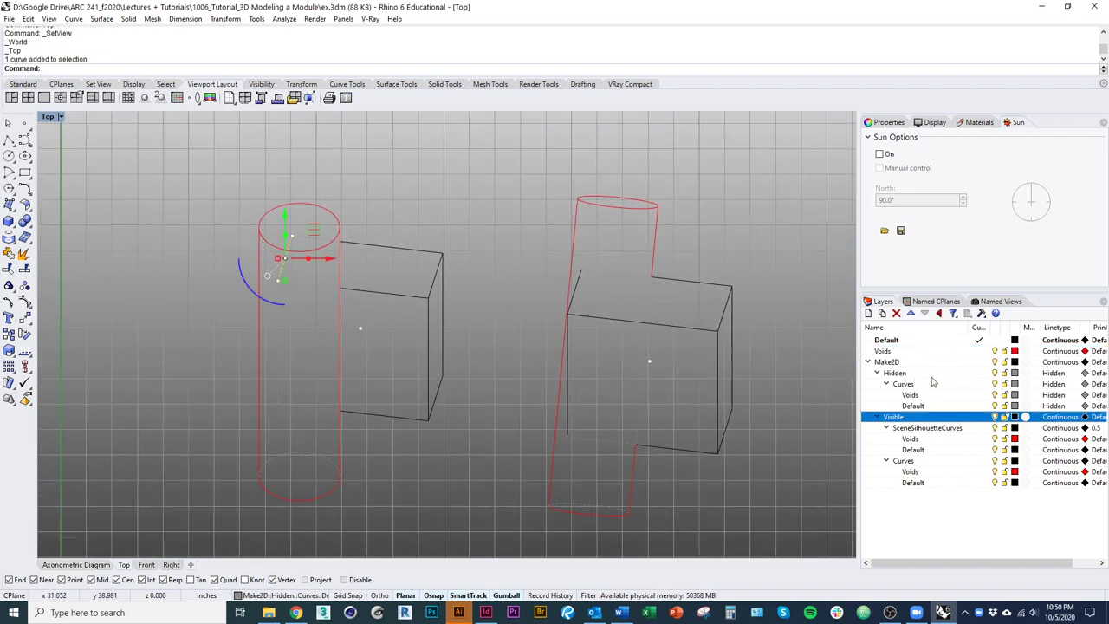
left_click(1002, 374)
left_click_drag(695, 410, 321, 217)
left_click_drag(615, 384, 668, 403)
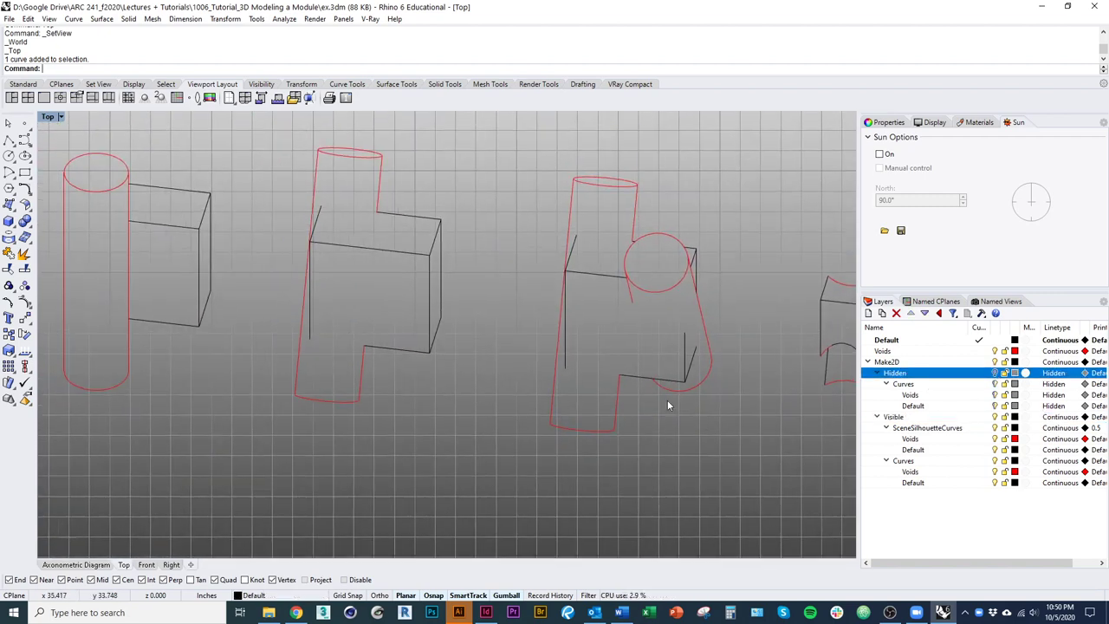
left_click(995, 373)
Toggle the gradient background with Gradientview and hide the grid in the Top view.
left_click_drag(628, 448, 633, 469)
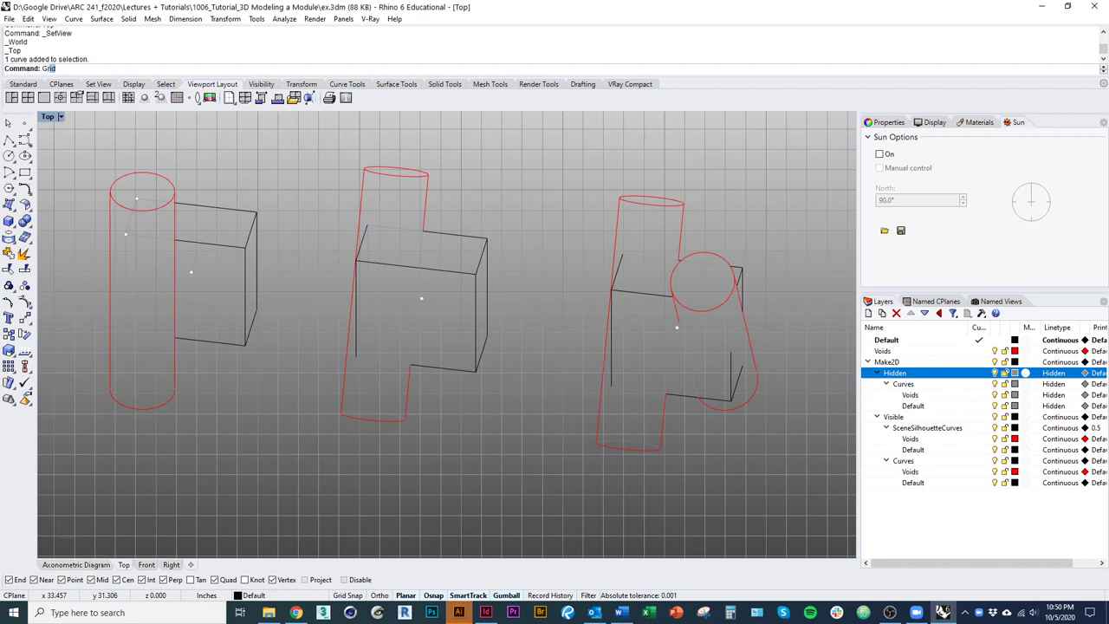
type("ntview")
key("Return")
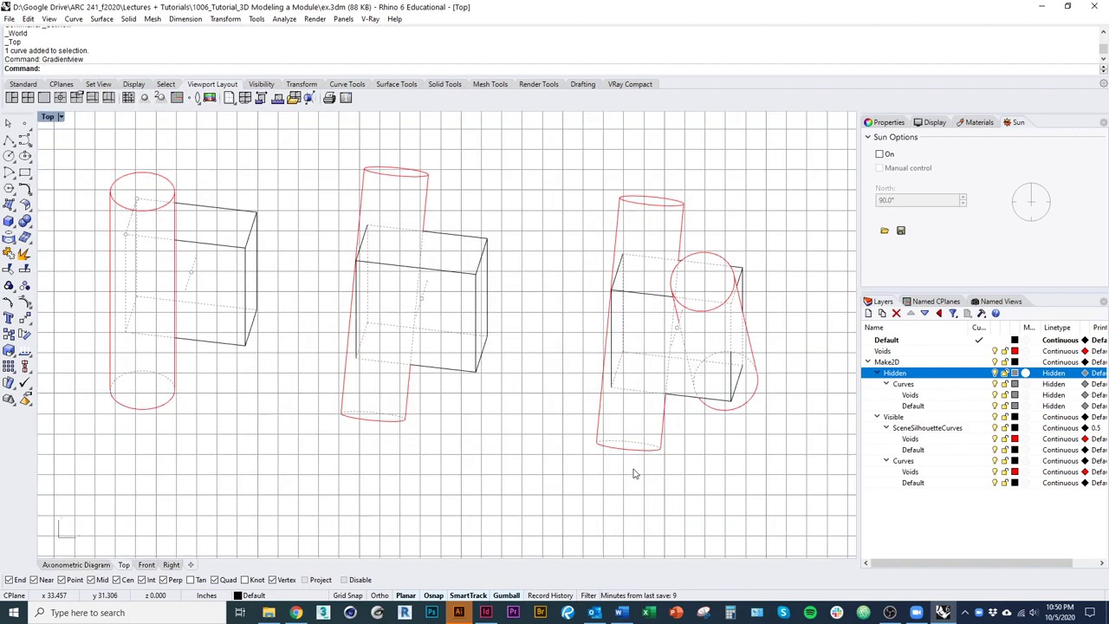
type("Grid")
key("Return")
type("h")
key("Return")
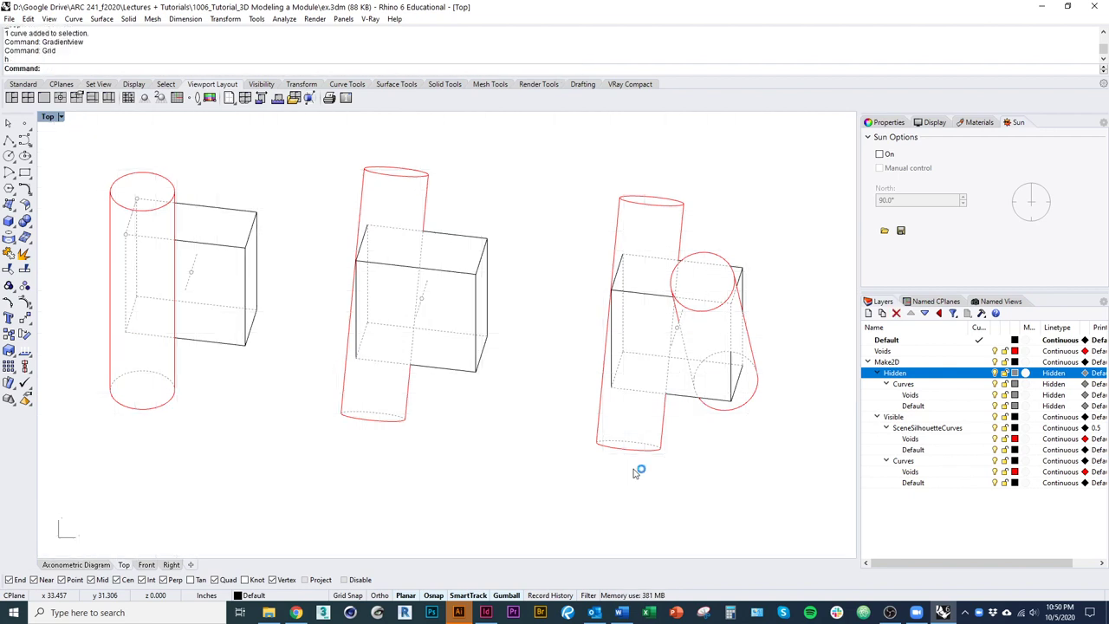
left_click_drag(509, 430, 569, 453)
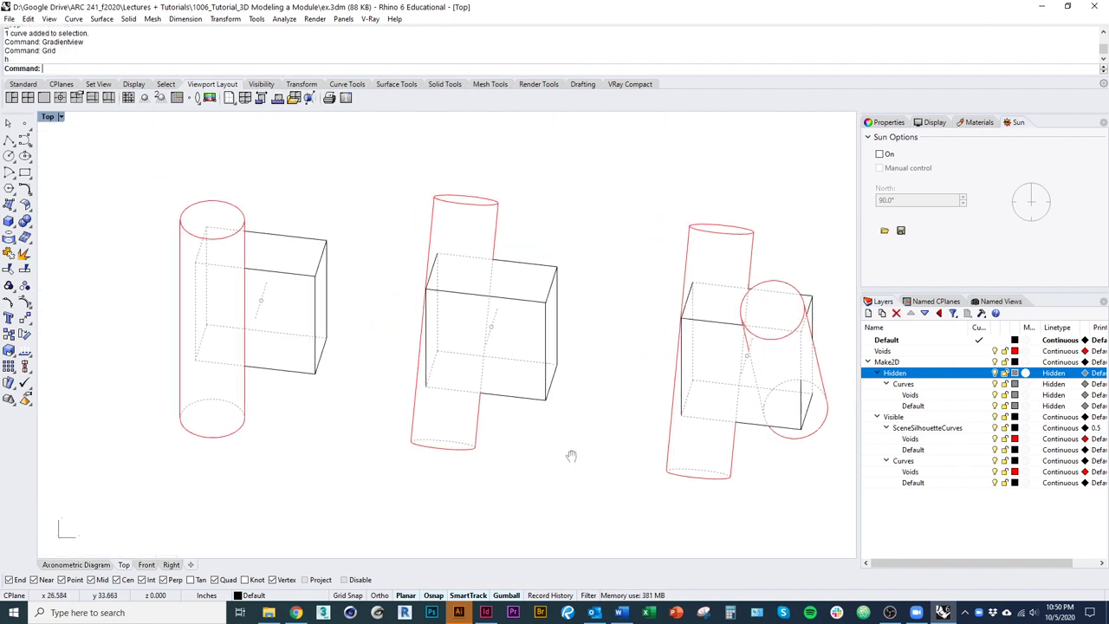
Check what the Hidden, SceneSilhouetteCurves and visible Curves layers each contain by toggling their visibility, leaving all of them on.
left_click(994, 374)
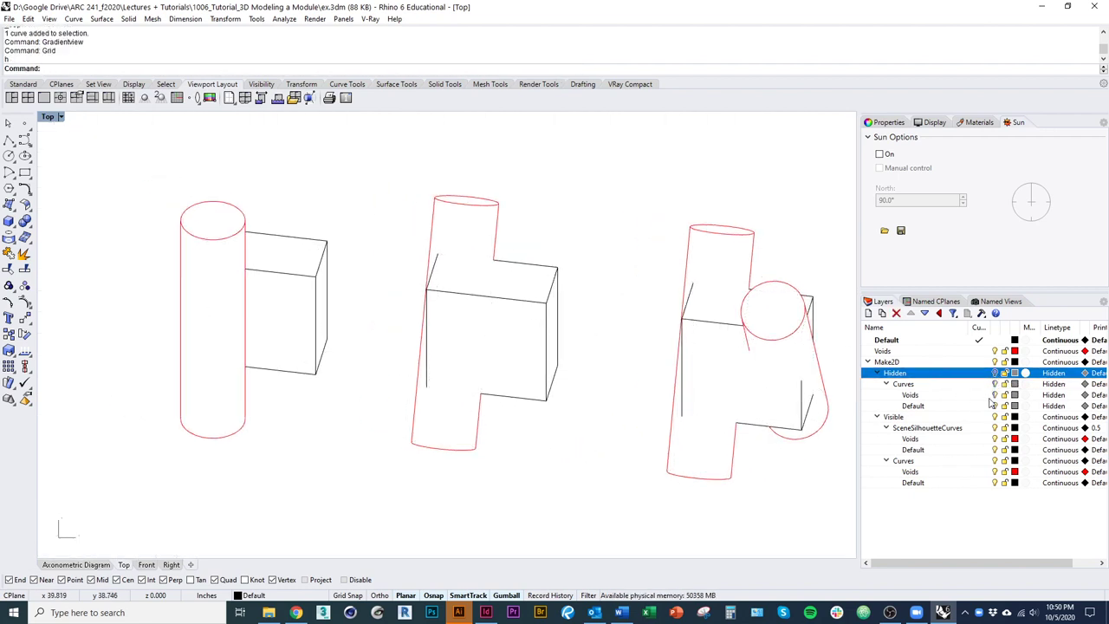
left_click(994, 373)
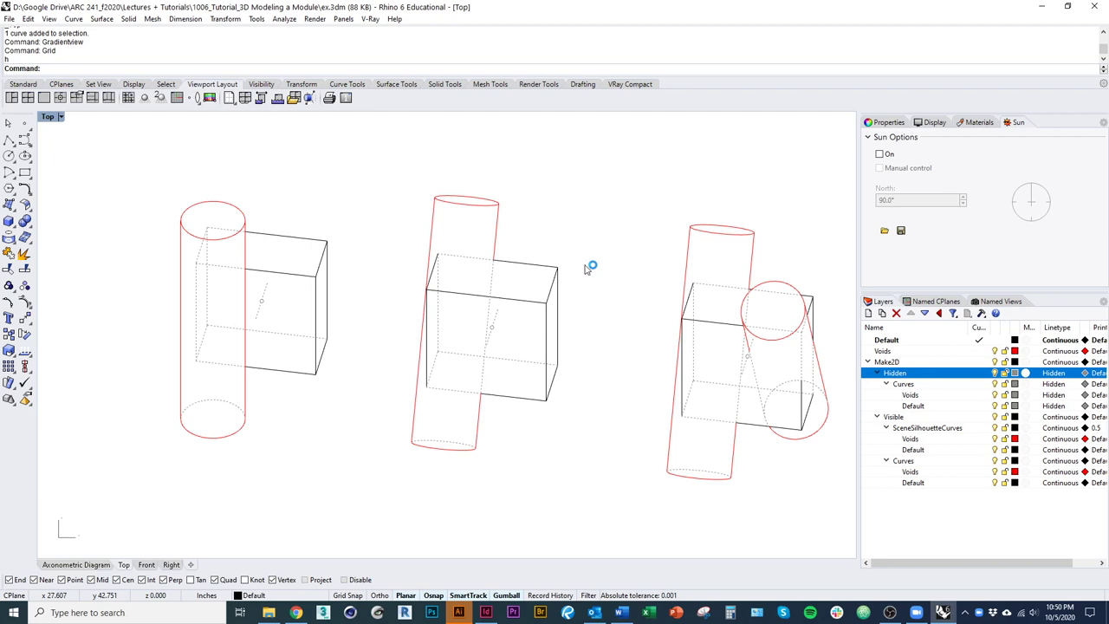
left_click(992, 428)
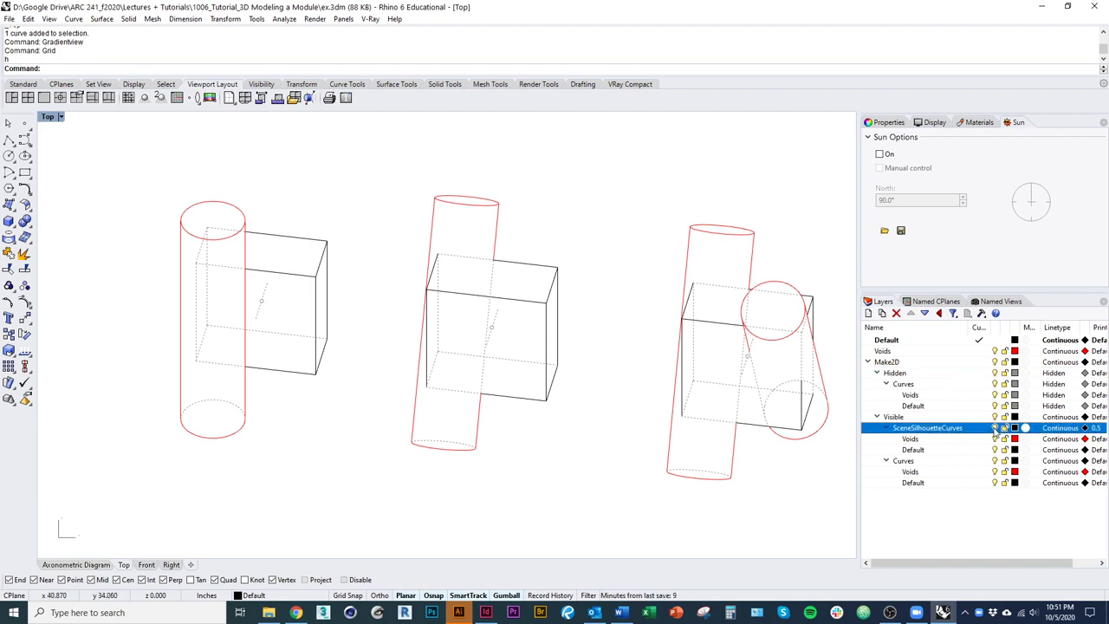
left_click(994, 461)
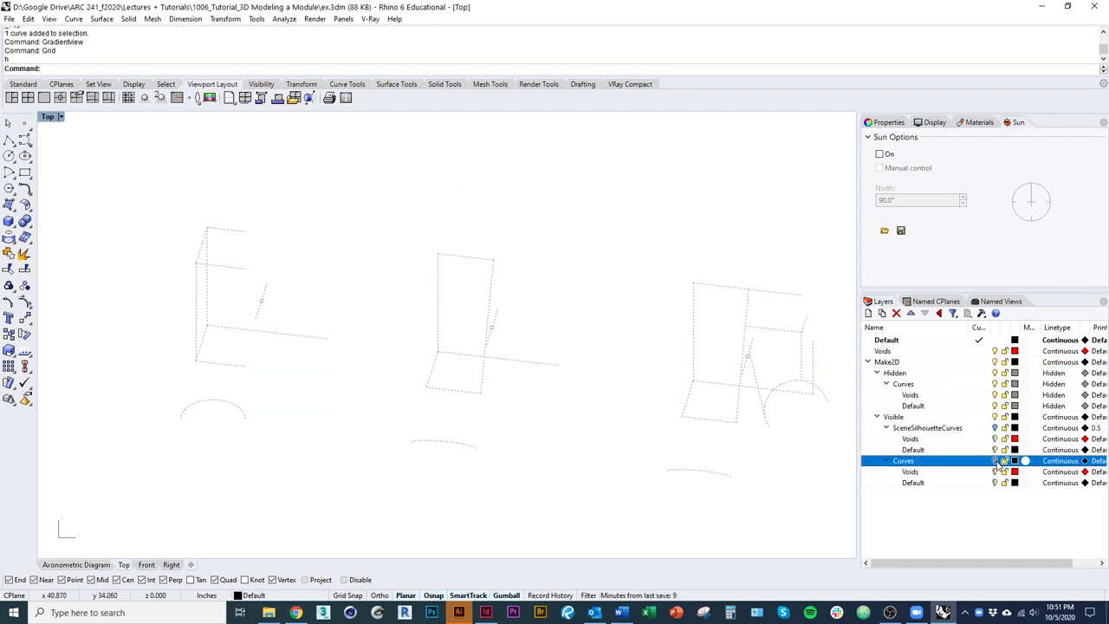
left_click(994, 428)
left_click_drag(795, 453, 681, 470)
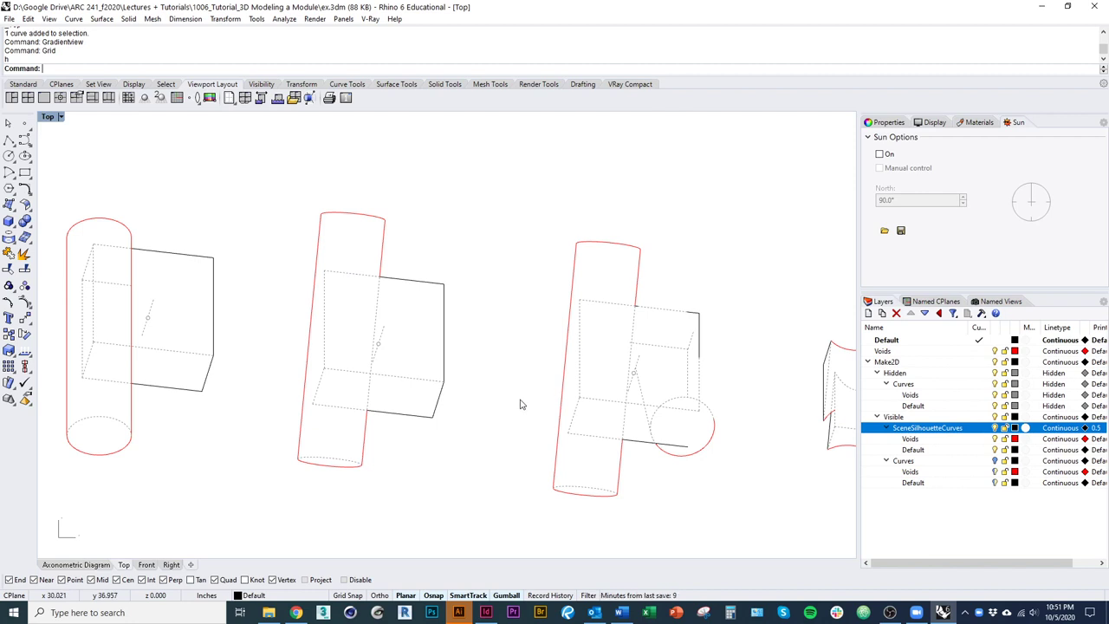
left_click(995, 461)
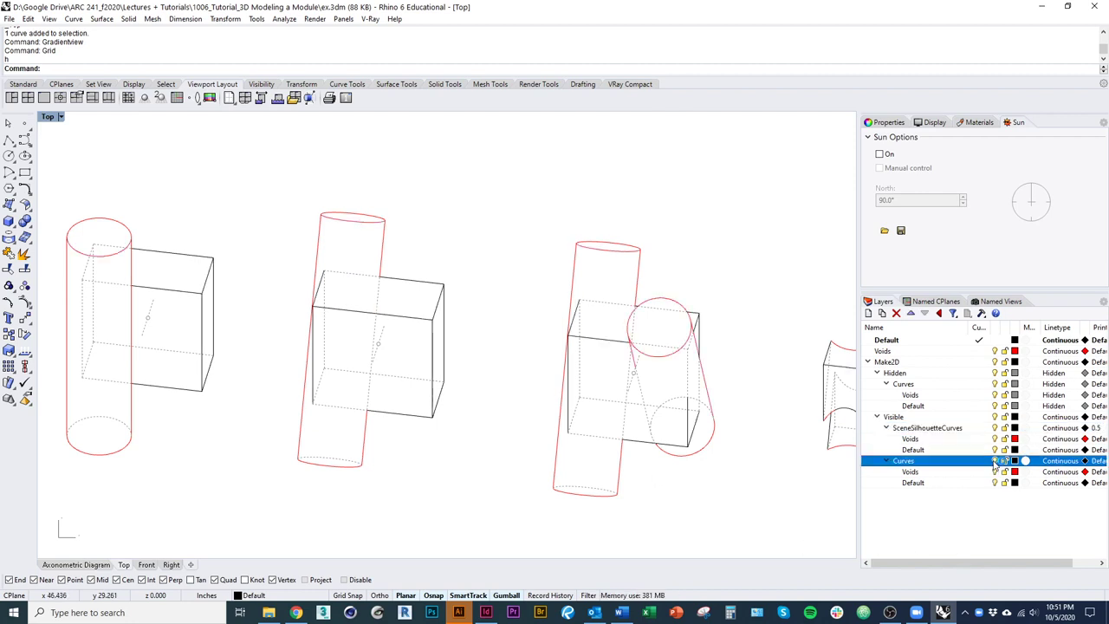
Inspect in the Axonometric Diagram view where the second study's cylinder meets its box, selecting the solids.
mouse_move(778, 457)
left_mouse_down()
mouse_move(491, 392)
mouse_move(511, 363)
mouse_move(458, 255)
left_mouse_up()
scroll(520, 398, "down", 3)
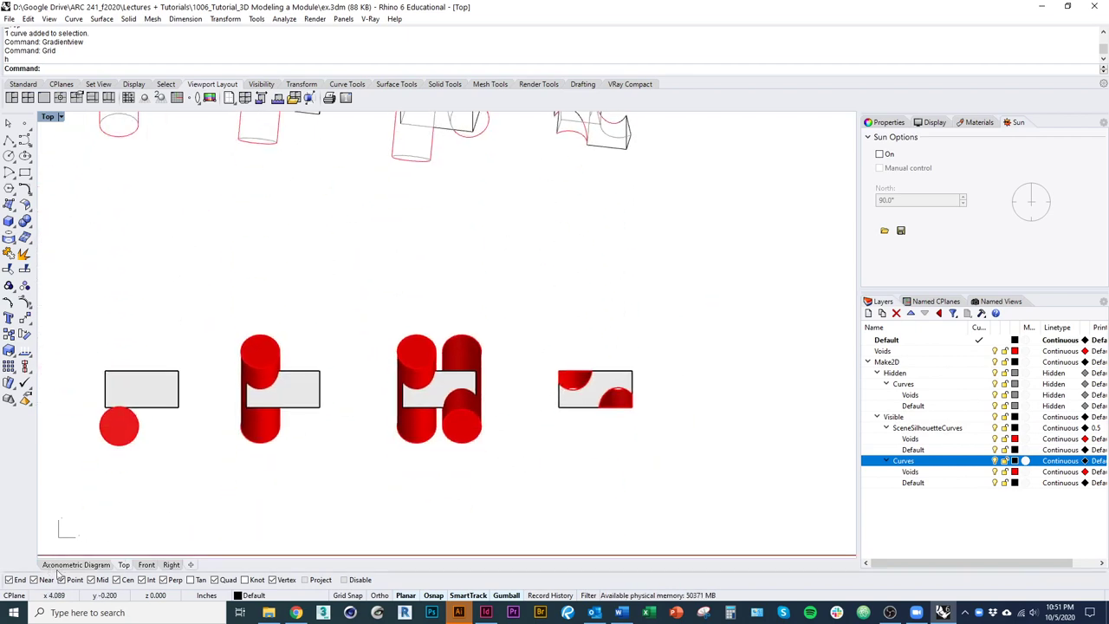
left_click(94, 564)
left_click(94, 565)
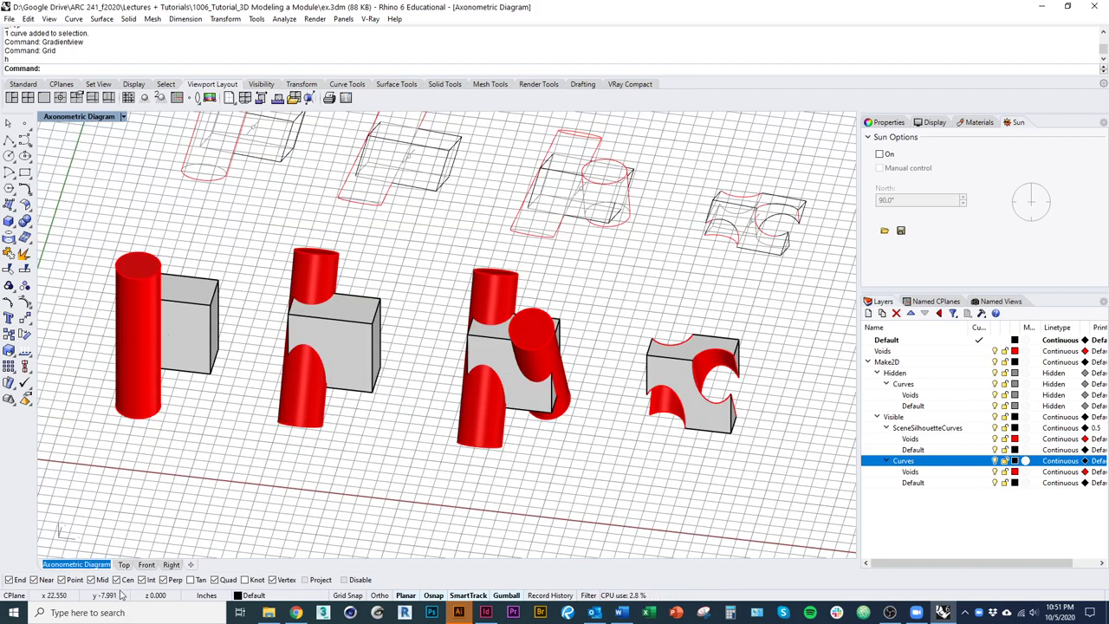
scroll(388, 314, "up", 5)
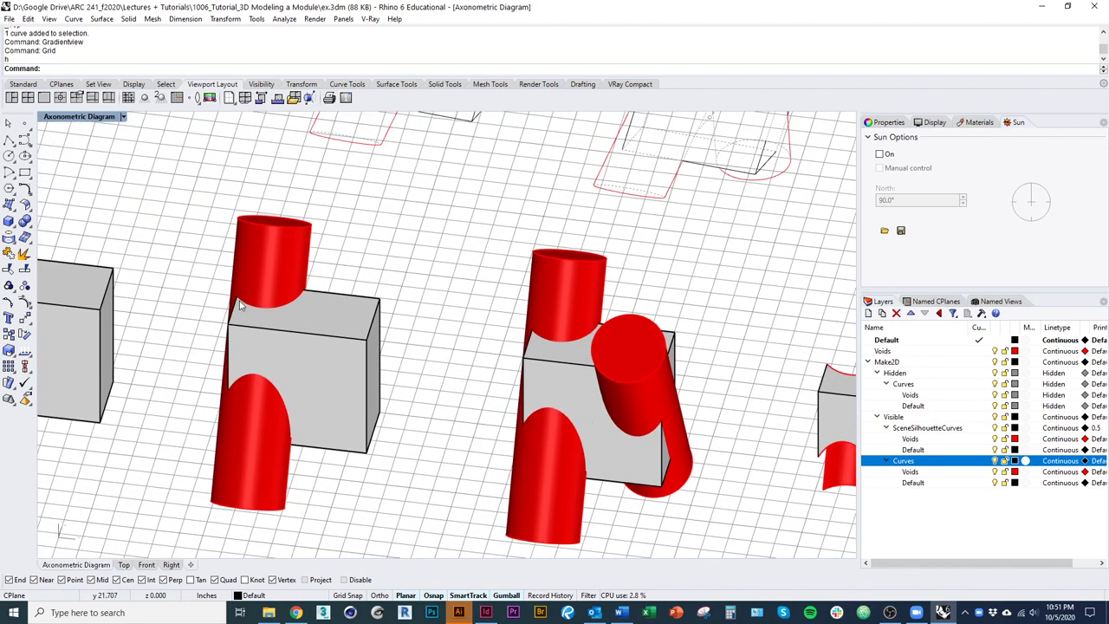
left_click(284, 258)
left_click(312, 303)
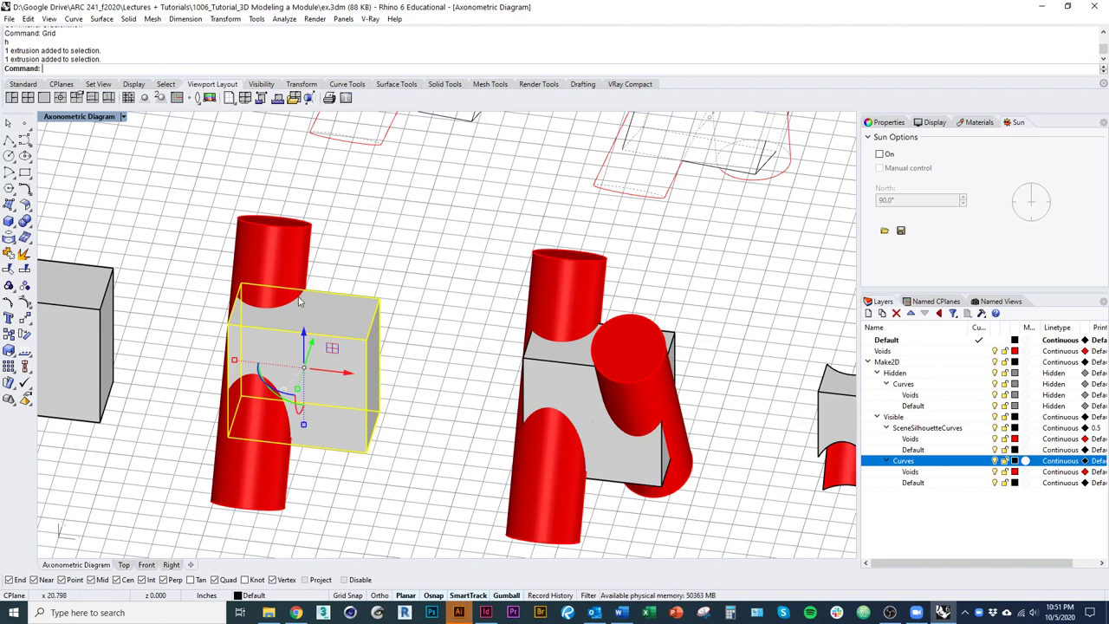
Examine the Top view linework for the edges where the cylinders meet the boxes, comparing the second and third studies with the carved box.
left_click(127, 566)
left_click_drag(376, 279, 390, 384)
scroll(361, 295, "up", 6)
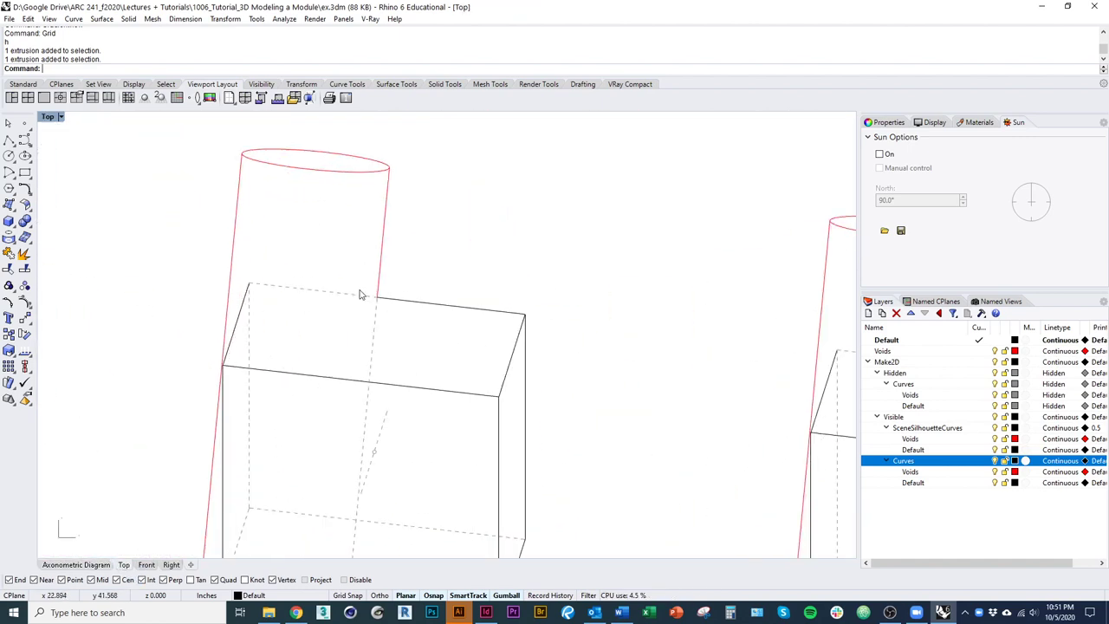
scroll(399, 333, "down", 6)
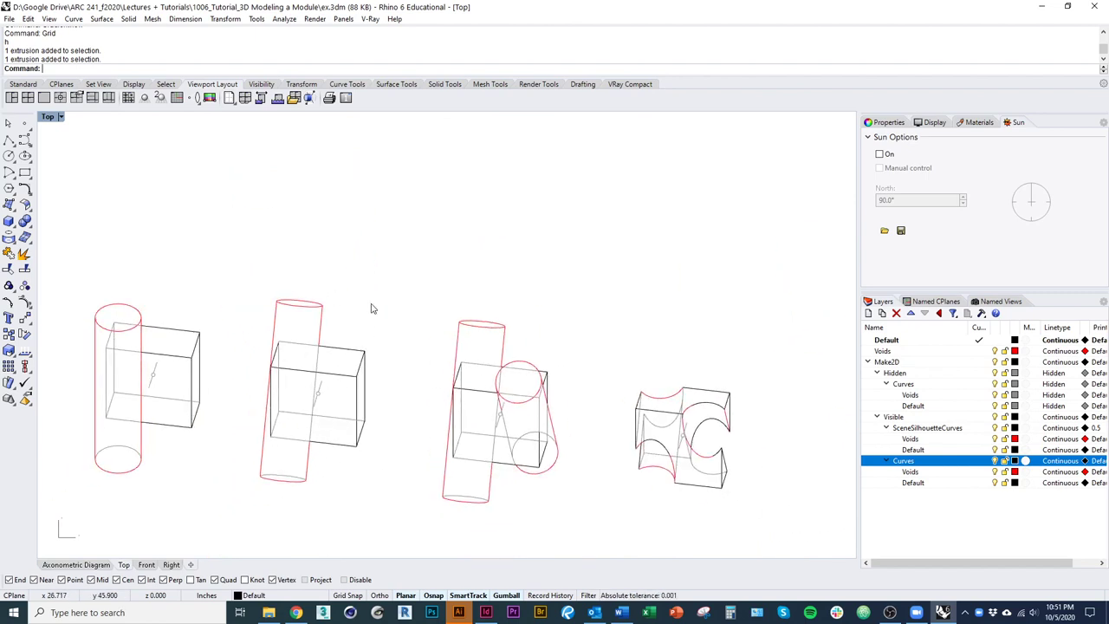
scroll(600, 424, "up", 4)
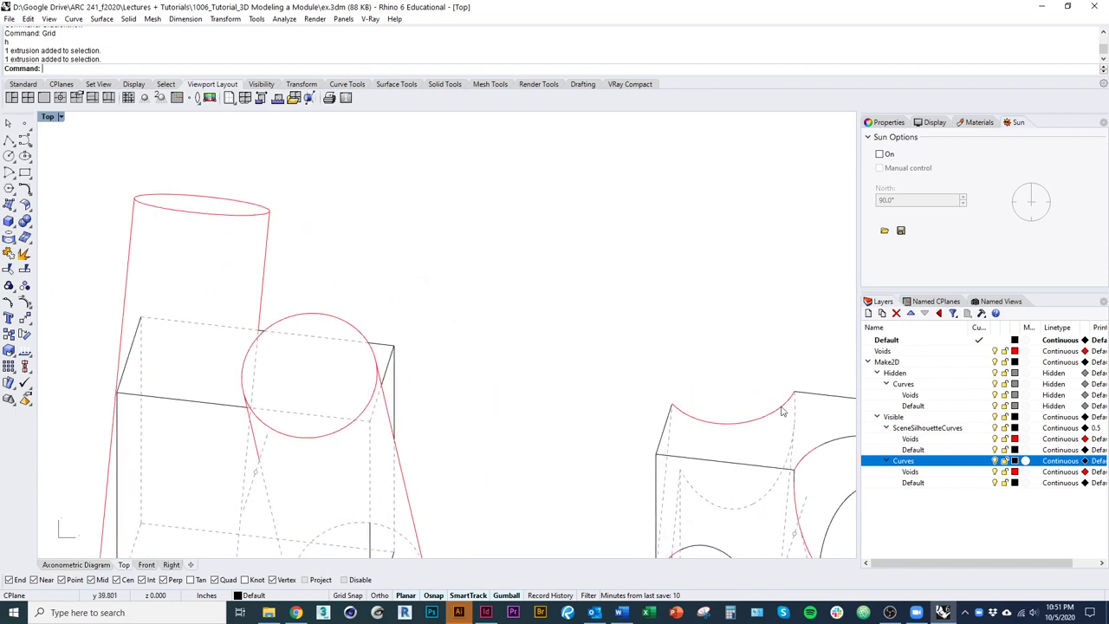
left_click_drag(770, 425, 517, 349)
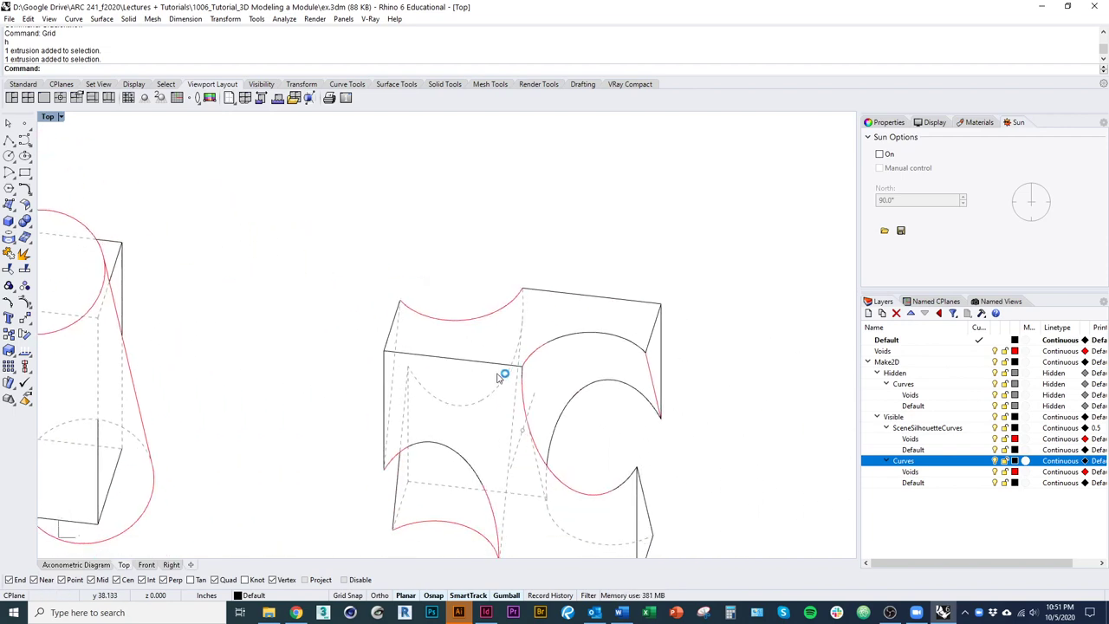
left_click_drag(513, 418, 725, 380)
scroll(726, 380, "down", 4)
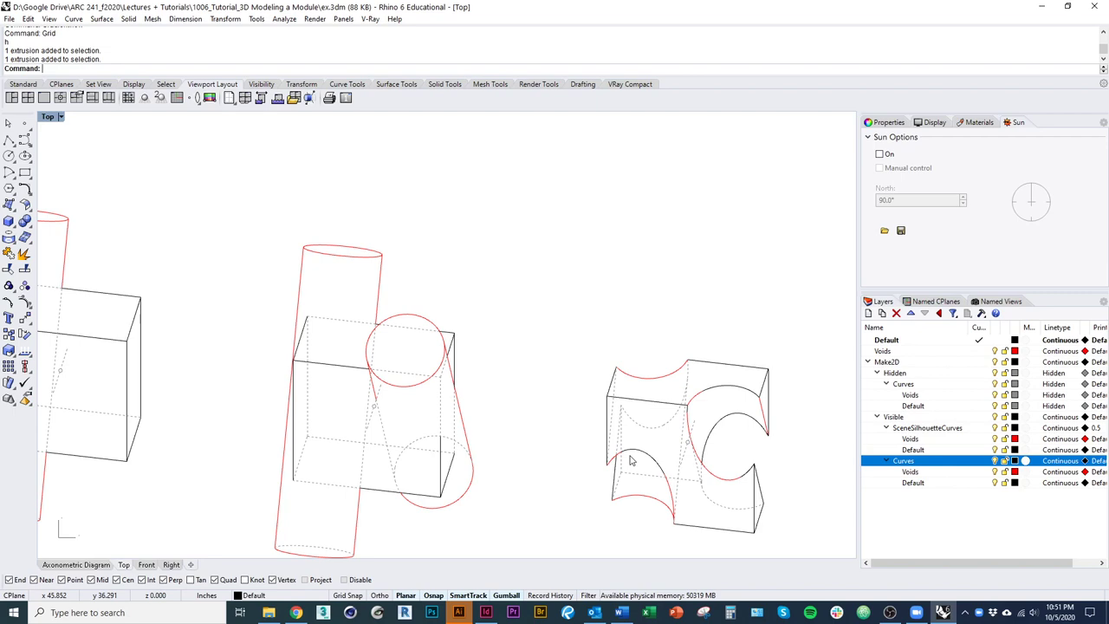
left_click_drag(631, 460, 621, 449)
left_click_drag(460, 480, 518, 399)
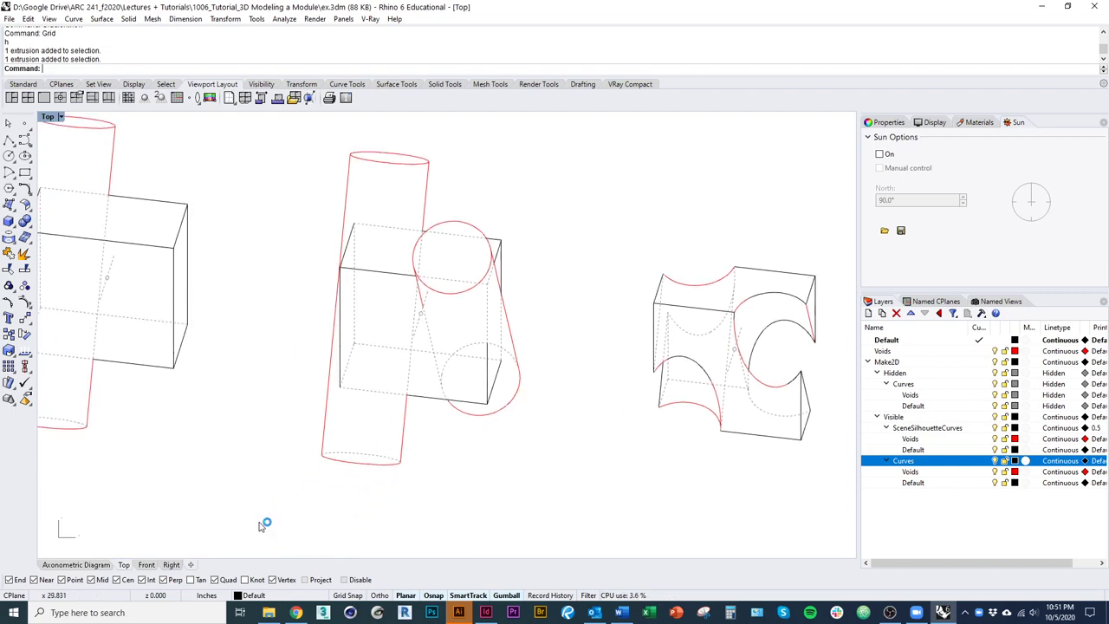
Intersect the second study's box and cylinder in the Axonometric Diagram view to create the curves where they meet.
left_click(75, 564)
left_click_drag(381, 474, 368, 444)
left_click(439, 475)
scroll(505, 474, "down", 3)
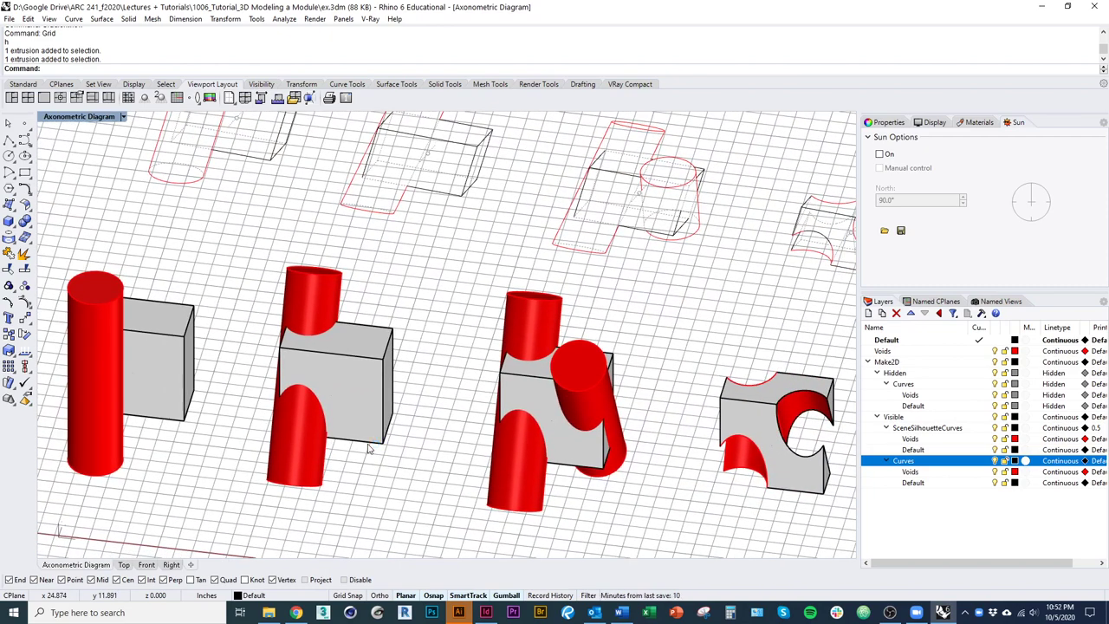
left_click(361, 432)
left_click_drag(392, 487, 369, 483)
left_click(273, 472, "shift")
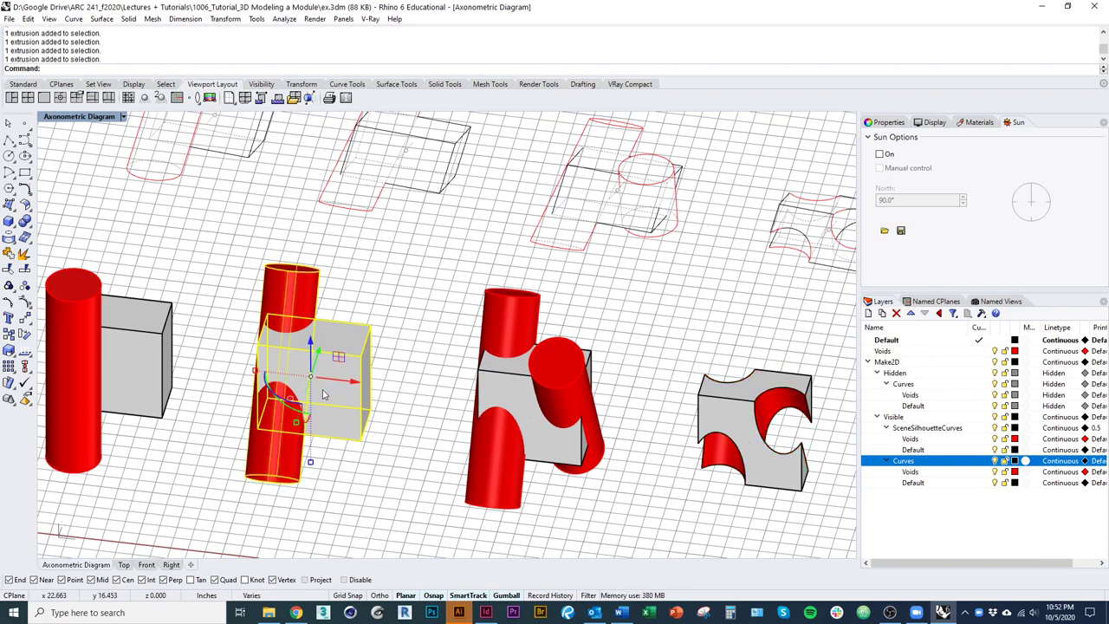
type("Intersect")
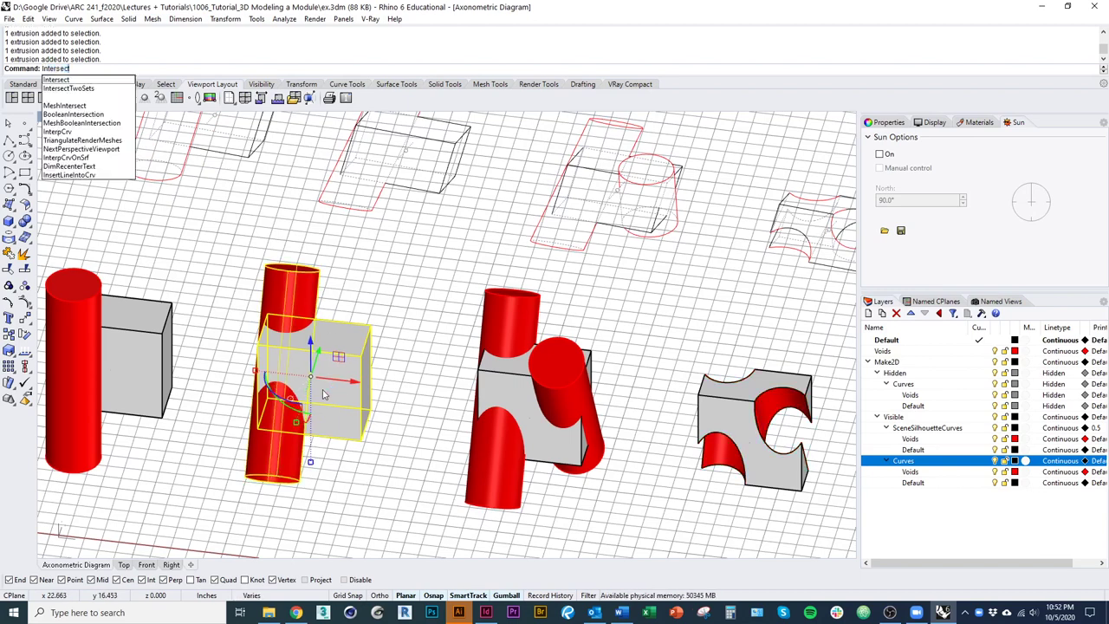
key("Return")
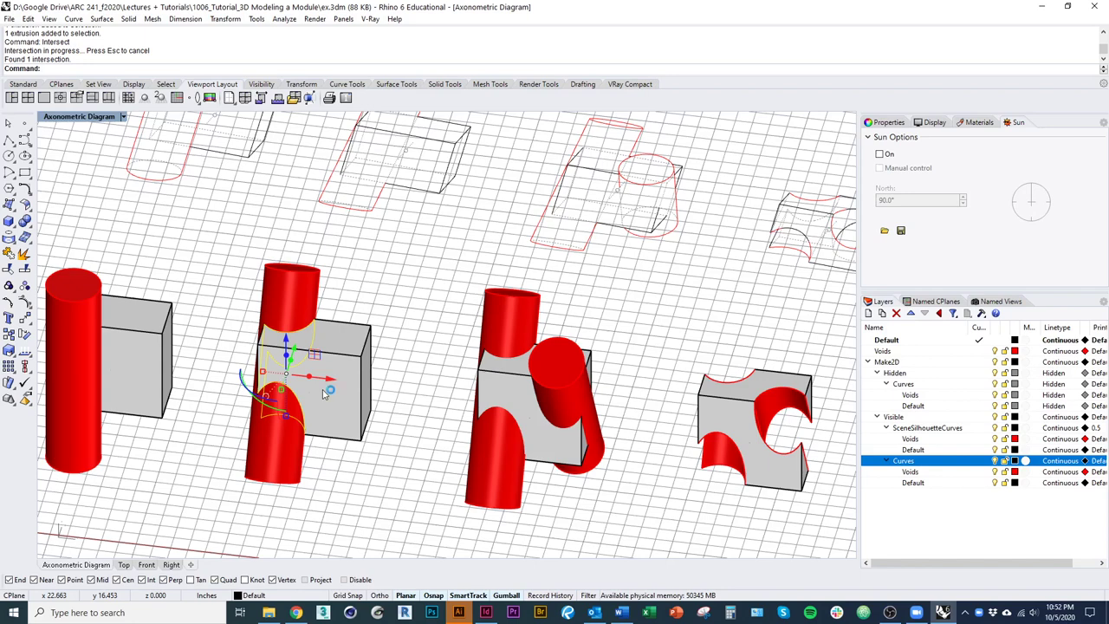
Intersect the third study's box with both of its cylinders to create their intersection curves.
left_click(477, 485)
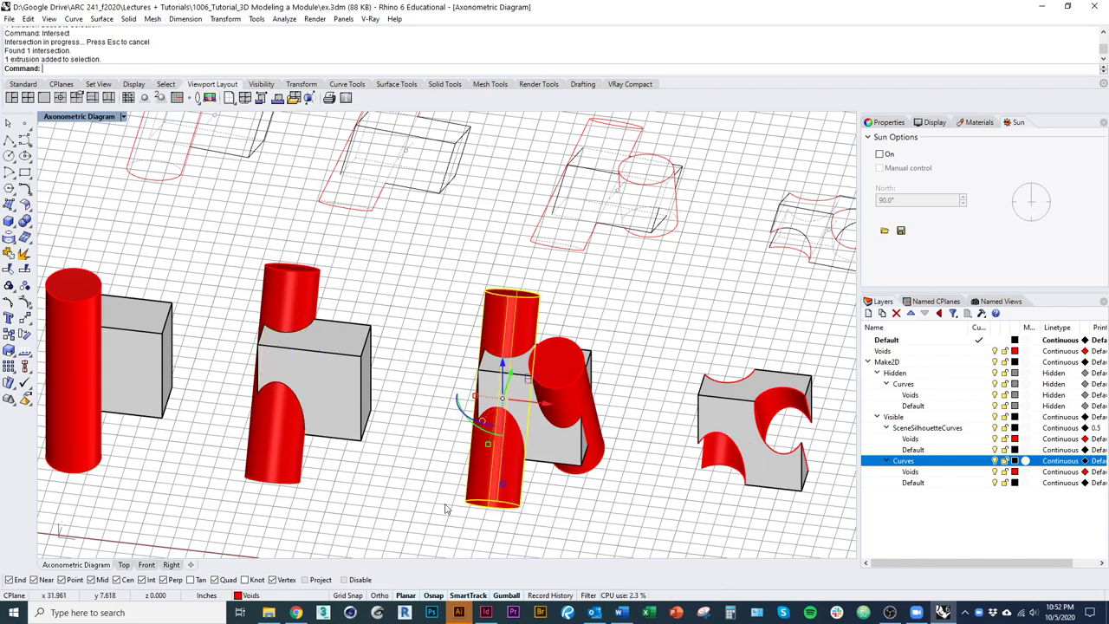
left_click(568, 457, "shift")
left_click(587, 459, "shift")
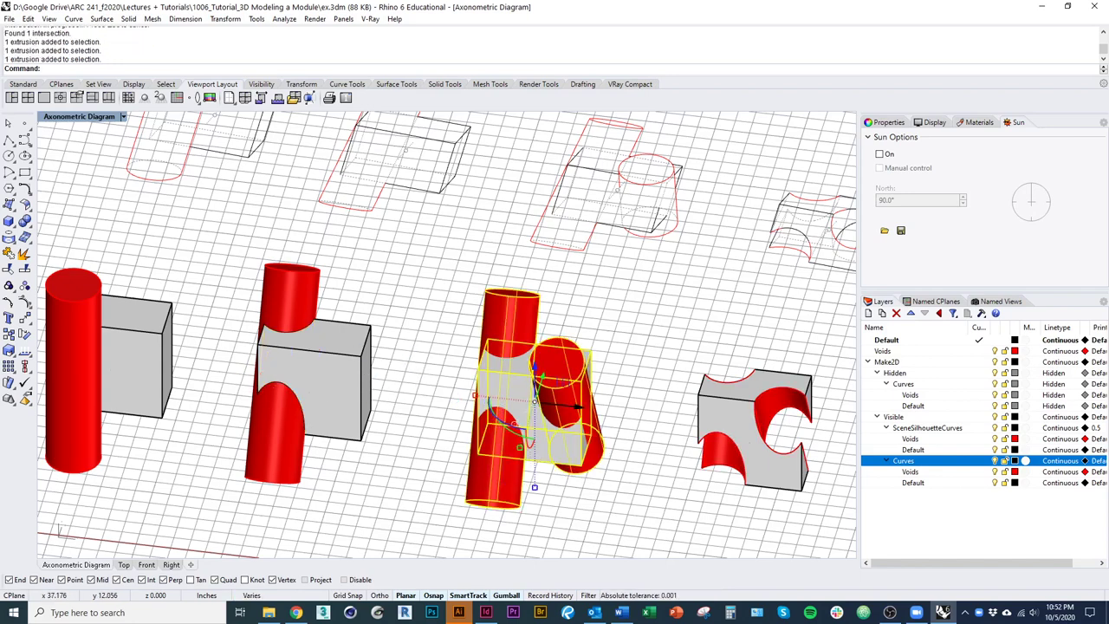
type("Intersect")
key("Return")
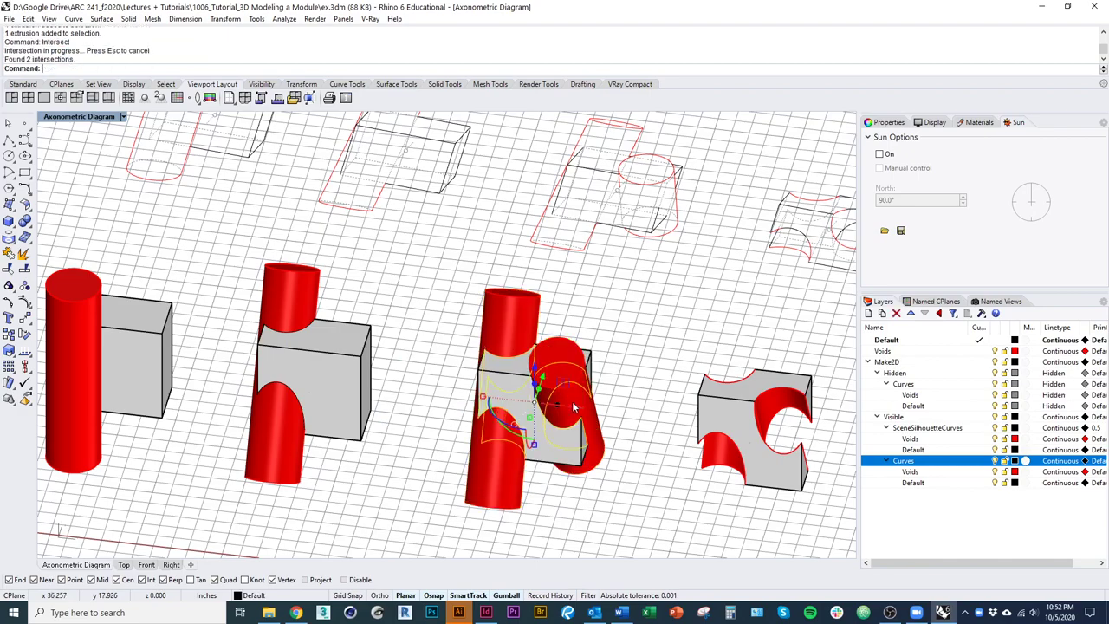
Check the second study's new intersection curves and whether the first study's cylinder touches its box.
left_click_drag(597, 420, 660, 435)
scroll(325, 372, "down", 5)
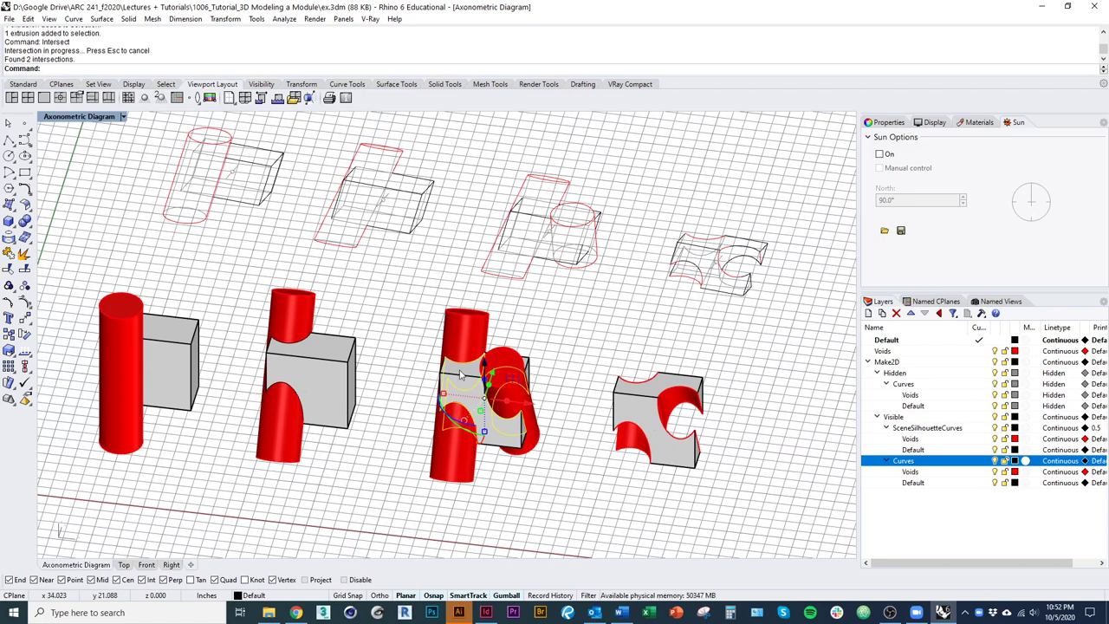
left_click_drag(240, 311, 353, 473)
left_click_drag(380, 459, 378, 543)
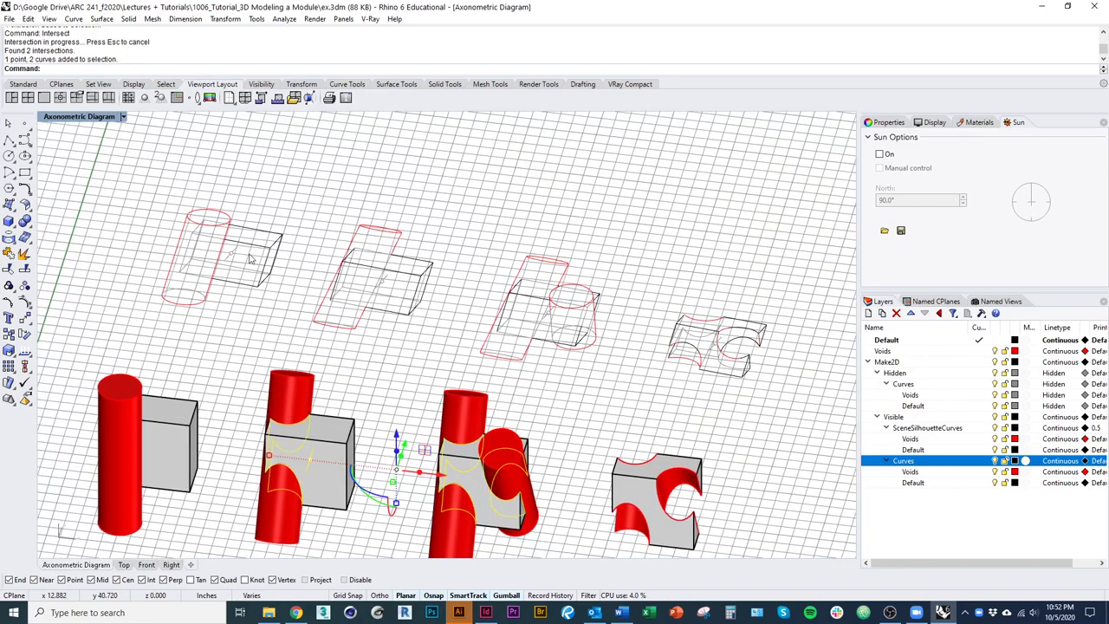
left_click(139, 498, "shift")
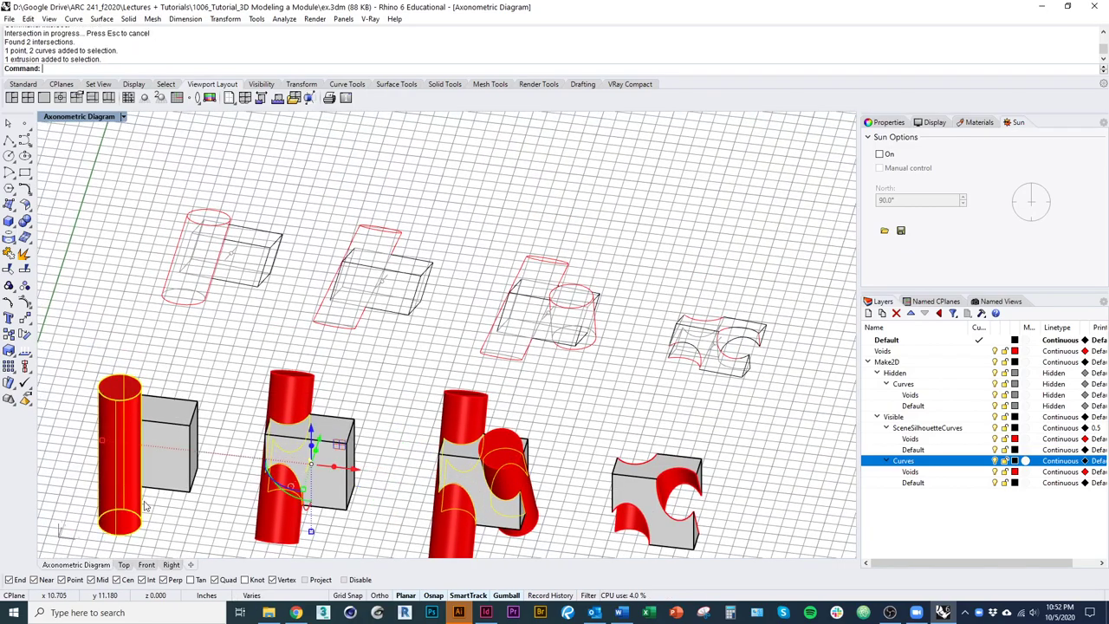
key("Escape")
left_click_drag(186, 440, 64, 429)
scroll(328, 252, "up", 12)
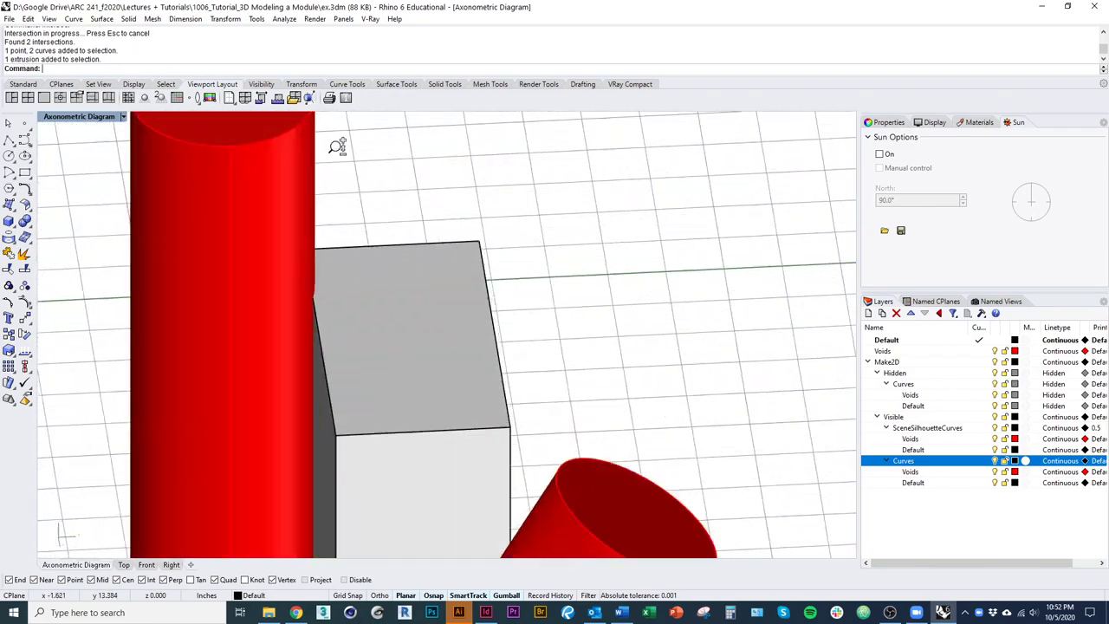
scroll(394, 279, "down", 12)
Select the second study's box and the third study's solids with their intersection curves, and restore the Axonometric Diagram named view.
left_click_drag(396, 282, 358, 396)
scroll(350, 436, "down", 5)
left_click_drag(286, 384, 517, 558)
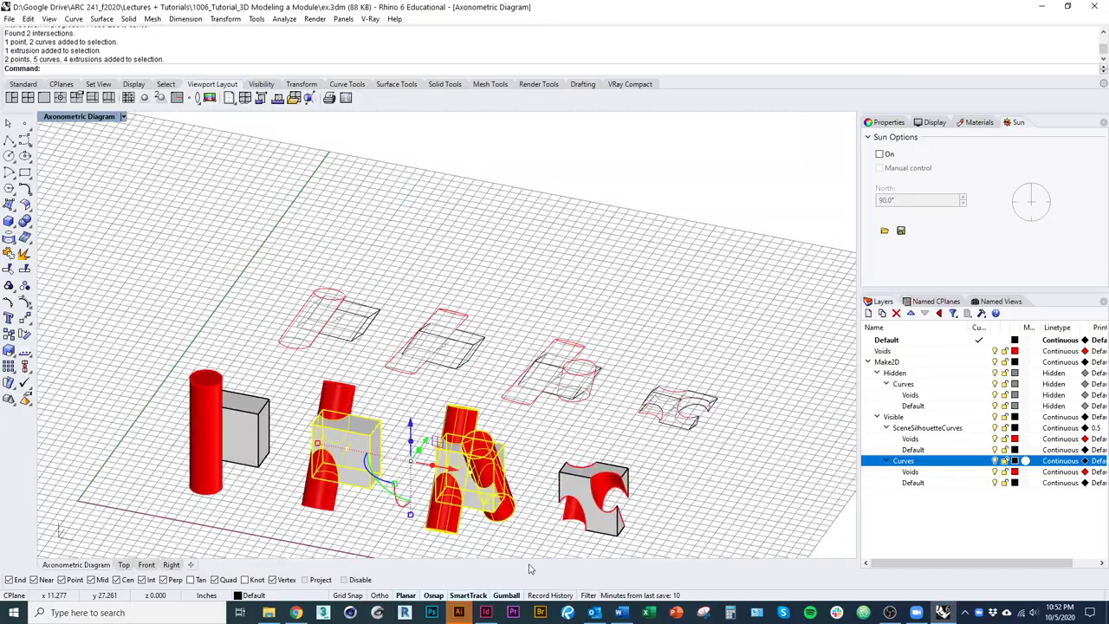
left_click_drag(518, 502, 509, 452)
key("Home")
left_click(998, 301)
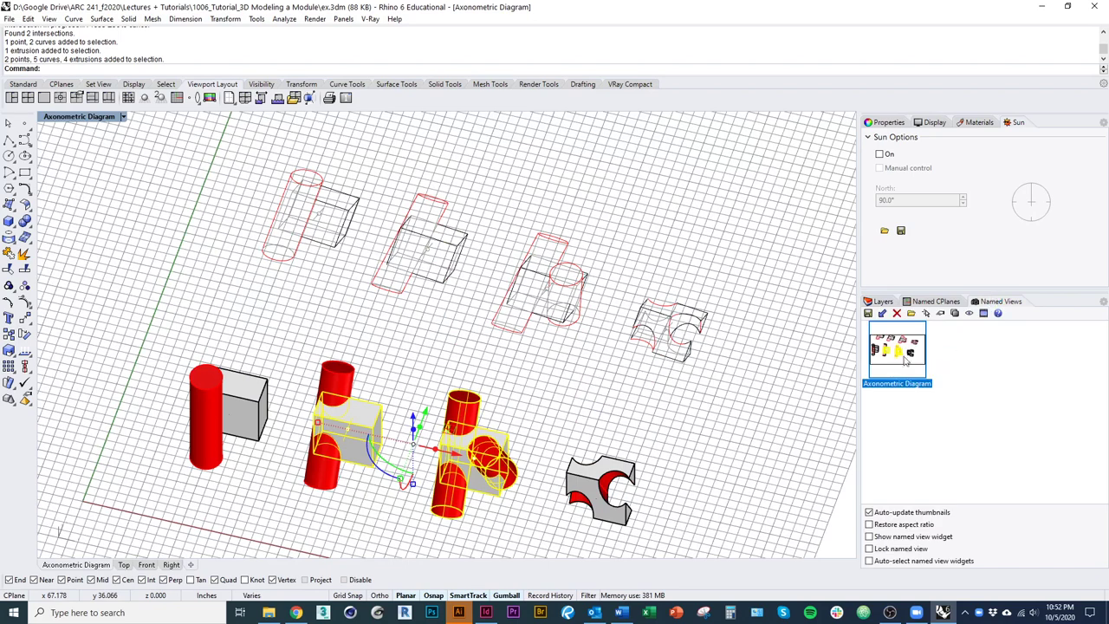
double_click(893, 351)
Create a Make2D drawing of the selection from the Axonometric Diagram view with hidden lines and scene silhouette, maintaining source layers under Make2D.
type("ma")
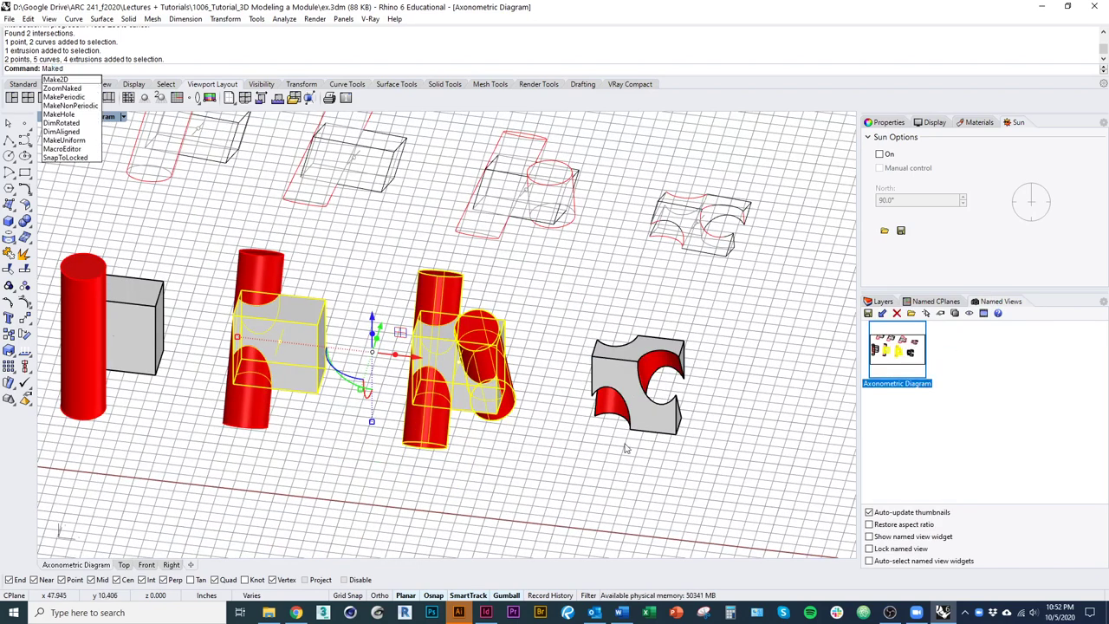
key("BackSpace")
key("BackSpace")
key("BackSpace")
type("ke2D")
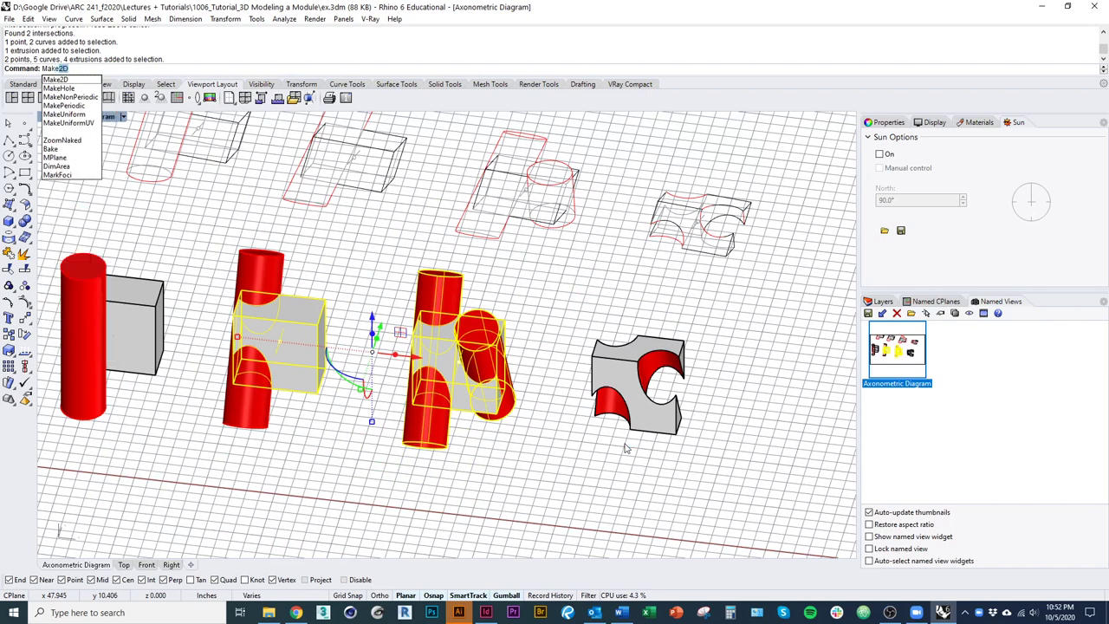
key("Return")
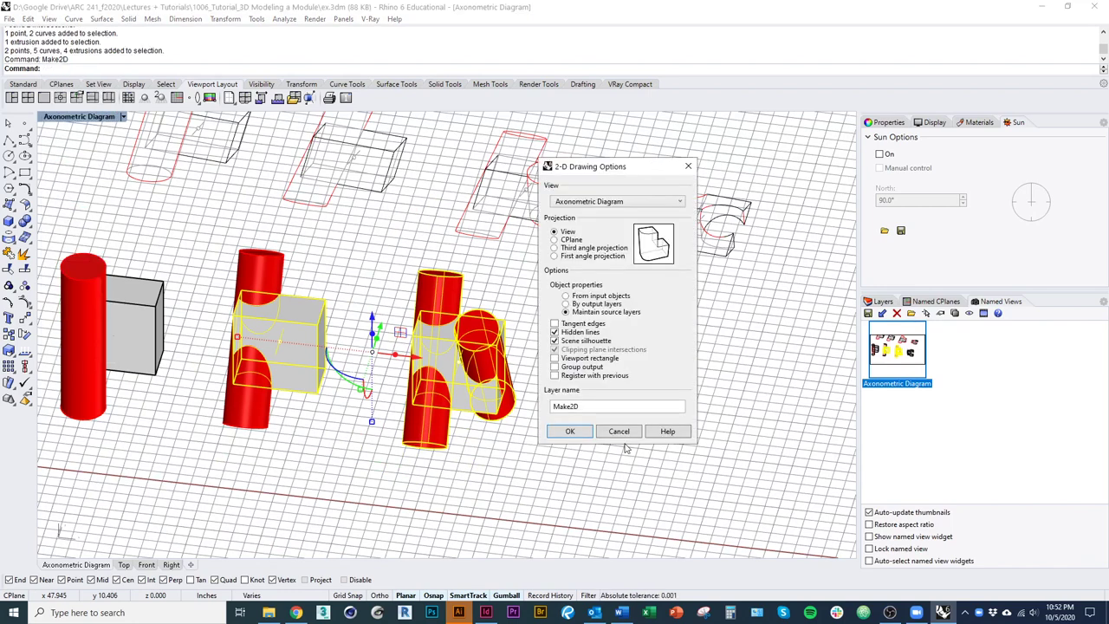
left_click(569, 432)
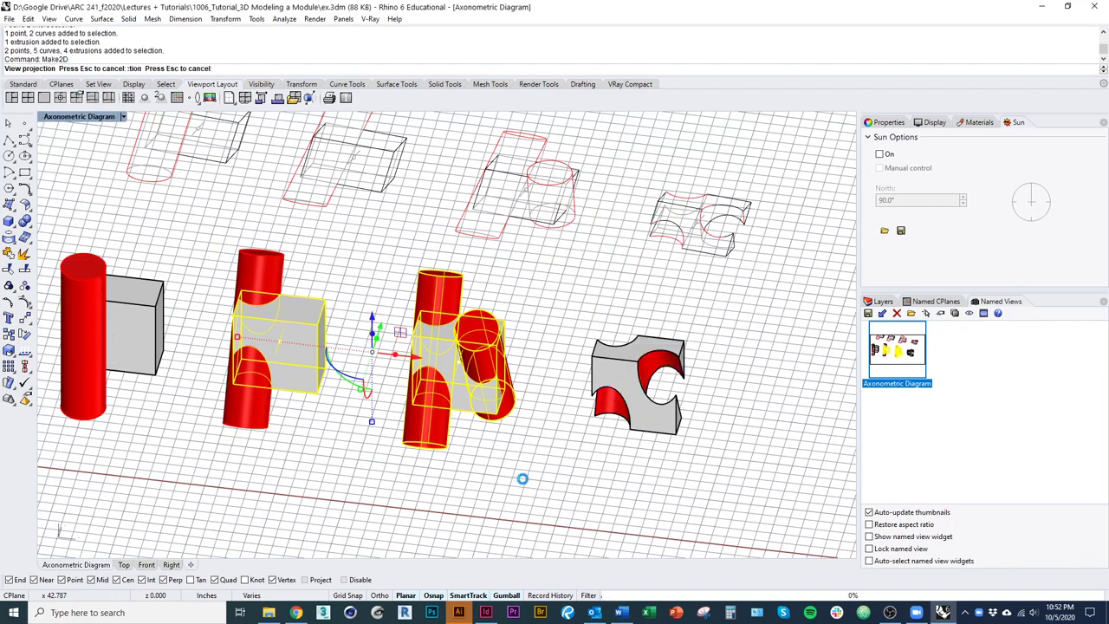
Move the new Make2D linework in the Top view straight up, clear of the solids and the earlier drawings.
left_click(126, 567)
scroll(386, 418, "down", 14)
left_click_drag(397, 498, 365, 431)
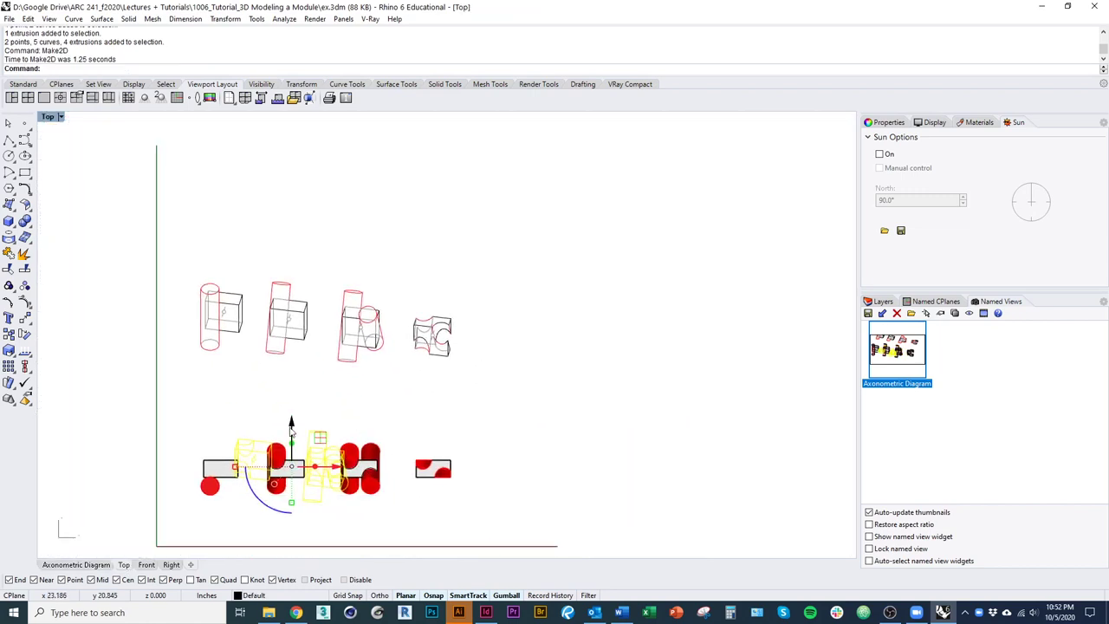
left_click_drag(292, 426, 303, 153)
scroll(309, 267, "up", 5)
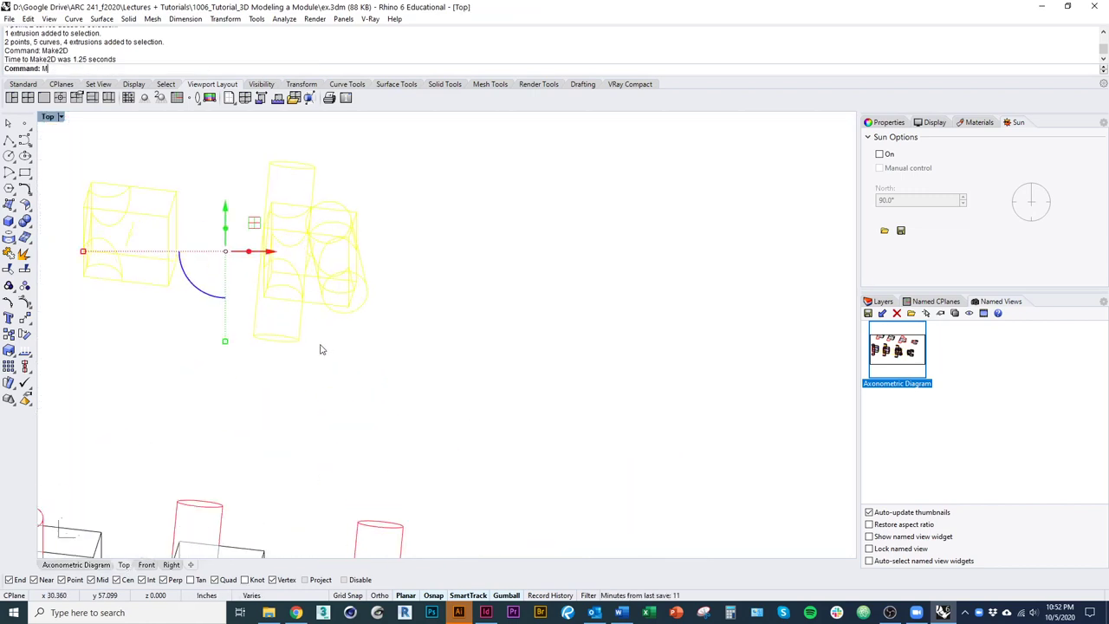
Move the new linework by the third study's lower box corner onto the matching corner of the earlier drawing.
type("m")
key("Return")
left_click(264, 302)
left_click_drag(309, 507, 297, 314)
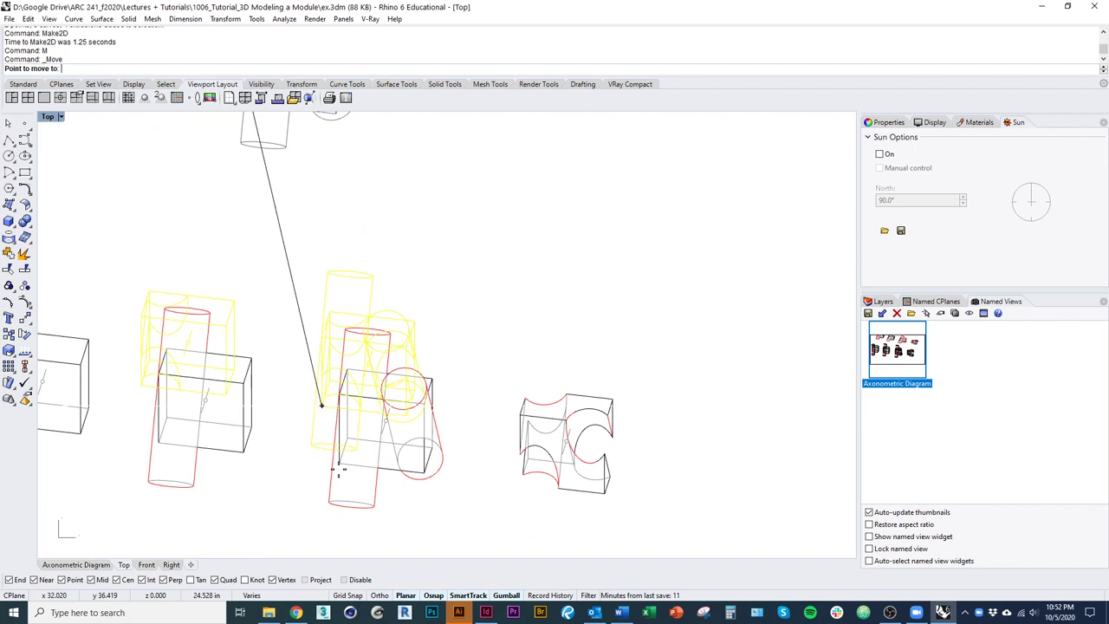
left_click(340, 464)
Shift the aligned new linework vertically so it sits directly above the earlier second and third drawings, and deselect it.
left_click_drag(285, 439, 298, 506)
scroll(303, 505, "down", 3)
left_click_drag(312, 465, 309, 253)
left_click(469, 379)
left_click_drag(469, 379, 502, 339)
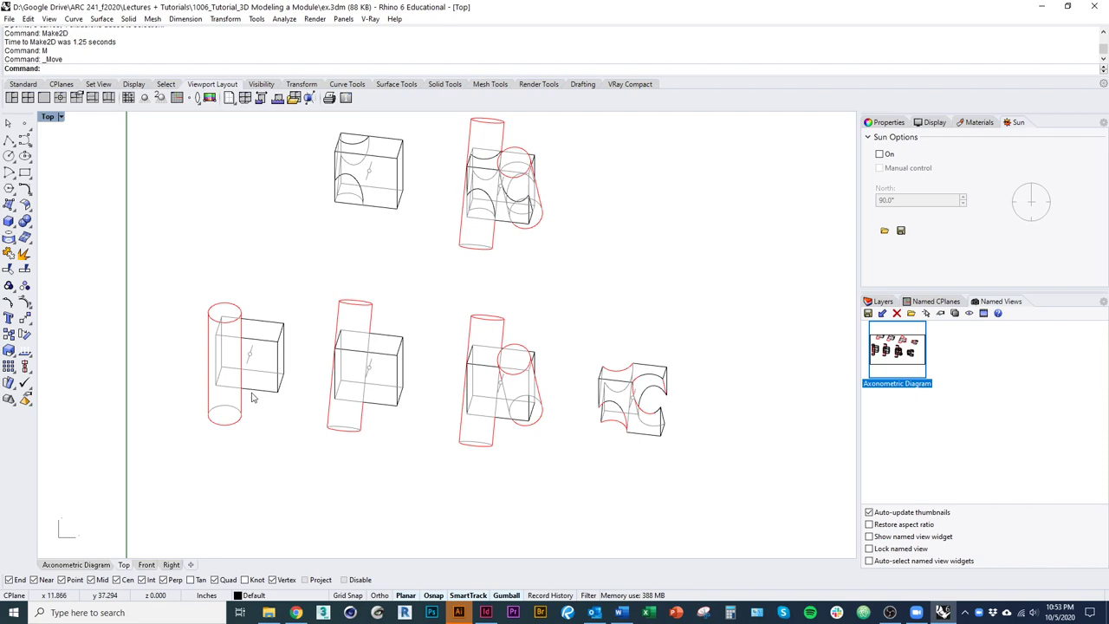
Draw a horizontal polyline from the lower front corner of the first study's box to just past the carved box.
scroll(226, 295, "up", 5)
scroll(240, 324, "down", 4)
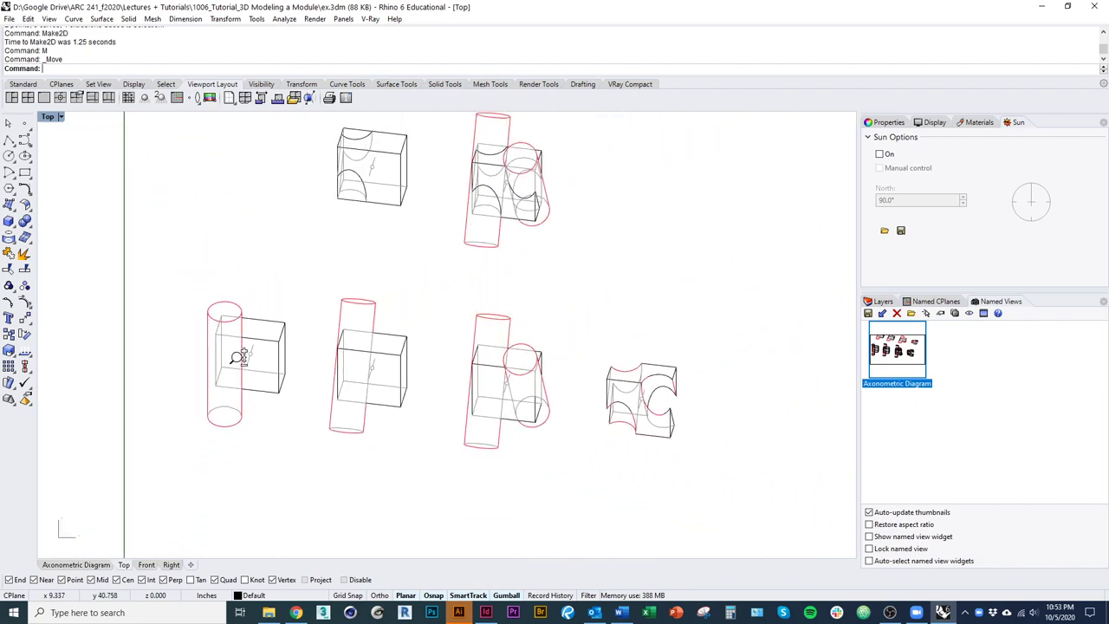
scroll(241, 357, "down", 2)
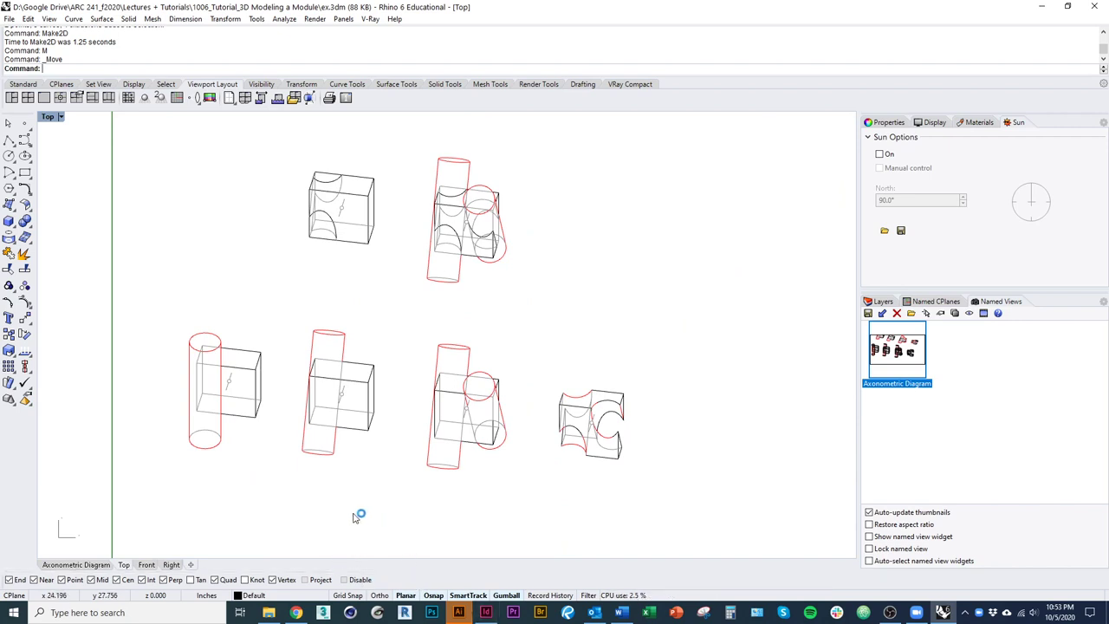
left_click(10, 140)
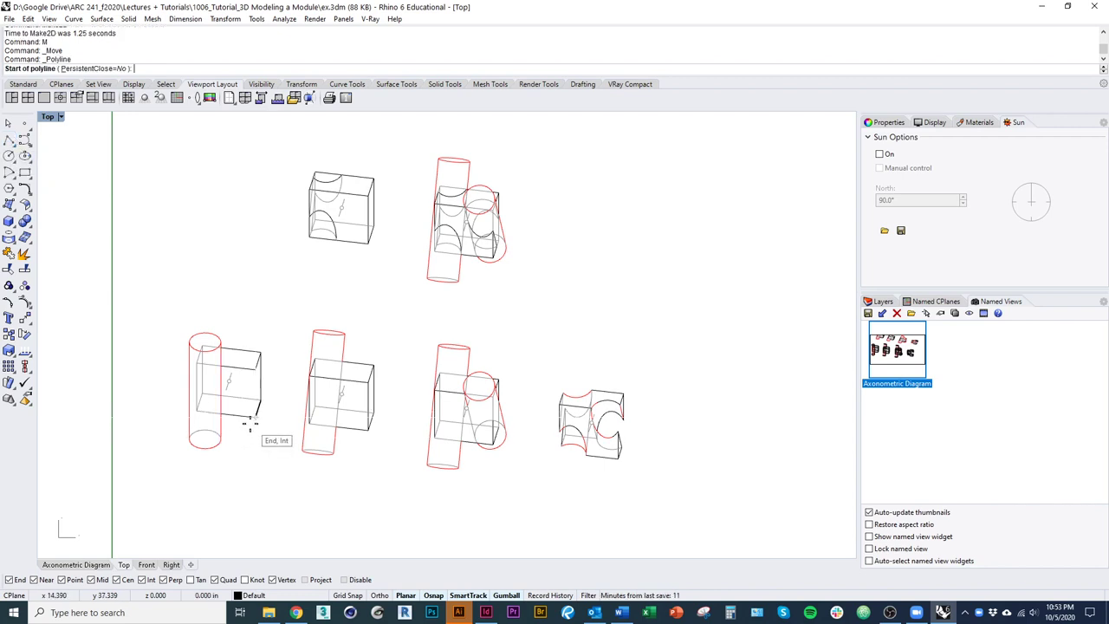
mouse_move(254, 419)
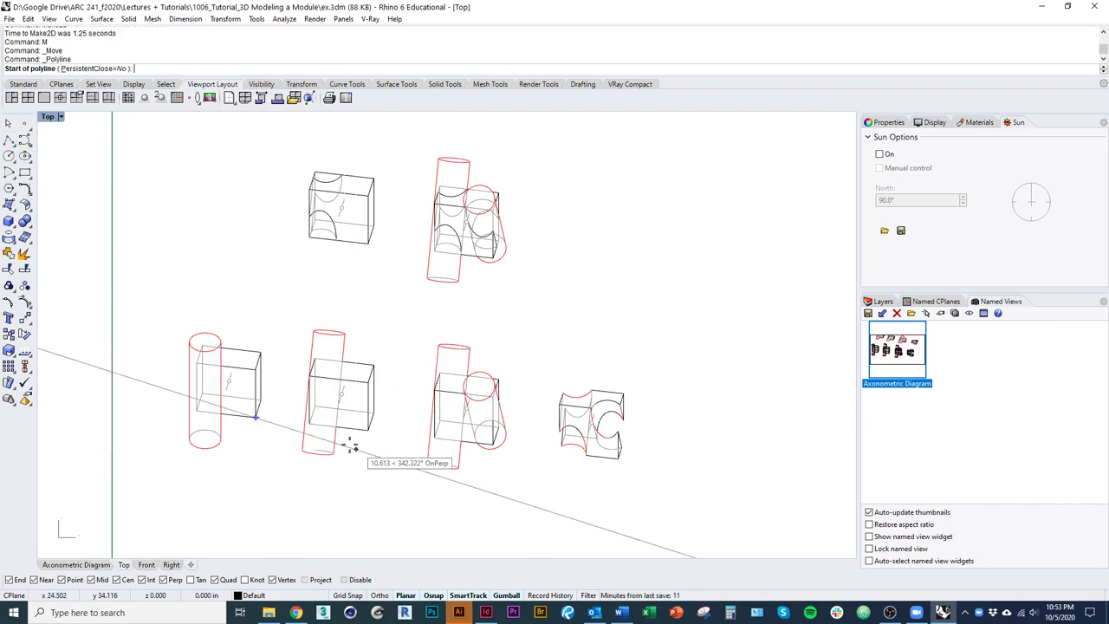
left_click(254, 417)
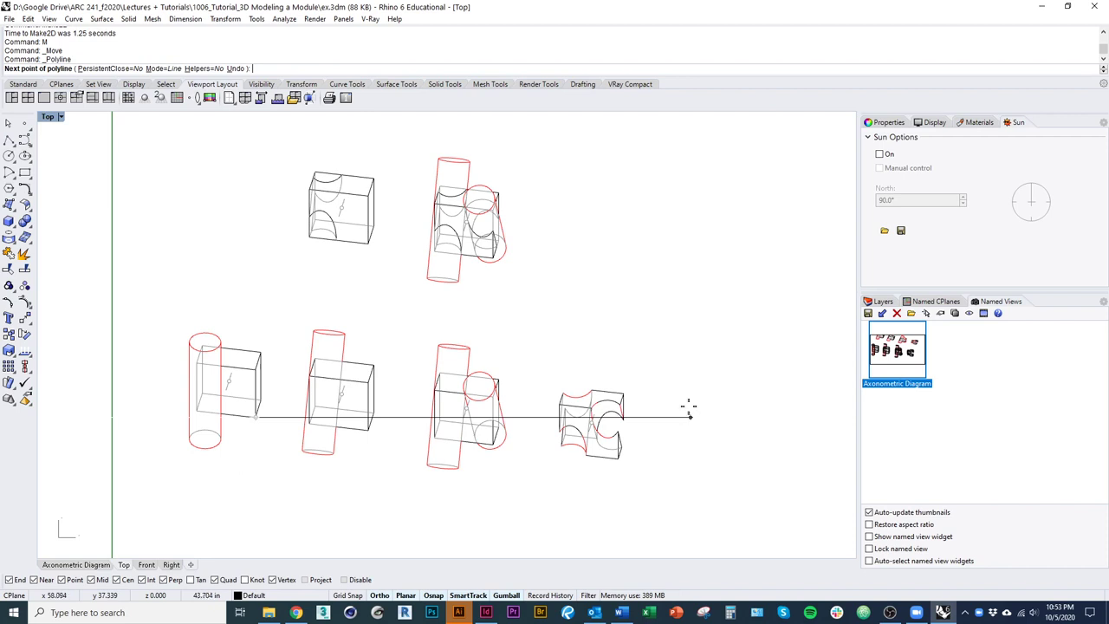
left_click(632, 417)
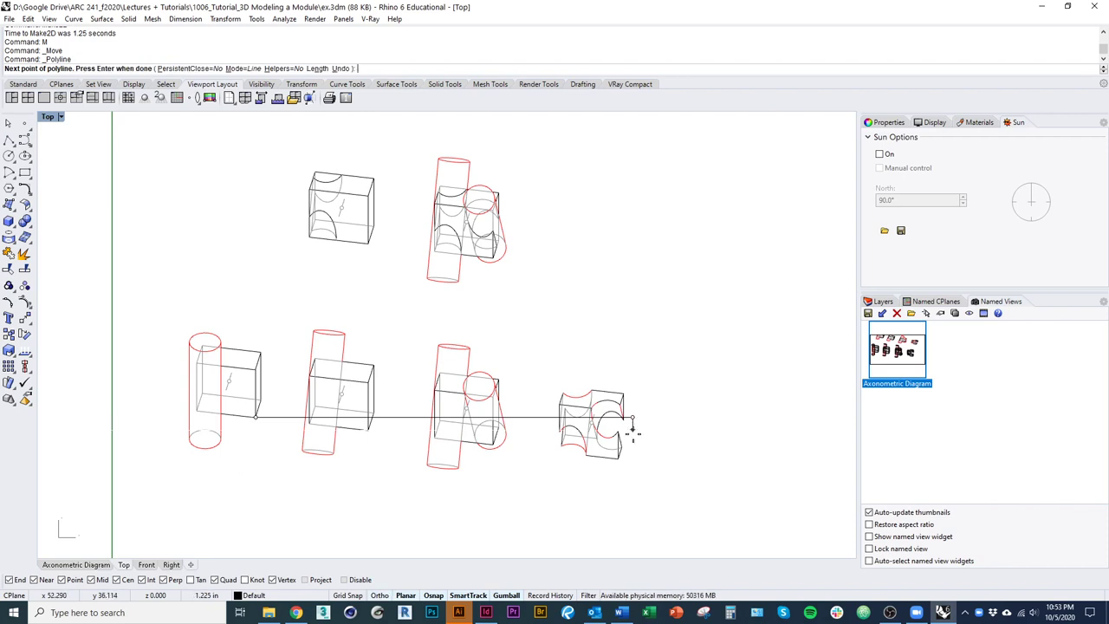
key("Return")
scroll(557, 459, "up", 3)
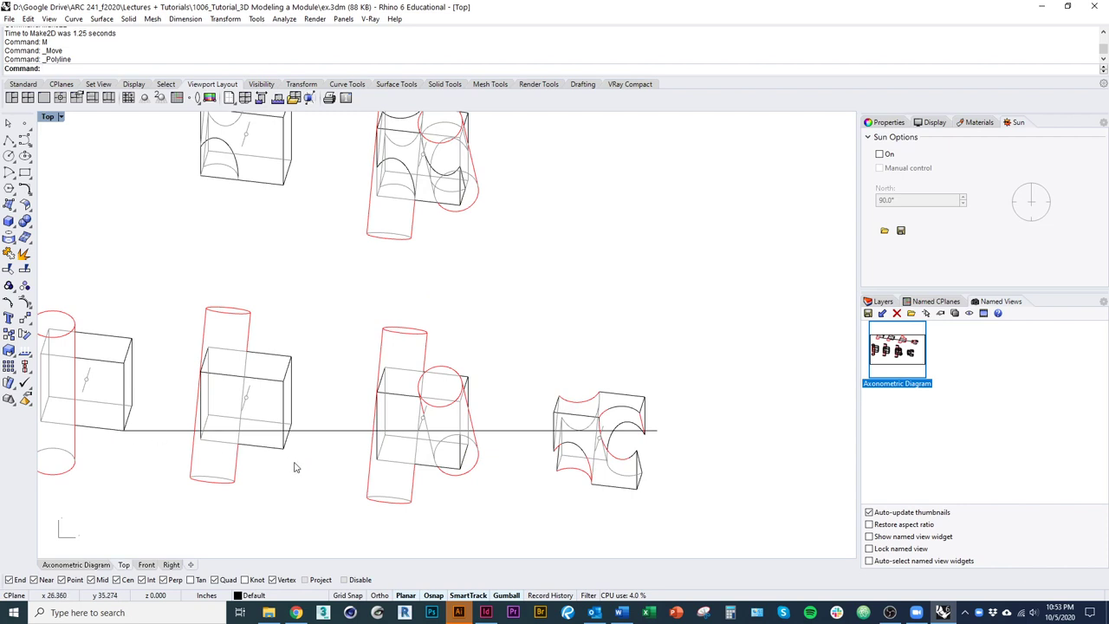
left_click_drag(166, 280, 342, 532)
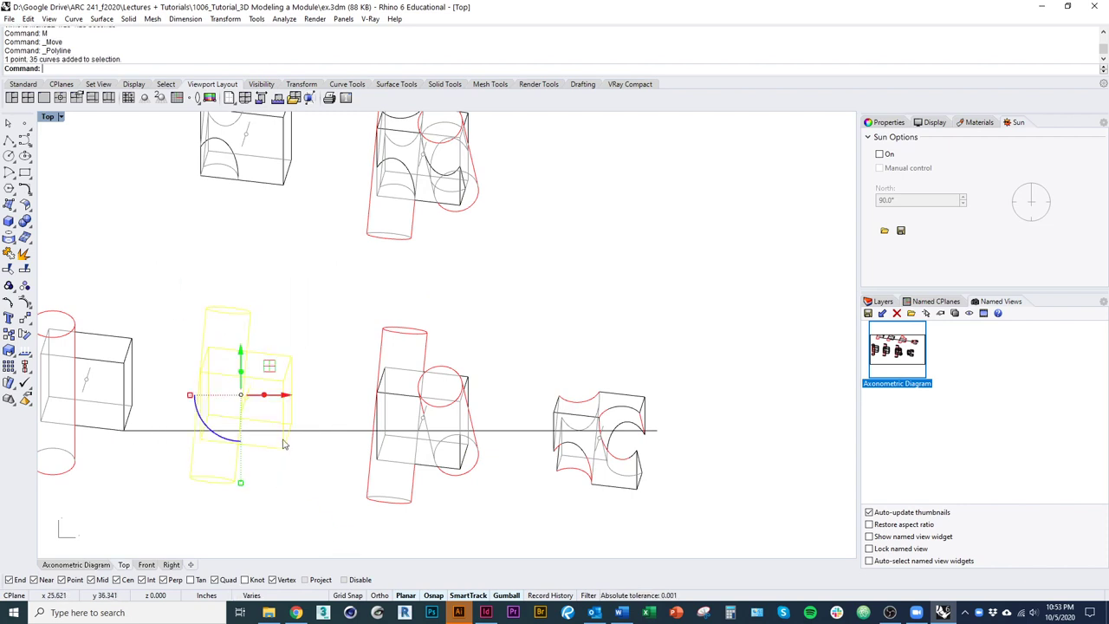
scroll(302, 457, "down", 2)
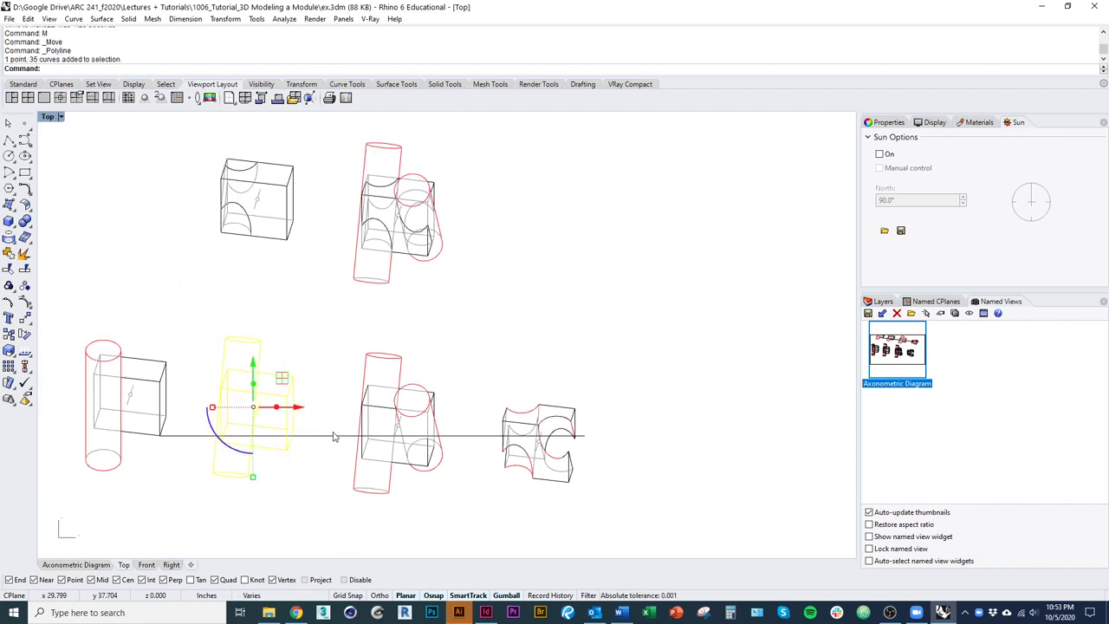
left_click(347, 459)
Divide the horizontal guide line into 3 segments with points marking the divisions and ends, and clear the selection.
left_click(335, 435)
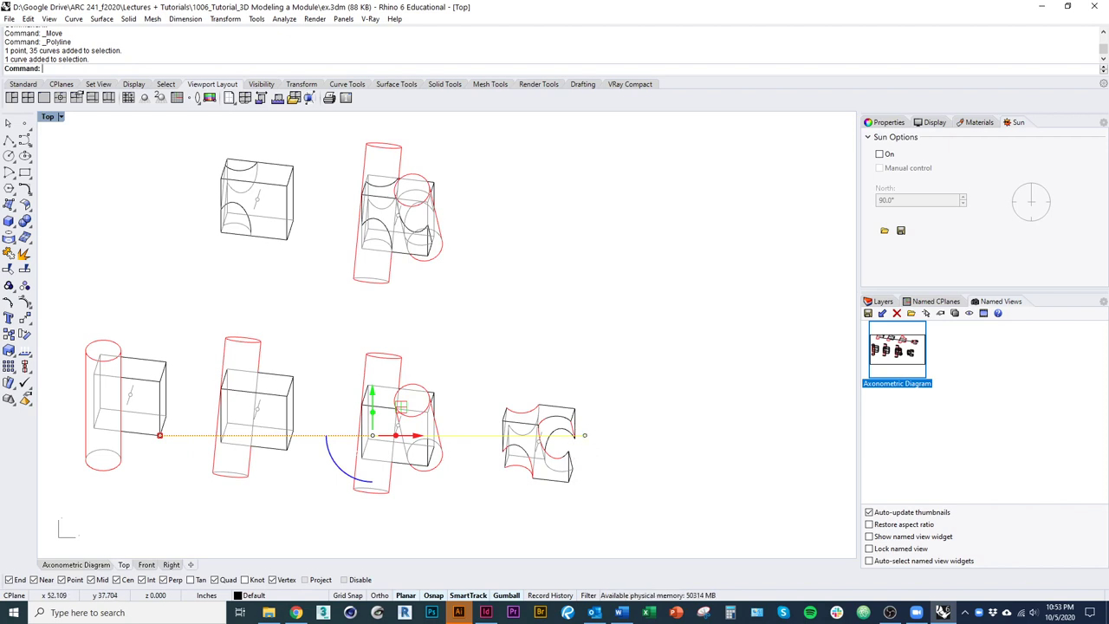
type("Di")
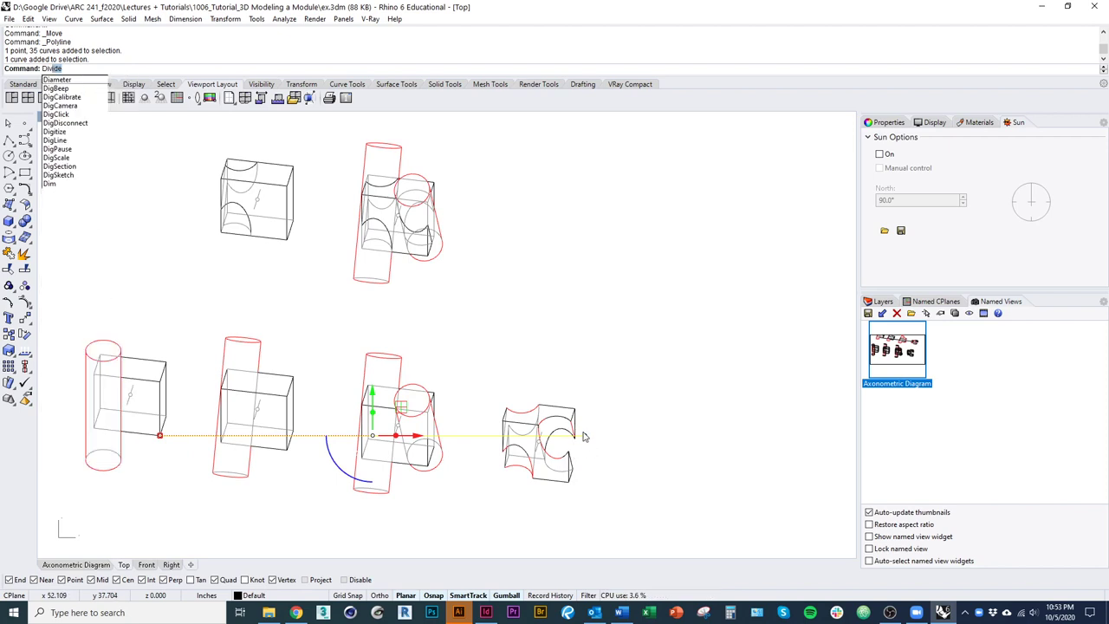
type("v")
key("Return")
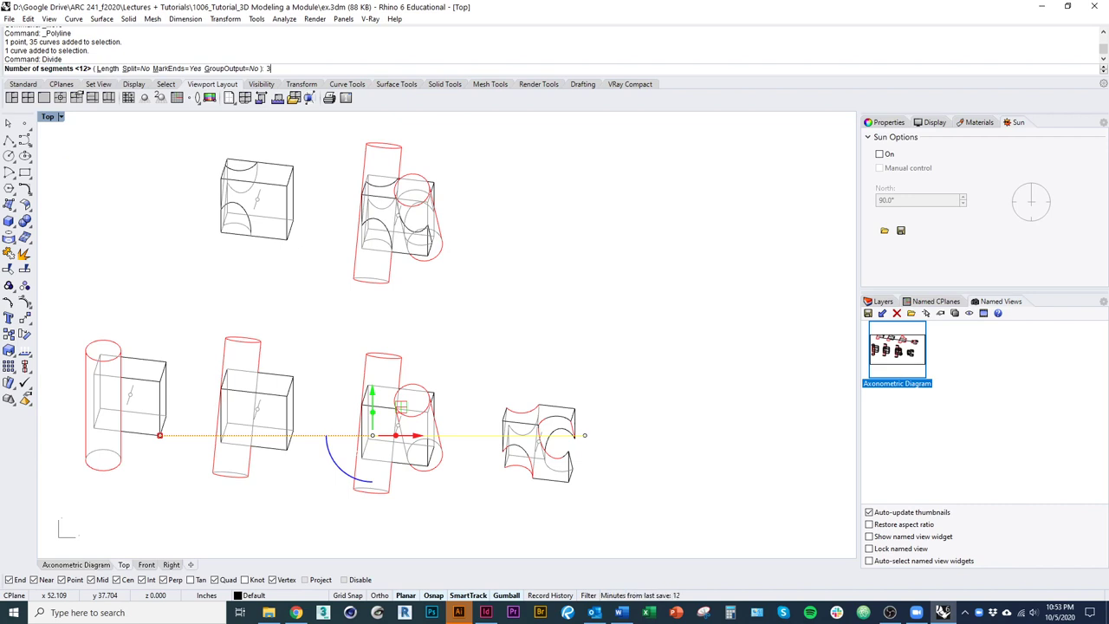
key("Return")
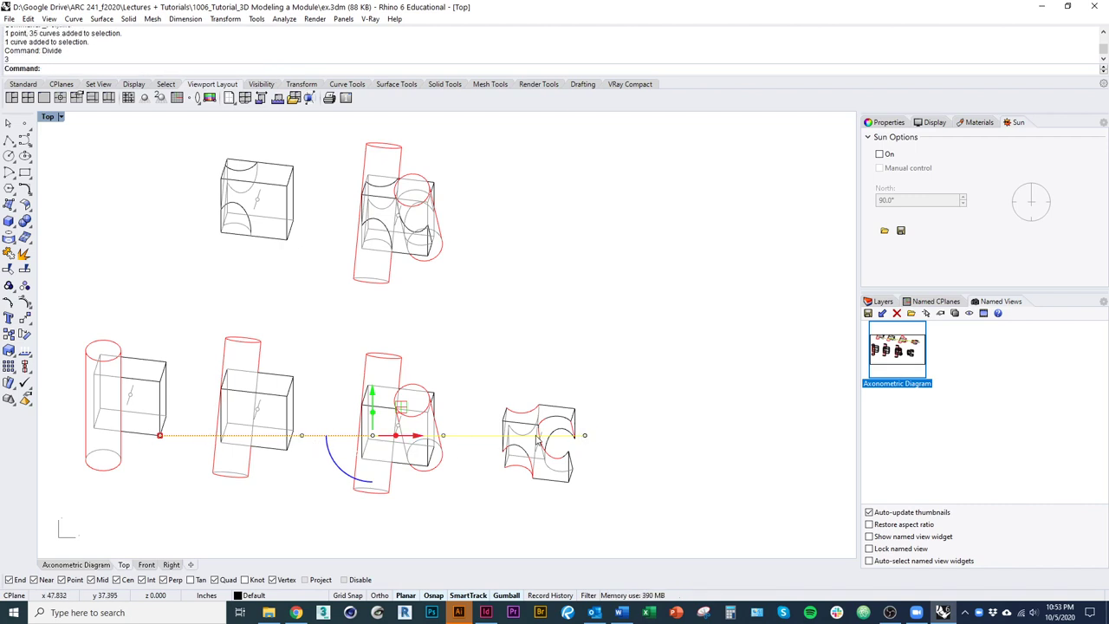
key("Escape")
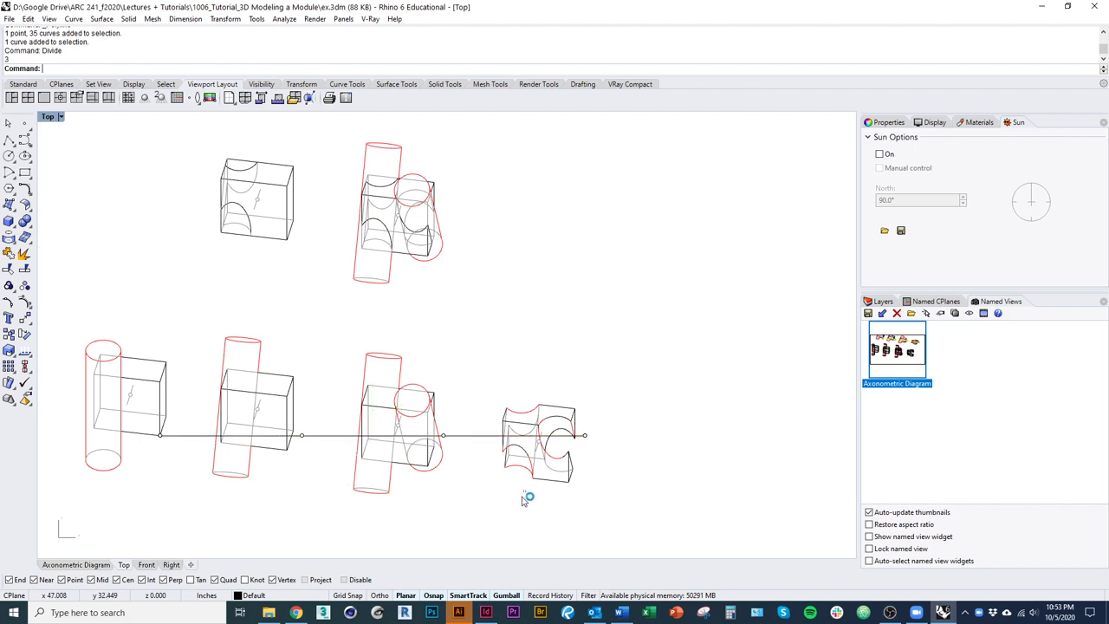
Move the second study's linework from its box's lower front corner onto the guide line's second point.
left_click_drag(412, 534, 424, 534)
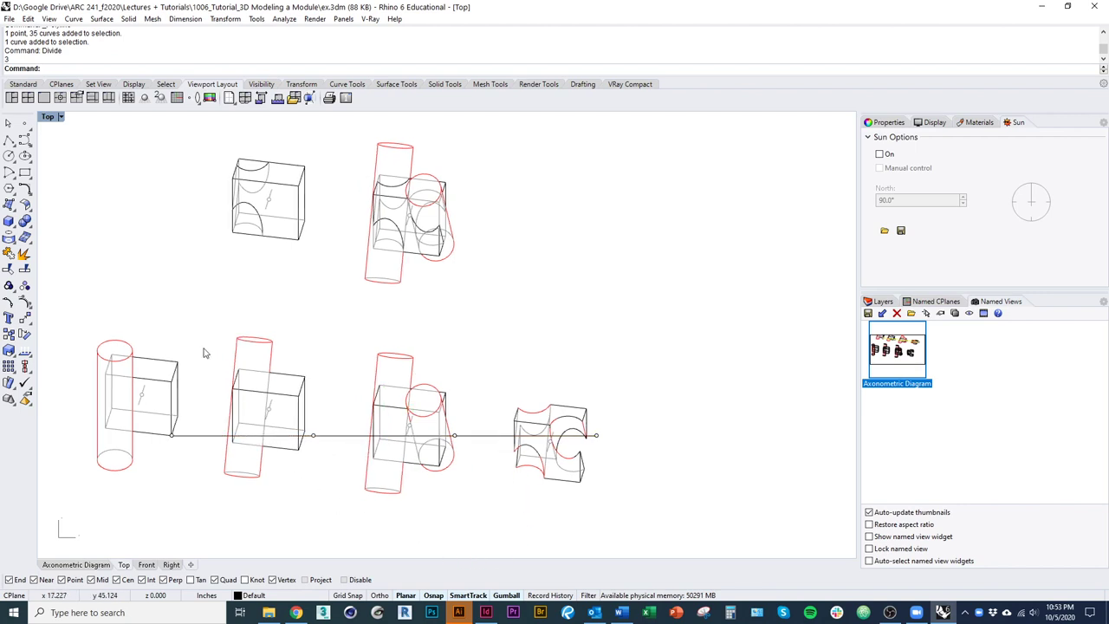
left_click_drag(199, 316, 309, 499)
scroll(309, 467, "up", 4)
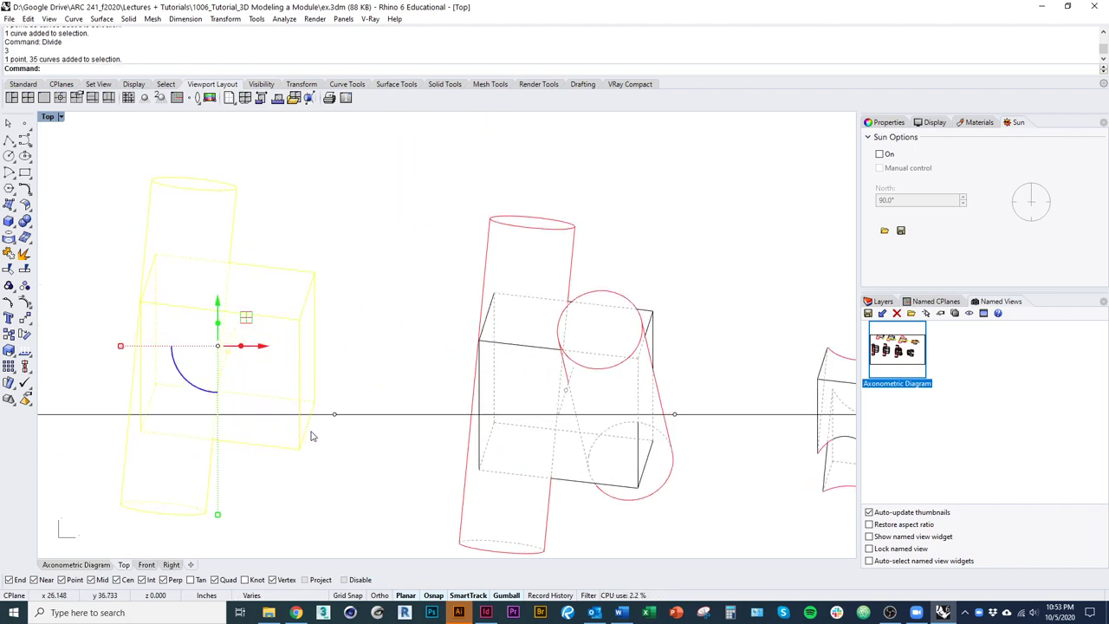
type("m")
key("Return")
left_click(299, 448)
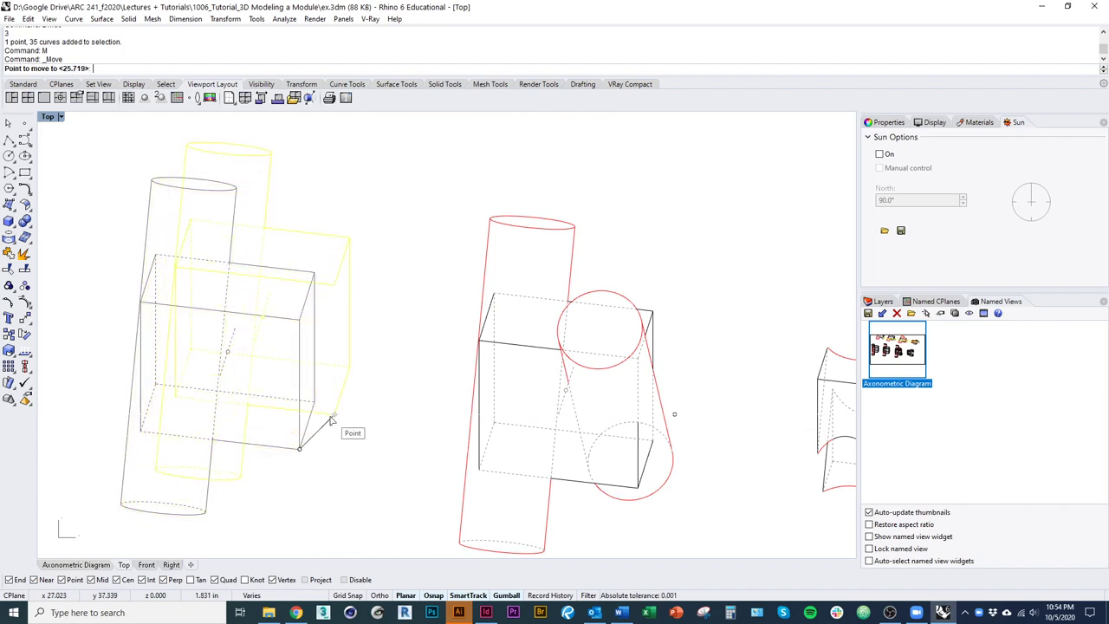
scroll(260, 389, "down", 5)
left_click(295, 428)
Move the third study's linework, without the division point, from its box's lower front corner onto the guide line's third point.
left_click_drag(338, 280, 479, 526)
scroll(477, 396, "up", 4)
left_click(470, 398, "ctrl")
scroll(371, 453, "down", 3)
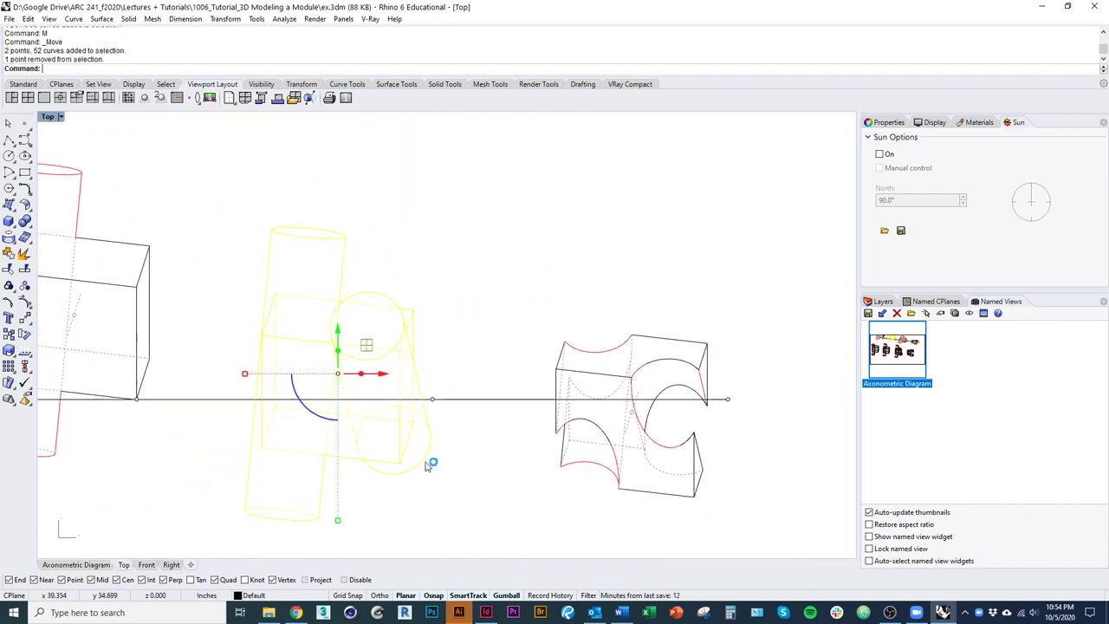
type("m")
key("Return")
left_click(400, 463)
left_click(432, 399)
Move the carved box's linework from its lower front corner onto the end point of the guide line.
scroll(431, 428, "down", 4)
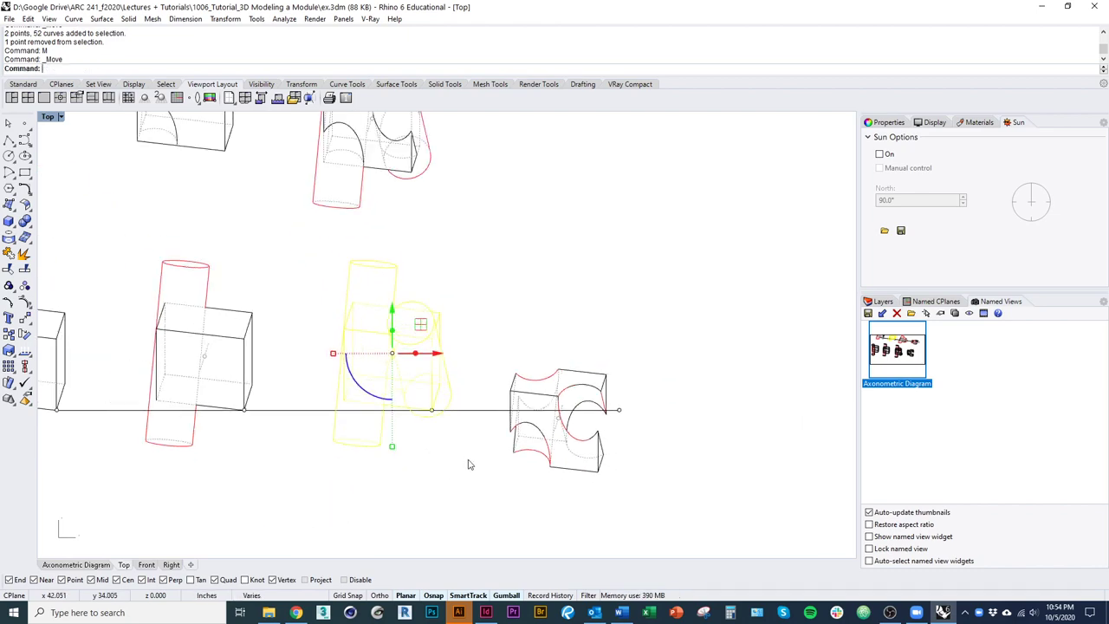
left_click_drag(469, 464, 411, 461)
left_click_drag(421, 317, 553, 506)
scroll(554, 447, "up", 6)
type("m")
key("Return")
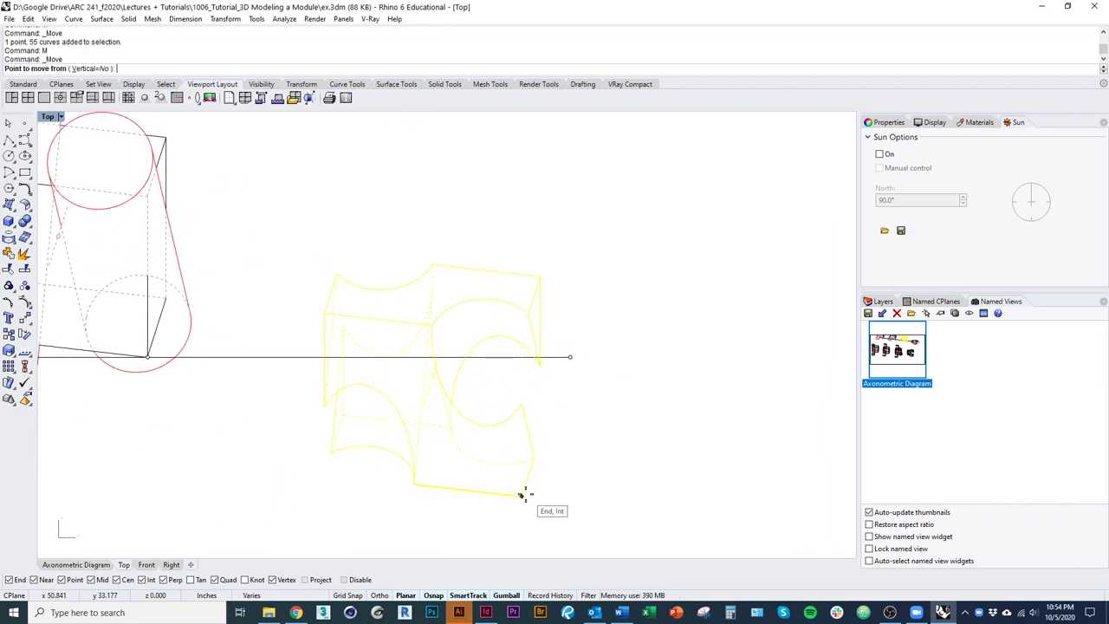
left_click(522, 494)
left_click(569, 356)
Delete the horizontal guide line and the division points along it, keeping the aligned drawings.
scroll(563, 433, "down", 3)
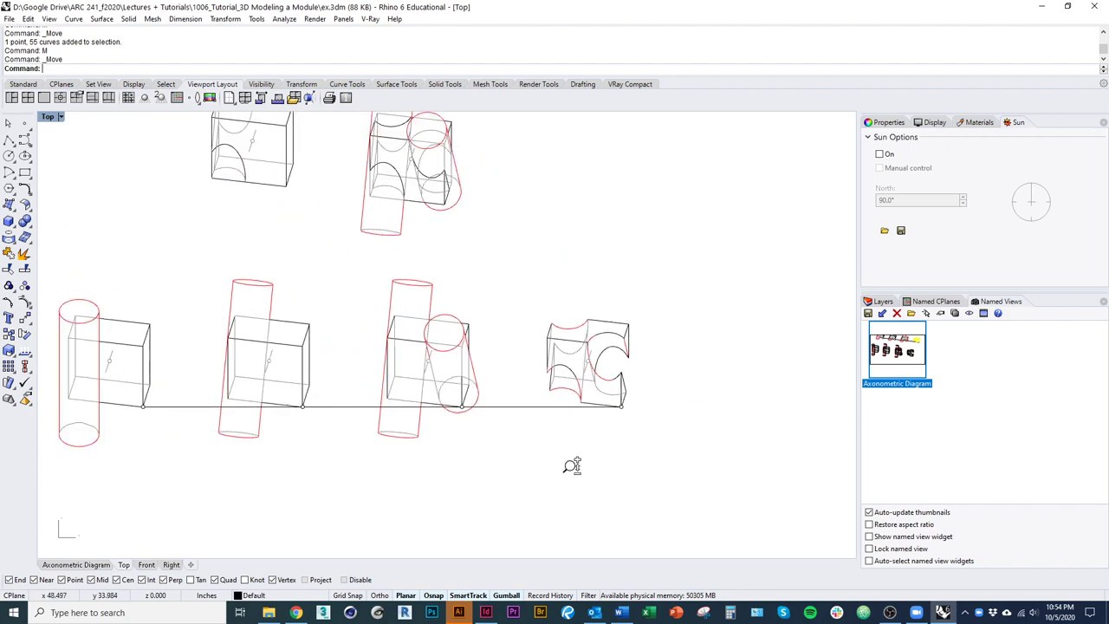
scroll(571, 466, "down", 1)
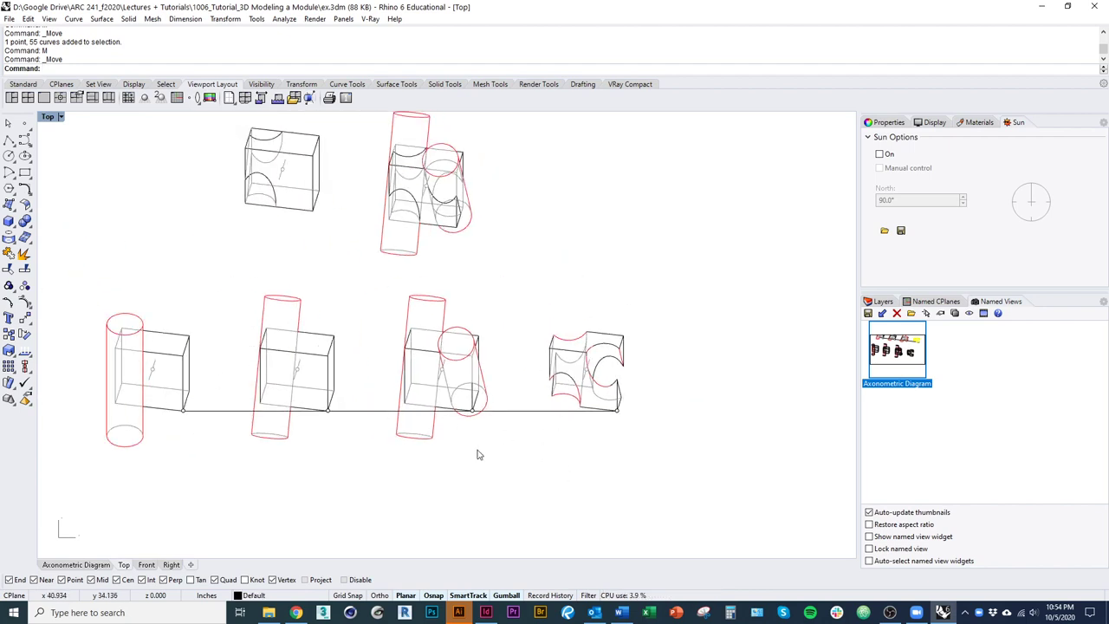
left_click_drag(286, 444, 346, 488)
scroll(381, 442, "down", 6)
left_click_drag(508, 474, 112, 239)
scroll(200, 423, "up", 15)
left_click(395, 469)
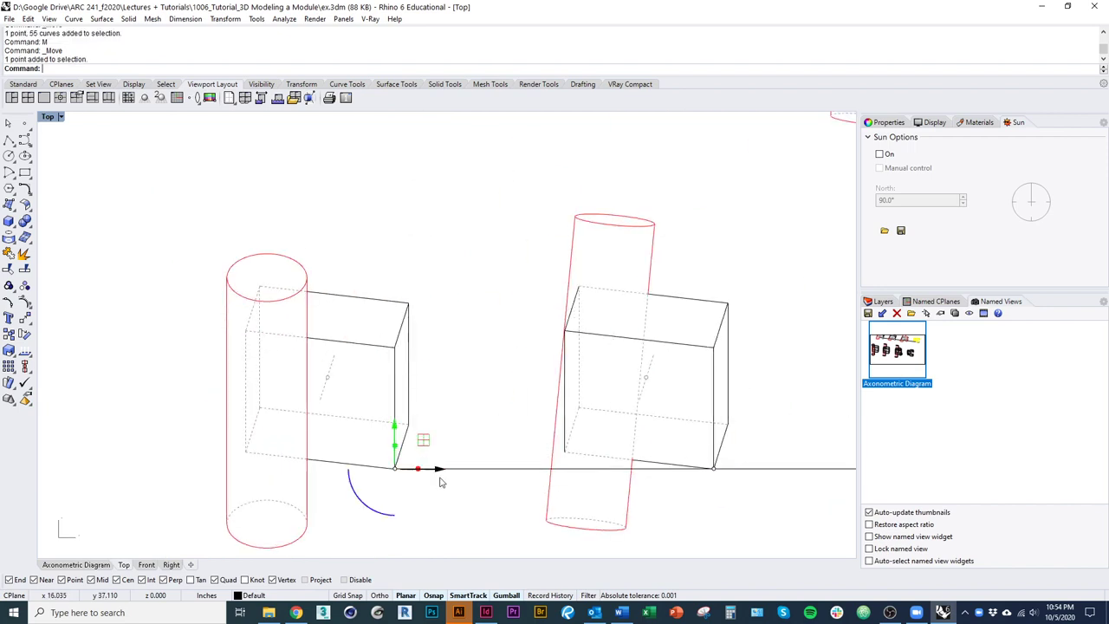
type("d")
key("Return")
left_click_drag(554, 488, 185, 500)
left_click_drag(334, 512, 390, 458)
type("d")
key("Return")
left_click_drag(710, 524, 326, 426)
type("d")
key("Return")
left_click_drag(502, 461, 423, 472)
left_click_drag(527, 492, 574, 451)
scroll(577, 453, "down", 3)
key("Delete")
Select all six linework drawings and start exporting the selection to the Lectures + Tutorials folder of ARC 241_f2020.
scroll(511, 476, "down", 3)
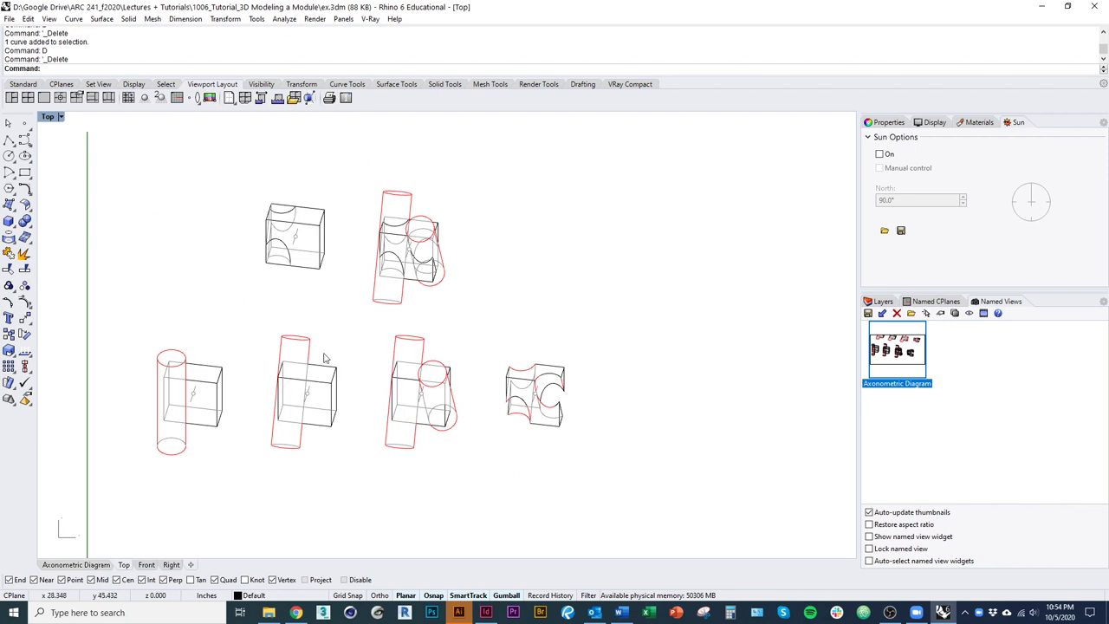
left_click_drag(470, 460, 497, 457)
left_click_drag(121, 469, 818, 130)
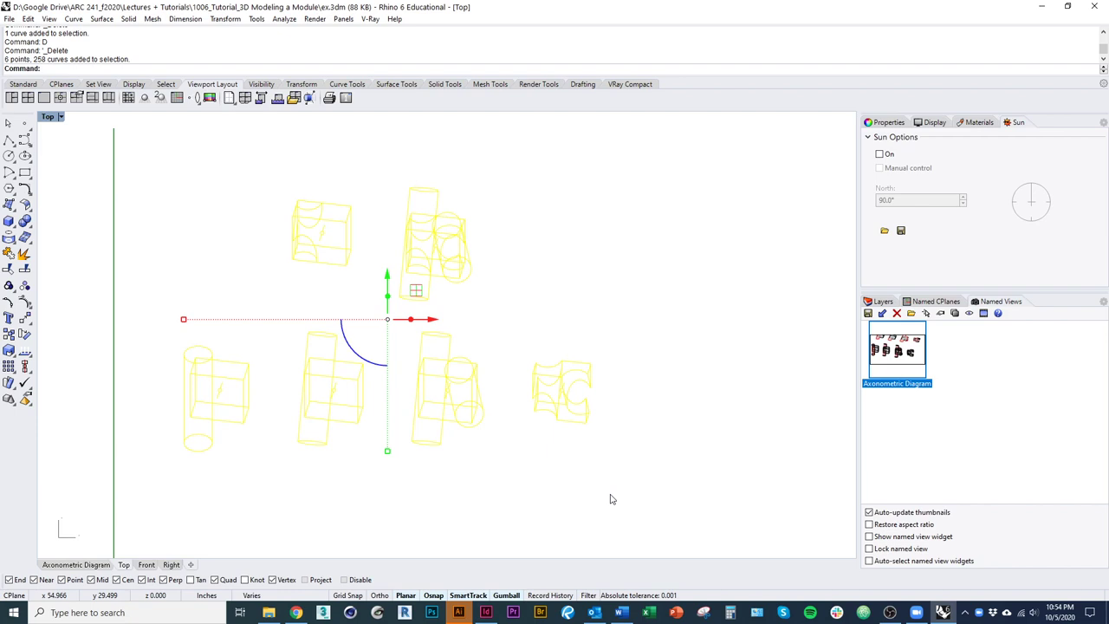
left_click(8, 18)
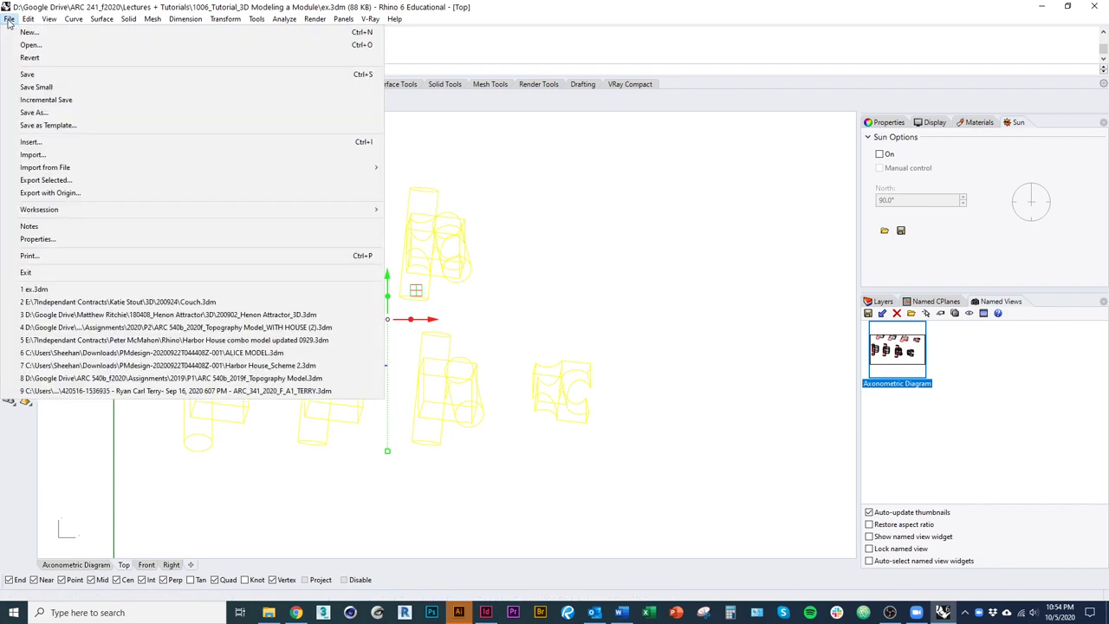
left_click(80, 184)
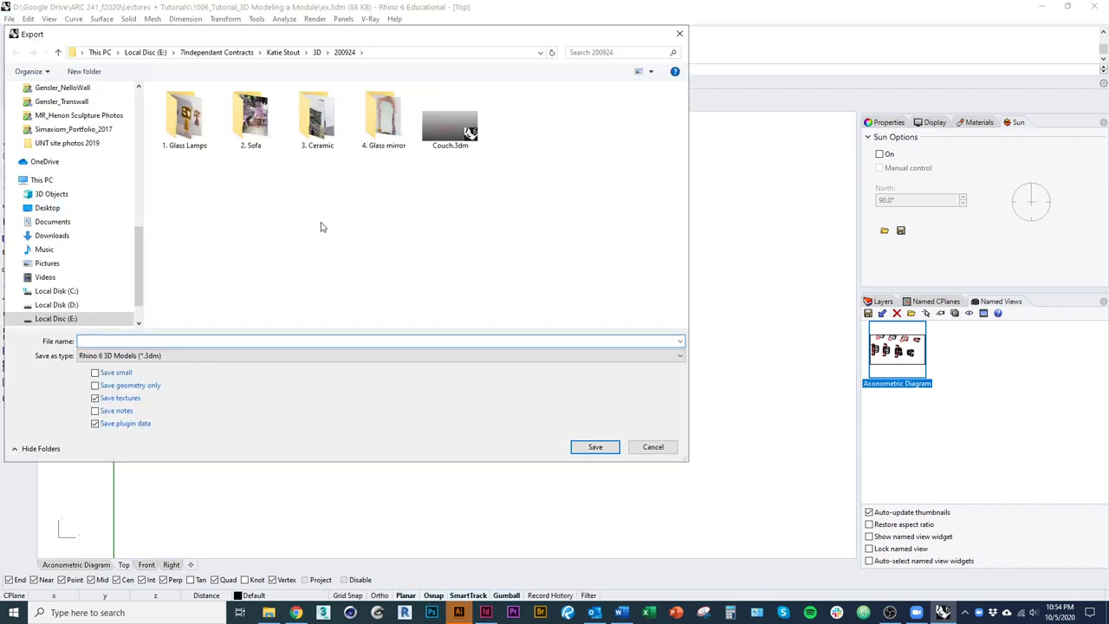
scroll(87, 217, "up", 10)
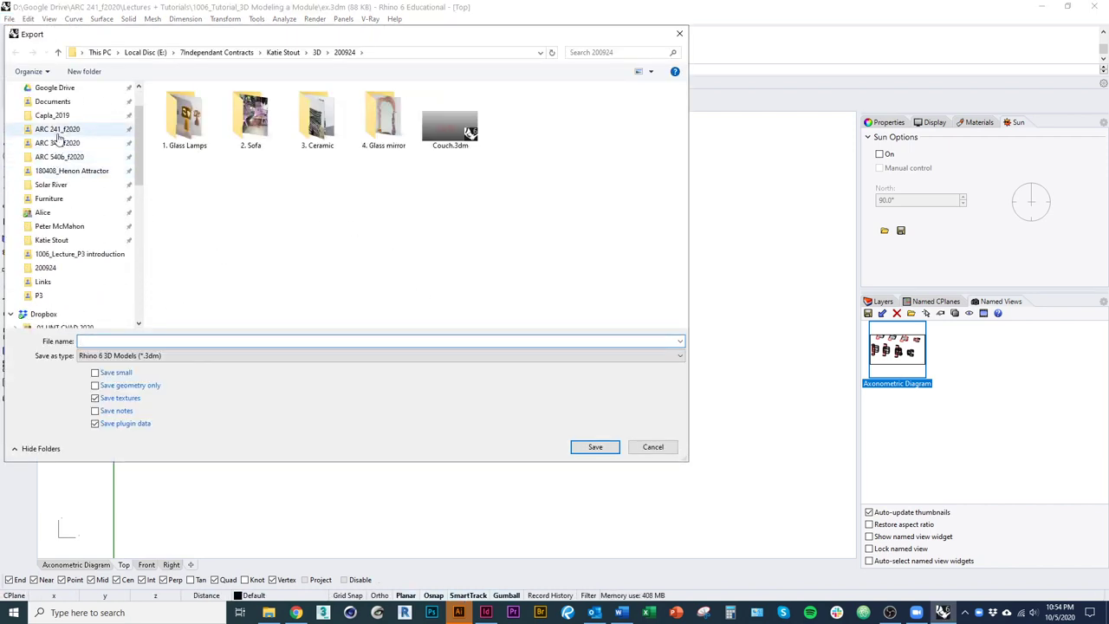
left_click(57, 129)
double_click(197, 129)
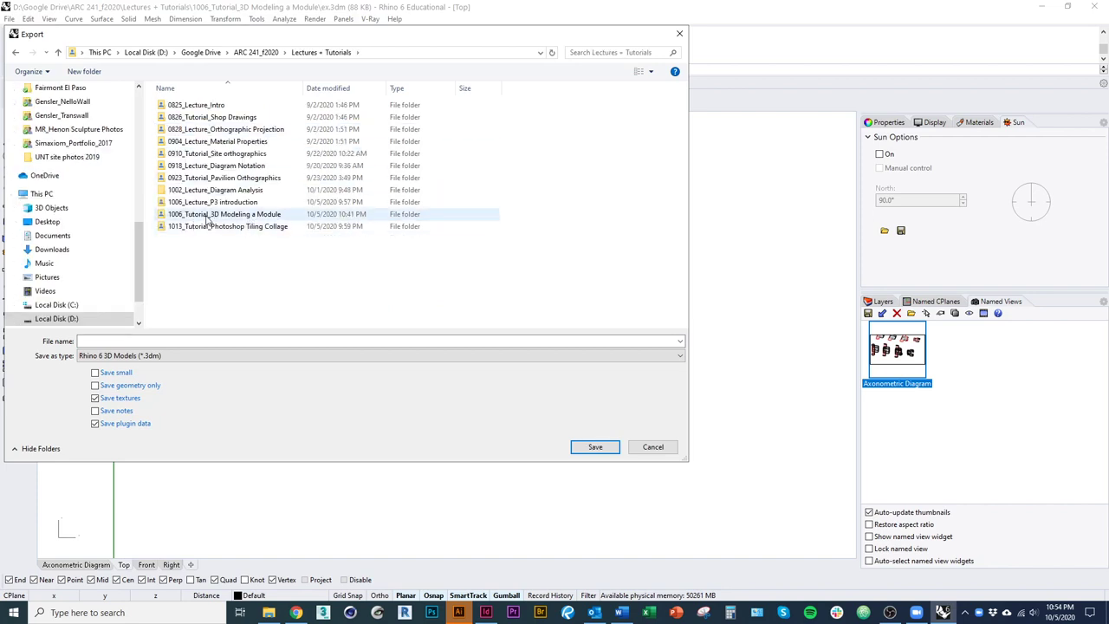
Create a new folder named 1013_Tutorial_Illustrator Diagram and open it as the export location.
left_click(84, 71)
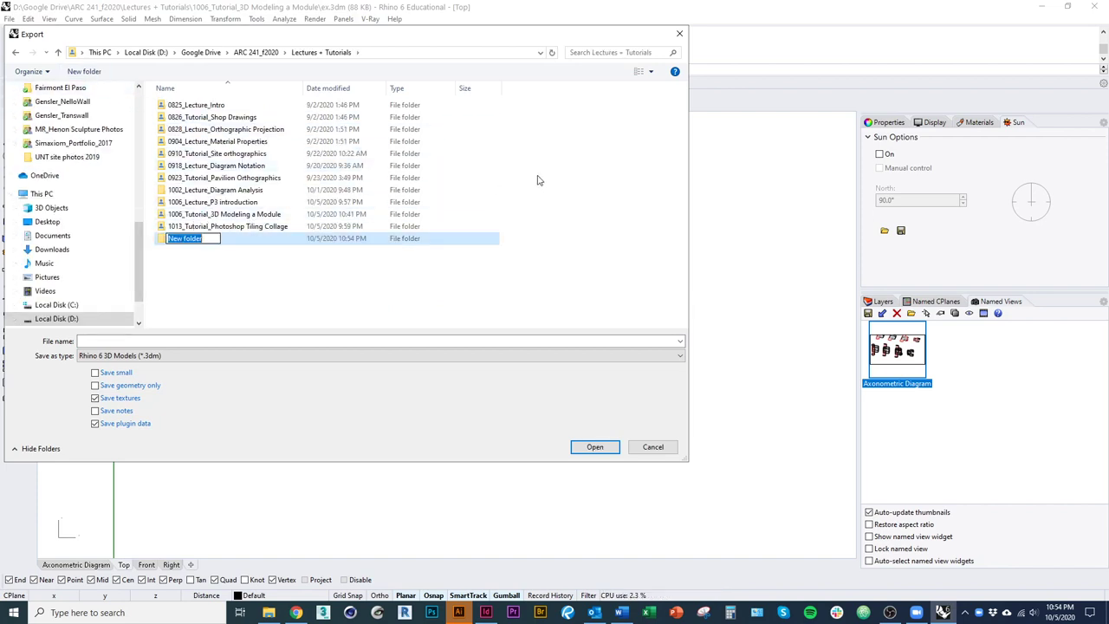
type("1013")
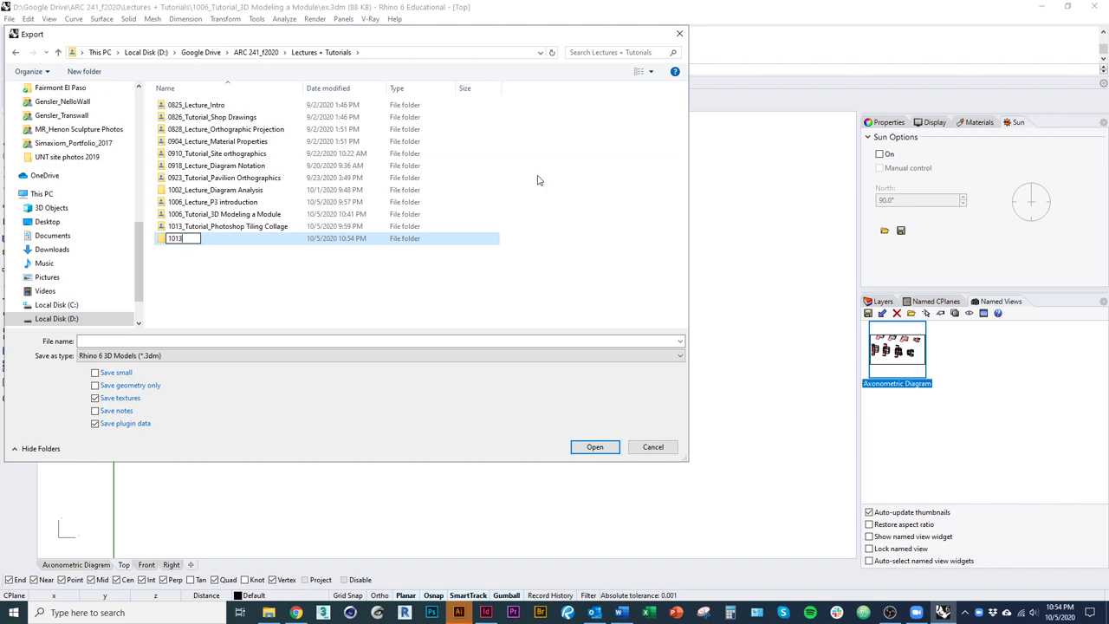
type("_Tutorial")
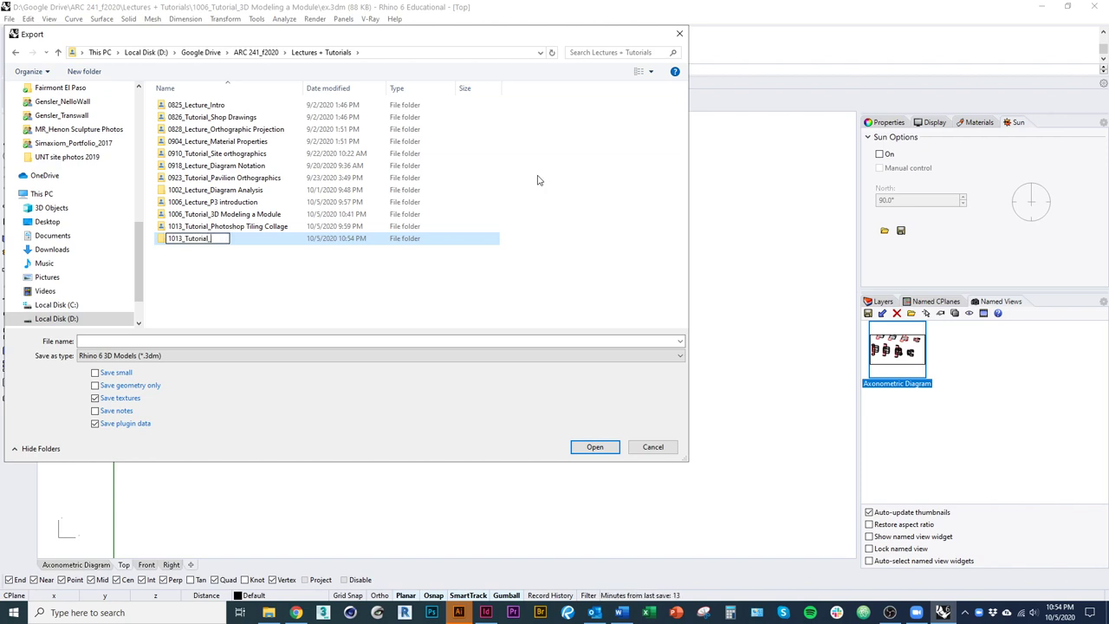
type("_Illustrator")
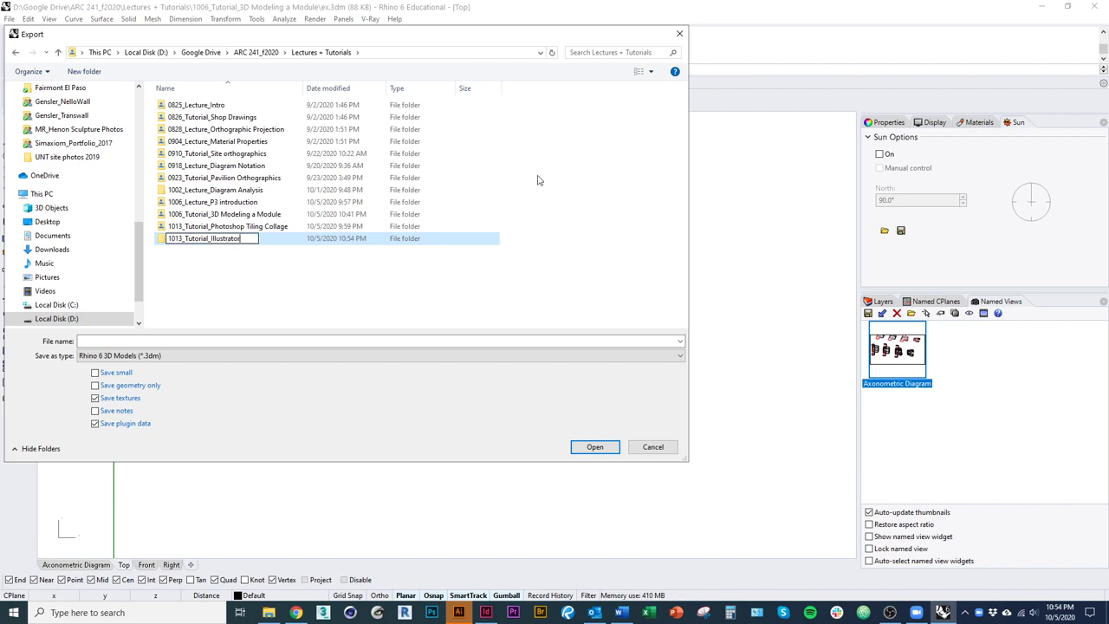
type(" Diagram")
key("Return")
key("Return")
Save the export as an Adobe Illustrator (*.ai) file named geometry diagram.
left_click(156, 355)
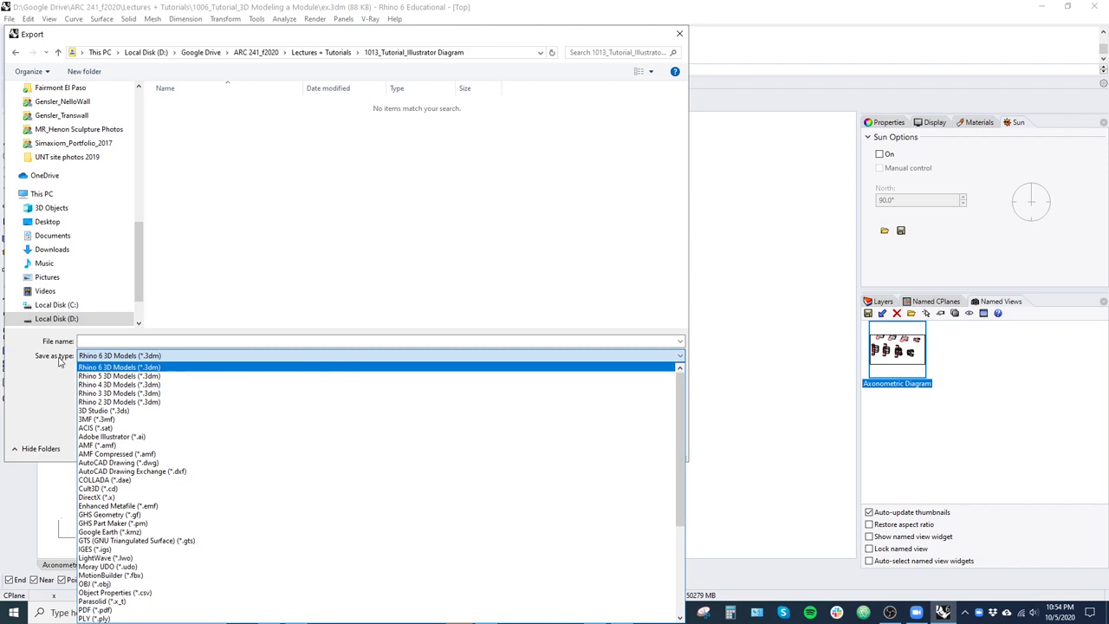
left_click(90, 436)
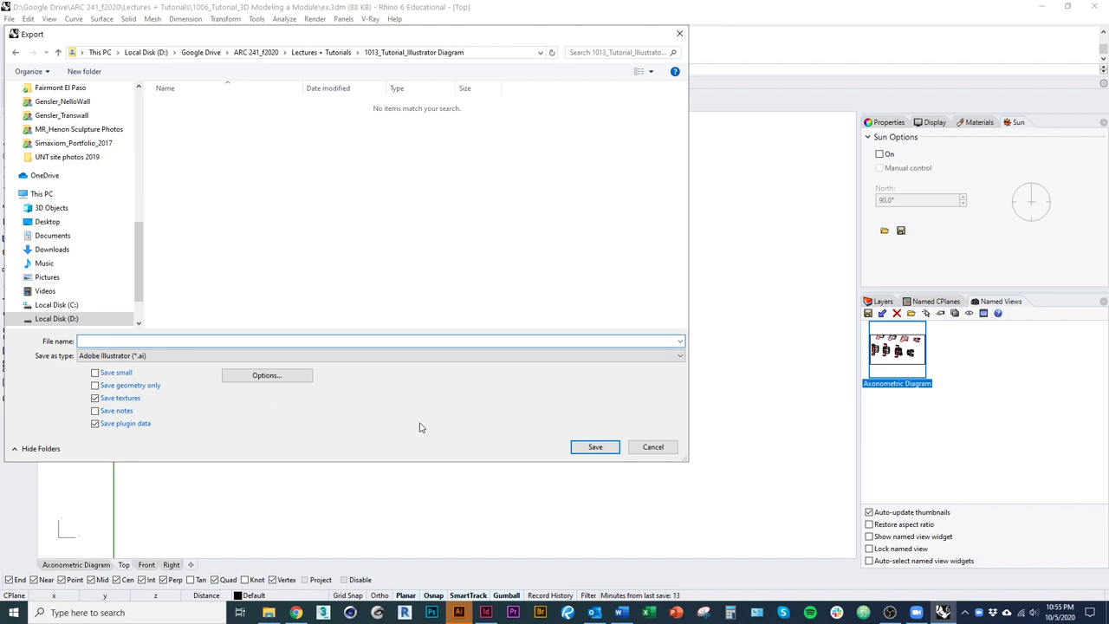
type("geometry diagram")
key("Return")
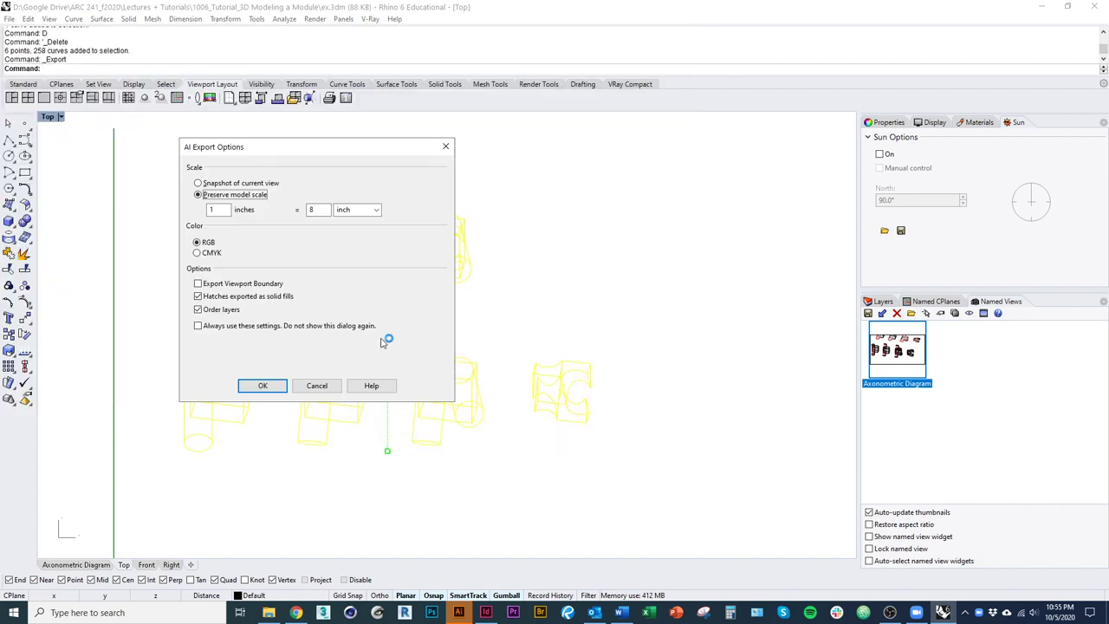
Try a preserved model scale of 1 inch = 4 inch for the Illustrator export.
left_click_drag(329, 158, 725, 198)
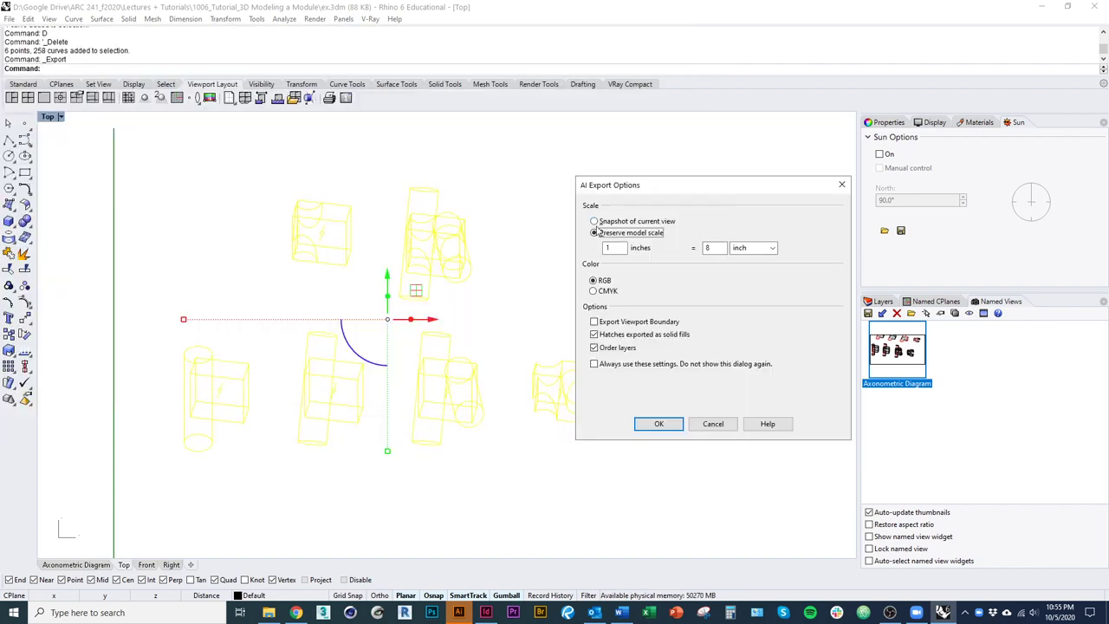
left_click_drag(641, 189, 451, 197)
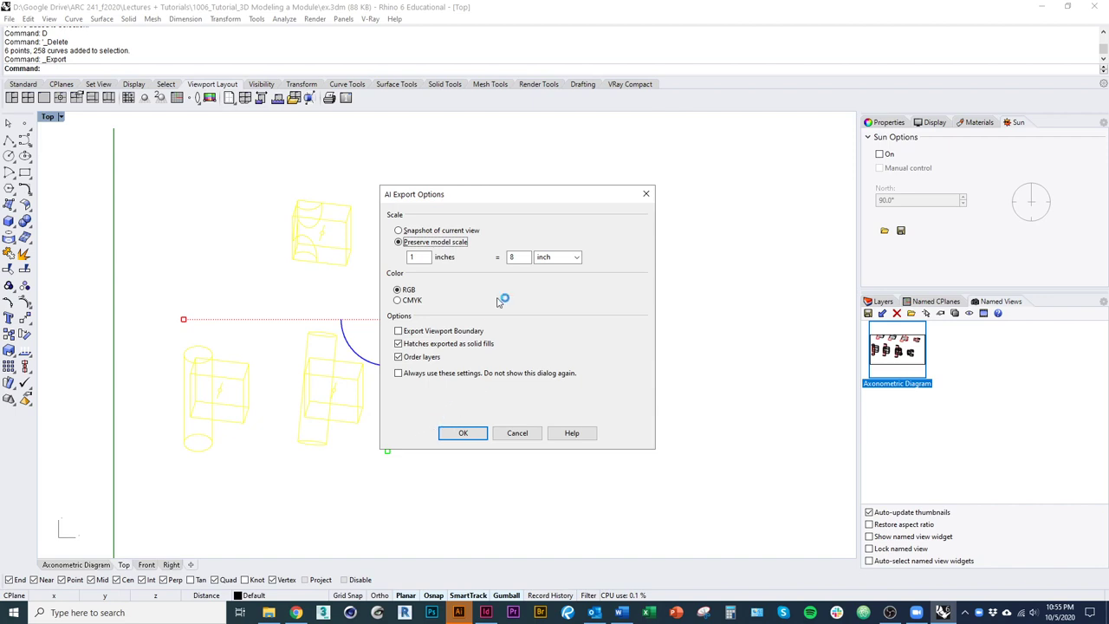
double_click(522, 257)
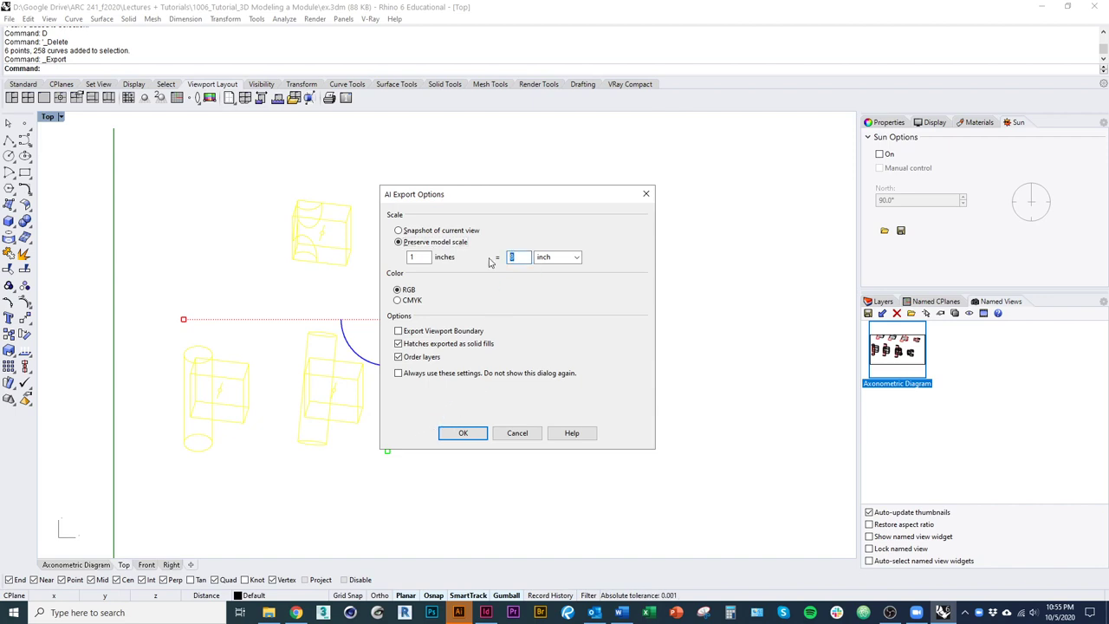
type("3")
key("BackSpace")
type("4")
left_click(426, 258)
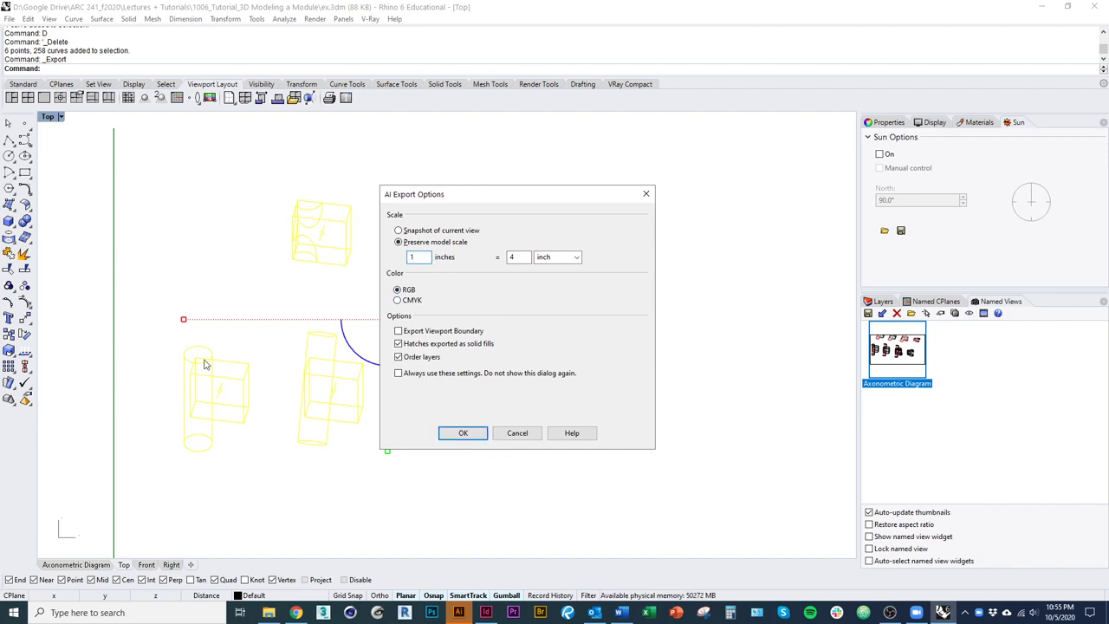
Set the preserved model scale to 4 inches = 1 inch and complete the Illustrator export.
double_click(513, 256)
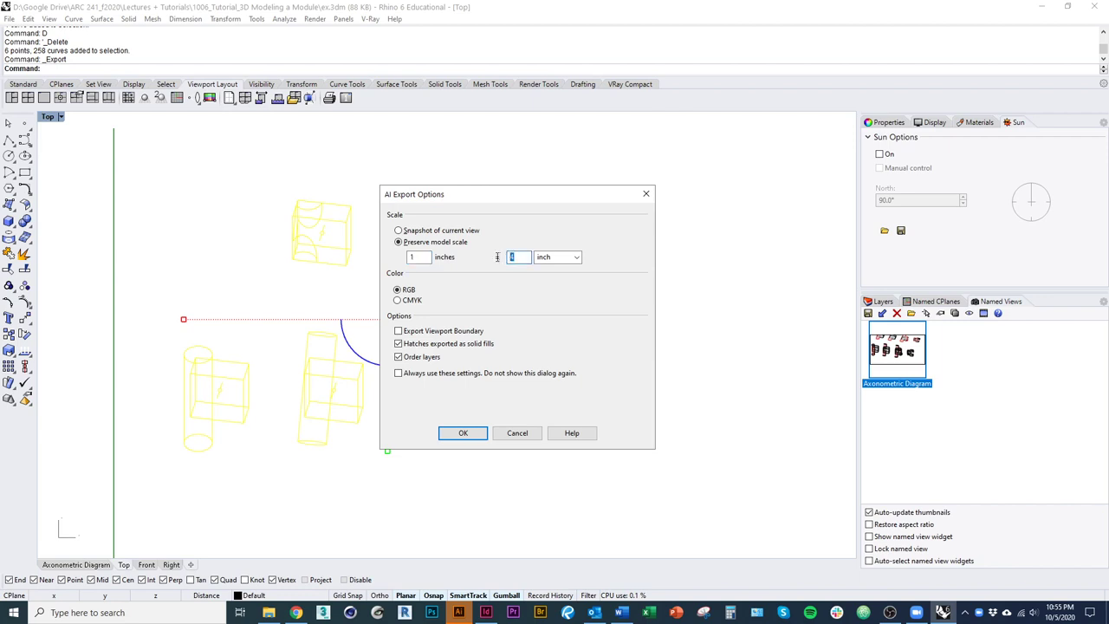
double_click(413, 257)
type("4")
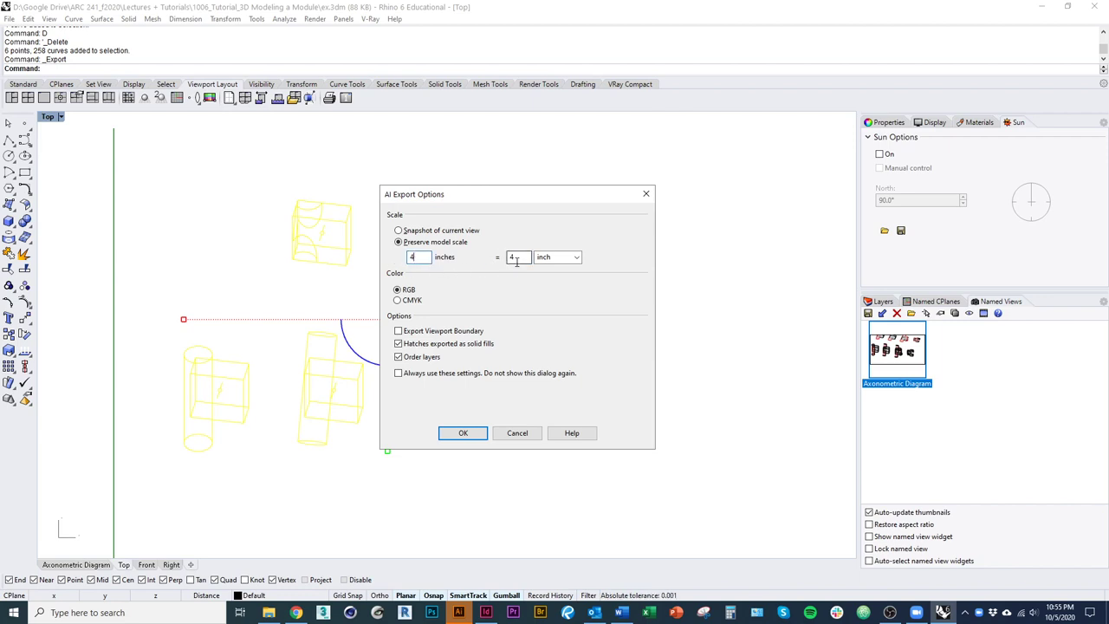
double_click(516, 260)
type("1")
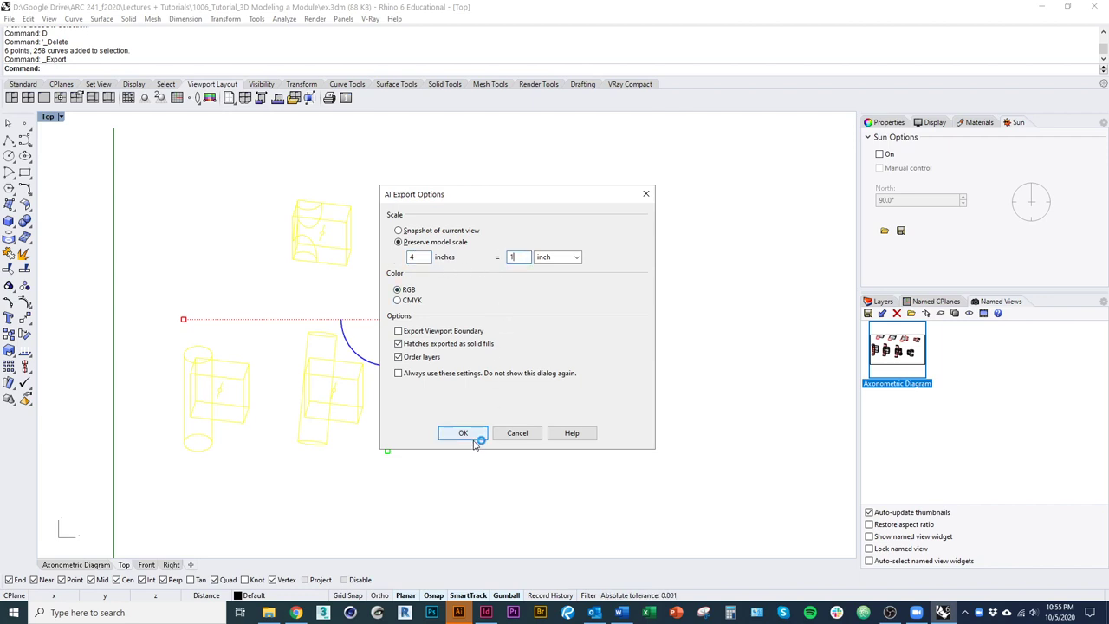
left_click(472, 433)
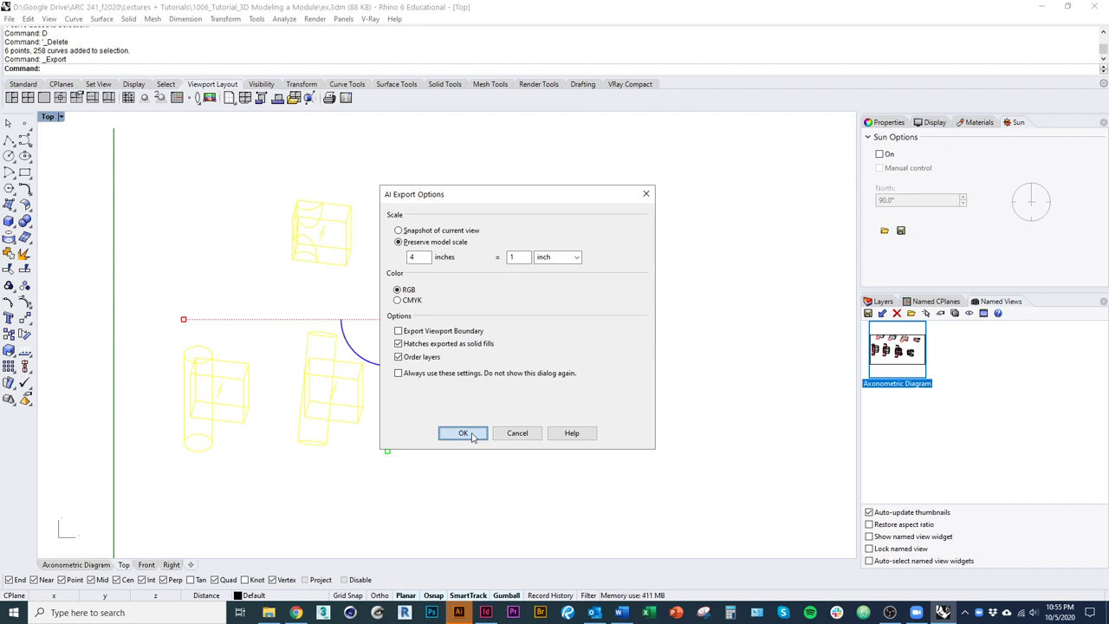
left_click(472, 433)
Switch to File Explorer and open geometry diagram.AI from the 1013_Tutorial_Illustrator Diagram folder in Adobe Illustrator.
mouse_move(460, 612)
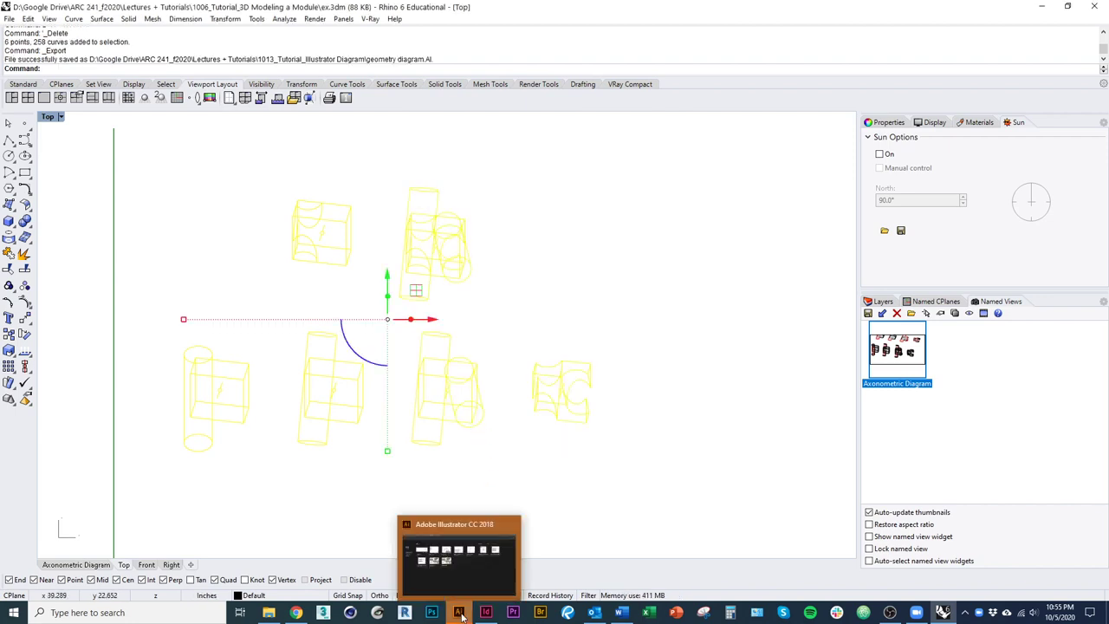
left_click(275, 615)
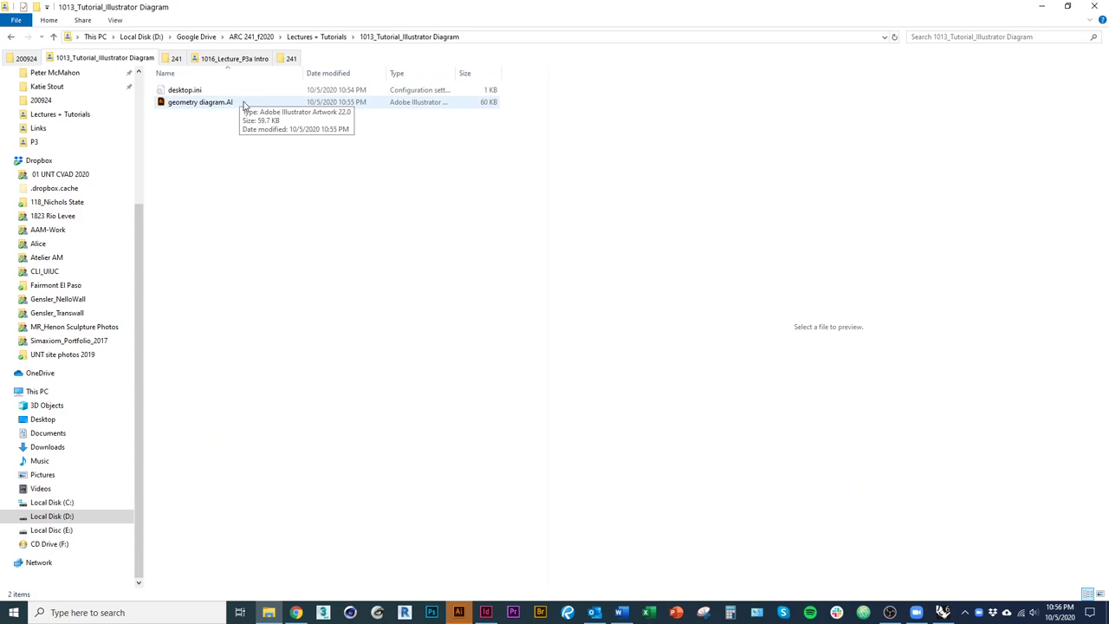
left_click(234, 104)
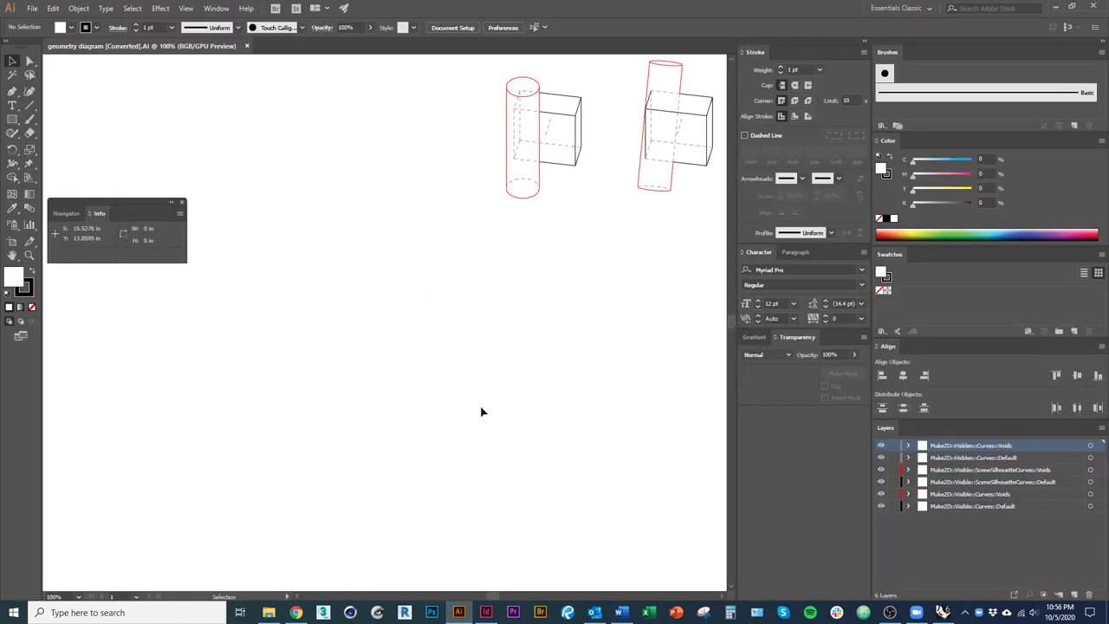
Try pulling the top rear edge of the first study's box into empty space and stretching it into a diagonal about 2.07 by 1.41 in.
scroll(388, 410, "down", 4)
left_click_drag(432, 440, 412, 421)
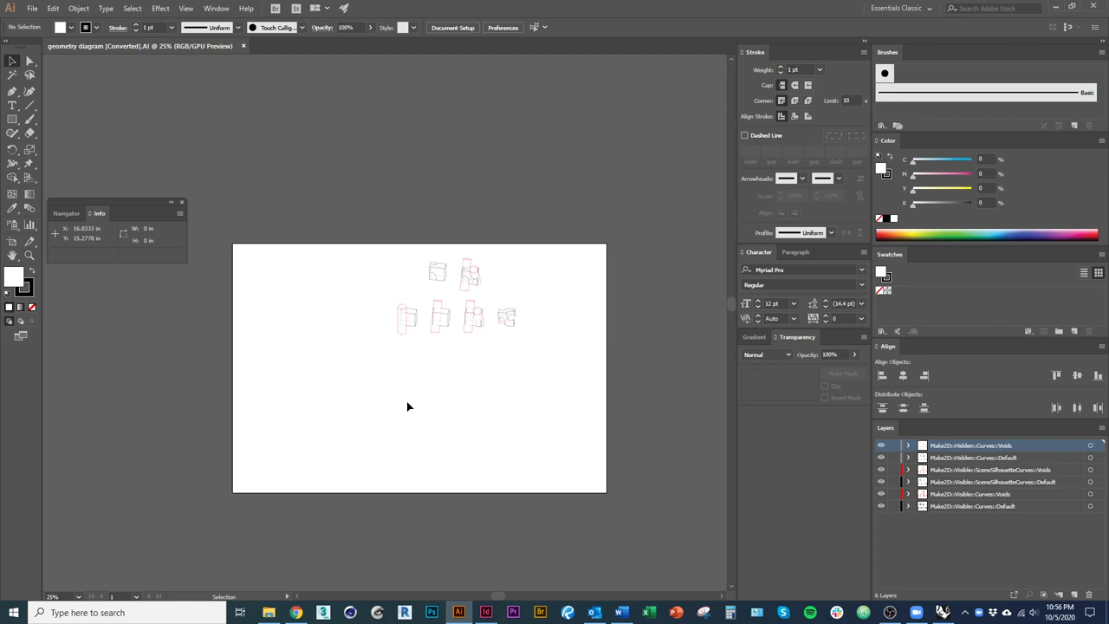
scroll(407, 407, "up", 6)
left_click(274, 449)
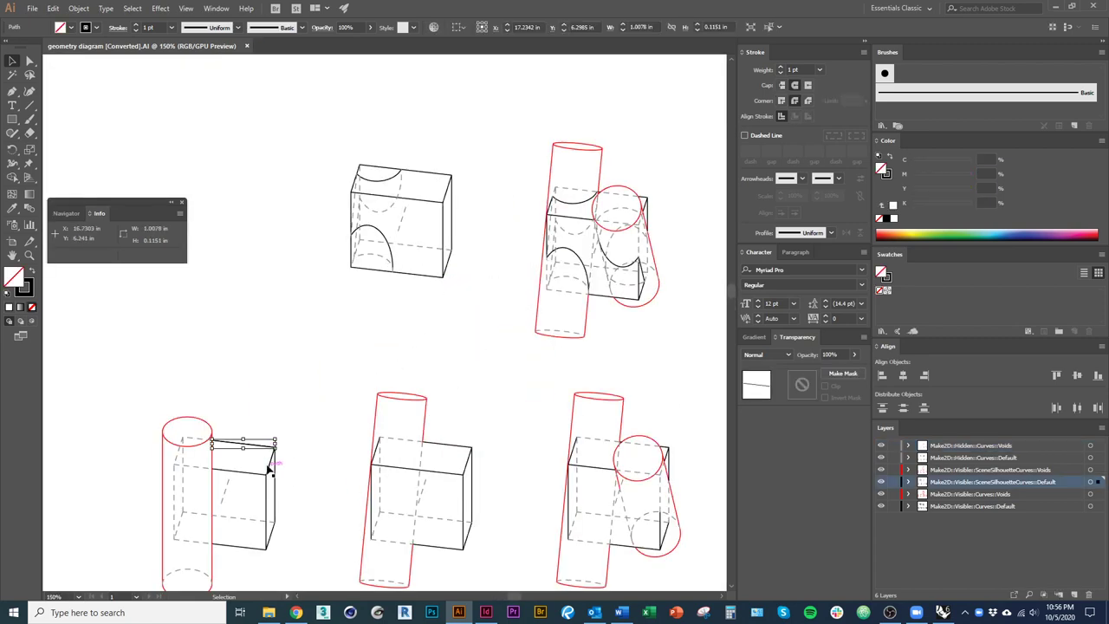
left_click_drag(258, 445, 276, 342)
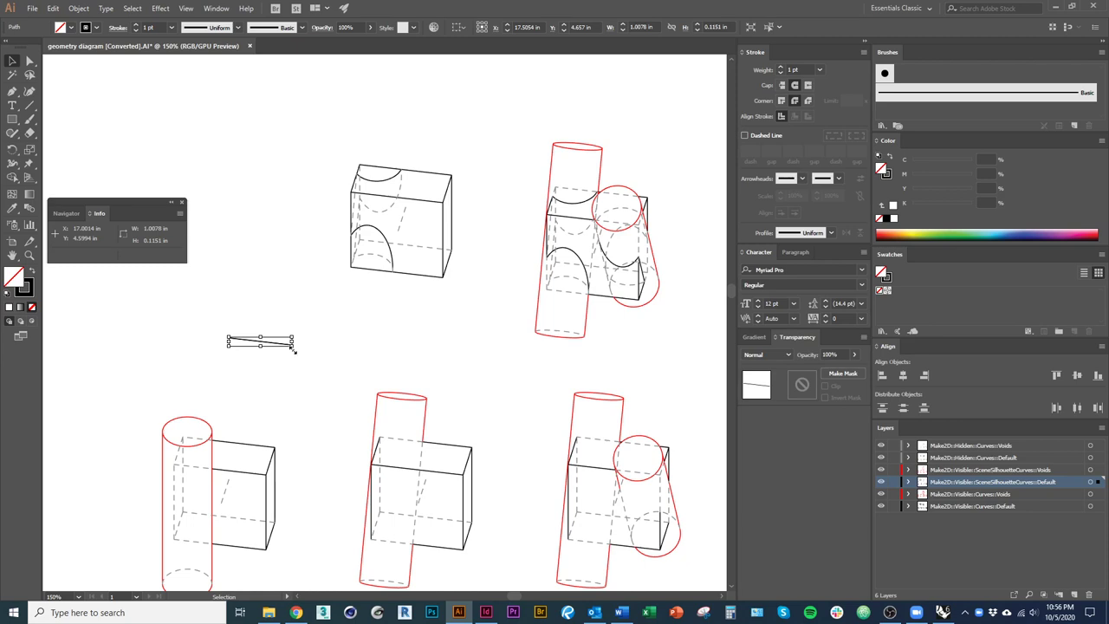
left_click_drag(293, 348, 286, 214)
left_click(282, 396)
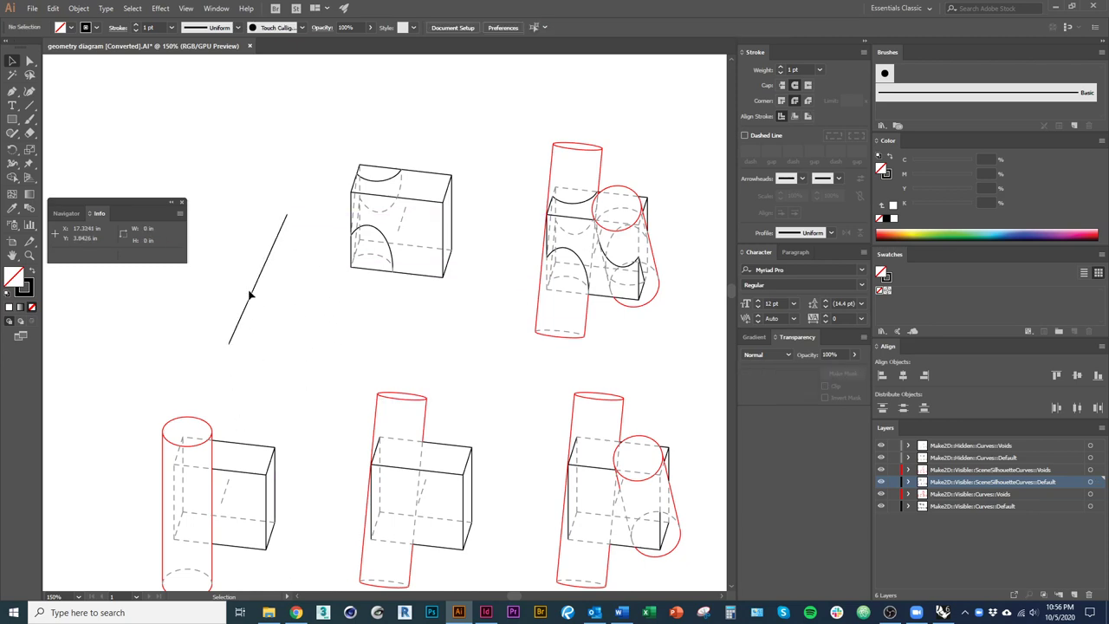
left_click(250, 295)
left_click_drag(229, 343, 158, 302)
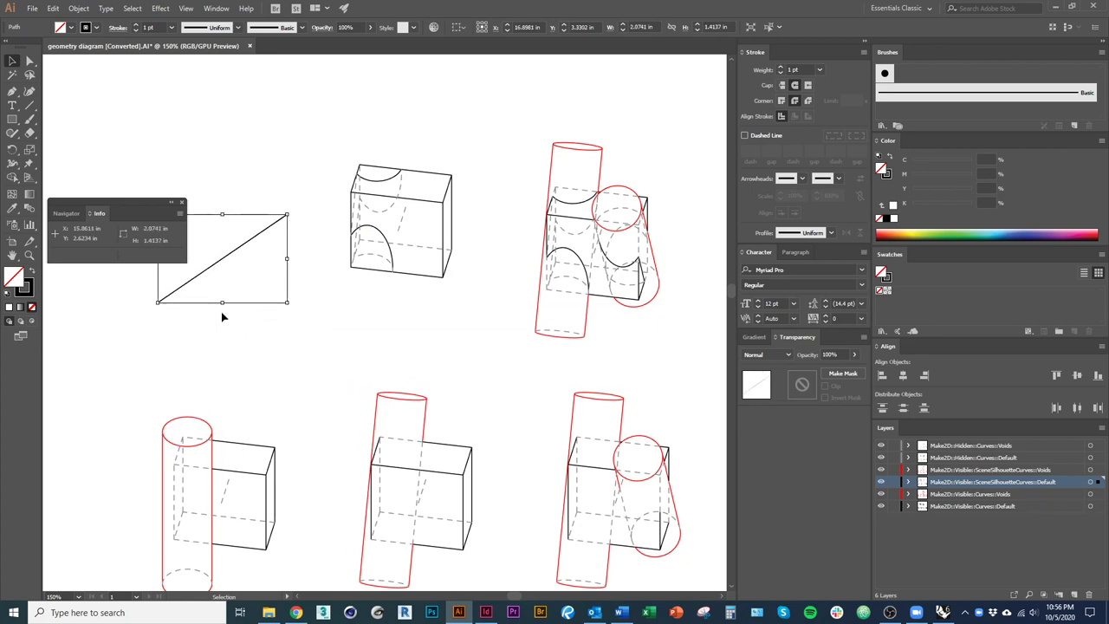
Try moving the diagonal line higher on the artboard and recoloring its stroke red.
scroll(297, 408, "up", 2)
scroll(297, 408, "left", 3)
key("a")
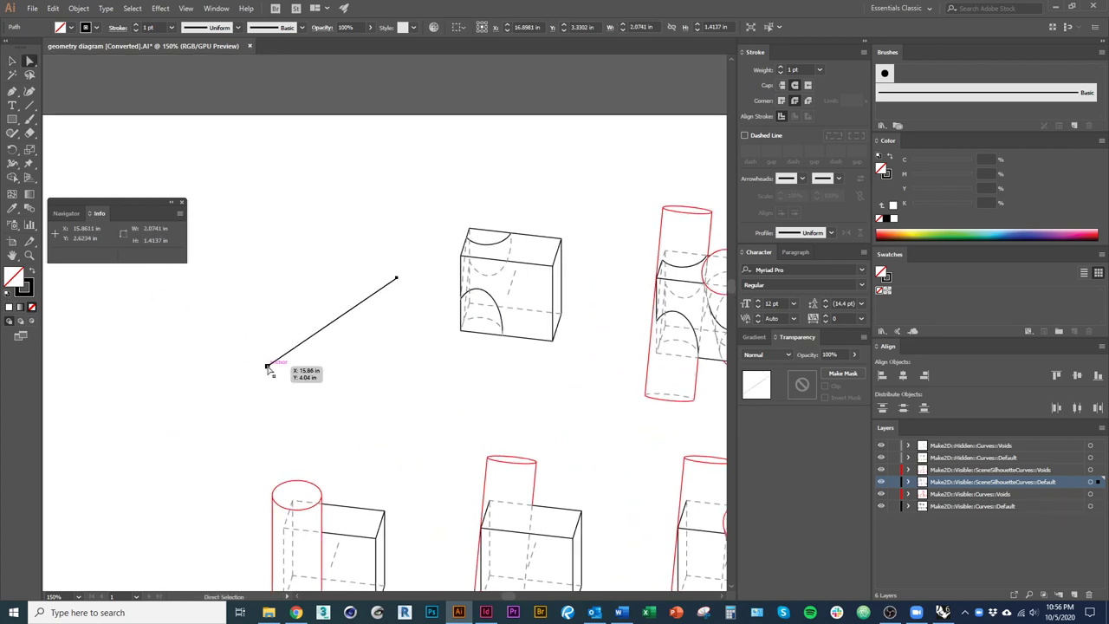
left_click_drag(267, 366, 264, 282)
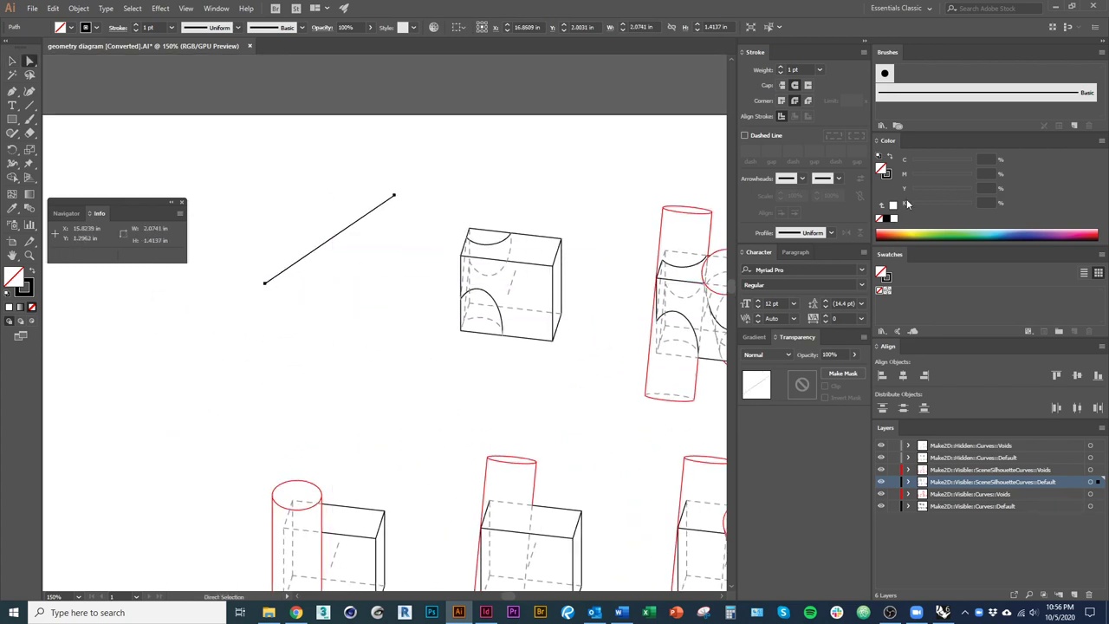
left_click(887, 175)
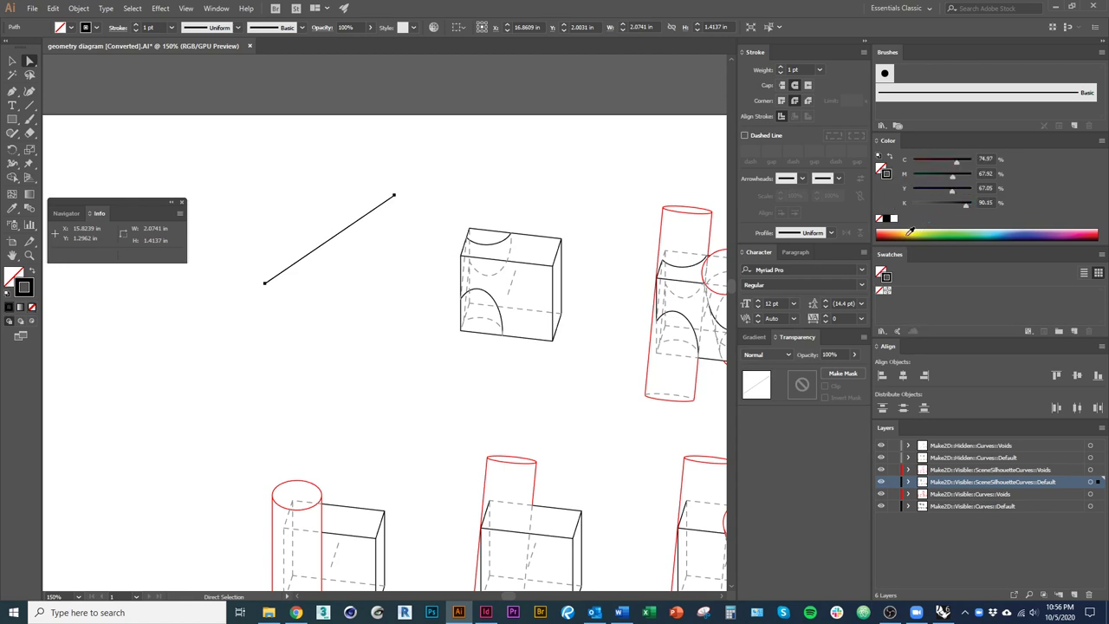
left_click(885, 235)
key("v")
left_click(353, 401)
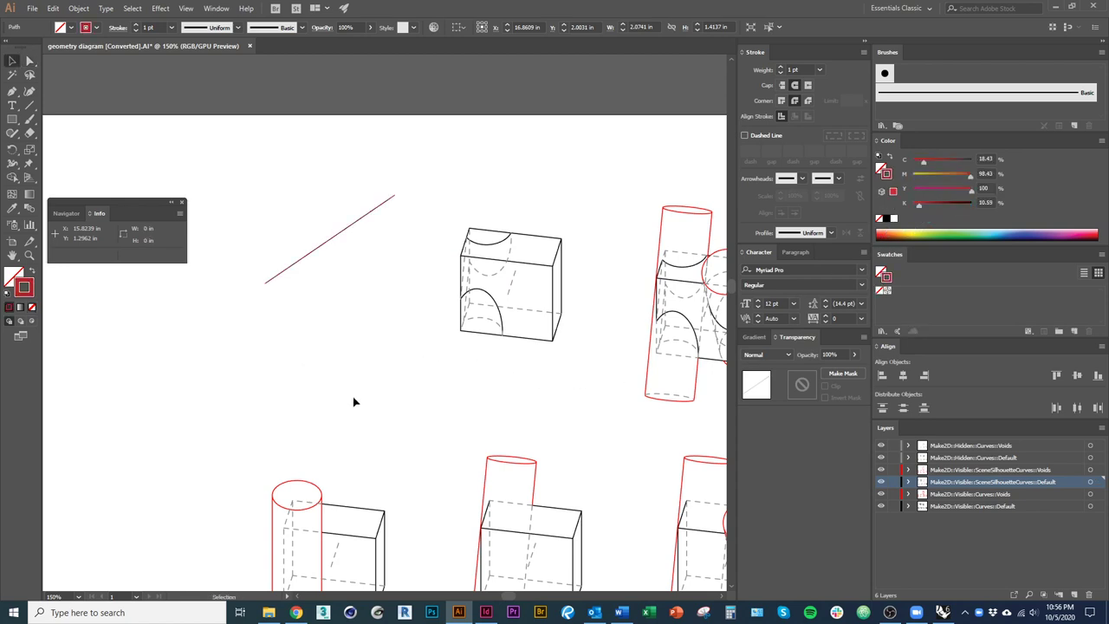
Try a stroke weight of 5 pt on the red diagonal line.
left_click(355, 230)
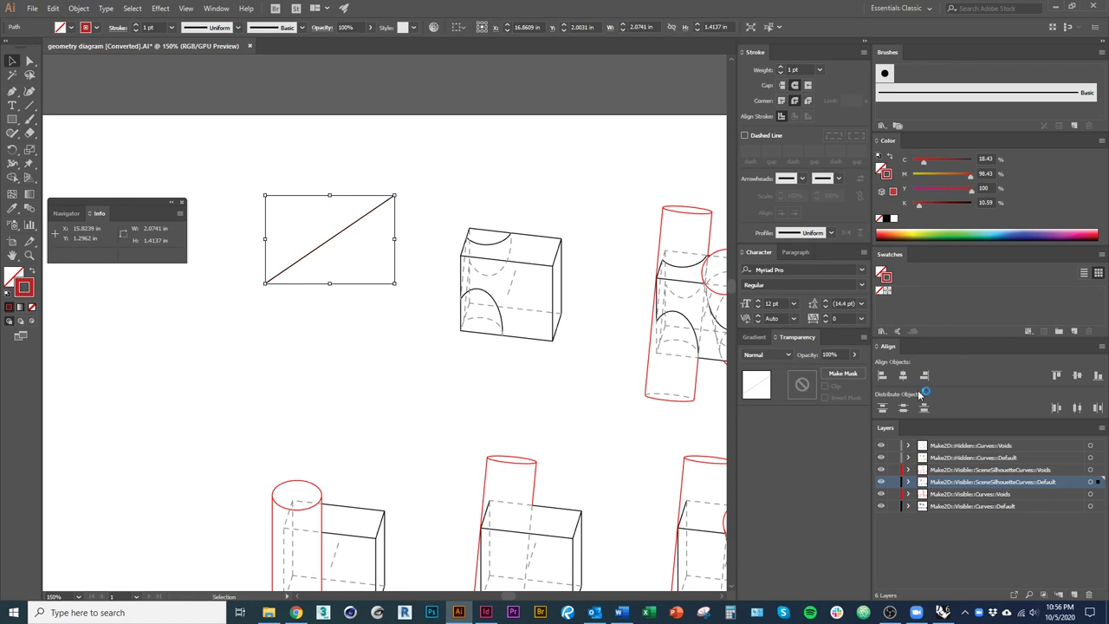
left_click(781, 69)
left_click(782, 69)
left_click(781, 70)
left_click(781, 69)
left_click(418, 426)
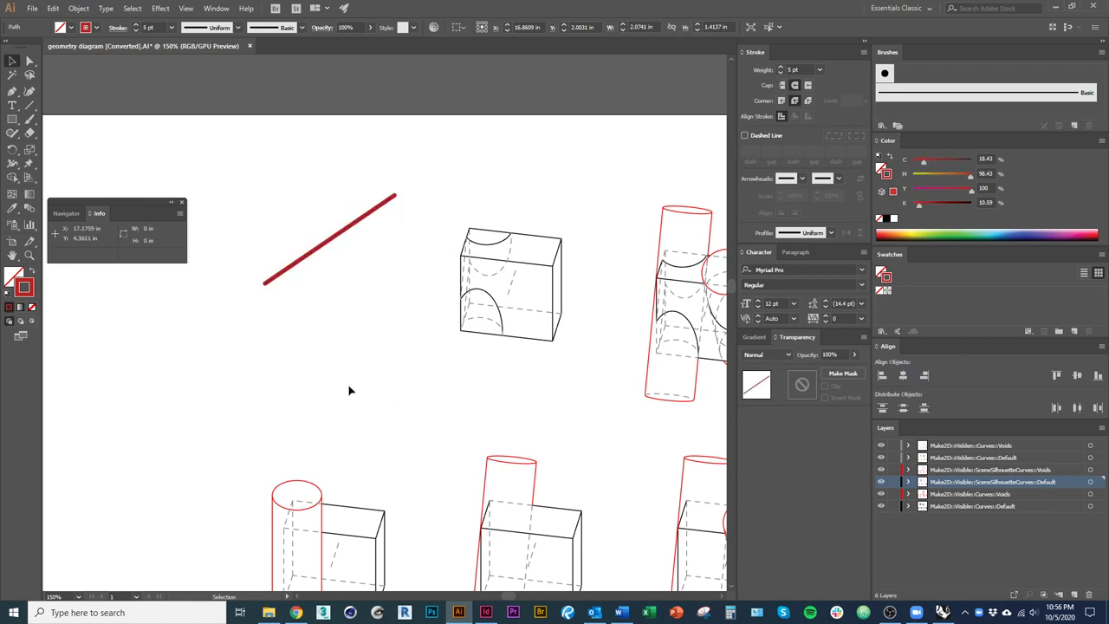
Undo the diagonal line's weight, color, move and stretch edits back to the original box edge, and deselect it.
key("ctrl+z")
key("ctrl+z")
key("ctrl+z")
key("ctrl+z")
key("ctrl+z")
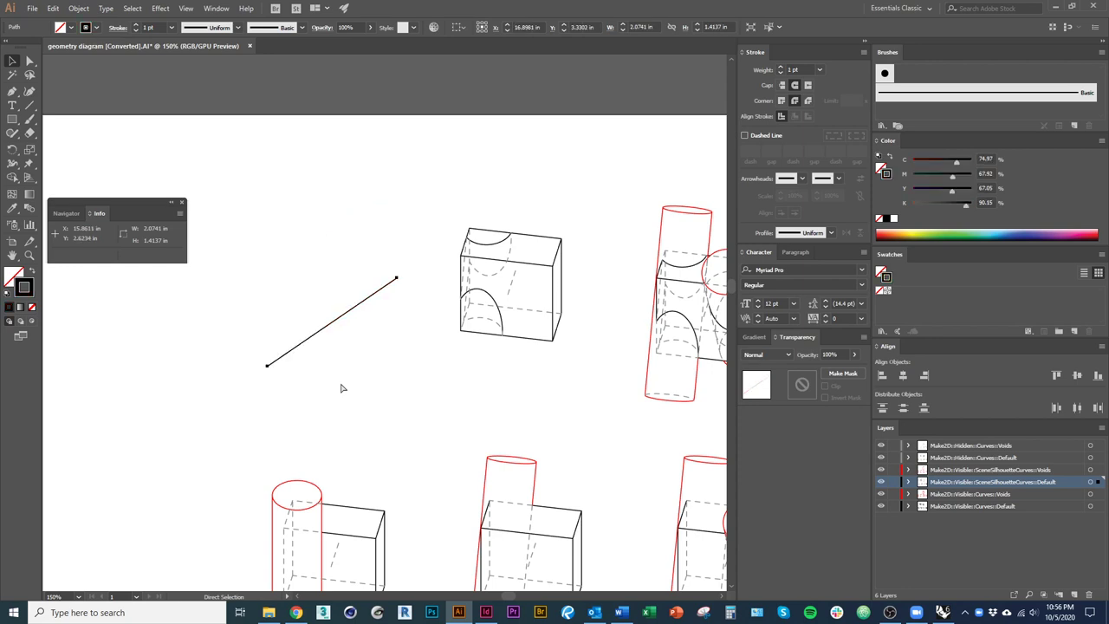
key("ctrl+z")
key("ctrl+z")
key("ctrl+z")
key("ctrl+z")
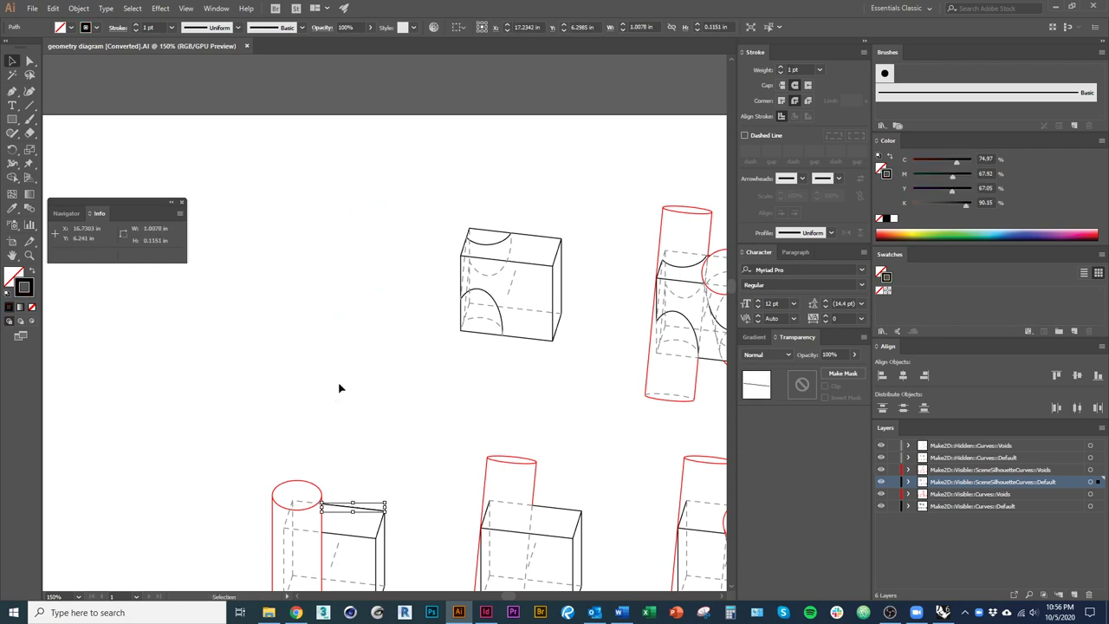
left_click(341, 400)
Examine how the studies sit on the whole artboard and check which workspaces are available.
scroll(349, 399, "down", 1)
left_click_drag(349, 399, 316, 303)
scroll(316, 302, "down", 1)
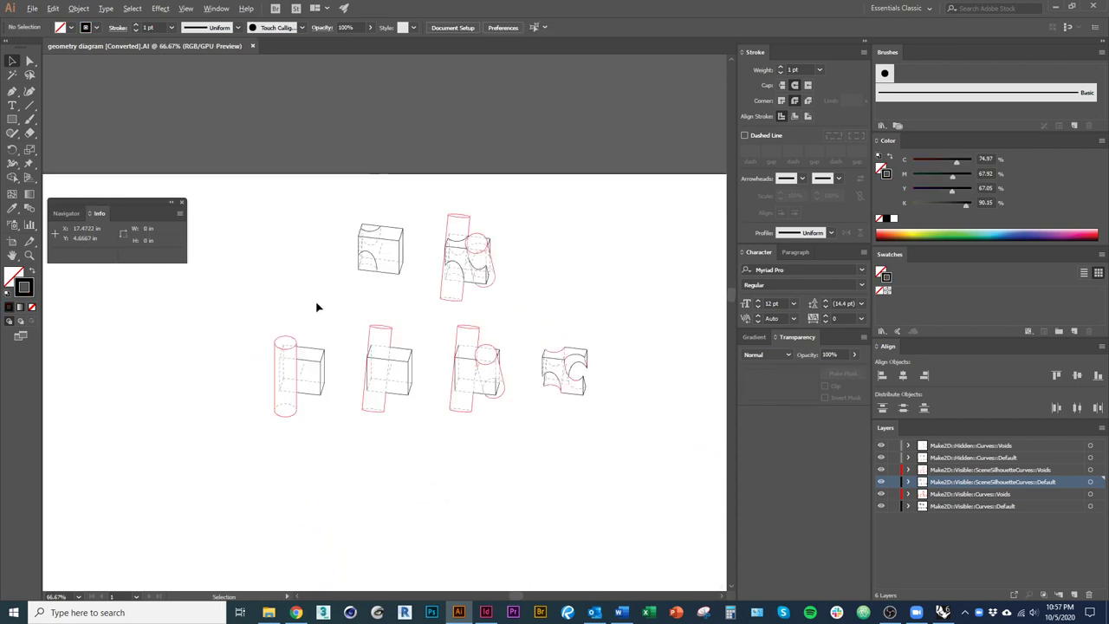
scroll(329, 277, "down", 2)
key("ctrl+minus")
scroll(376, 334, "down", 1)
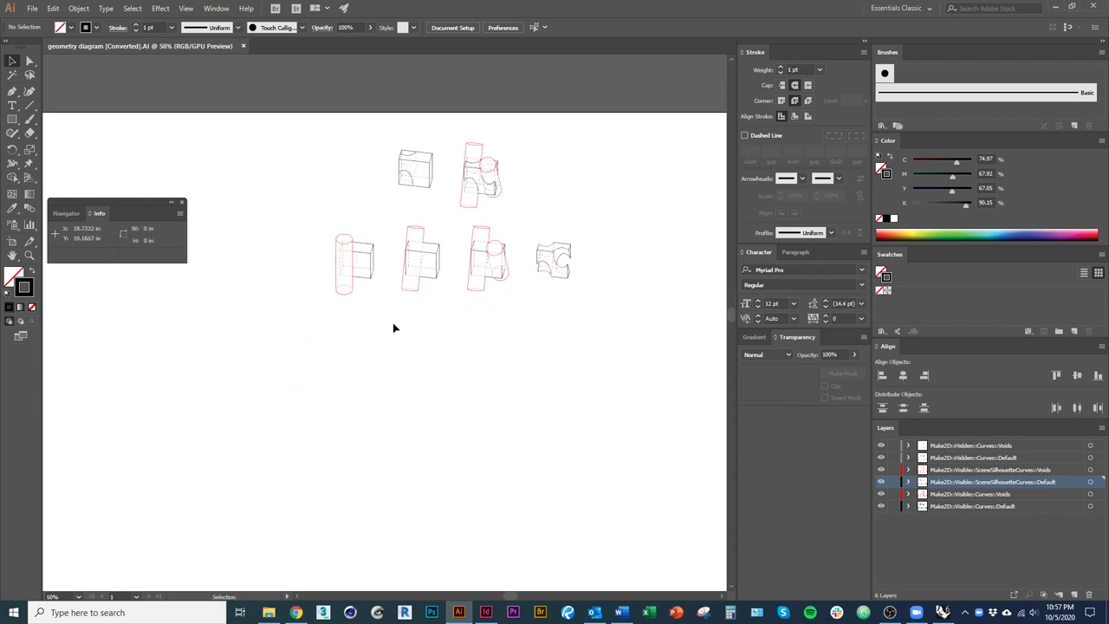
key("ctrl+minus")
left_click(183, 205)
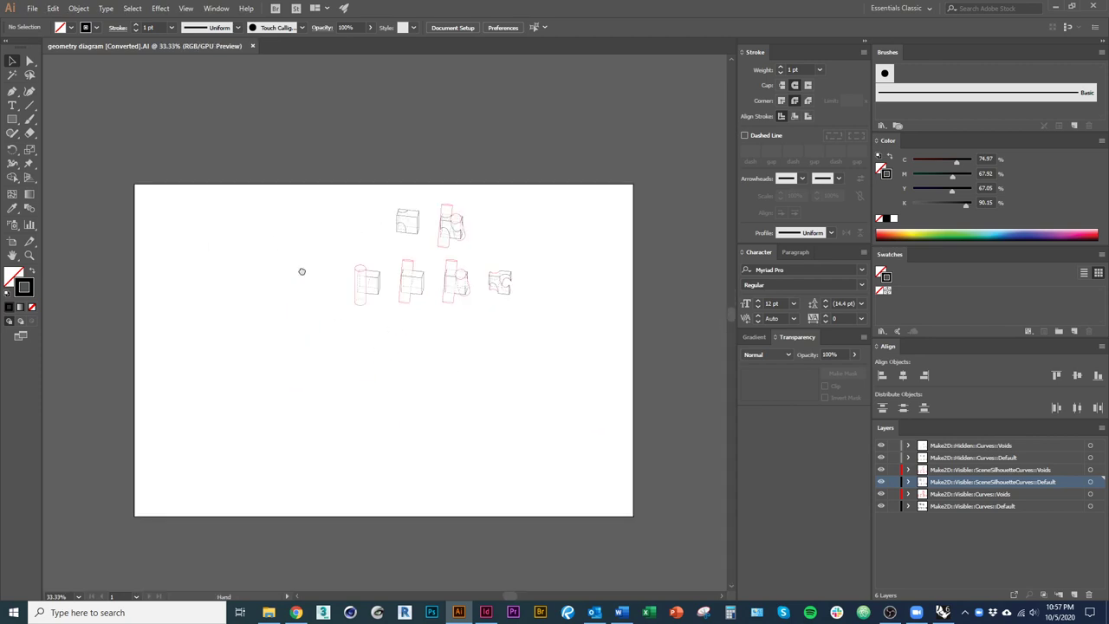
left_click(927, 10)
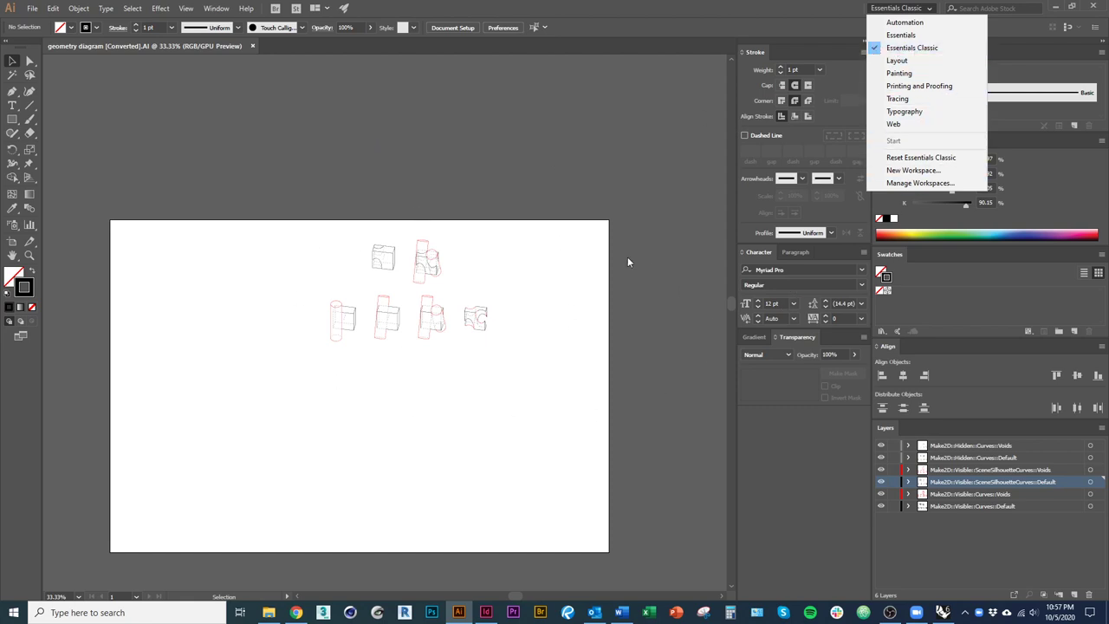
left_click(551, 323)
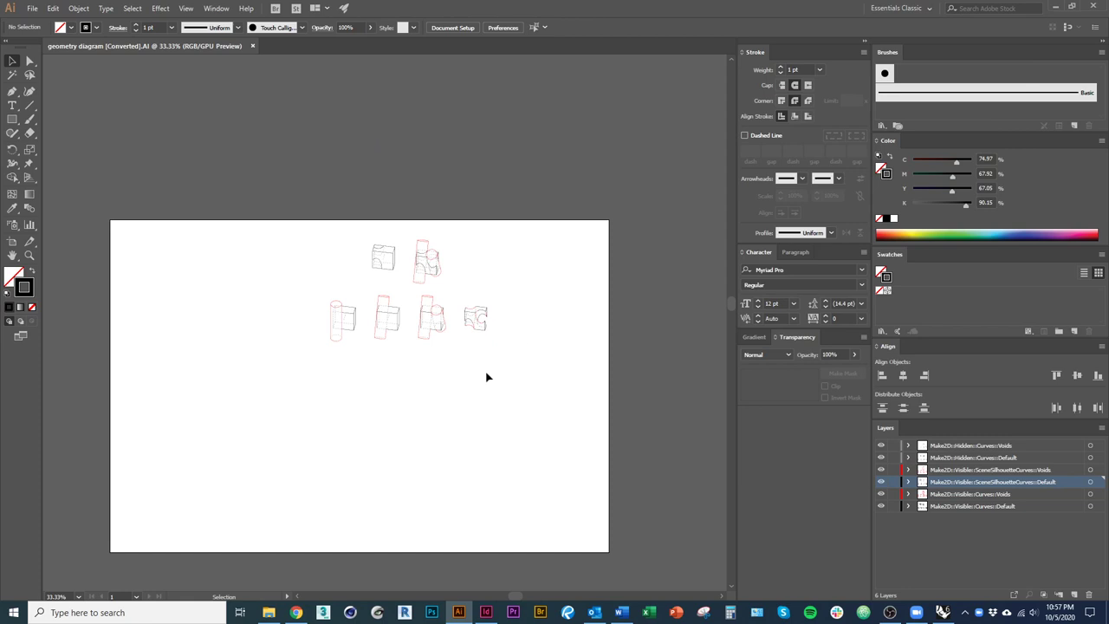
Try a heavier stroke on the top front edge of the first study's box, return it to 1 pt and deselect it.
left_click_drag(474, 376, 523, 391)
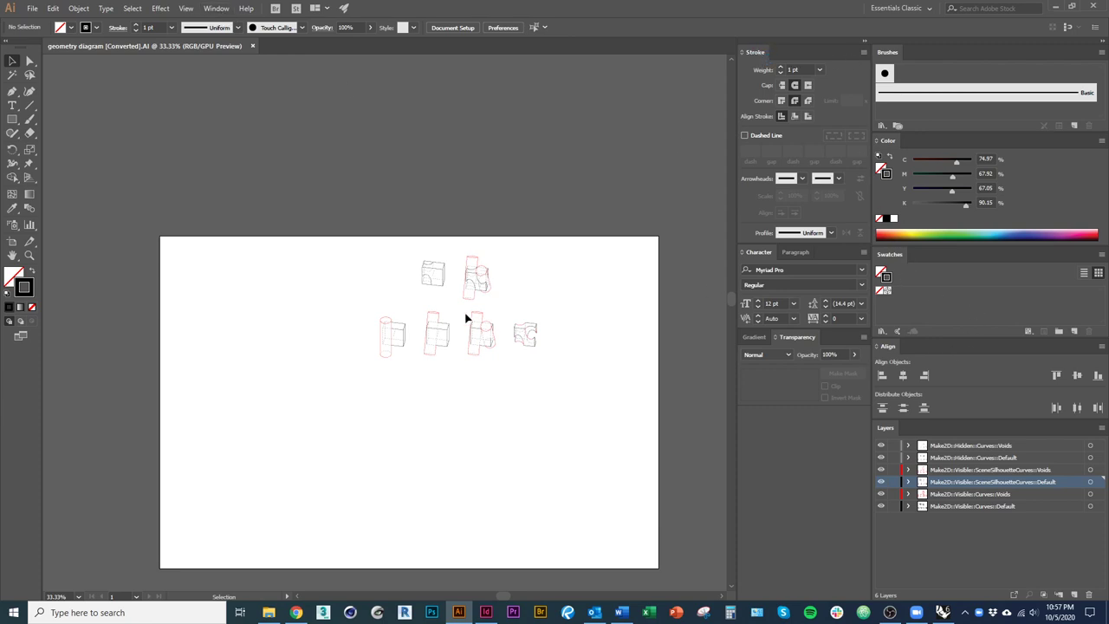
scroll(465, 318, "up", 2)
scroll(408, 441, "up", 5)
left_click(400, 367)
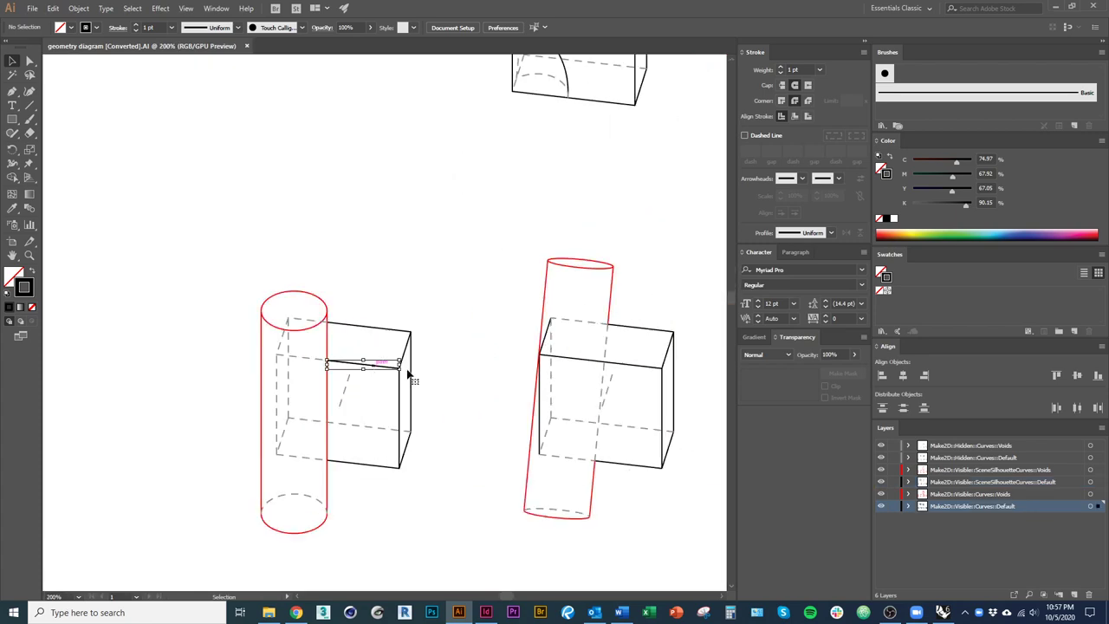
left_click(780, 65)
left_click(780, 66)
left_click(780, 65)
left_click(780, 66)
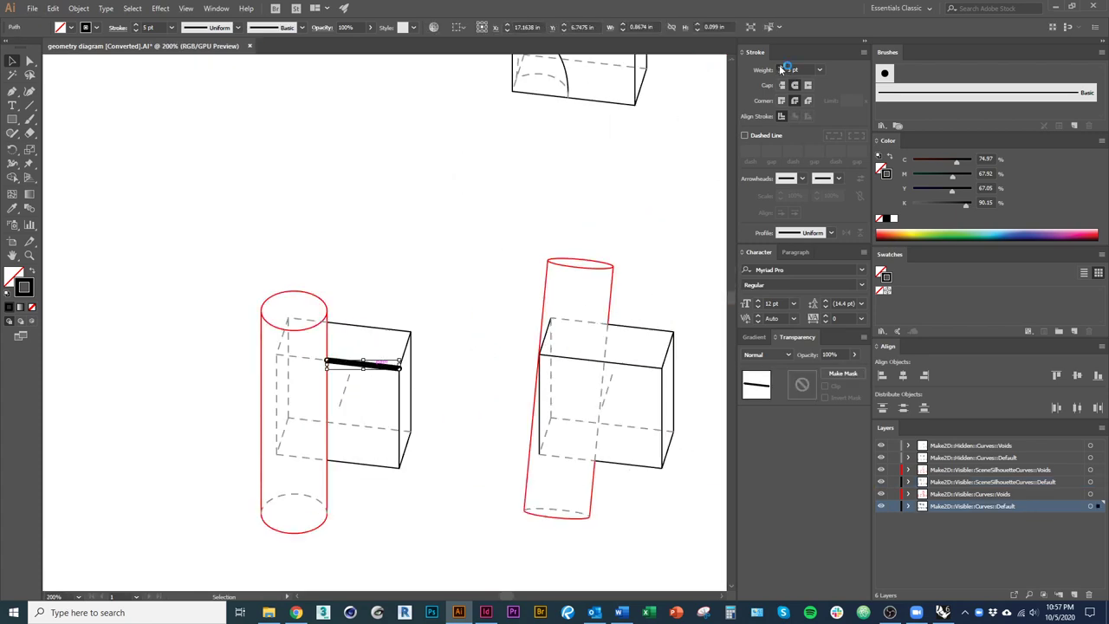
left_click(781, 67)
left_click(781, 74)
left_click(780, 74)
left_click(780, 73)
left_click(781, 74)
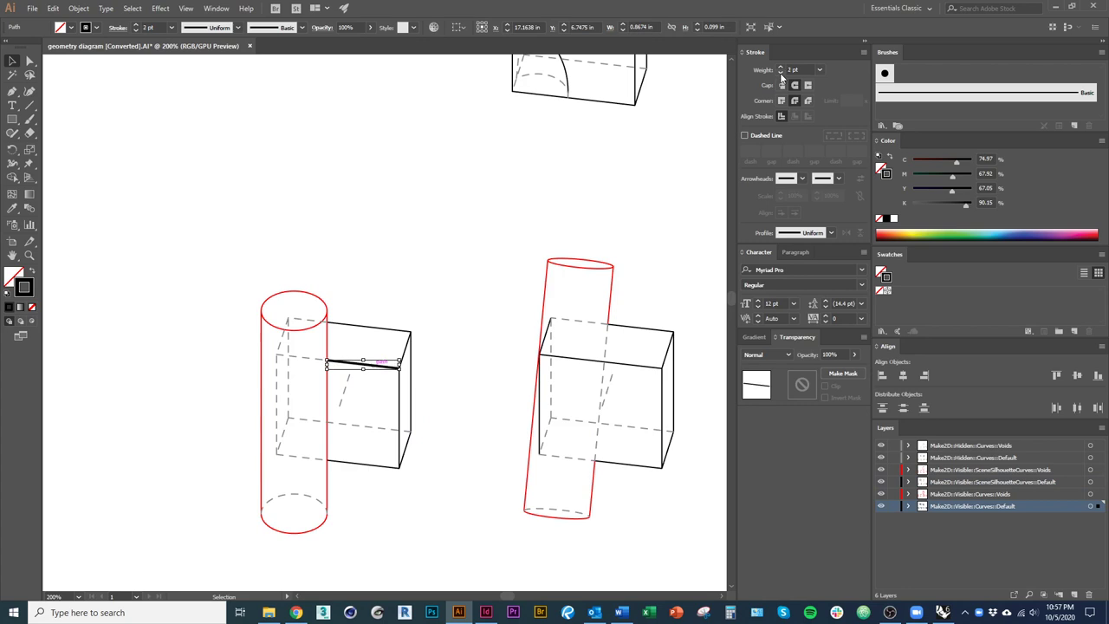
left_click(780, 74)
left_click(332, 401)
left_click(332, 401)
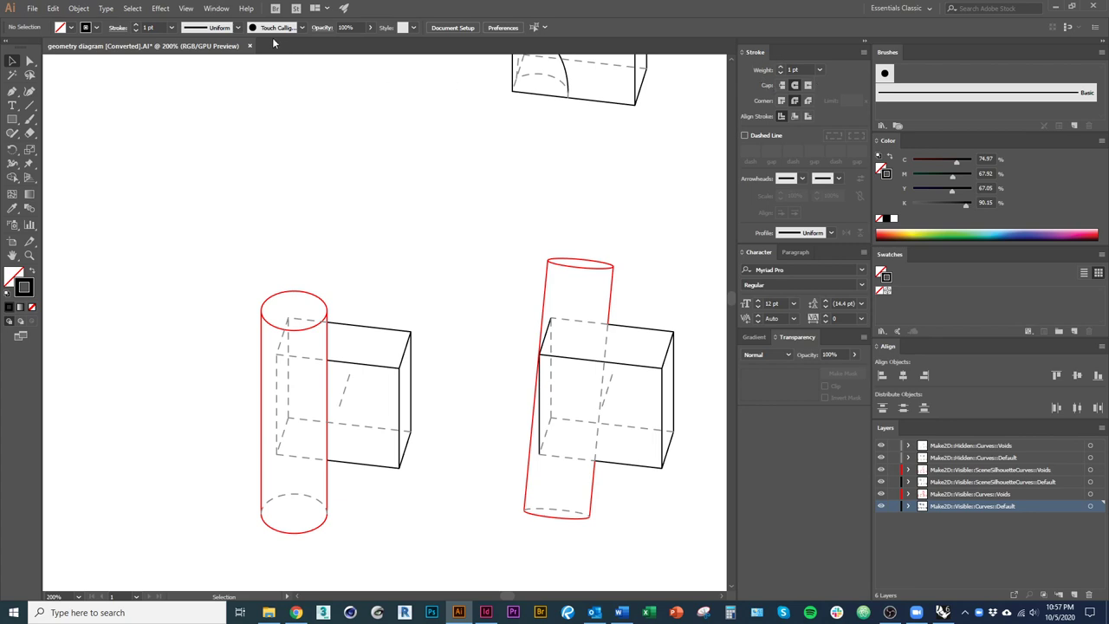
Look through the list of panels that can be shown in the workspace.
left_click(217, 8)
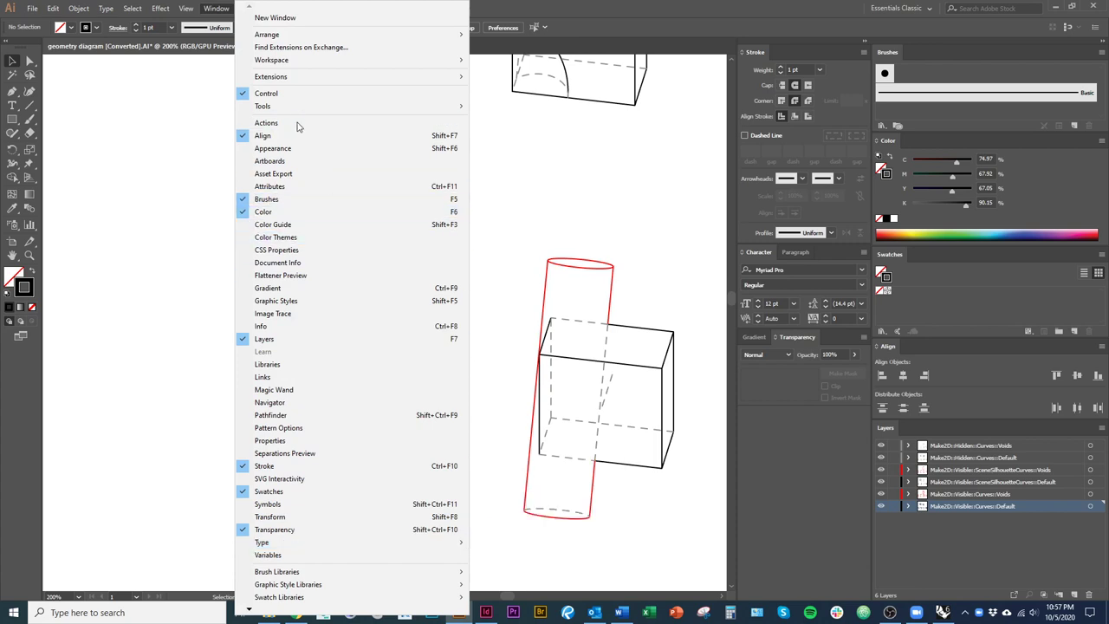
left_click(91, 322)
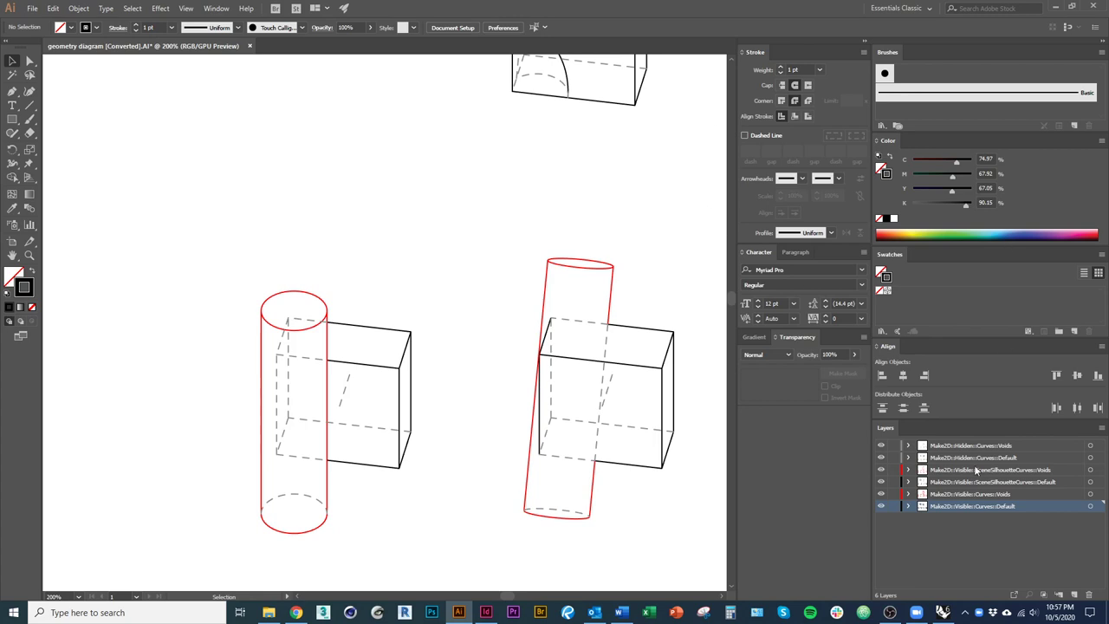
left_click(215, 8)
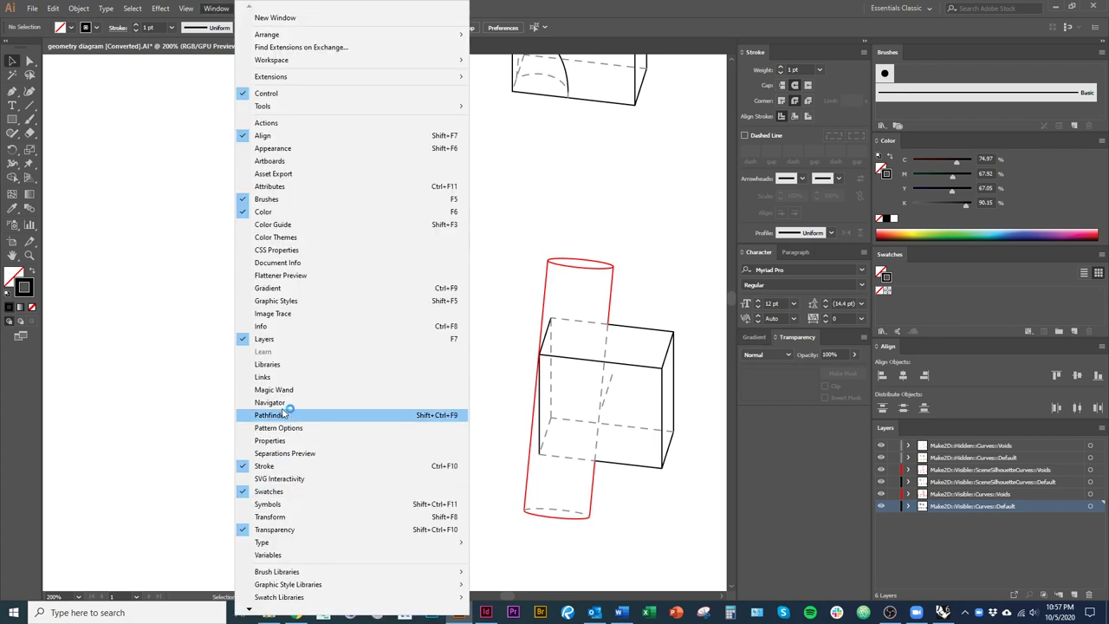
left_click(111, 296)
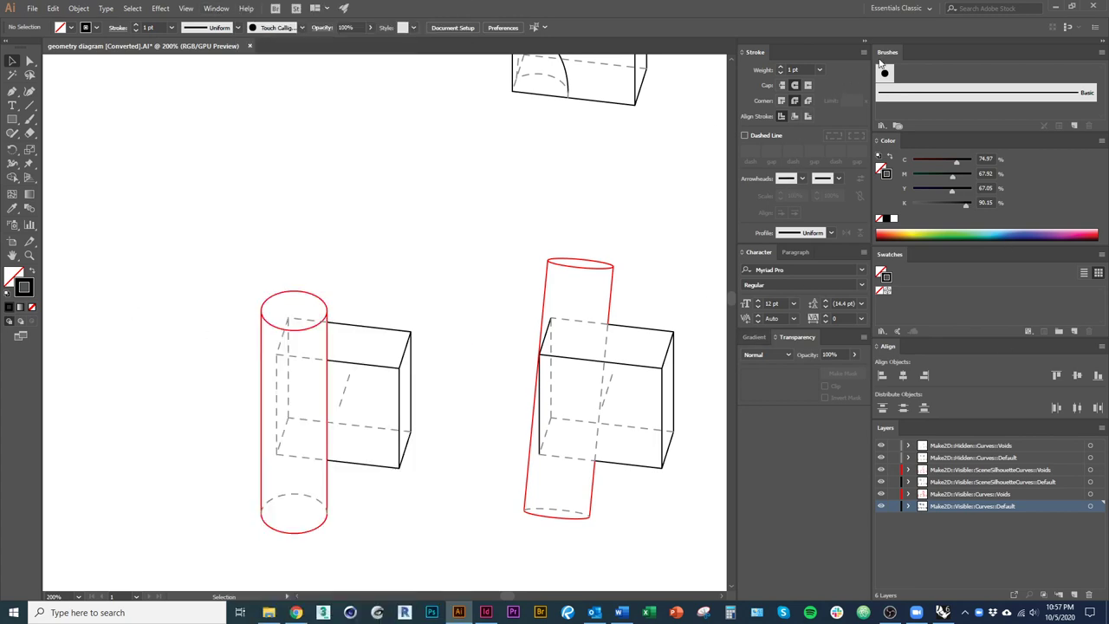
Cycle the Stroke settings between compact and full display, trying a heavier weight while nothing is selected.
double_click(752, 50)
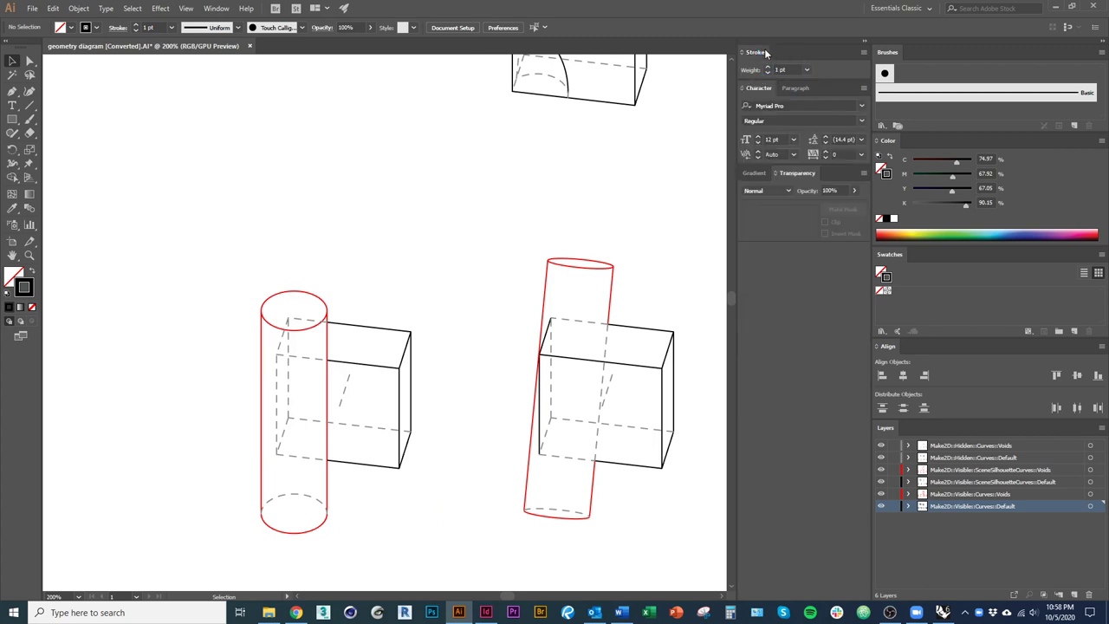
left_click(767, 52)
left_click(760, 52)
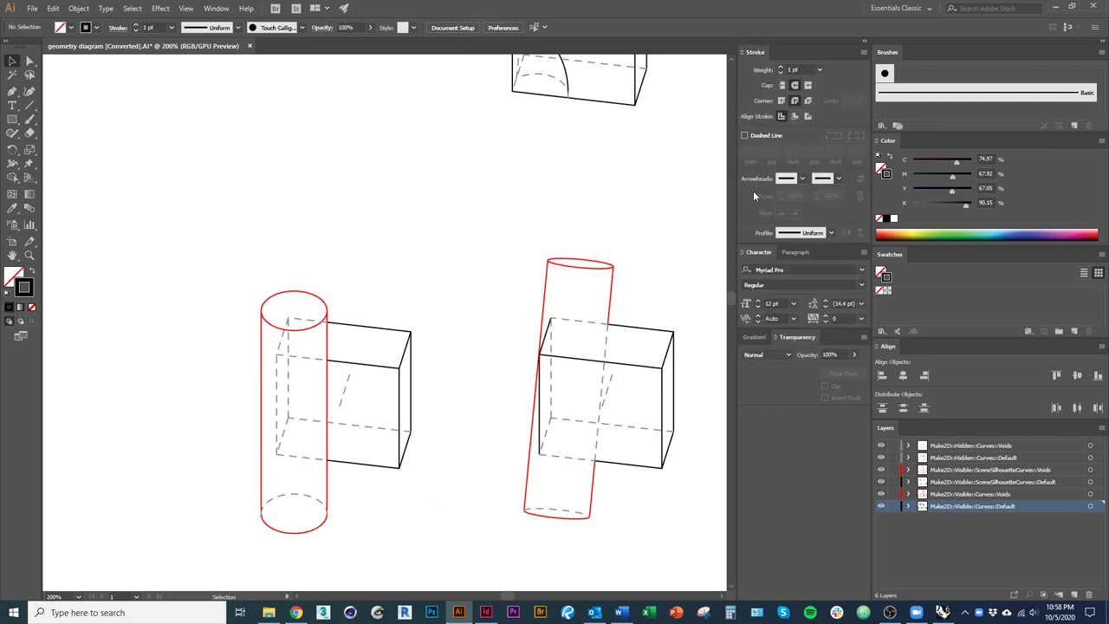
left_click(759, 53)
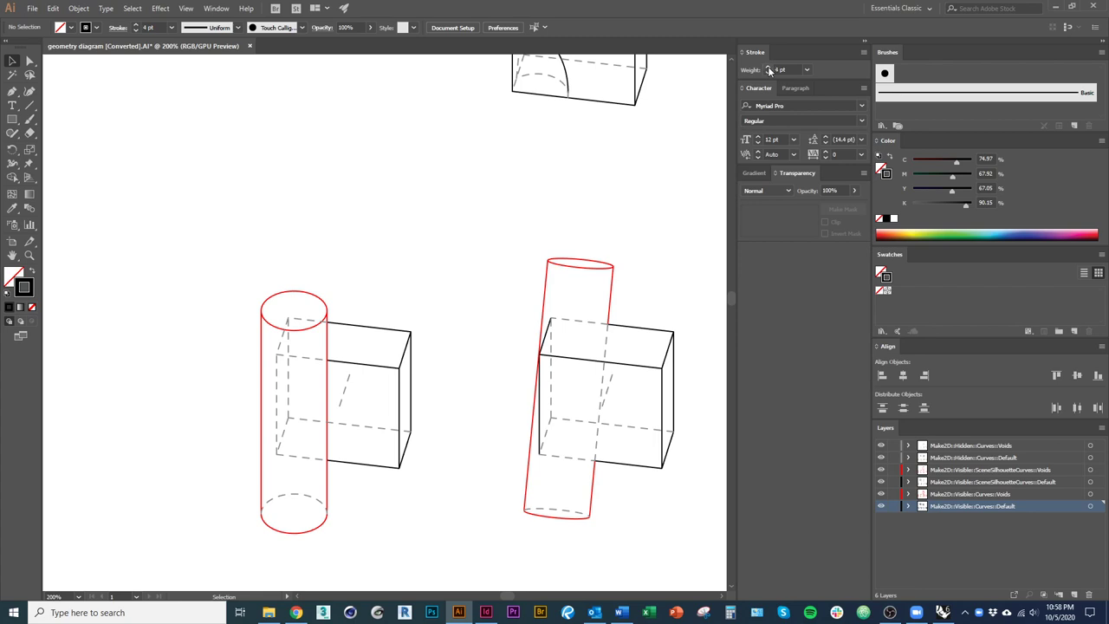
left_click(768, 68)
left_click(760, 54)
left_click(759, 52)
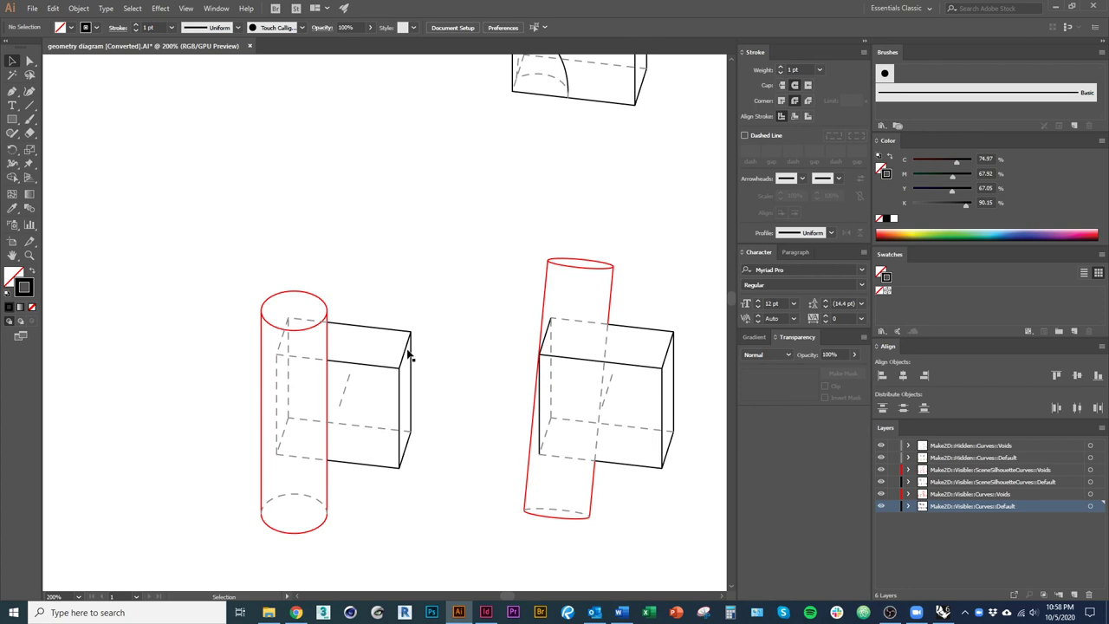
Examine the layout and spacing of all the box-and-cylinder studies across the artboard.
scroll(401, 353, "down", 2)
left_click_drag(440, 292, 242, 298)
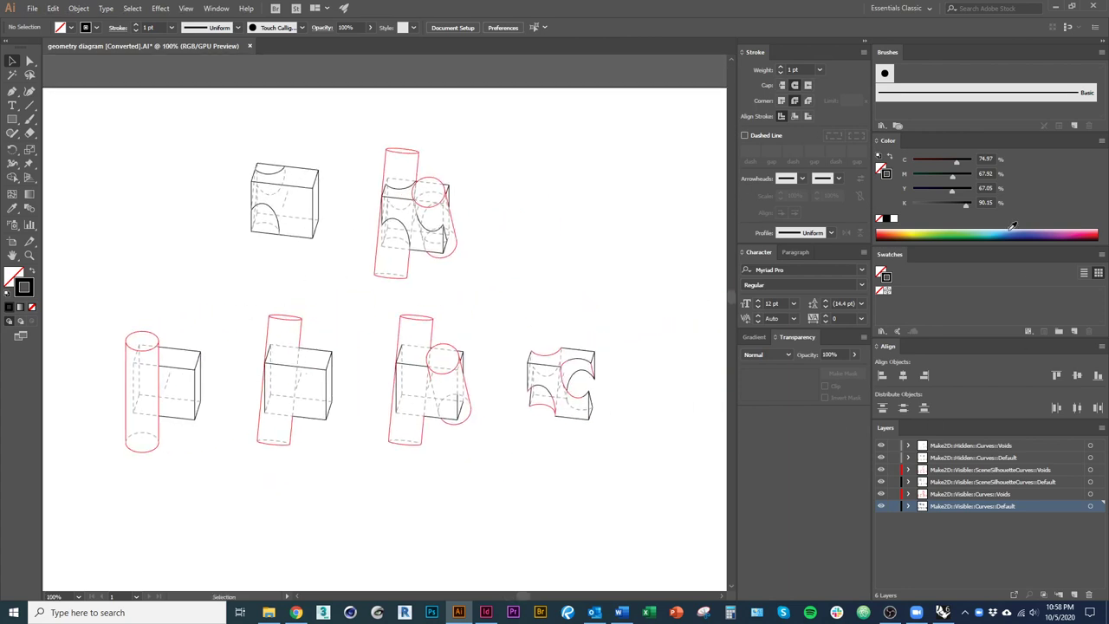
scroll(502, 388, "down", 1)
left_click_drag(425, 446, 451, 348)
scroll(438, 361, "down", 1)
left_click_drag(405, 402, 421, 420)
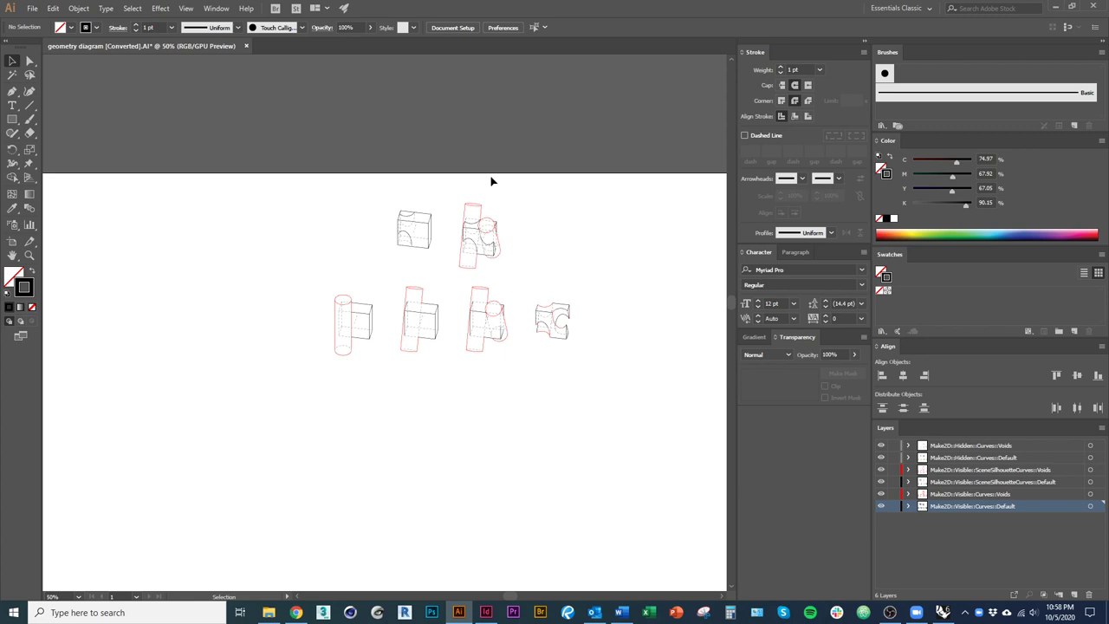
key("a")
scroll(405, 321, "down", 3)
scroll(398, 317, "down", 2)
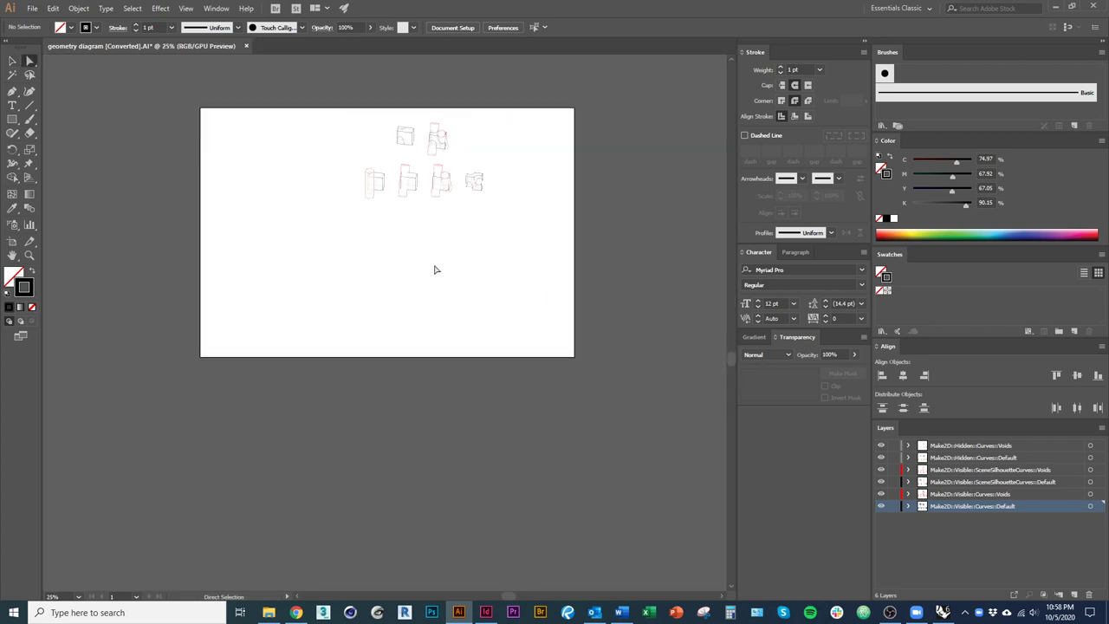
left_click_drag(420, 258, 458, 414)
scroll(459, 415, "up", 1)
scroll(454, 399, "up", 1)
scroll(446, 381, "up", 3)
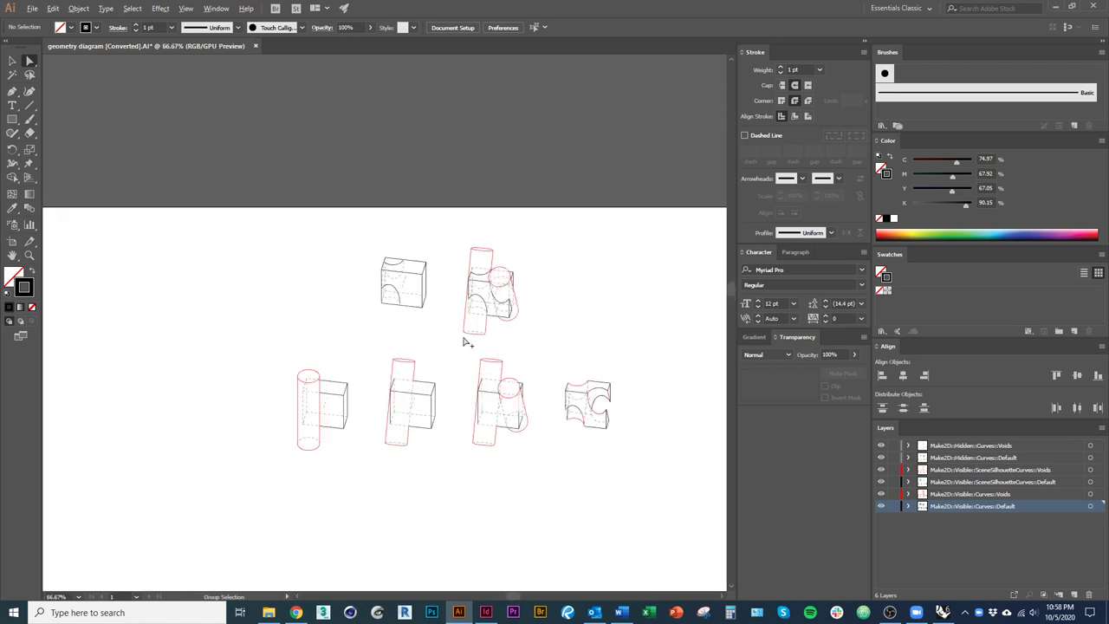
Show the rulers along the edges of the geometry diagram document.
scroll(438, 355, "down", 1)
scroll(391, 309, "down", 1)
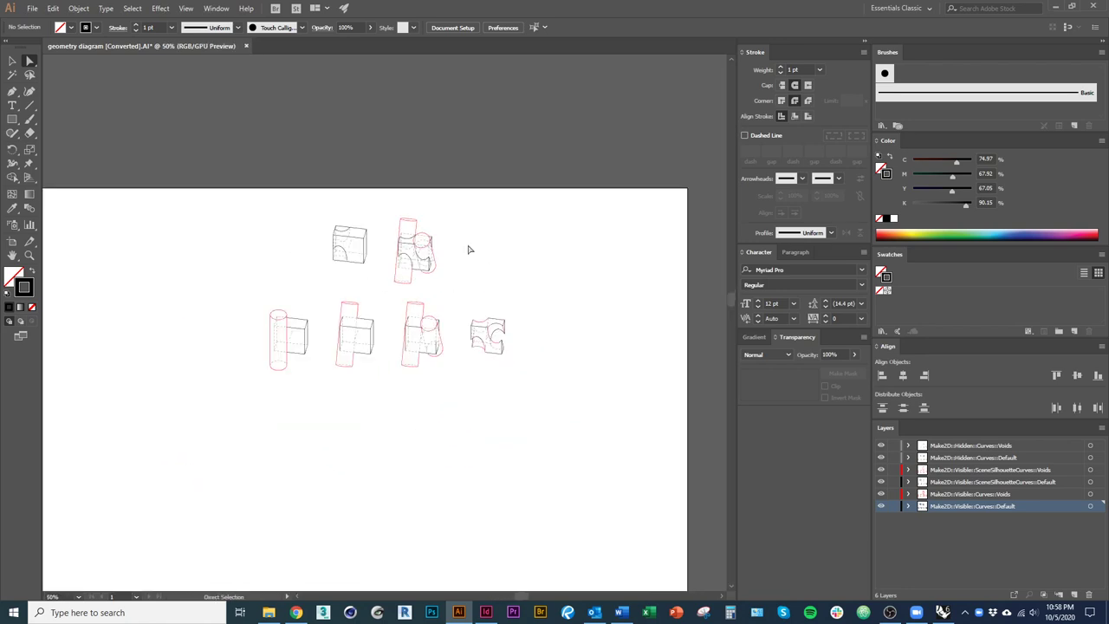
left_click_drag(364, 421, 453, 356)
scroll(459, 344, "down", 1)
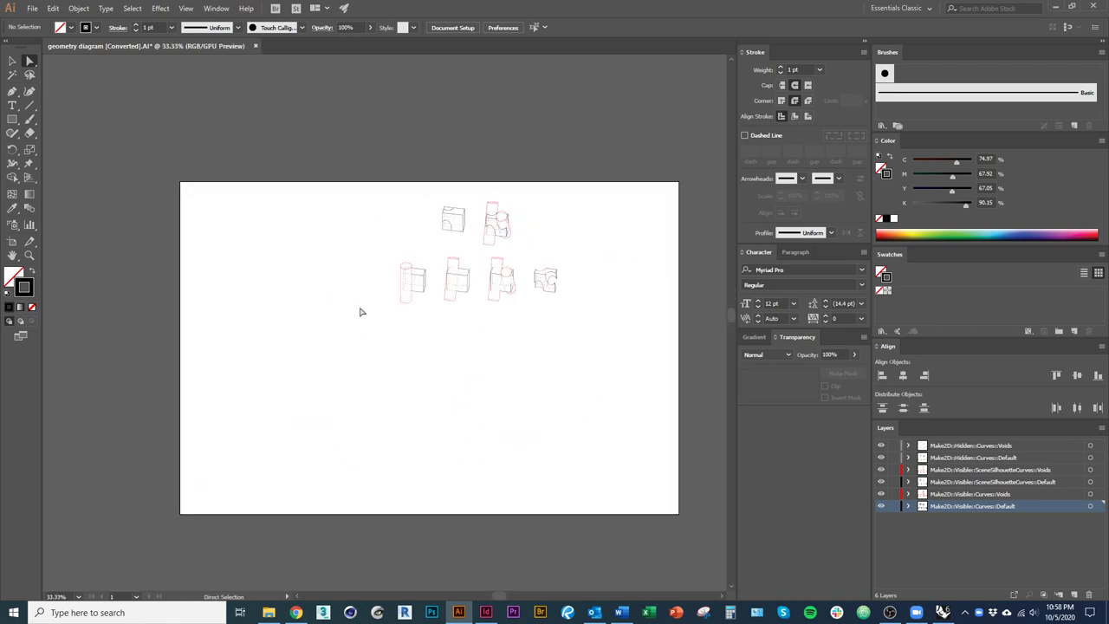
key("v")
left_click(185, 8)
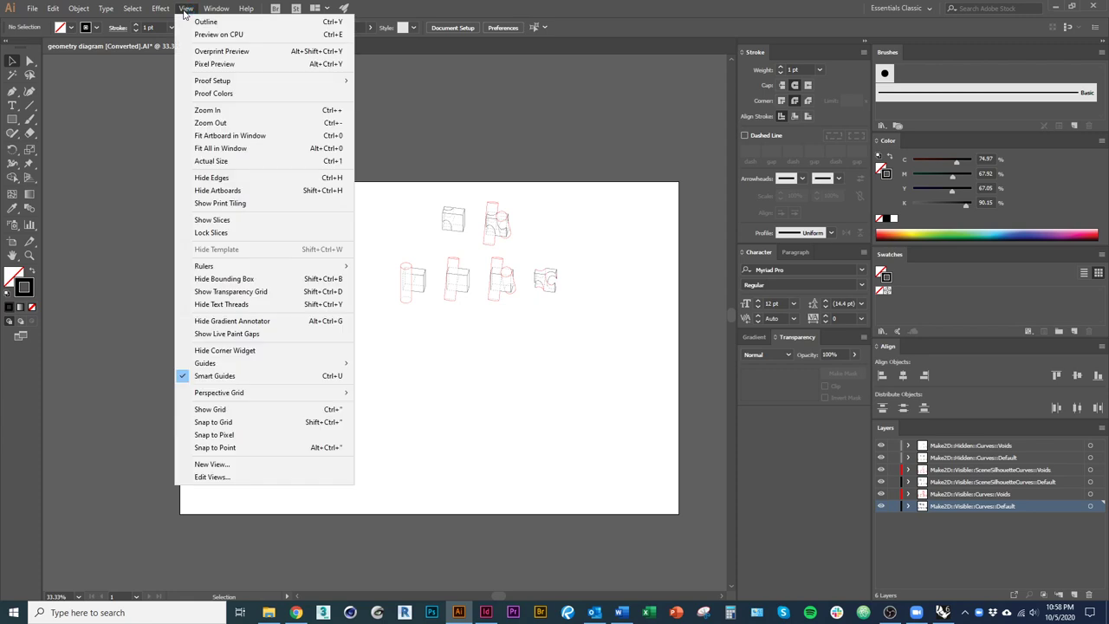
mouse_move(225, 10)
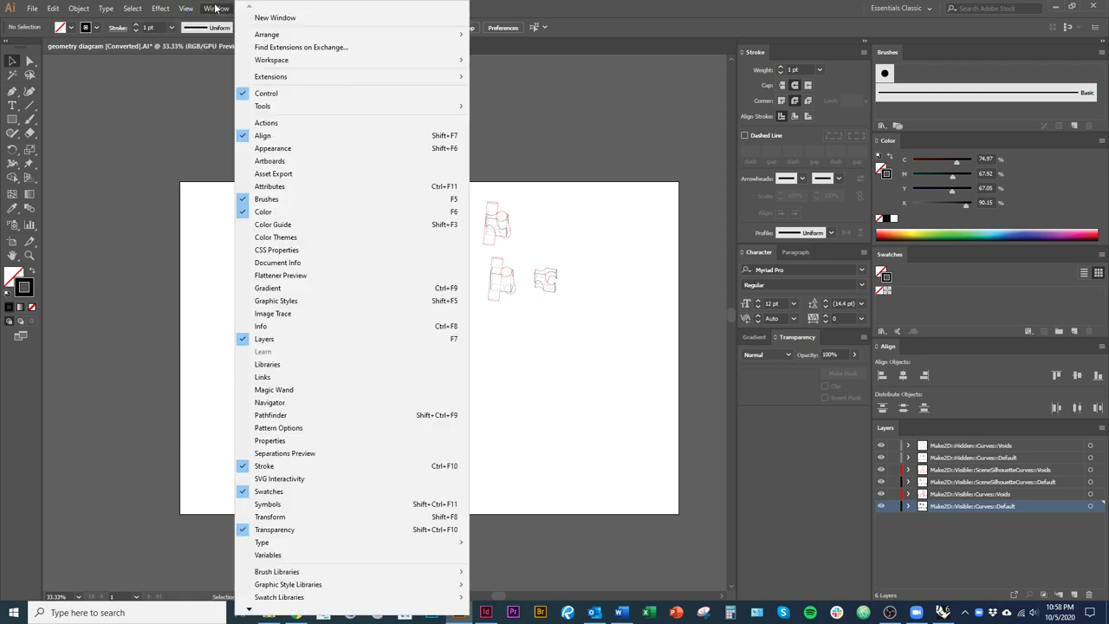
mouse_move(180, 10)
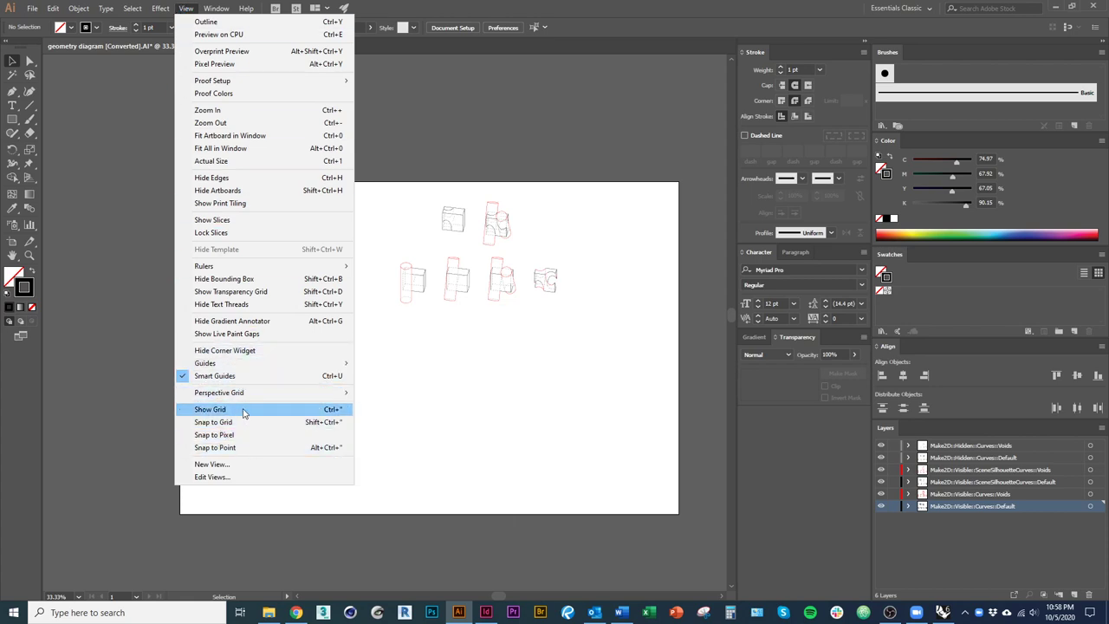
mouse_move(240, 399)
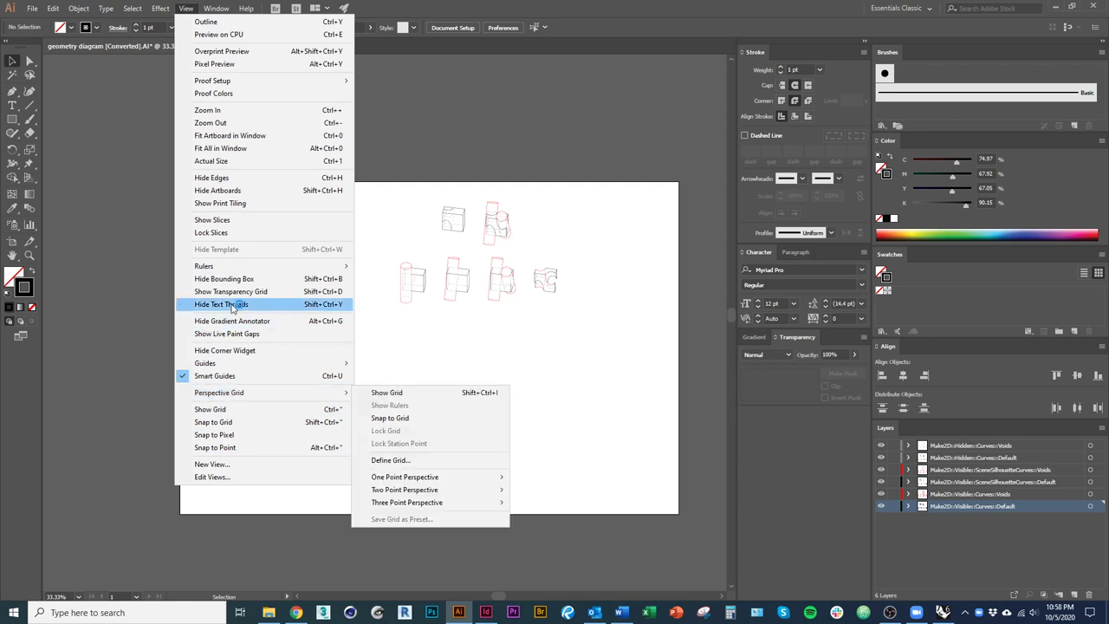
mouse_move(213, 270)
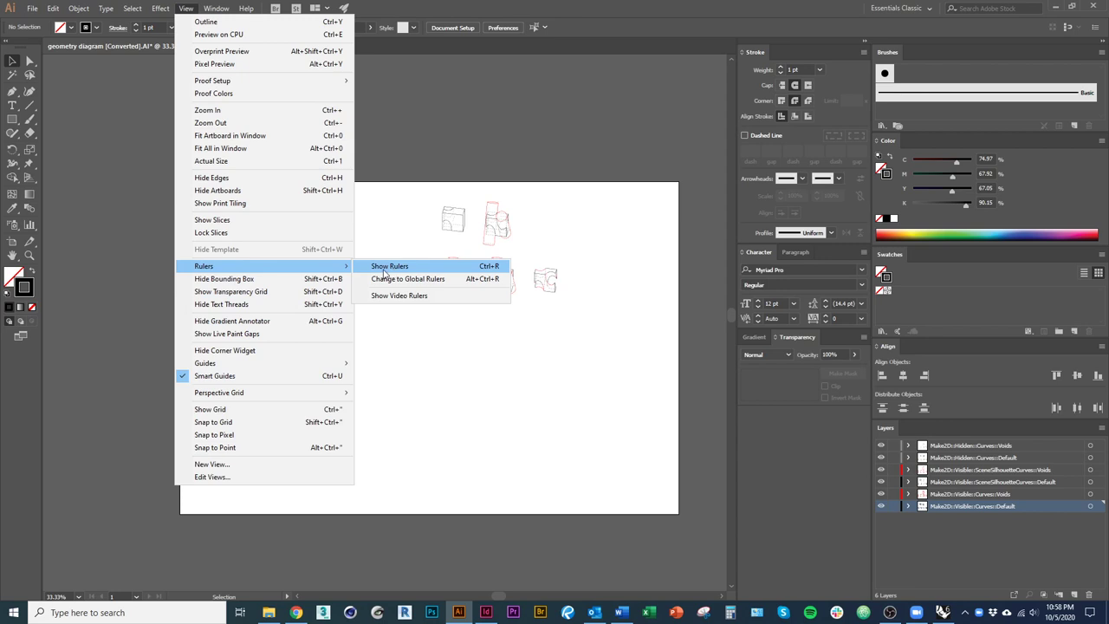
left_click(455, 423)
key("ctrl+r")
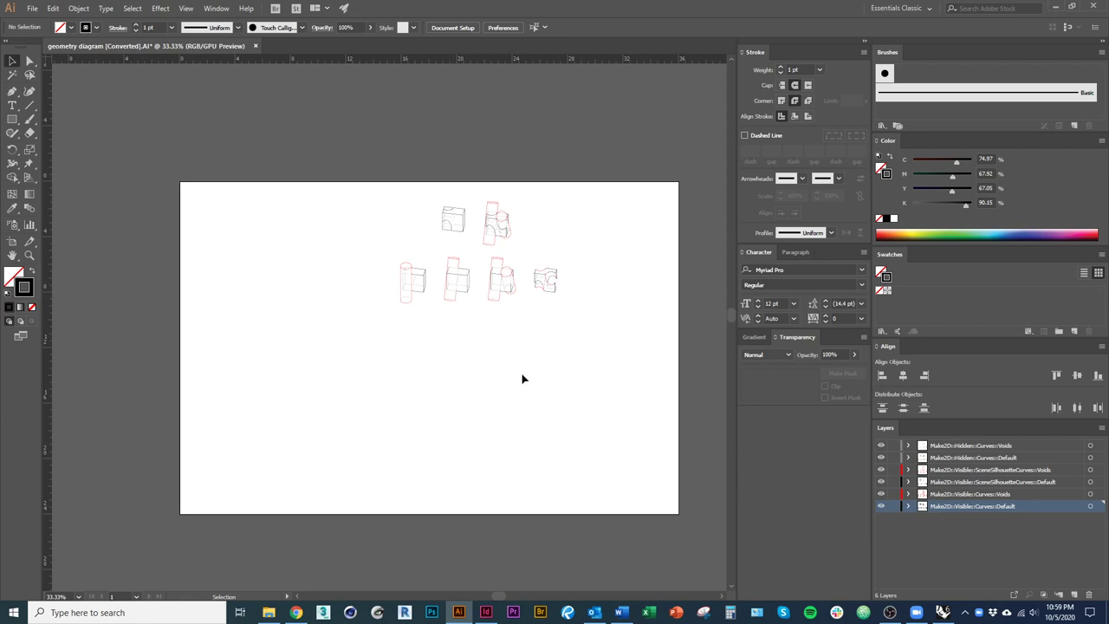
Check which measurement unit the horizontal and vertical rulers are set to, leaving the choice as it is.
scroll(642, 186, "up", 1)
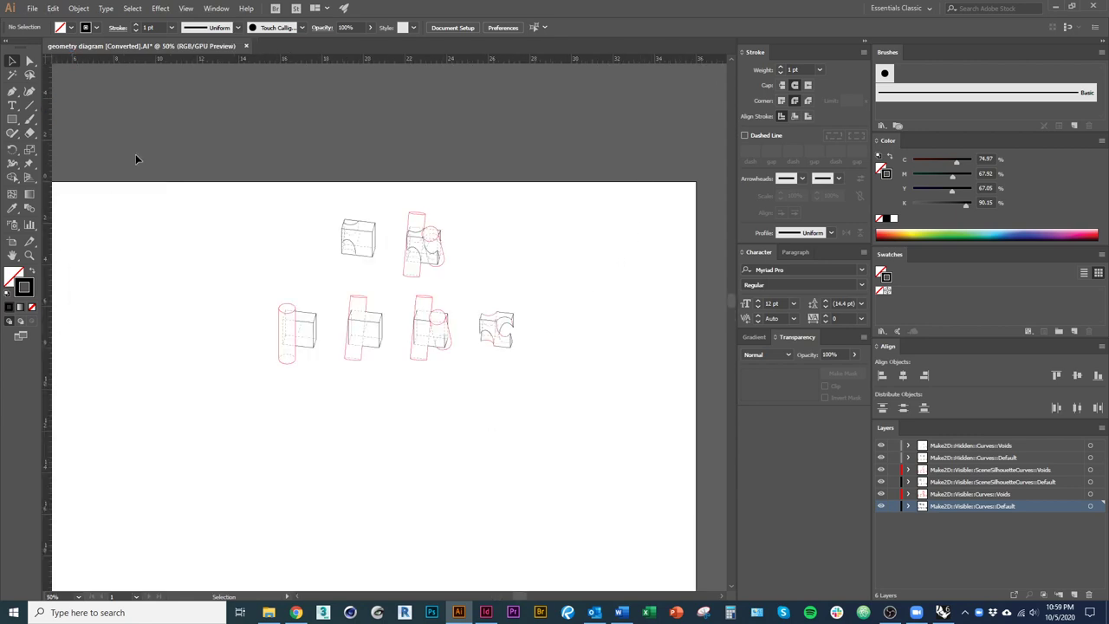
right_click(223, 59)
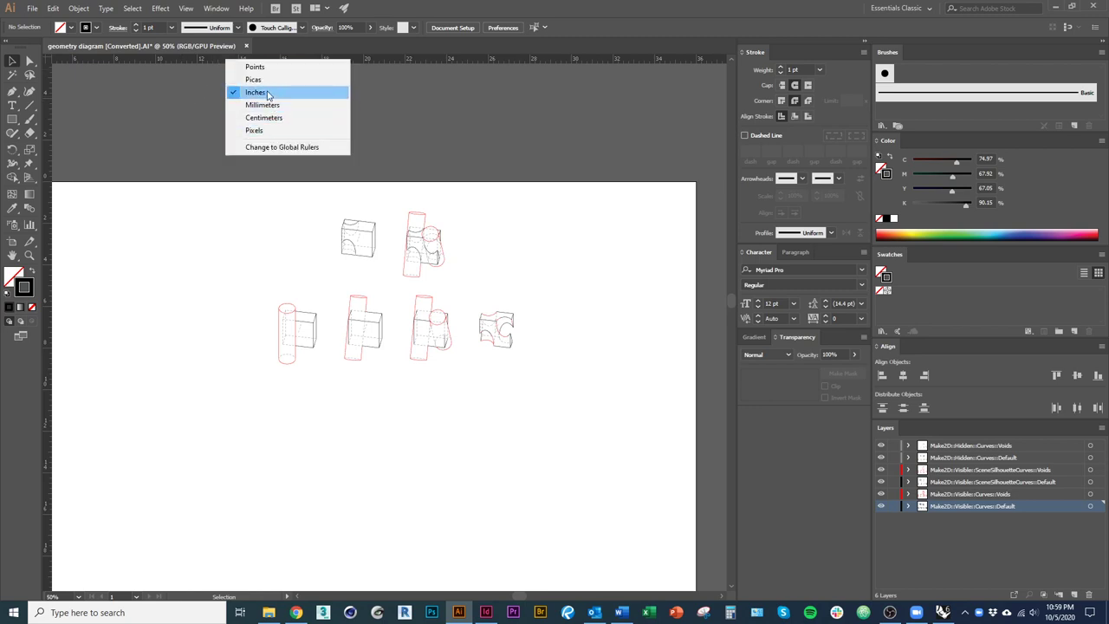
right_click(50, 279)
left_click(616, 161)
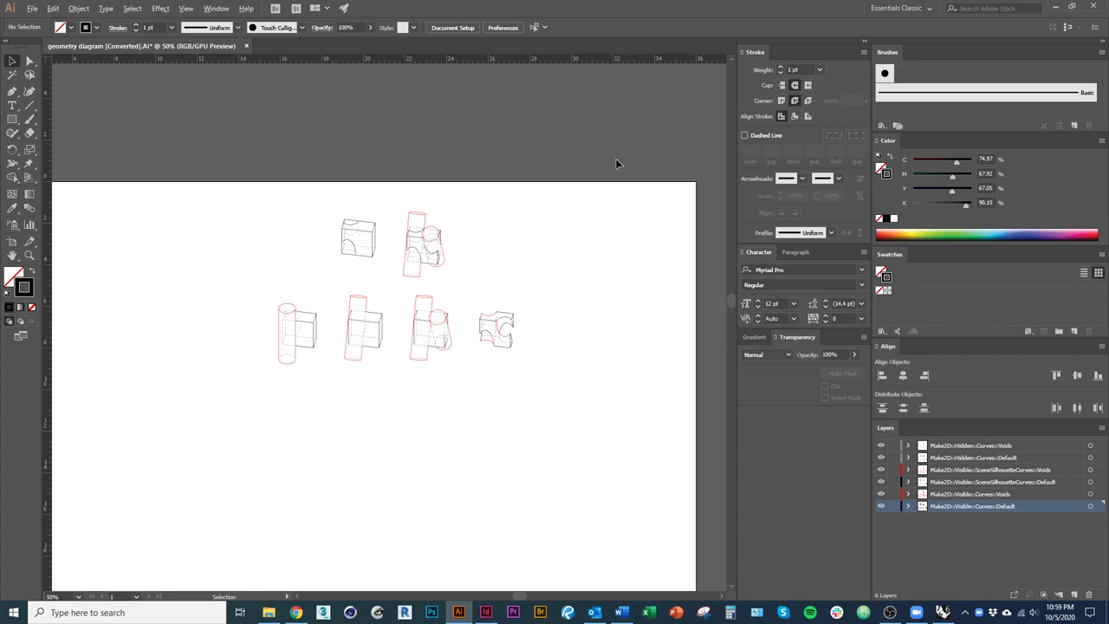
Open the Document Setup settings and start editing the document's artboards.
scroll(616, 160, "down", 1)
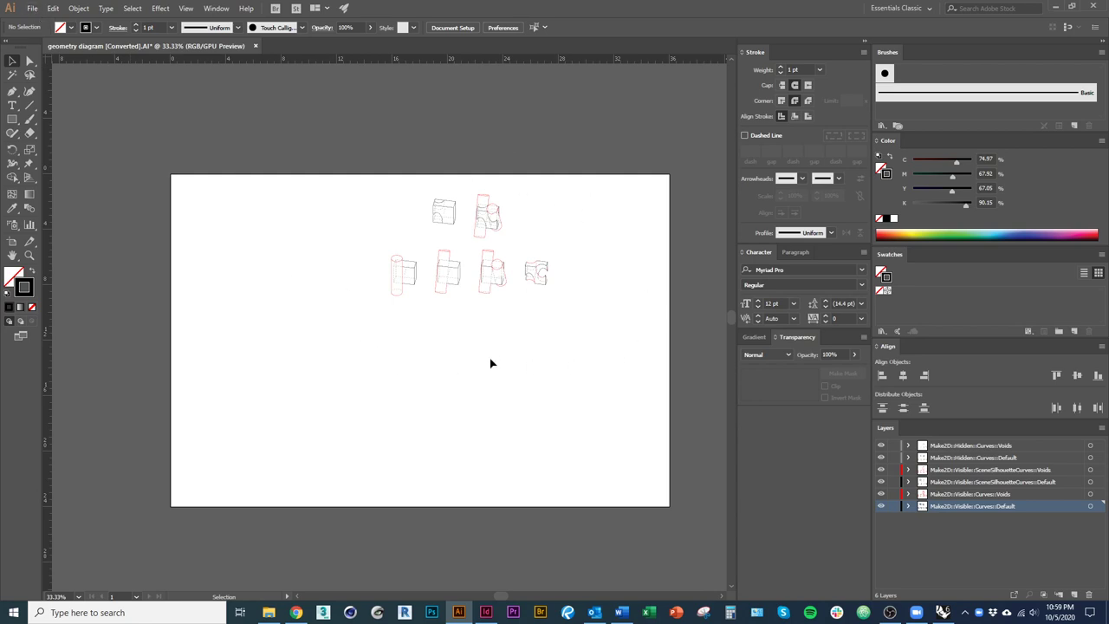
left_click(468, 29)
left_click(54, 9)
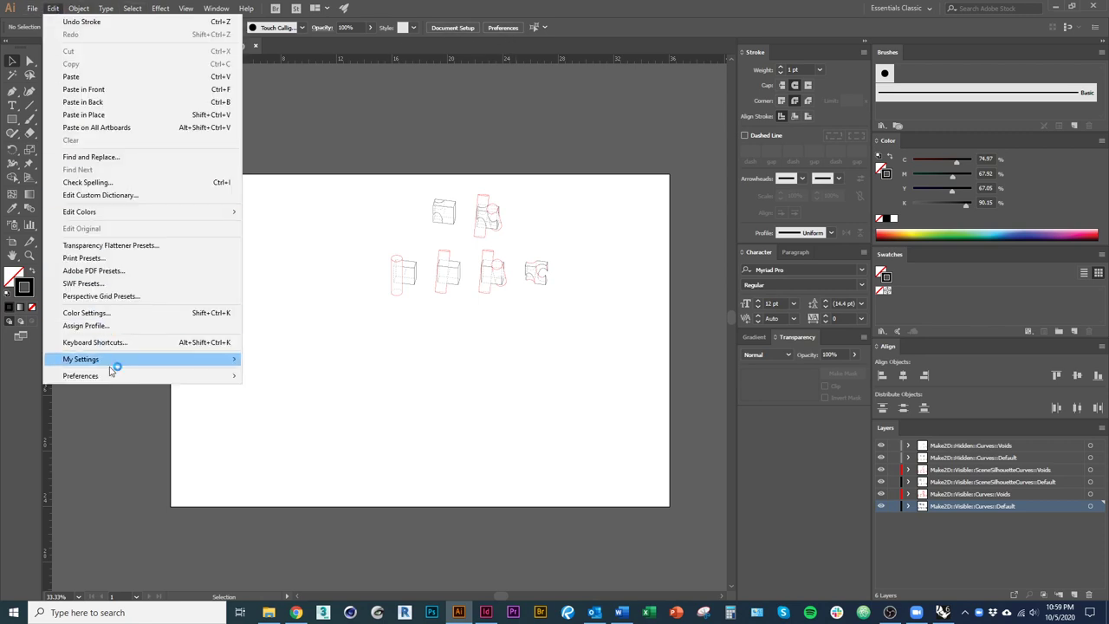
mouse_move(33, 9)
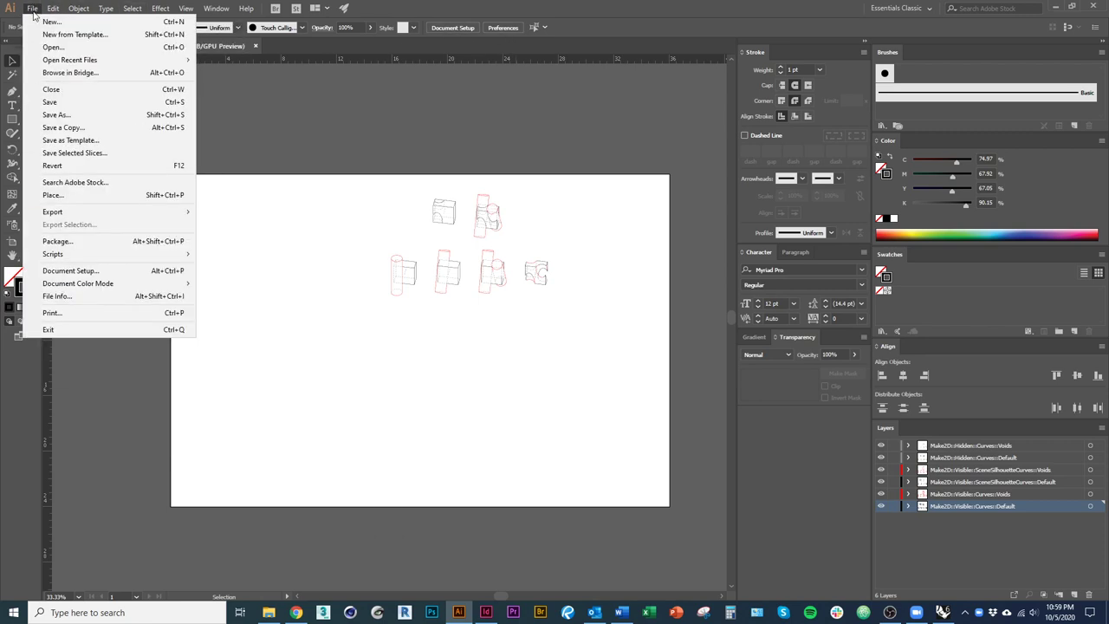
left_click(84, 270)
key("ctrl+alt+p")
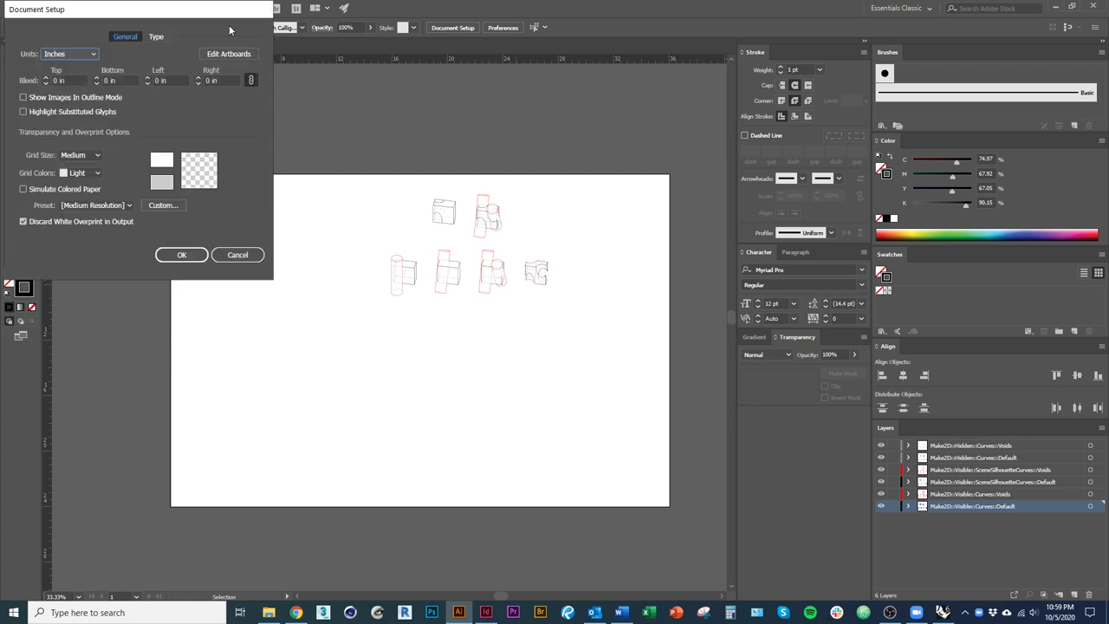
left_click_drag(208, 9, 305, 164)
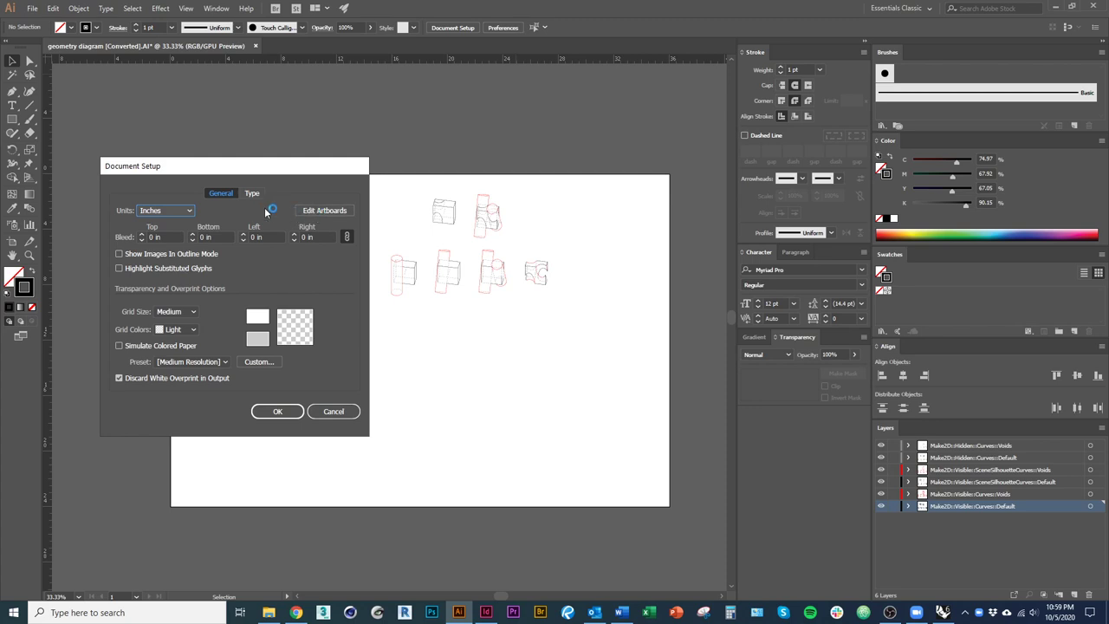
left_click(317, 212)
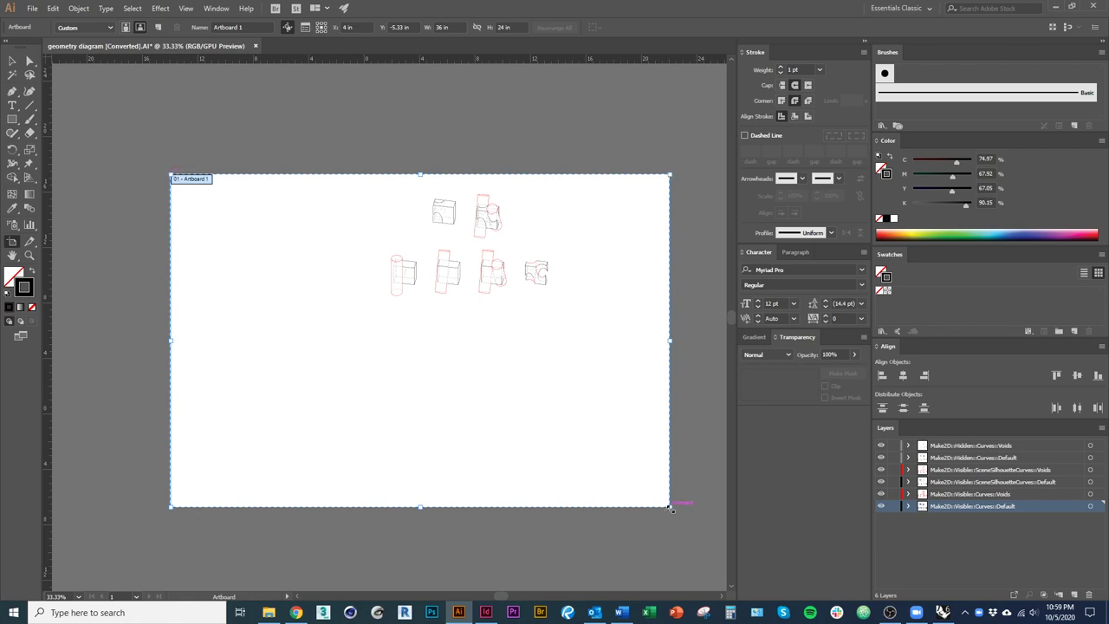
Resize the artboard to 17 in wide and 11 in high, and finish editing it.
left_click_drag(670, 510, 472, 326)
left_click(442, 27)
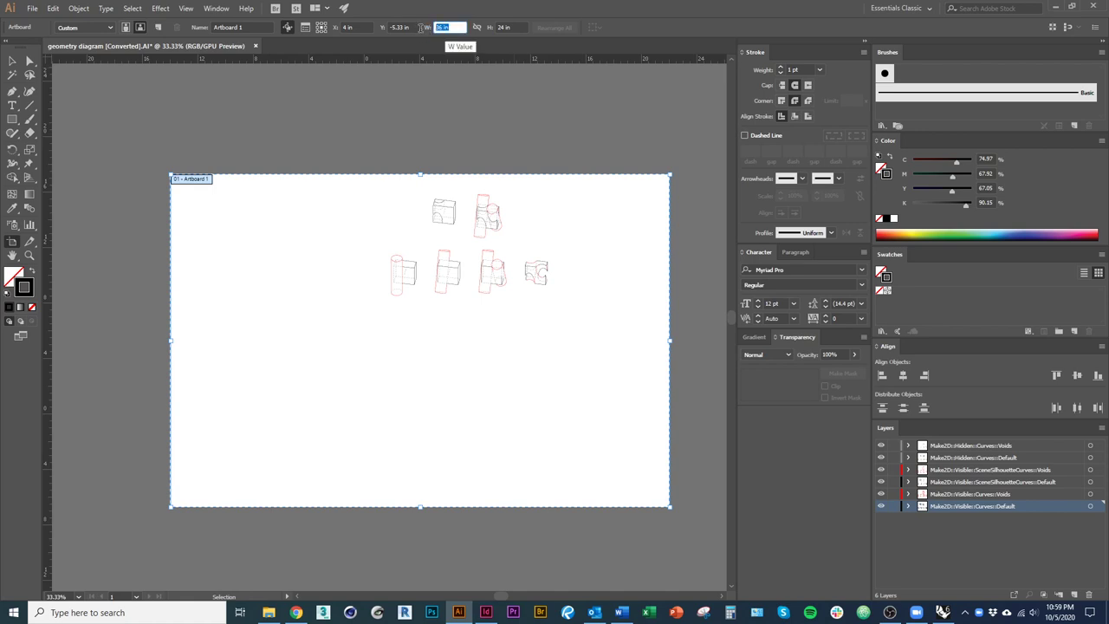
type("17")
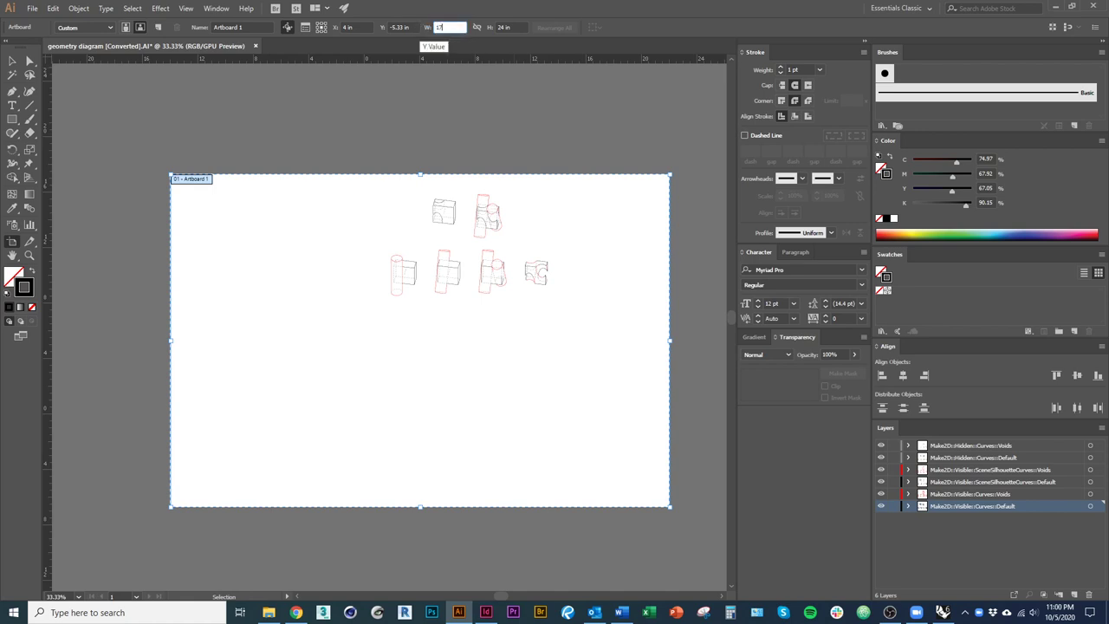
key("Tab")
type("11")
key("Tab")
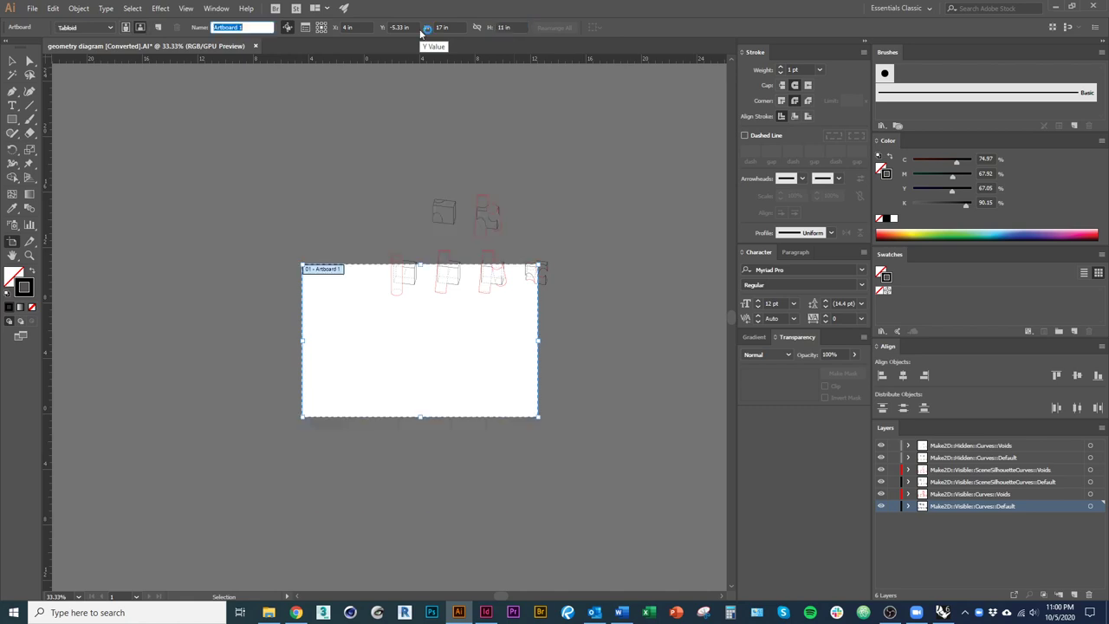
left_click(14, 64)
Move all the box-and-cylinder linework together onto the resized artboard, roughly centered, and deselect it.
scroll(414, 335, "up", 1)
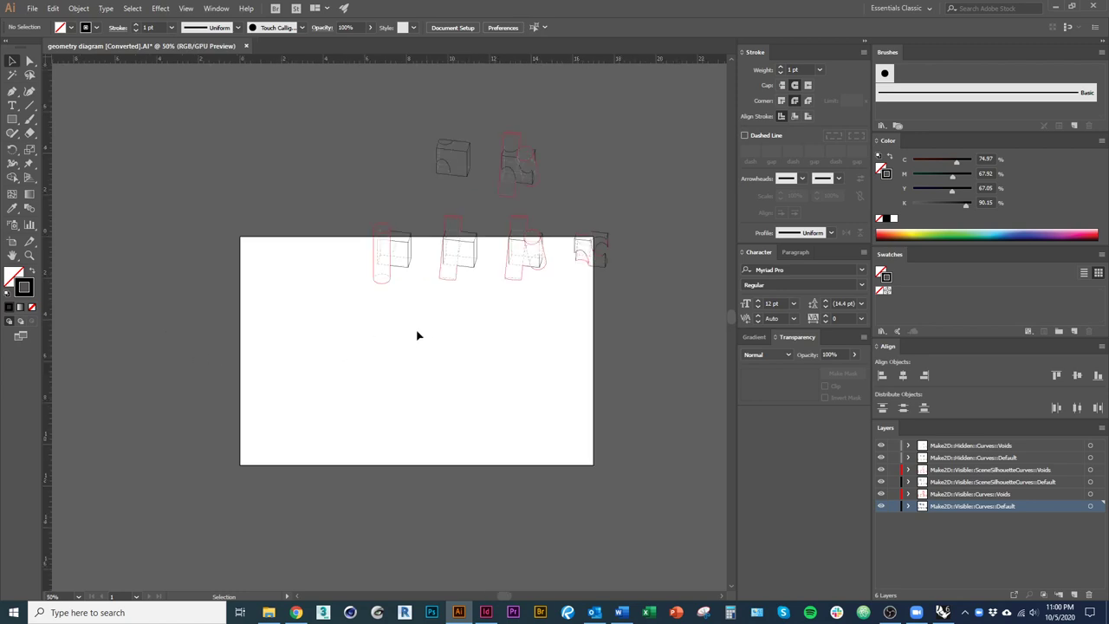
scroll(417, 336, "up", 3)
key("ctrl+a")
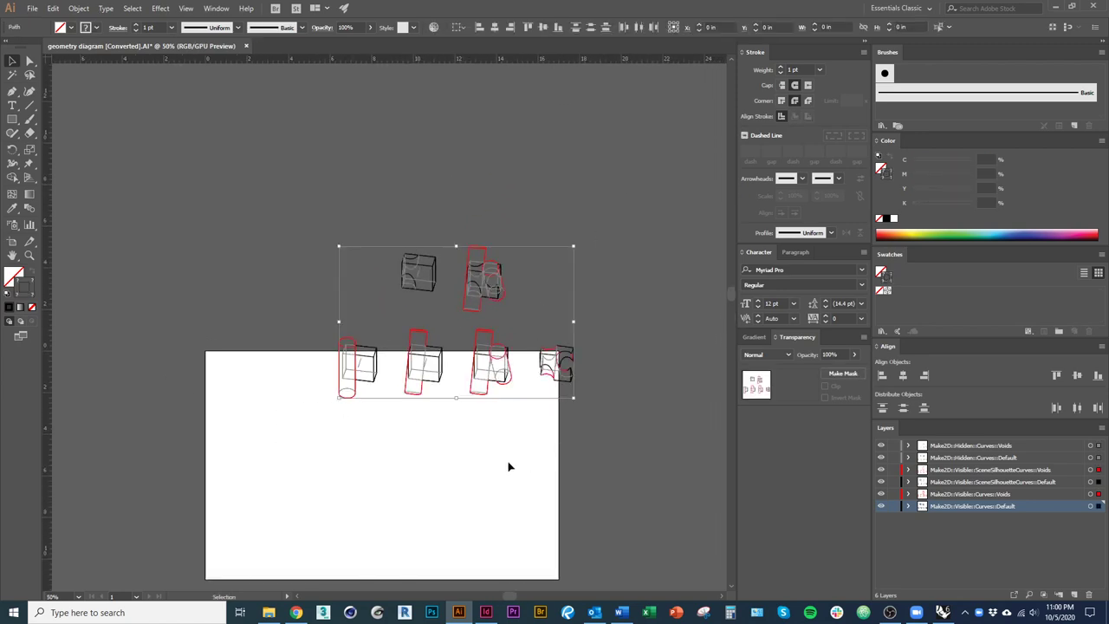
scroll(508, 407, "down", 2)
left_click_drag(502, 321, 463, 495)
left_click(425, 514)
scroll(416, 507, "up", 1)
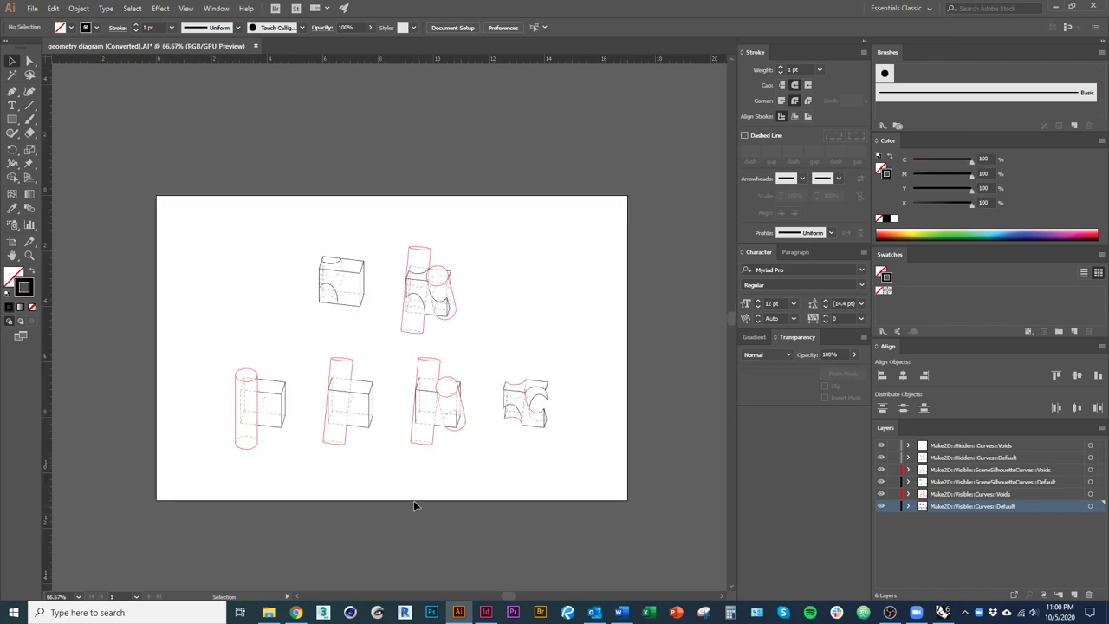
Switch to Rhino and export the selected Make2D linework as an Adobe Illustrator file named test, preserving the model scale.
scroll(416, 492, "down", 2)
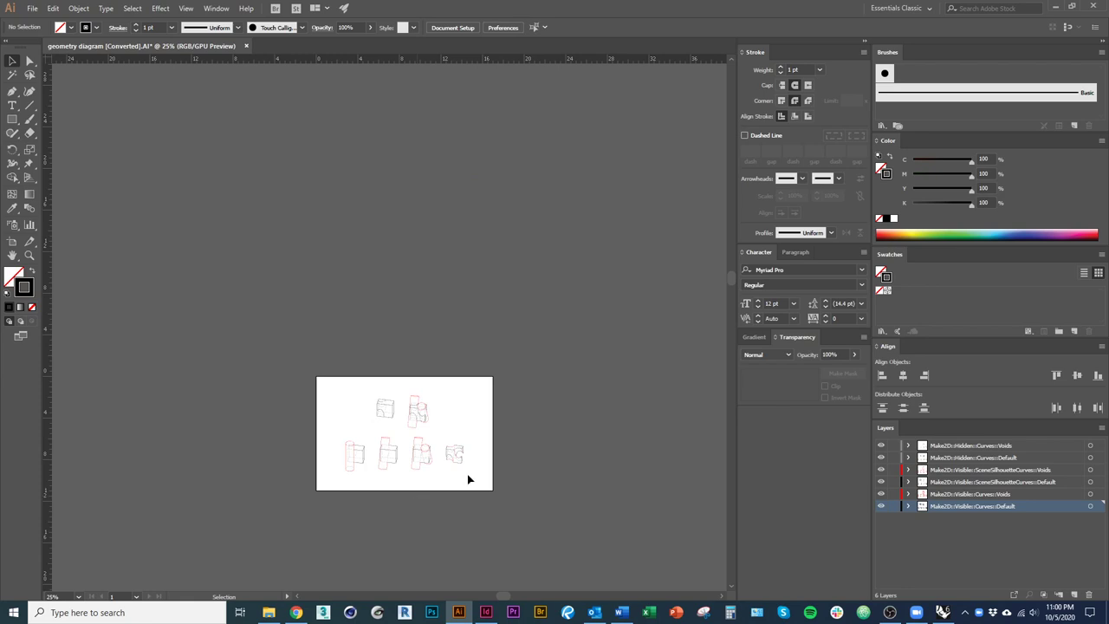
key("alt+Tab")
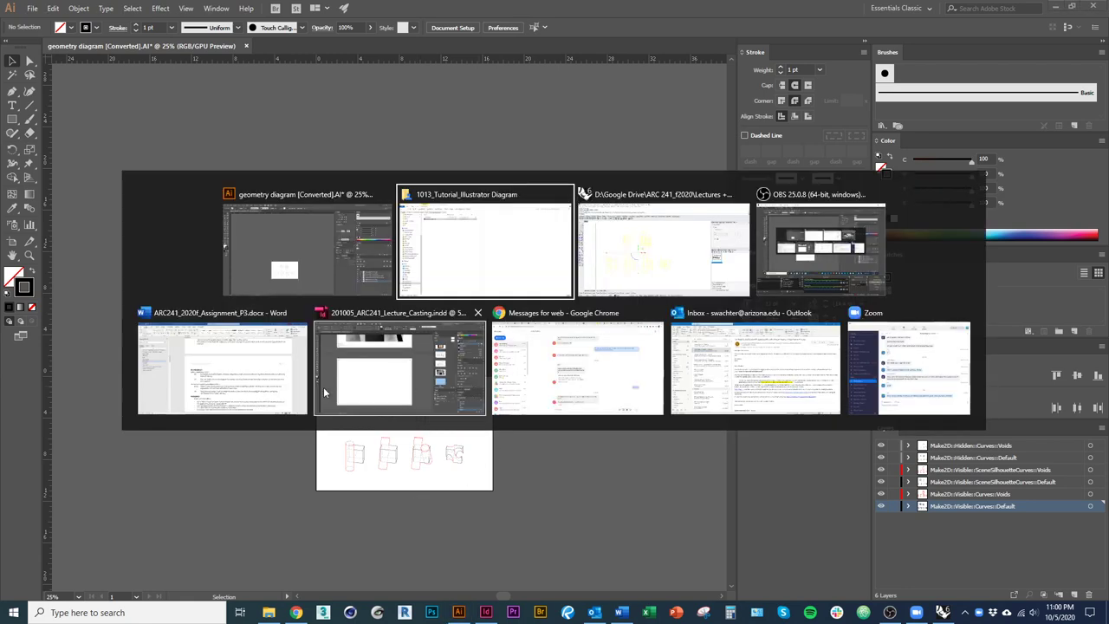
left_click(624, 243)
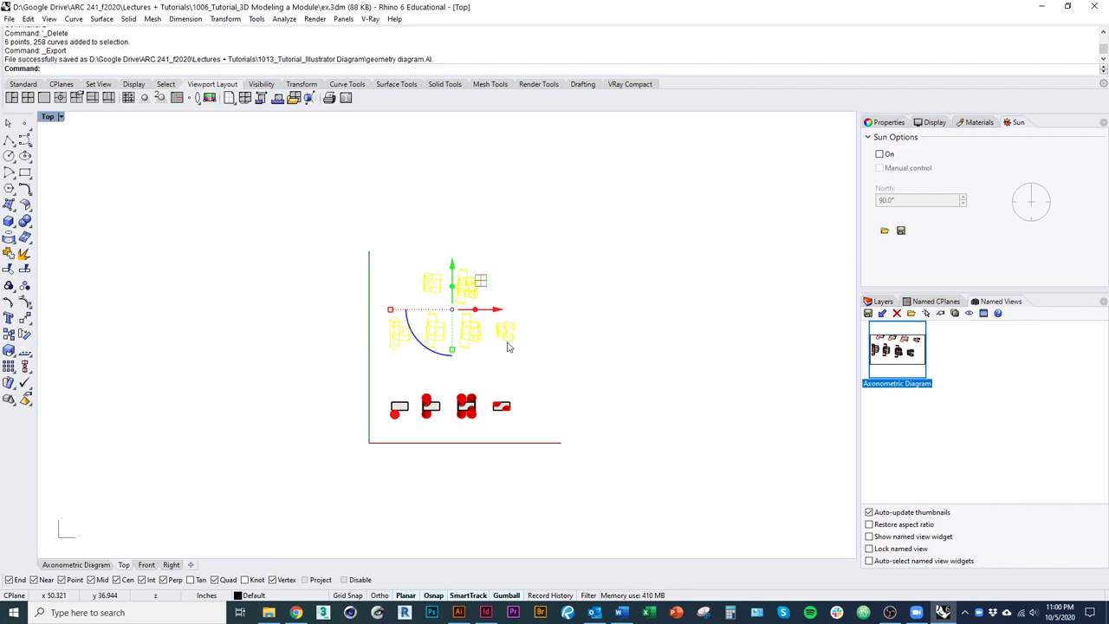
key("alt+f")
key("e")
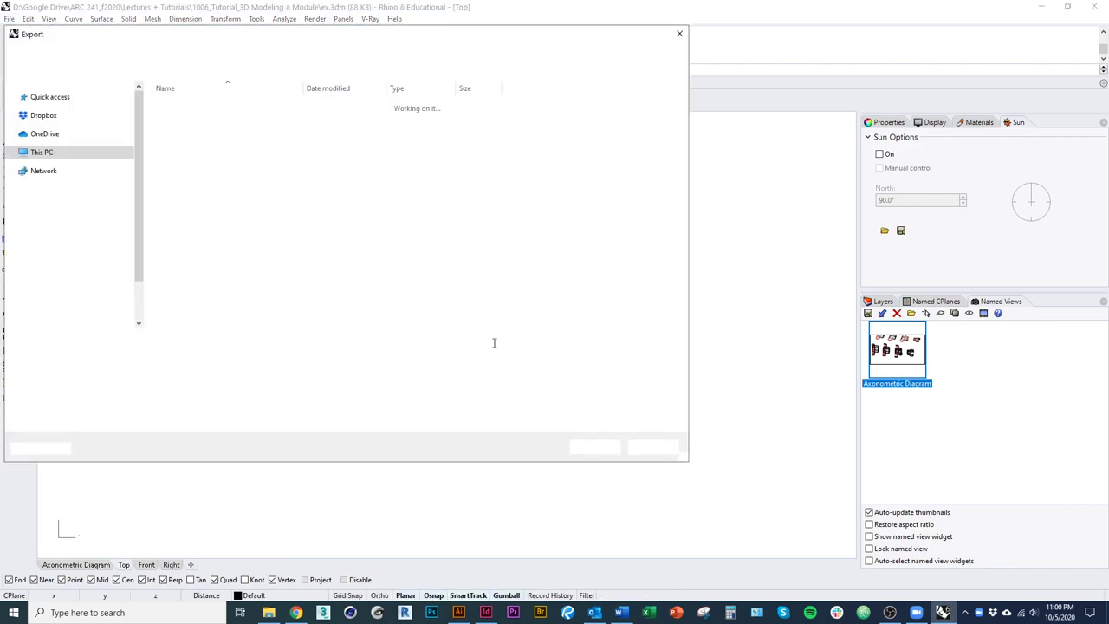
left_click(196, 105)
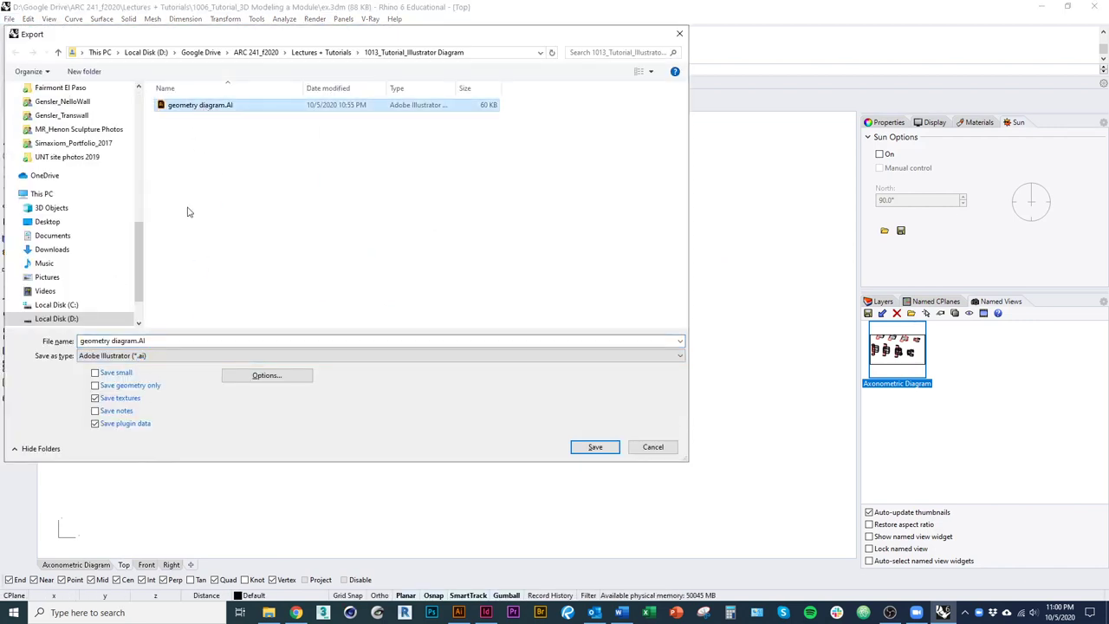
left_click(154, 340)
key("ctrl+a")
type("test")
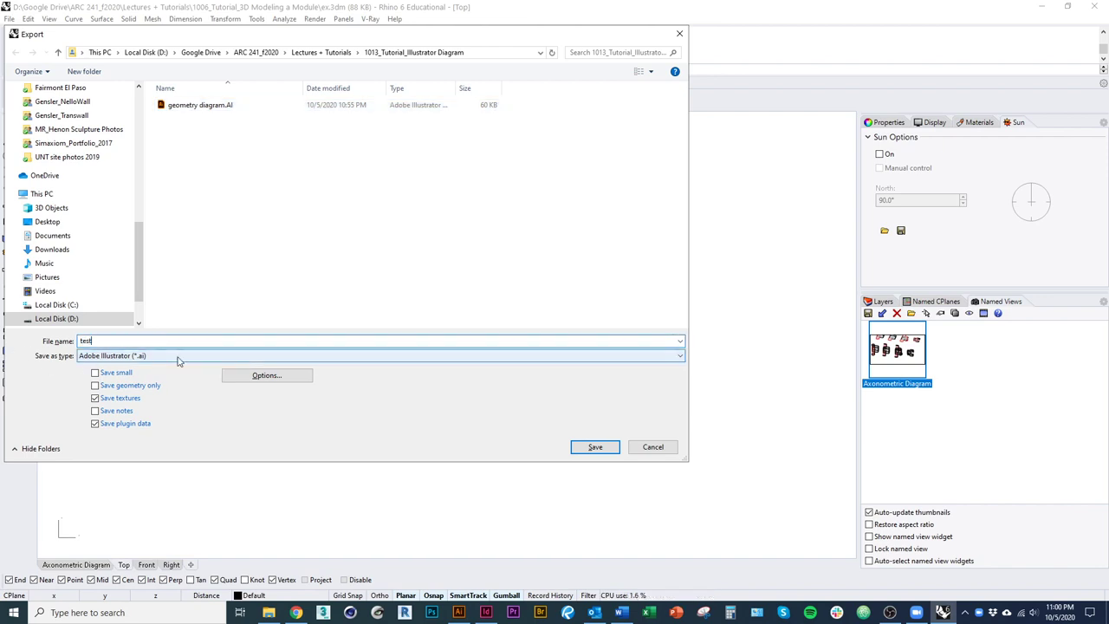
left_click(594, 448)
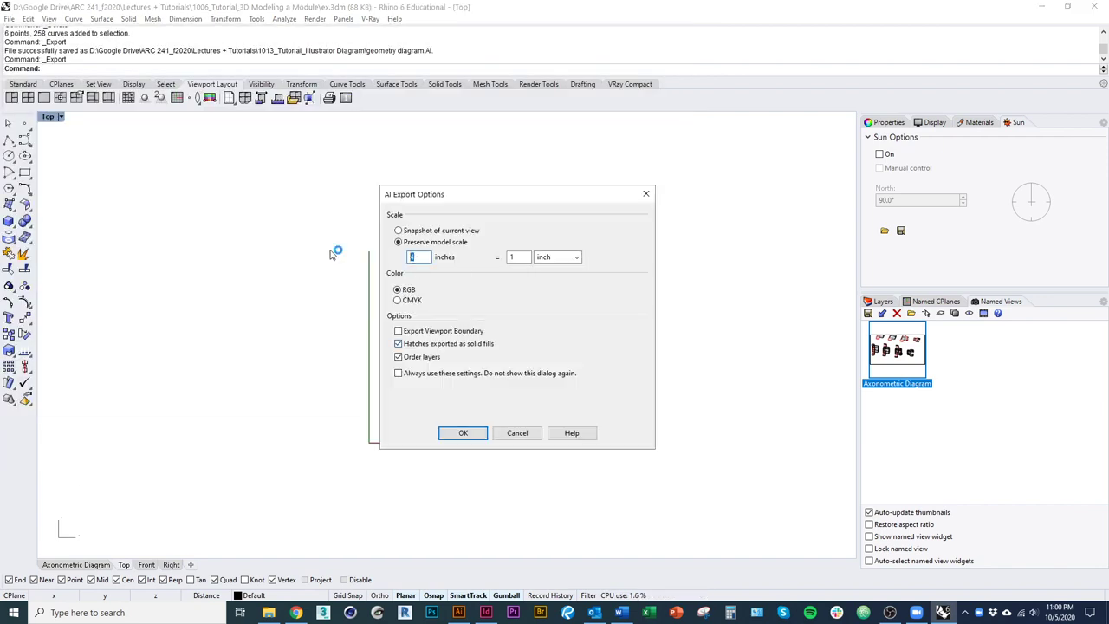
key("Tab")
left_click(458, 435)
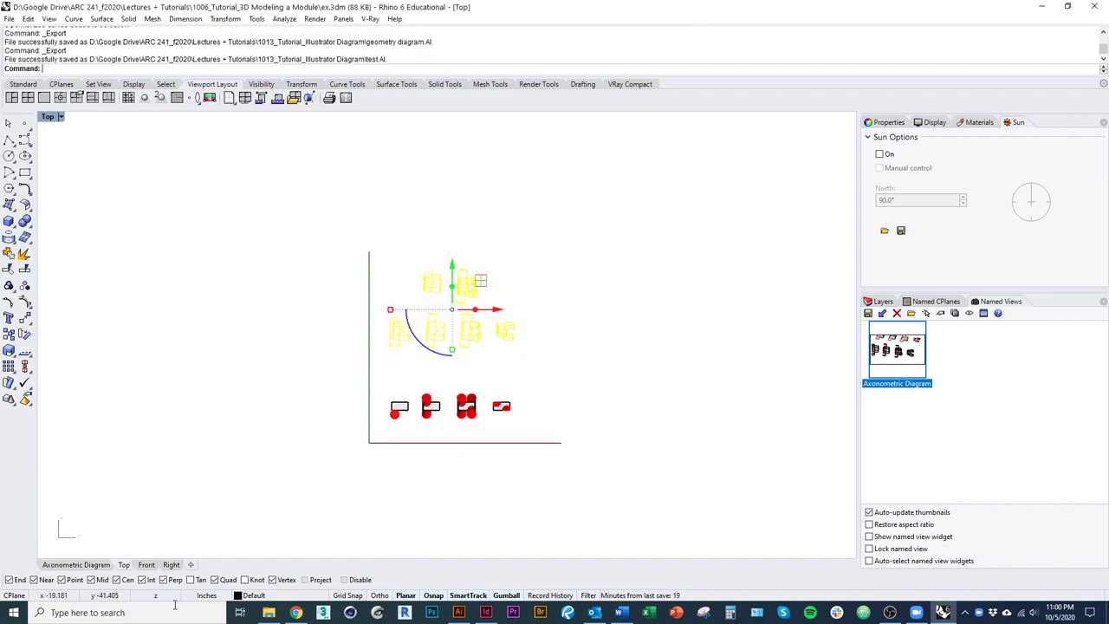
Open the exported test.AI file in Illustrator and select all its linework to locate it relative to the artboard.
left_click(269, 612)
double_click(186, 116)
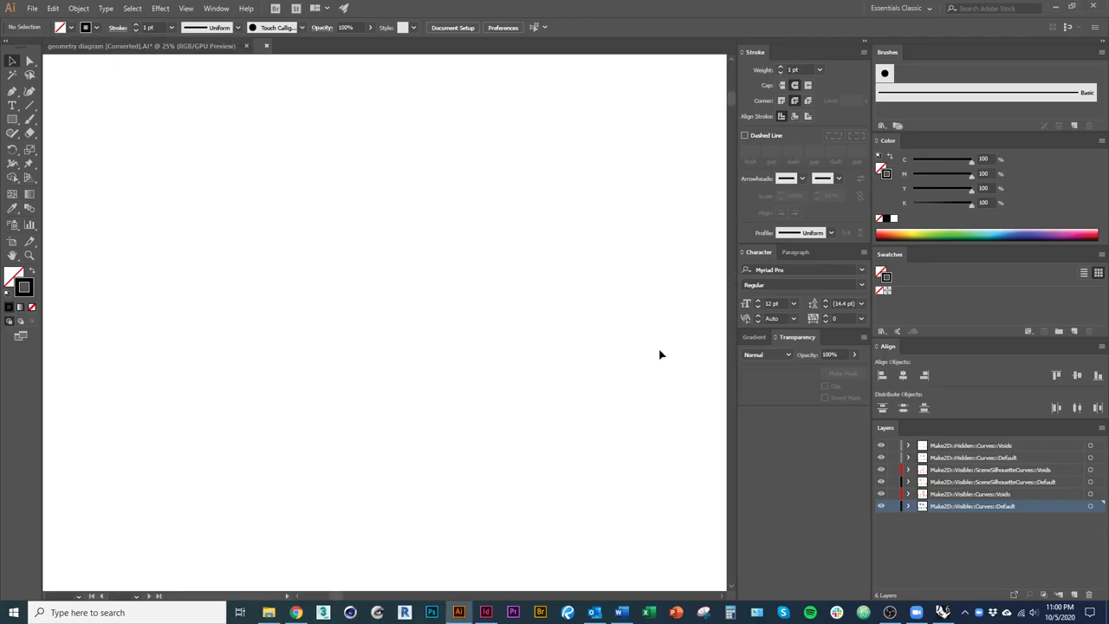
scroll(423, 391, "down", 9)
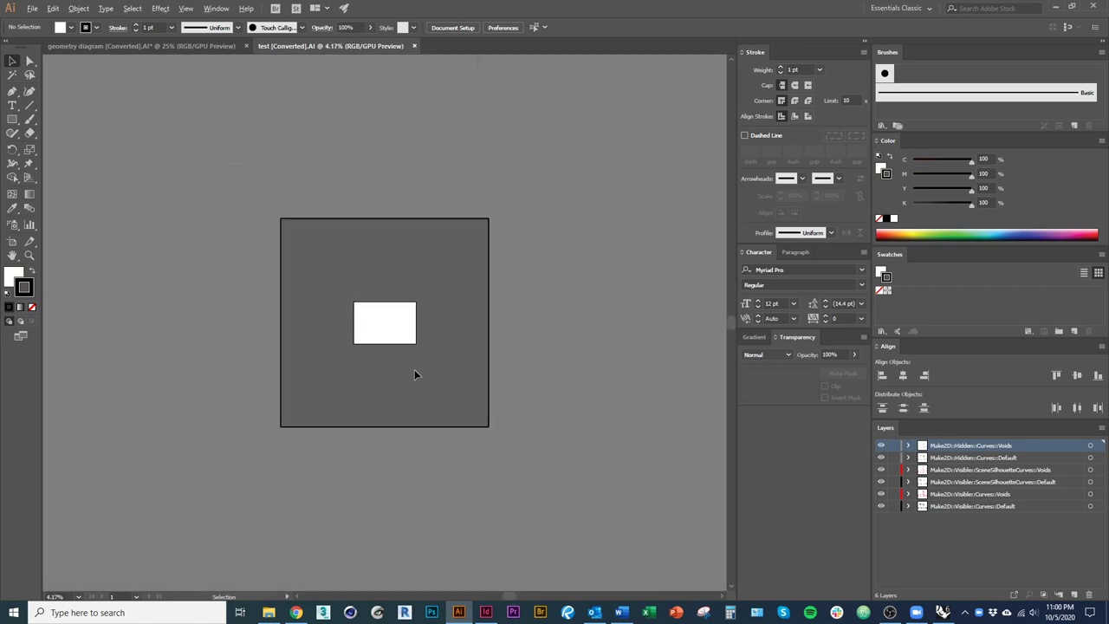
scroll(414, 371, "up", 2)
scroll(378, 355, "down", 3)
scroll(368, 362, "up", 6)
key("ctrl+a")
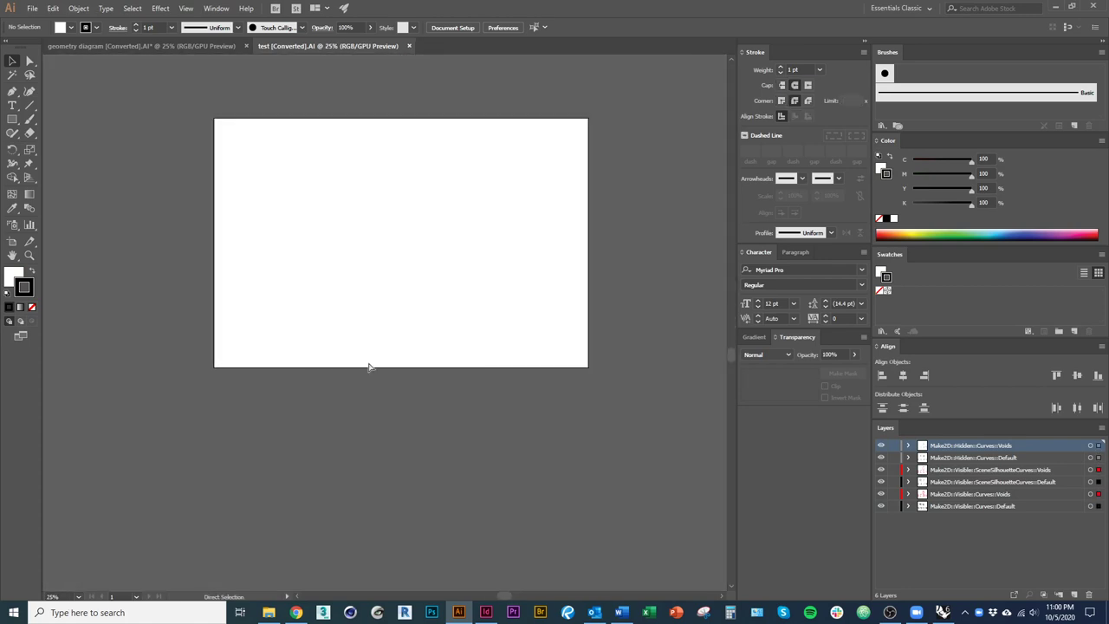
scroll(377, 389, "down", 6)
scroll(407, 368, "up", 2)
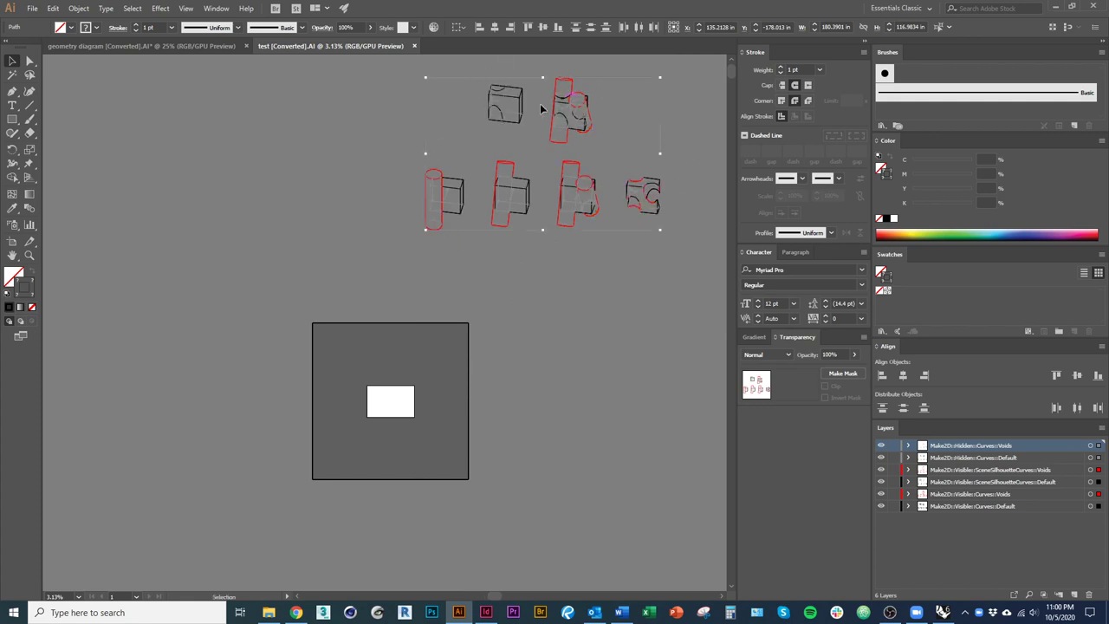
Try to move the selected linework down onto the artboard, dismissing the warnings that come up.
scroll(388, 420, "up", 2)
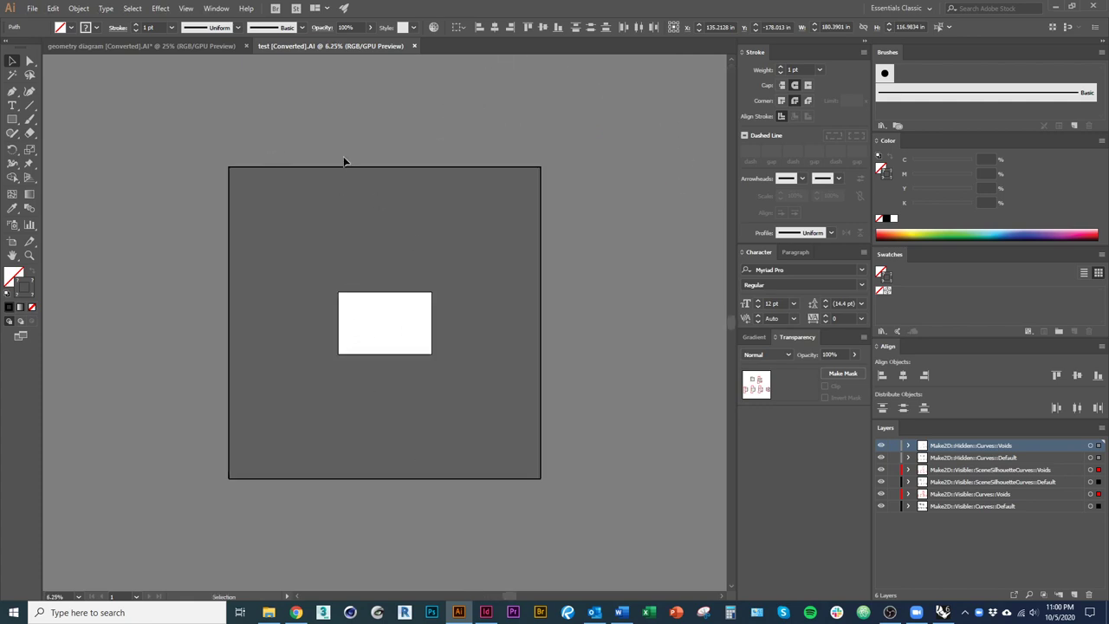
scroll(382, 445, "up", 1)
scroll(381, 445, "down", 2)
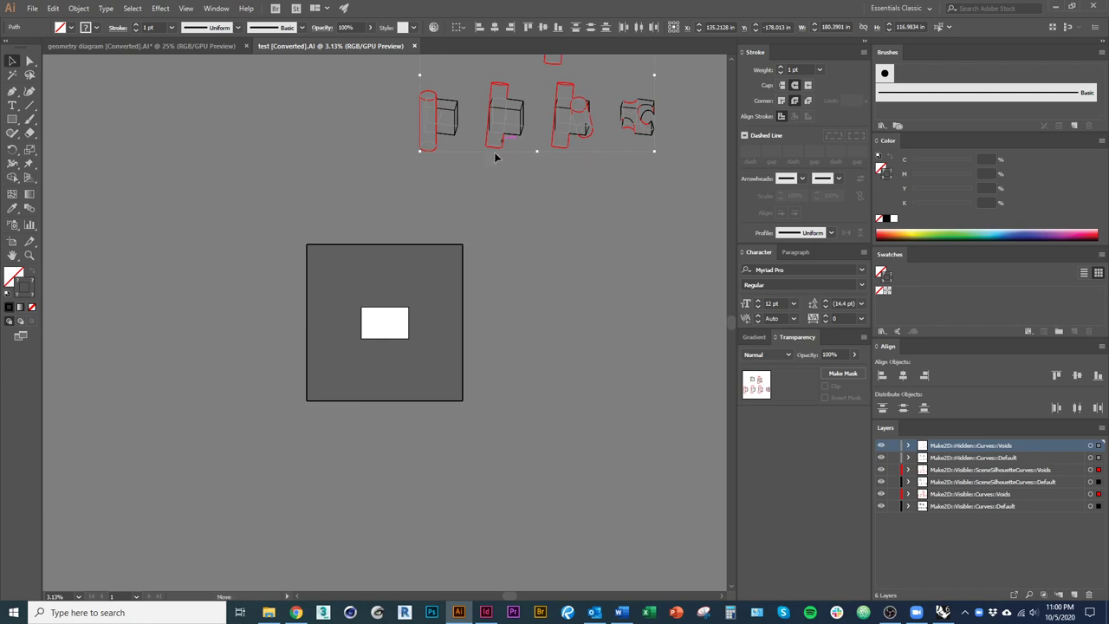
left_click_drag(369, 340, 370, 340)
left_click_drag(586, 276, 465, 255)
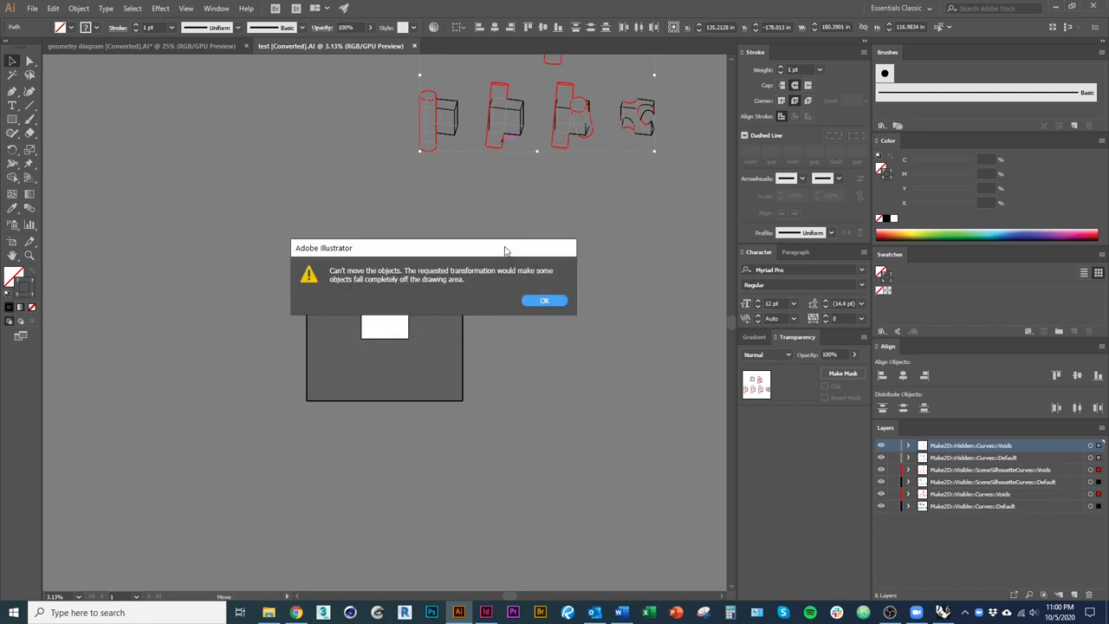
left_click(544, 300)
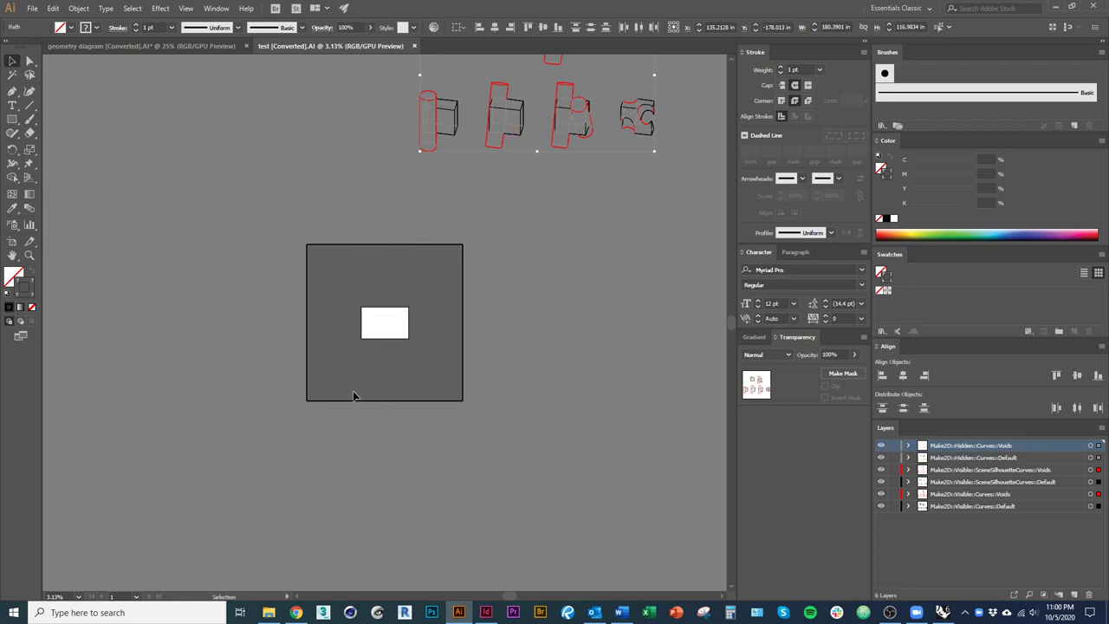
scroll(476, 232, "up", 3)
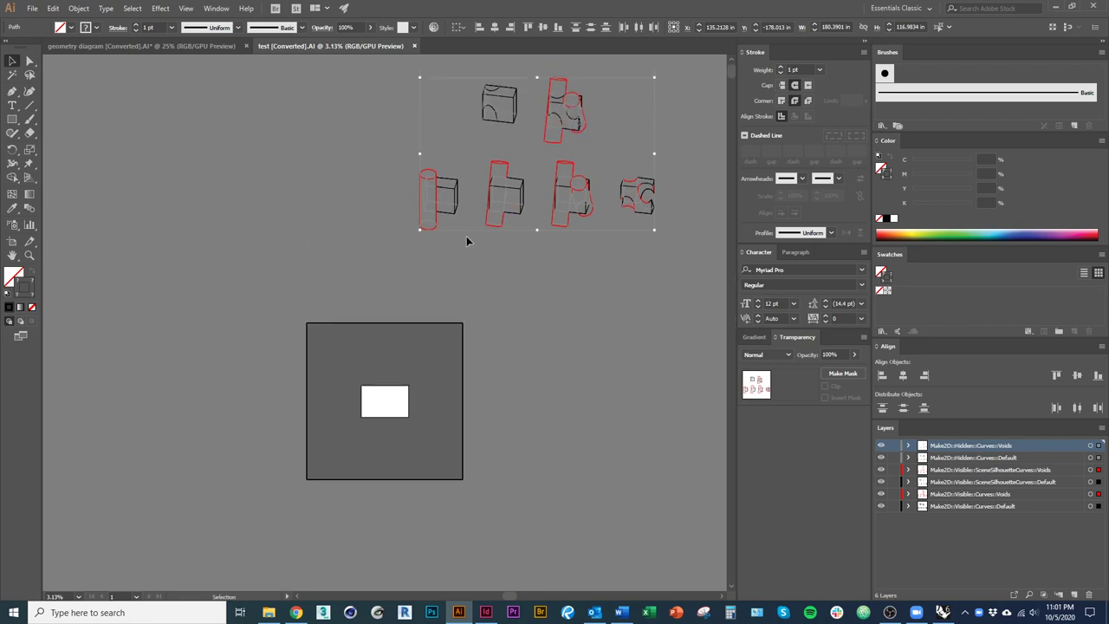
left_click_drag(564, 226, 400, 340)
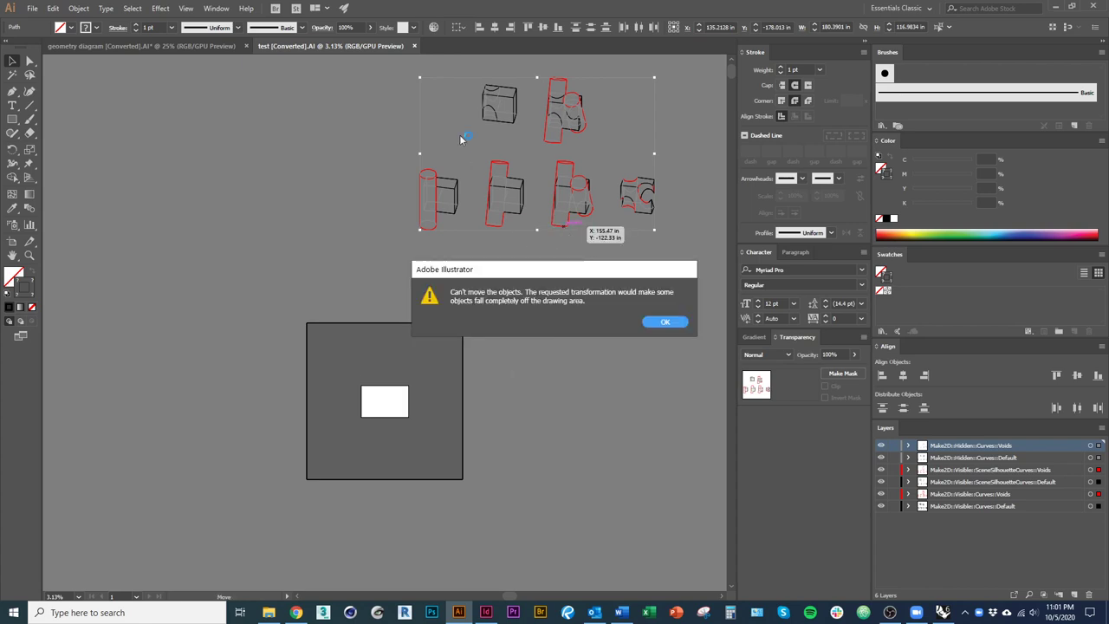
left_click(663, 323)
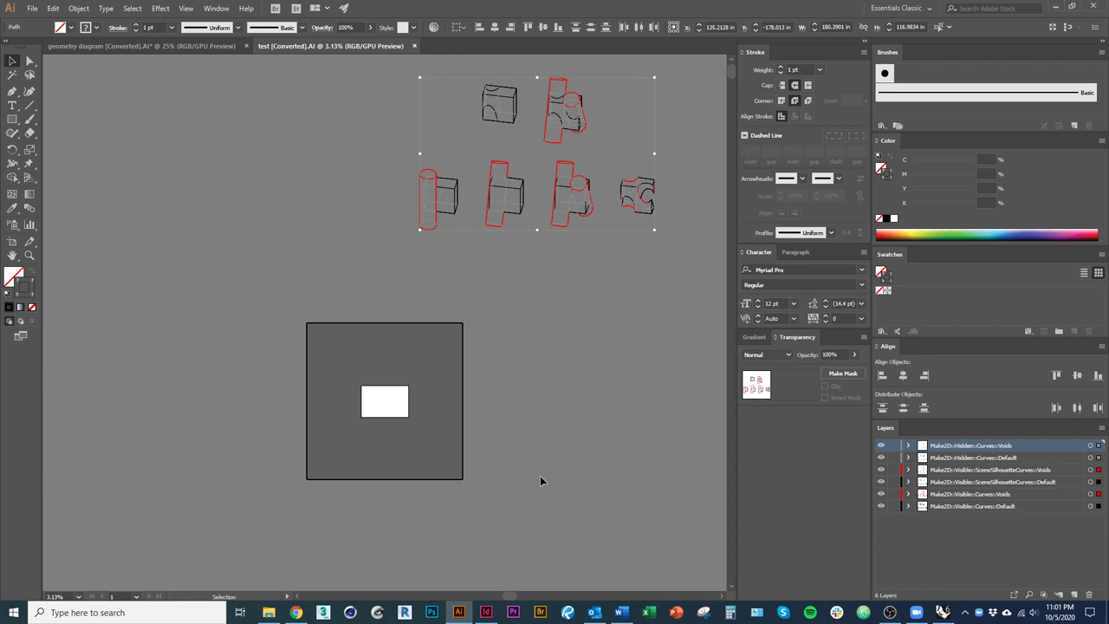
Delete the selected linework and close the test document.
key("Delete")
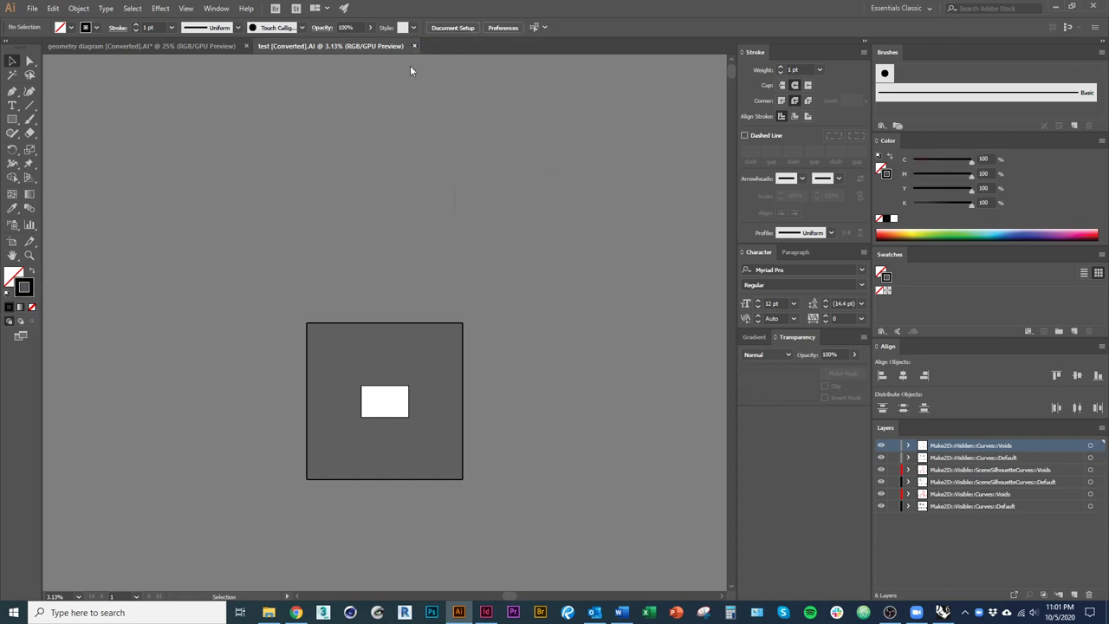
left_click(414, 46)
Switch to Rhino and move the selected Make2D linework far up and to the right of the original geometry.
key("alt+Tab")
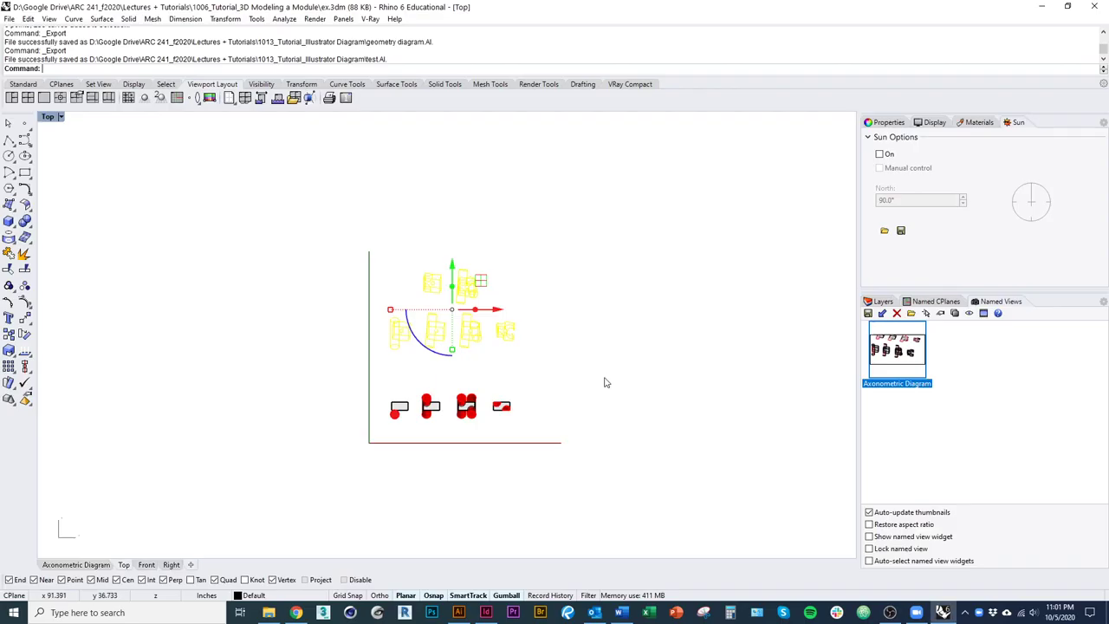
scroll(376, 338, "down", 8)
left_click_drag(441, 326, 341, 396)
scroll(337, 394, "down", 7)
type("m")
key("Return")
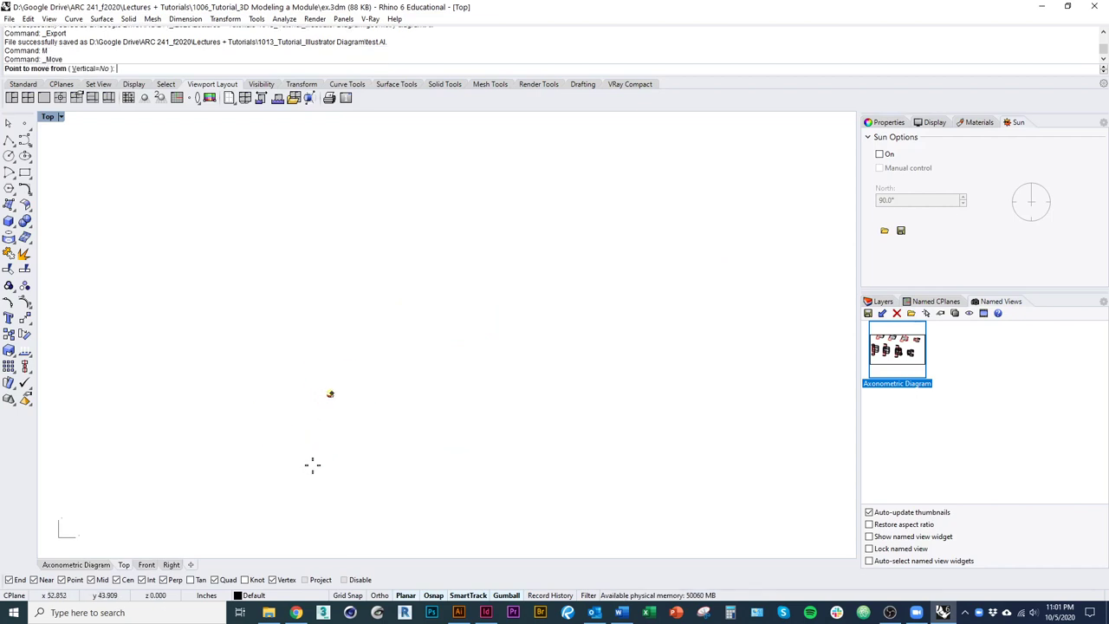
left_click(310, 463)
left_click(644, 195)
left_click_drag(609, 305, 494, 413)
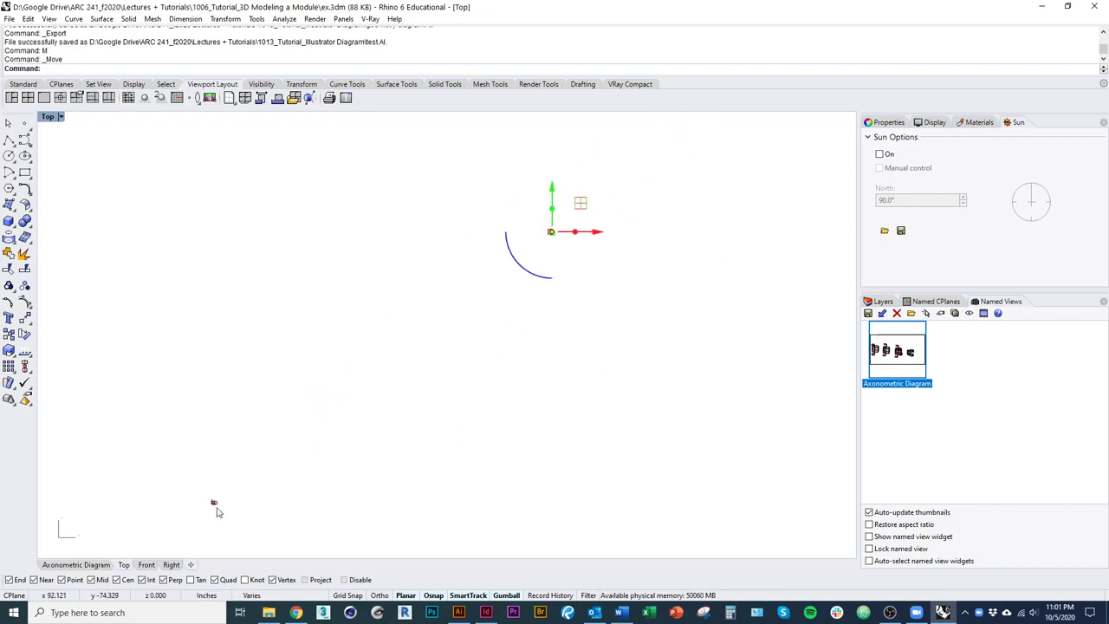
left_click_drag(196, 522, 303, 281)
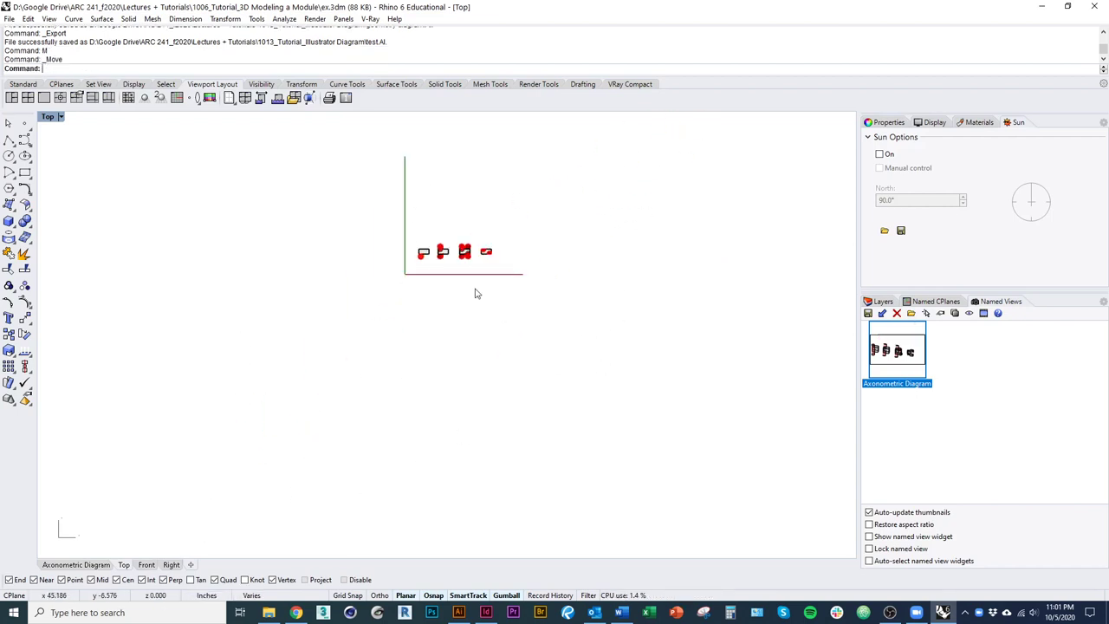
scroll(346, 391, "down", 5)
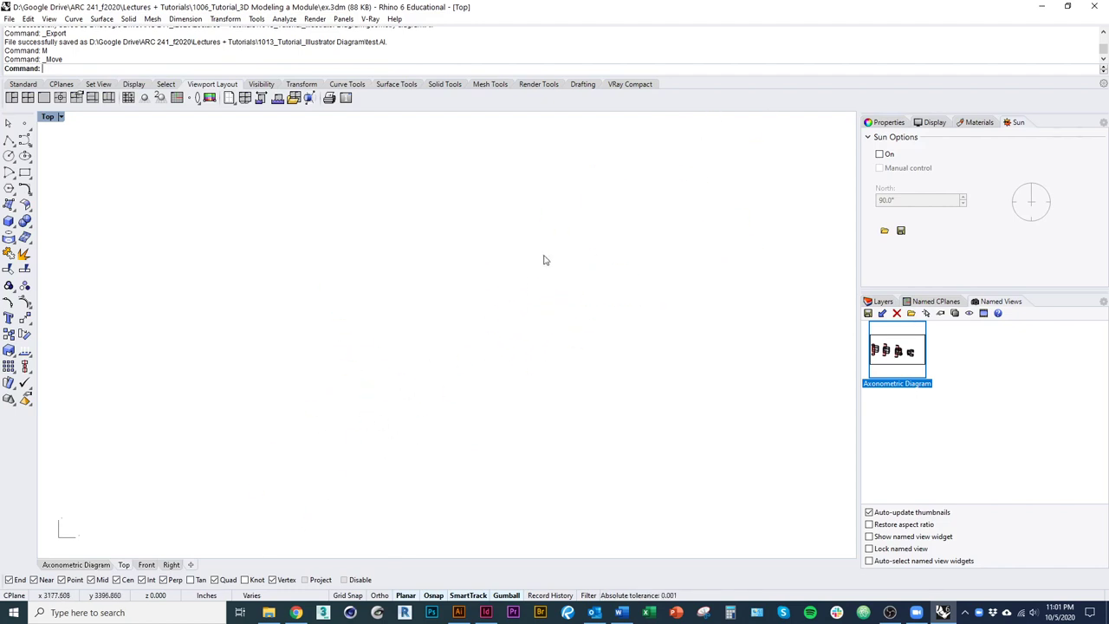
Export the linework to Adobe Illustrator, replacing geometry diagram.AI, at a preserved model scale of 4 inches = 1 inch.
key("alt")
key("f")
key("e")
key("Return")
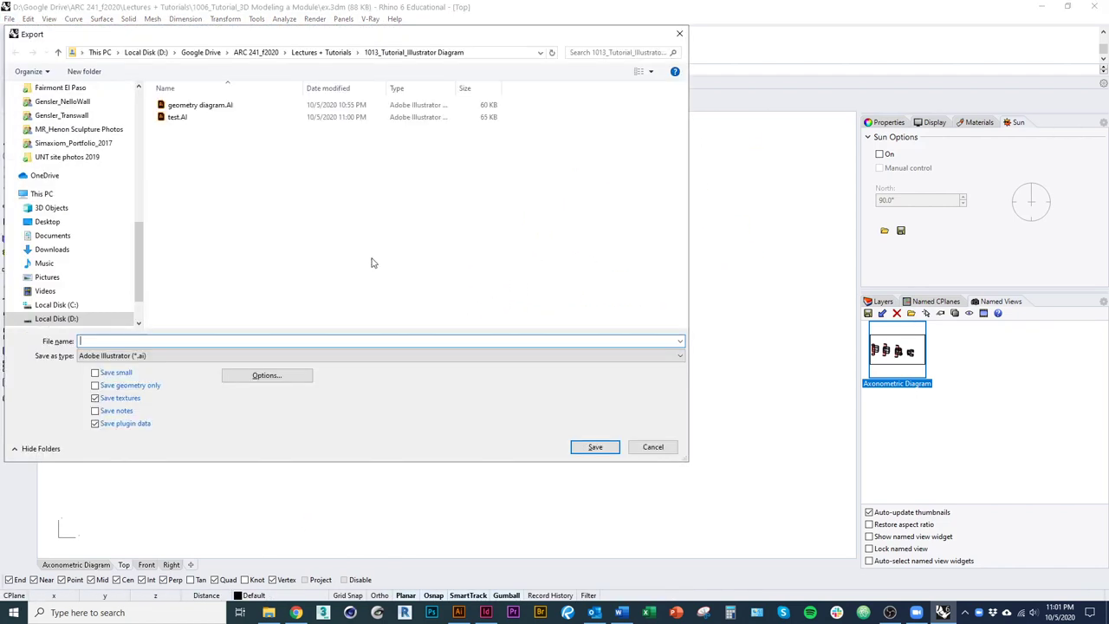
left_click(199, 105)
left_click(595, 447)
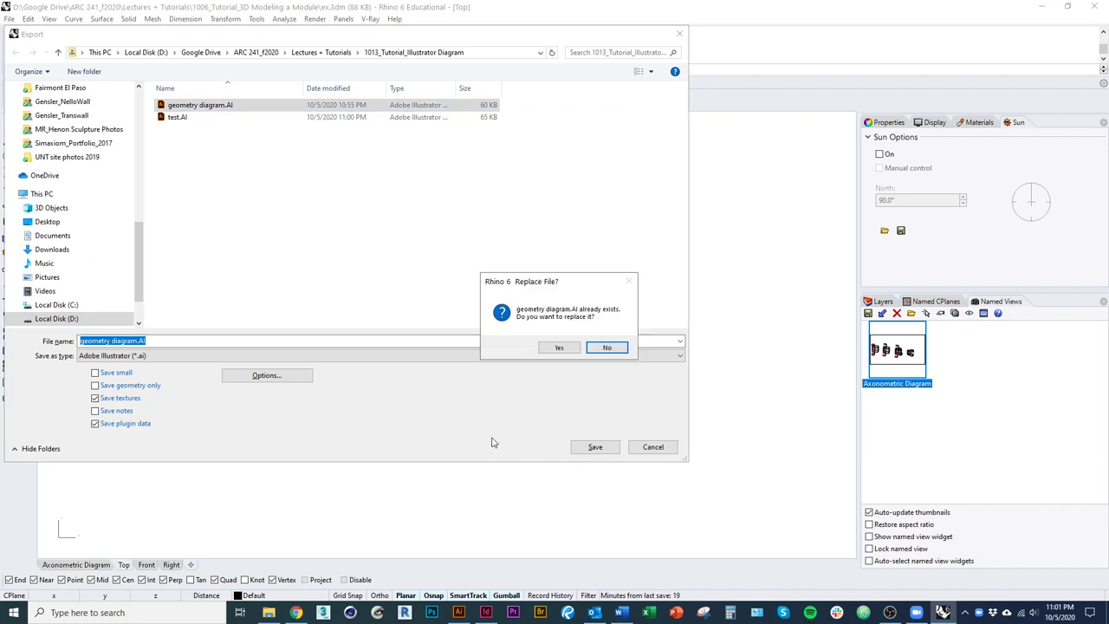
left_click(563, 348)
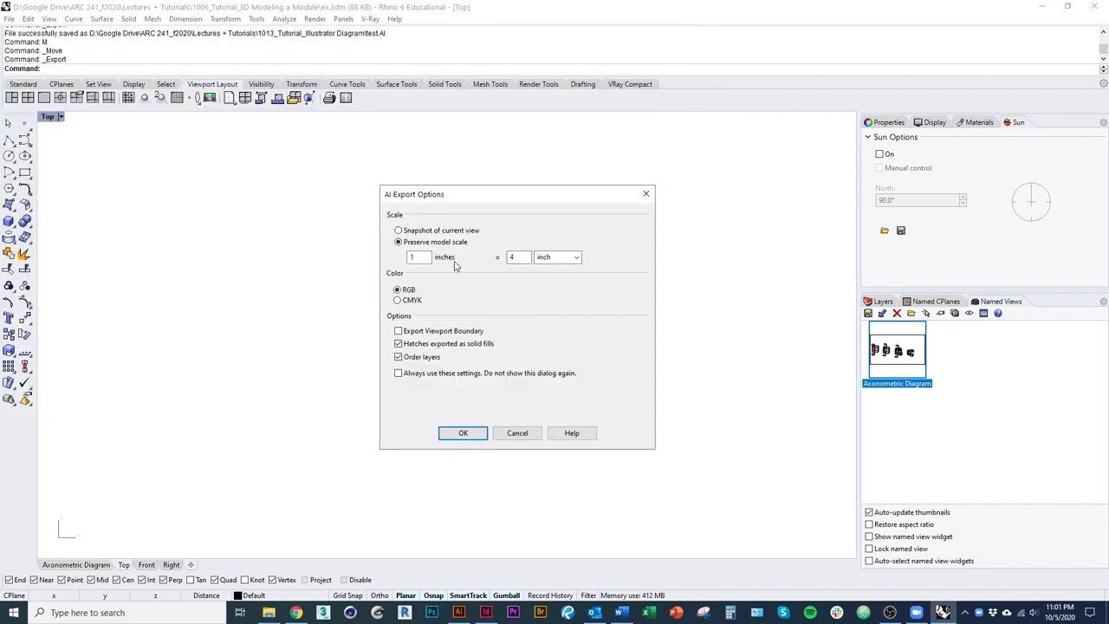
left_click_drag(433, 258, 370, 259)
type("4")
key("Tab")
type("1")
left_click(459, 435)
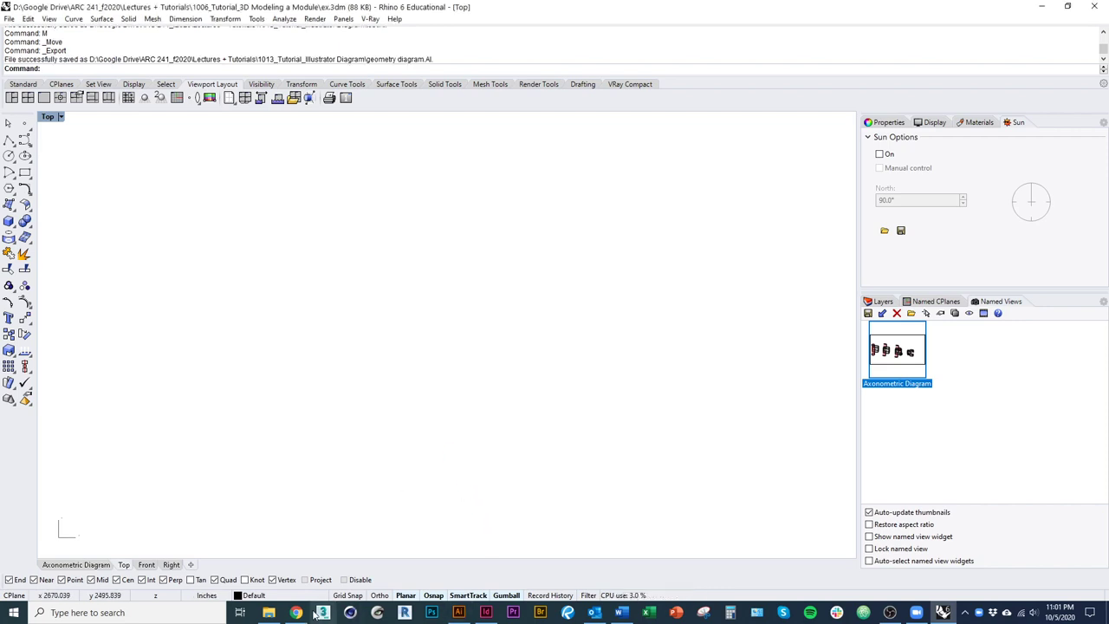
Open geometry diagram.AI and test.AI in Illustrator from the 1013_Tutorial_Illustrator Diagram folder.
left_click(269, 612)
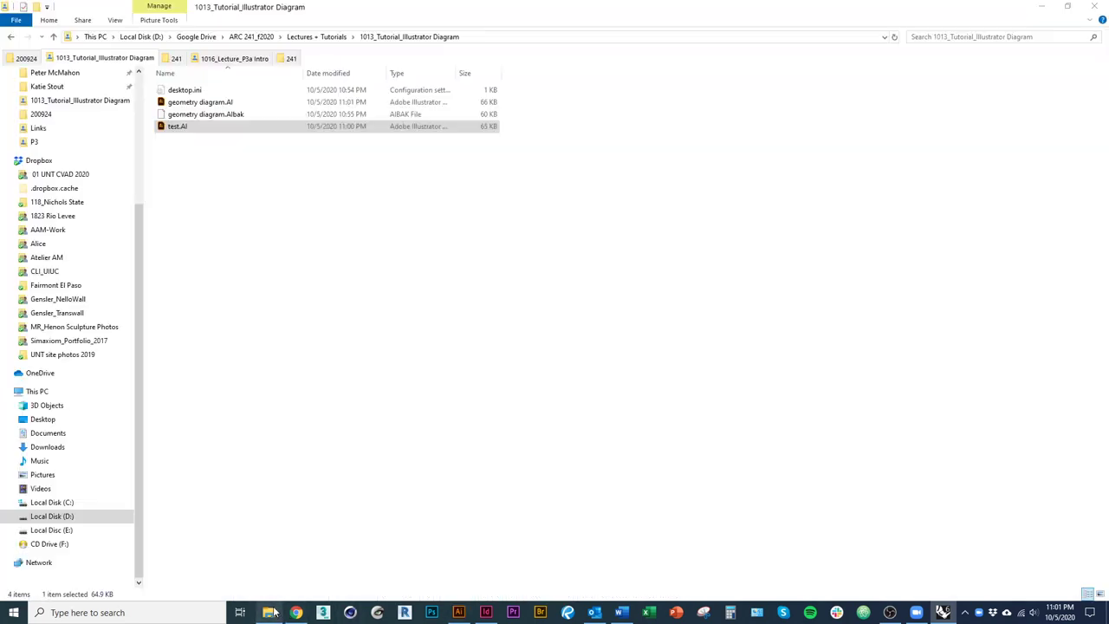
double_click(188, 103)
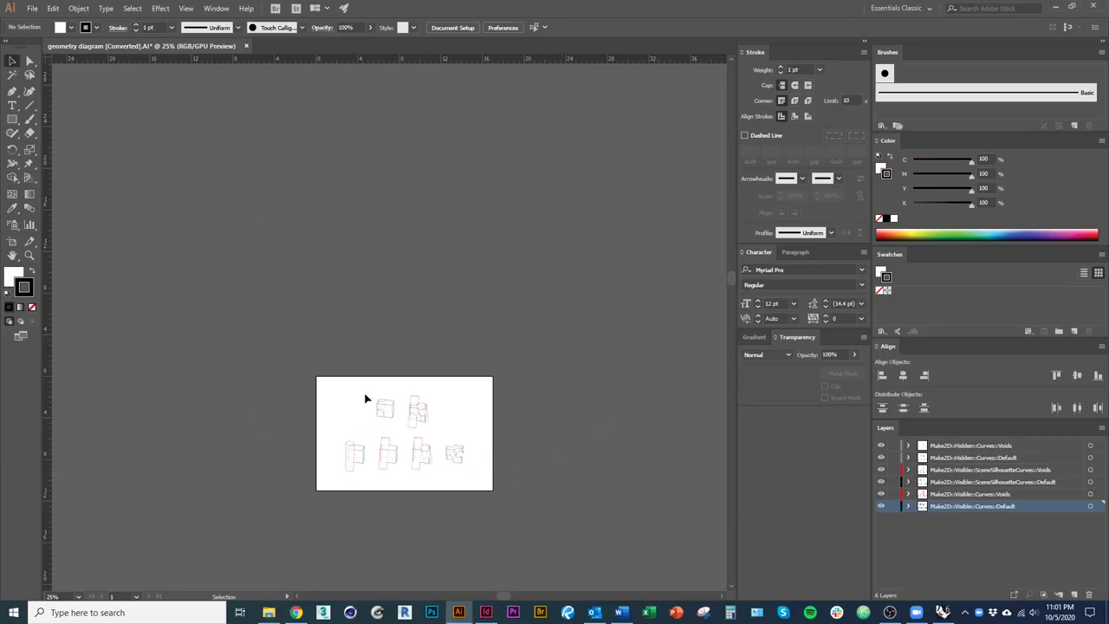
key("alt+Tab")
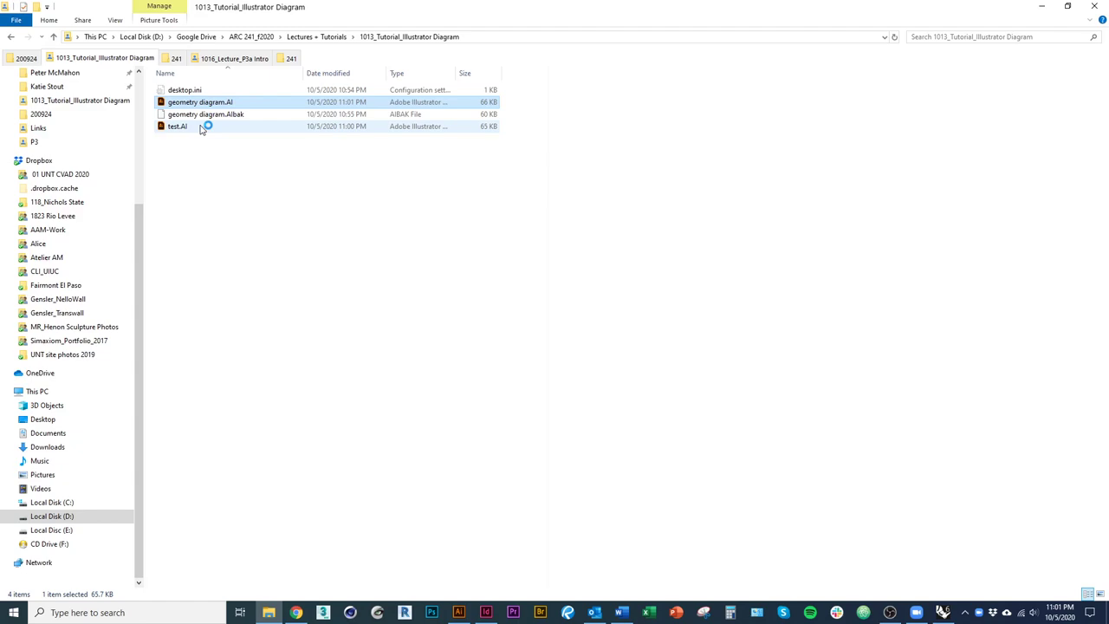
double_click(187, 127)
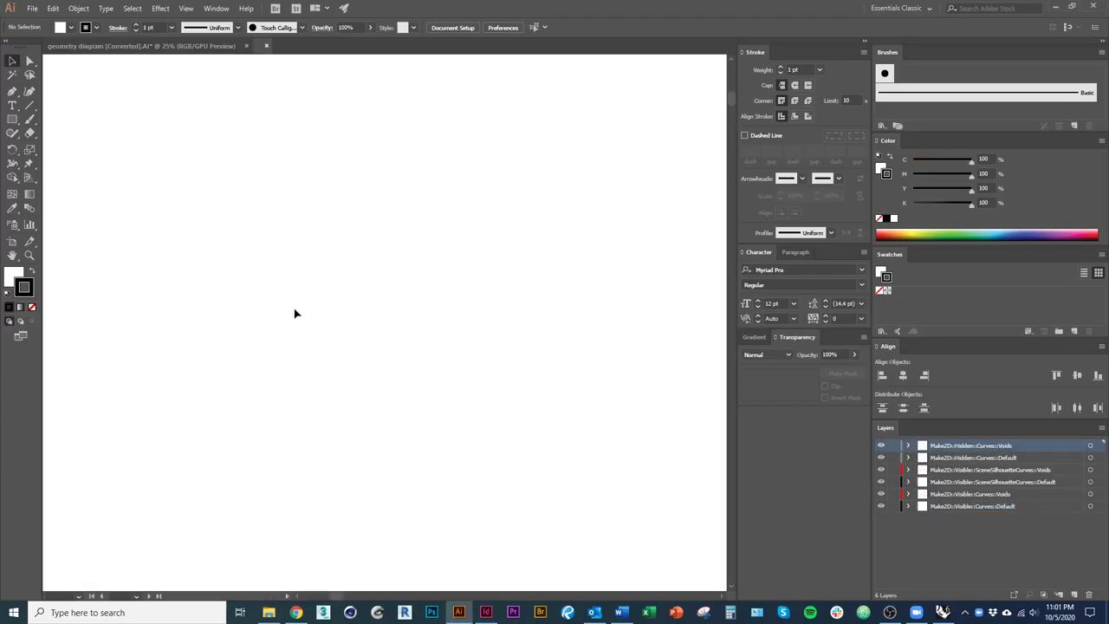
key("alt+Tab")
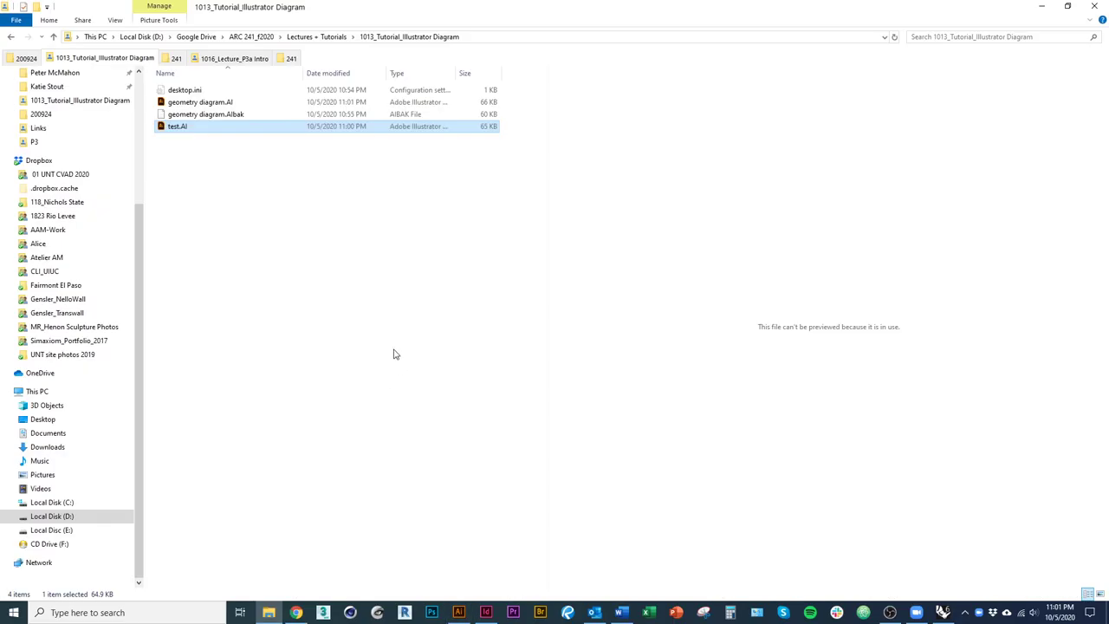
key("alt+Tab")
key("alt+Tab")
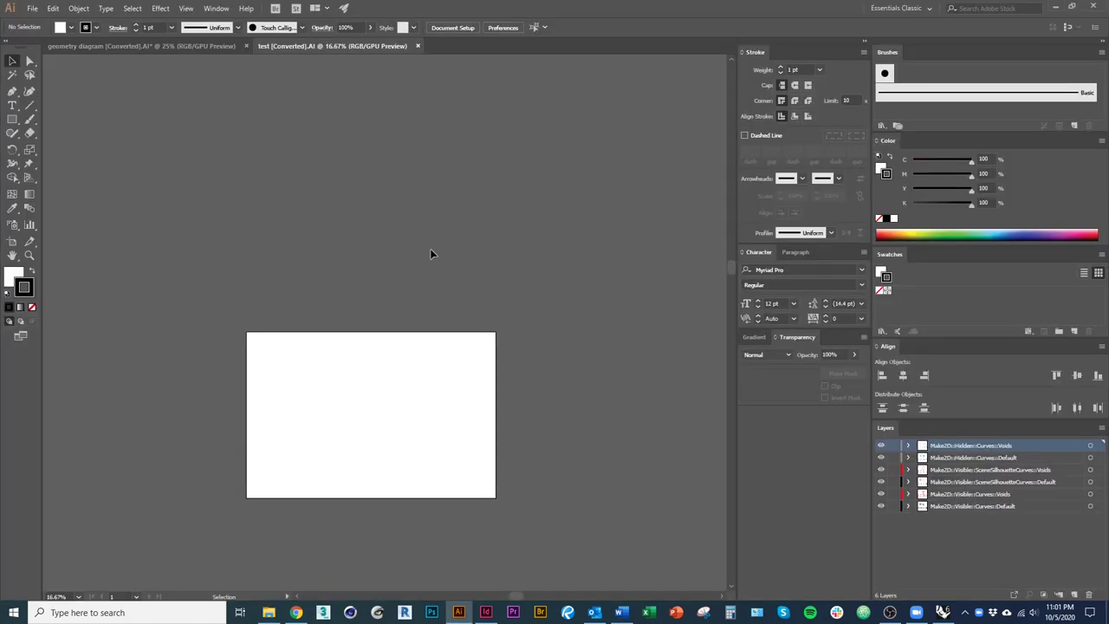
Close the test document, and try closing the geometry diagram document but leave it open.
left_click(417, 45)
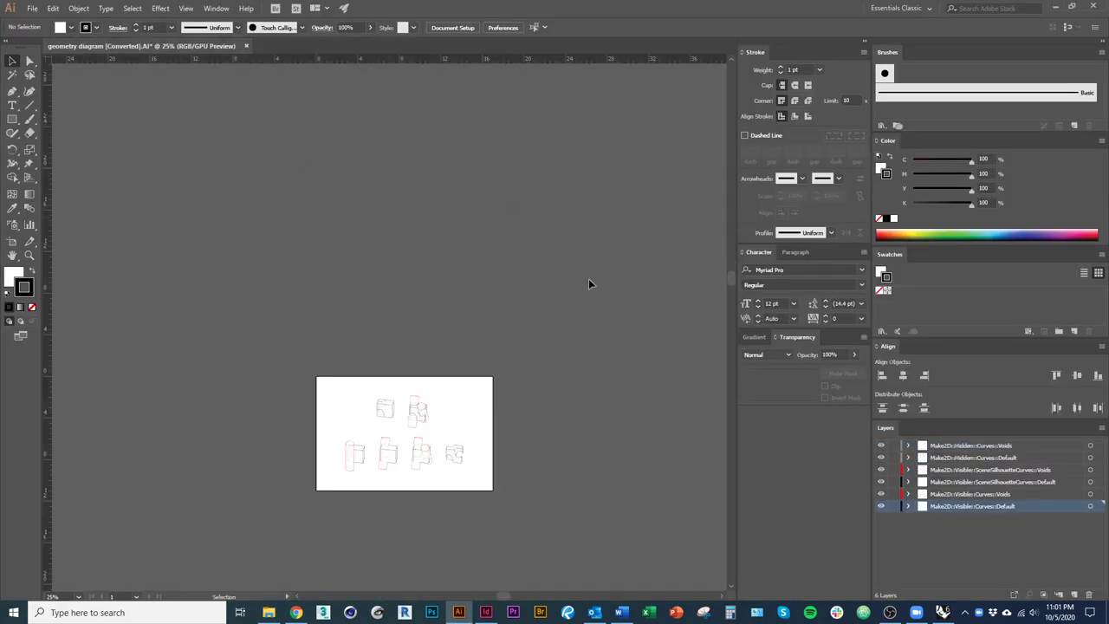
left_click(246, 46)
left_click(667, 323)
Switch to Rhino, select the moved Make2D linework, and export it over test.AI with the current export options.
key("alt+Tab")
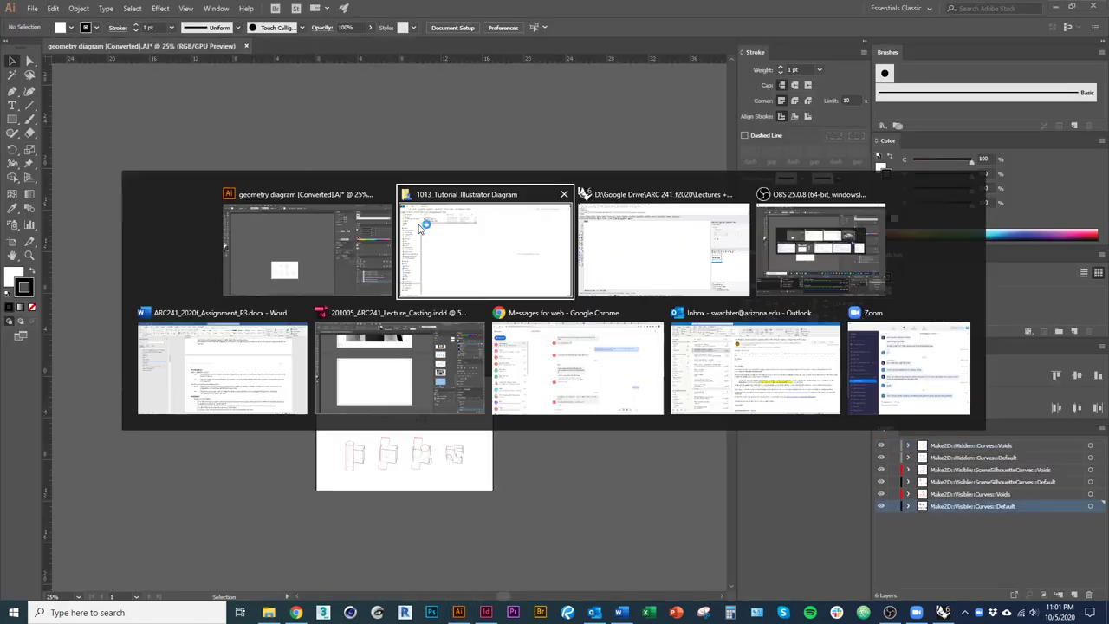
key("alt+Tab")
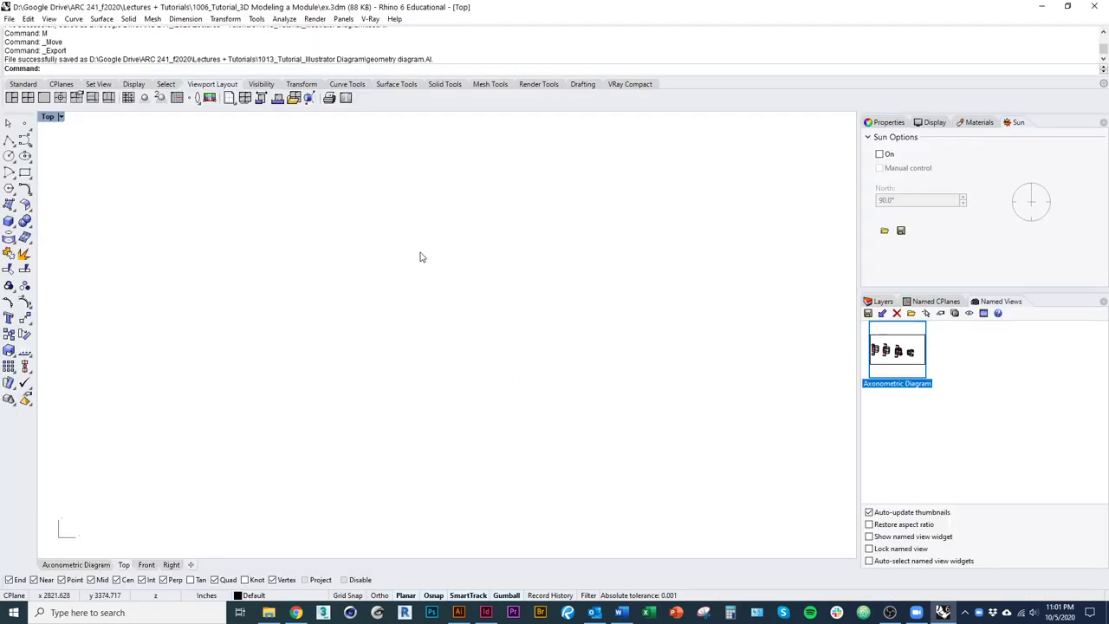
left_click_drag(640, 369, 496, 192)
key("alt+f")
key("e")
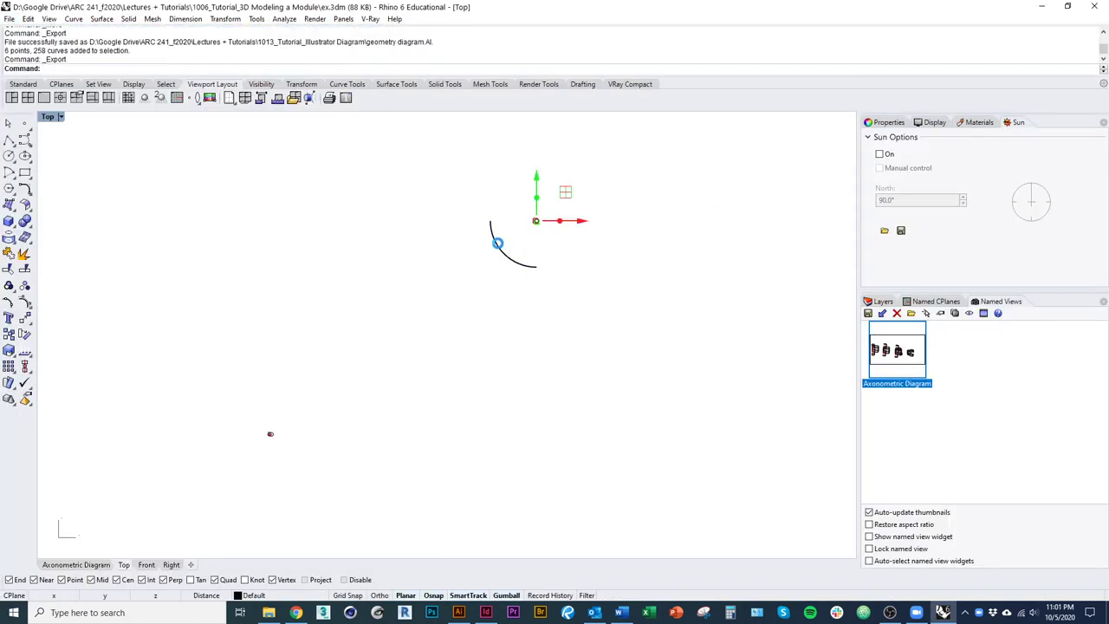
left_click(177, 117)
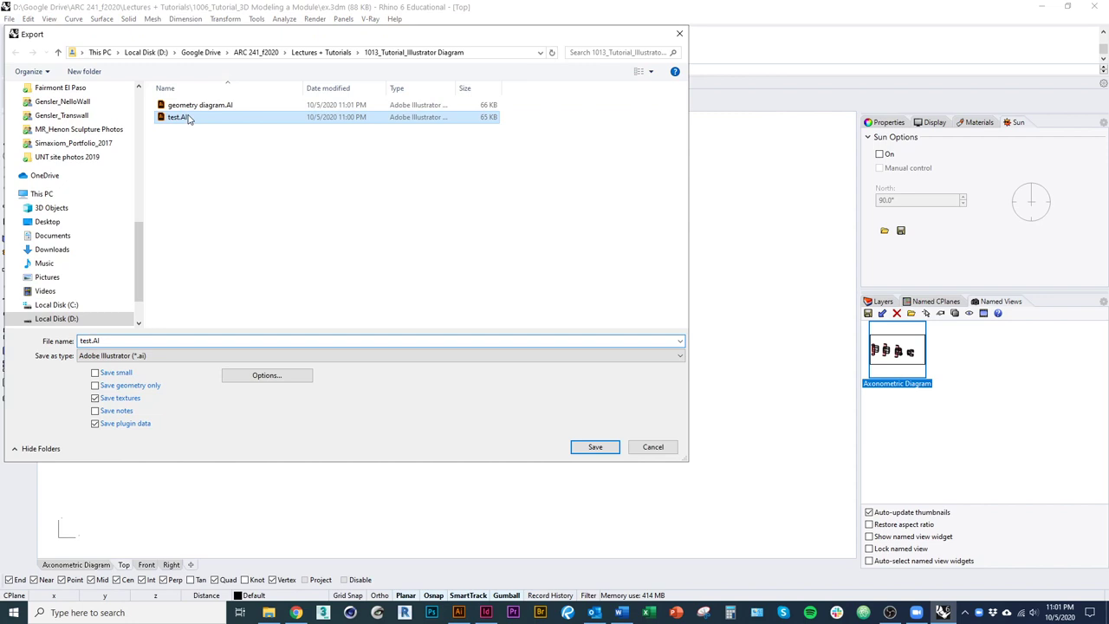
left_click(595, 447)
left_click(549, 349)
left_click(453, 433)
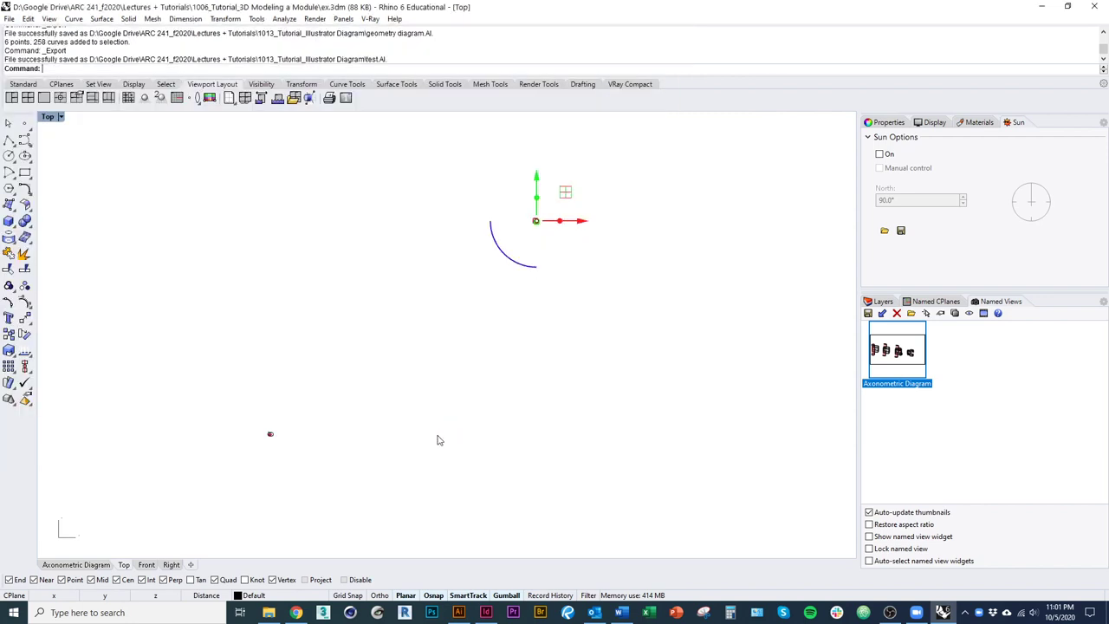
Switch to the tutorial folder and open the newly exported test.AI in Illustrator.
key("alt+Tab")
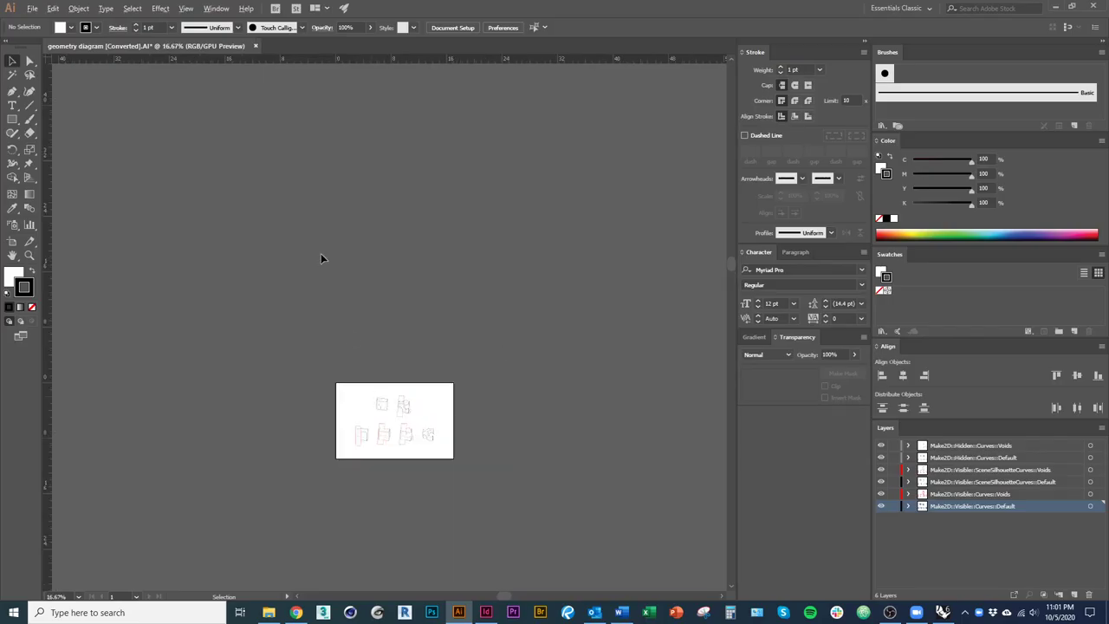
key("alt+Tab")
key("alt+Tab")
double_click(180, 126)
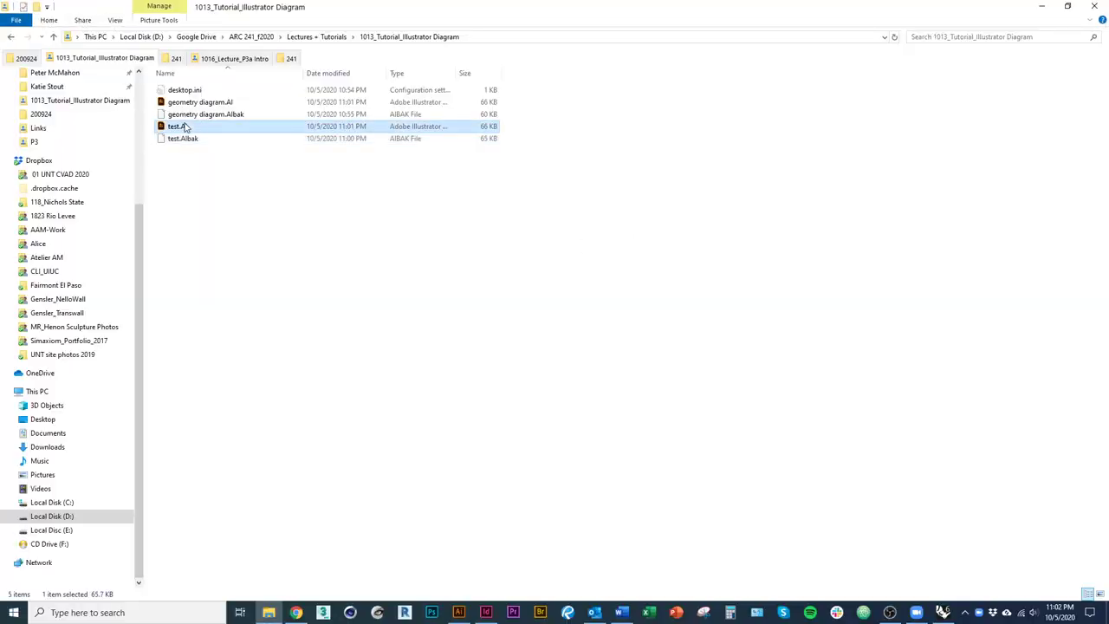
Examine the canvas around the test document's artboard to find where the exported linework lies.
key("ctrl+minus")
key("ctrl+minus")
key("ctrl+minus")
key("ctrl+minus")
key("ctrl+minus")
key("ctrl+minus")
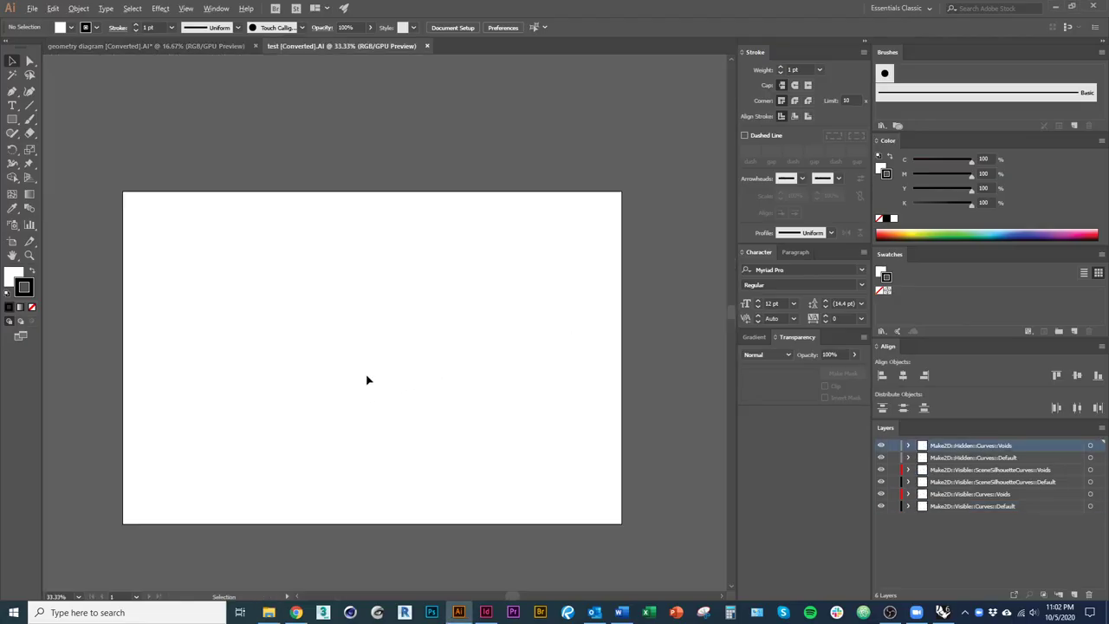
key("ctrl+minus")
key("ctrl+minus")
key("ctrl+minus")
key("ctrl+minus")
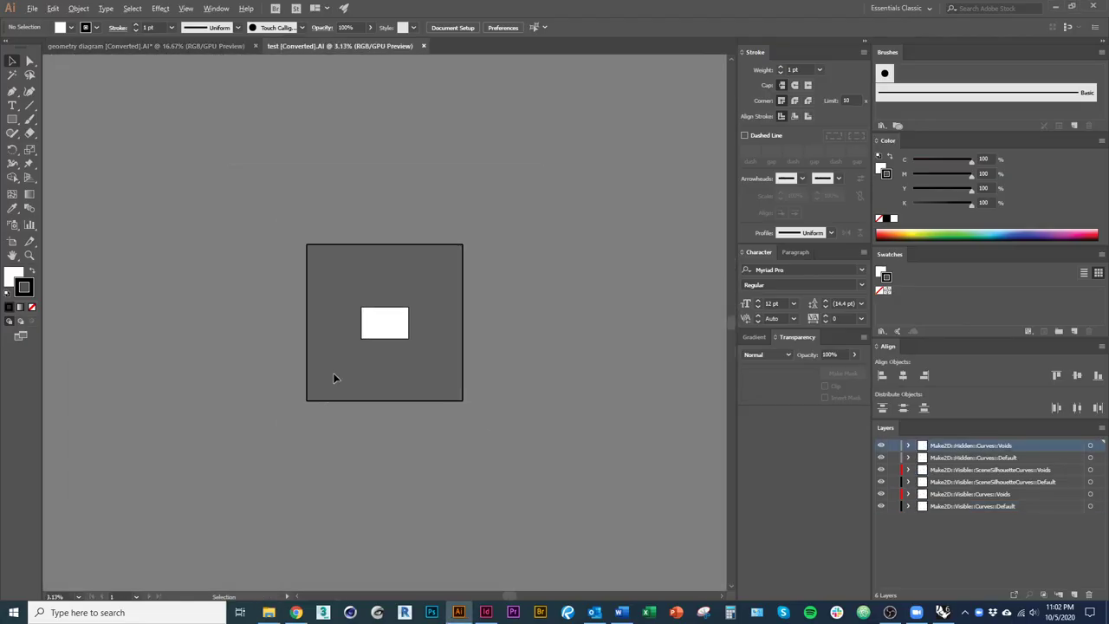
key("space")
left_click_drag(557, 209, 414, 375)
left_click_drag(317, 387, 305, 139)
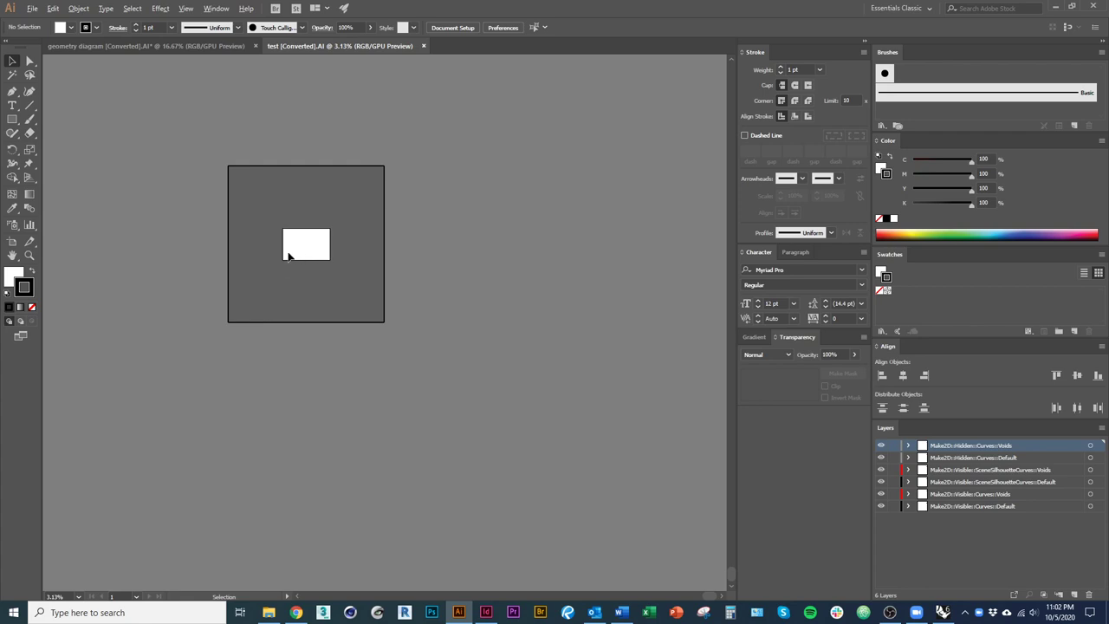
key("ctrl+minus")
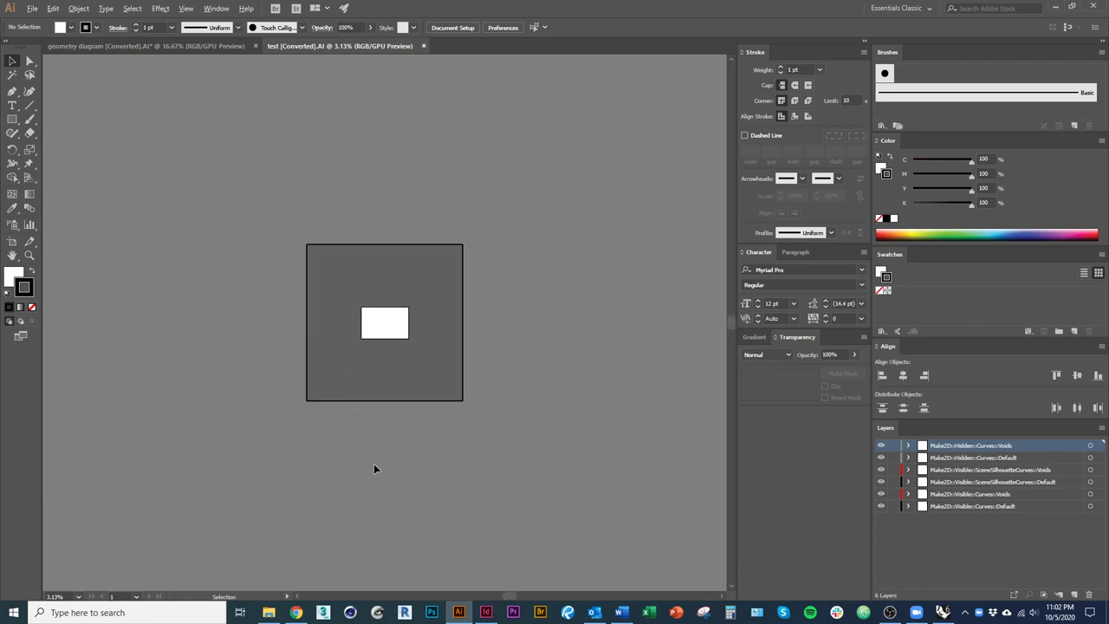
Check the linework's position relative to the origin in Rhino, and search the test document's canvas in Illustrator for the exported linework.
key("alt+Tab")
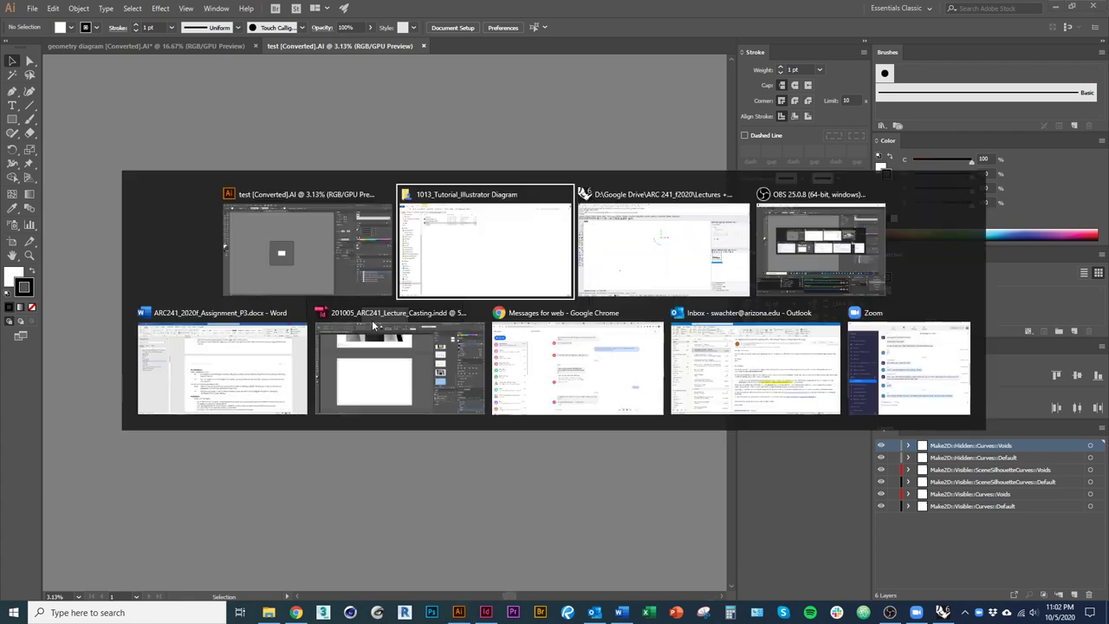
left_click(680, 276)
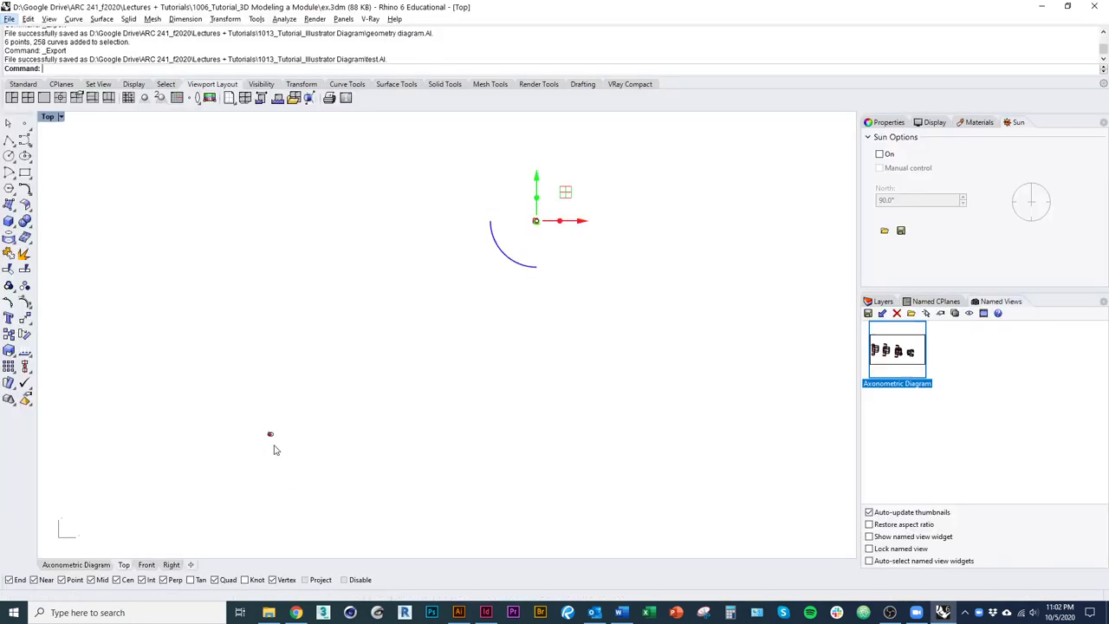
scroll(275, 448, "up", 10)
key("alt+Tab")
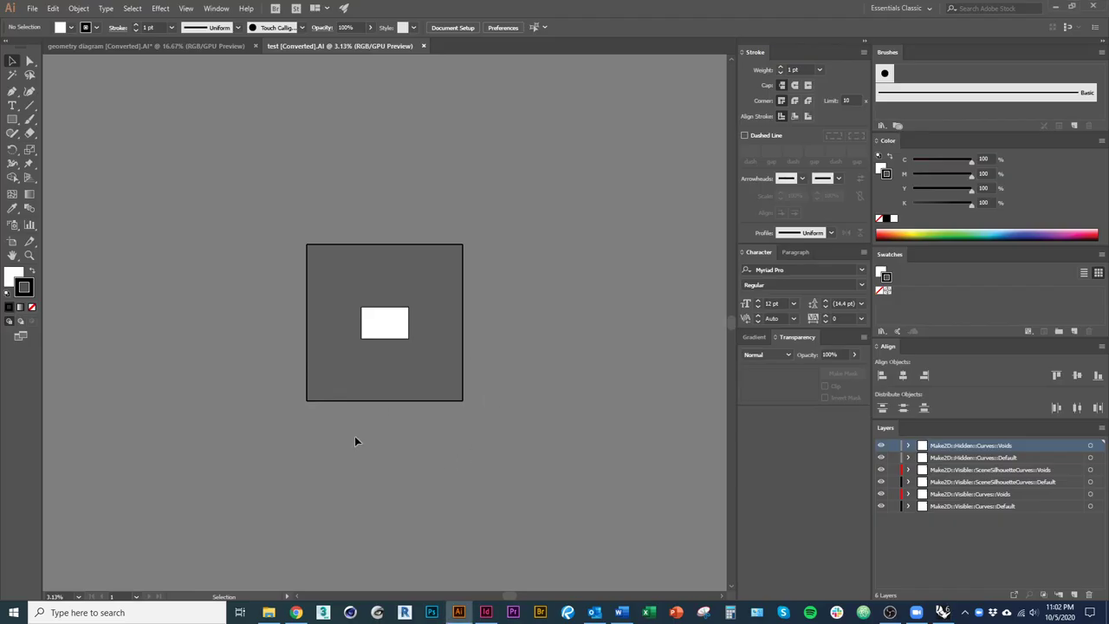
scroll(447, 358, "up", 5)
scroll(447, 357, "down", 5)
scroll(394, 474, "up", 2)
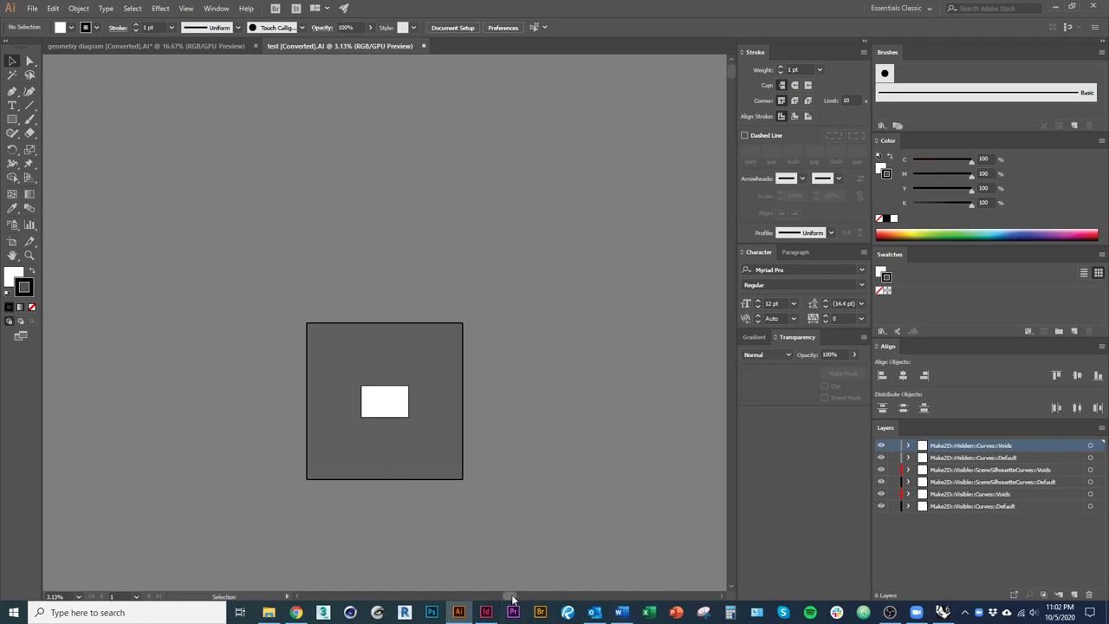
scroll(677, 376, "right", 2)
scroll(676, 377, "down", 2)
scroll(678, 377, "down", 2)
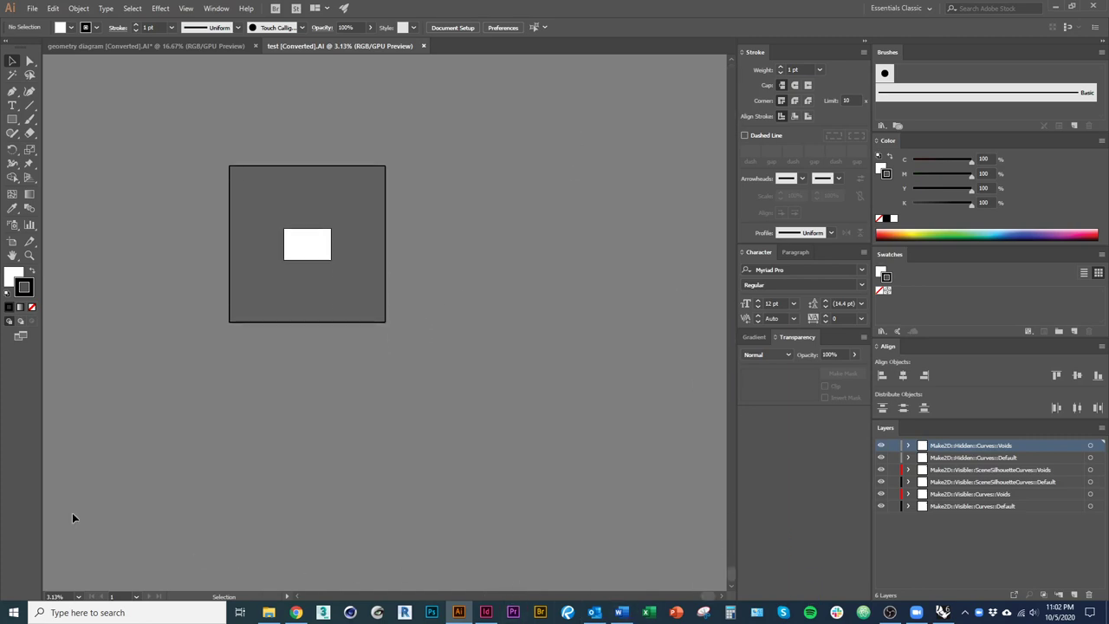
left_click_drag(709, 596, 309, 595)
scroll(509, 277, "up", 4)
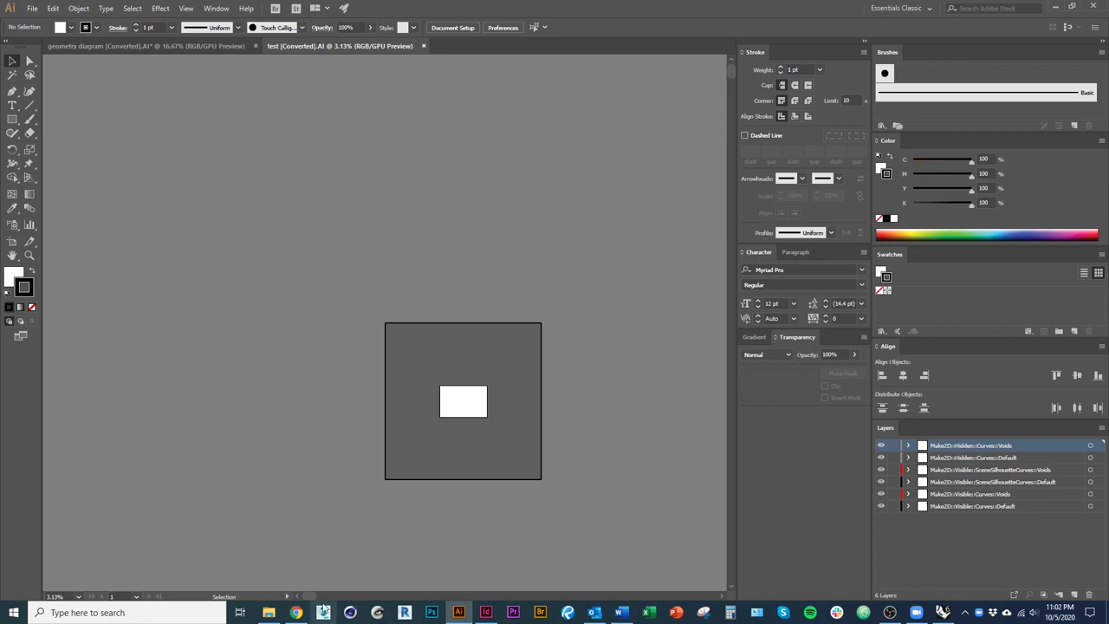
left_click_drag(309, 596, 424, 612)
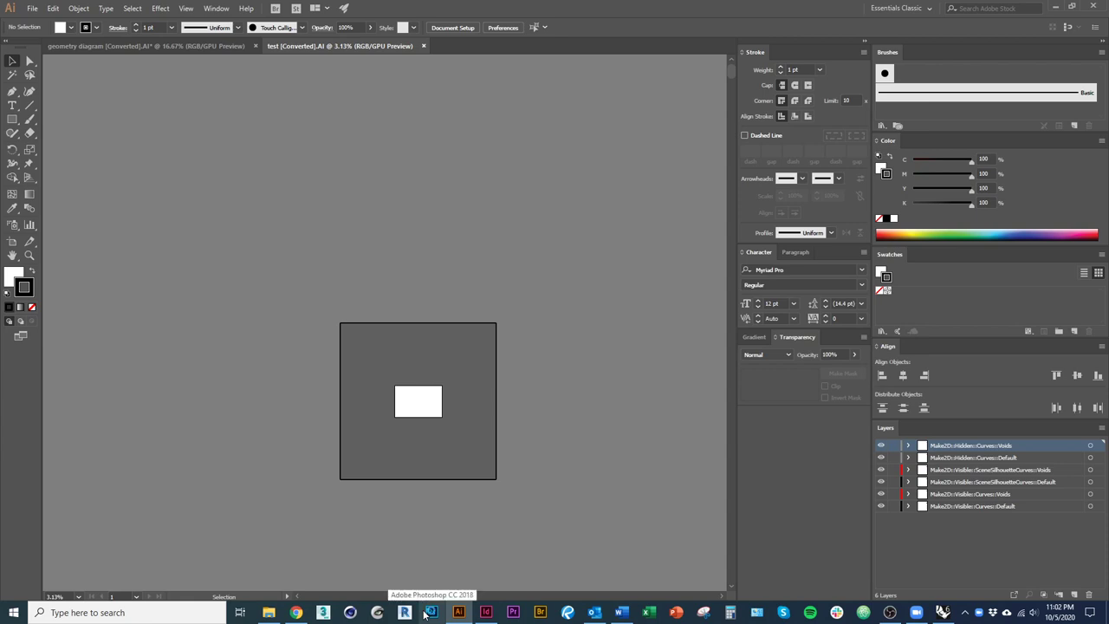
mouse_move(459, 613)
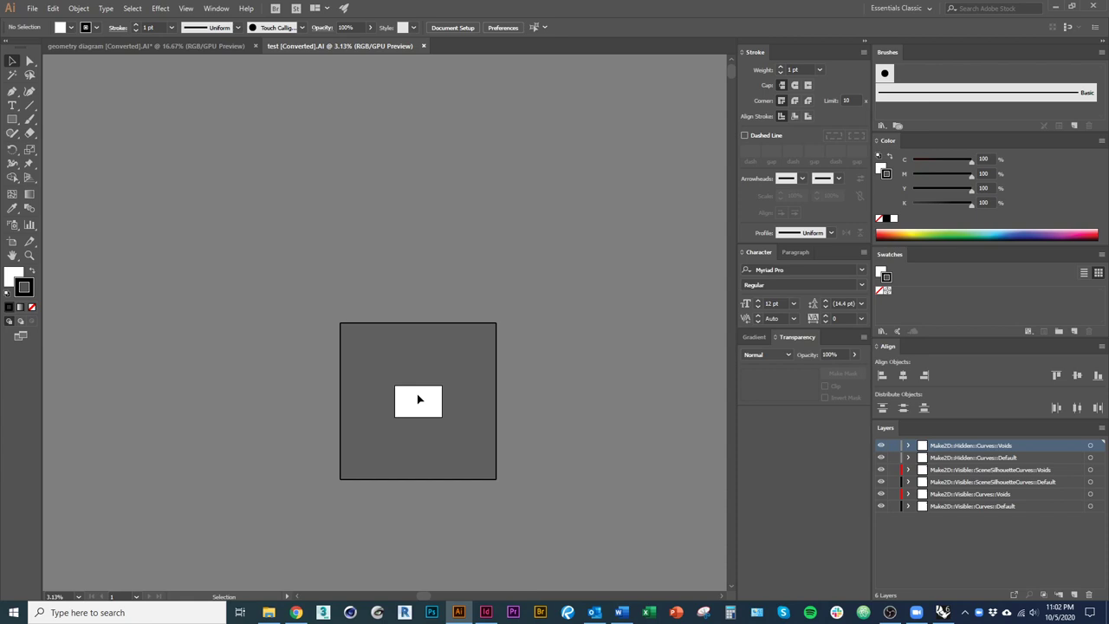
Close the test document and return to the geometry diagram with its linework studies in close view.
left_click(421, 46)
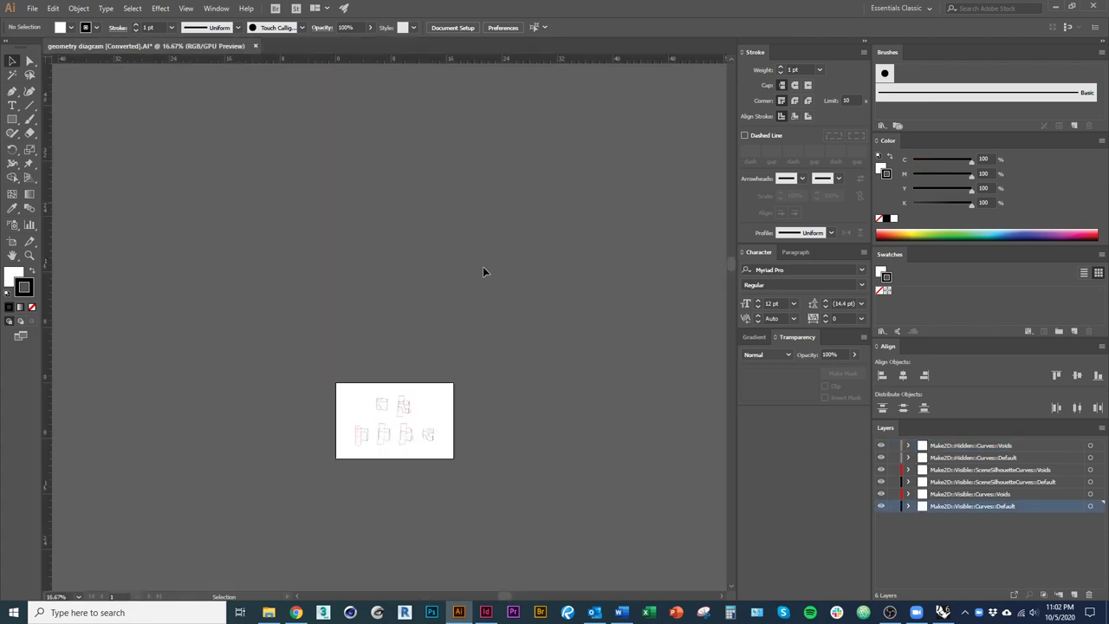
scroll(390, 459, "up", 4)
key("space")
left_click_drag(462, 477, 454, 527)
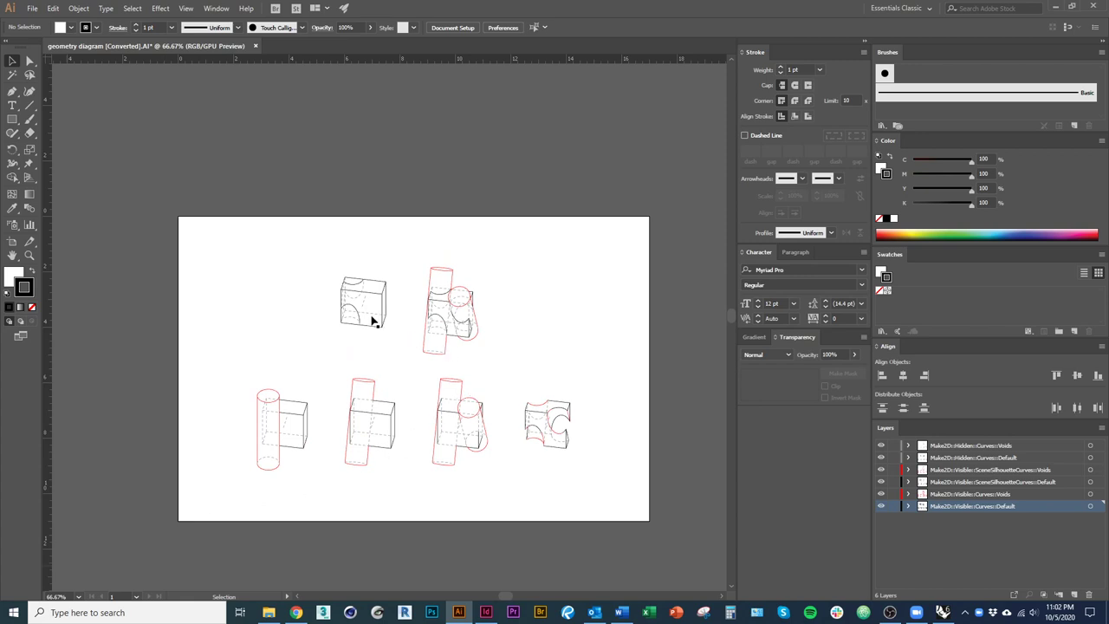
scroll(346, 329, "up", 1)
scroll(381, 374, "up", 1)
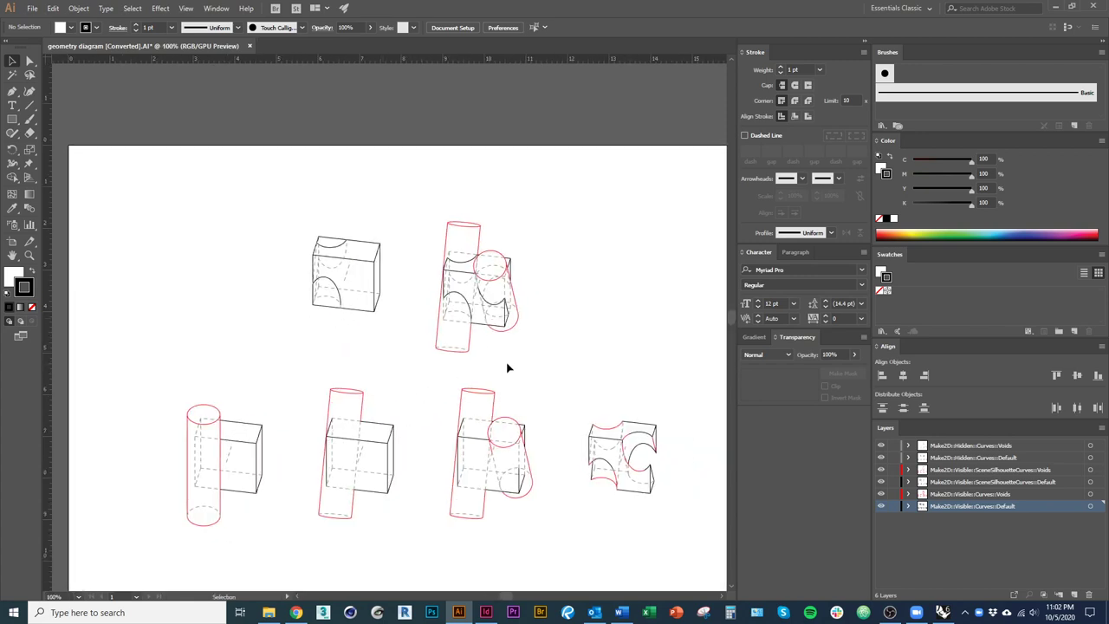
left_click_drag(553, 382, 537, 364)
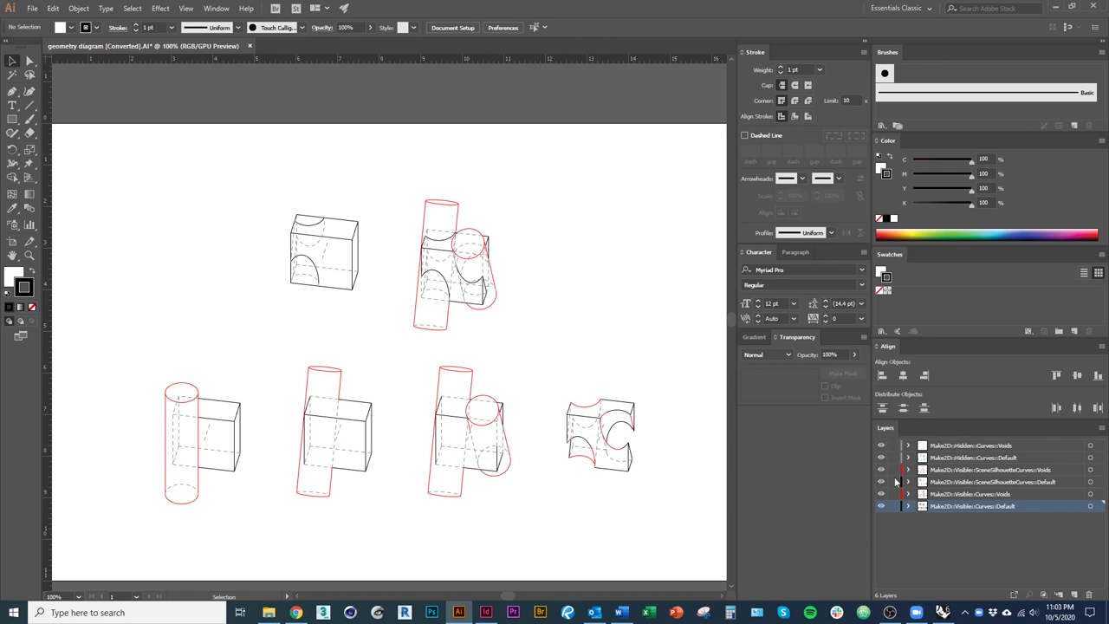
Select all artwork on the Make2D::Visible::SceneSilhouetteCurves::Voids layer to examine its contents, and clear the selection.
left_click_drag(882, 508, 895, 477)
left_click(894, 493)
left_click_drag(882, 458, 882, 445)
left_click(1090, 469)
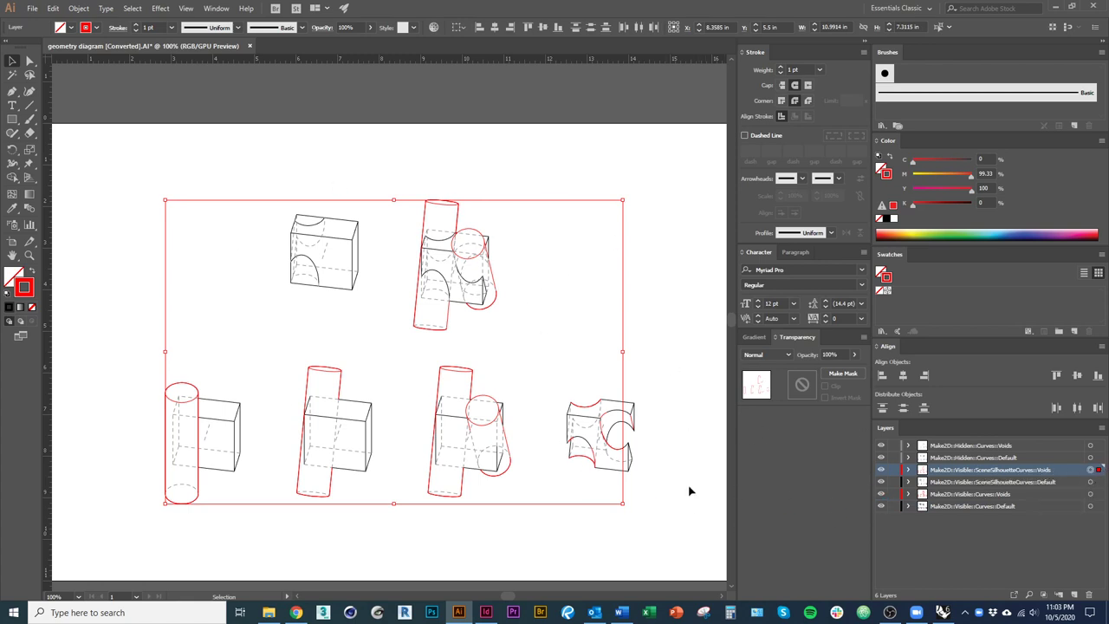
left_click(639, 503)
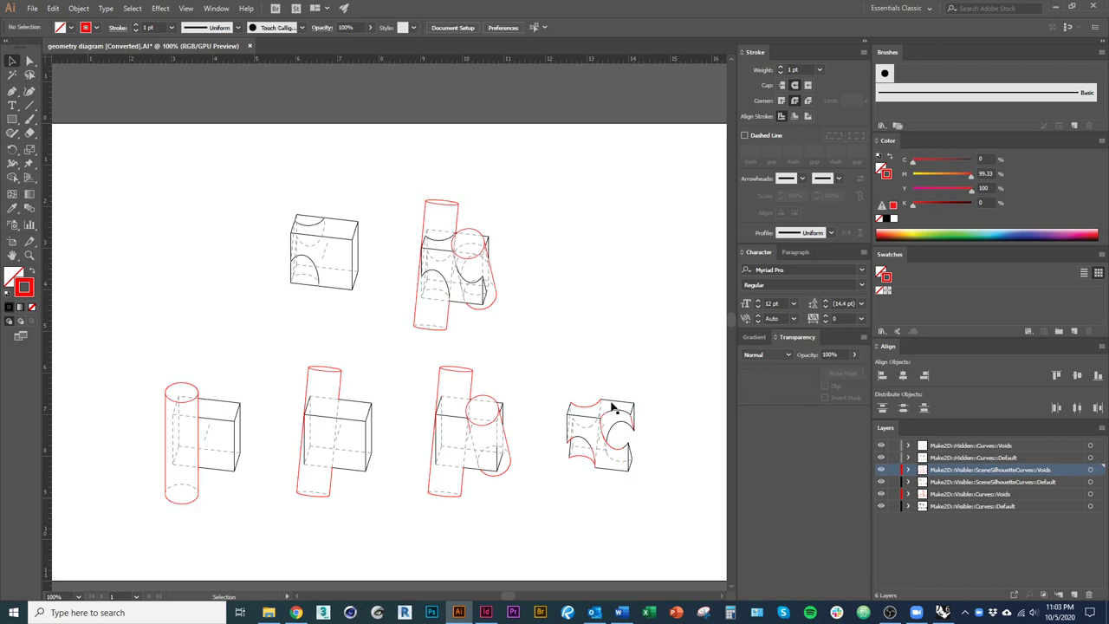
Try moving the top edge of the final carved box to the Make2D::Hidden::Curves::Default layer, and undo the layer change.
left_click(628, 400)
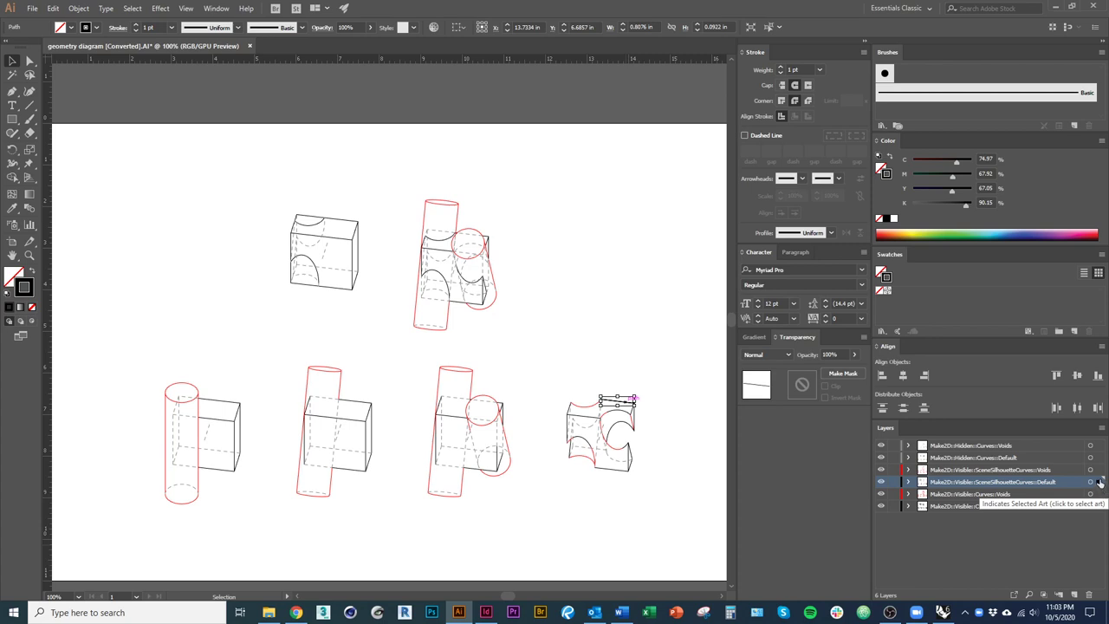
left_click_drag(1099, 481, 1099, 457)
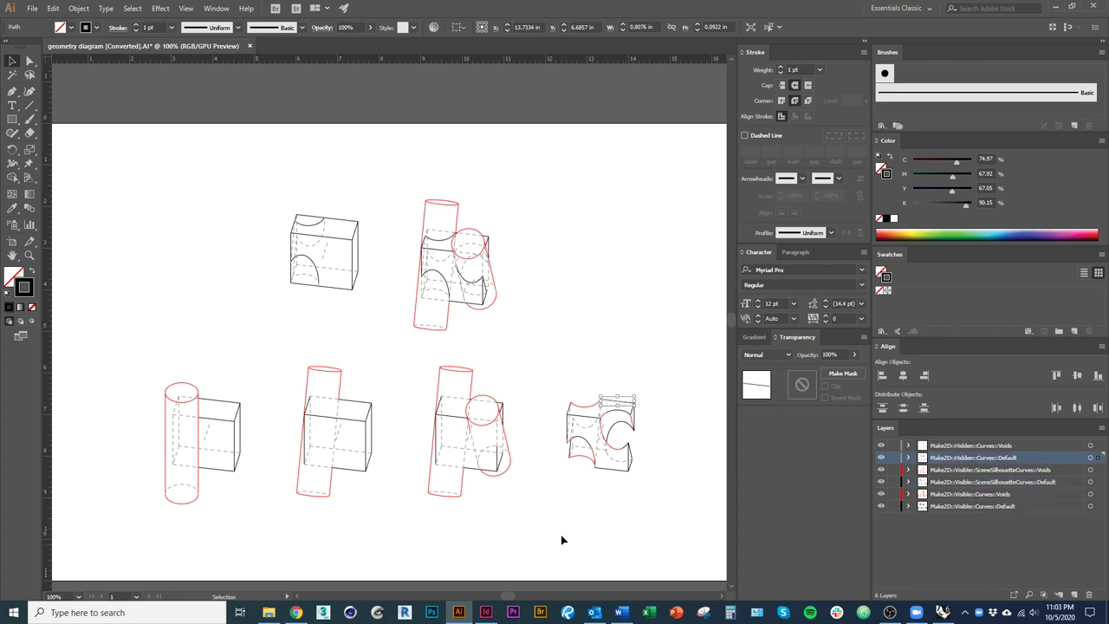
left_click(561, 535)
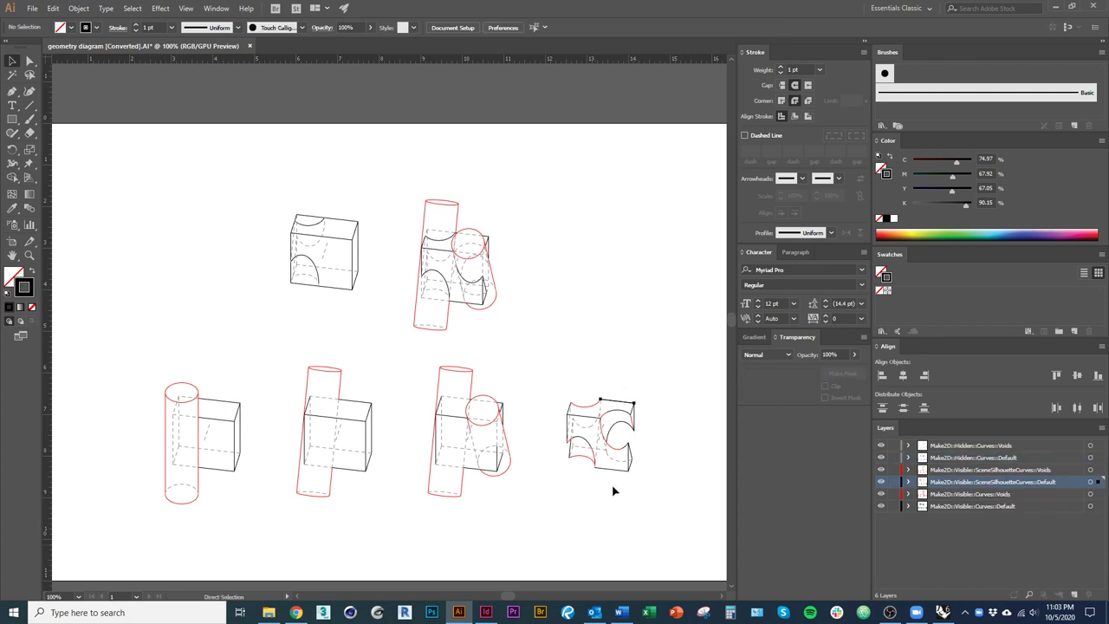
left_click(608, 400)
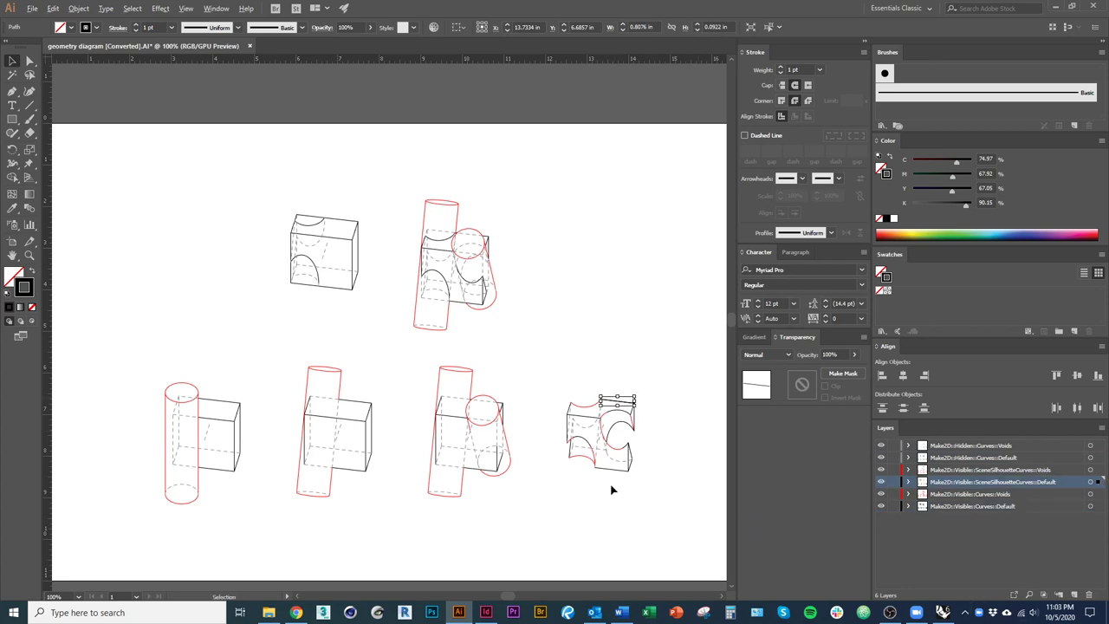
left_click(598, 506)
Select all the diagram linework on the artboard and set its stroke weight to 0.5 pt.
scroll(495, 512, "down", 1)
mouse_move(613, 535)
left_mouse_down()
mouse_move(238, 243)
mouse_move(201, 251)
left_mouse_up()
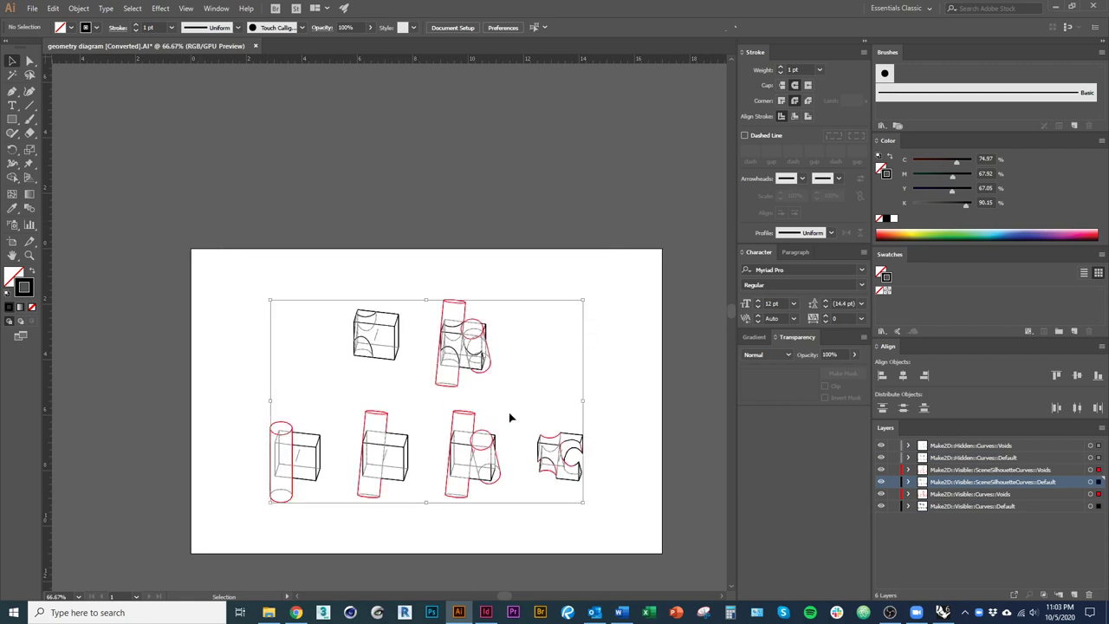
scroll(452, 445, "up", 1)
scroll(459, 461, "up", 1)
left_click_drag(401, 443, 420, 447)
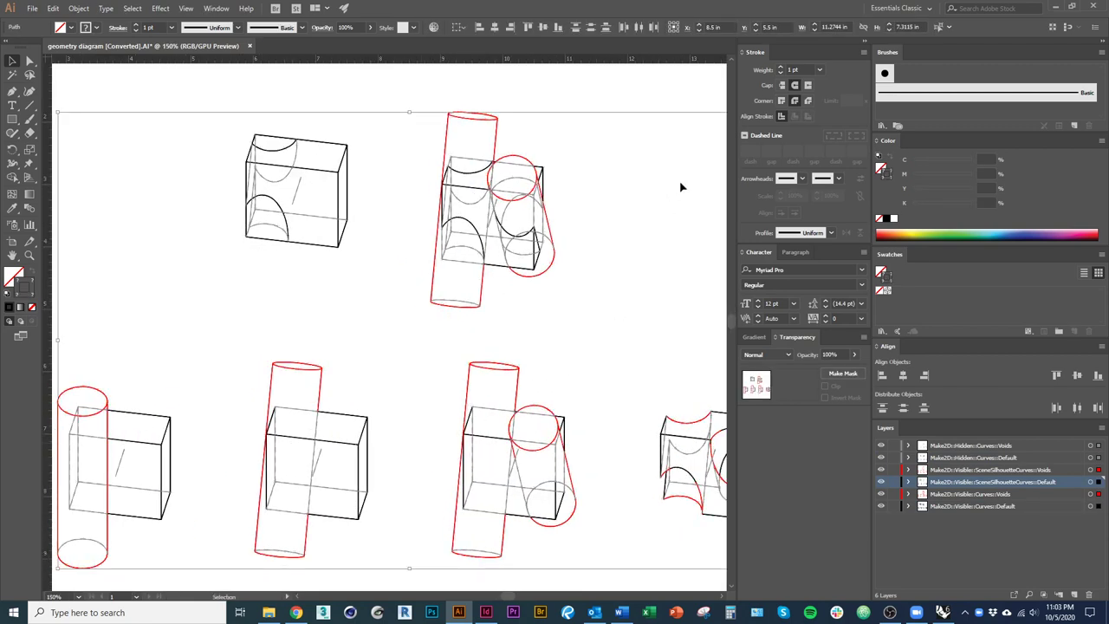
left_click(819, 70)
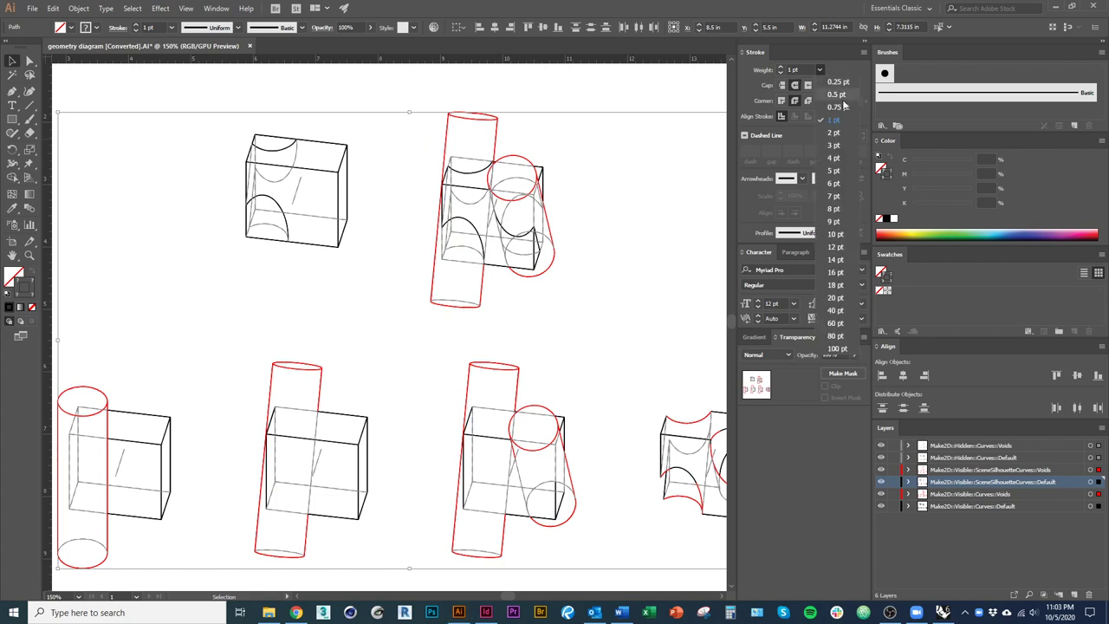
left_click(836, 95)
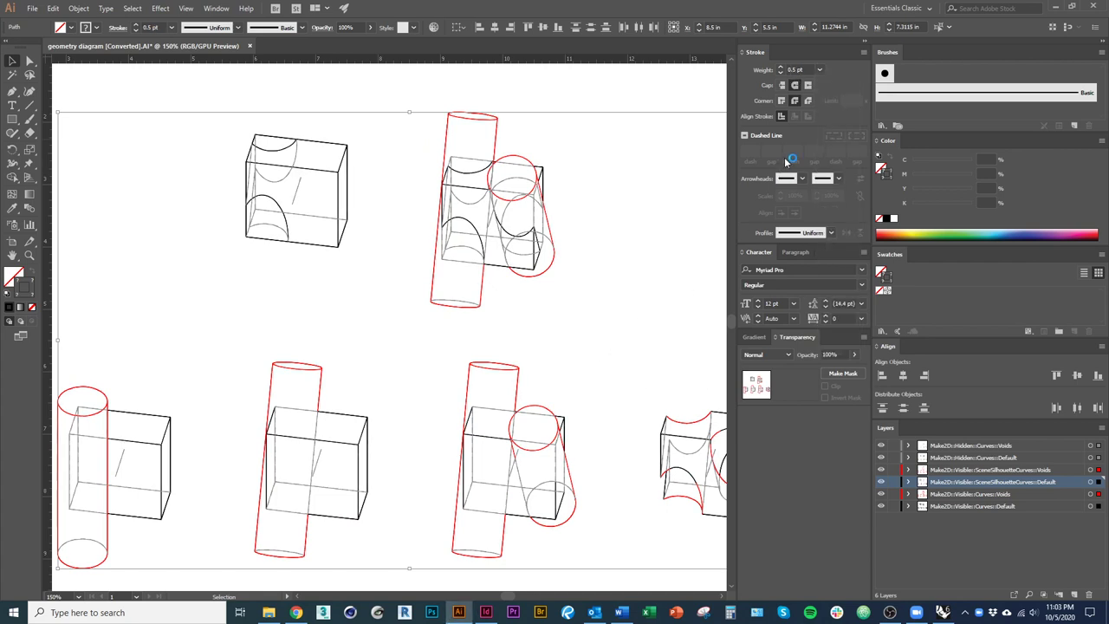
left_click(882, 167)
left_click(890, 177)
left_click(75, 205)
Draw a test rectangle about 1.30 x 1.12 in beside the box of the upper row.
key("m")
left_click_drag(114, 242, 198, 311)
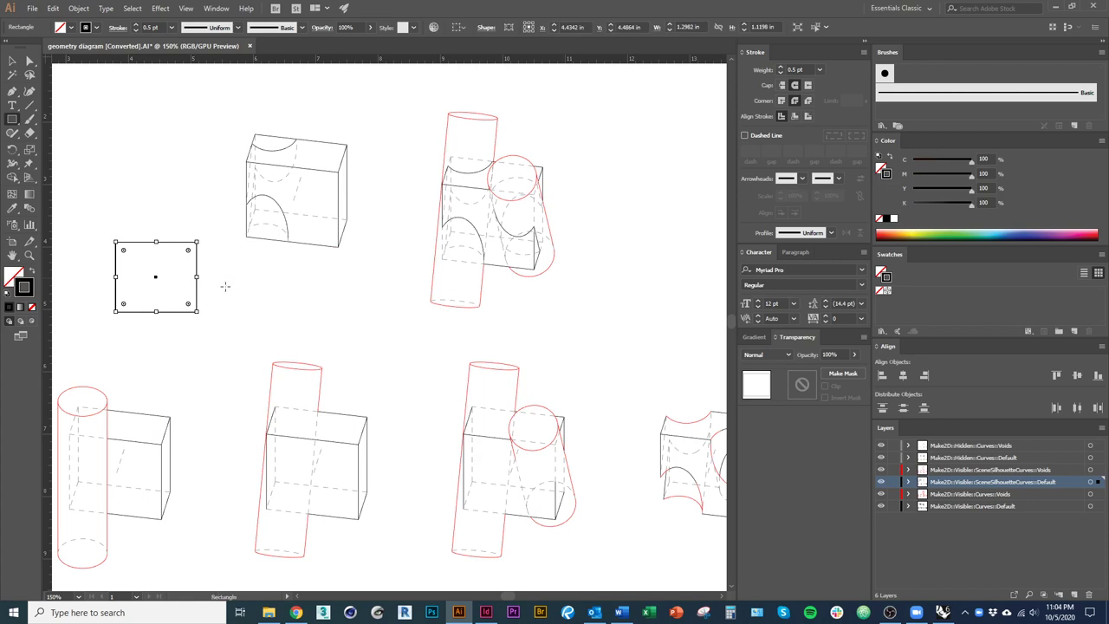
key("v")
left_click(294, 312)
left_click_drag(296, 313, 443, 323)
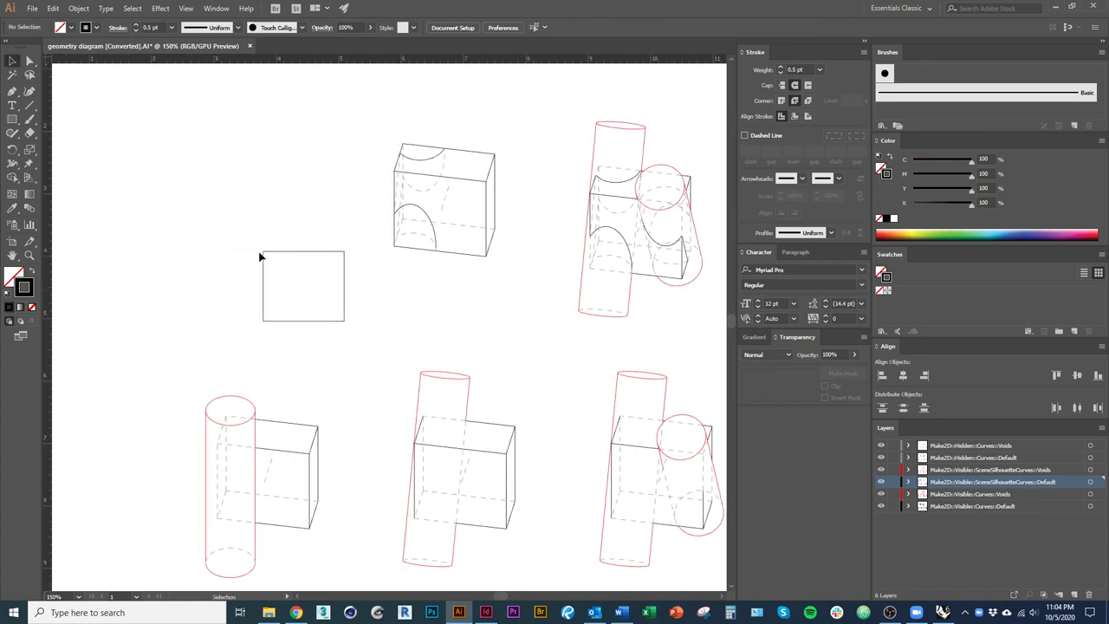
Set the test rectangle's stroke weight to 9 pt.
left_click(264, 286)
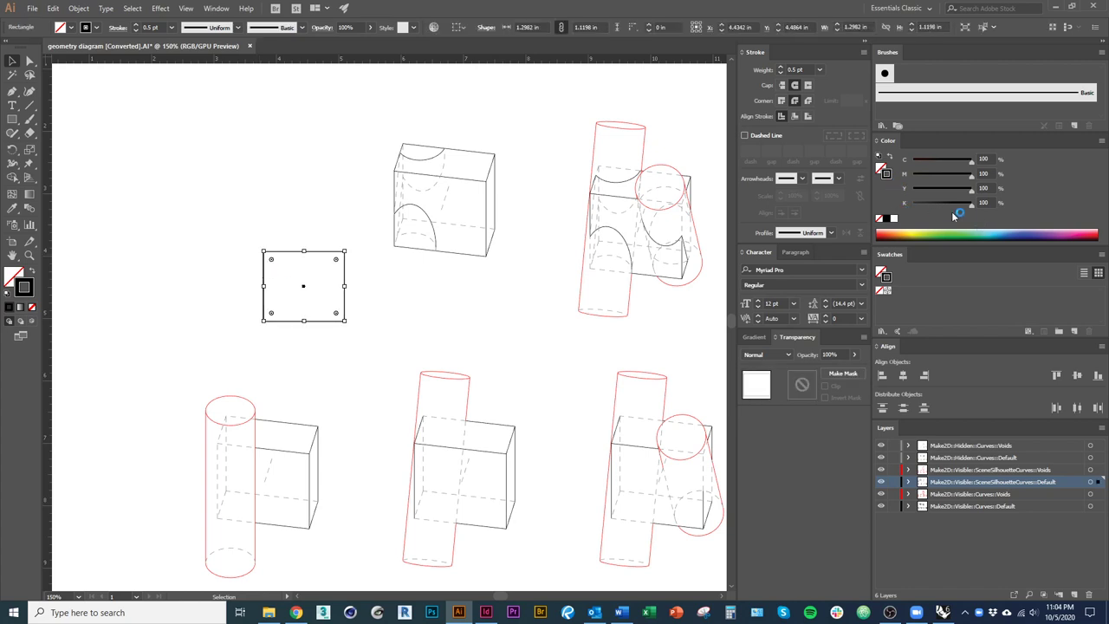
left_click(779, 67)
left_click(779, 67)
left_click(779, 66)
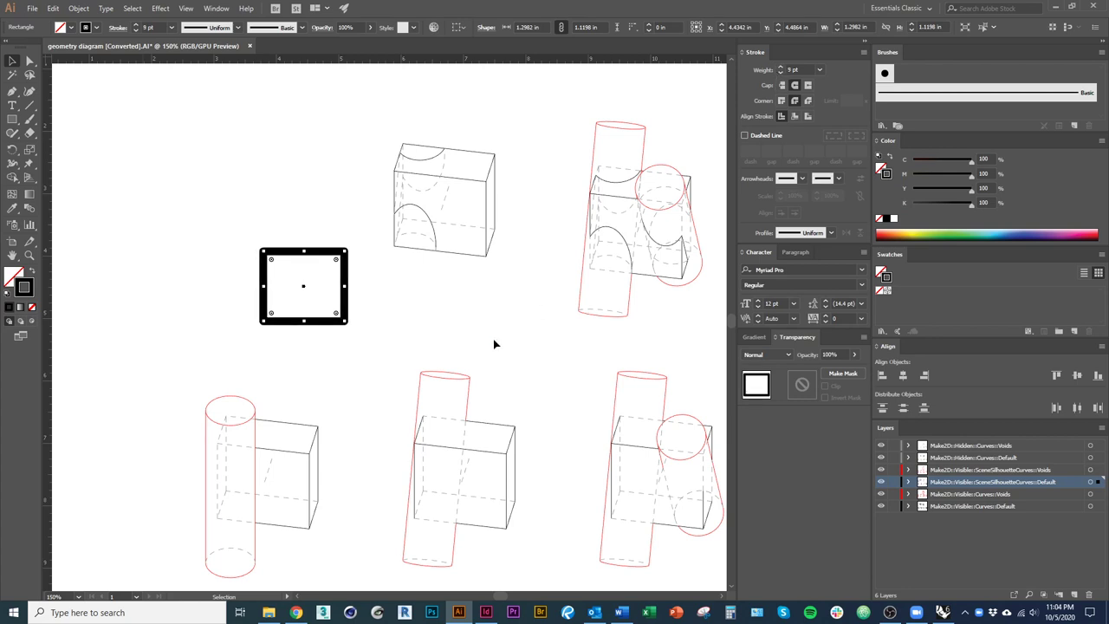
left_click(380, 307)
Give the test rectangle a red-orange stroke and a light blue-violet fill picked from the colour spectrum.
left_click(346, 306)
left_click(916, 231)
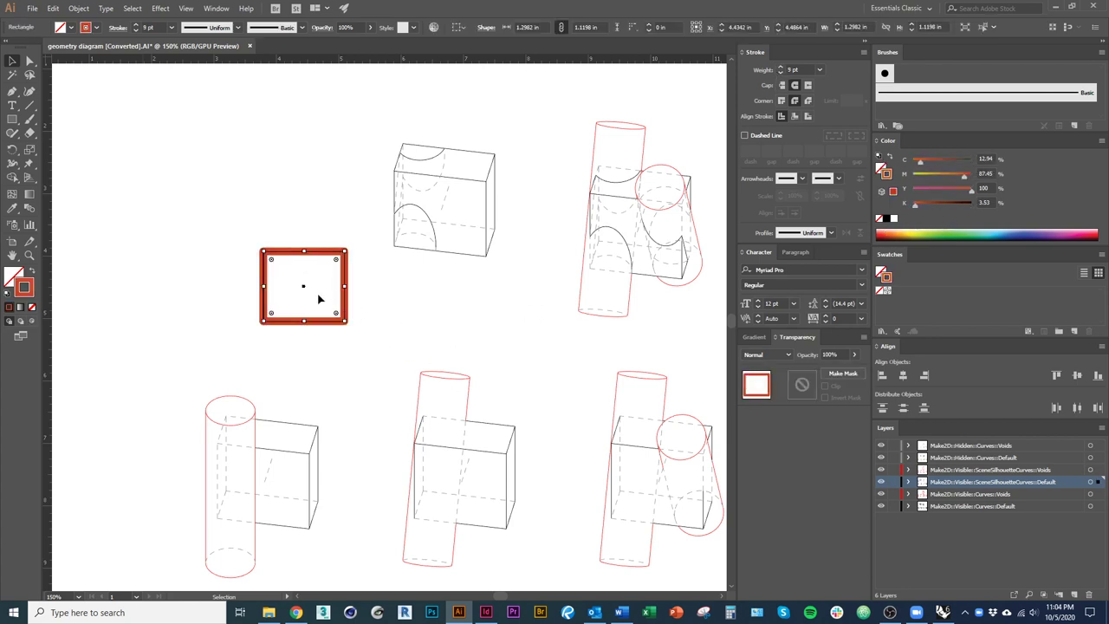
left_click(379, 344)
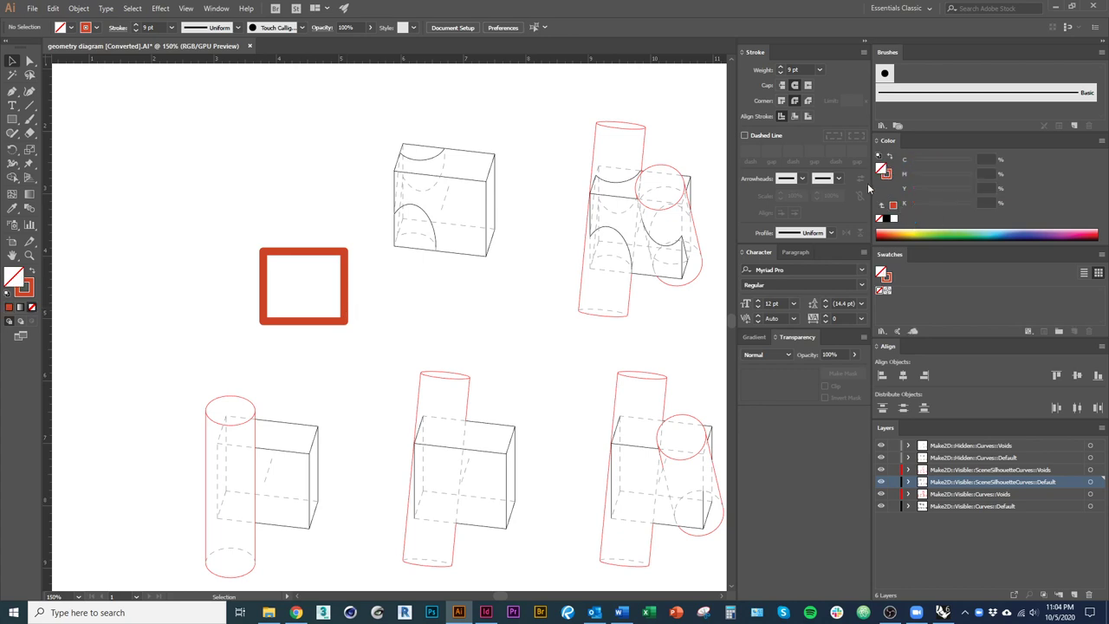
left_click(1017, 234)
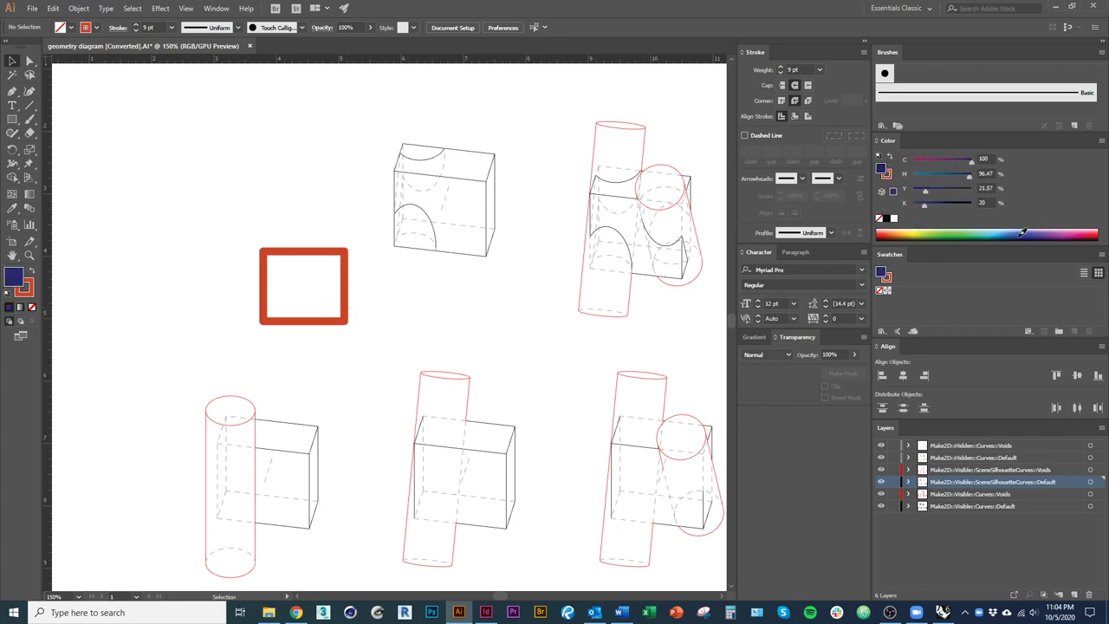
left_click(336, 323)
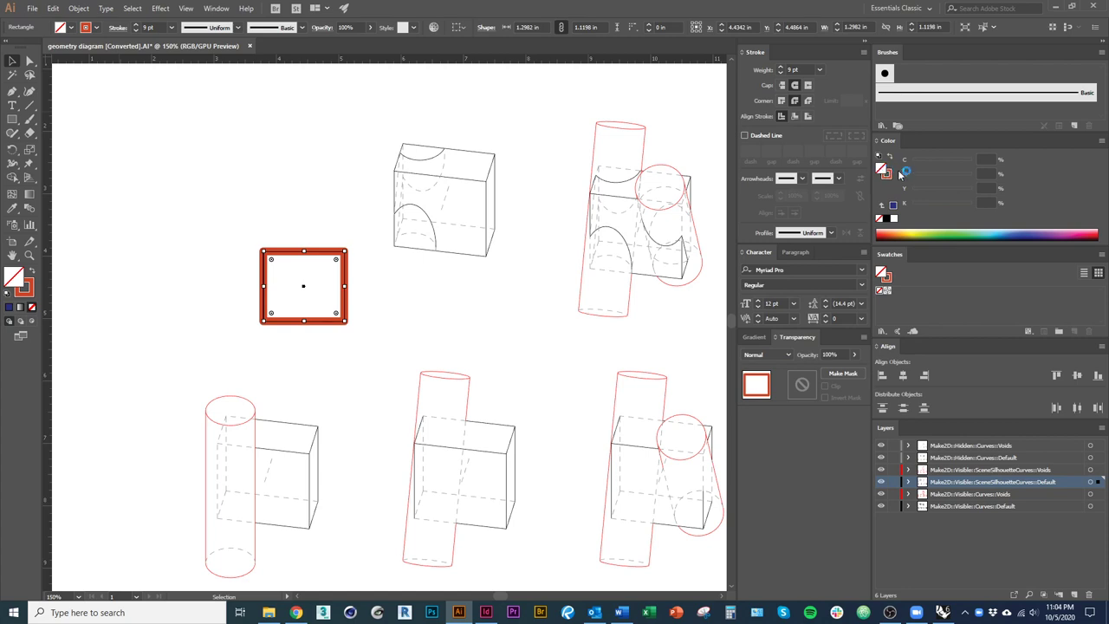
left_click(1023, 231)
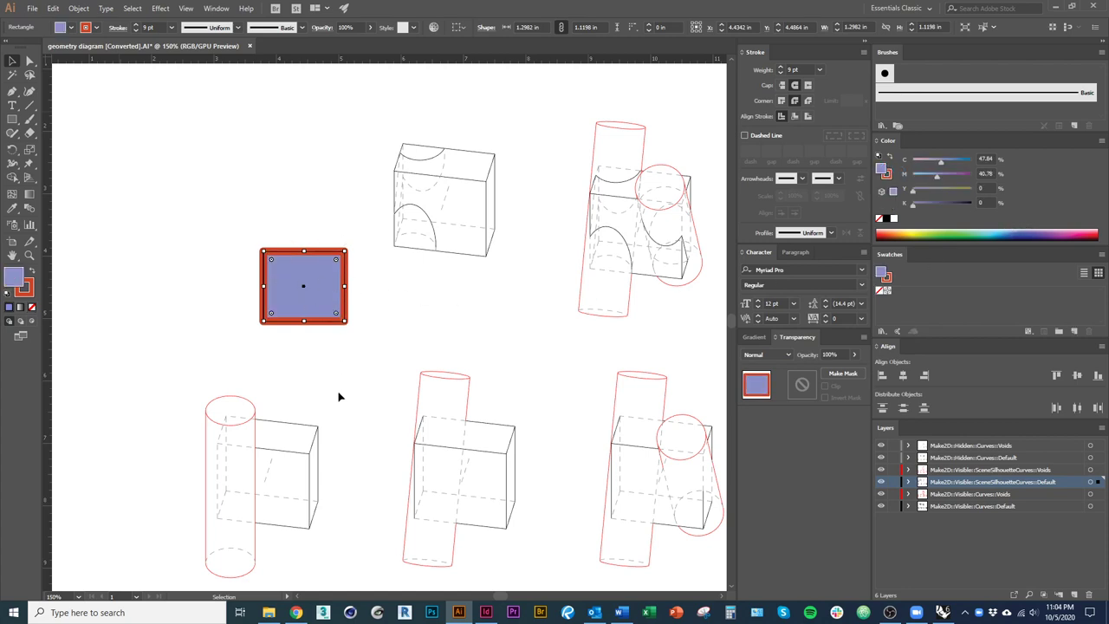
Delete the test rectangle beside the upper row of studies.
left_click_drag(678, 333, 404, 346)
left_click(191, 342)
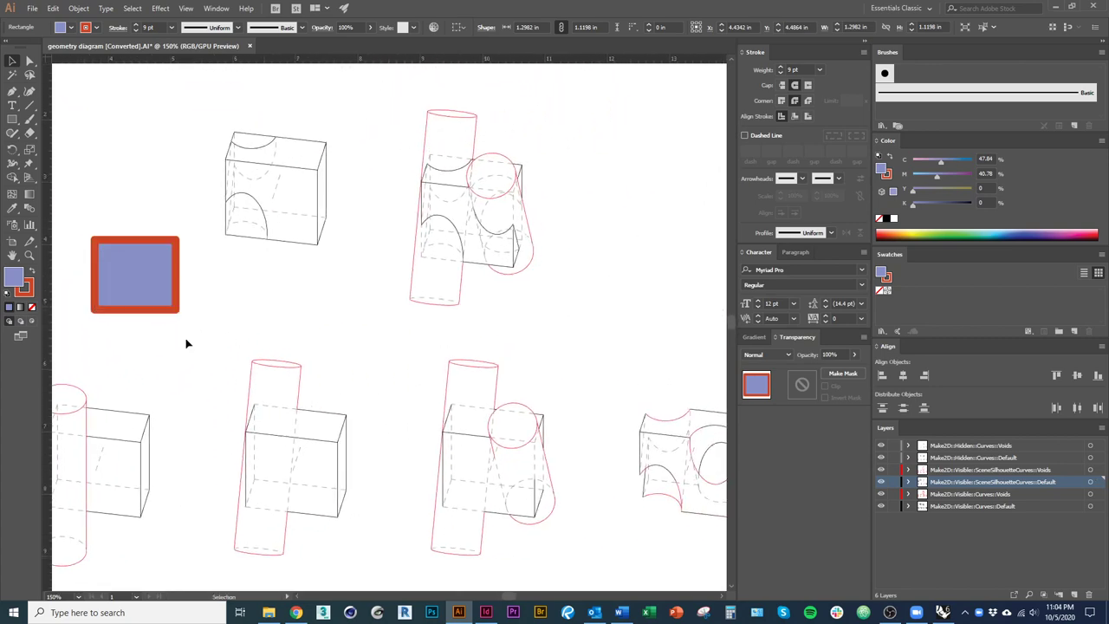
left_click(160, 272)
key("Delete")
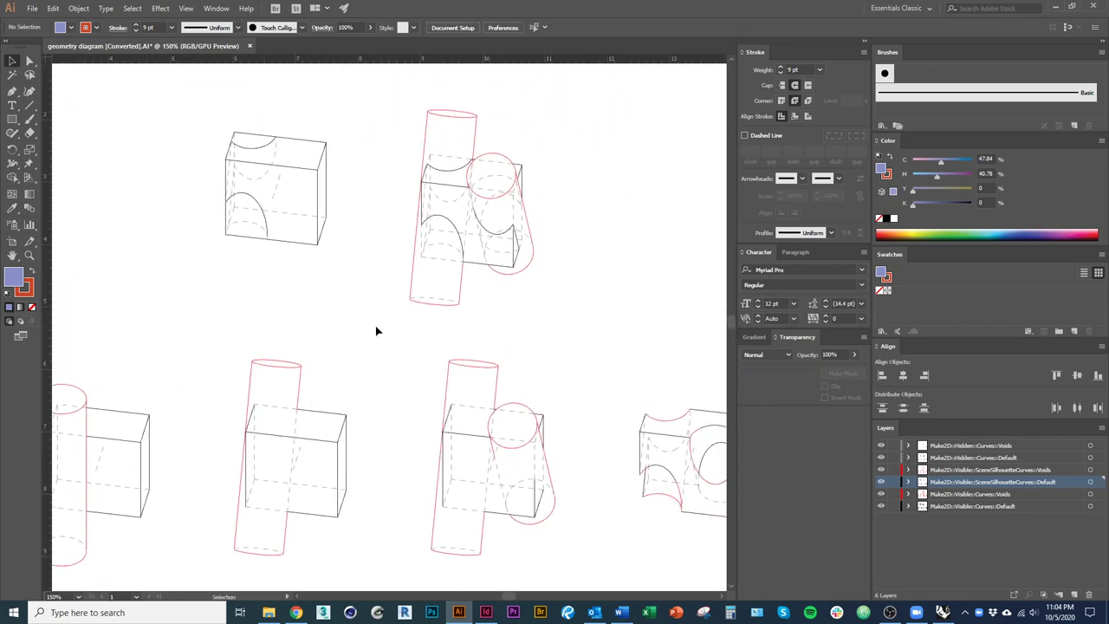
Select the linework of all six studies and make its strokes black.
key("ctrl+minus")
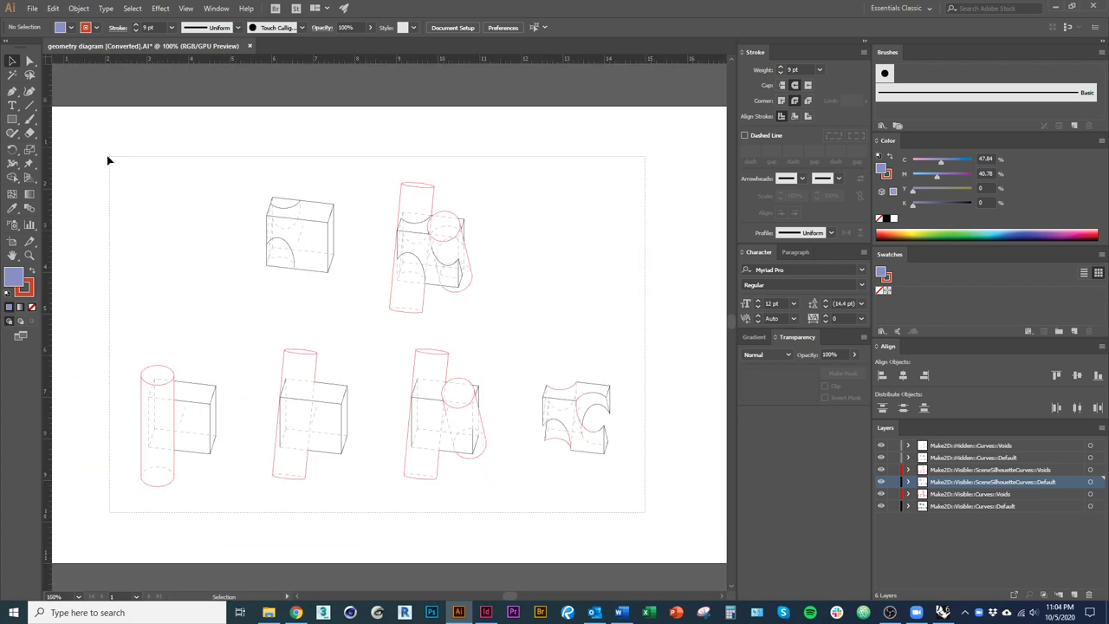
left_click_drag(106, 160, 641, 506)
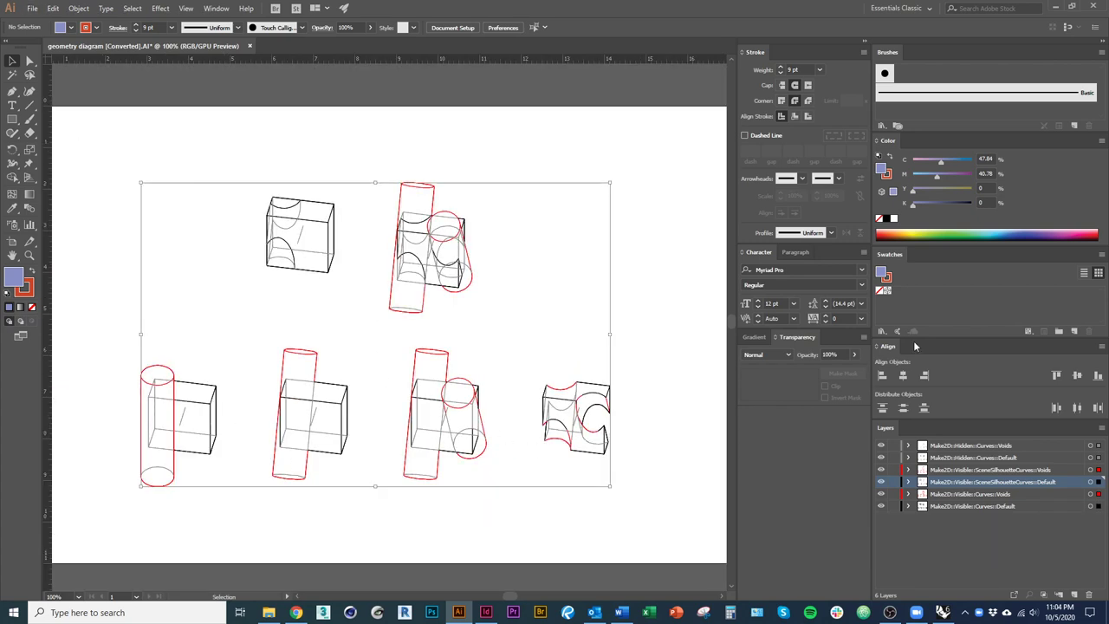
left_click(889, 176)
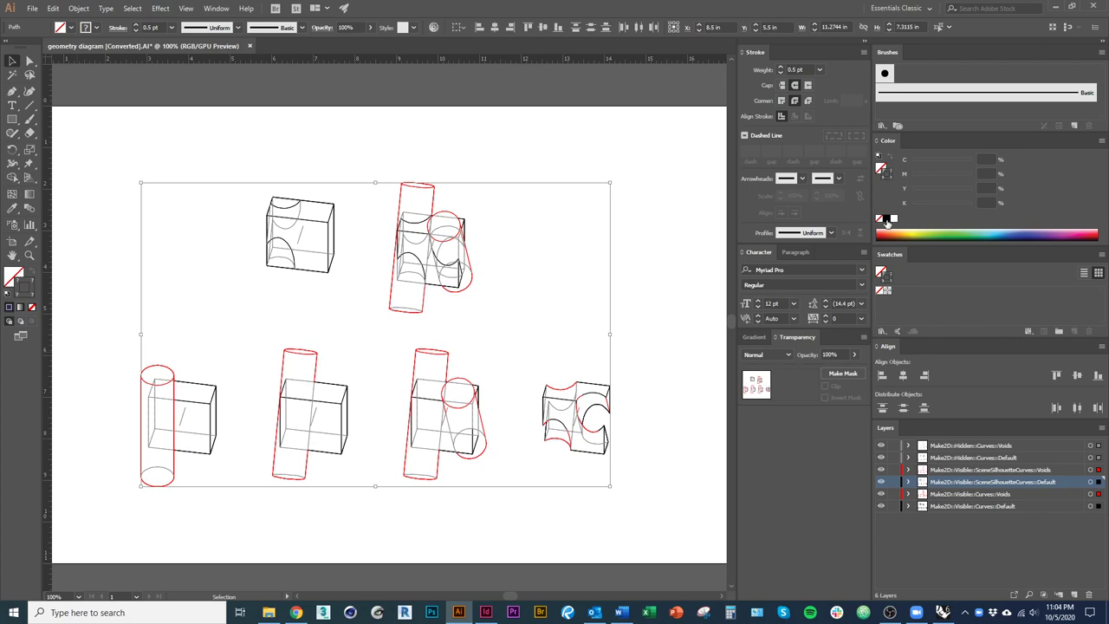
left_click(583, 322)
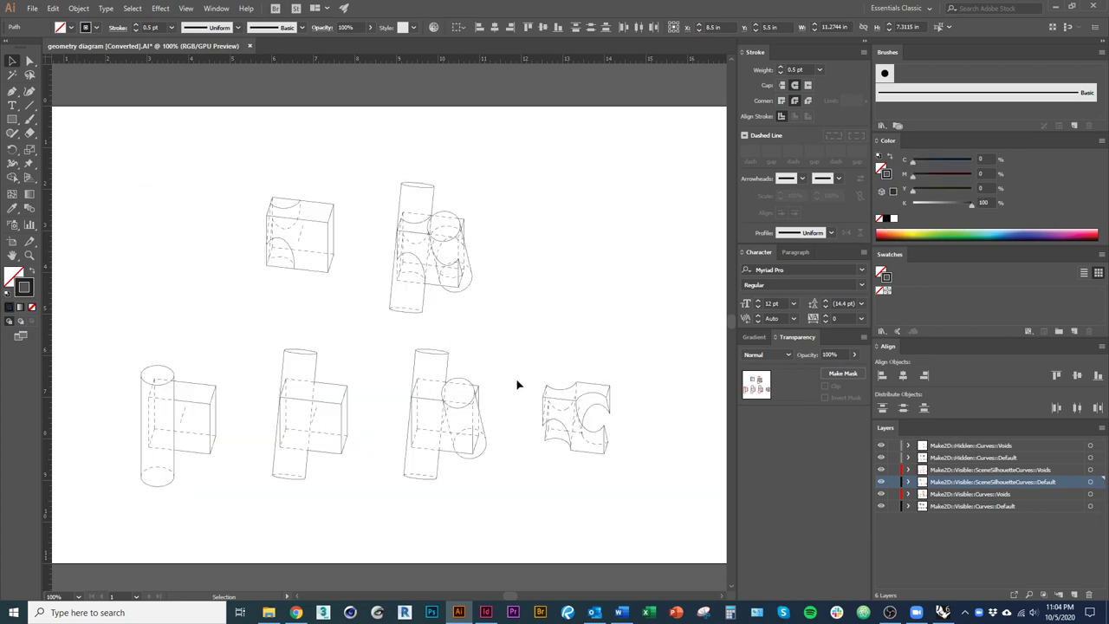
left_click_drag(507, 387, 540, 361)
Give all curves on the Make2D::Hidden::Curves::Voids layer a 69% black stroke with a weight of 0.25 pt.
scroll(485, 431, "up", 4)
scroll(472, 433, "down", 3)
scroll(471, 440, "down", 2)
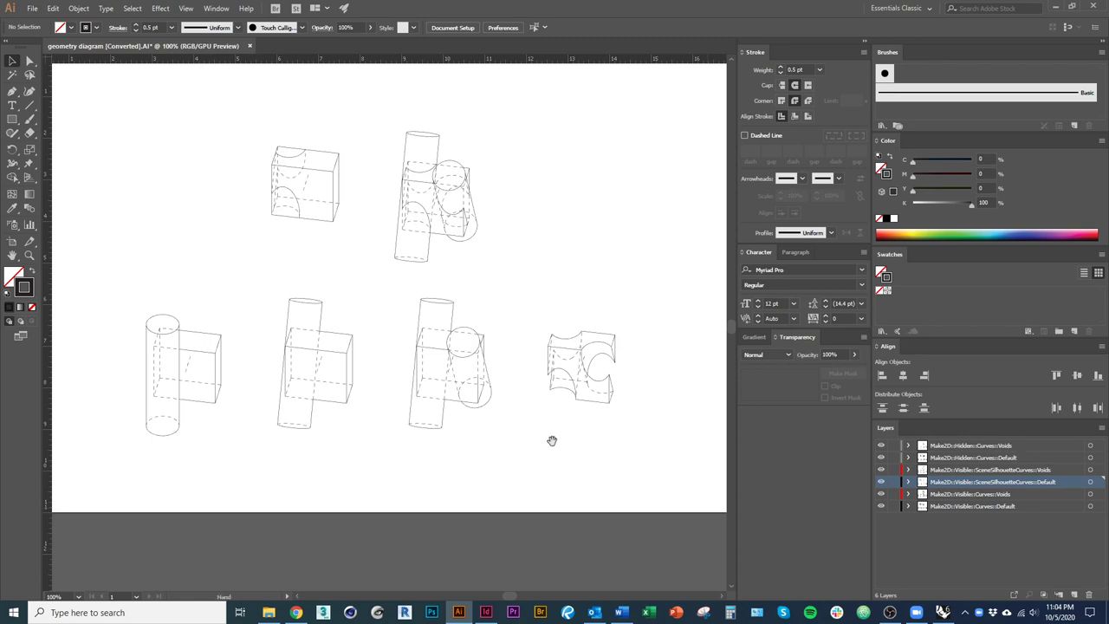
left_click_drag(536, 431, 566, 473)
scroll(326, 480, "up", 1)
left_click_drag(434, 373, 453, 393)
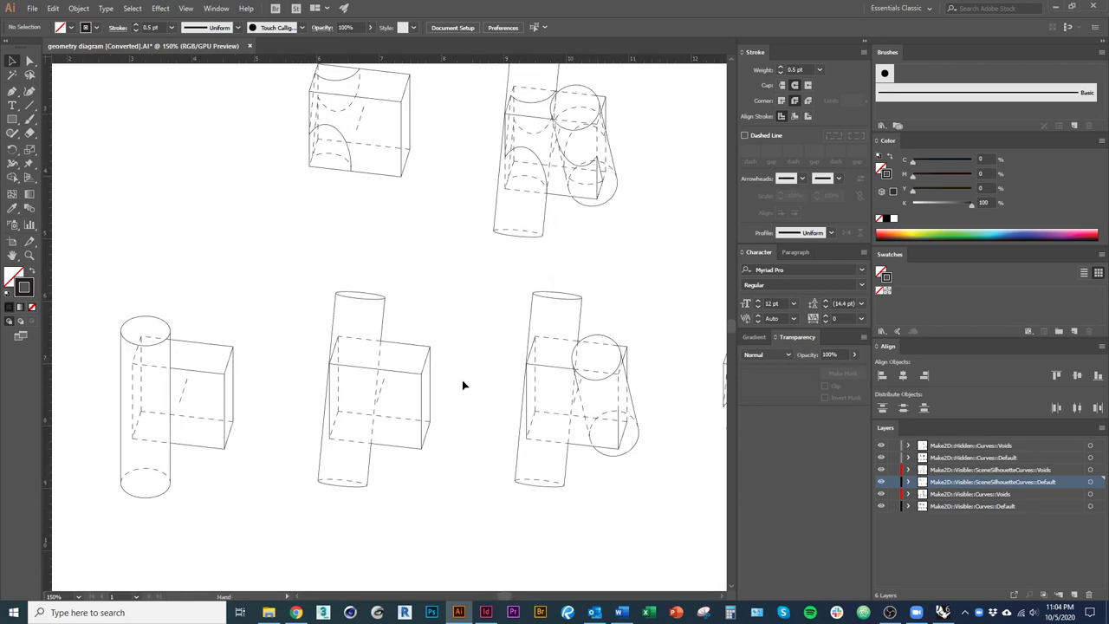
left_click_drag(254, 495, 317, 488)
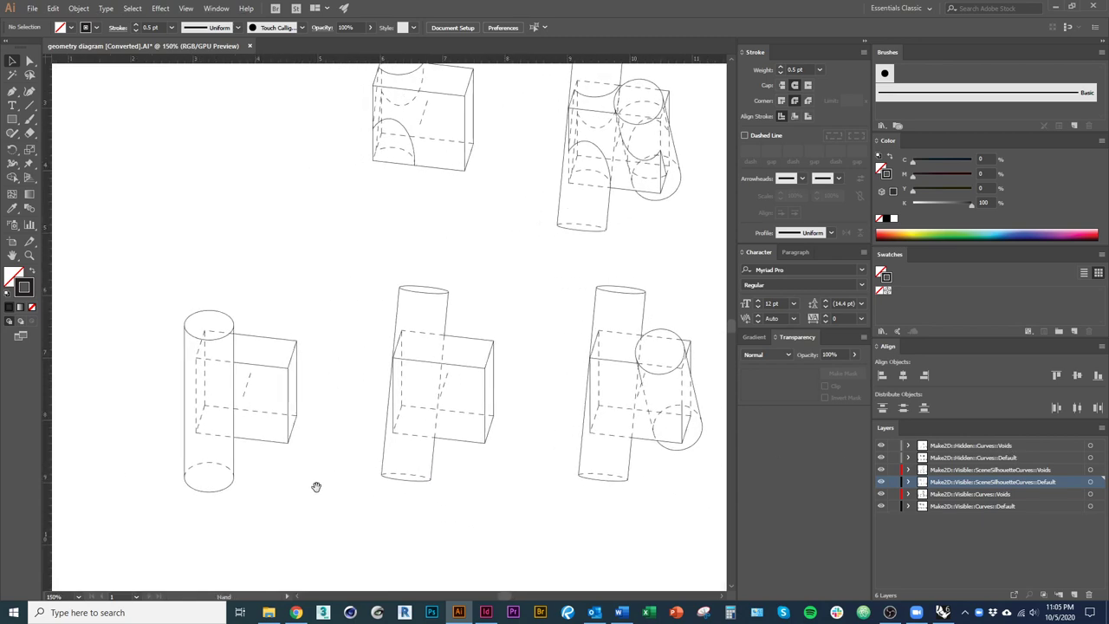
left_click(1090, 446)
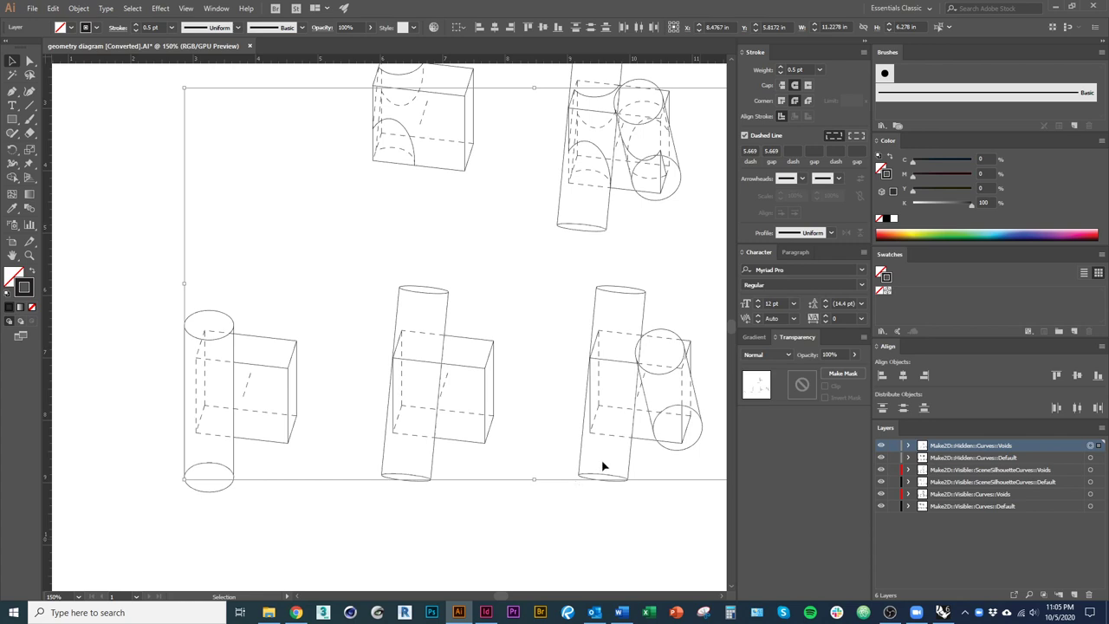
left_click_drag(644, 267, 550, 337)
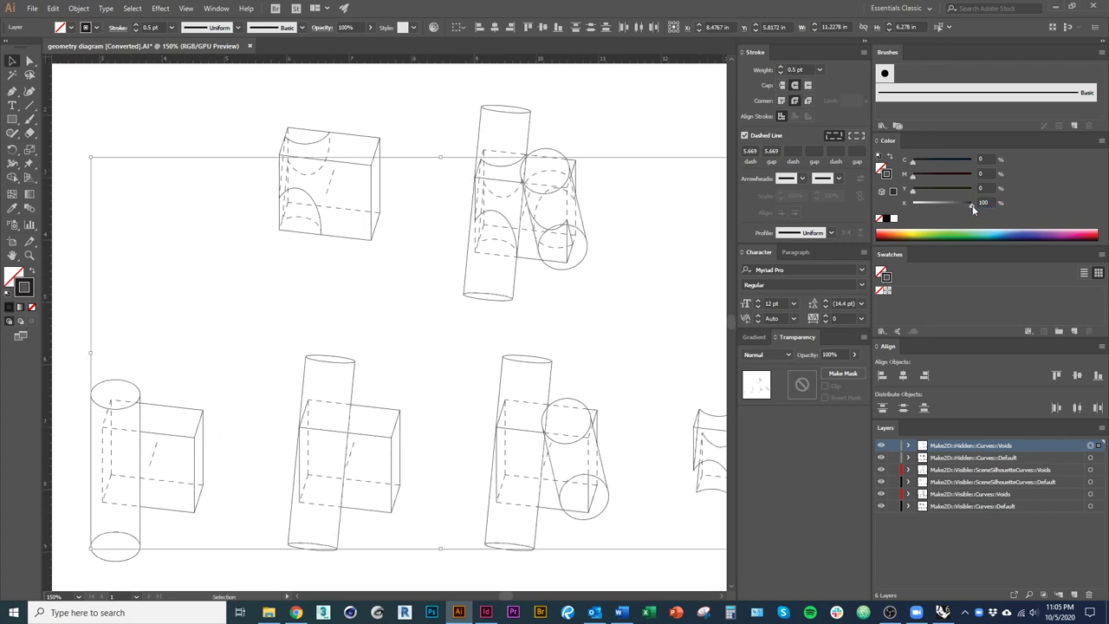
left_click_drag(979, 209, 952, 211)
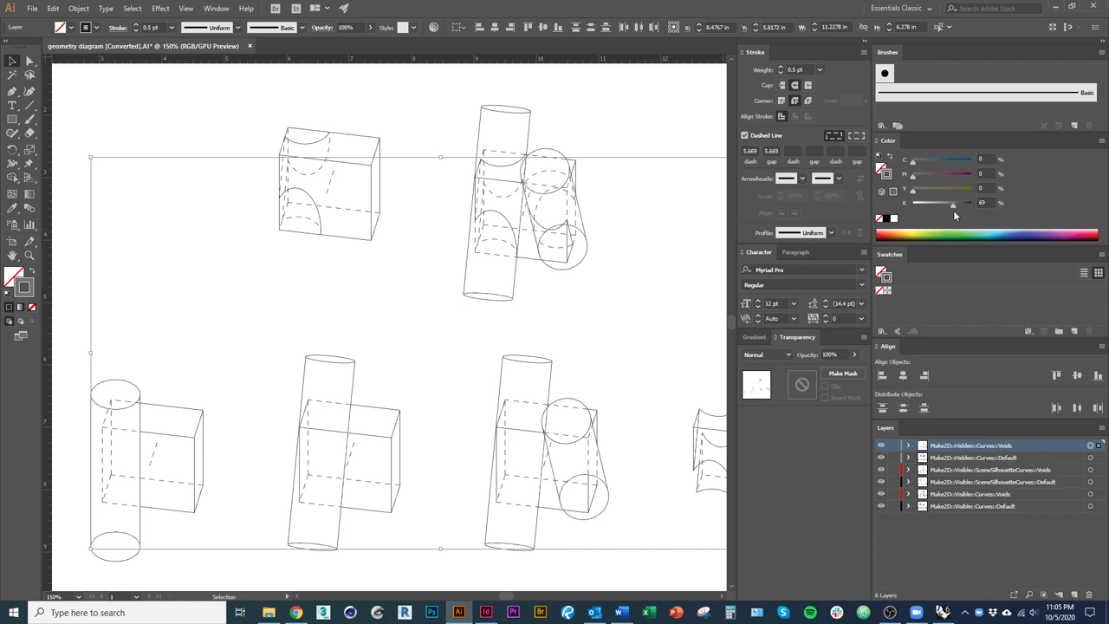
left_click(818, 70)
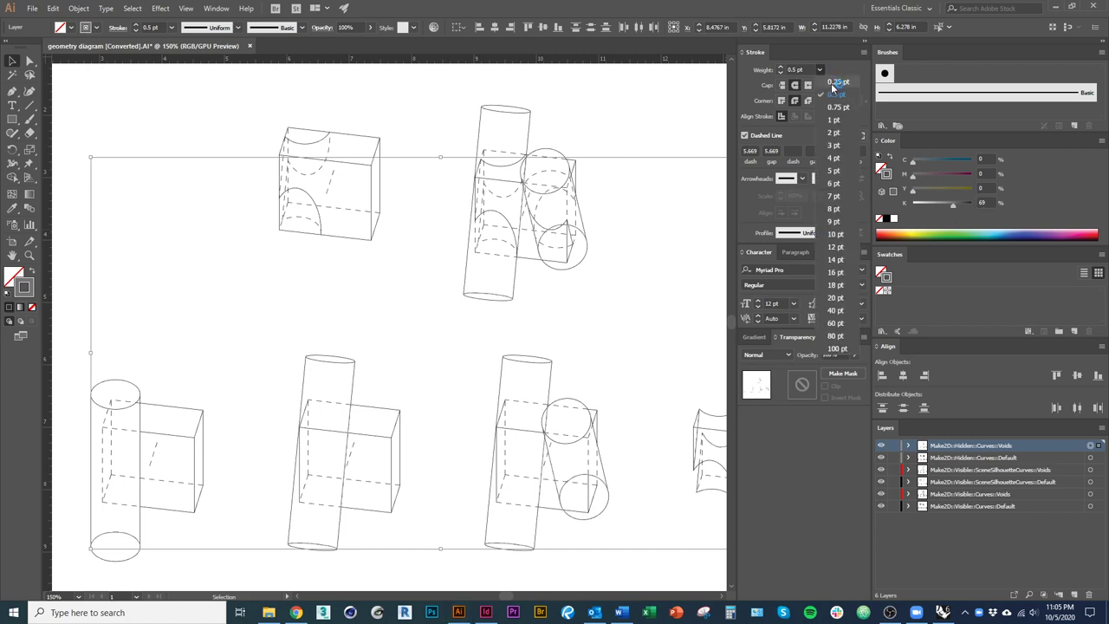
left_click(832, 82)
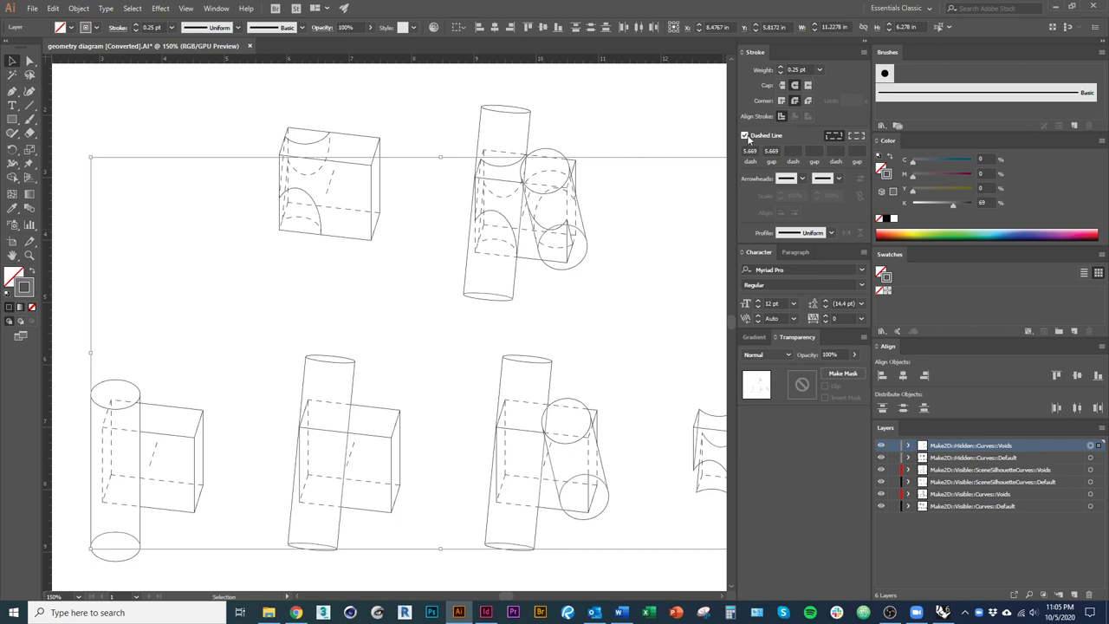
Turn off the dashed line for the hidden void curves and inspect them close up on the carved box.
scroll(519, 153, "up", 6)
scroll(474, 279, "down", 3)
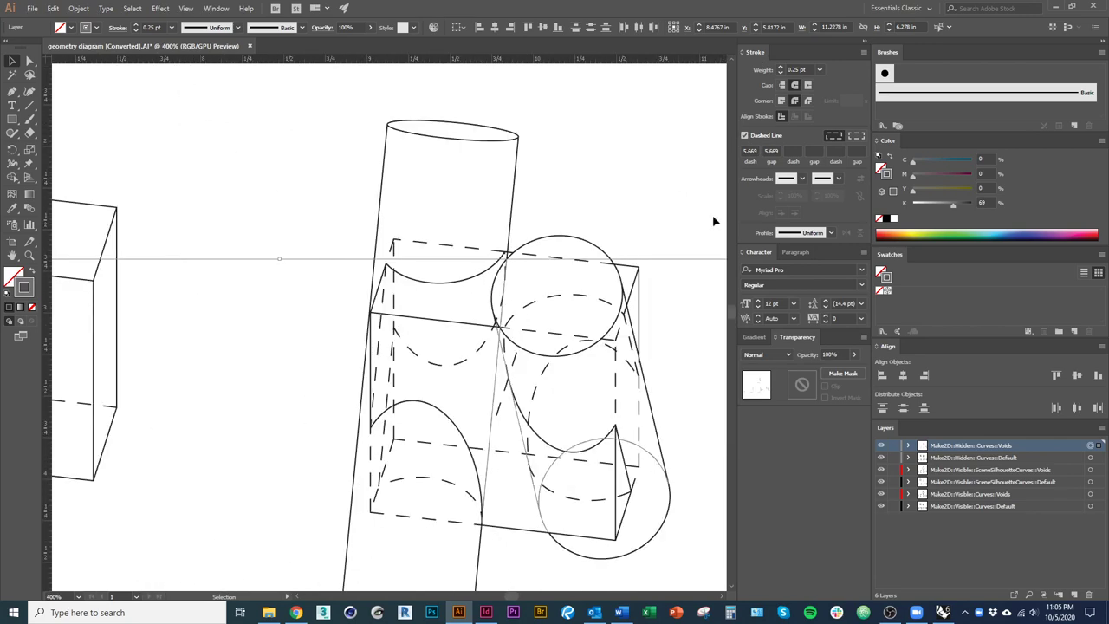
left_click(744, 137)
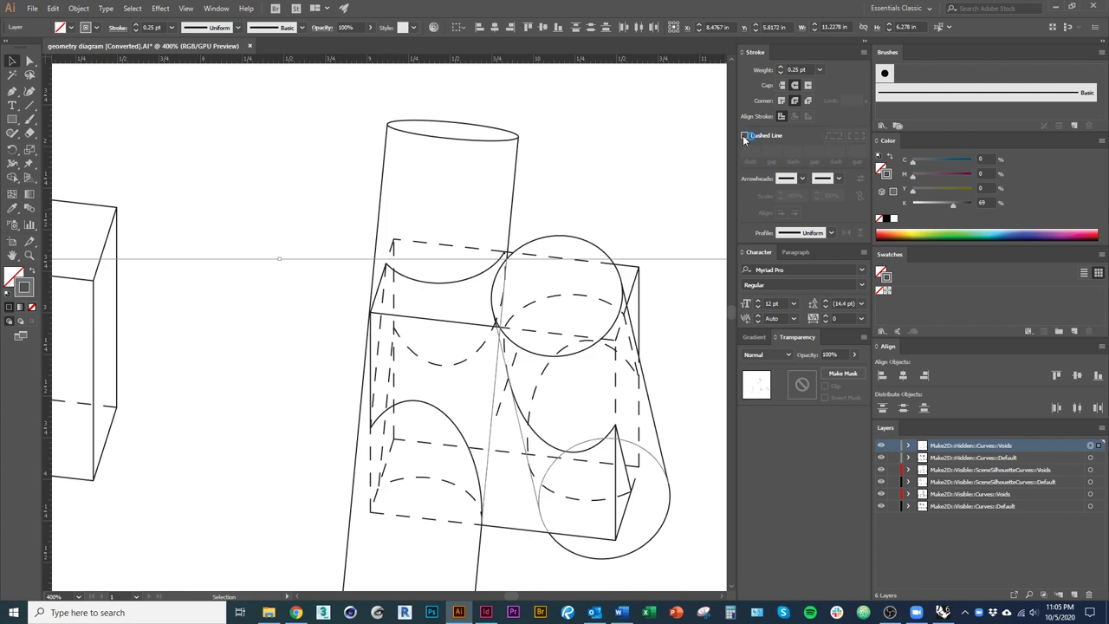
scroll(267, 296, "down", 3)
left_click_drag(255, 442, 255, 237)
scroll(621, 430, "up", 1)
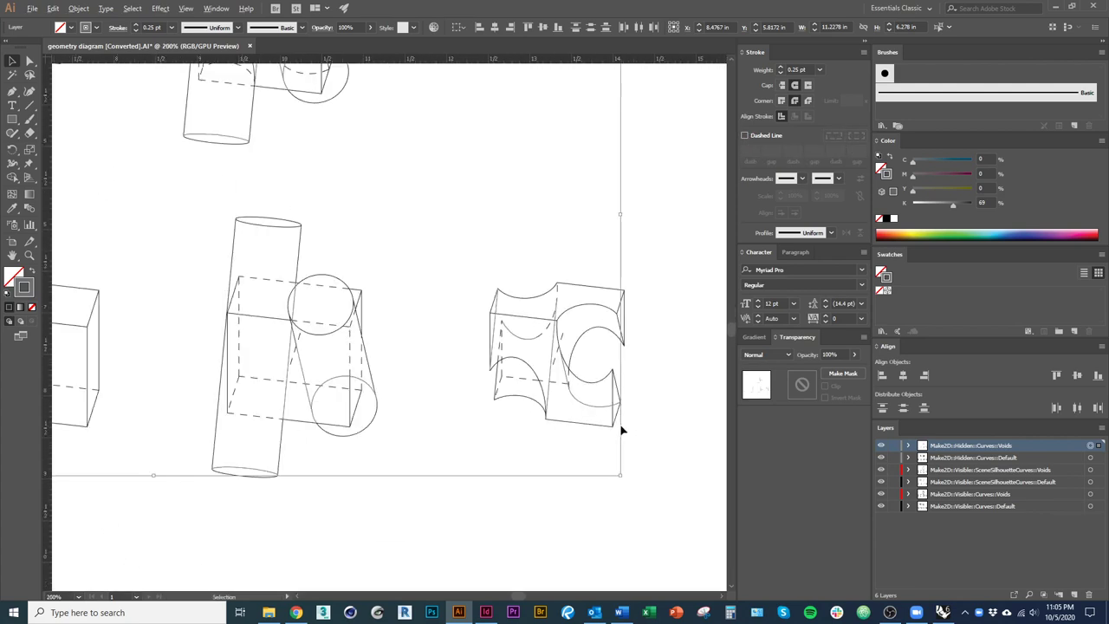
scroll(600, 405, "up", 5)
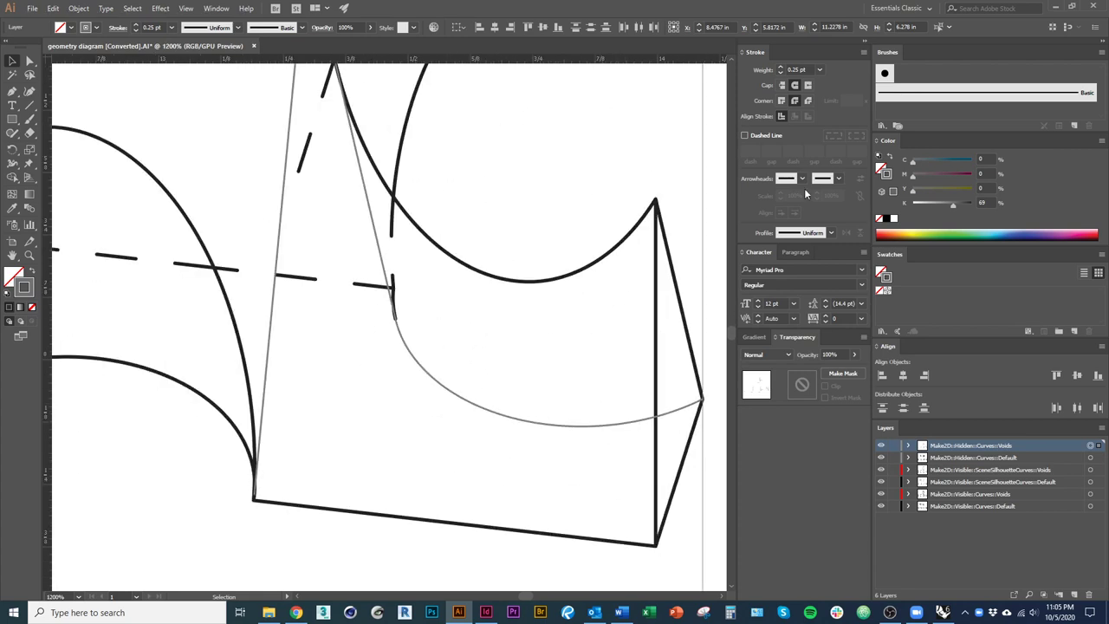
Make the hidden void curves dashed with a 2 pt dash and a 2 pt gap.
left_click(744, 136)
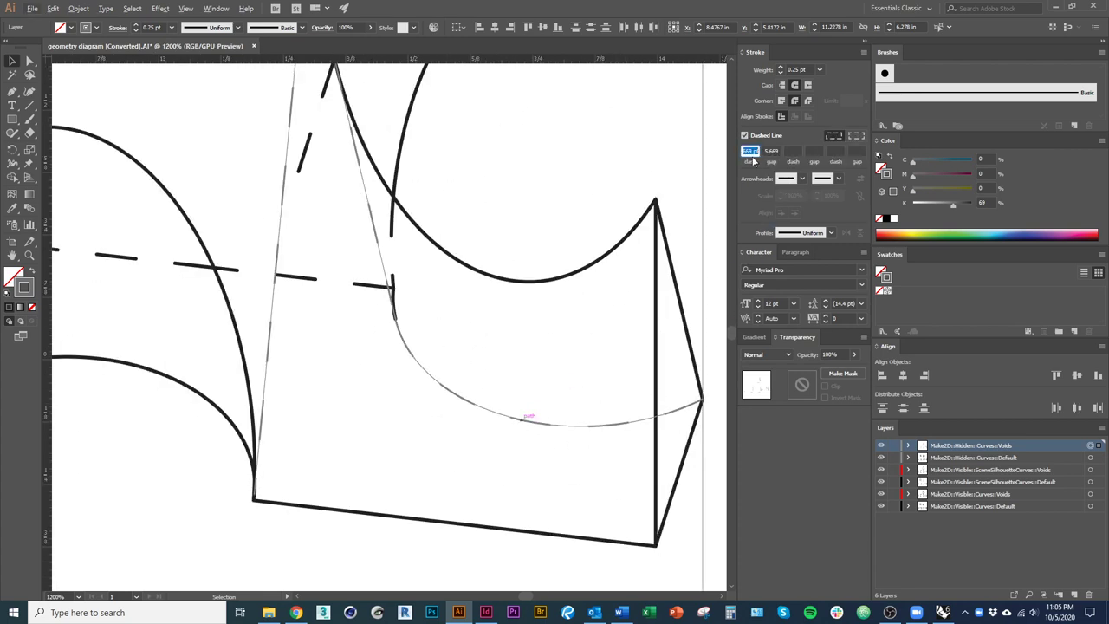
left_click(754, 152)
key("Tab")
double_click(751, 152)
type("22")
key("Tab")
type("2")
key("Tab")
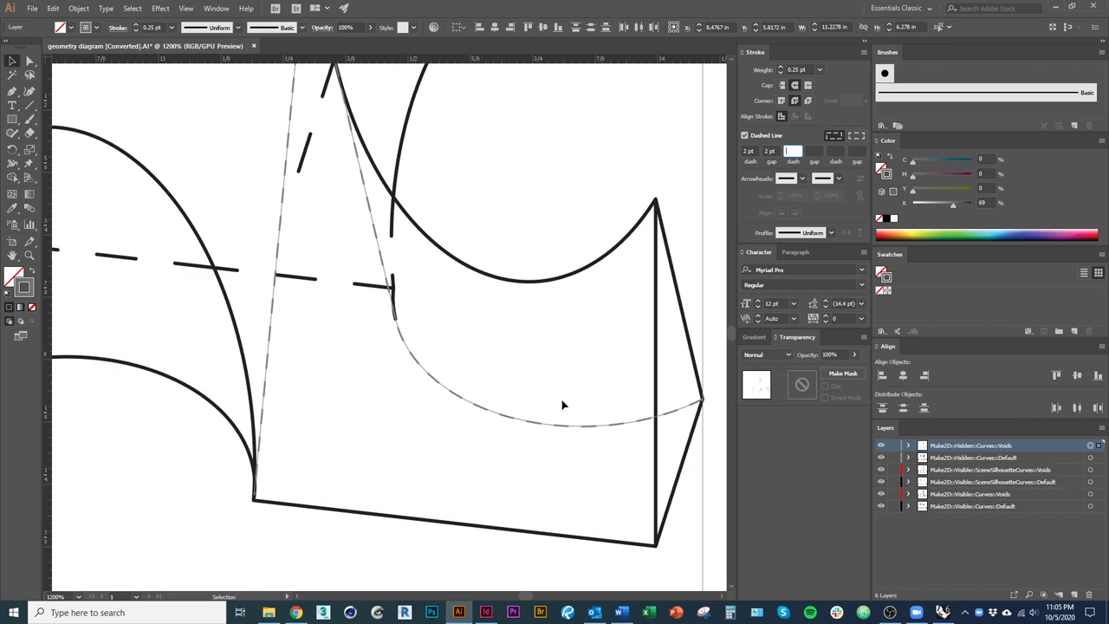
Deselect the hidden void curves and examine their dash pattern against the other hidden lines on the carved box.
scroll(523, 417, "down", 1)
left_click(522, 533)
scroll(524, 480, "down", 1)
key("space")
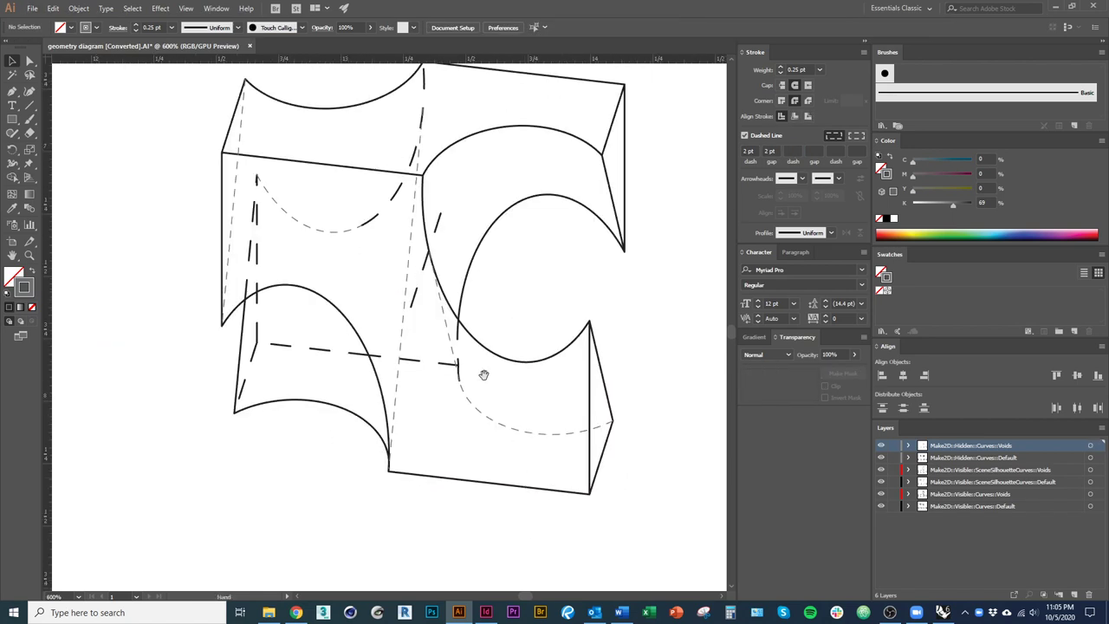
left_click_drag(483, 375, 620, 457)
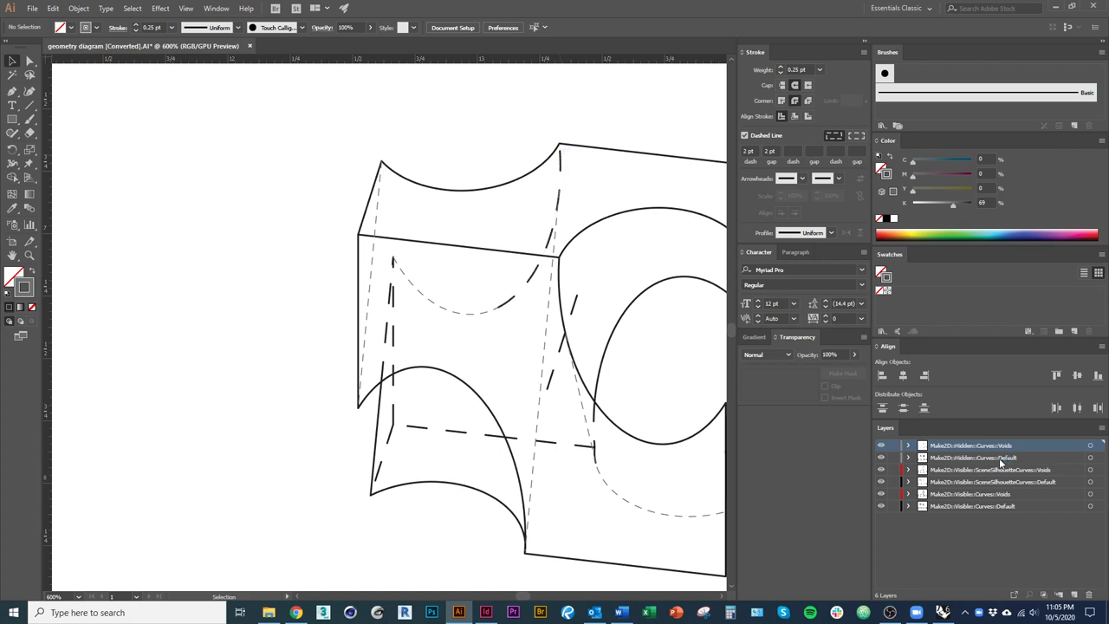
left_click_drag(676, 495, 468, 444)
left_click(453, 453)
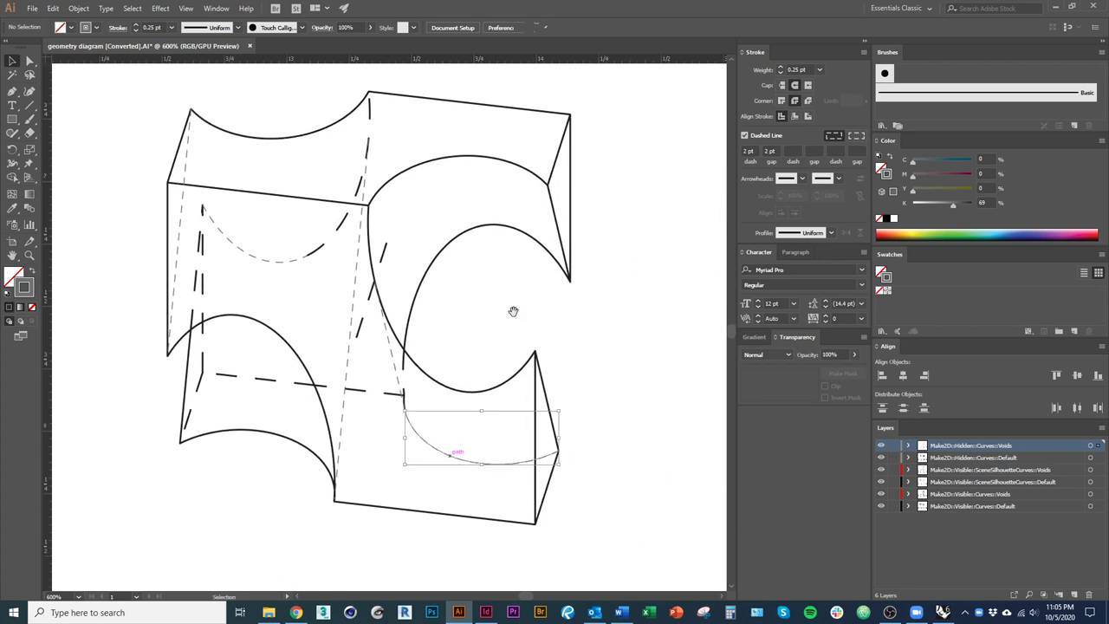
left_click_drag(513, 311, 462, 311)
Select all curves on the Make2D::Hidden::Curves::Voids layer and recolour their stroke red (C 3.14, M 93.73, Y 100, K 0.39) from the spectrum.
left_click(1089, 445)
left_click_drag(582, 390, 579, 464)
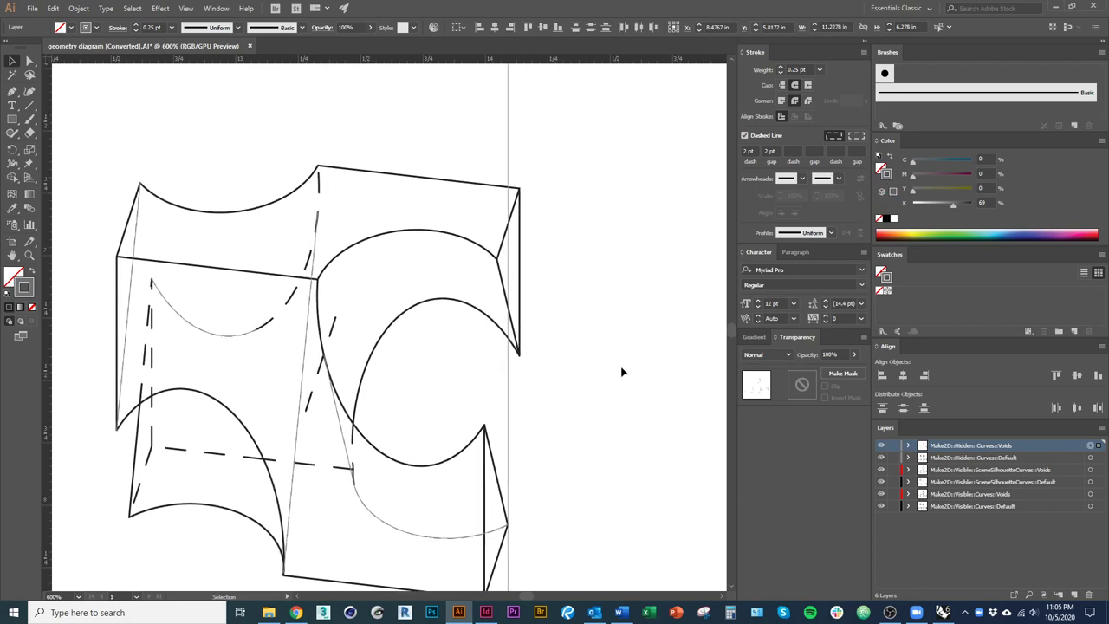
scroll(621, 372, "down", 8, "alt")
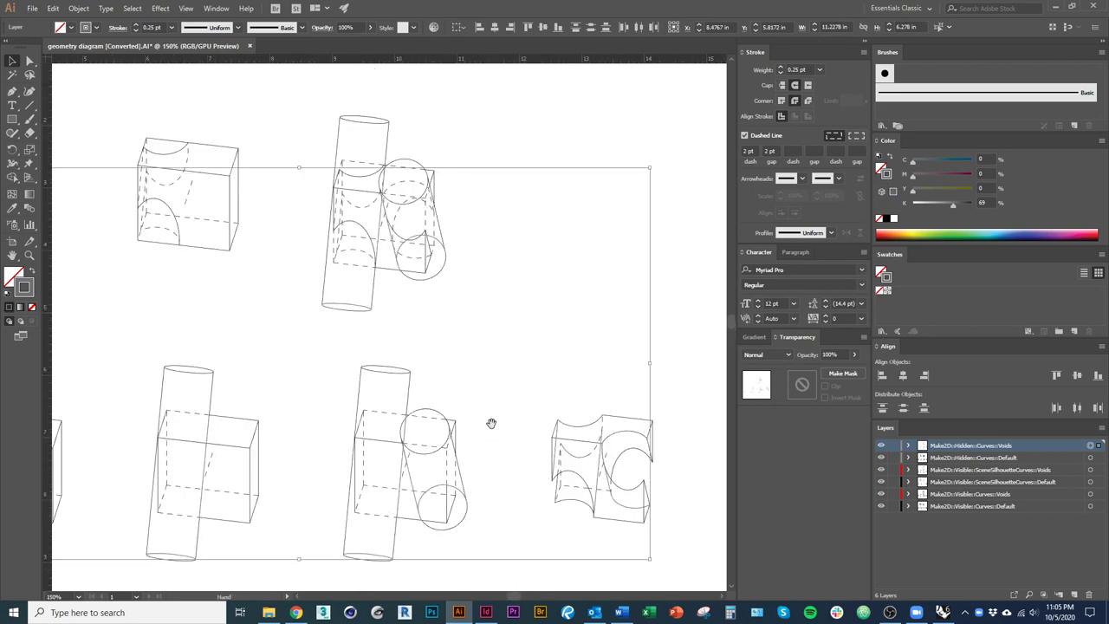
left_click_drag(490, 423, 615, 351)
left_click_drag(337, 254, 368, 459)
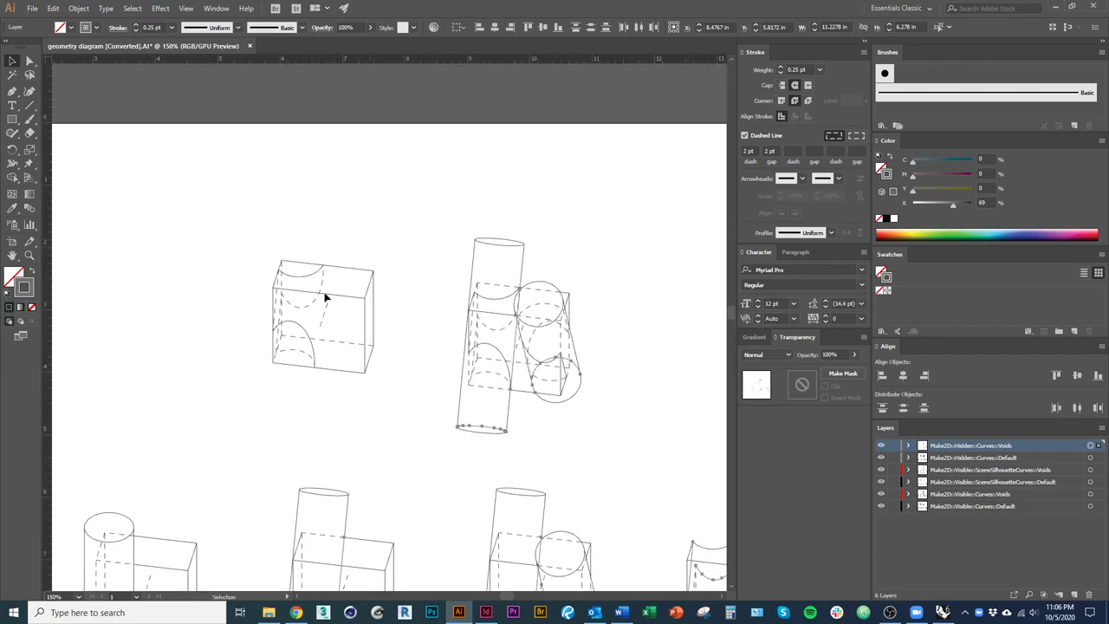
left_click_drag(435, 437, 385, 271)
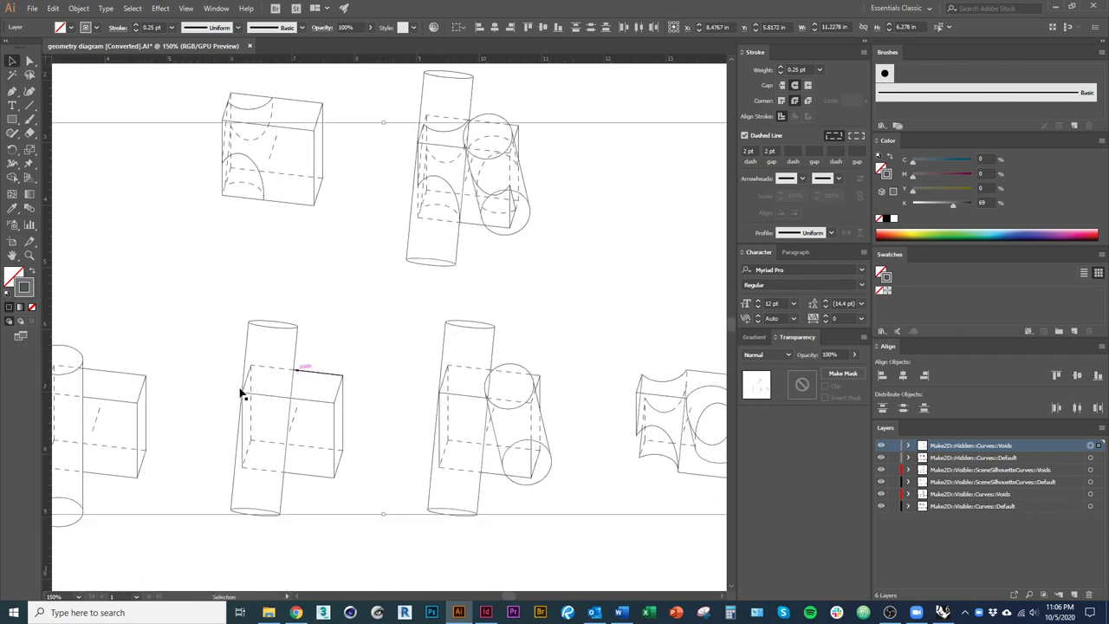
mouse_move(390, 430)
left_mouse_down()
mouse_move(436, 334)
mouse_move(531, 341)
mouse_move(342, 392)
left_mouse_up()
scroll(341, 390, "up", 1)
scroll(381, 407, "right", 3)
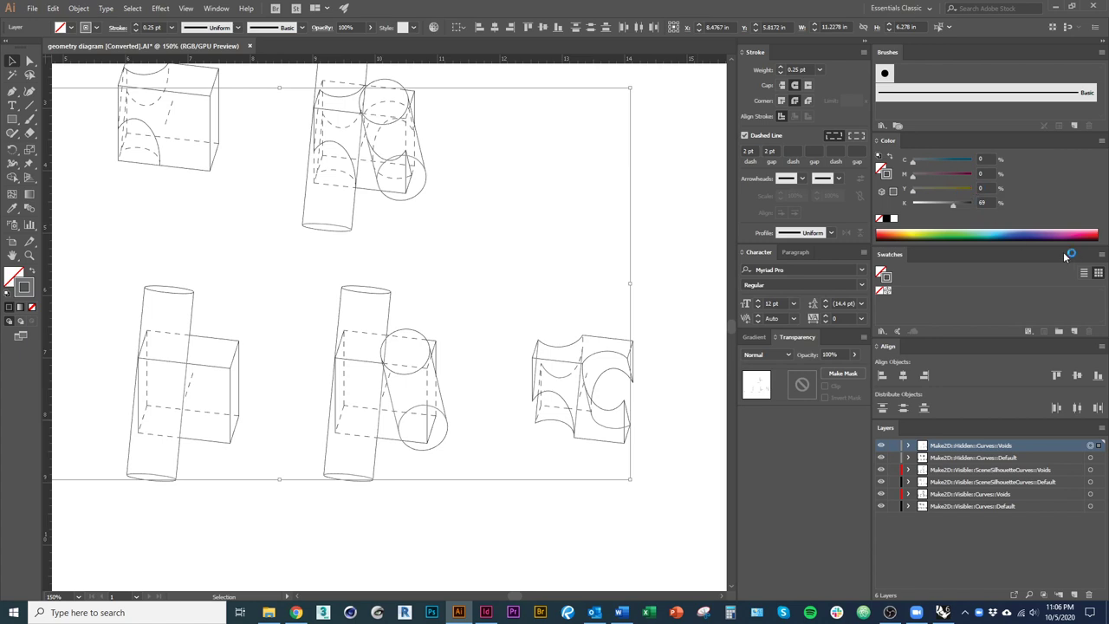
left_click(886, 234)
left_click(887, 230)
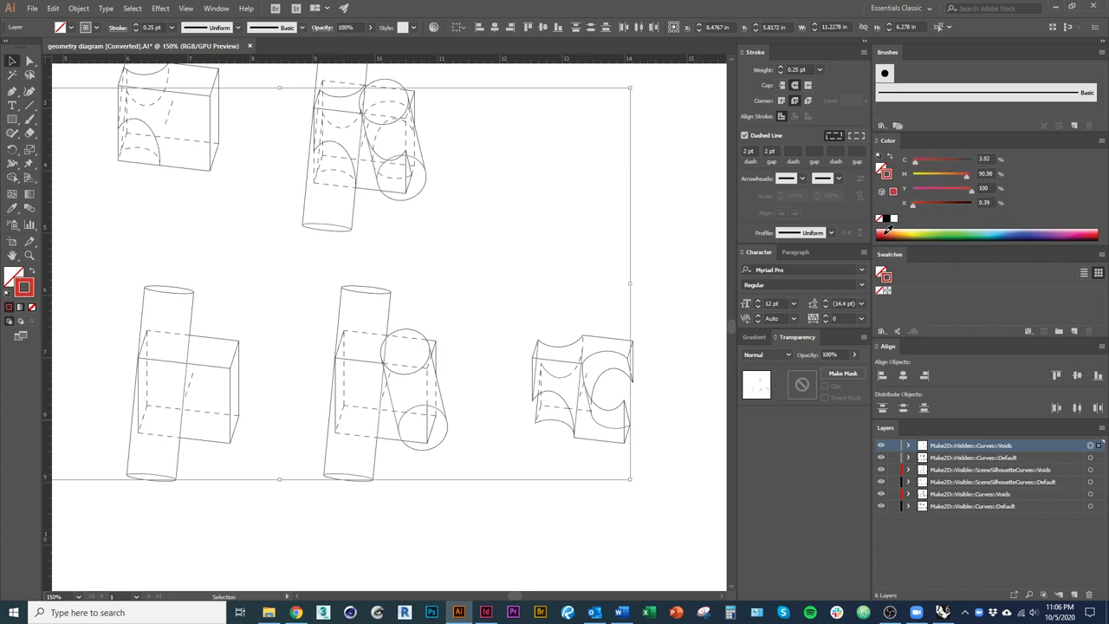
left_click(619, 456)
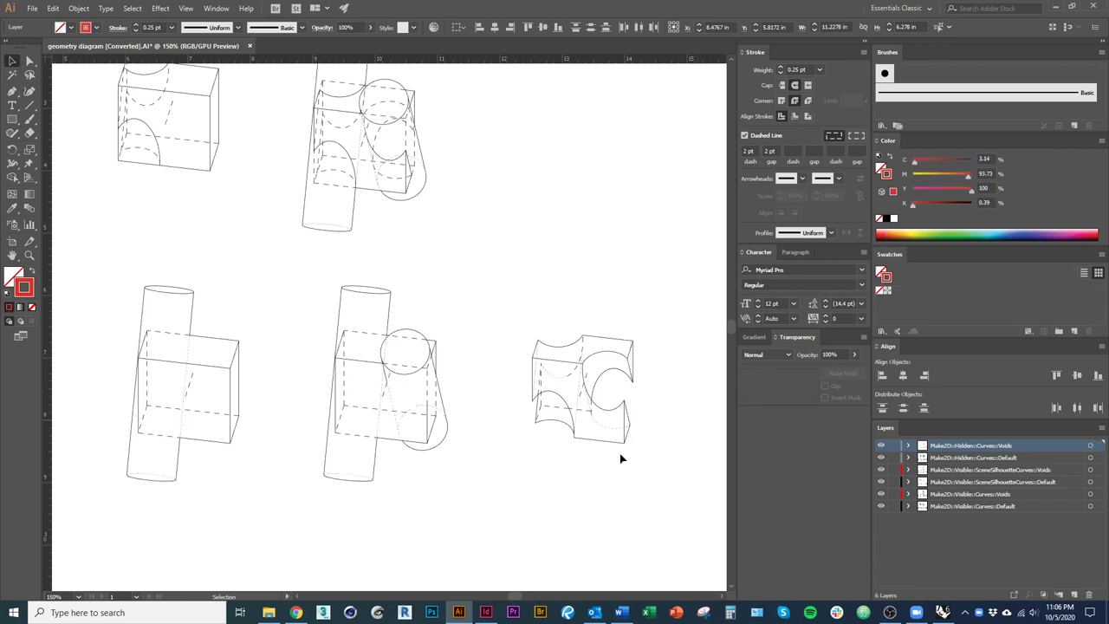
Reselect the hidden void curves, save their red stroke colour as a new swatch, and deselect them.
scroll(619, 454, "up", 4)
scroll(554, 447, "down", 2)
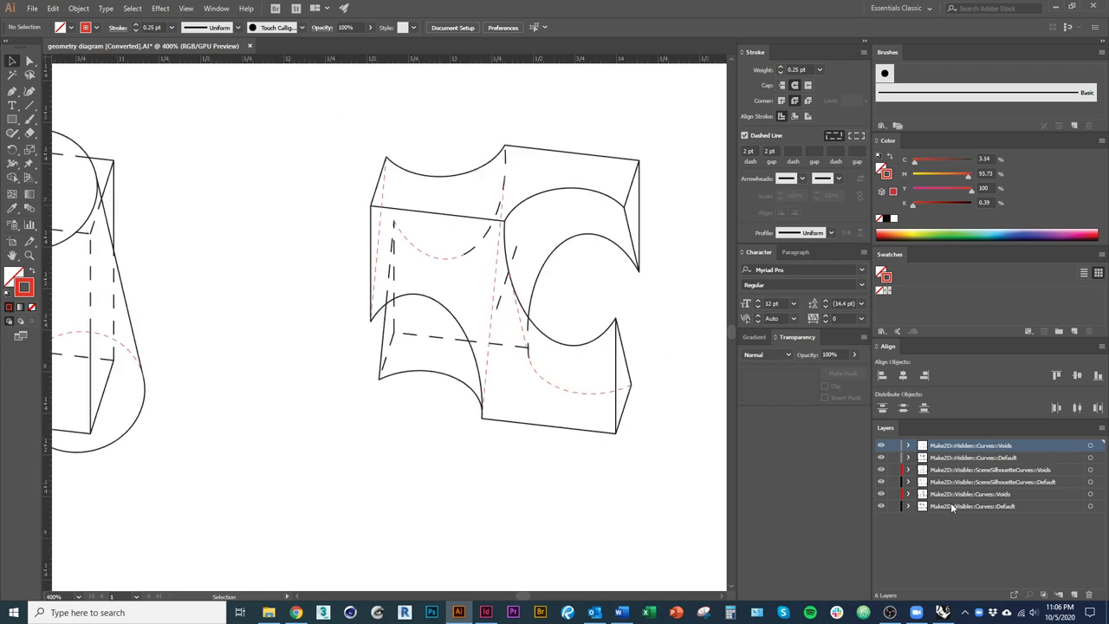
left_click(1090, 446)
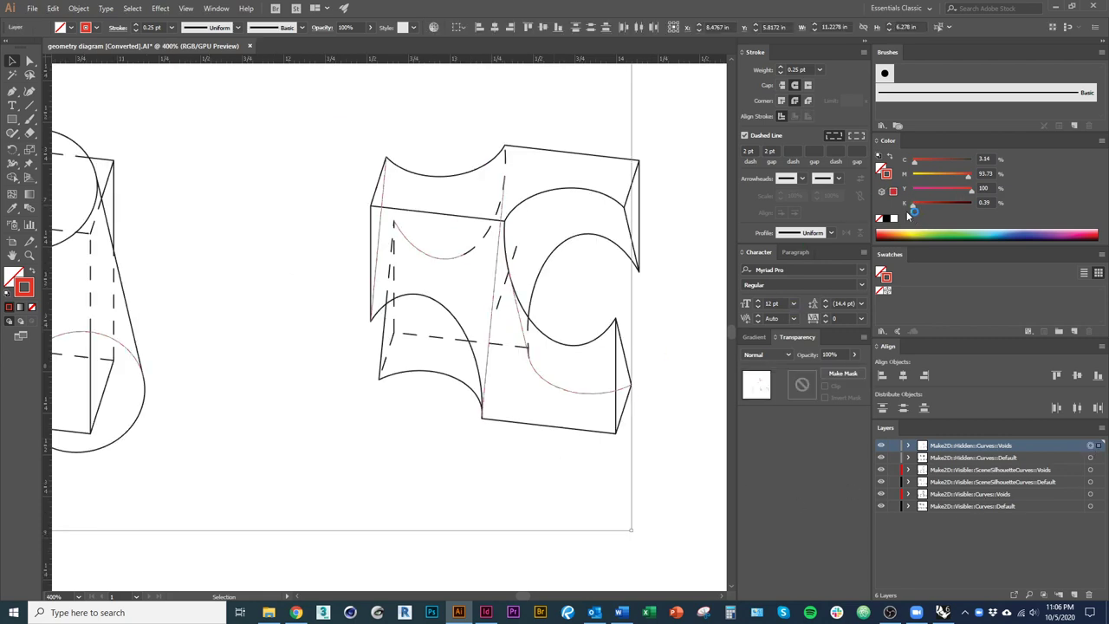
left_click_drag(889, 177, 922, 282)
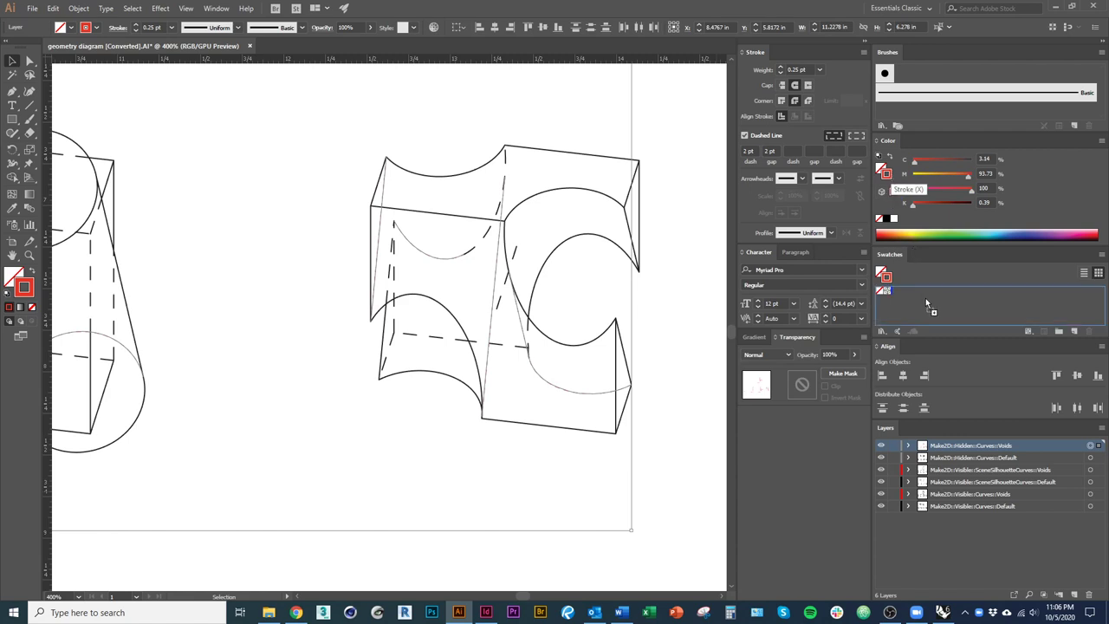
left_click(216, 8)
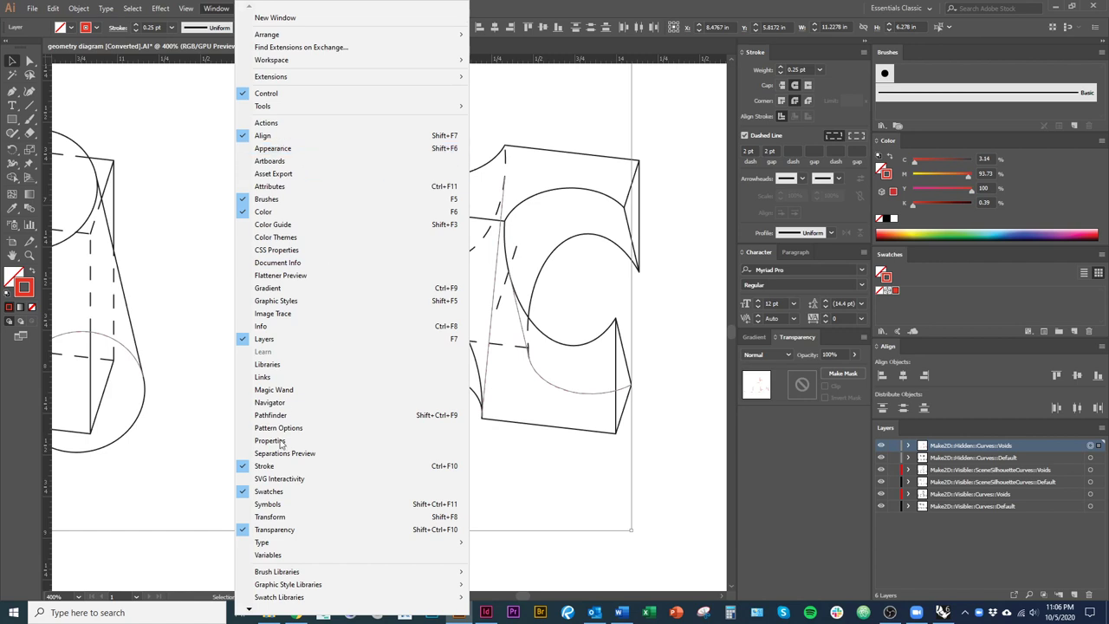
left_click(933, 295)
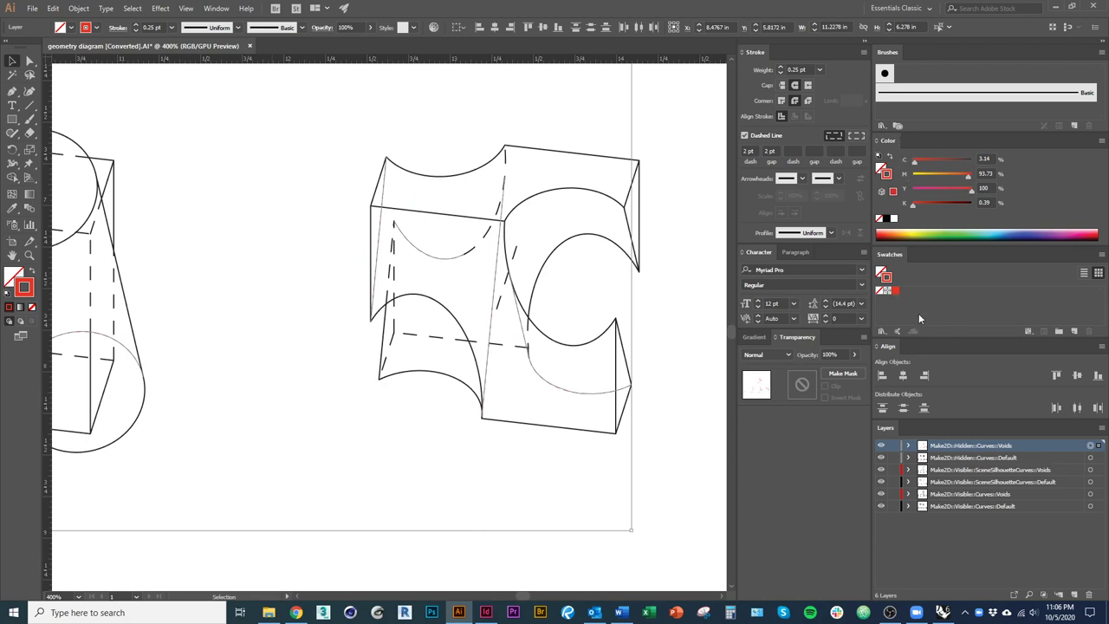
left_click(687, 346)
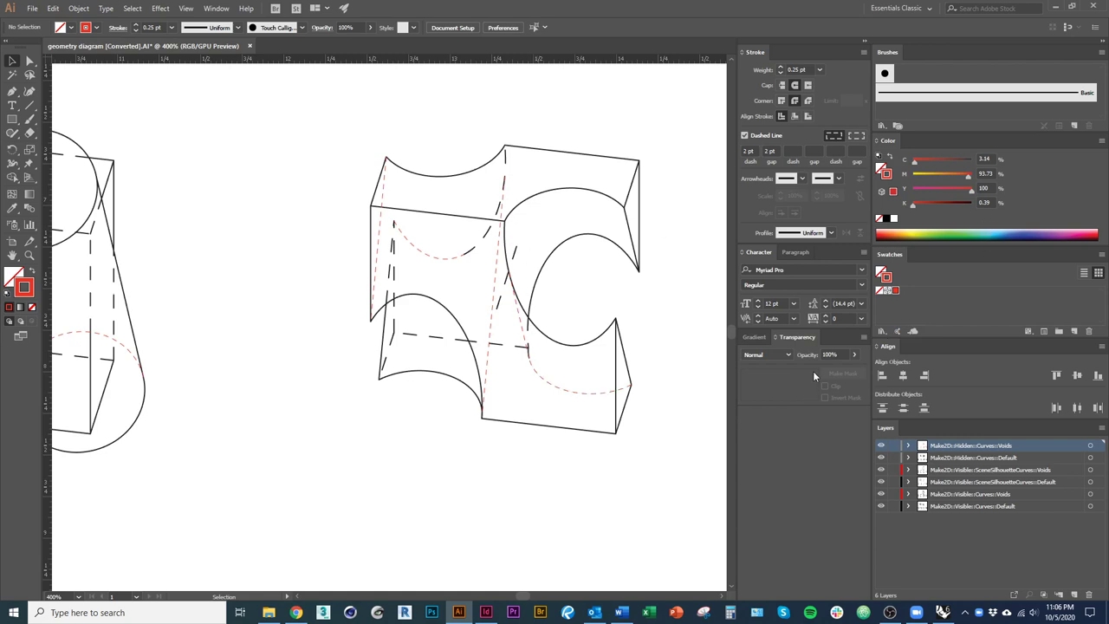
scroll(661, 446, "down", 1)
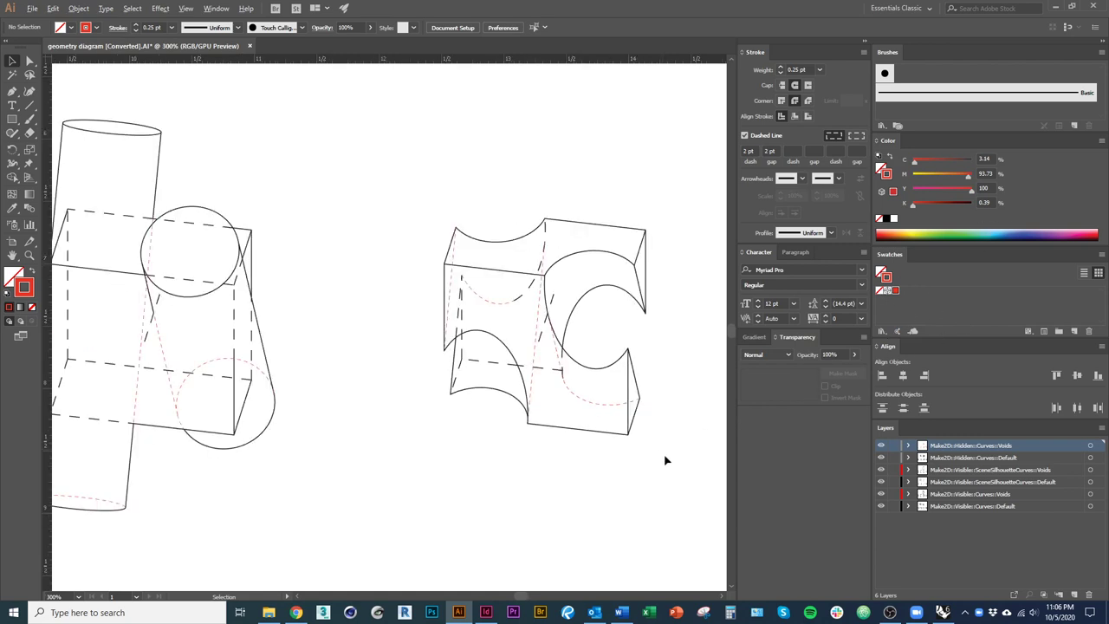
Hide the Make2D::Hidden::Curves::Voids layer so the remaining linework can be edited without the red void curves.
left_click_drag(193, 194, 317, 234)
left_click_drag(462, 458, 428, 418)
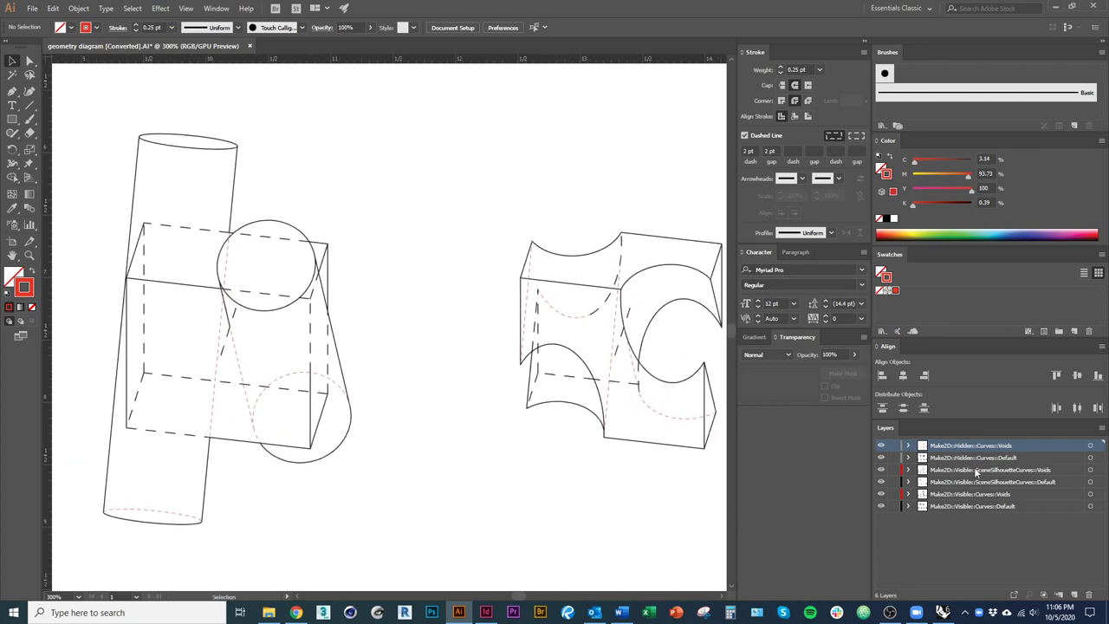
left_click(881, 445)
scroll(369, 460, "down", 1)
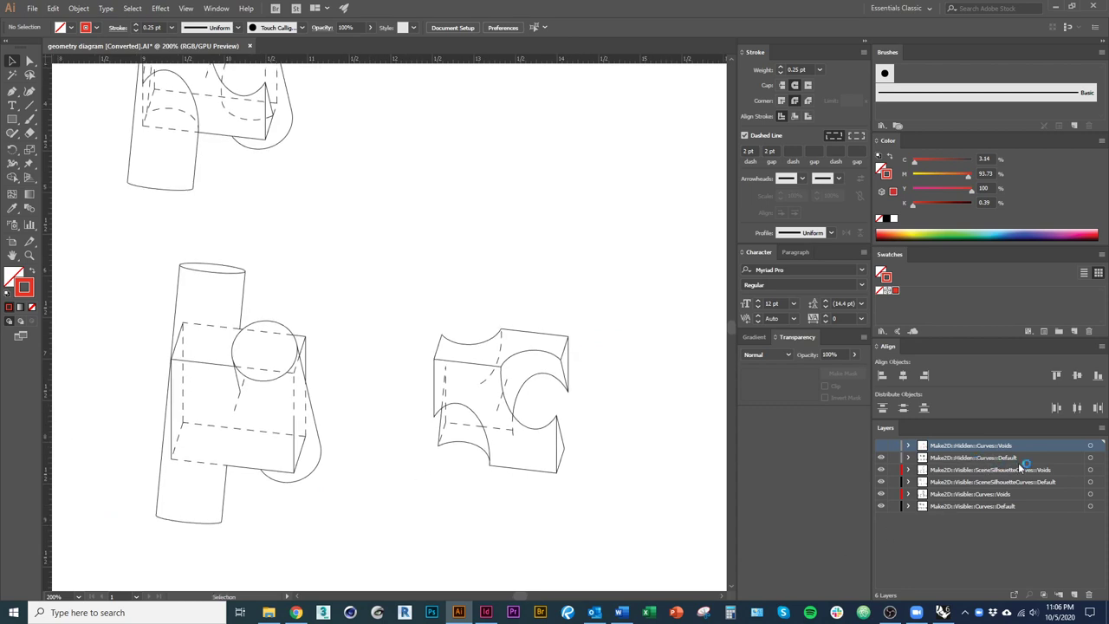
Select all curves on the Make2D::Hidden::Curves::Default layer and set their stroke colour to pure black (K 100).
left_click(1090, 457)
scroll(607, 493, "down", 1)
left_click_drag(477, 335, 598, 453)
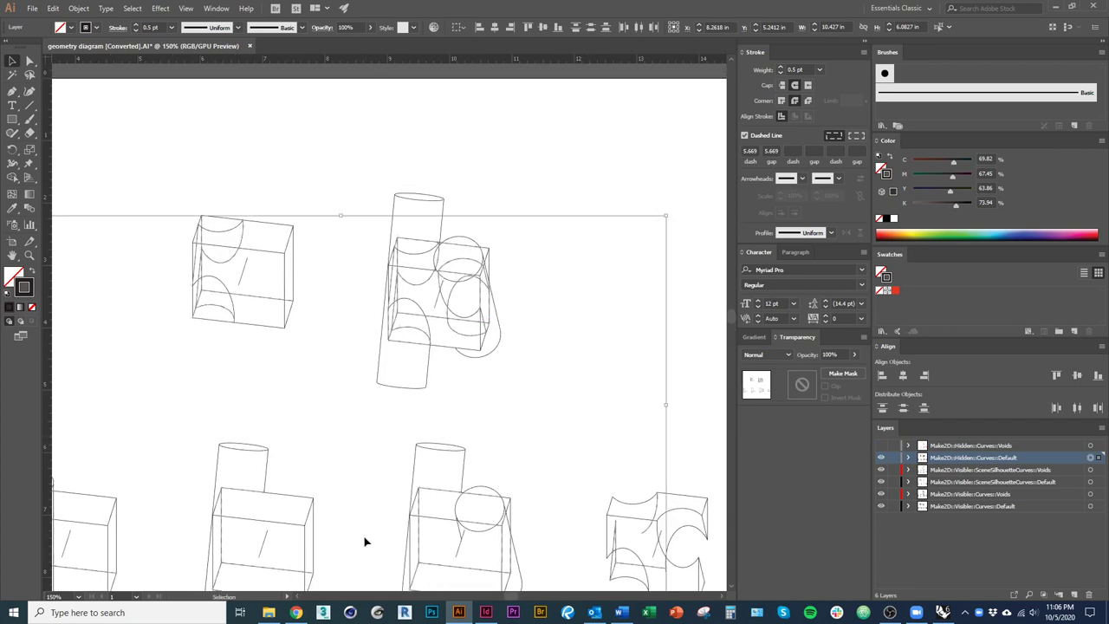
left_click_drag(368, 510, 481, 356)
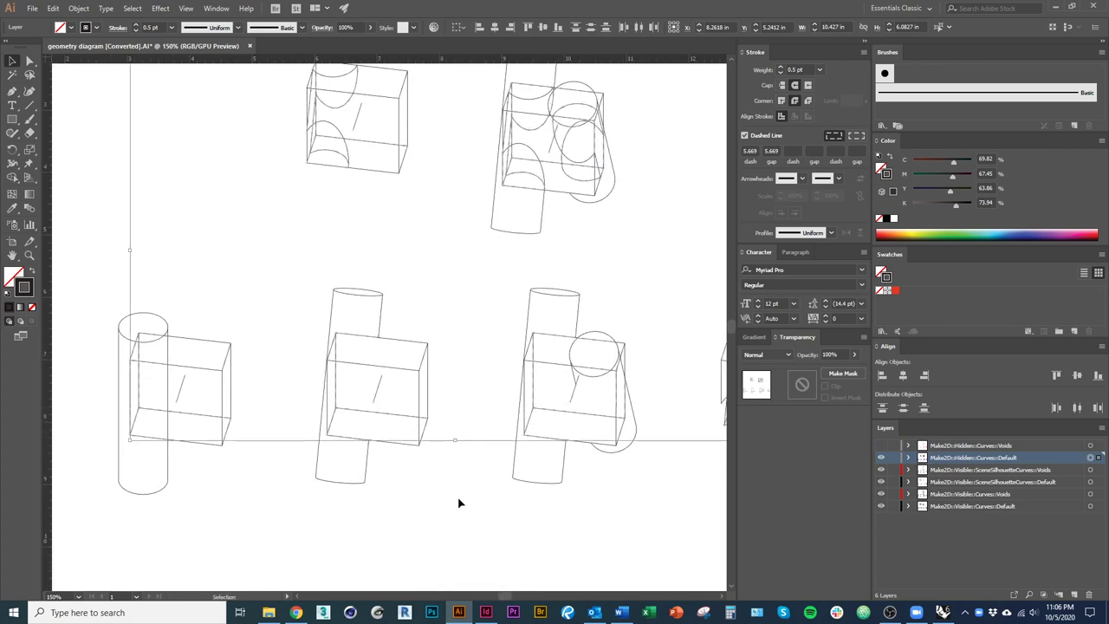
scroll(416, 338, "right", 1)
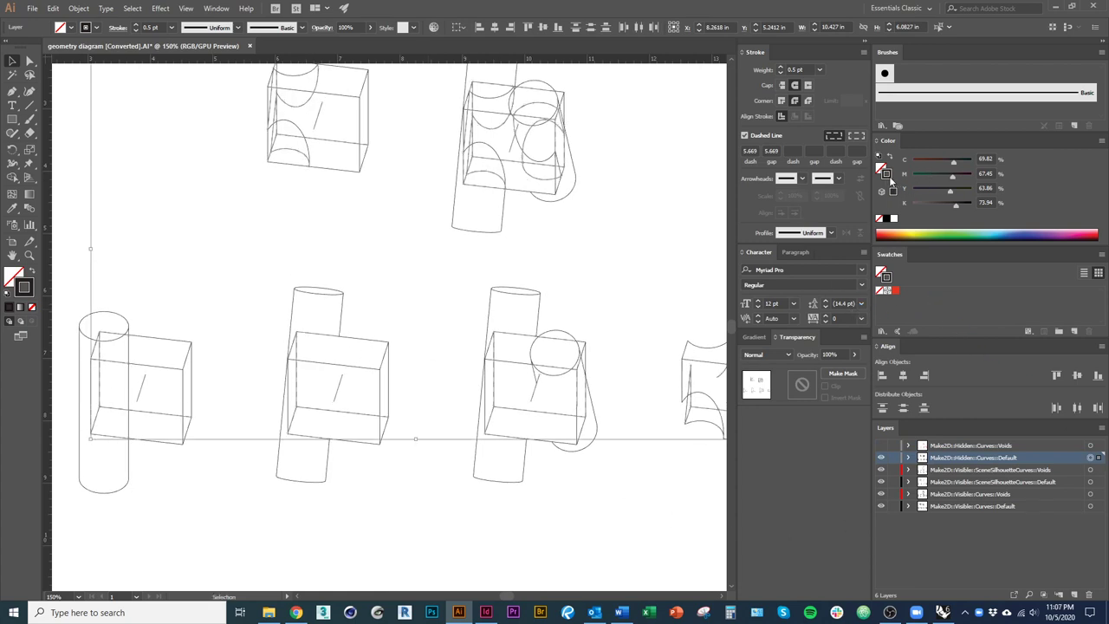
left_click(885, 219)
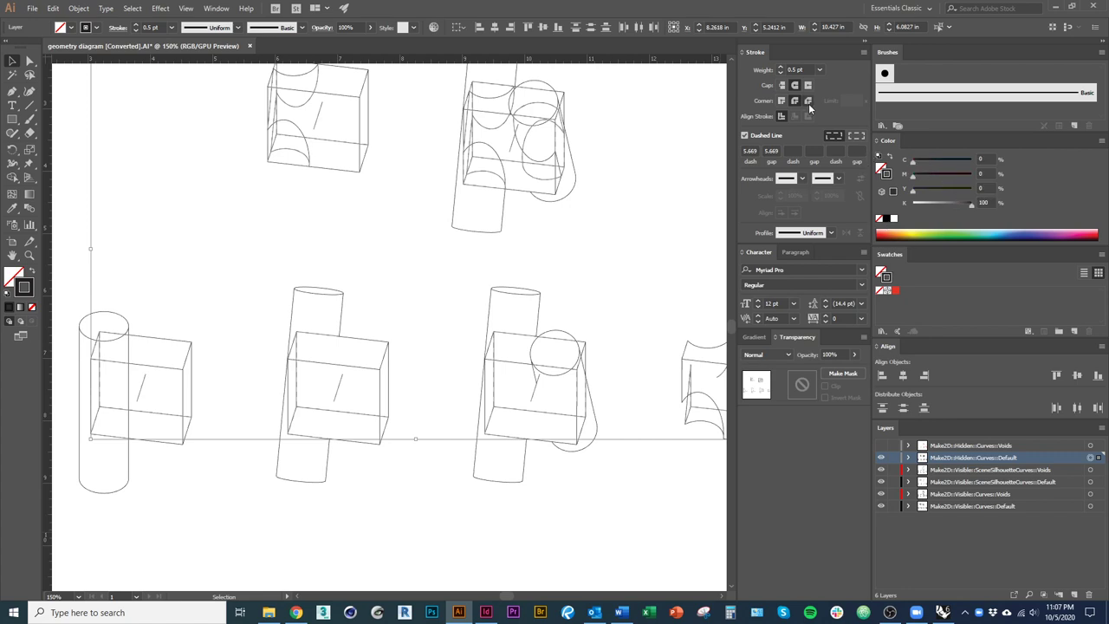
Set the selected default hidden curves to a 0.25 pt stroke weight with a 2 pt dash and a 2 pt gap.
left_click(780, 73)
left_click(752, 152)
type("2")
key("Tab")
type("2")
key("Tab")
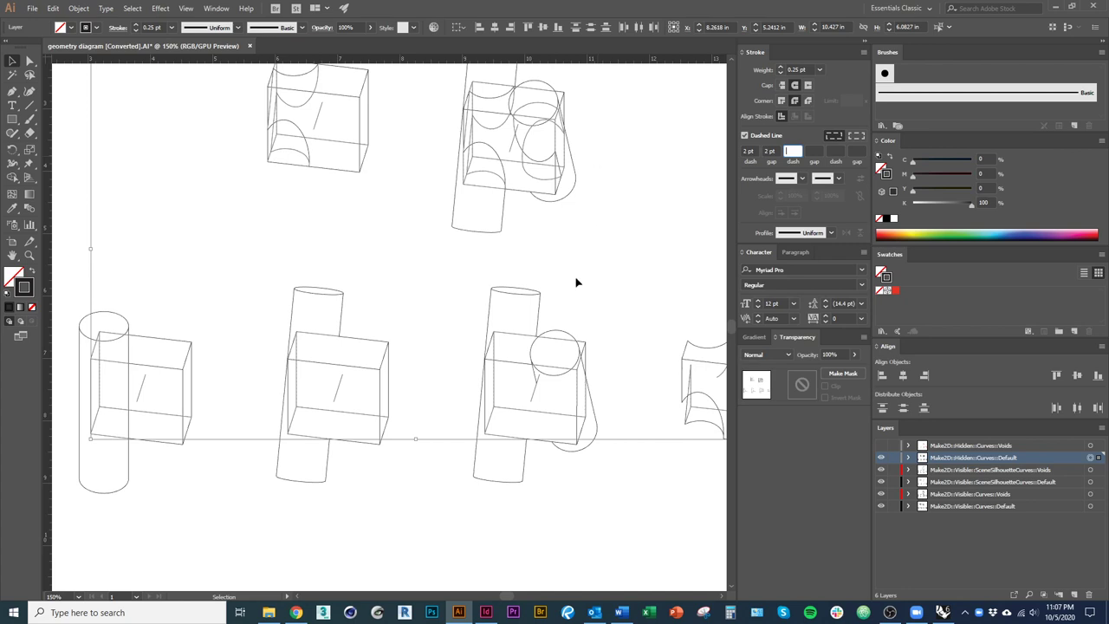
Examine the dashed hidden lines across the block diagrams, including the short overlapping segments in the carved block.
left_click(529, 260)
left_click_drag(557, 272, 491, 243)
scroll(491, 369, "up", 1)
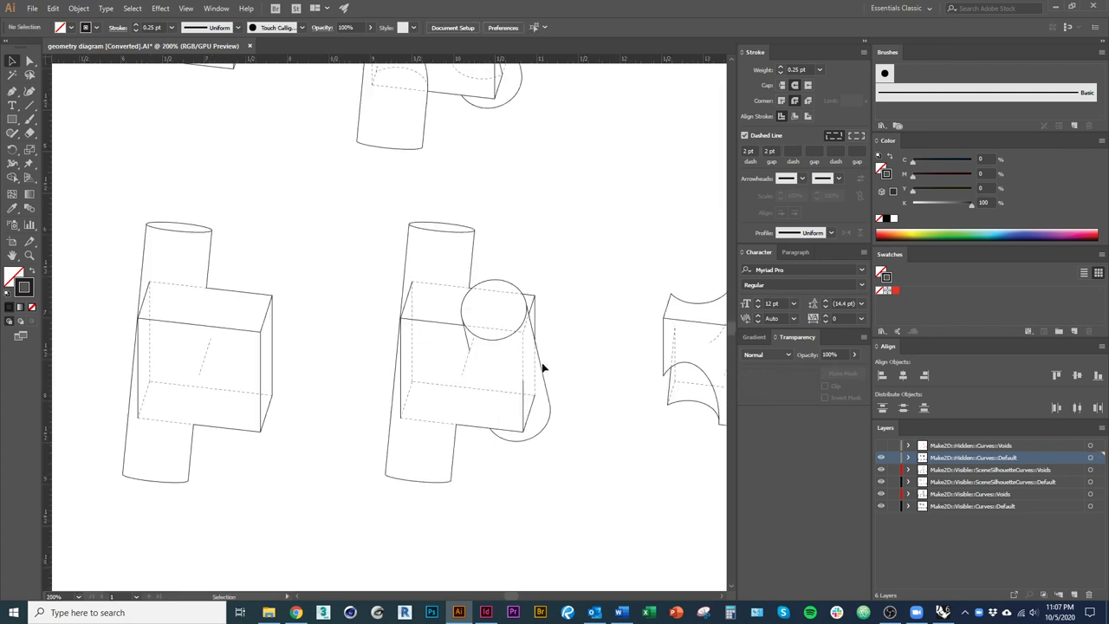
left_click_drag(529, 336, 396, 321)
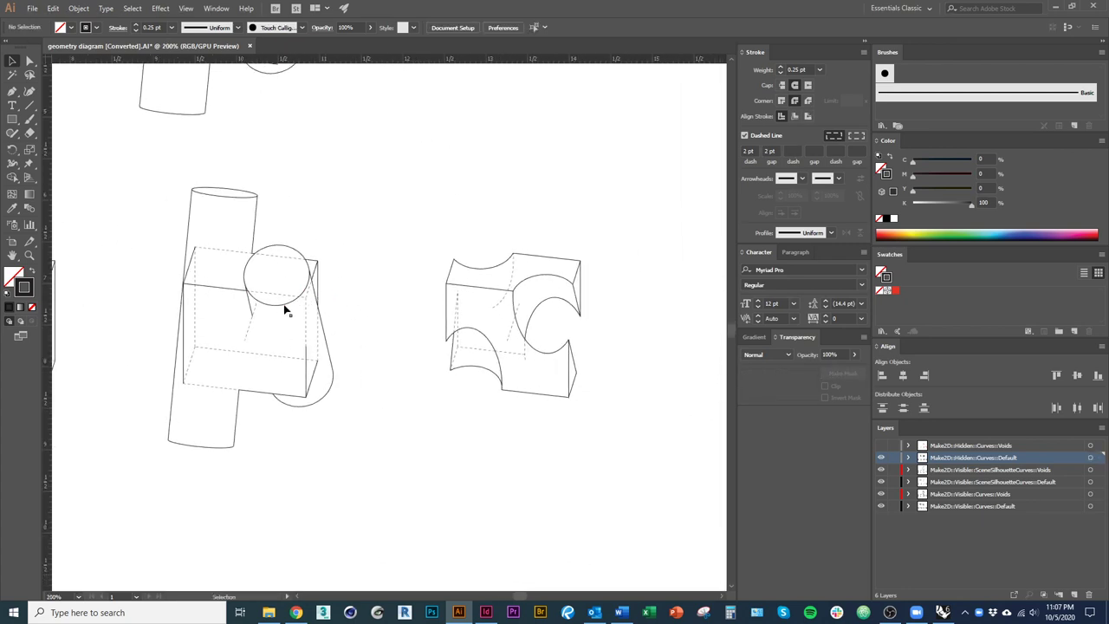
left_click_drag(309, 316, 379, 337)
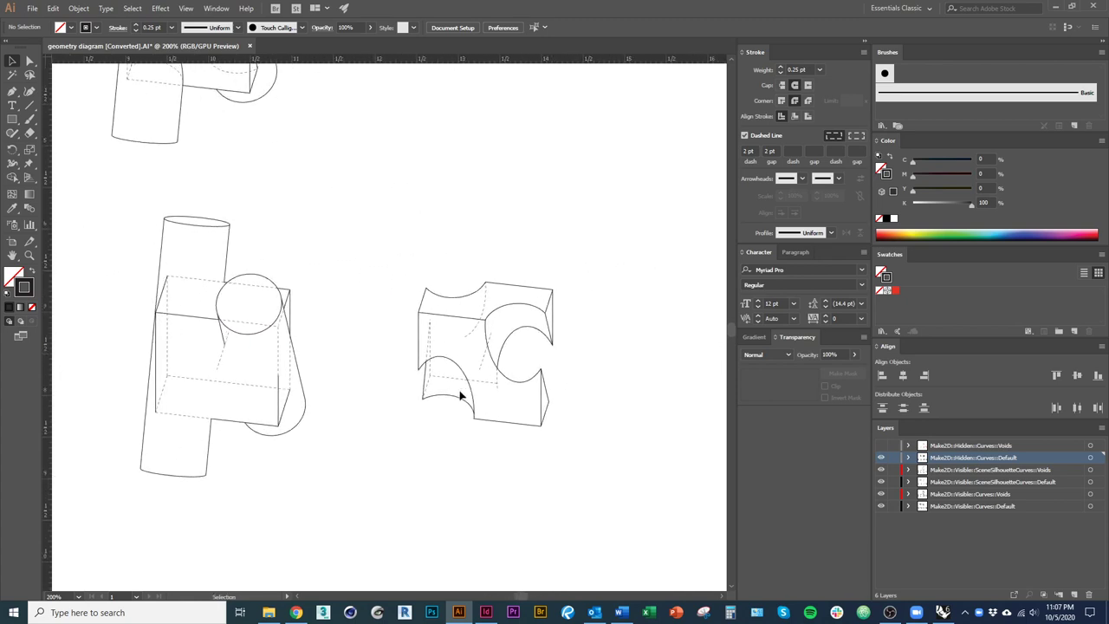
scroll(503, 411, "up", 2)
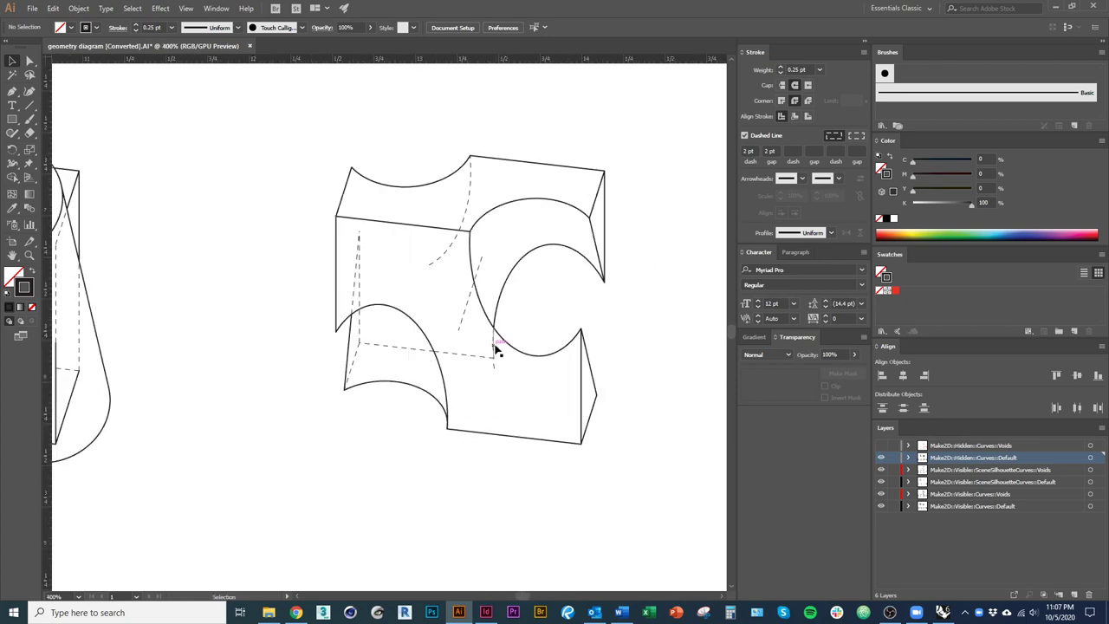
left_click(496, 368)
left_click(495, 368, "shift")
scroll(523, 427, "down", 2)
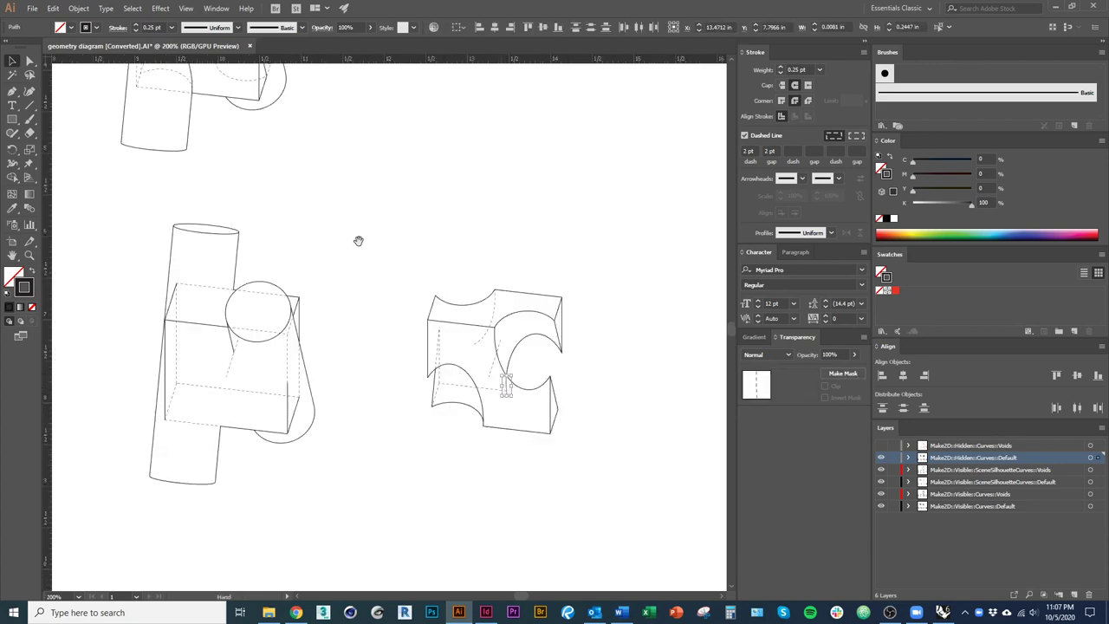
left_click_drag(281, 178, 485, 452)
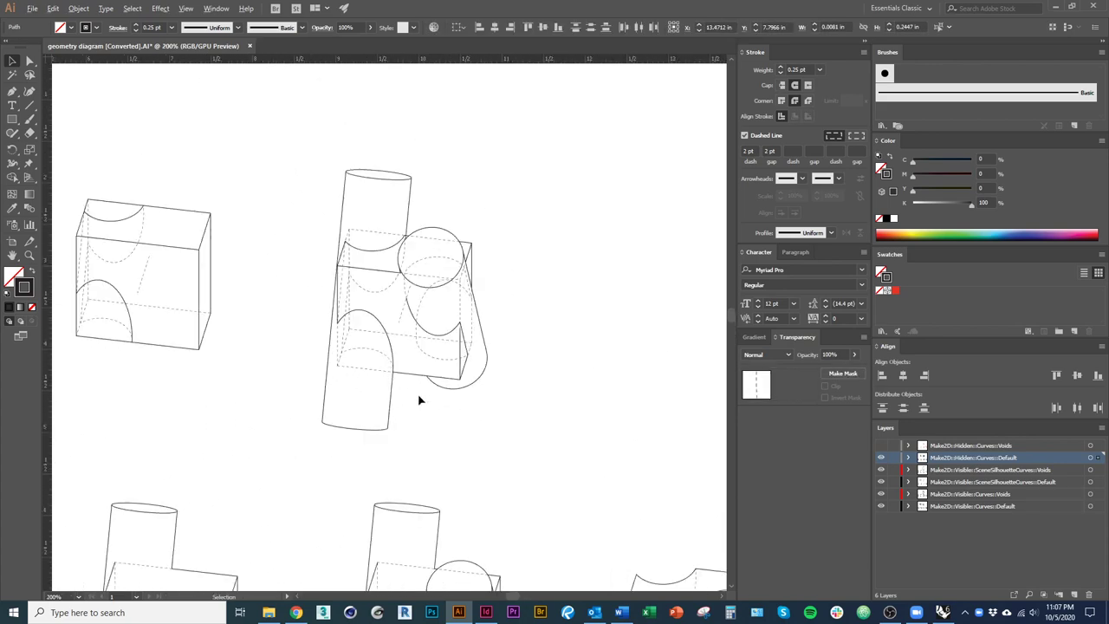
scroll(480, 317, "down", 5)
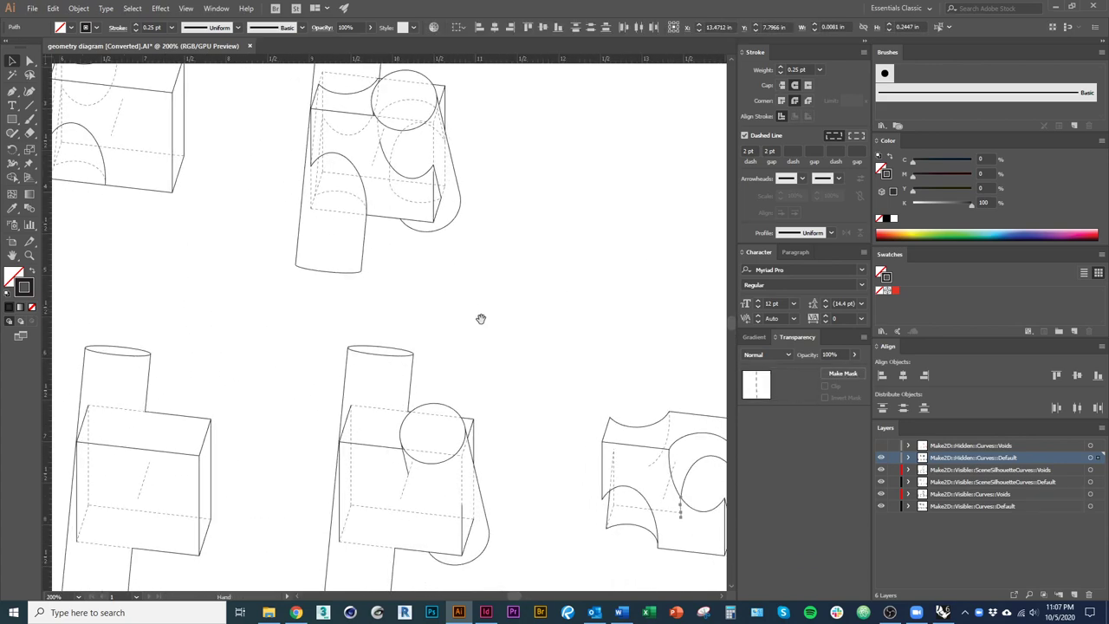
Hide the Make2D::Hidden::Curves::Default layer so only the visible line work is displayed.
left_click(881, 457)
scroll(564, 525, "down", 1)
scroll(571, 531, "right", 3)
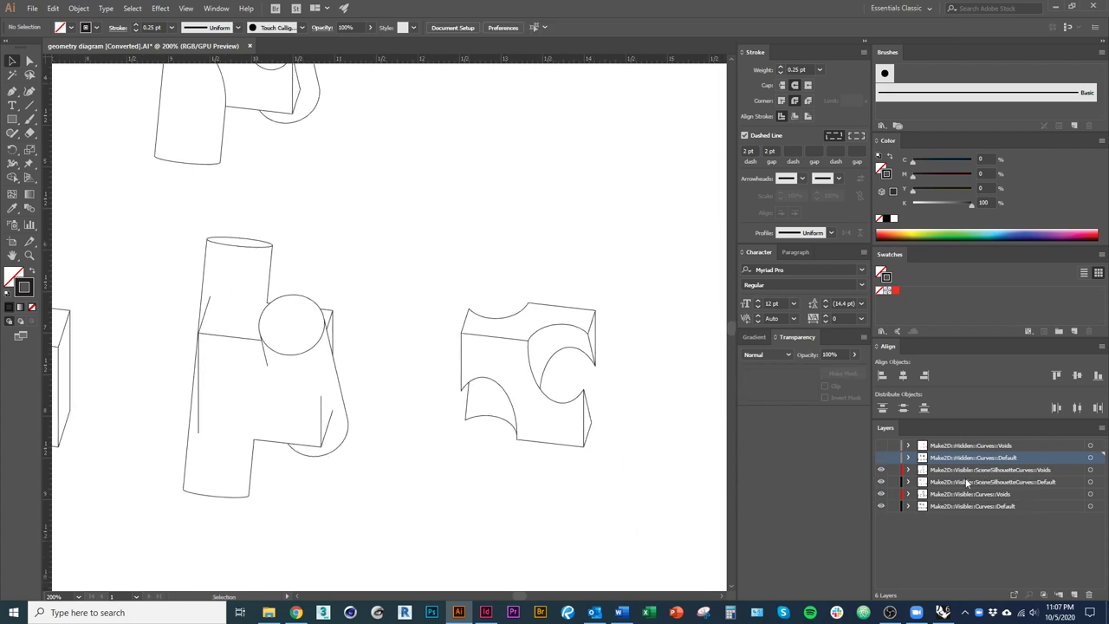
Set the stroke weight of everything on the Make2D::Visible::SceneSilhouetteCurves::Voids layer to 1 pt.
left_click(1090, 470)
scroll(656, 482, "down", 1)
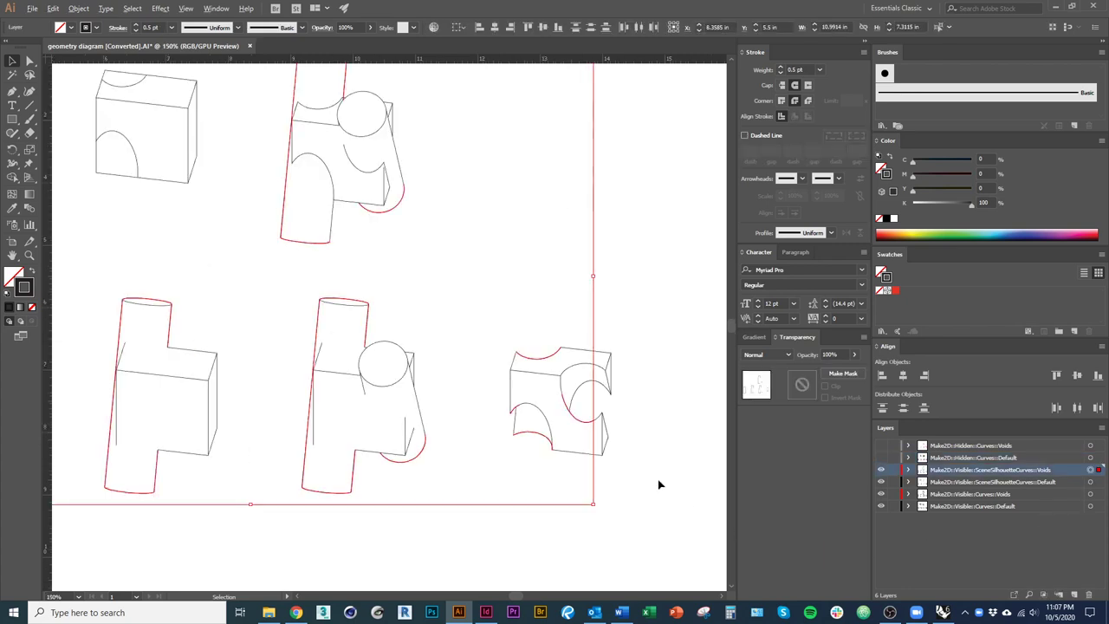
left_click_drag(527, 476, 560, 468)
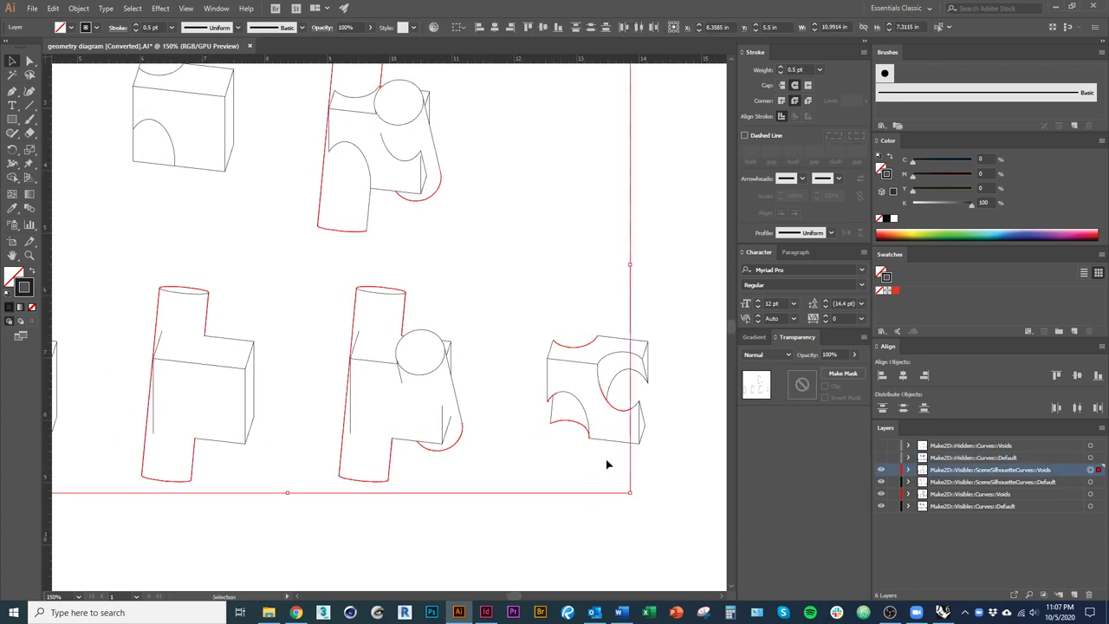
scroll(700, 479, "up", 1)
left_click_drag(699, 479, 645, 487)
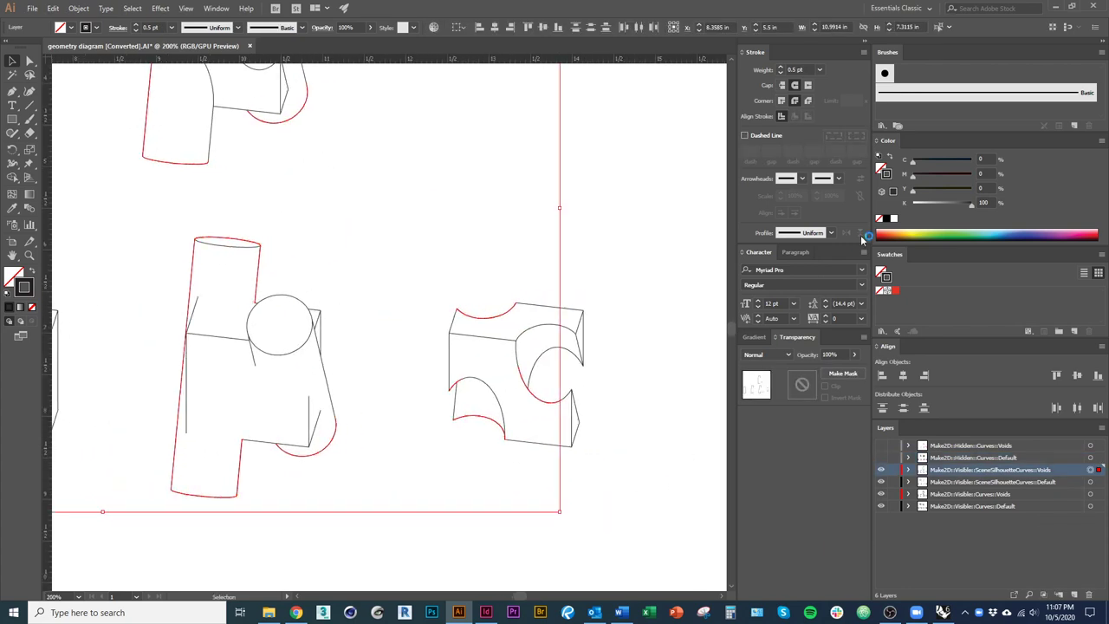
left_click(781, 67)
left_click(629, 339)
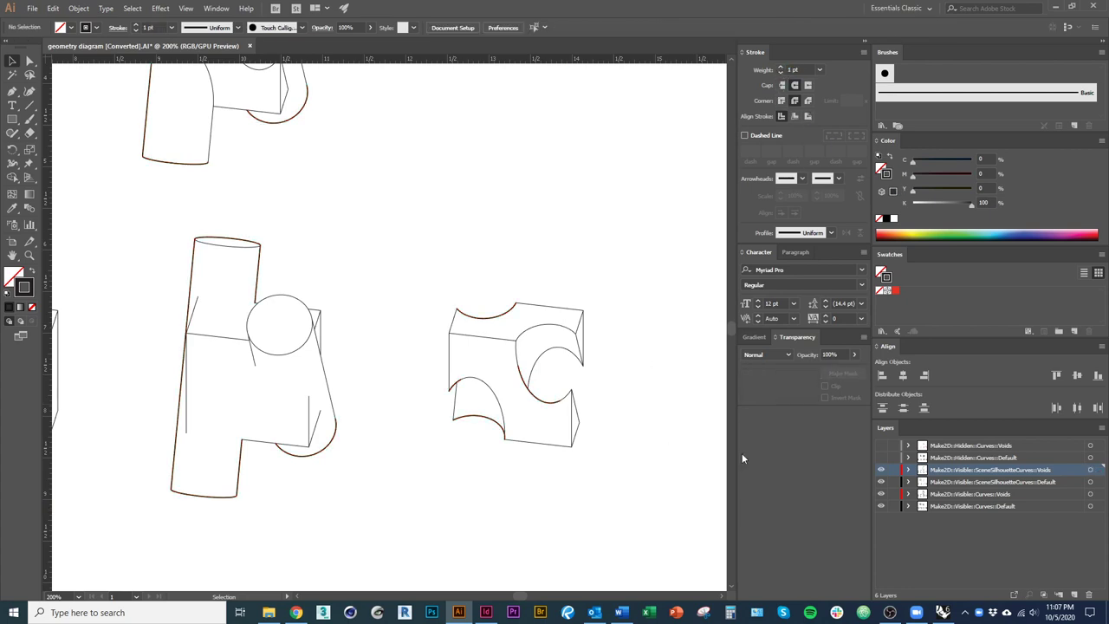
Set the stroke weight of everything on the Make2D::Visible::SceneSilhouetteCurves::Default layer to 1 pt.
left_click(1090, 481)
left_click(782, 73)
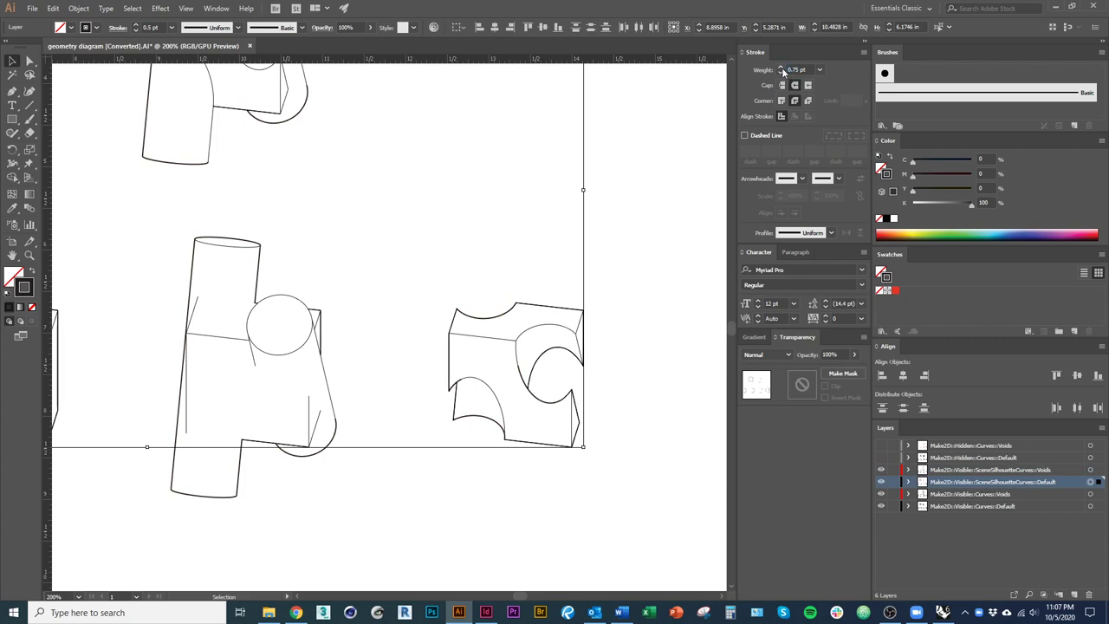
left_click(626, 421)
Split the heavy silhouette arc at the carved block's lower-left cutout with Scissors where the slanted edge meets it.
left_click_drag(523, 432, 272, 437)
scroll(539, 391, "up", 3)
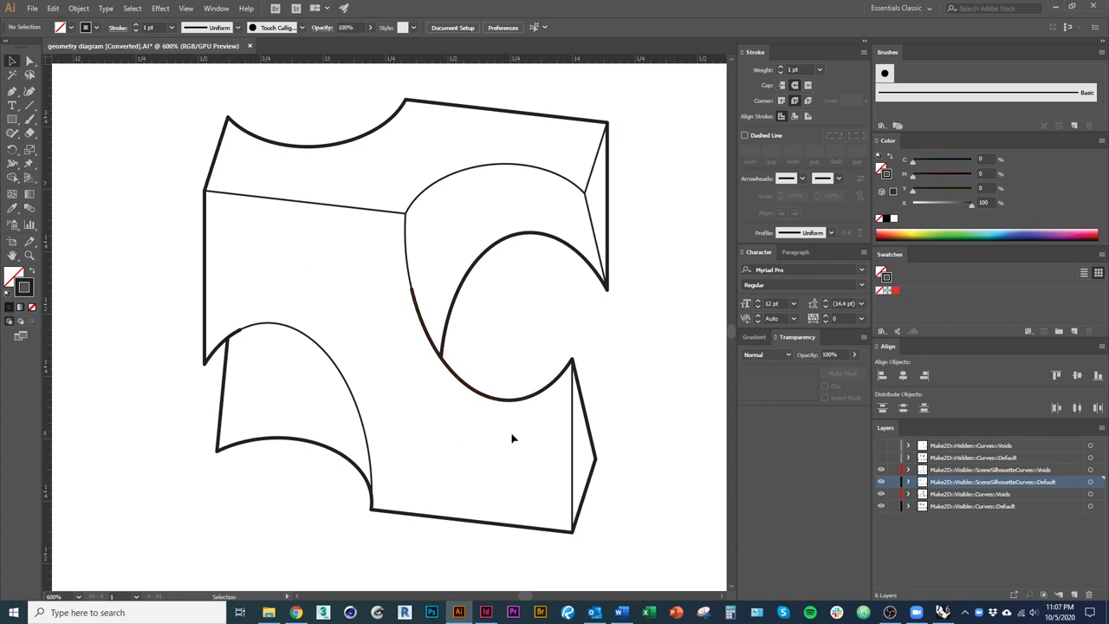
left_click_drag(401, 415, 428, 430)
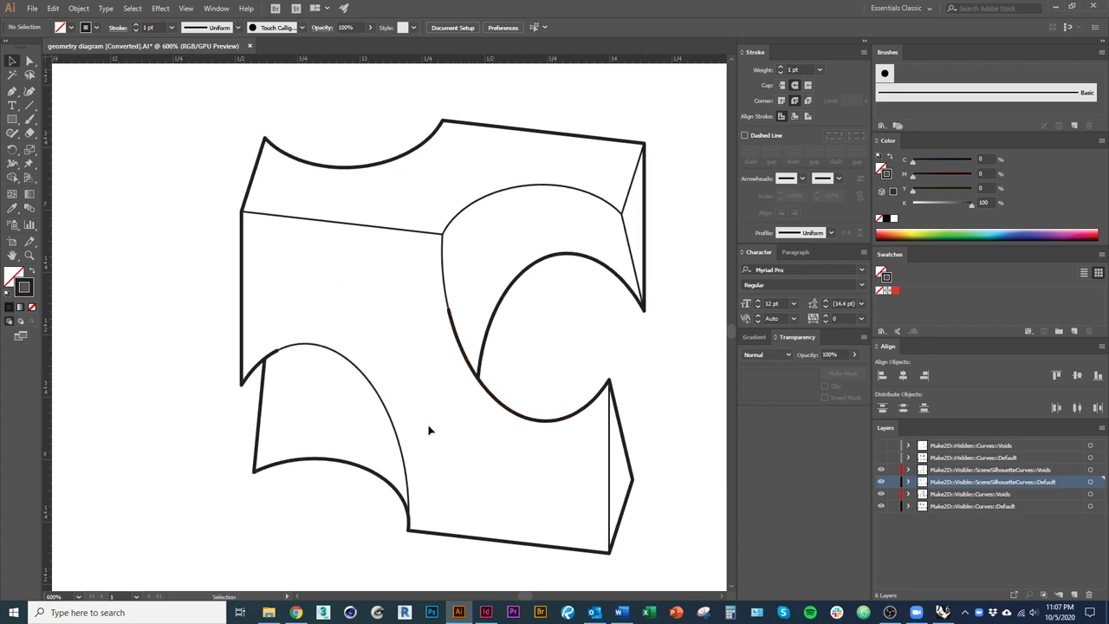
left_click(298, 346)
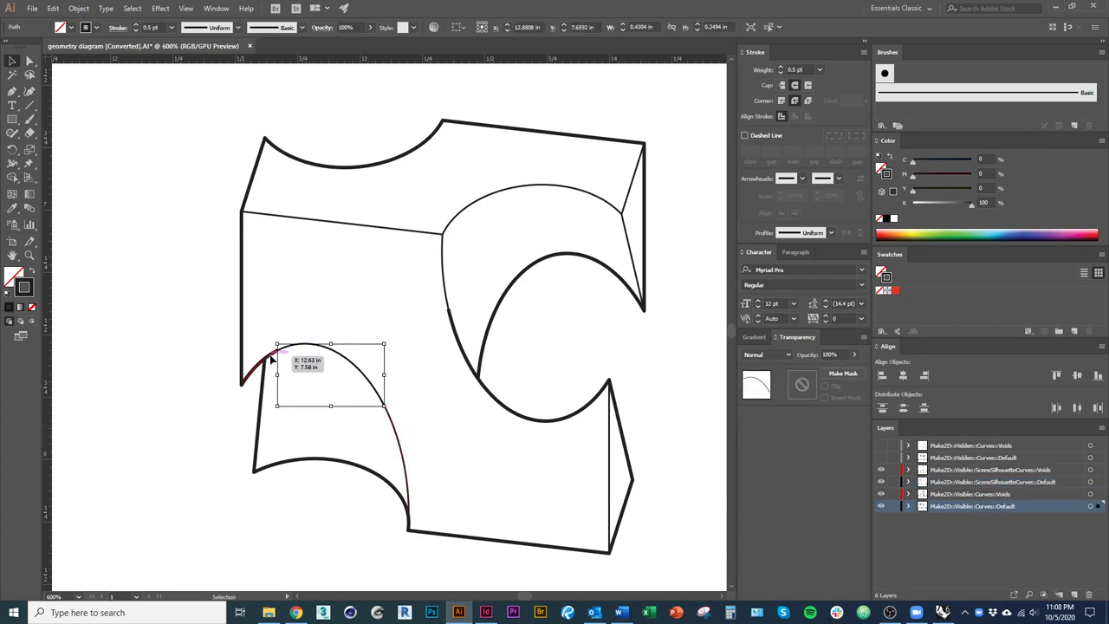
left_click(269, 362)
key("ctrl+equal")
key("ctrl+equal")
key("ctrl+equal")
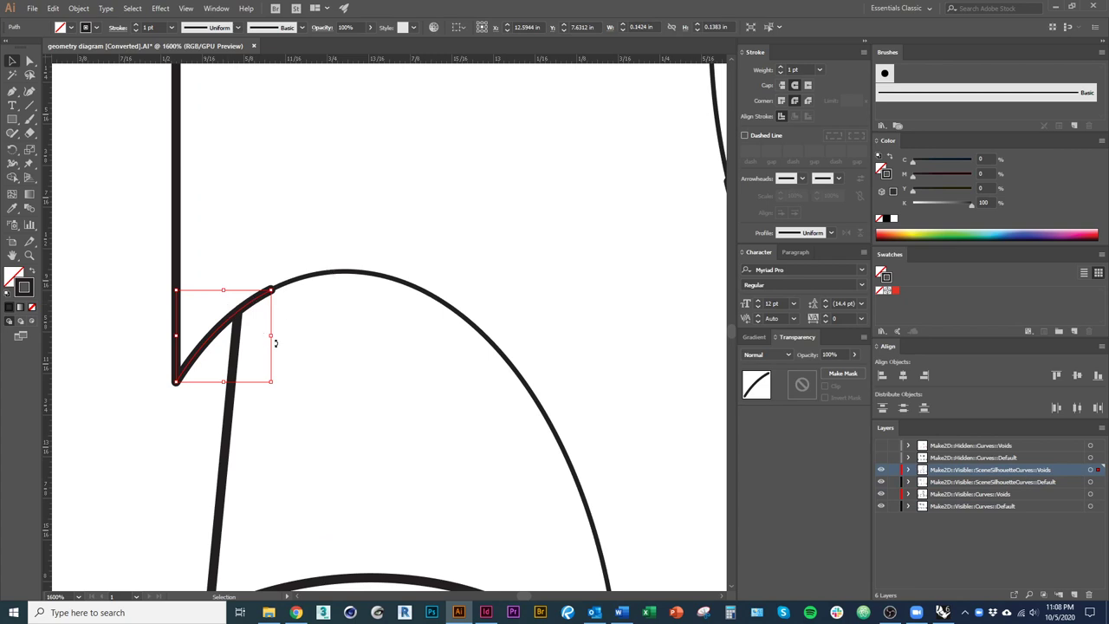
left_click_drag(336, 316, 377, 369)
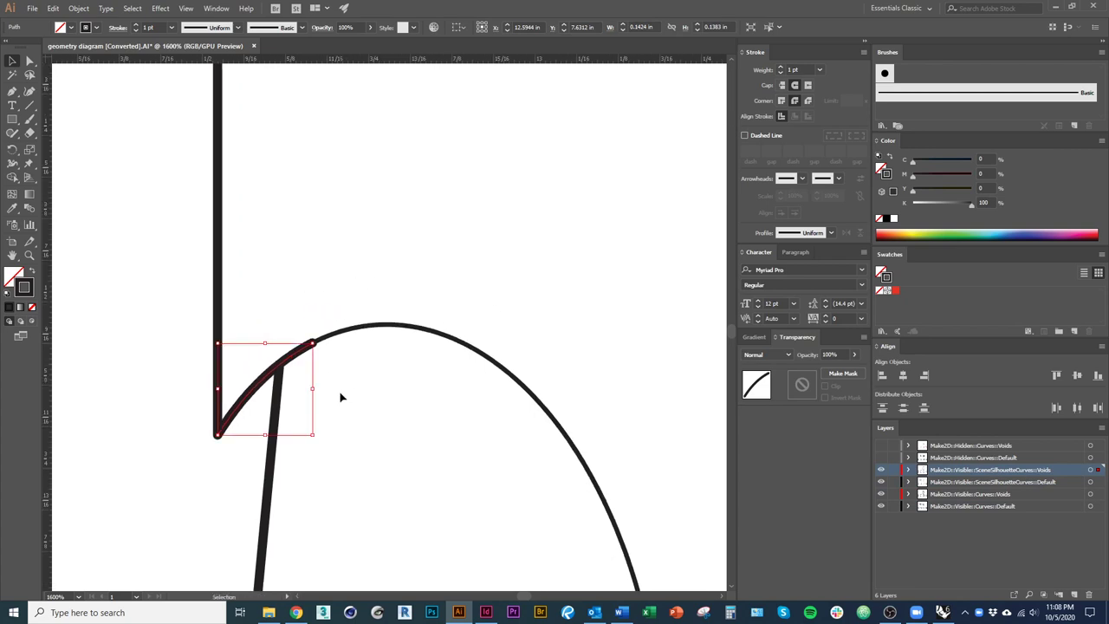
key("c")
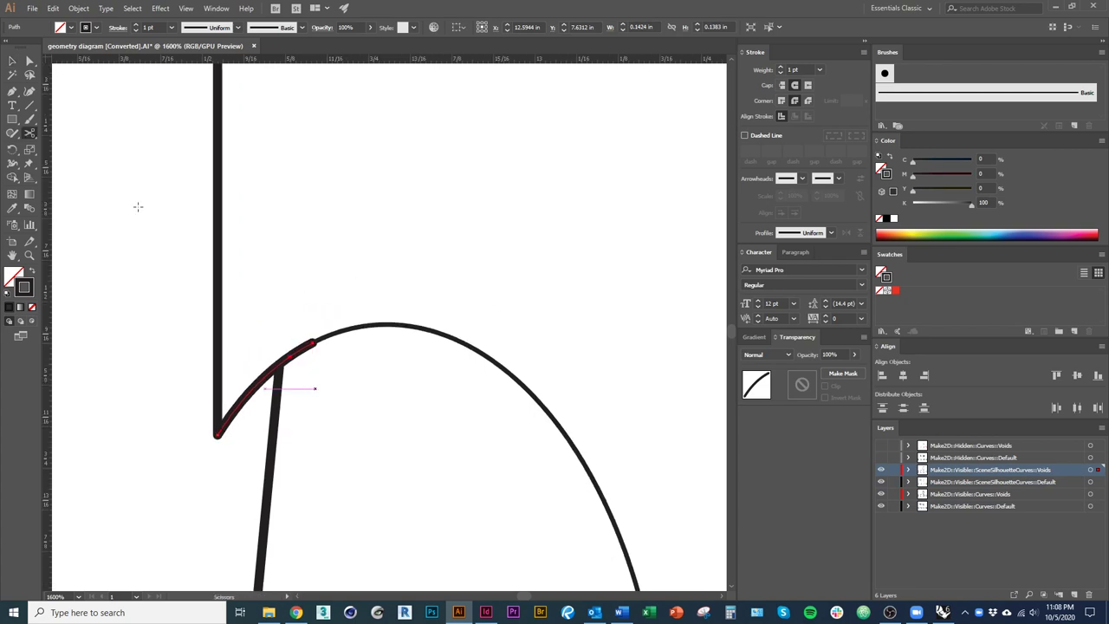
key("v")
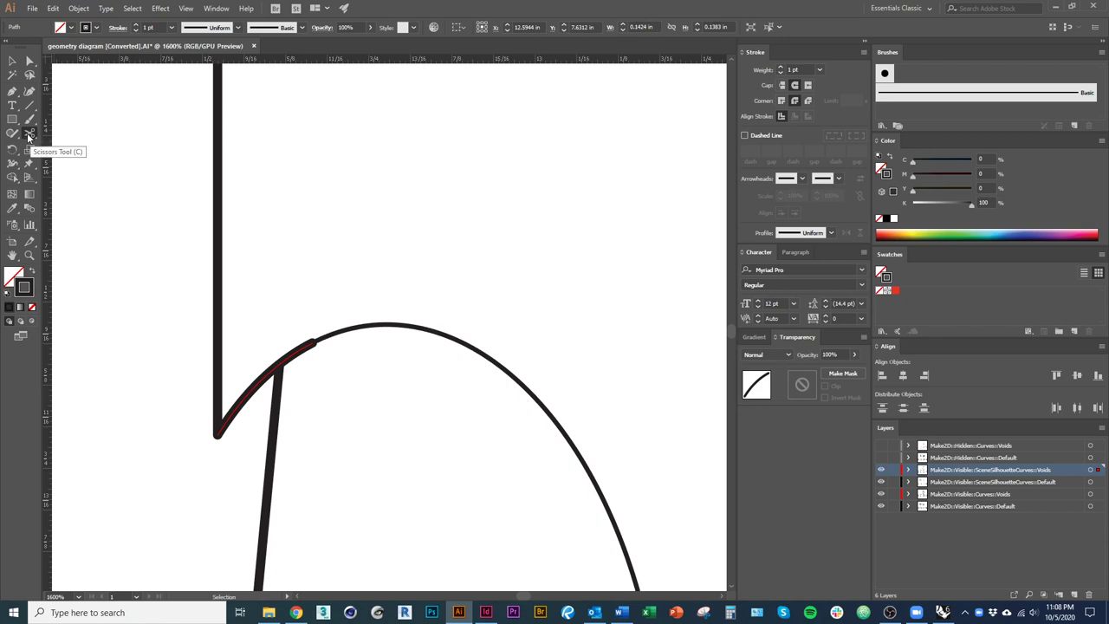
left_click(28, 135)
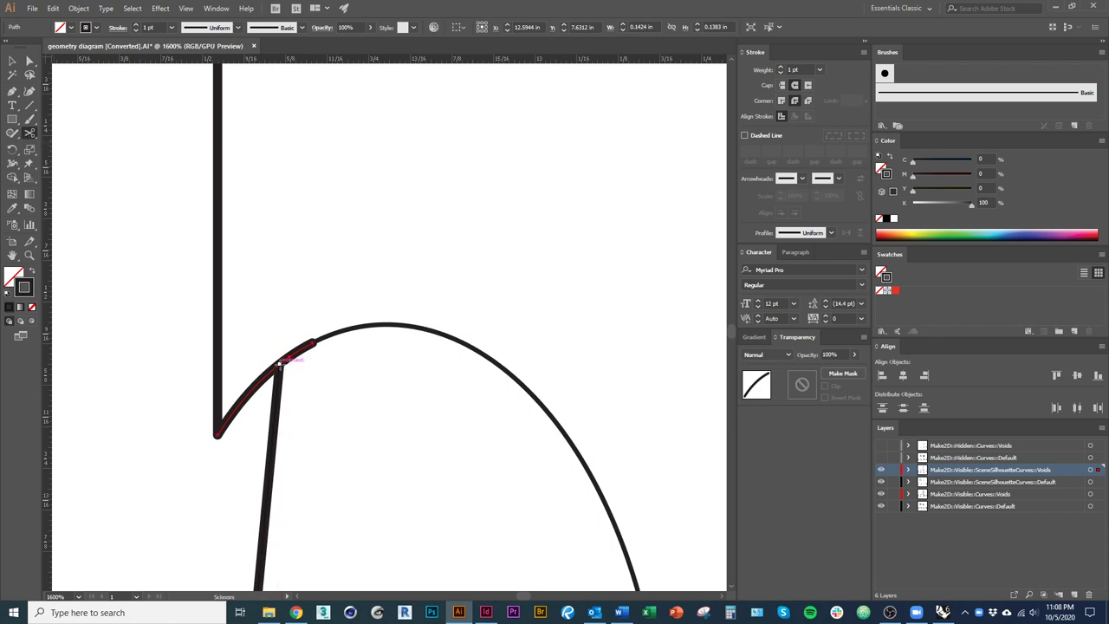
left_click(279, 362)
key("v")
left_click(330, 433)
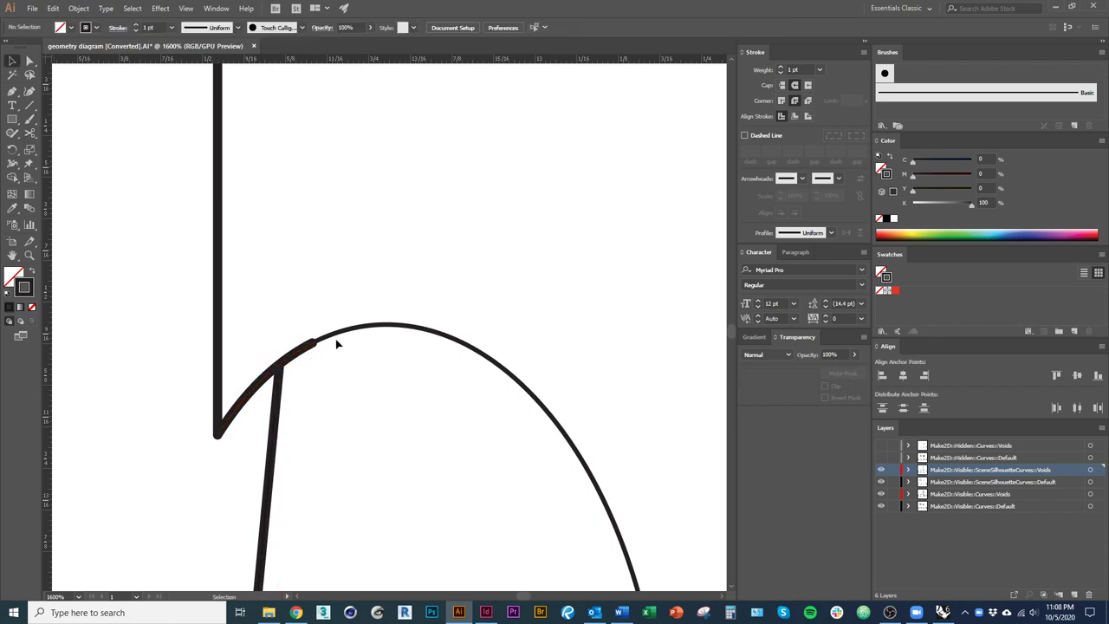
Move the short cut-off arc piece to the Make2D::Visible::Curves::Default layer and match its stroke to the adjoining 0.5 pt curve with the Eyedropper.
left_click(340, 336)
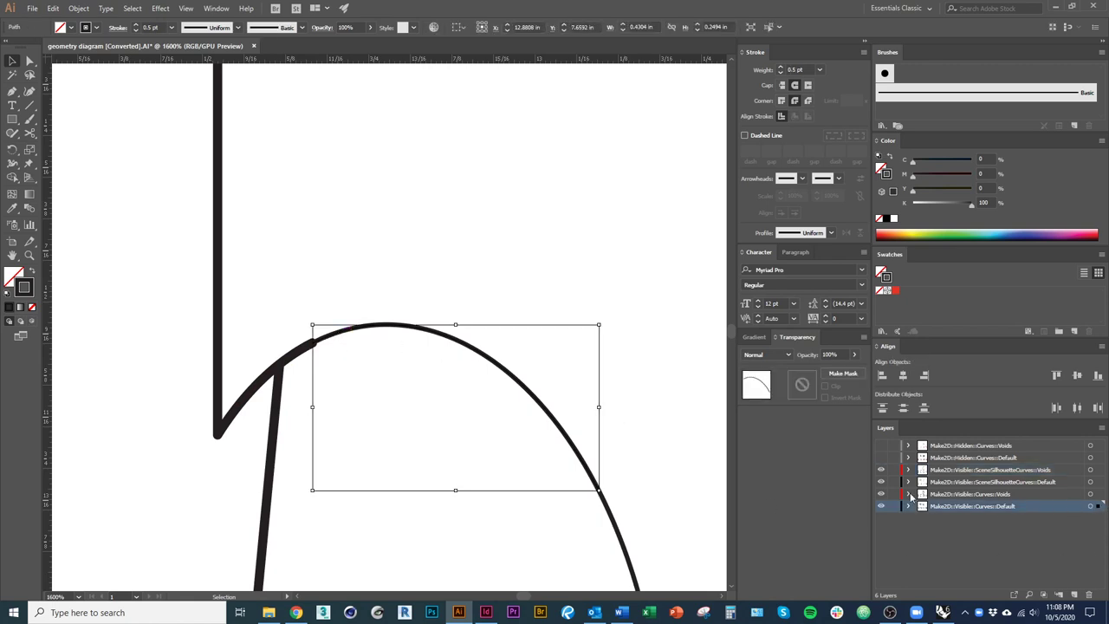
left_click(305, 354)
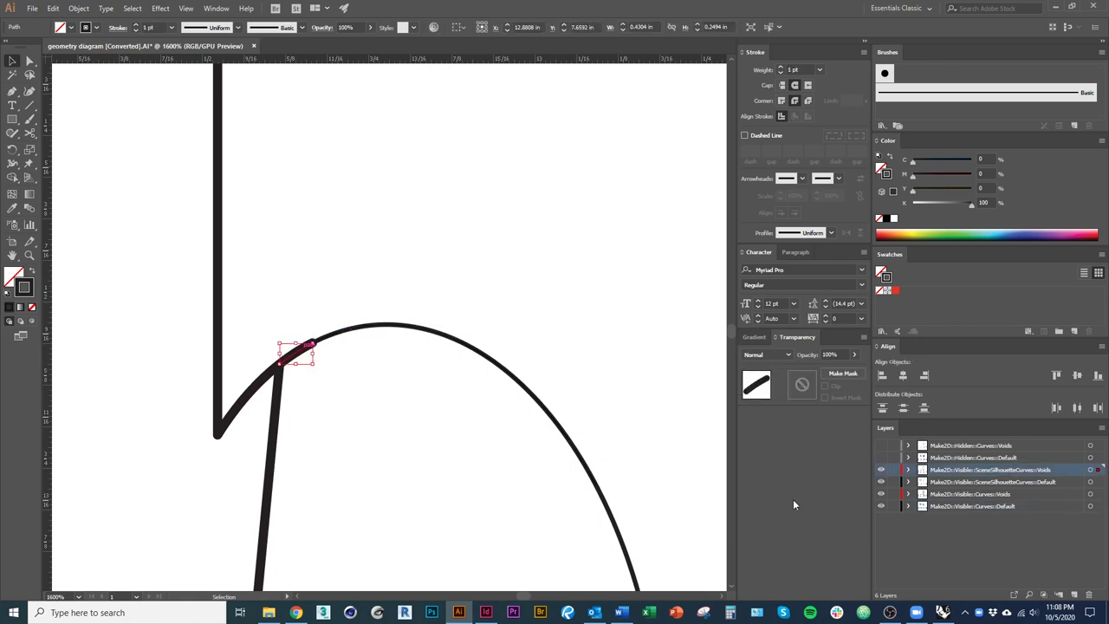
left_click_drag(1099, 472, 1098, 506)
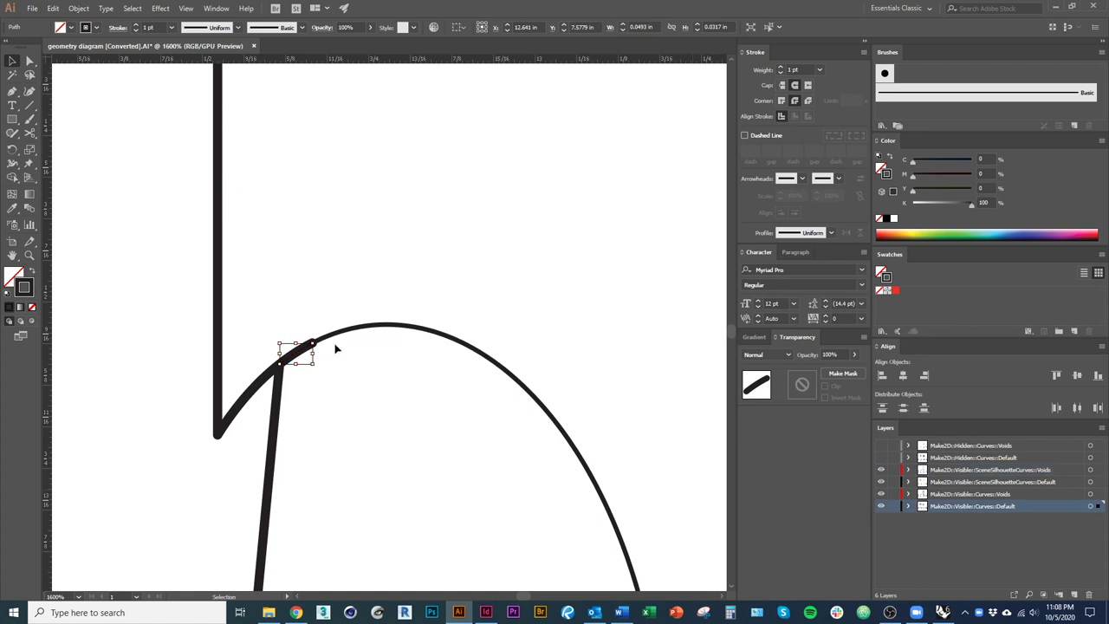
key("i")
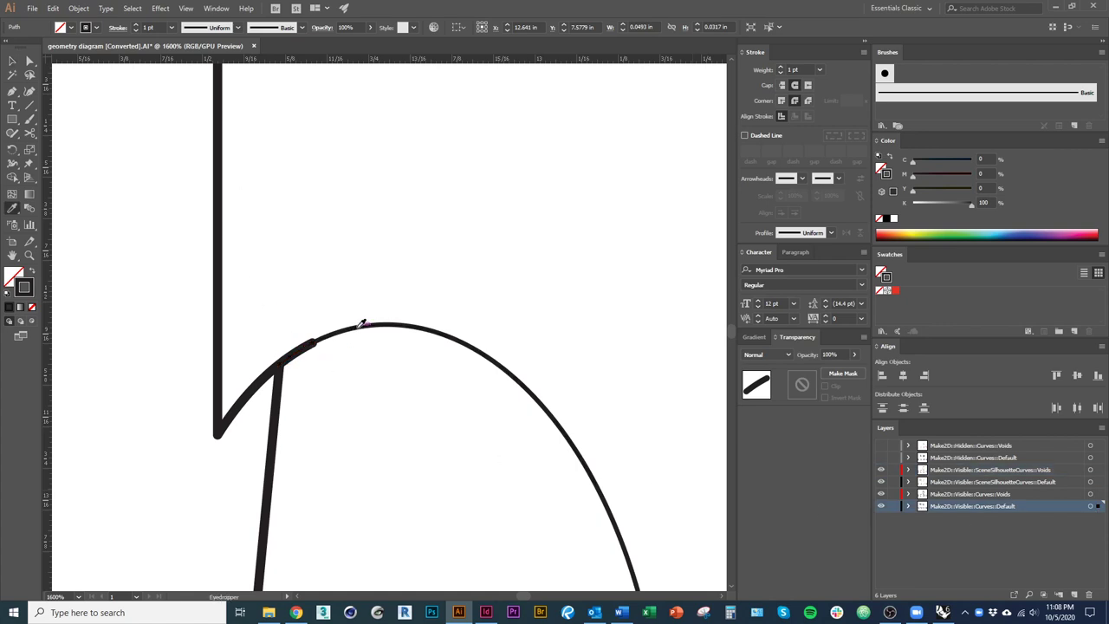
left_click(360, 325)
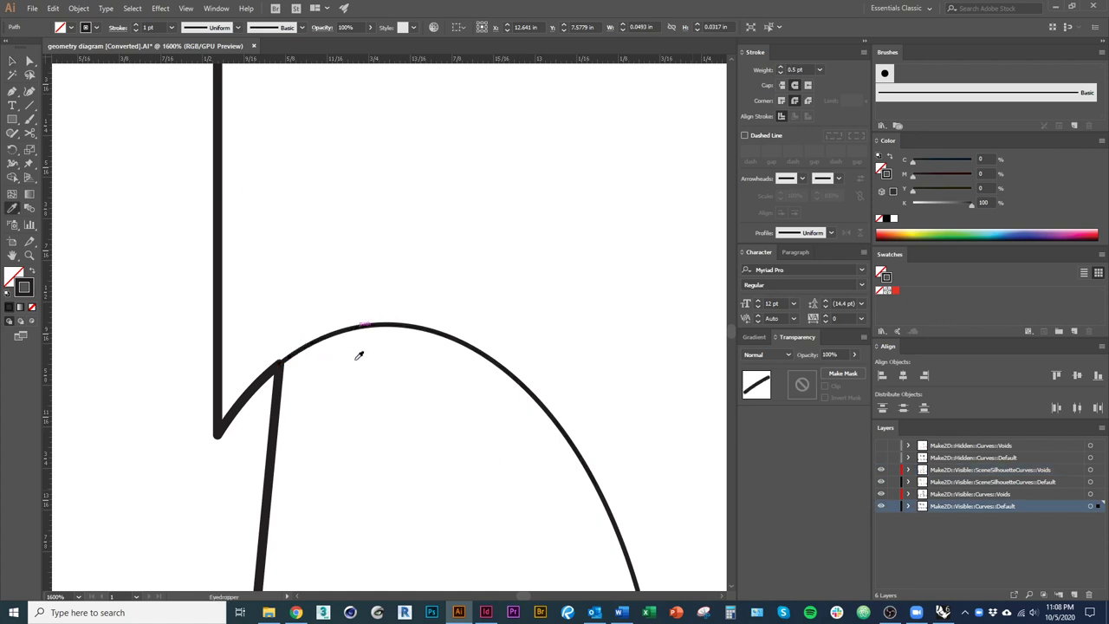
key("v")
left_click(346, 461)
Split the heavy silhouette curve of the carved block's right cutout with Scissors where the inner arc meets it, and select the upper piece.
scroll(258, 371, "down", 4)
left_click_drag(419, 424, 372, 456)
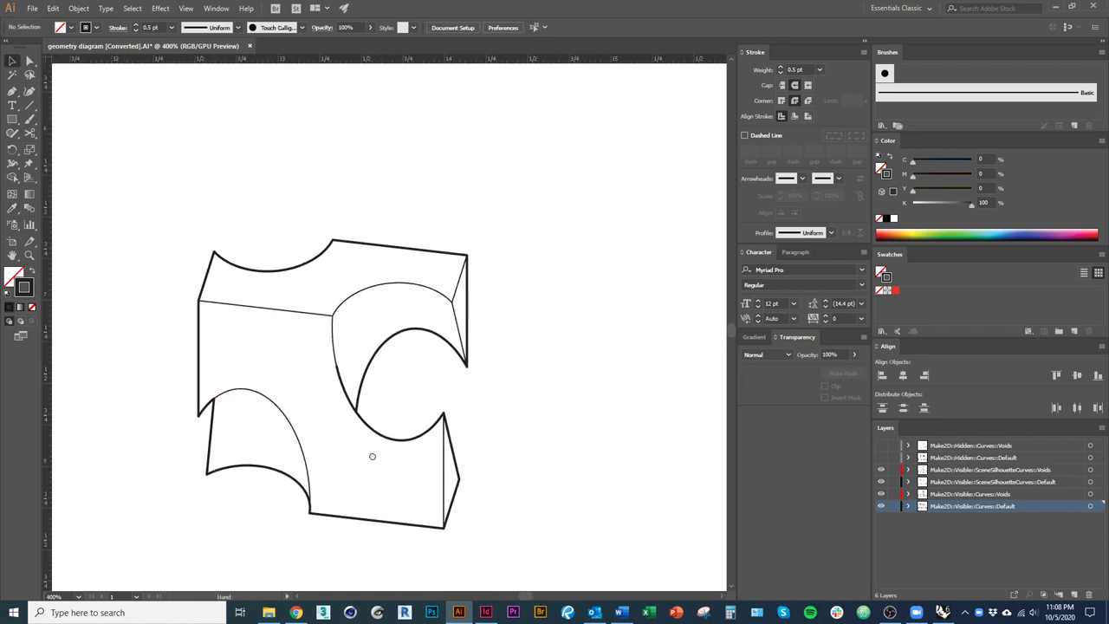
scroll(372, 456, "up", 2)
left_click(348, 400)
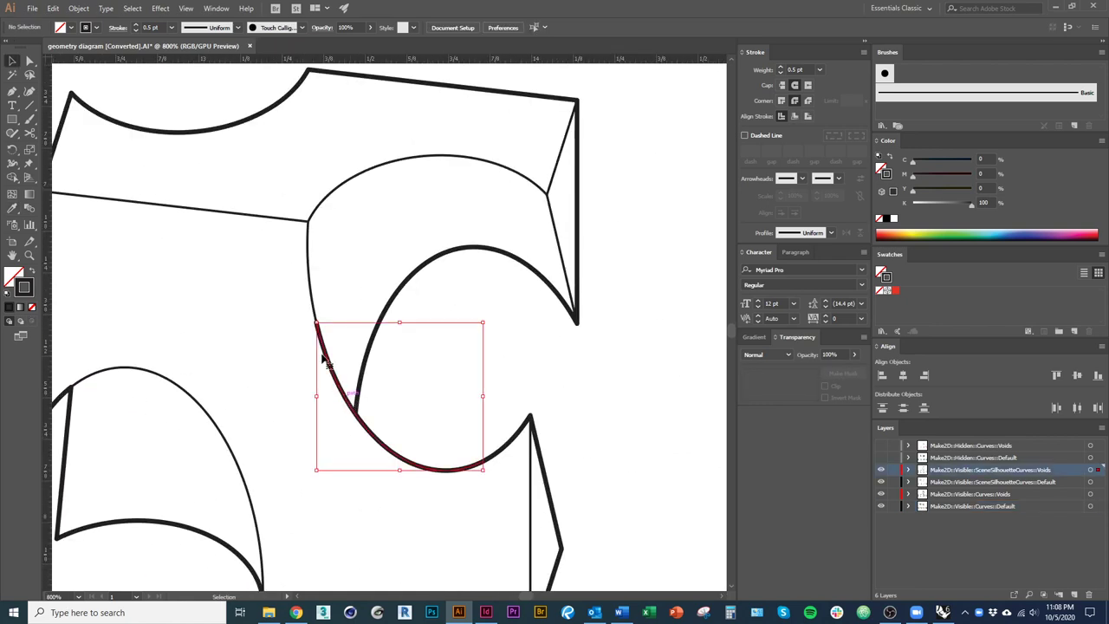
left_click(314, 261)
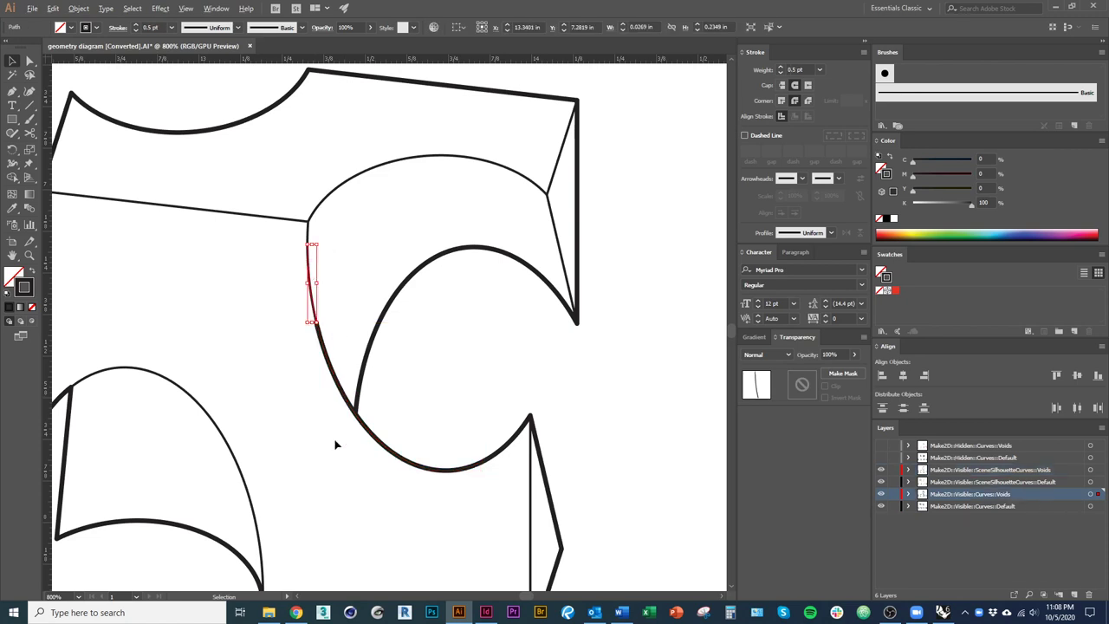
scroll(338, 446, "up", 1)
left_click(357, 383)
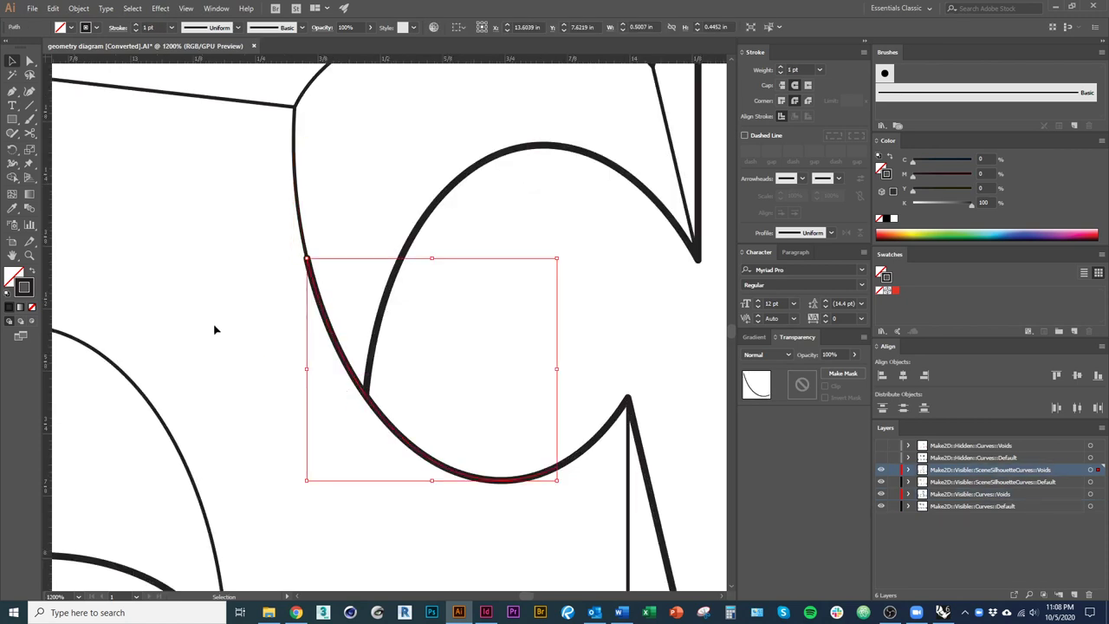
left_click(30, 133)
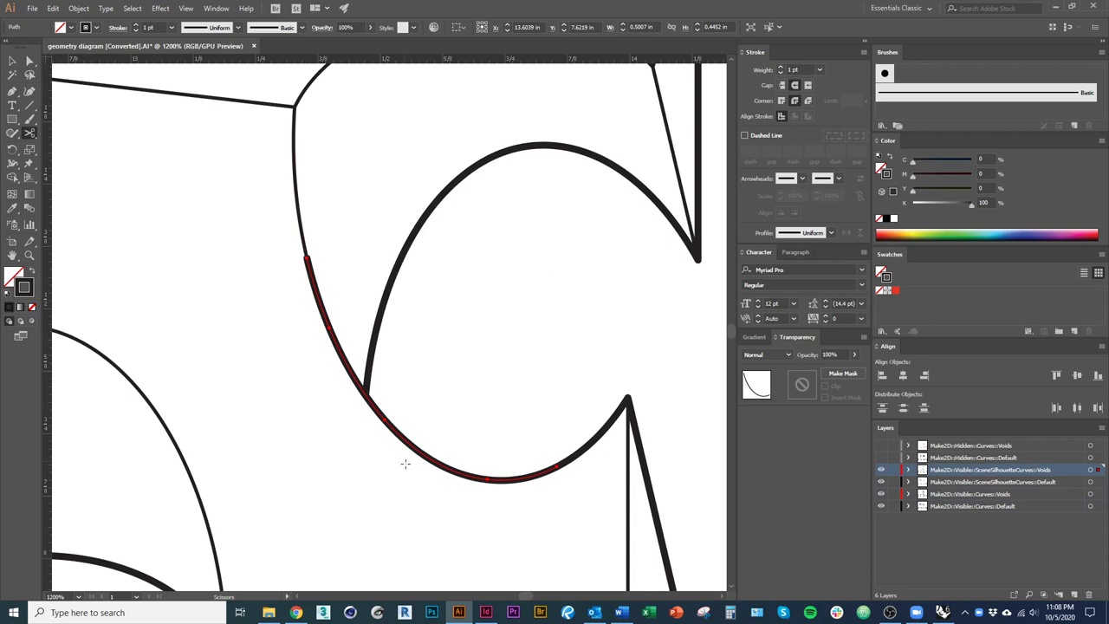
left_click(364, 396)
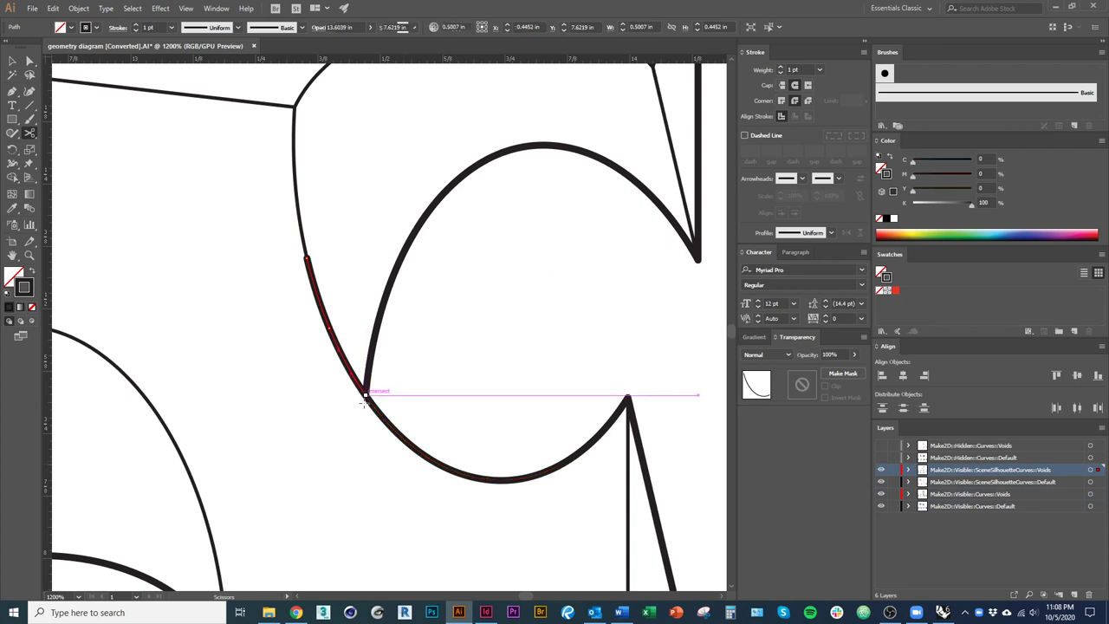
left_click(12, 60)
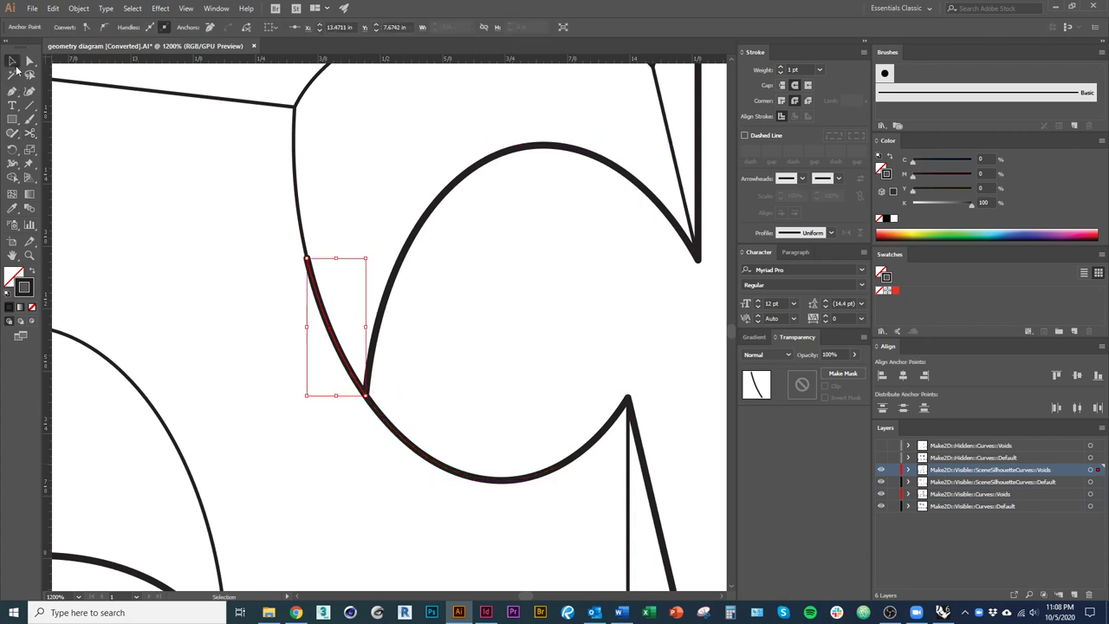
left_click(339, 350)
left_click(340, 350)
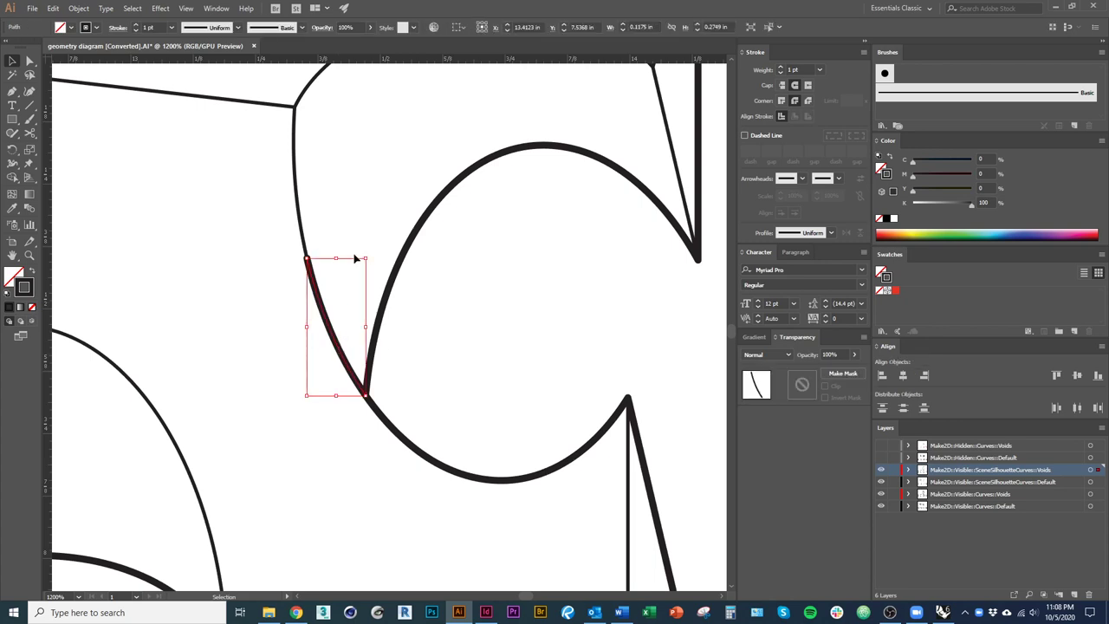
Move the selected upper piece of the right cutout's silhouette to the Make2D::Visible::Curves::Default layer.
left_click_drag(1099, 473, 1099, 506)
left_click(528, 387)
left_click_drag(440, 330, 386, 304)
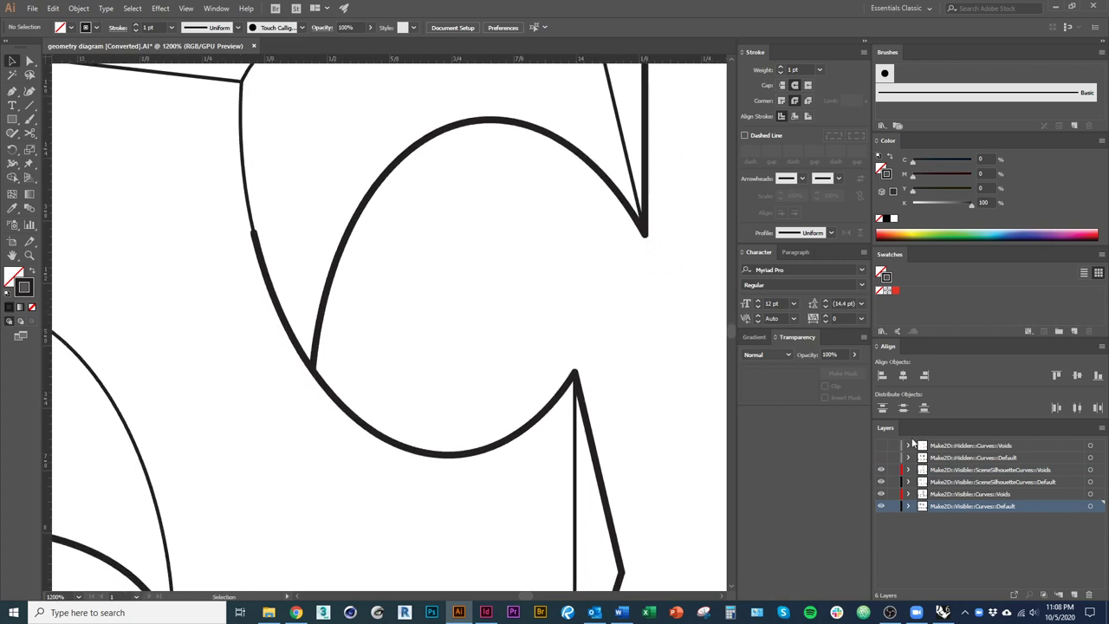
Remove the overlapping 0.5 pt curve on the Make2D::Visible::Curves::Voids layer that duplicates the right cutout's lower arc.
left_click(264, 261)
scroll(414, 297, "left", 2)
scroll(414, 297, "up", 1)
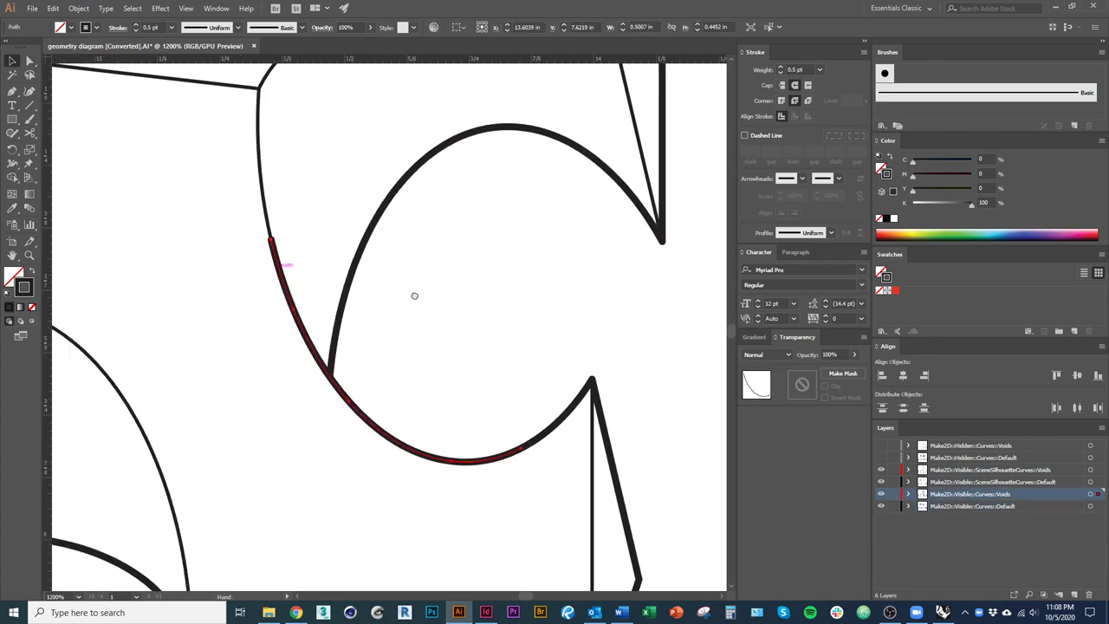
left_click(398, 383)
left_click(344, 364)
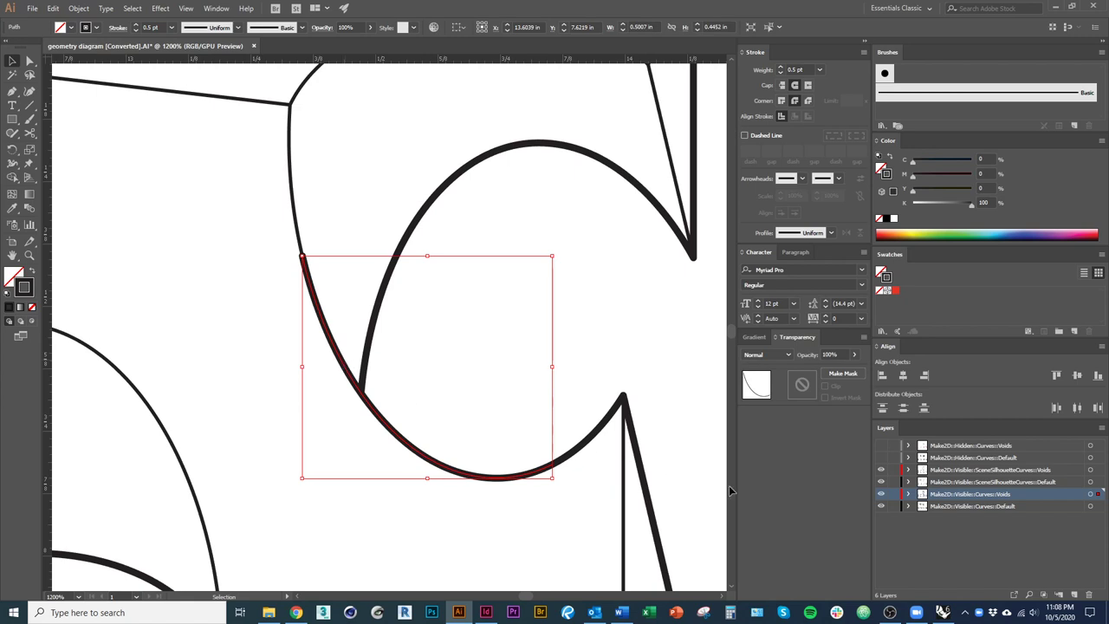
left_click_drag(472, 479, 341, 490)
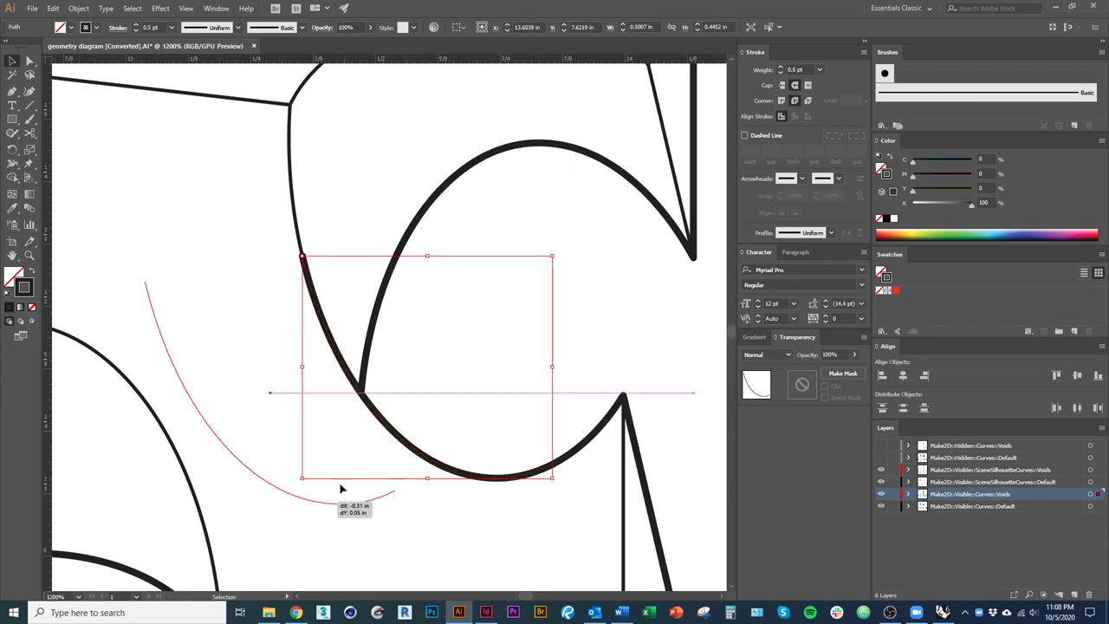
left_click(445, 410)
left_click_drag(318, 451, 305, 494)
left_click(349, 343)
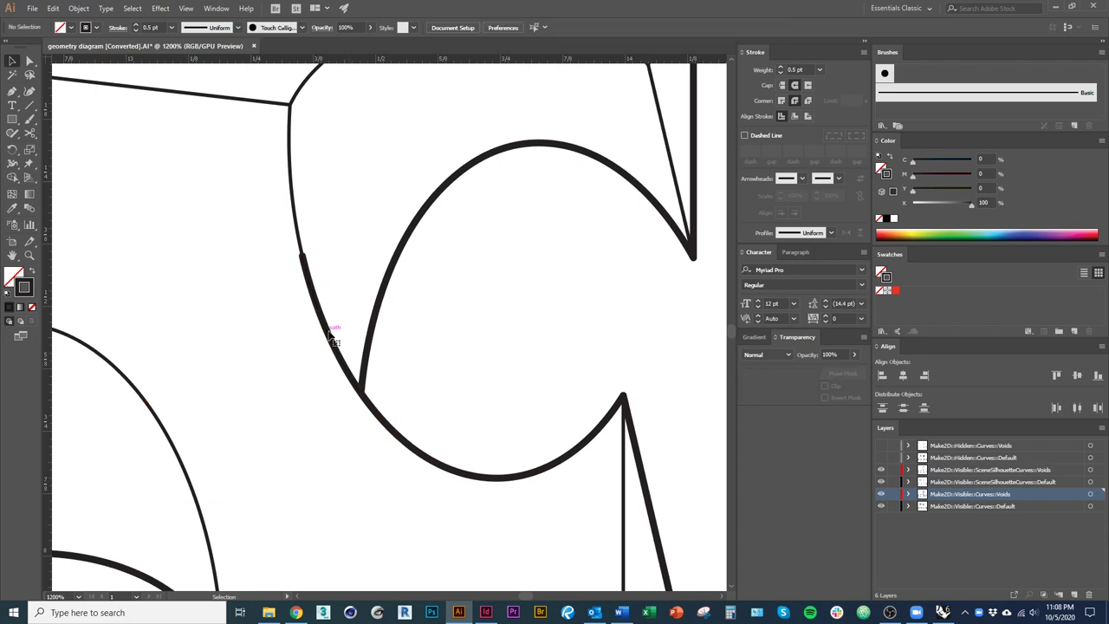
Match the cut-off upper piece of the right cutout's arc to the adjoining 0.5 pt curve with the Eyedropper.
left_click(336, 338)
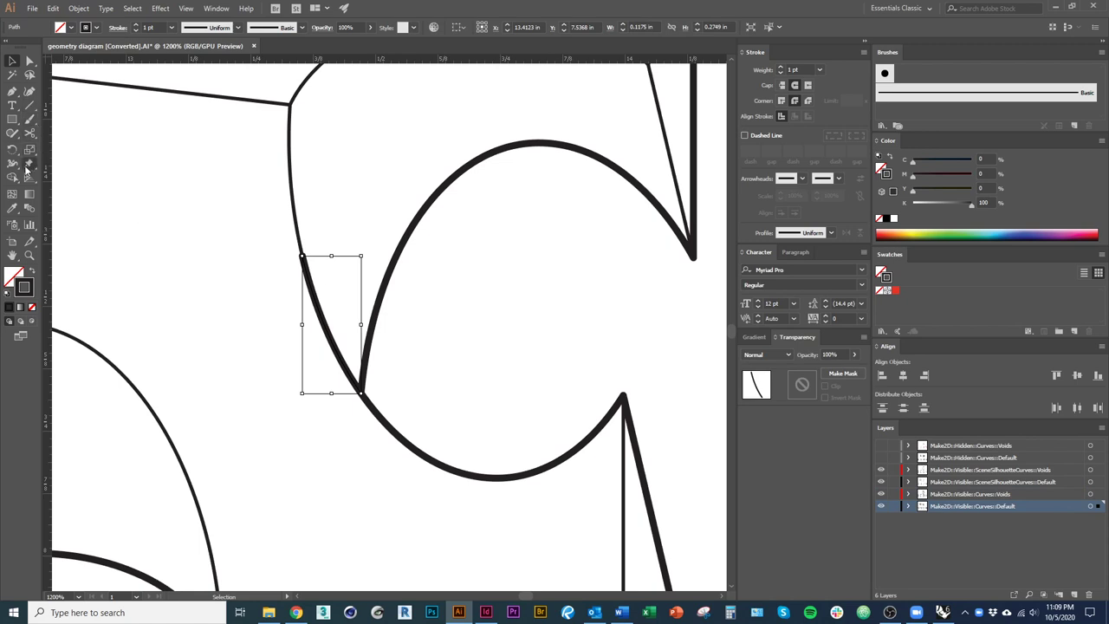
key("i")
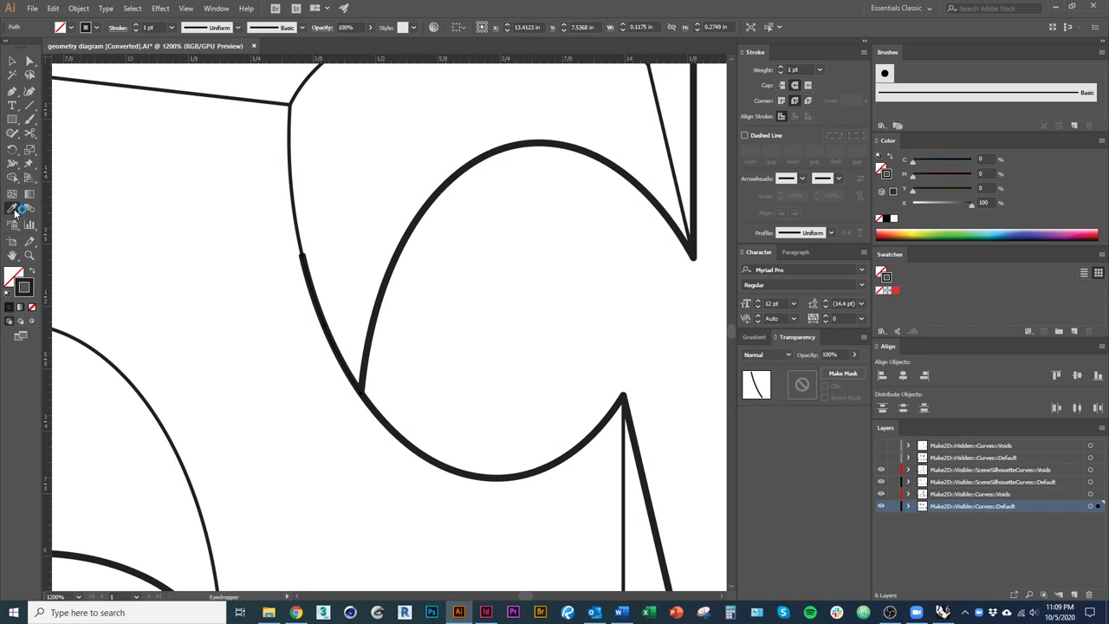
left_click(298, 226)
key("v")
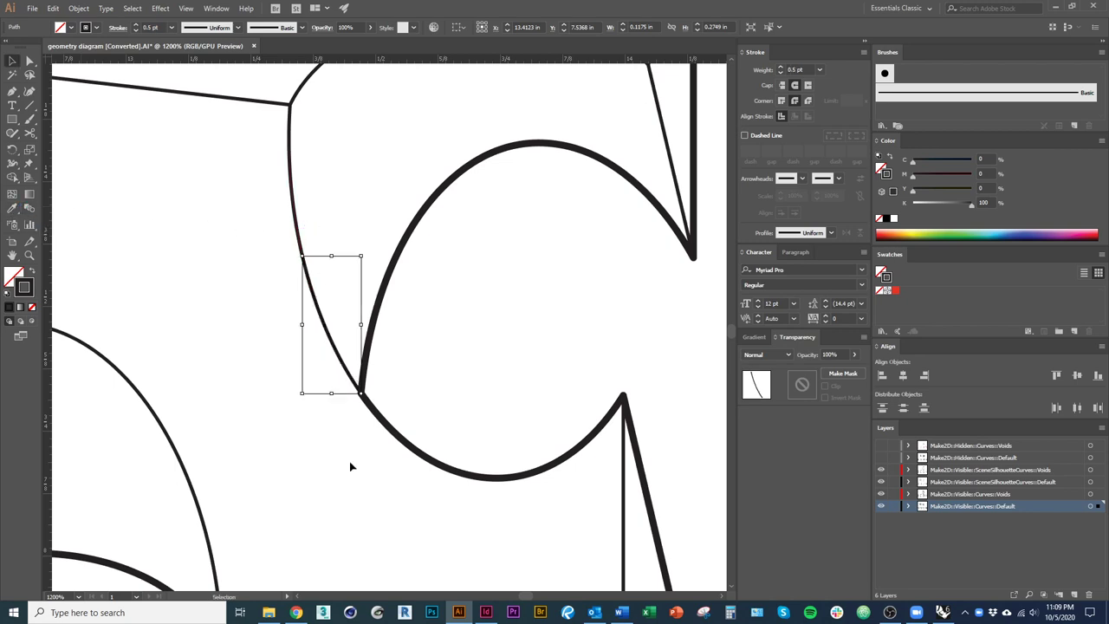
left_click(349, 462)
Show the Make2D::Hidden::Curves::Voids and Make2D::Hidden::Curves::Default layers so the dashed hidden lines display in the diagrams.
key("ctrl+minus")
key("ctrl+minus")
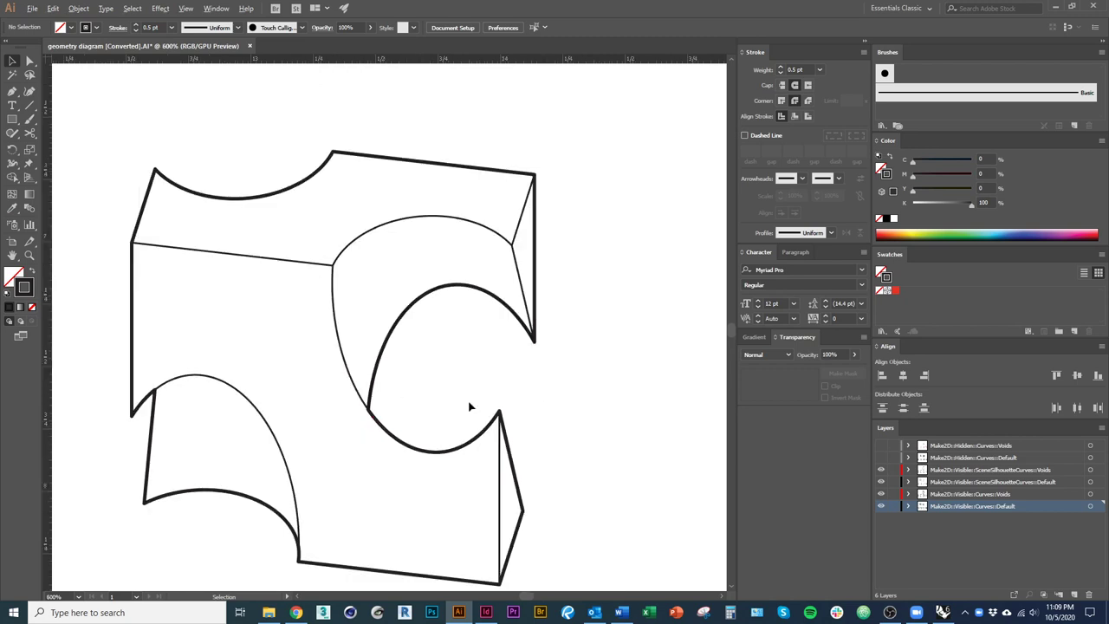
scroll(494, 404, "down", 3)
left_click_drag(303, 397, 578, 385)
scroll(338, 368, "down", 1)
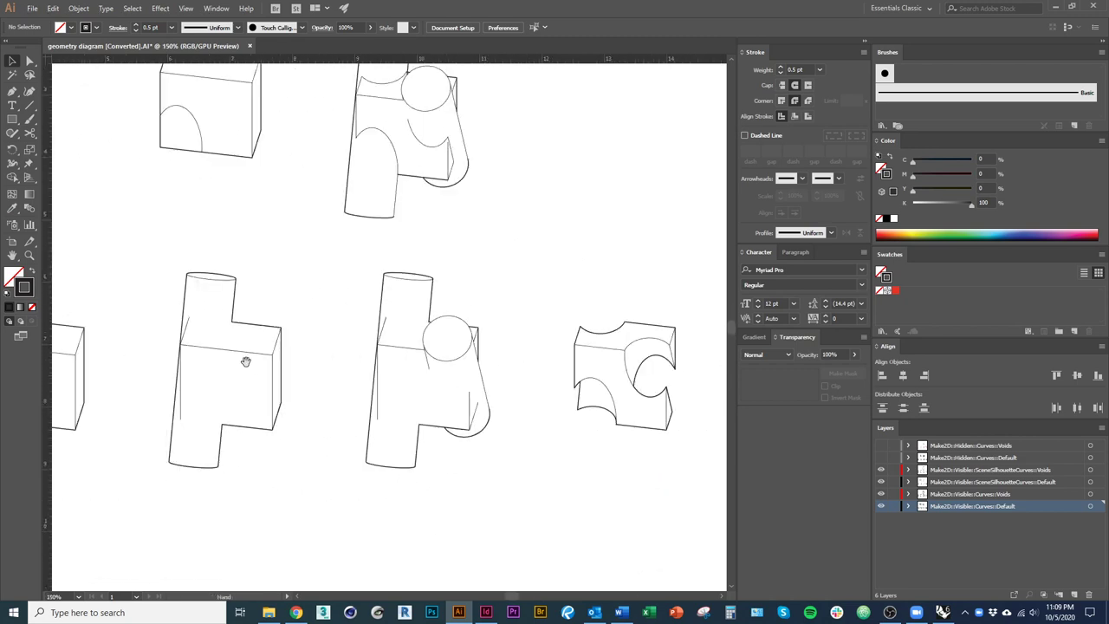
left_click_drag(246, 361, 504, 368)
left_click_drag(563, 440, 447, 415)
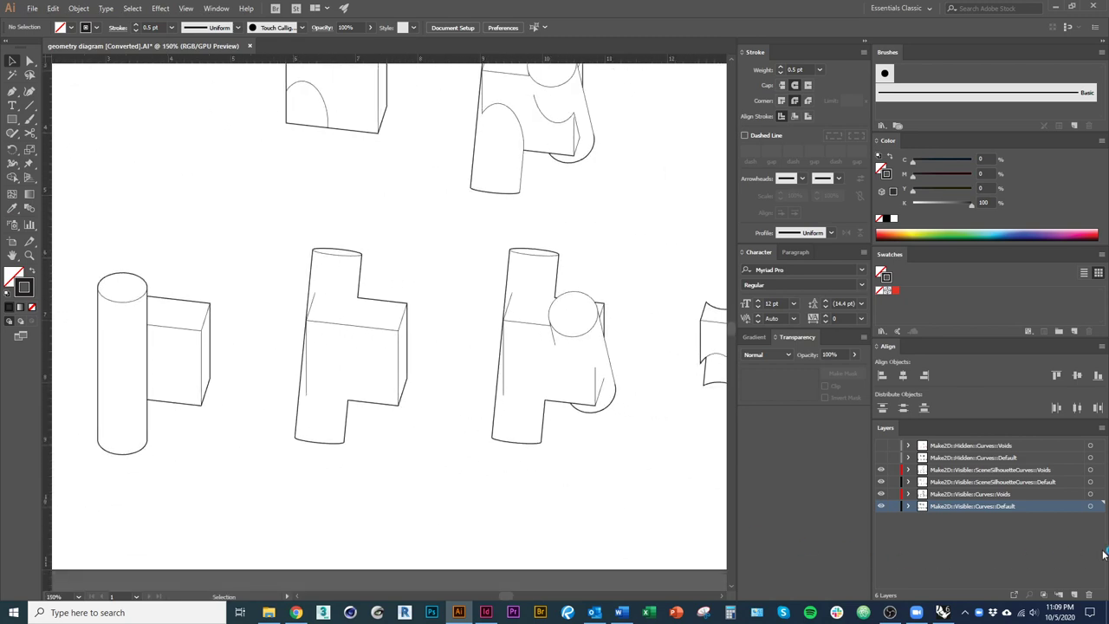
left_click(882, 457)
scroll(572, 485, "right", 3)
scroll(572, 485, "up", 1)
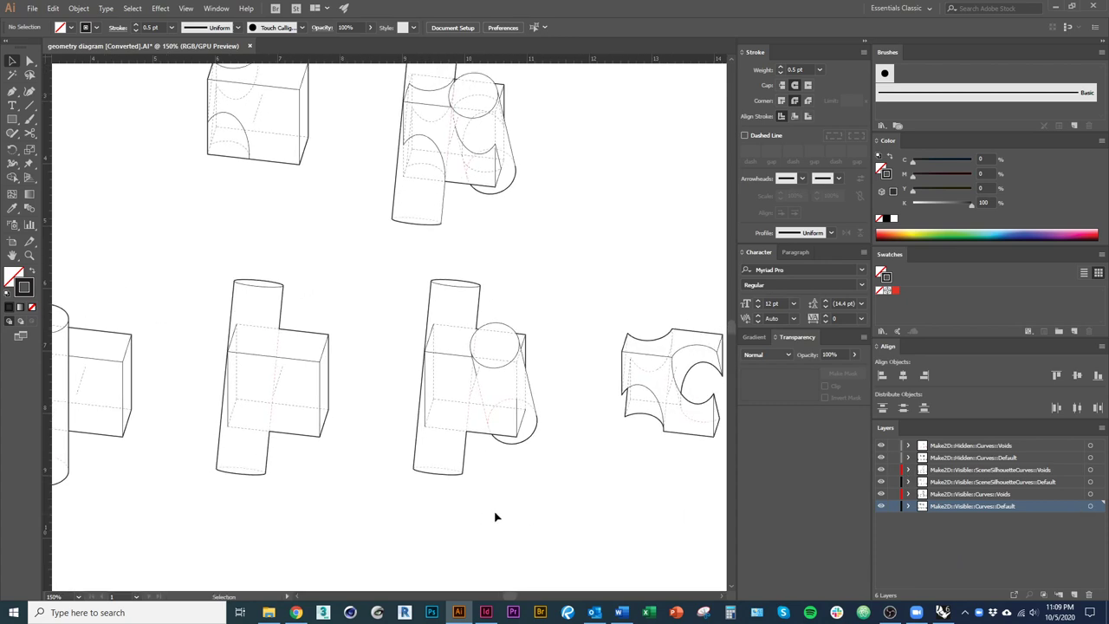
Toggle the Make2D::Visible silhouette and curve layers off and on to check which linework each one holds.
scroll(490, 383, "up", 2)
left_click_drag(466, 416, 289, 391)
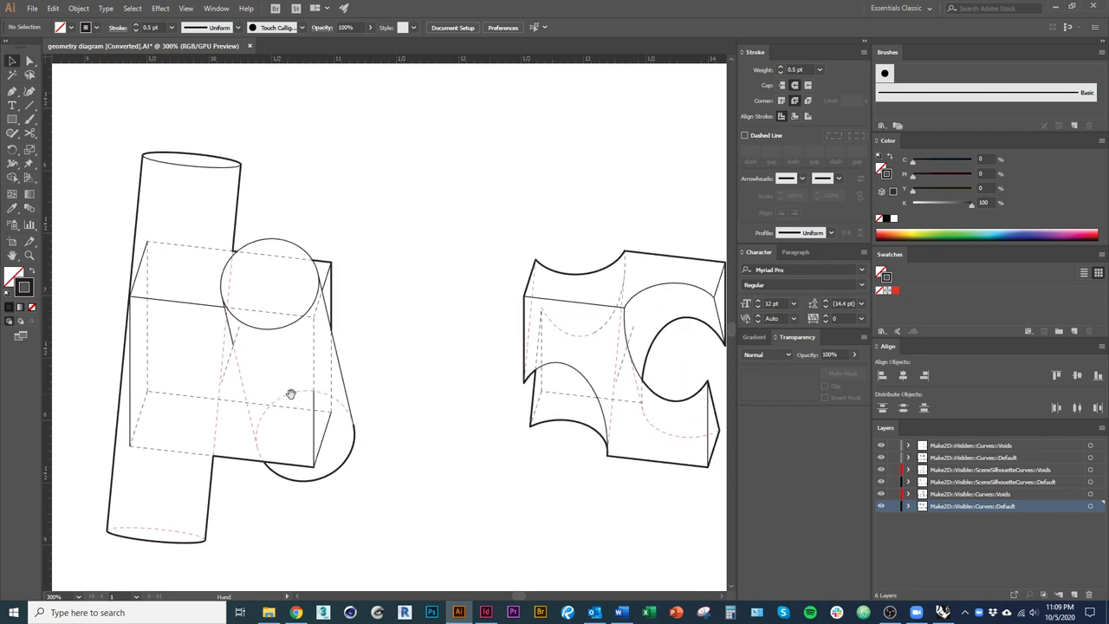
left_click_drag(471, 400, 443, 407)
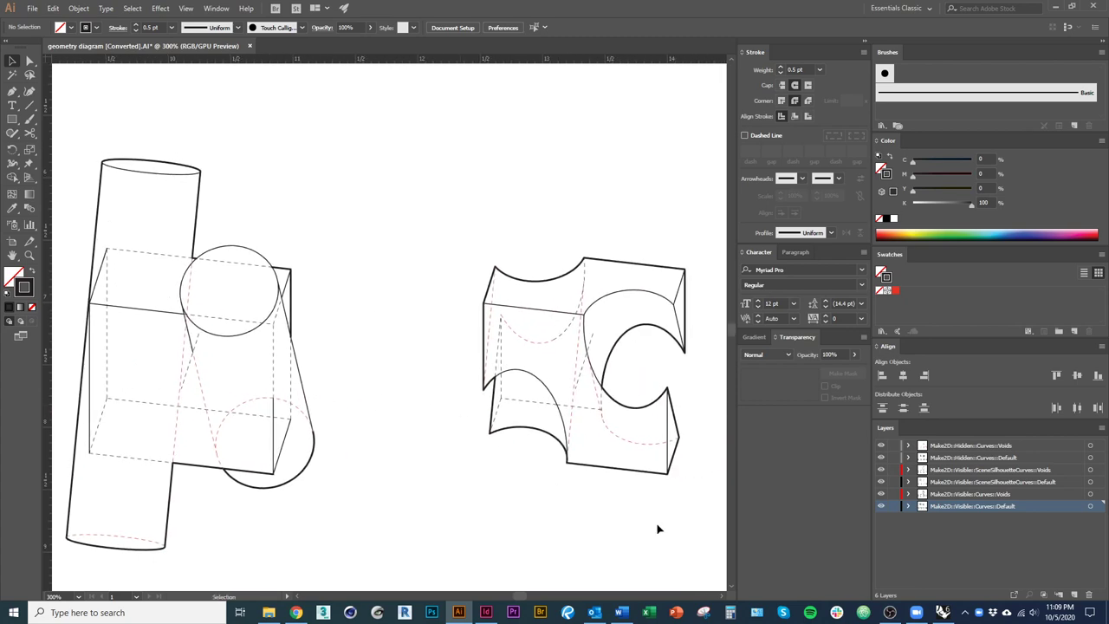
left_click(882, 482)
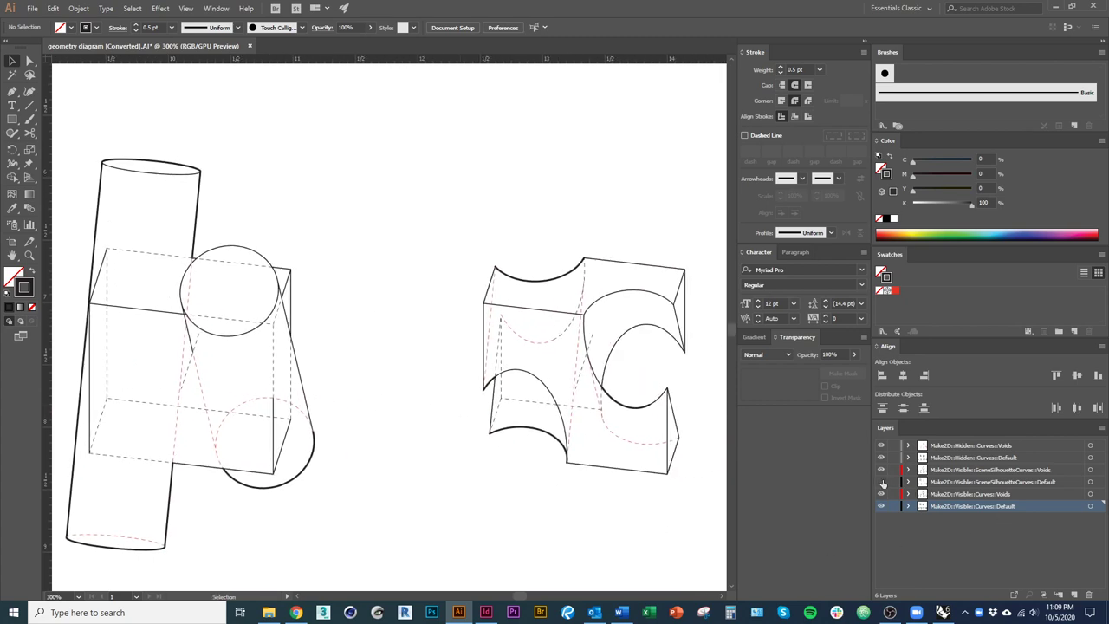
left_click(881, 482)
left_click(881, 493)
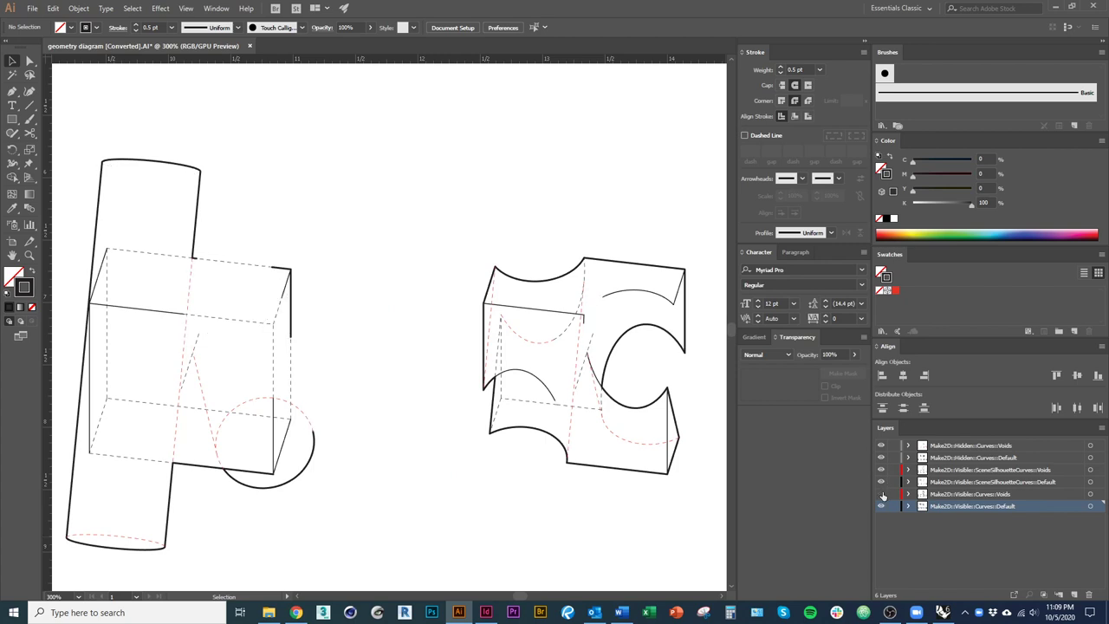
left_click(881, 493)
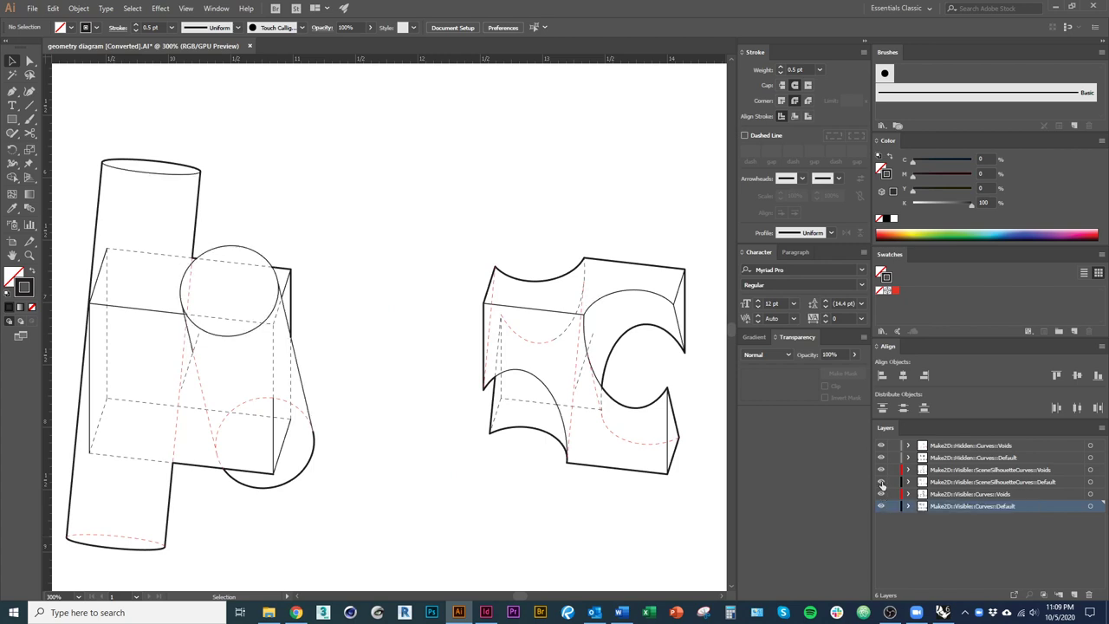
left_click(881, 483)
left_click(882, 482)
left_click(881, 505)
left_click(881, 506)
left_click(882, 493)
left_click(881, 469)
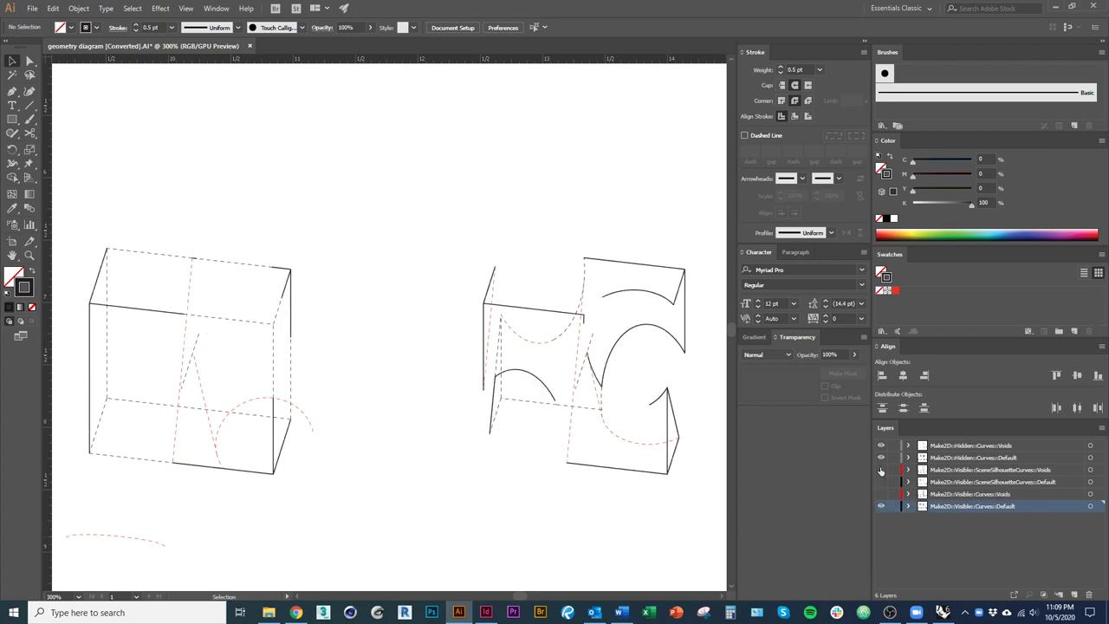
left_click(881, 470)
left_click(881, 482)
left_click(881, 494)
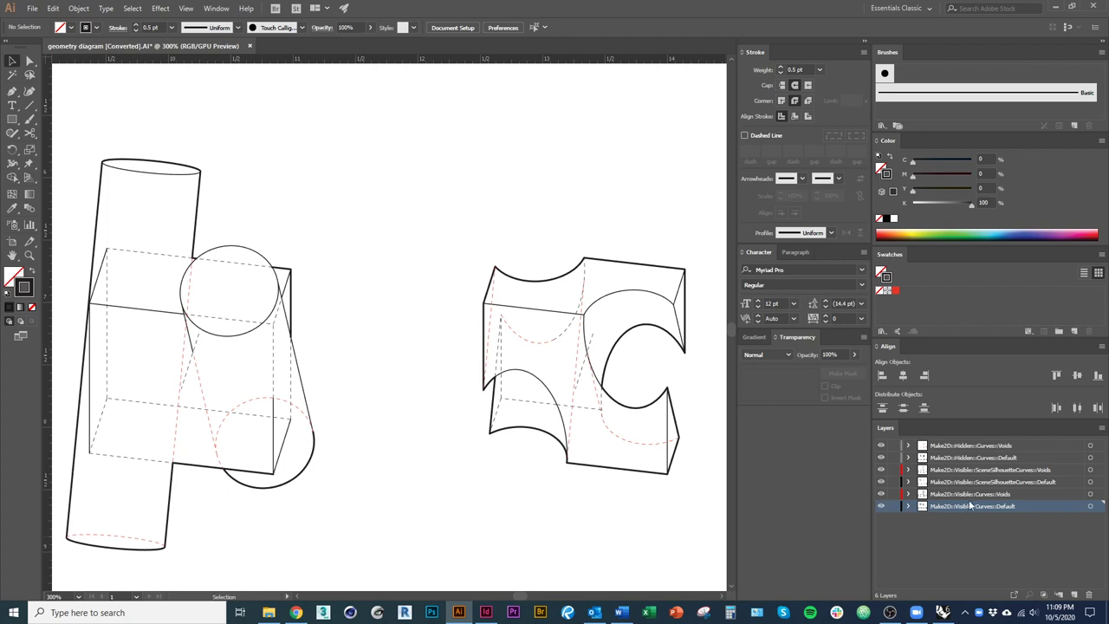
Apply the red swatch to the strokes on the Make2D::Visible::SceneSilhouetteCurves::Voids and Make2D::Visible::Curves::Voids layers.
left_click(1091, 493)
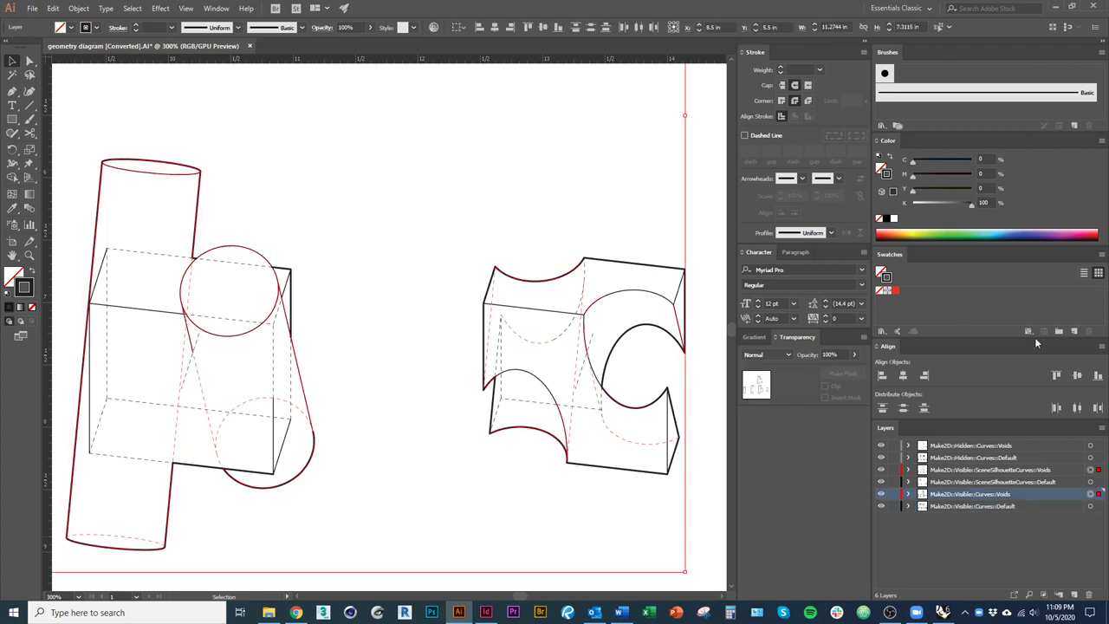
left_click(895, 289)
left_click(585, 211)
Match the short red segment at the upper-left of the carved block's right cutout to the adjoining black arc with the Eyedropper.
left_click_drag(458, 405, 381, 422)
scroll(588, 331, "up", 3)
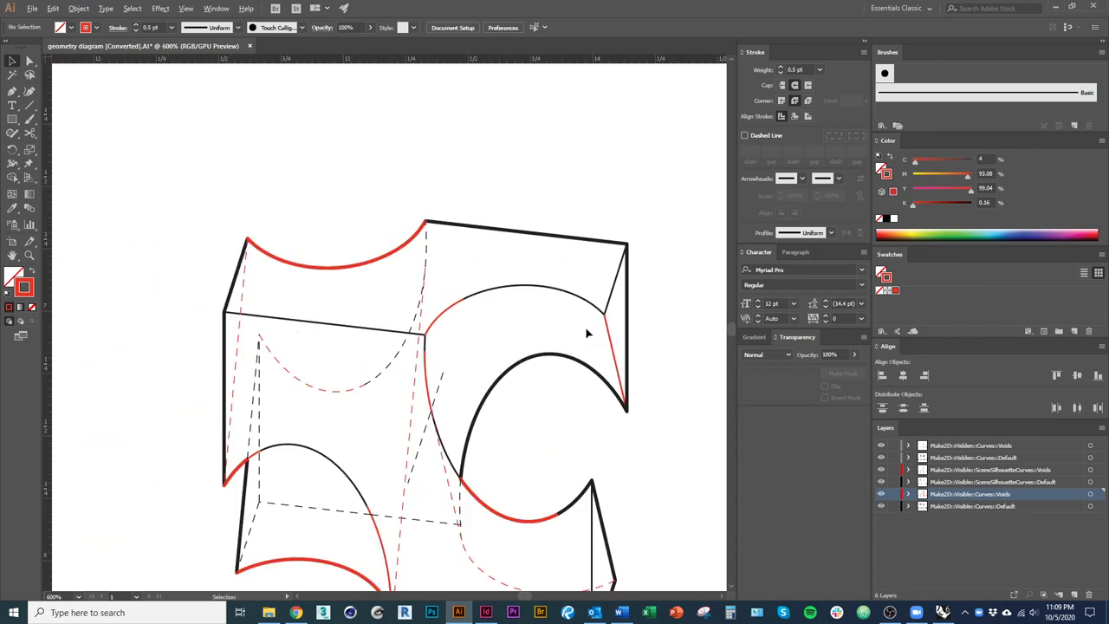
left_click(400, 303)
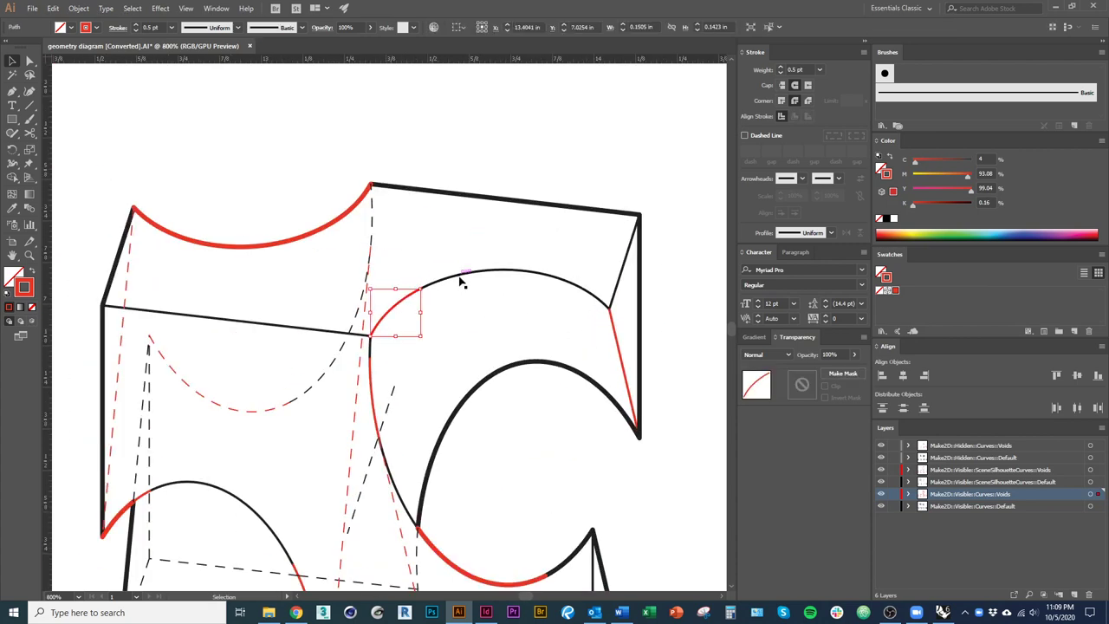
key("i")
left_click(460, 274)
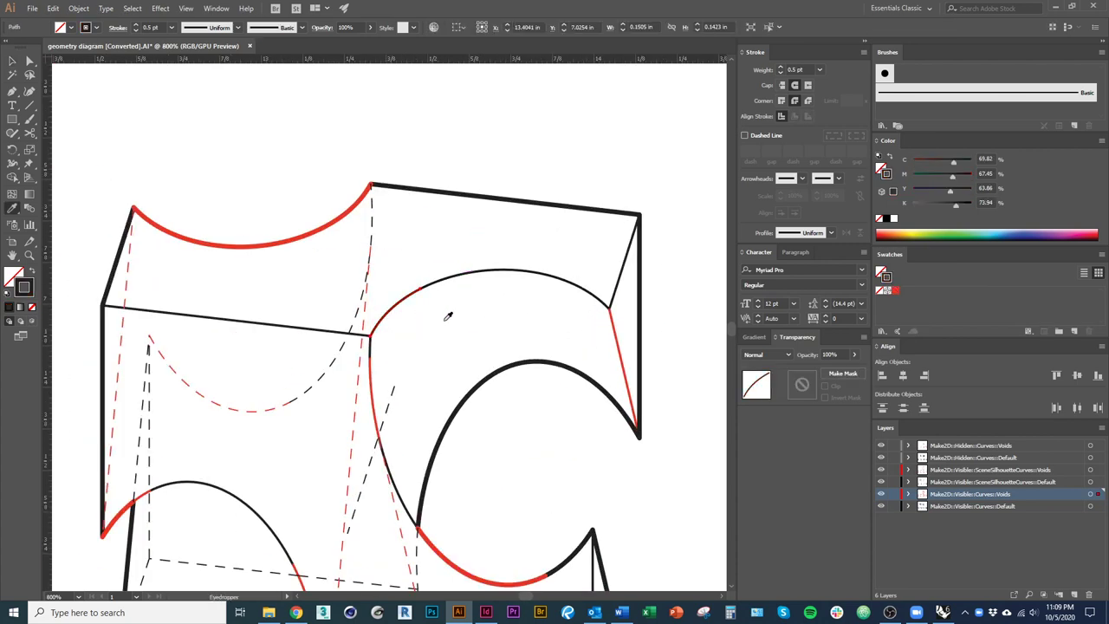
key("v")
Restyle the red segment on the left side of the right cutout's outer arc as a black 0.5 pt line with the Eyedropper.
left_click(398, 401)
left_click(373, 390)
key("i")
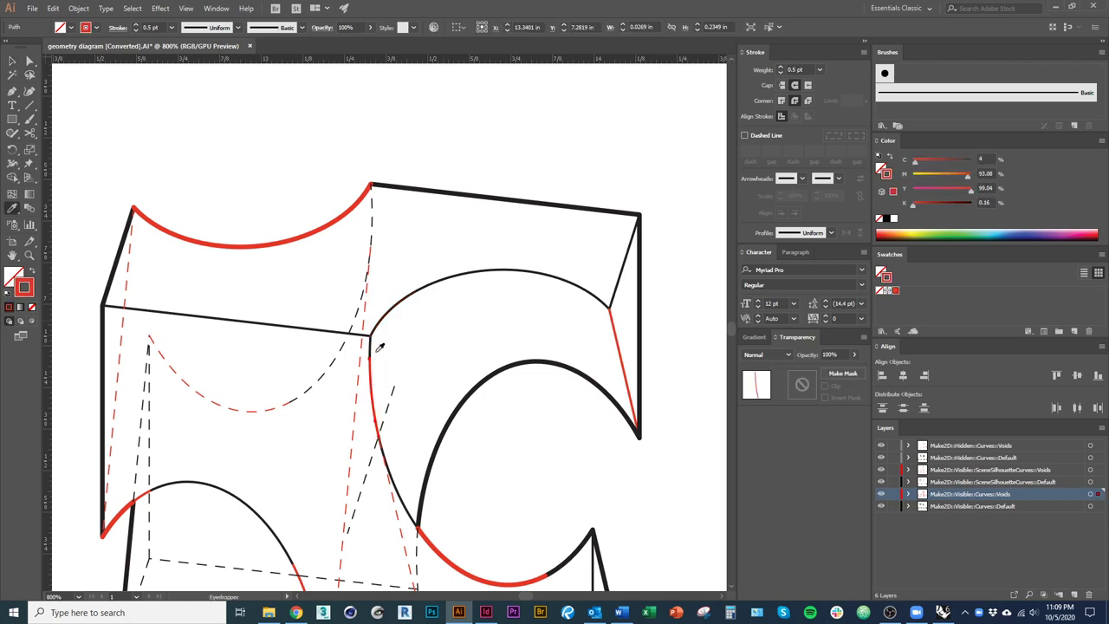
left_click(480, 369)
key("v")
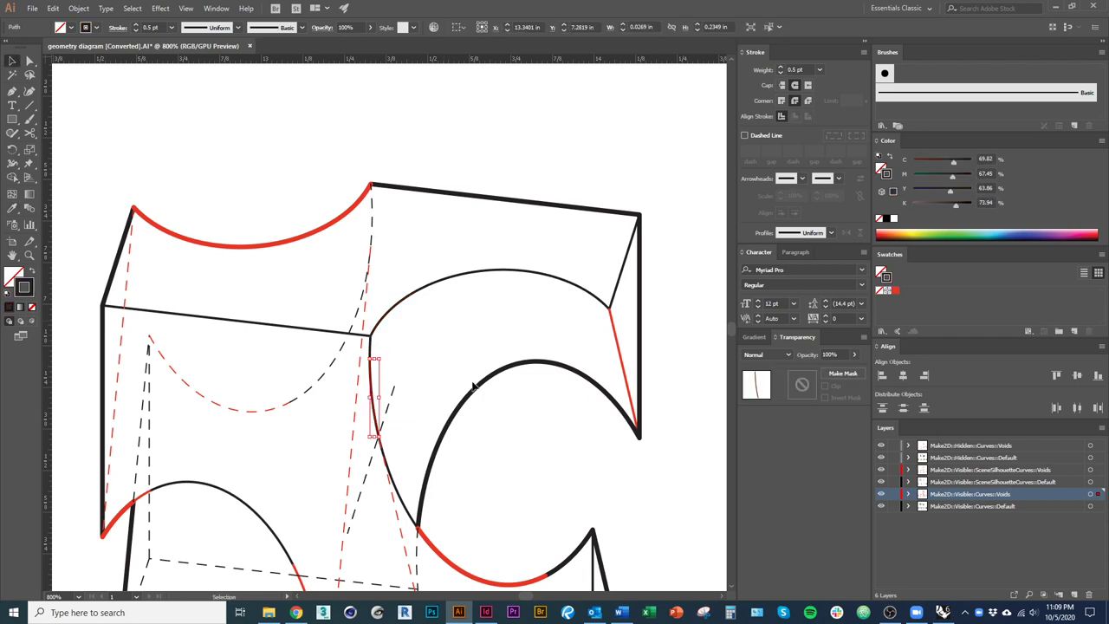
Select both recolored arc segments of the right cutout and move them to the Make2D::Visible::Curves::Default layer.
left_click(400, 304, "shift")
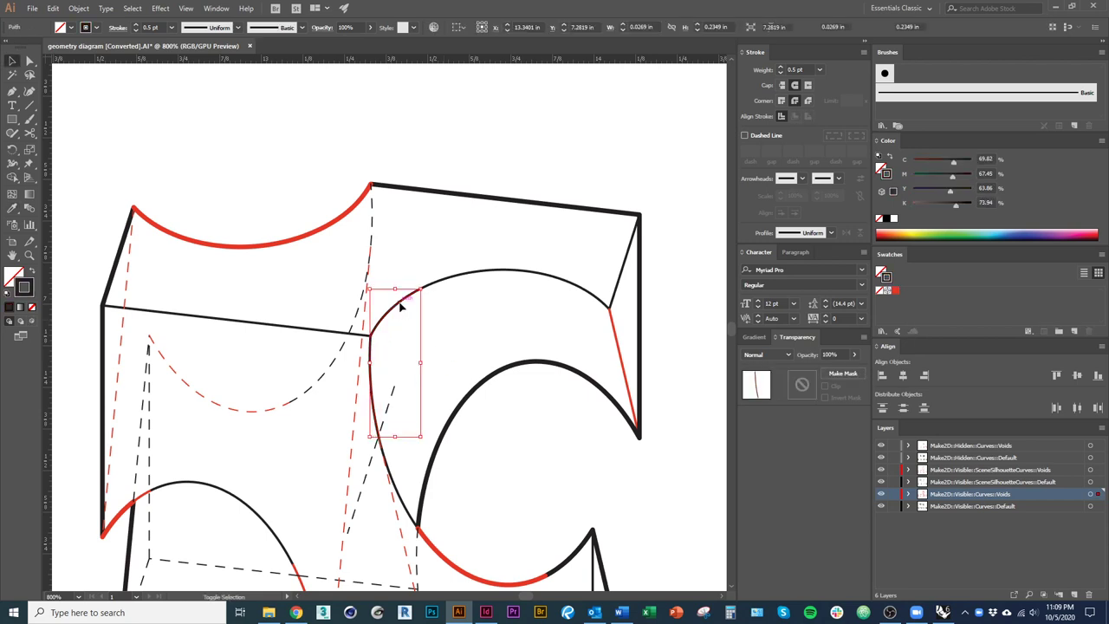
left_click(1100, 508)
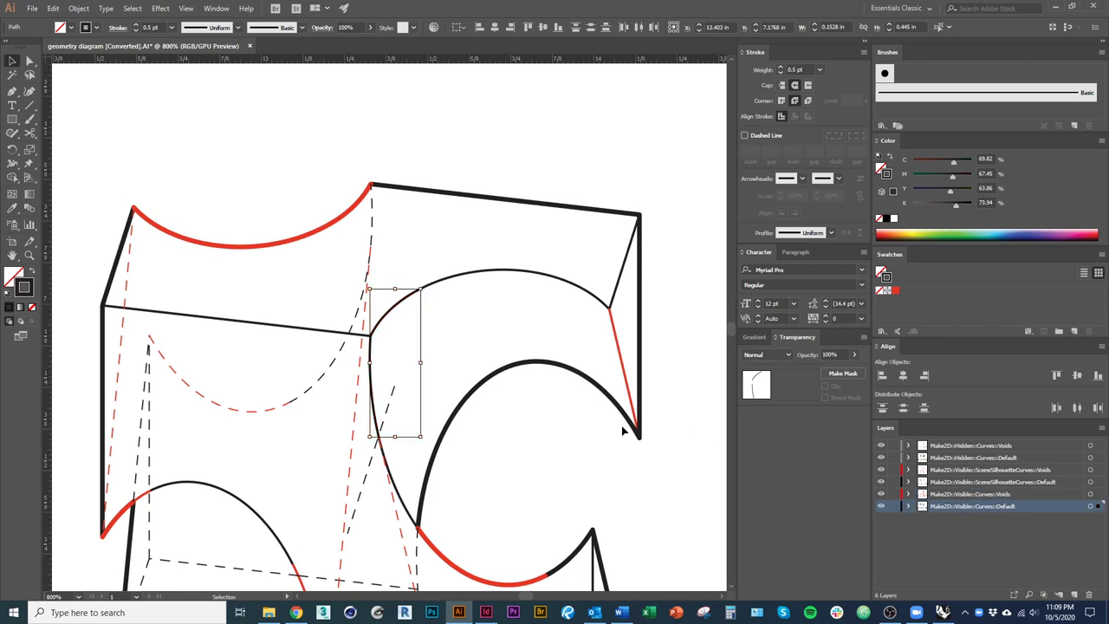
left_click(522, 455)
Look over the remaining diagrams to compare the red void outlines with the black block linework.
scroll(519, 458, "down", 2)
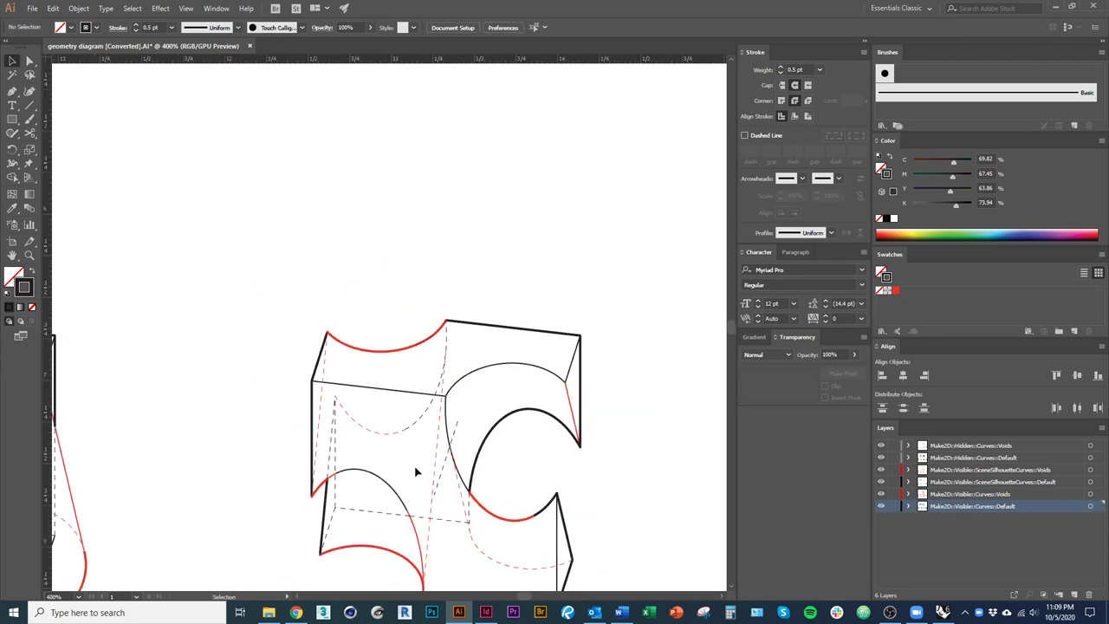
scroll(549, 502, "down", 2)
left_click_drag(436, 459, 674, 358)
left_click_drag(449, 345, 516, 500)
left_click_drag(366, 292, 547, 156)
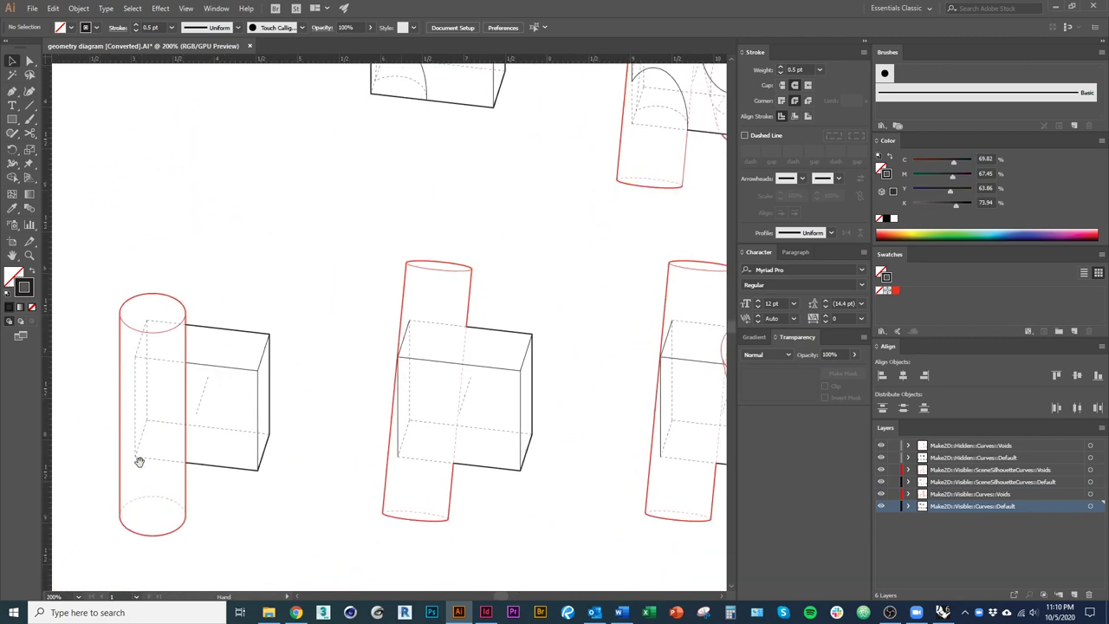
left_click_drag(525, 295, 384, 490)
left_click_drag(360, 272, 393, 332)
Select the top arc and dashed hidden curves of the upper cube to check their layers and strokes, and review the lower diagrams.
left_click(321, 232)
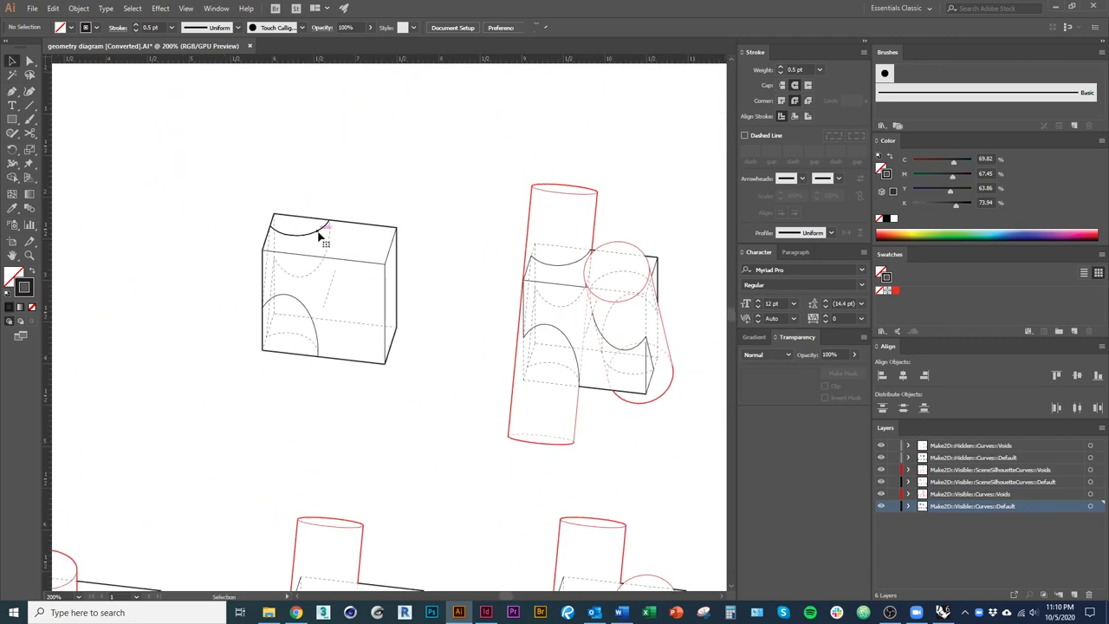
scroll(389, 216, "down", 5)
left_click_drag(390, 147, 408, 418)
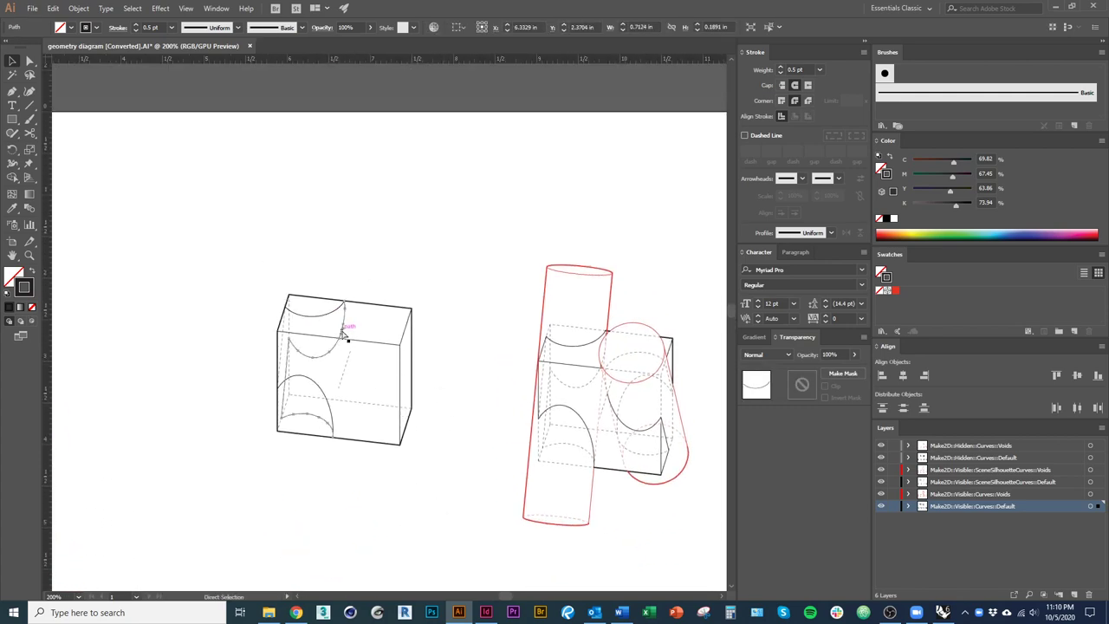
left_click(343, 329, "ctrl")
scroll(285, 366, "up", 1)
scroll(286, 366, "up", 1)
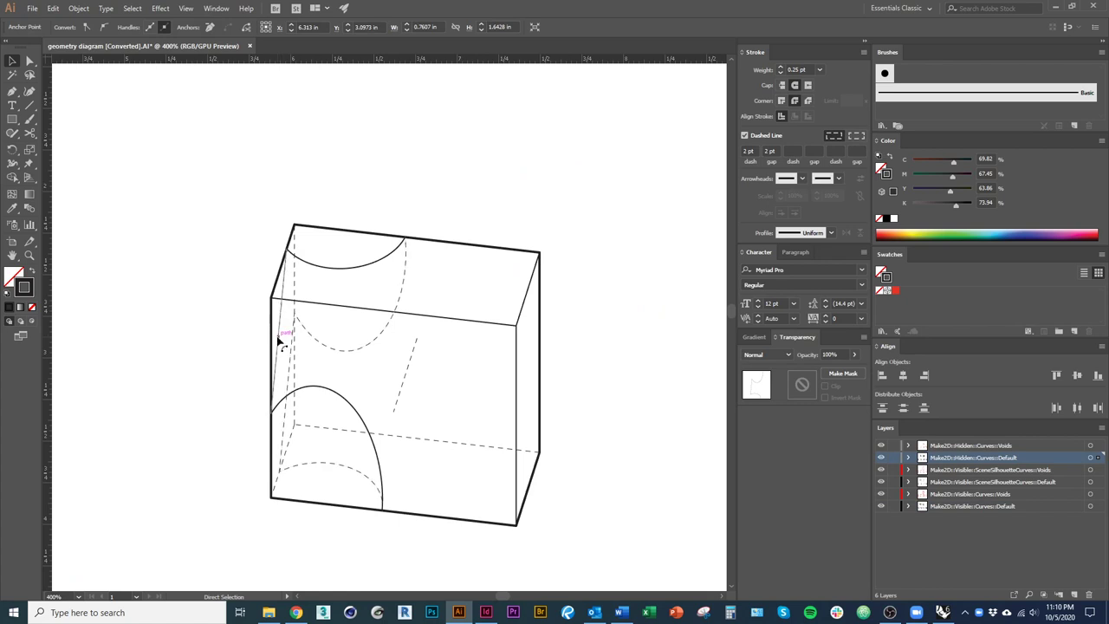
scroll(396, 372, "down", 3)
left_click_drag(412, 461, 522, 247)
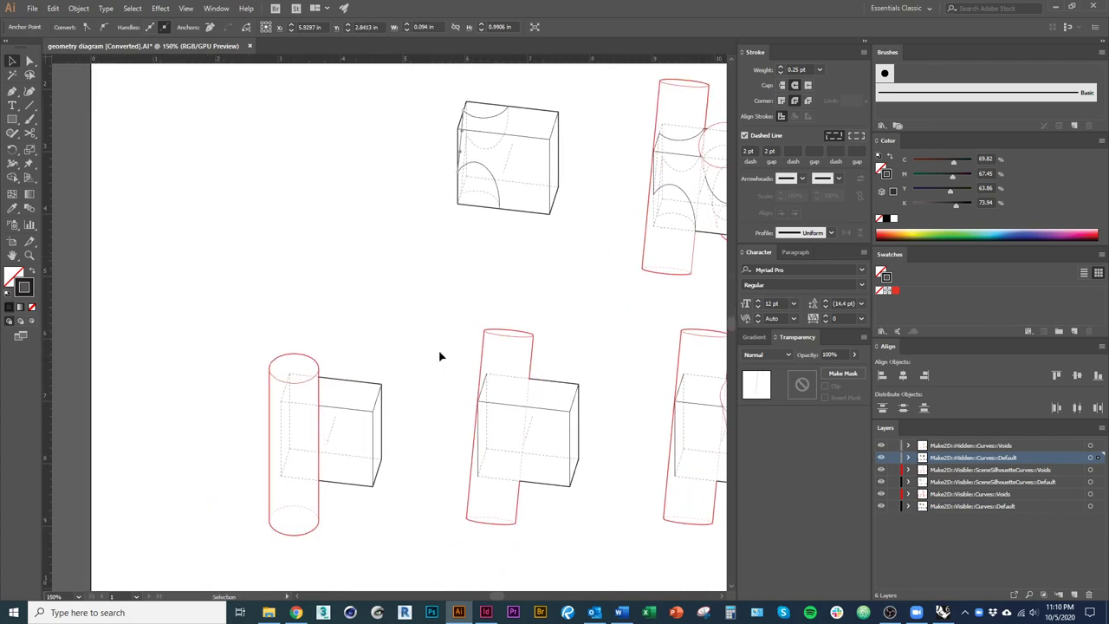
left_click(413, 441)
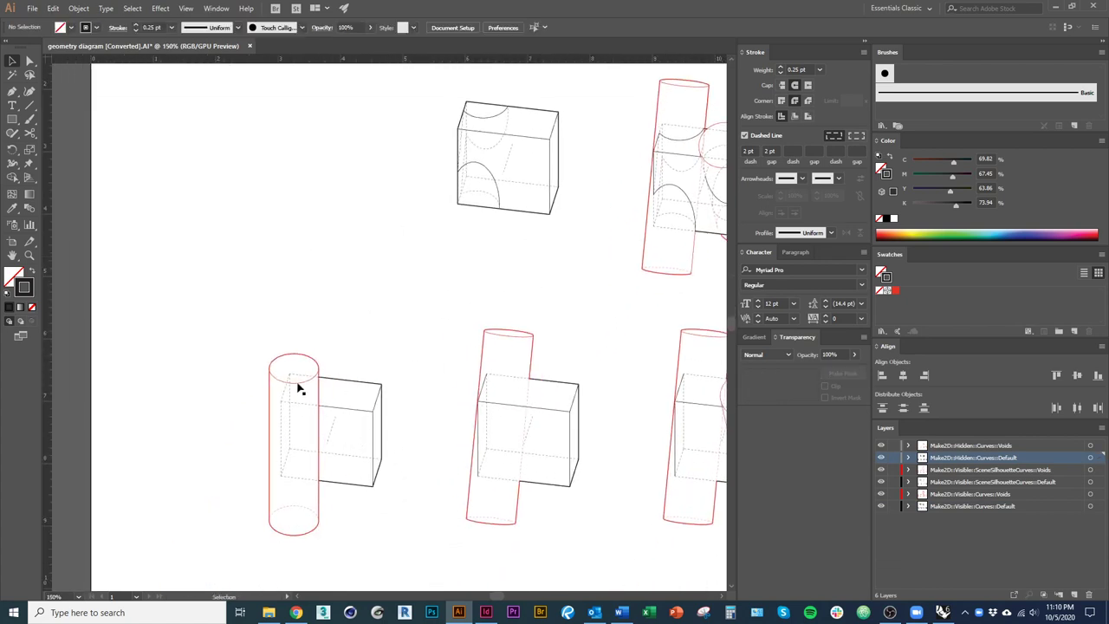
left_click_drag(443, 440, 400, 381)
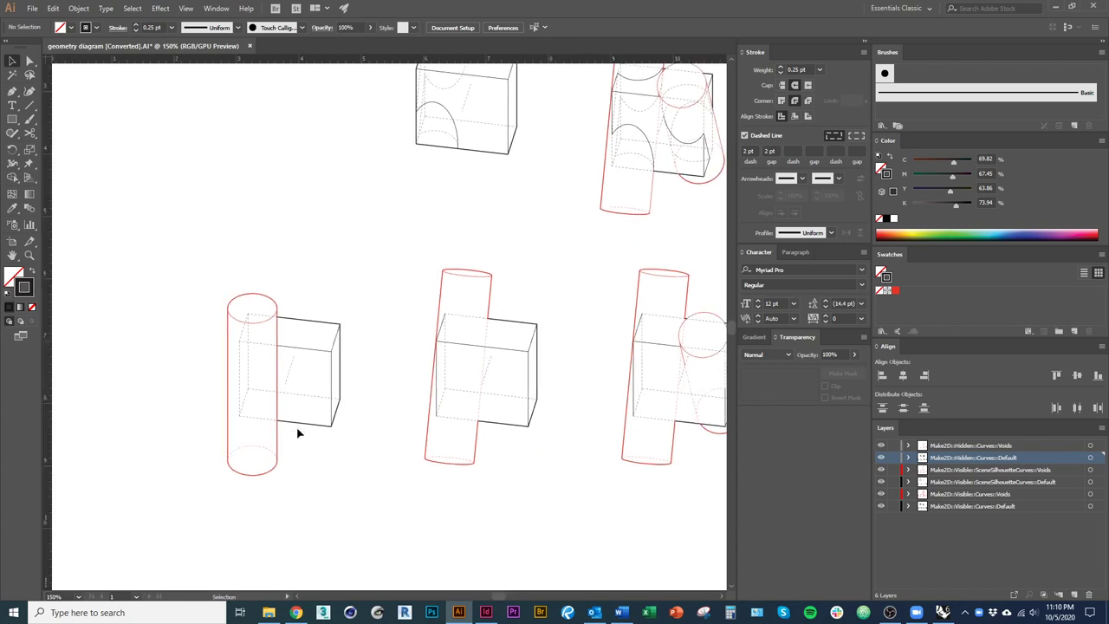
Select all the diagrams in both rows and move them upward to free space at the lower part of the artboard.
scroll(394, 442, "right", 1)
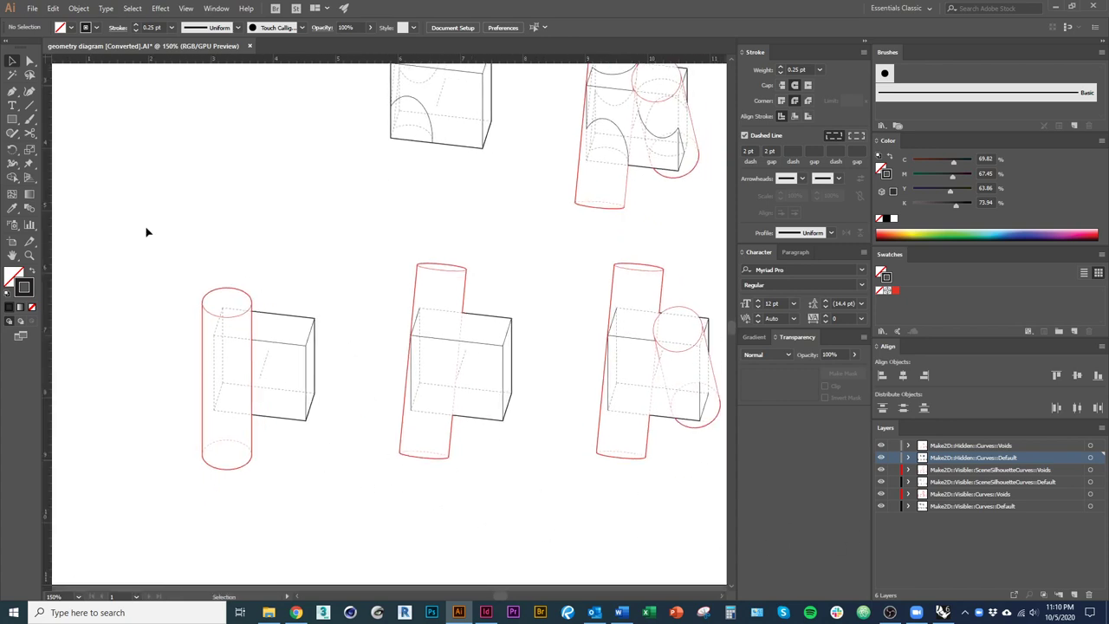
left_click_drag(124, 233, 257, 418)
scroll(258, 418, "down", 1)
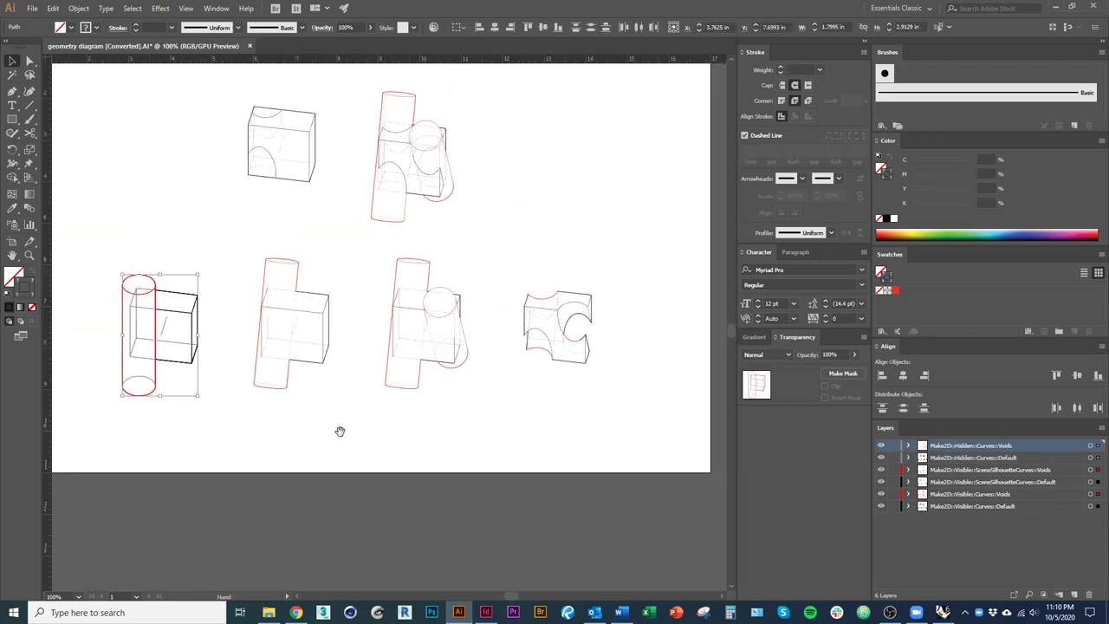
left_click_drag(339, 431, 390, 441)
left_click_drag(105, 242, 685, 501)
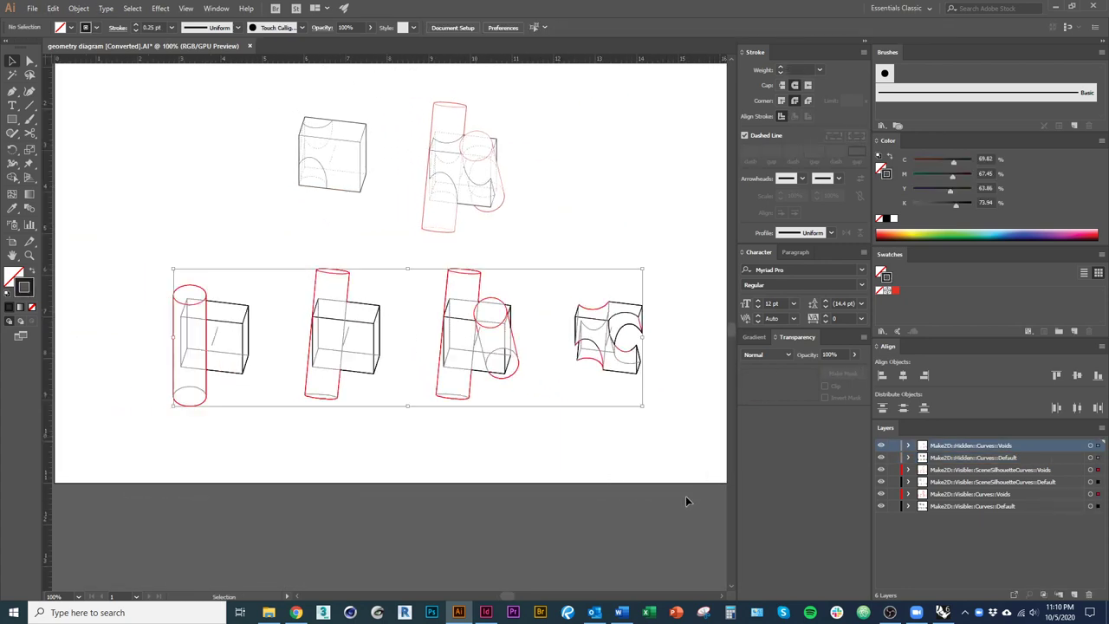
scroll(685, 500, "down", 2)
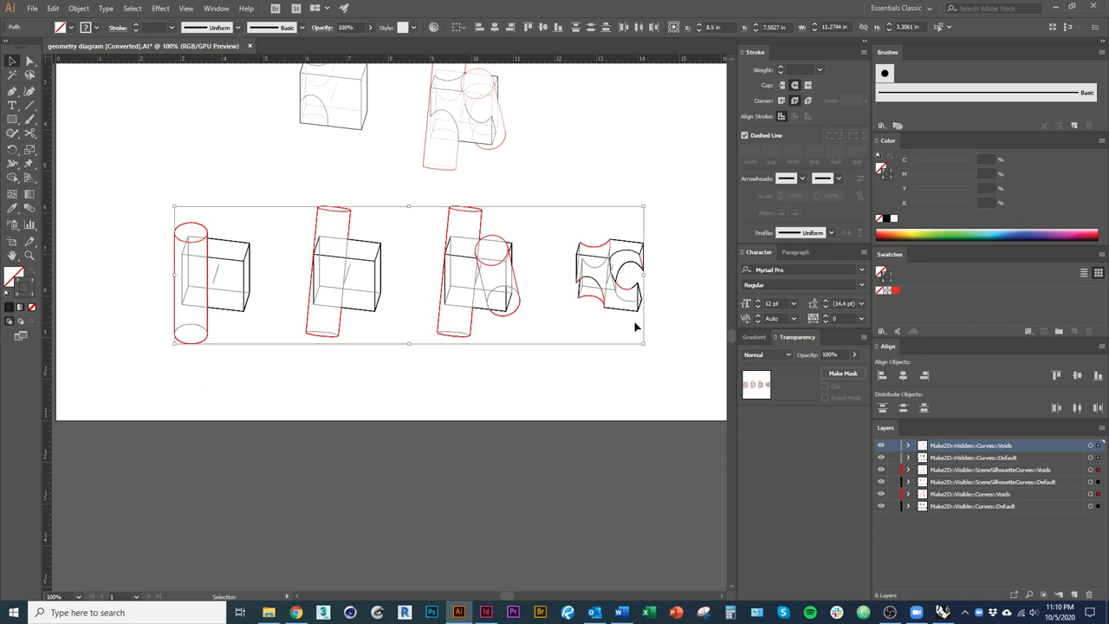
scroll(658, 415, "up", 4)
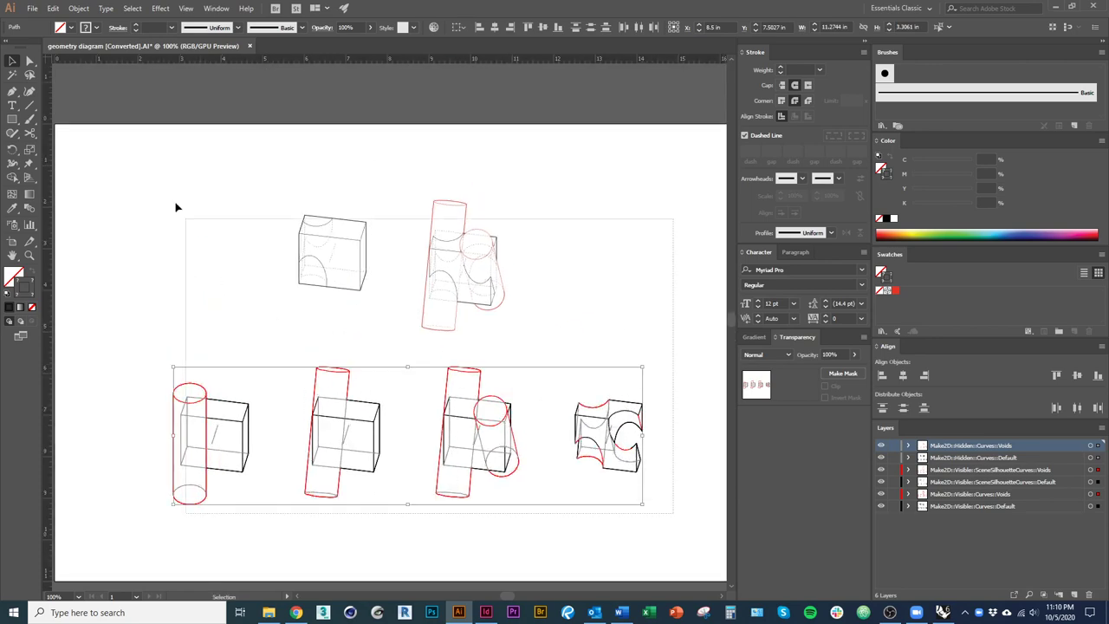
left_click(321, 408)
left_click_drag(353, 408, 359, 321)
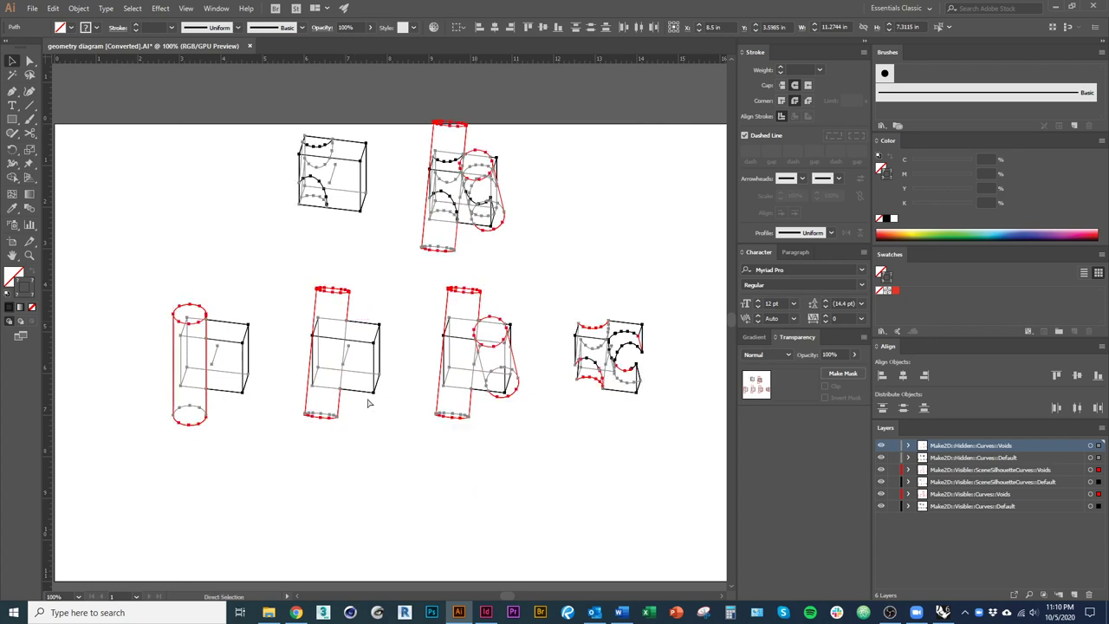
Select the lower row of four diagrams and place a duplicate of the row directly below it.
scroll(472, 421, "down", 1, "alt")
left_click_drag(583, 424, 614, 446)
left_click(651, 494)
left_click_drag(652, 483, 187, 324)
left_click_drag(508, 416, 494, 551)
left_click(557, 574)
Select the duplicated cube with the vertical cylinder and activate the Live Paint Bucket.
scroll(527, 482, "down", 3)
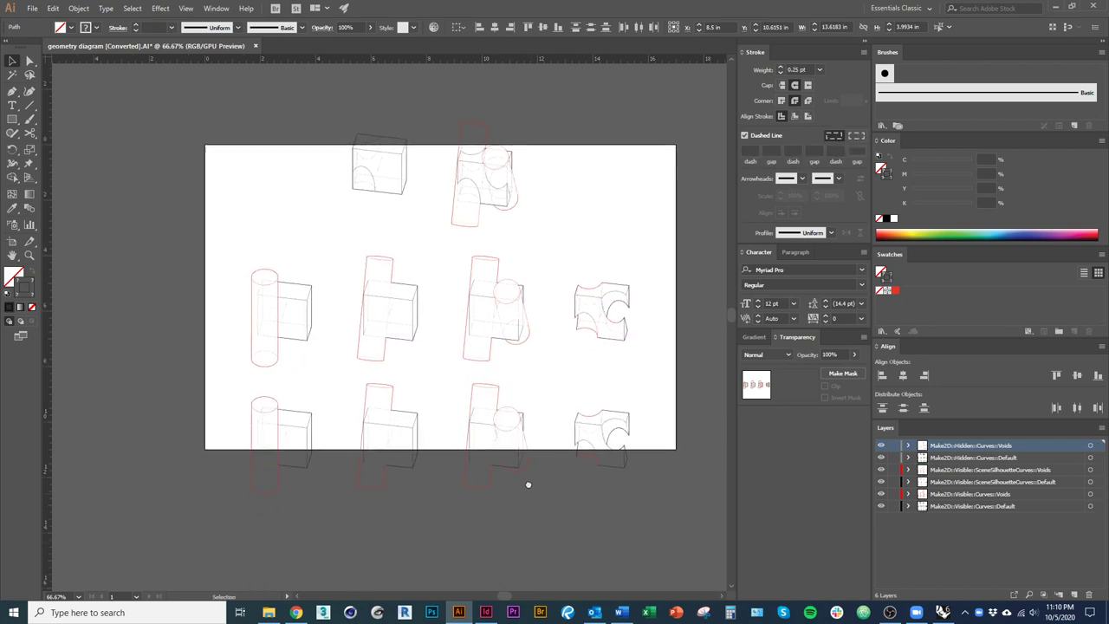
scroll(527, 405, "up", 1)
left_click_drag(442, 493, 608, 486)
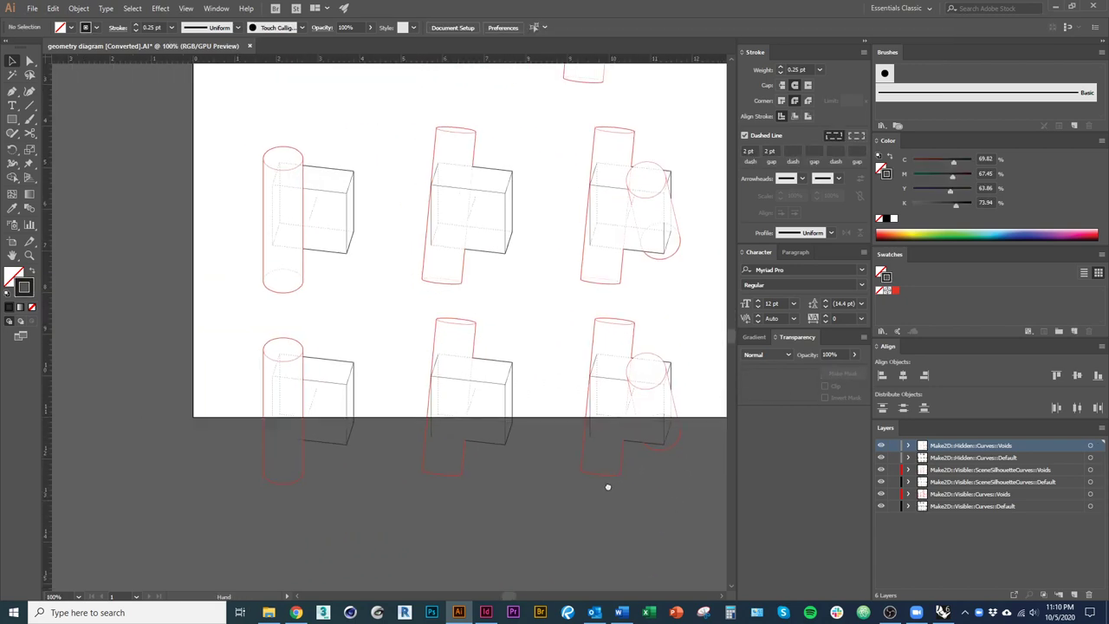
left_click_drag(384, 453, 367, 482)
left_click_drag(371, 408, 210, 305)
scroll(297, 404, "up", 2)
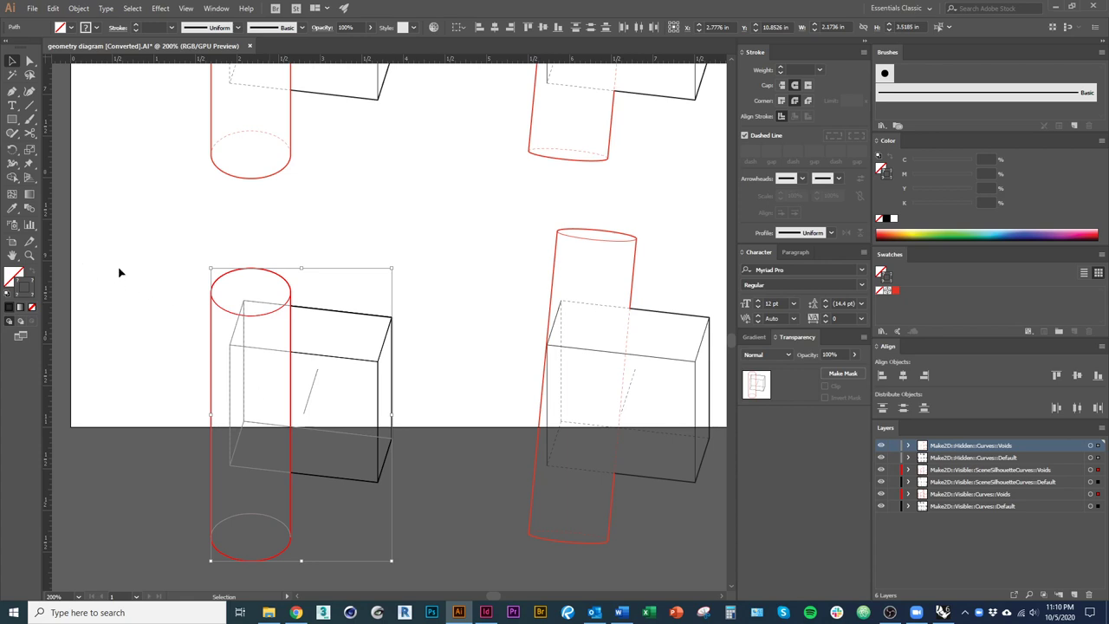
key("k")
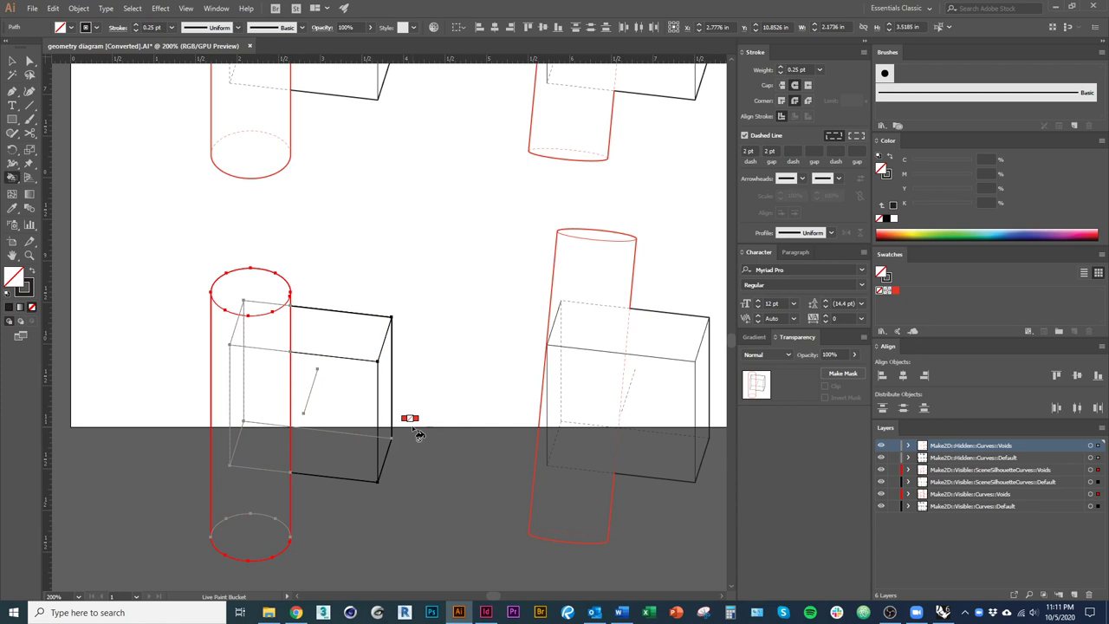
key("v")
key("ctrl+z")
left_click(14, 179)
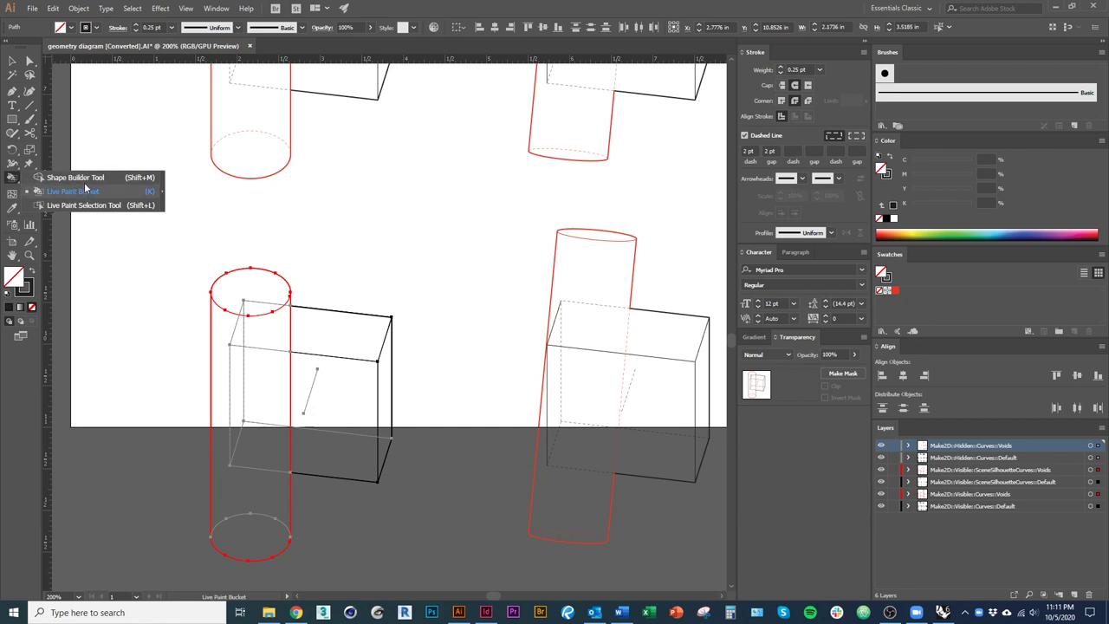
left_click(347, 402)
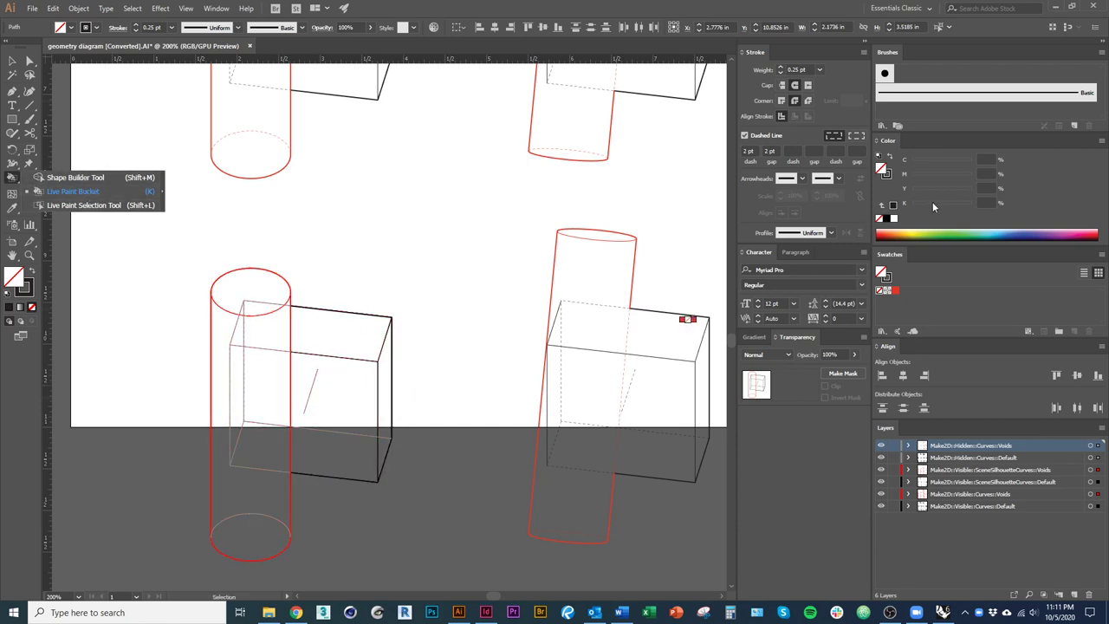
Set the paint to a fill with no stroke, switch its color mode to Grayscale and set K to 41%.
left_click(251, 279)
left_click(888, 156)
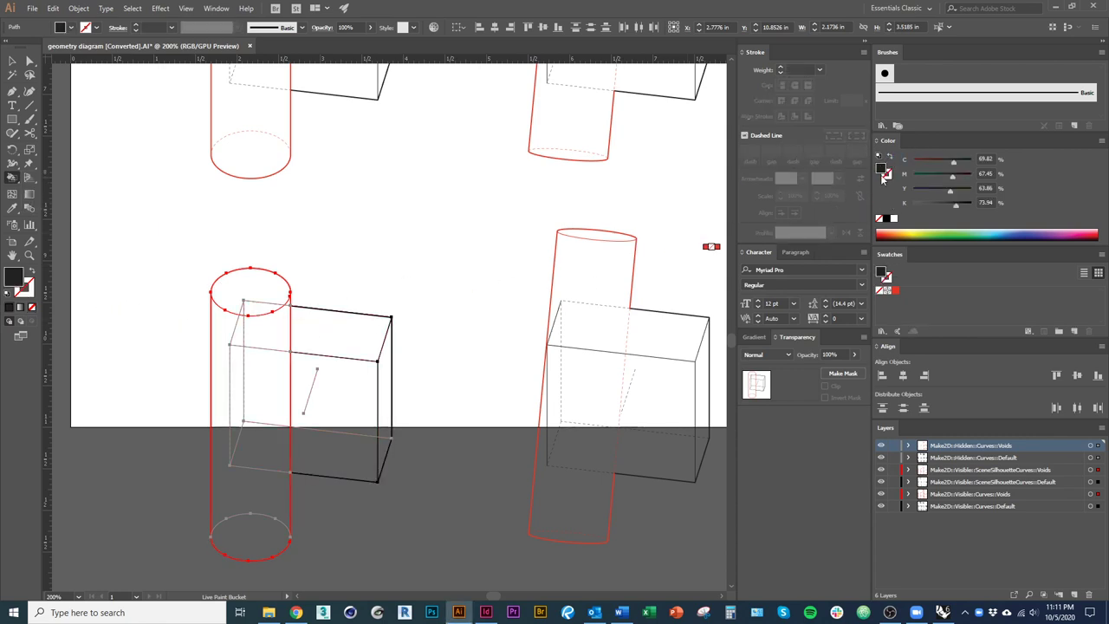
left_click(888, 218)
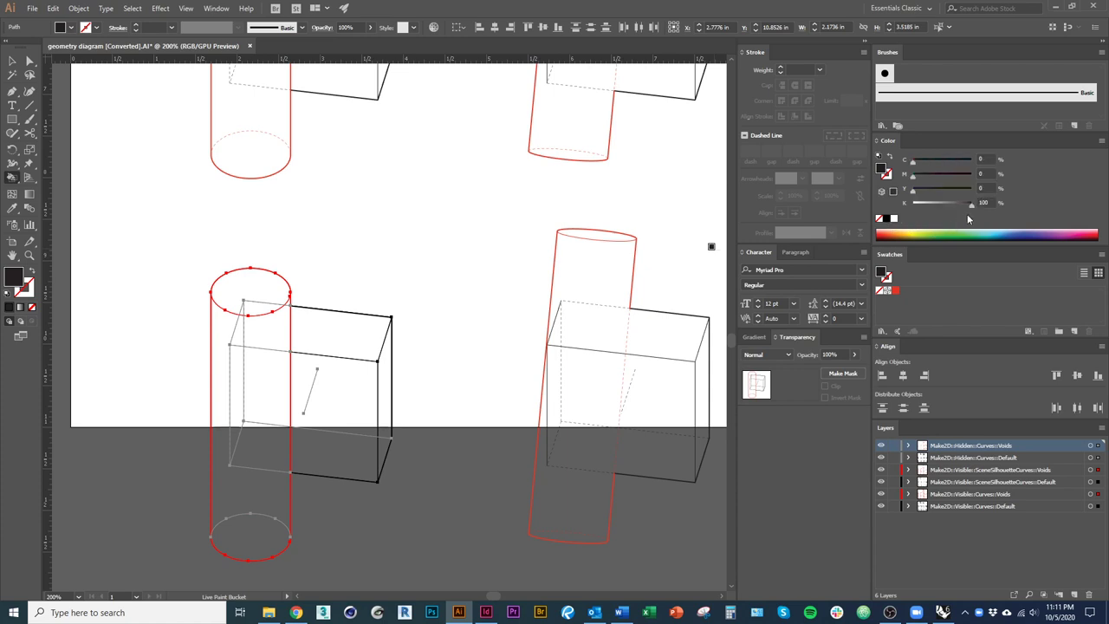
left_click(1100, 141)
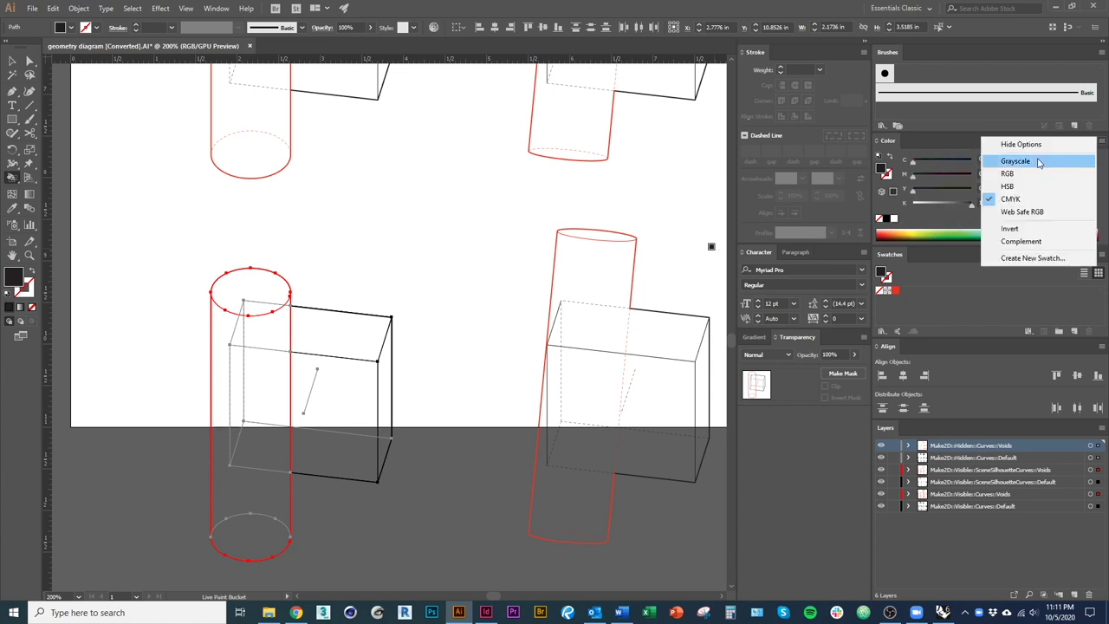
left_click(977, 154)
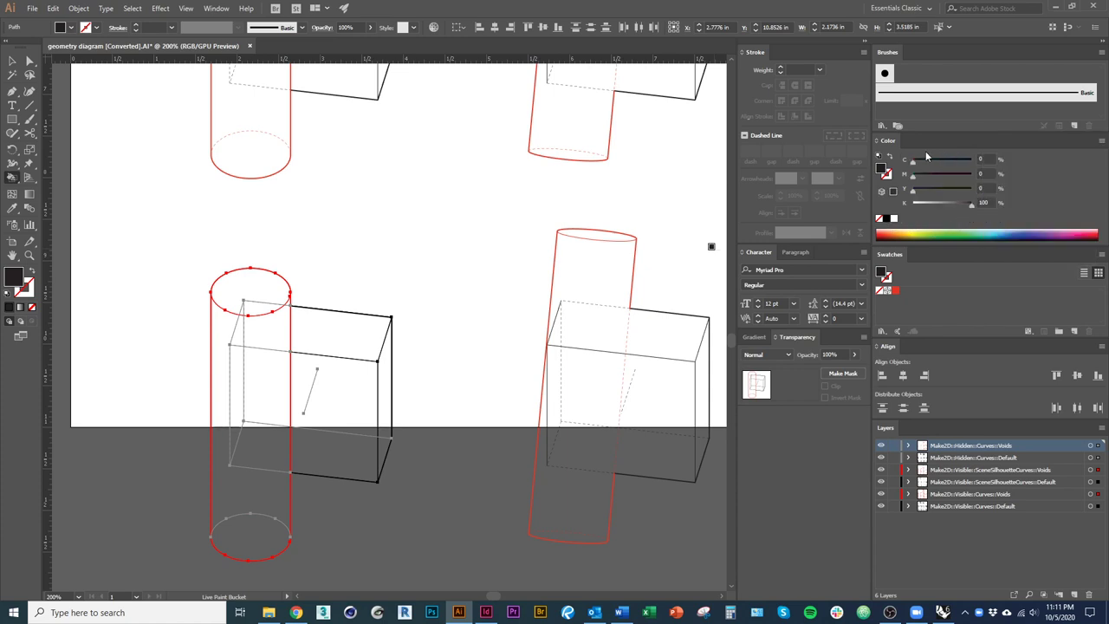
left_click(1101, 140)
left_click(1039, 158)
left_click_drag(970, 163, 937, 161)
Fill all regions of the duplicated cube's front face with the 41% gray using the Live Paint Bucket.
left_click(298, 426)
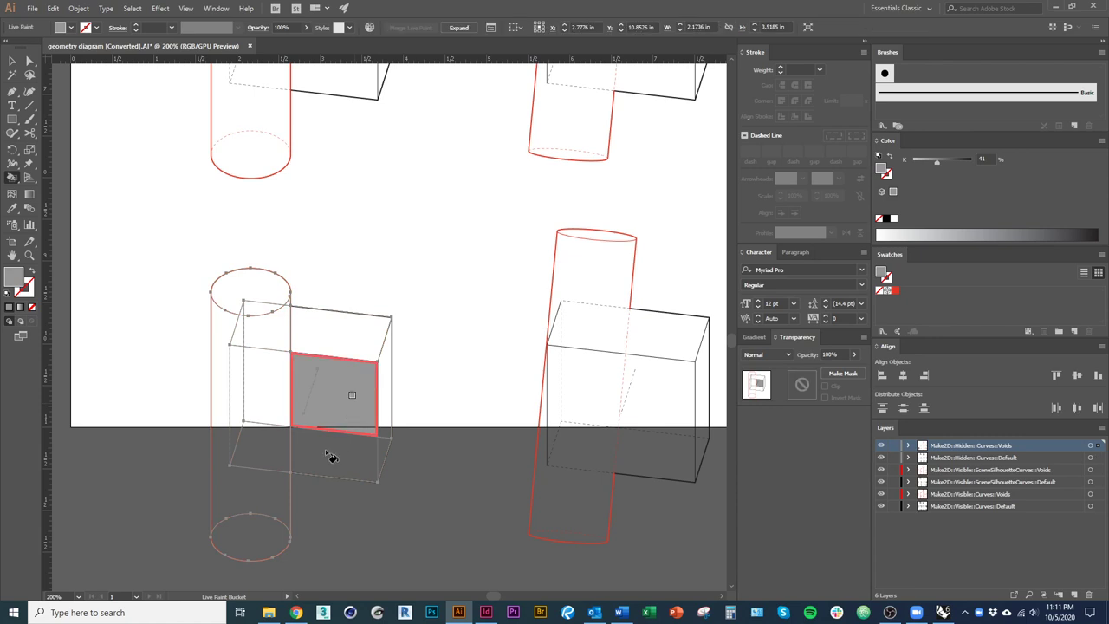
left_click(251, 443)
left_click(245, 407)
left_click(272, 389)
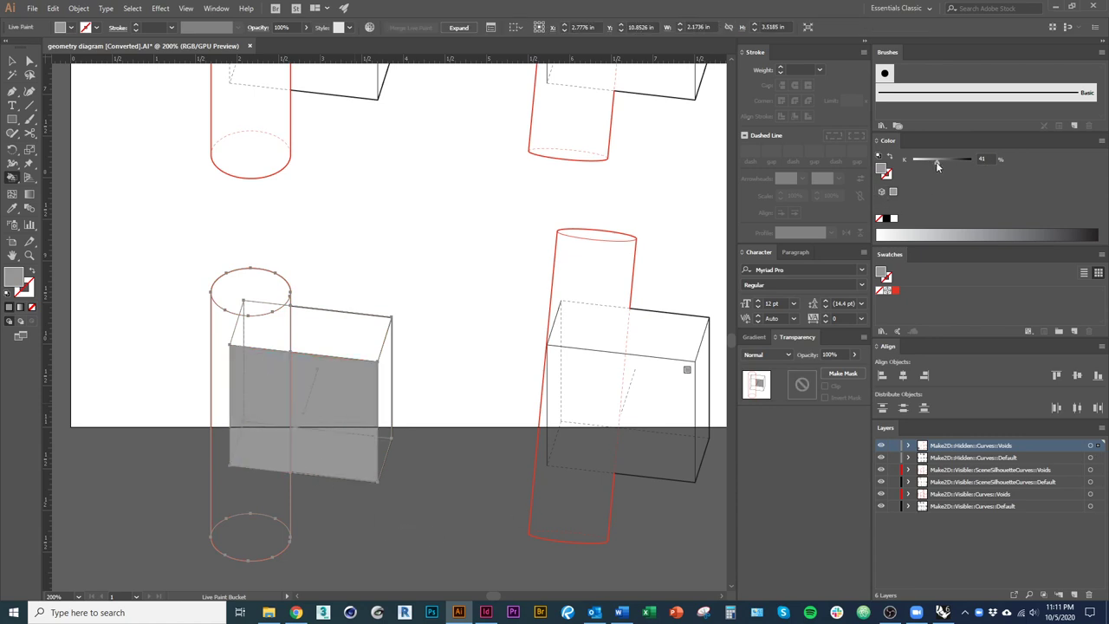
Lighten the fill to 25% gray and paint all regions of the cube's side and top faces.
left_click_drag(936, 163, 925, 163)
left_click(389, 450)
left_click(389, 404)
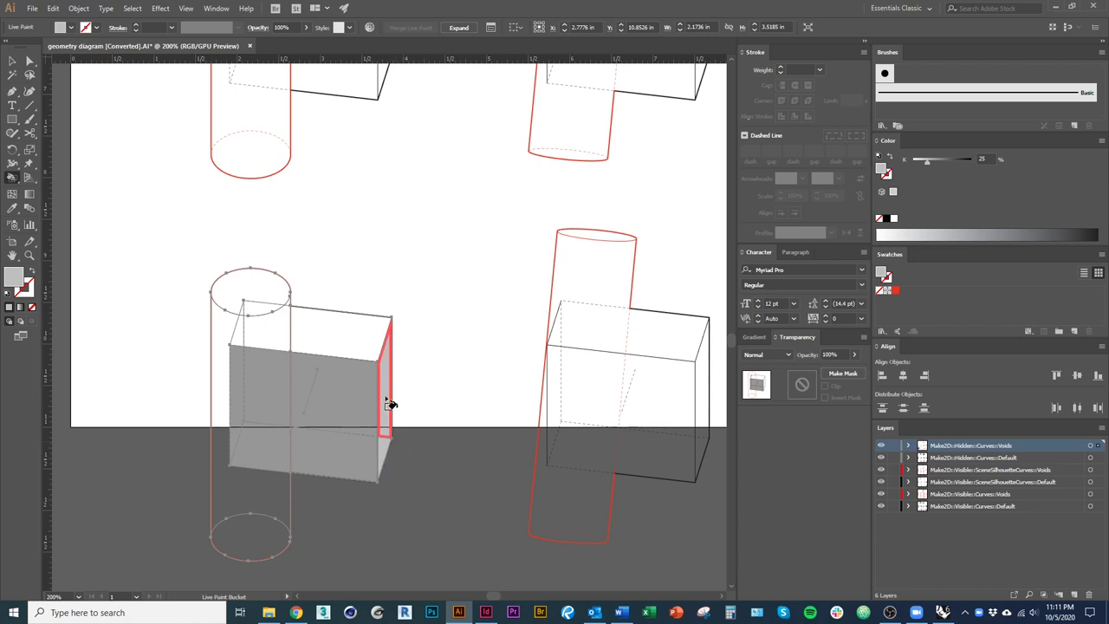
left_click(358, 347)
left_click(260, 342)
left_click(246, 338)
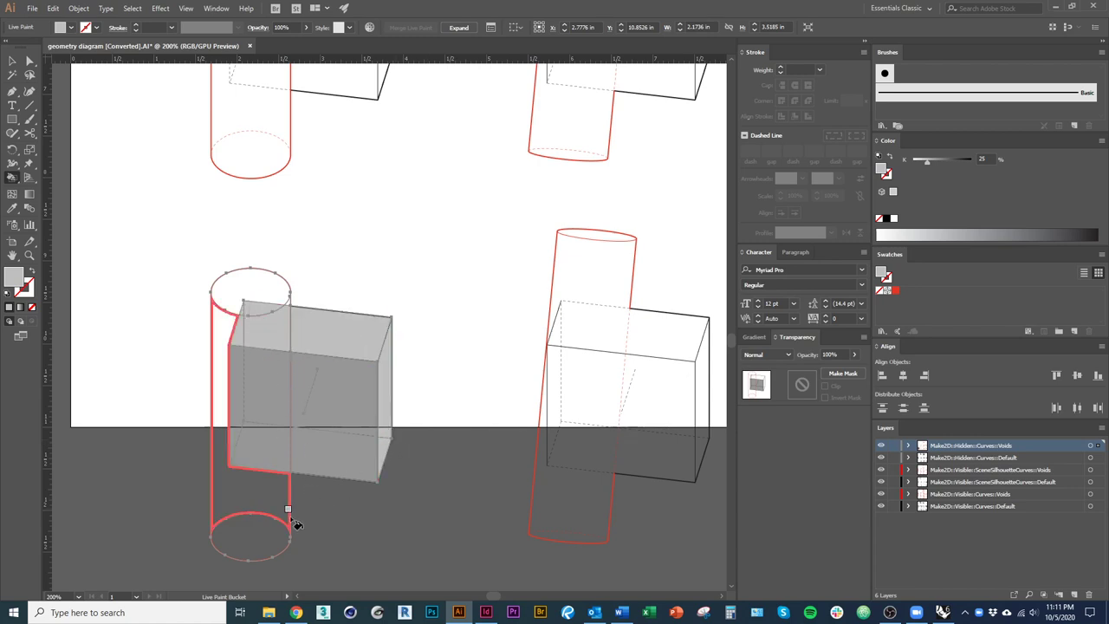
Examine the shaded cube and its Live Paint group against the line diagram above it.
key("v")
left_click(197, 505)
scroll(197, 498, "down", 1)
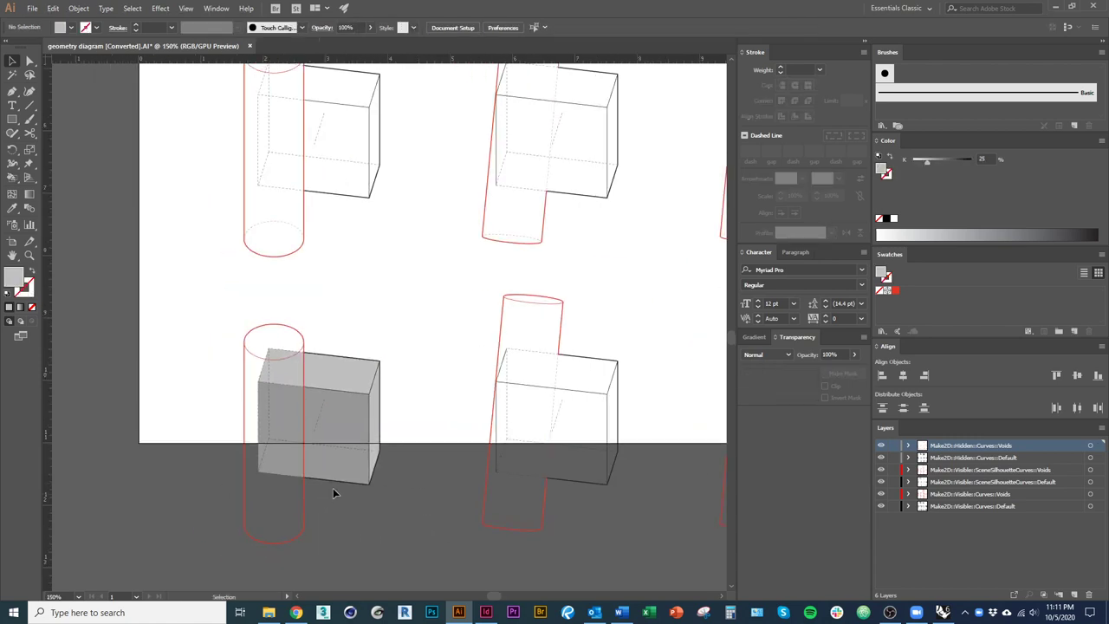
left_click(342, 458)
scroll(387, 413, "down", 1)
scroll(388, 413, "right", 1)
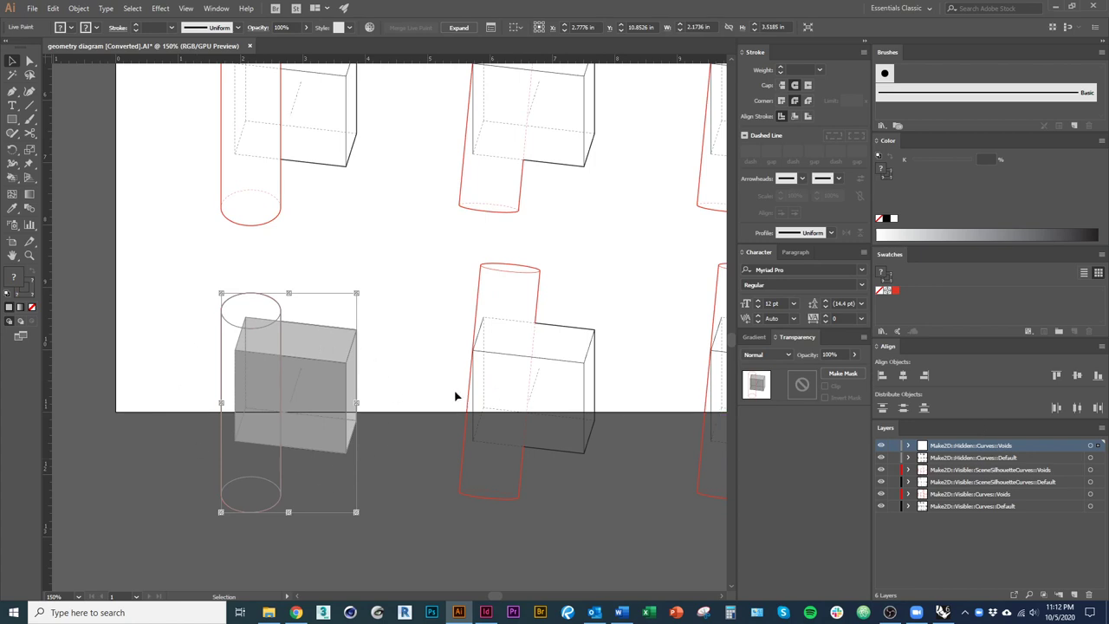
left_click(396, 355)
scroll(373, 353, "up", 1)
scroll(373, 354, "left", 1)
scroll(347, 353, "up", 4)
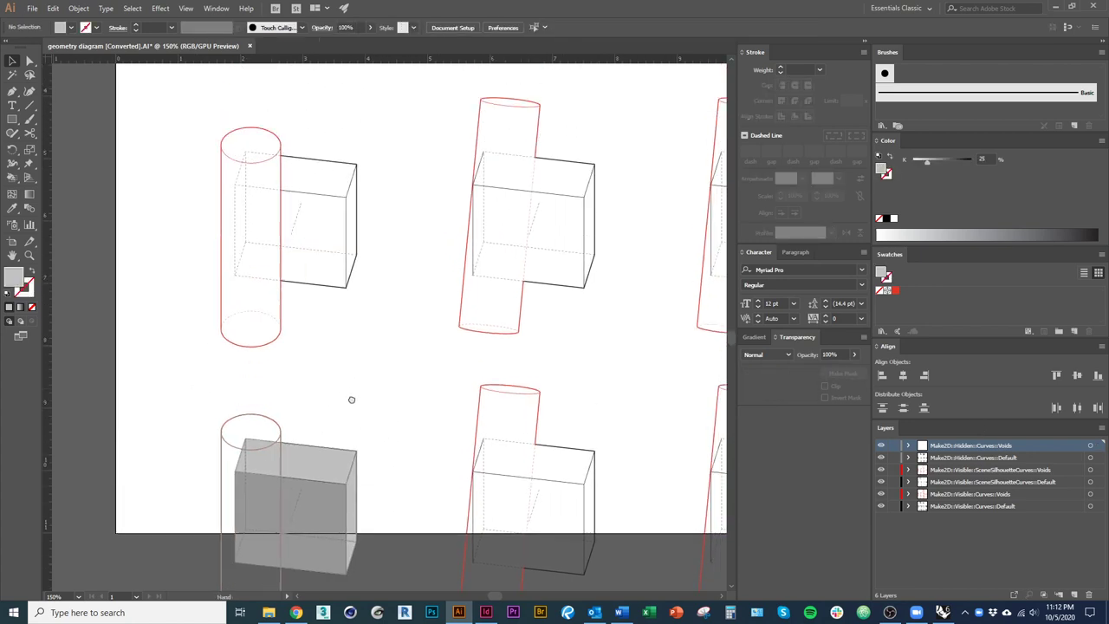
scroll(352, 359, "down", 3)
scroll(392, 495, "right", 1)
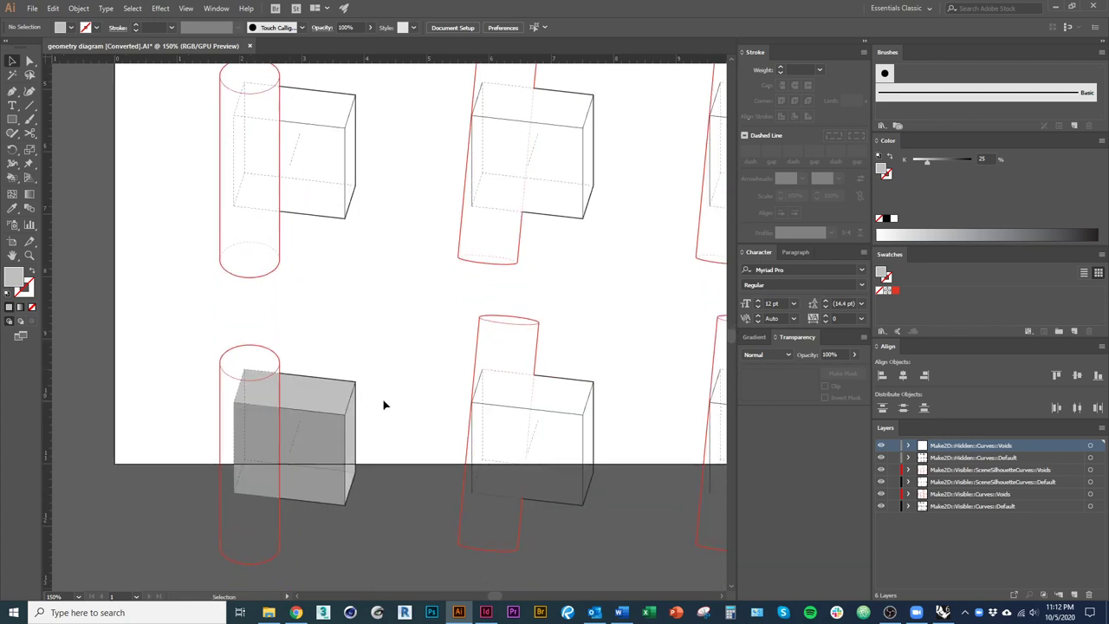
Remove the stroke from the shaded cube's Live Paint group so only the gray fills remain.
left_click(338, 435)
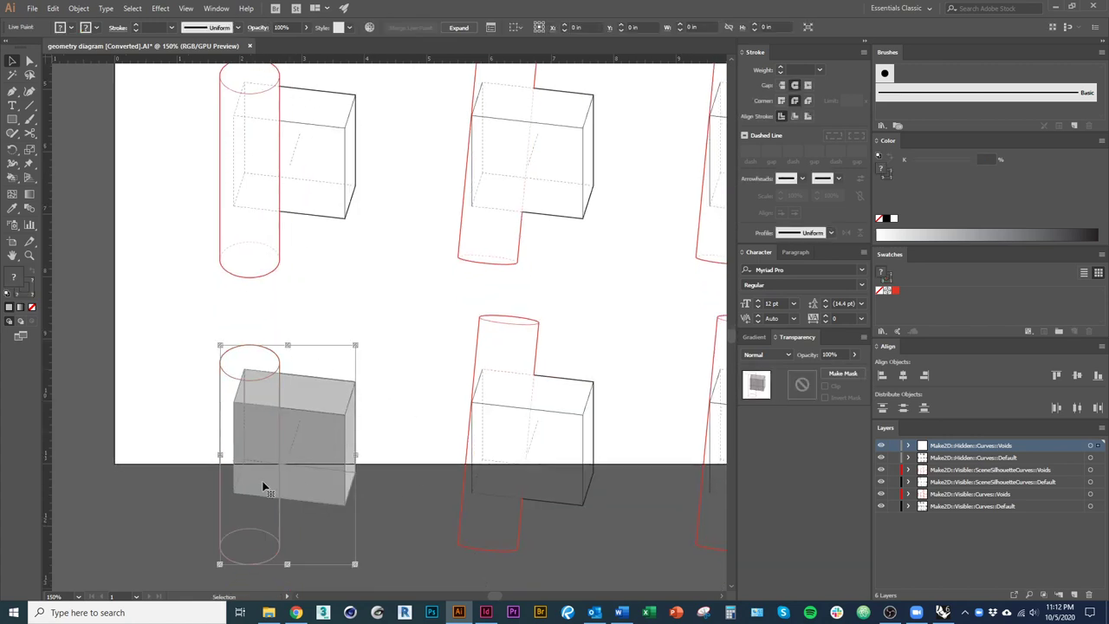
left_click(885, 178)
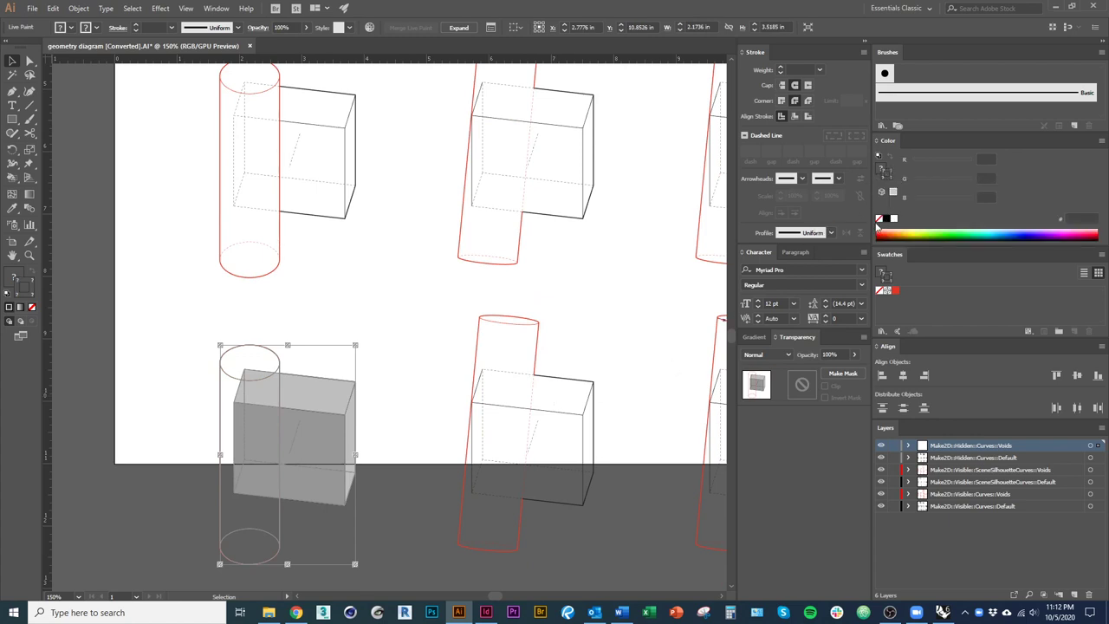
left_click(879, 219)
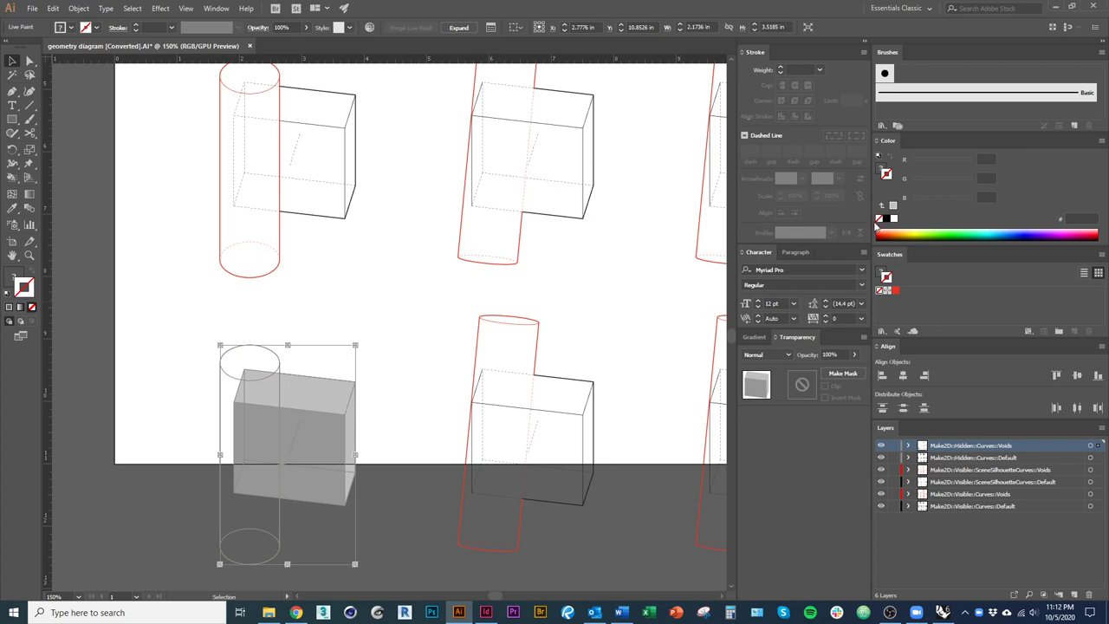
left_click(414, 377)
left_click_drag(387, 471, 392, 395)
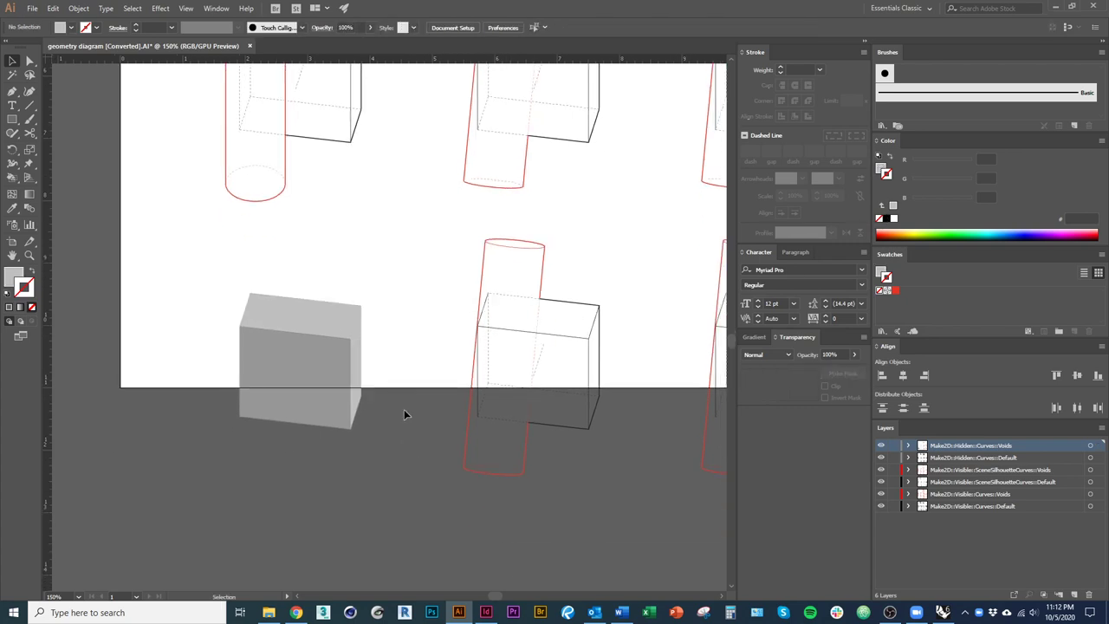
Set the opacity of the shaded cube's Live Paint group to 50%.
scroll(404, 414, "up", 2)
left_click(338, 381)
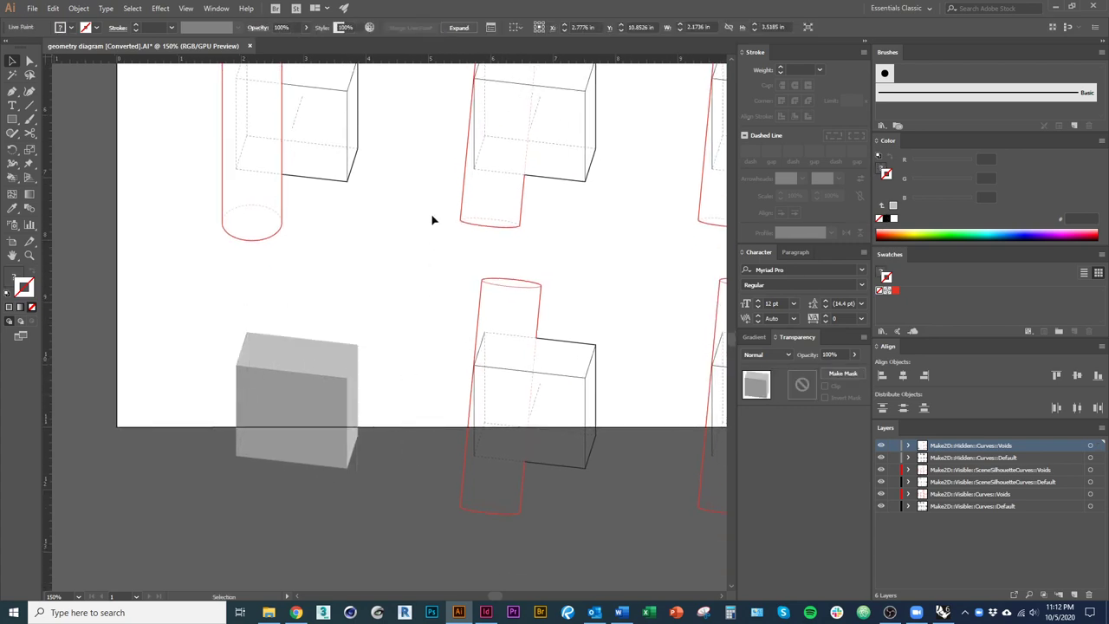
left_click(339, 385)
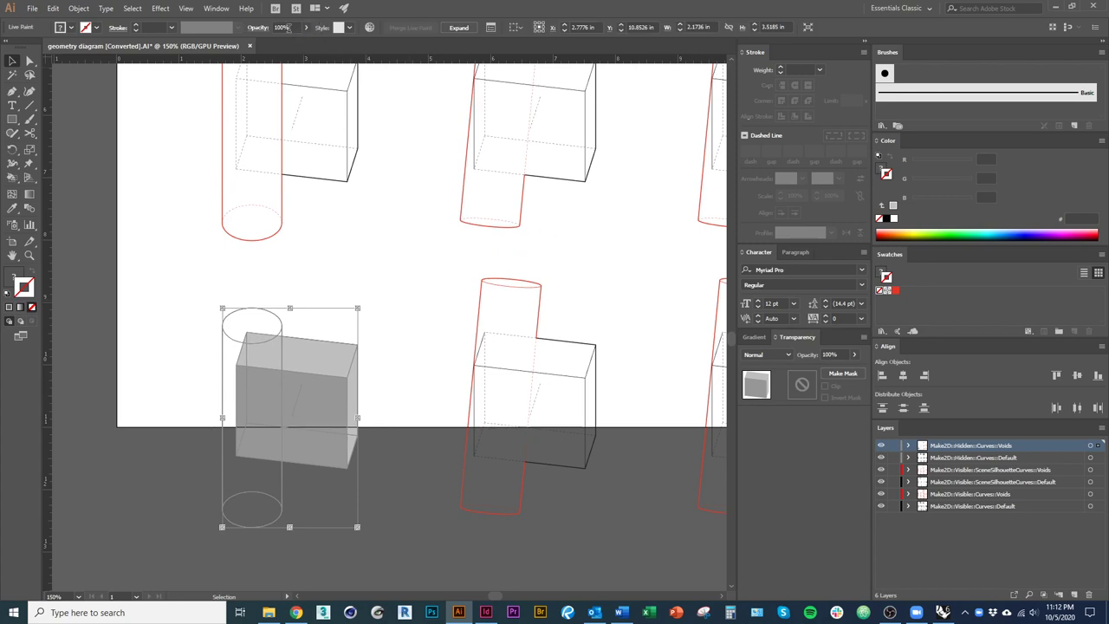
left_click(281, 27)
type("50")
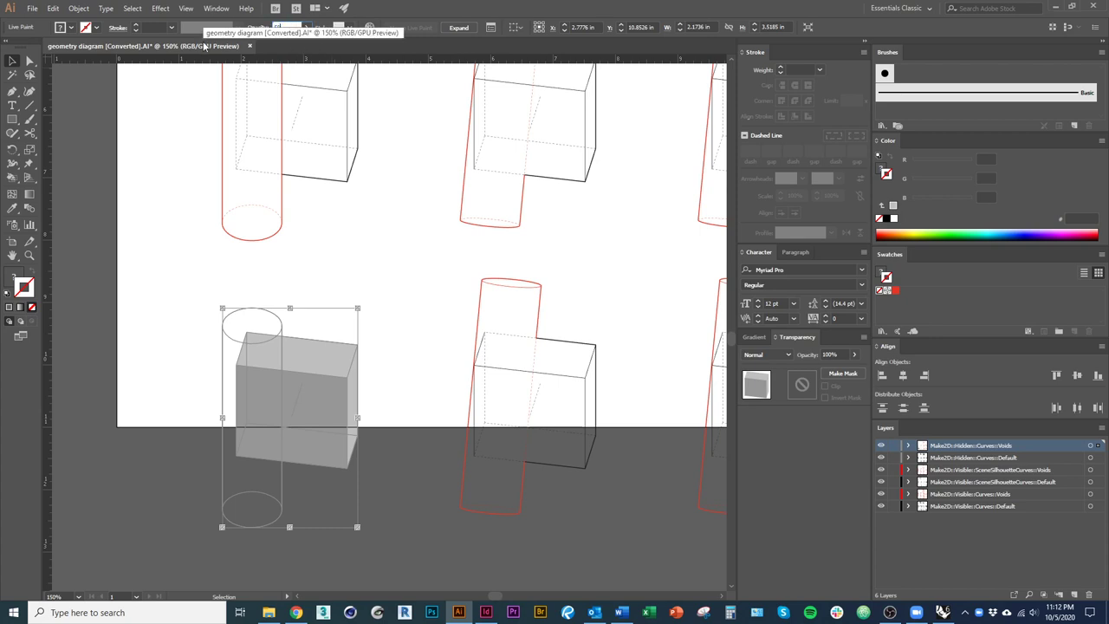
key("Return")
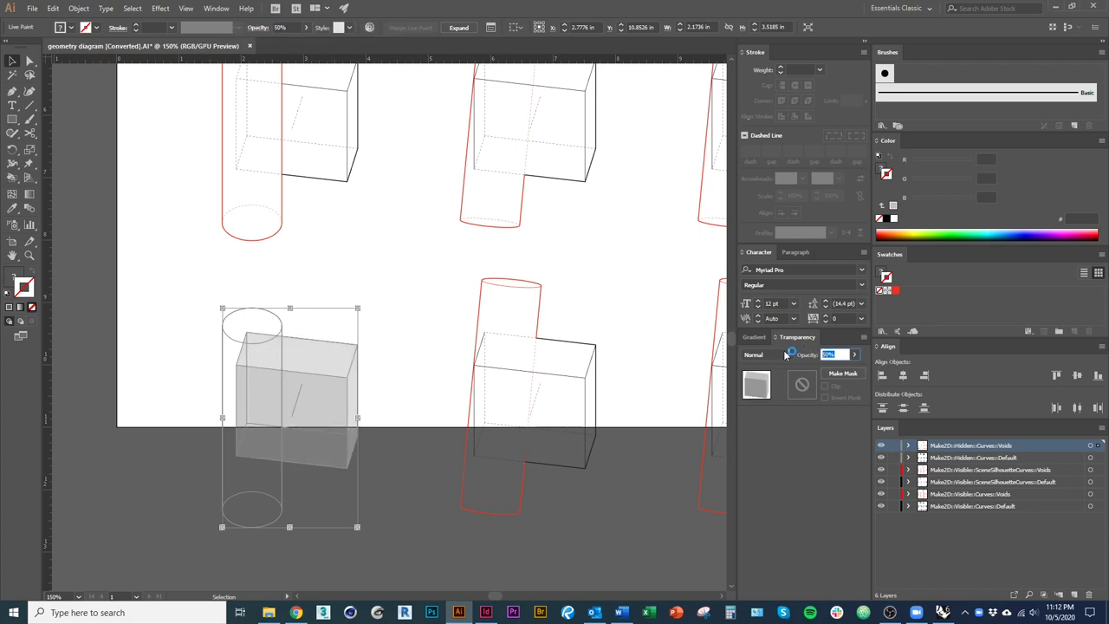
left_click(430, 369)
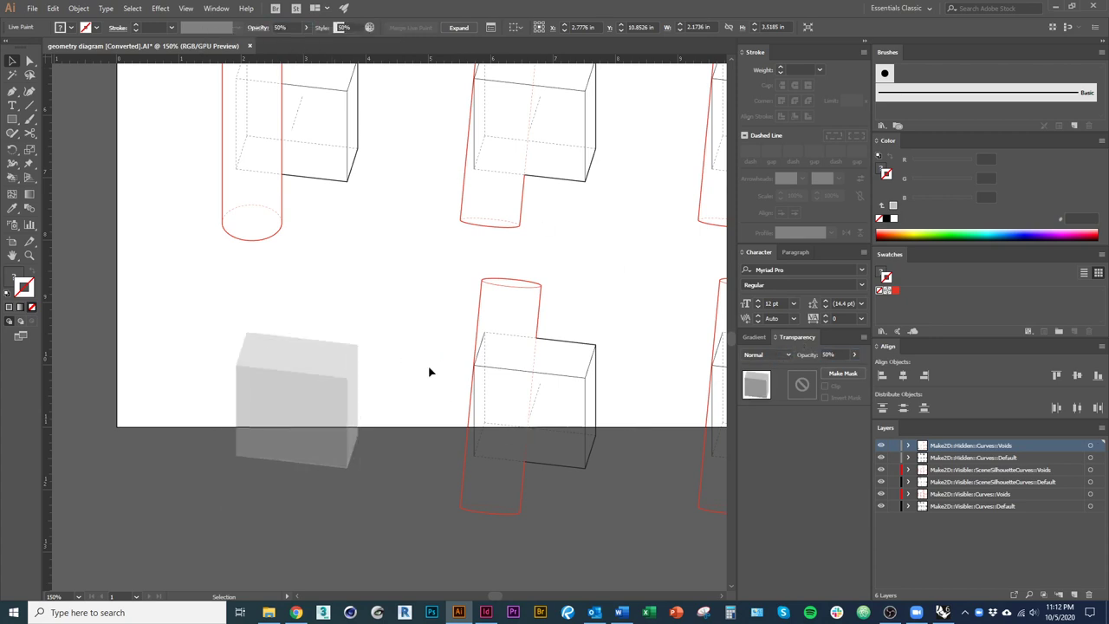
Move the shaded cube's Live Paint group to a new layer placed below all the Make2D line layers.
left_click(1073, 594)
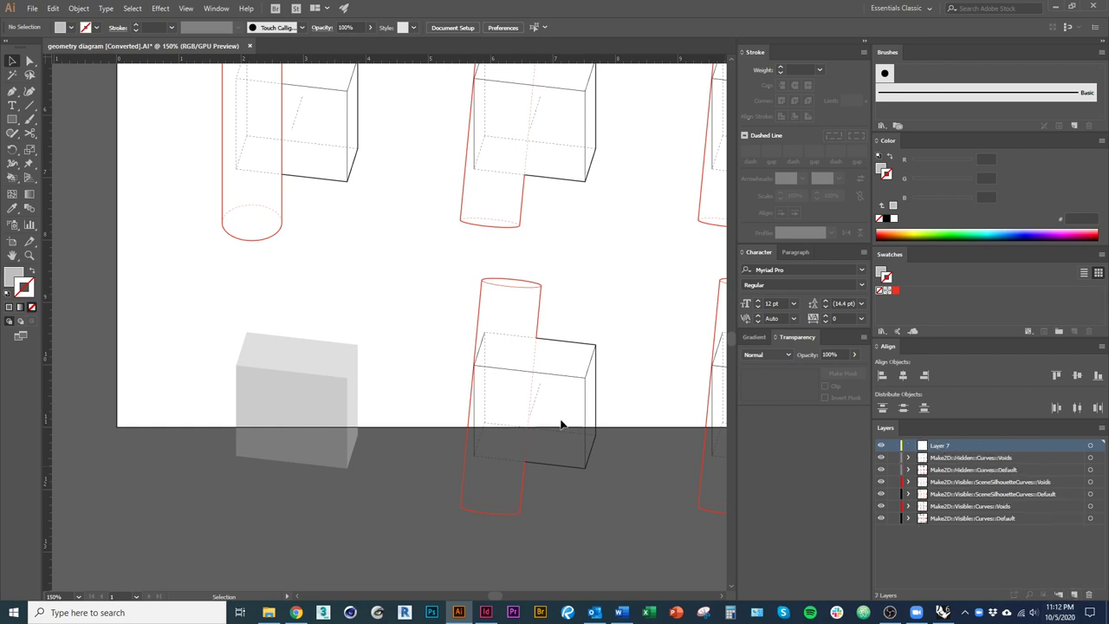
left_click(312, 402)
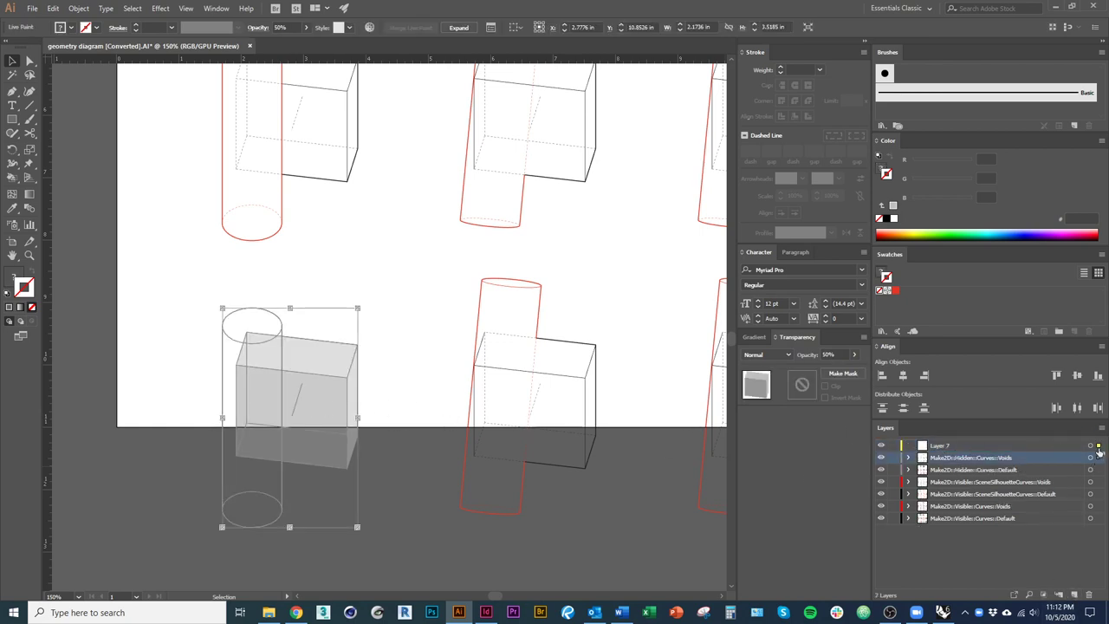
left_click_drag(1098, 452, 1098, 445)
left_click_drag(1031, 445, 1038, 529)
left_click(470, 351)
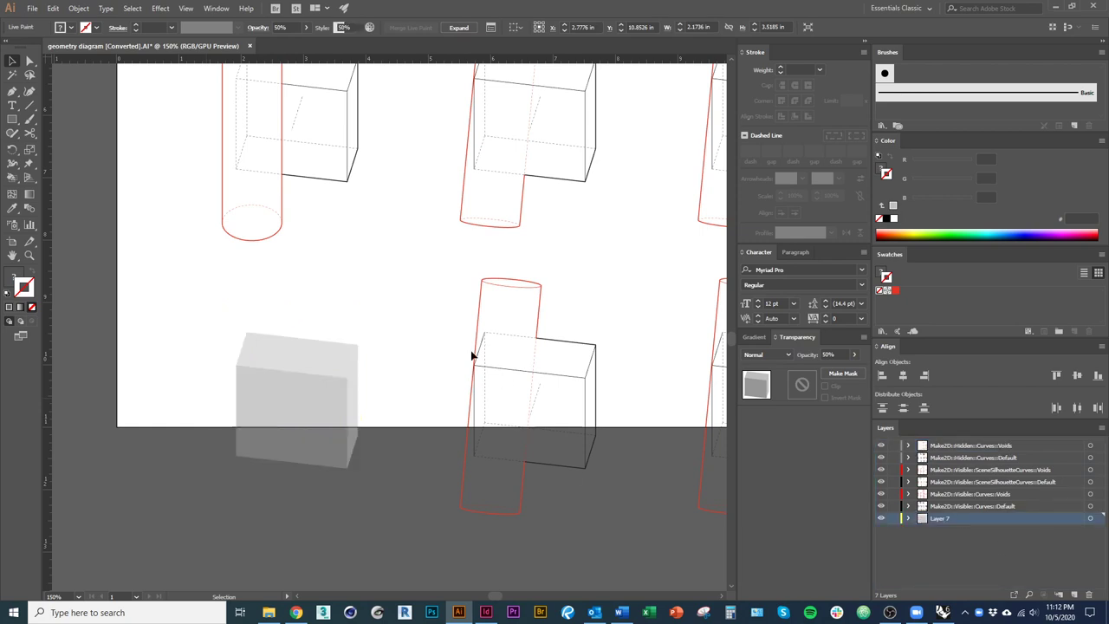
Move the gray cube shading straight up so it aligns with the upper line diagram of the cube and vertical cylinder.
scroll(470, 350, "up", 3)
left_click_drag(322, 453, 322, 189)
scroll(372, 141, "up", 3)
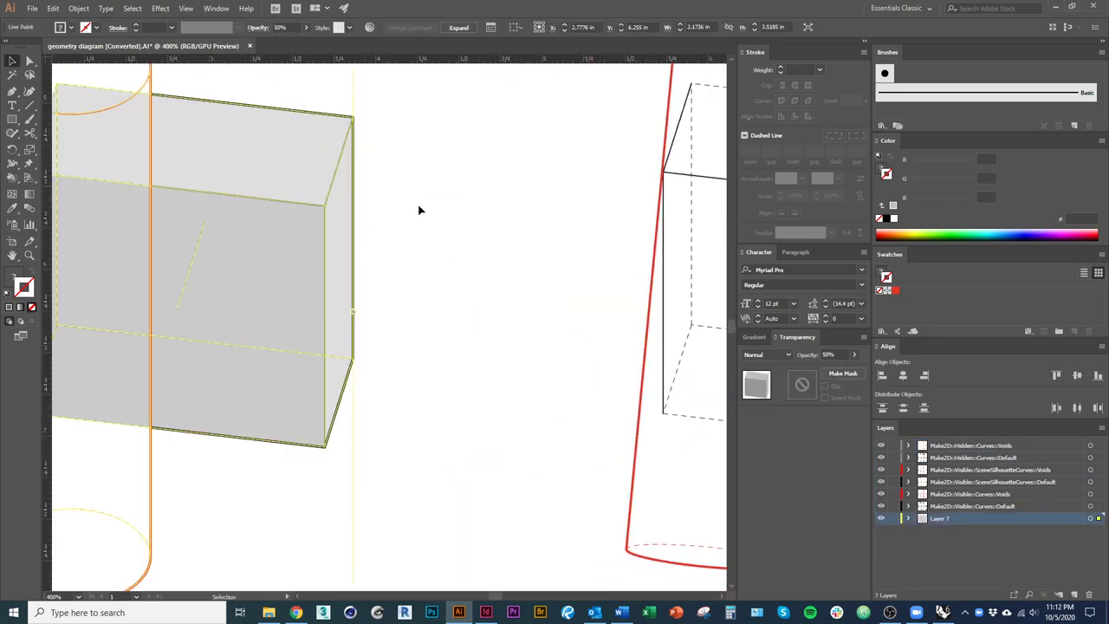
left_click(418, 209)
left_click_drag(427, 177, 530, 267)
scroll(381, 293, "down", 1)
left_click_drag(306, 336, 266, 280)
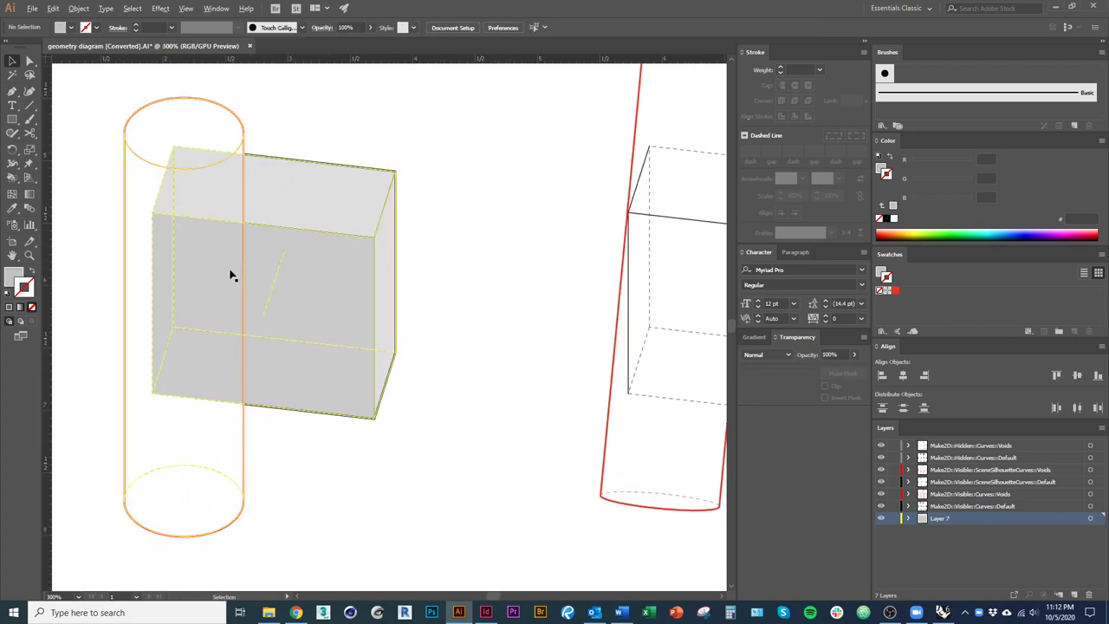
scroll(230, 276, "down", 1)
left_click_drag(425, 373, 234, 295)
scroll(234, 303, "down", 5)
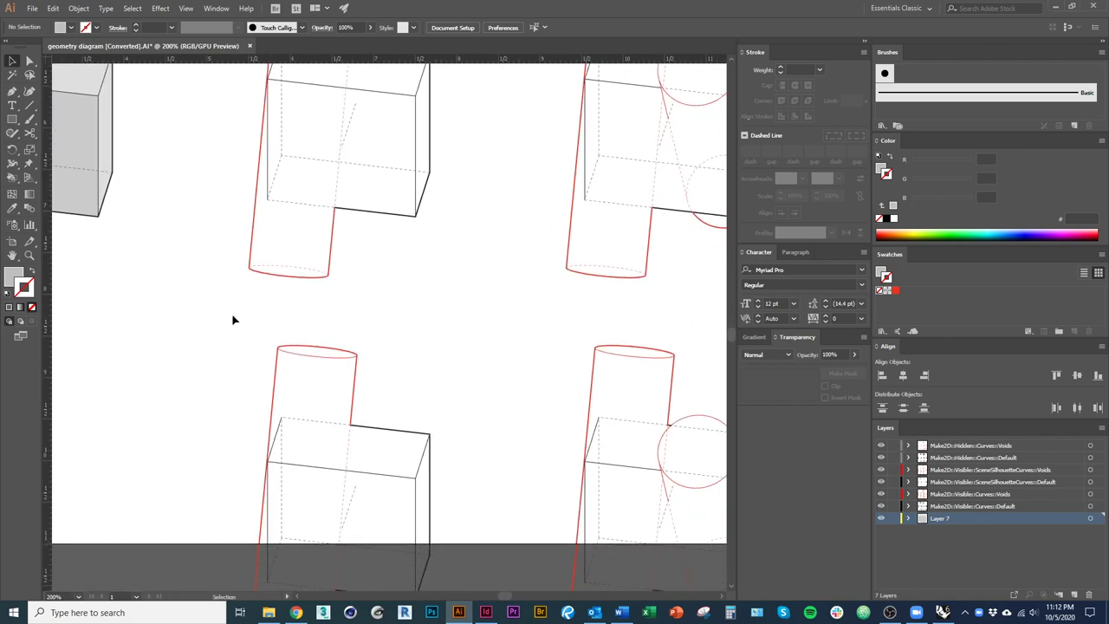
left_click_drag(496, 525, 146, 183)
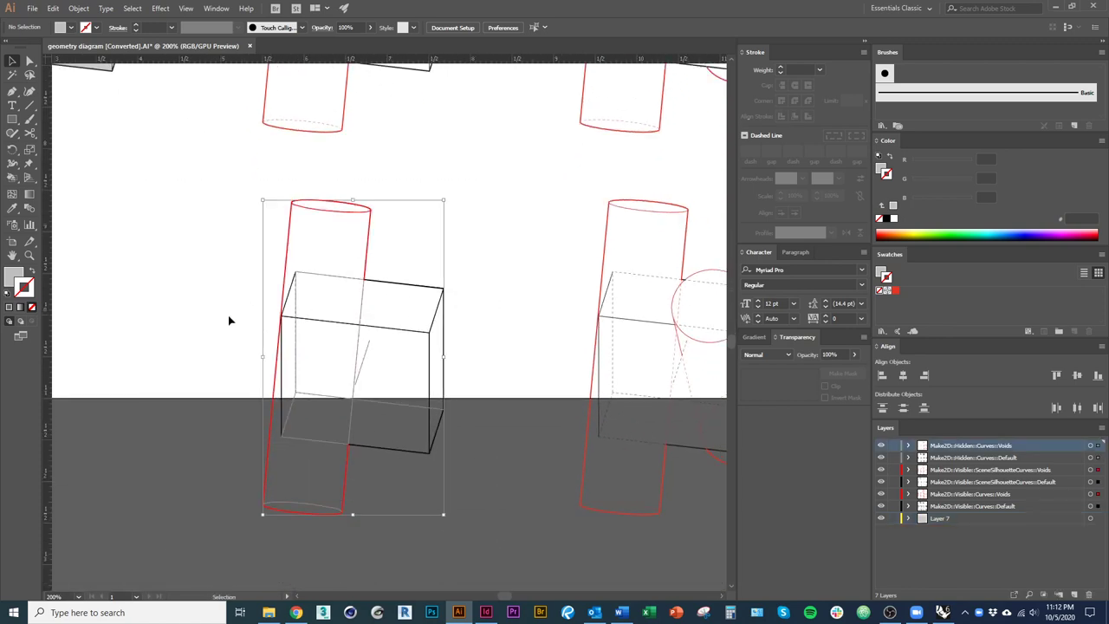
left_click_drag(167, 286, 267, 303)
left_click_drag(270, 265, 193, 258)
left_click(209, 295)
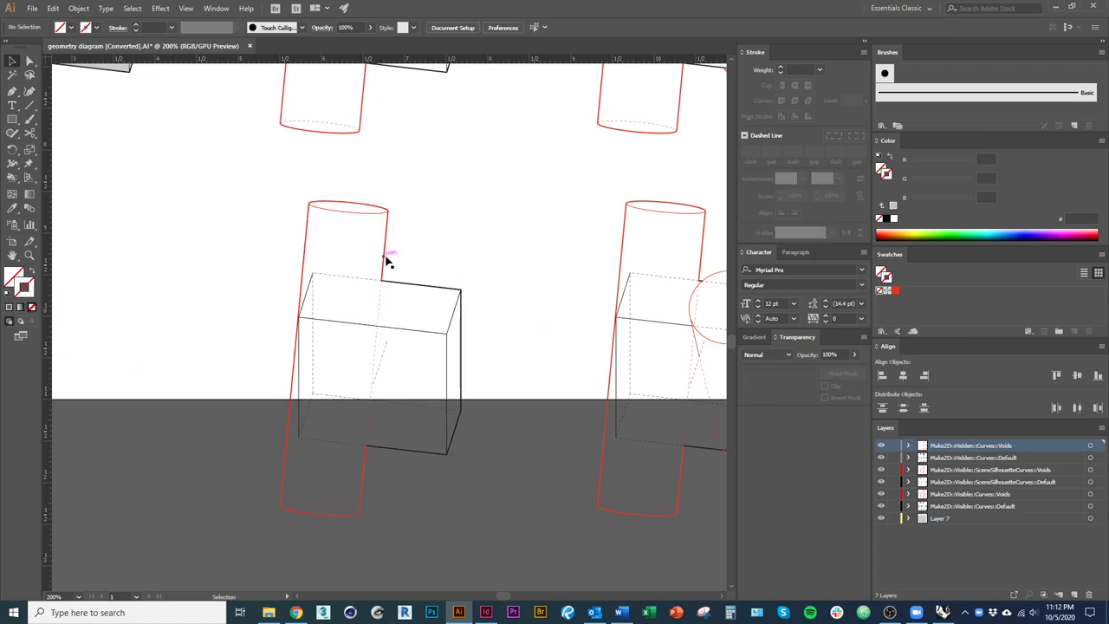
left_click(386, 247)
left_click(439, 235)
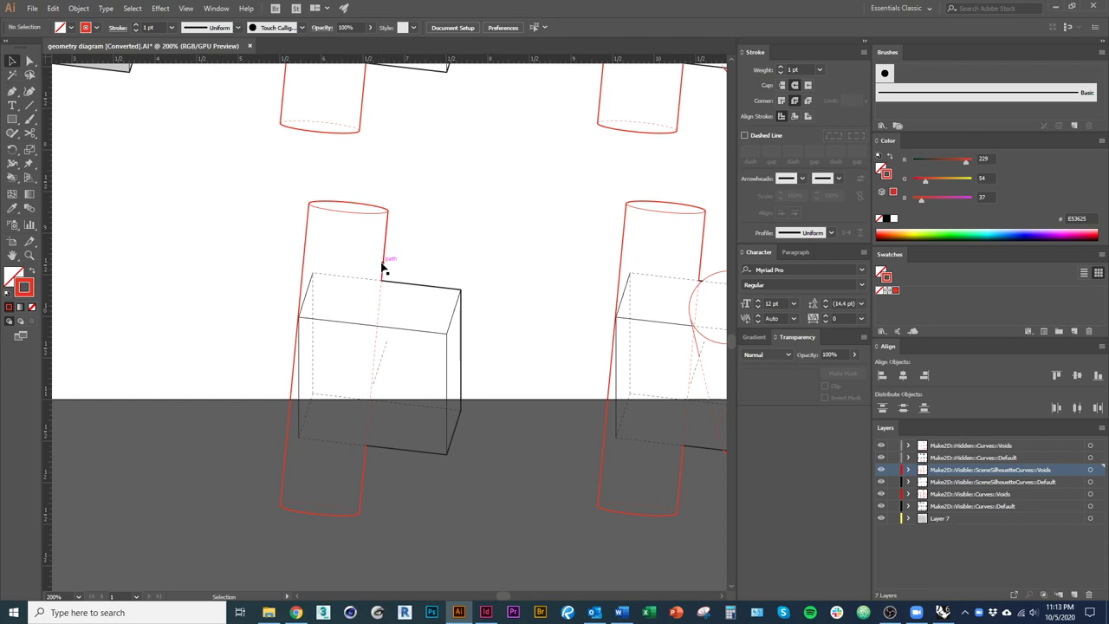
Copy the gray cube shading and align the copy with the cube in the second column's upper tilted-cylinder diagram.
left_click_drag(416, 234, 551, 545)
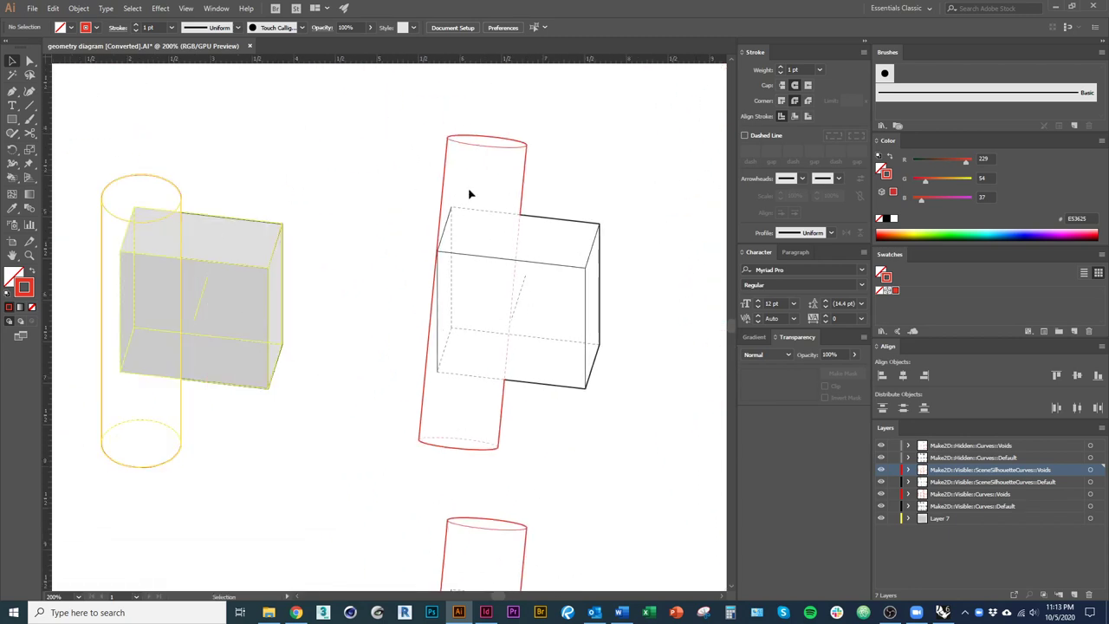
left_click(235, 317)
key("ctrl+c")
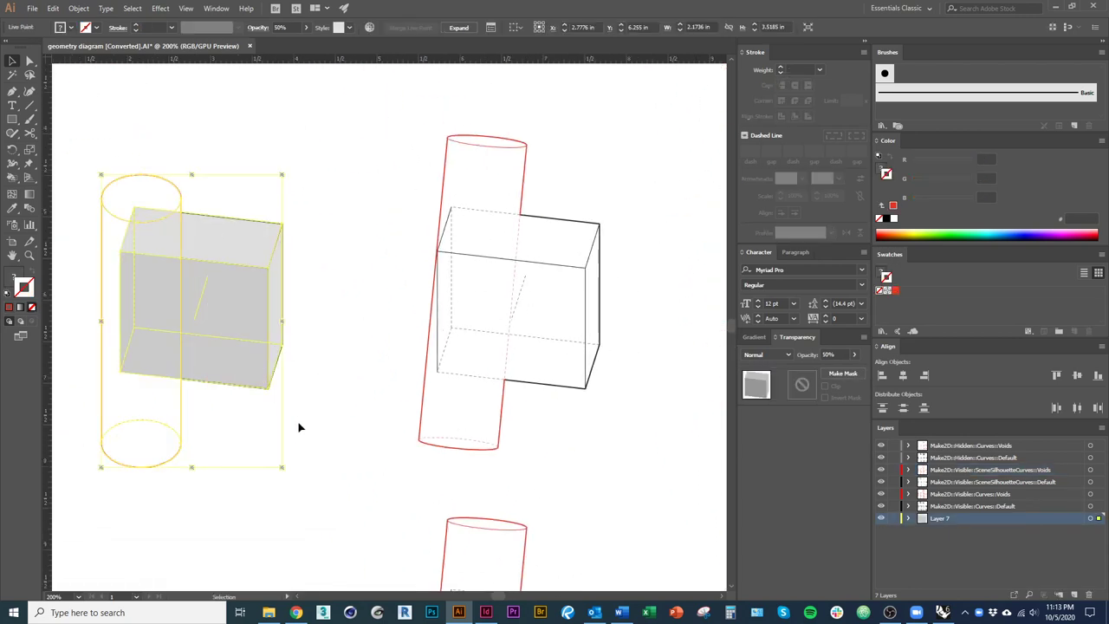
key("ctrl+v")
left_click_drag(460, 391, 602, 392)
Make the second column's lower tilted-cylinder diagram a Live Paint group and fill both cylinder end ellipses with the red swatch (E53625).
scroll(456, 396, "right", 5)
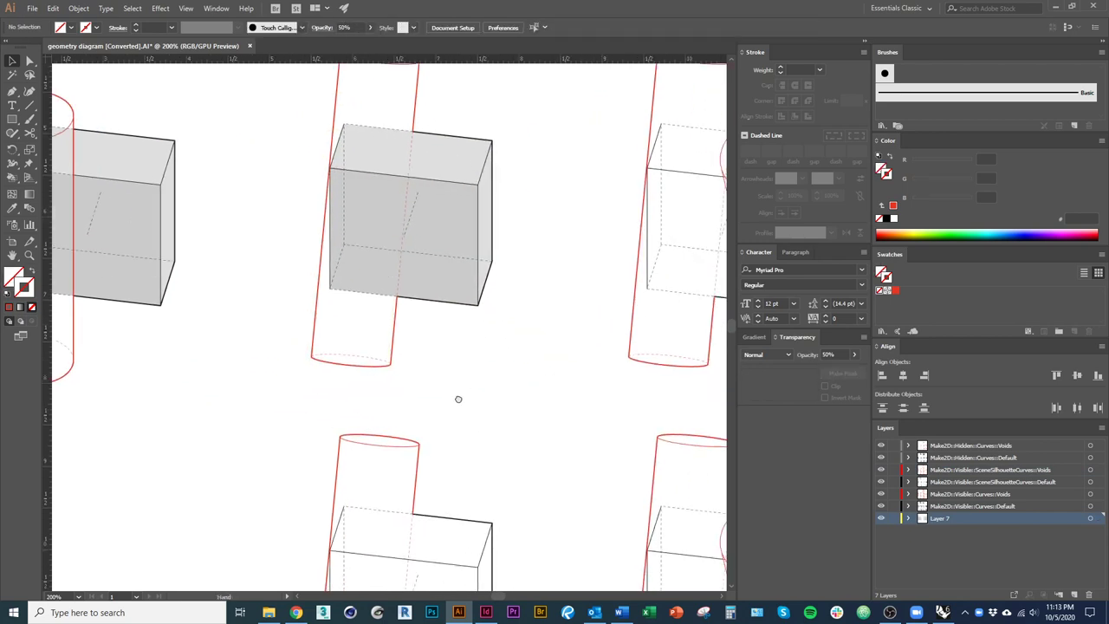
scroll(451, 349, "down", 4)
left_click_drag(454, 538, 468, 483)
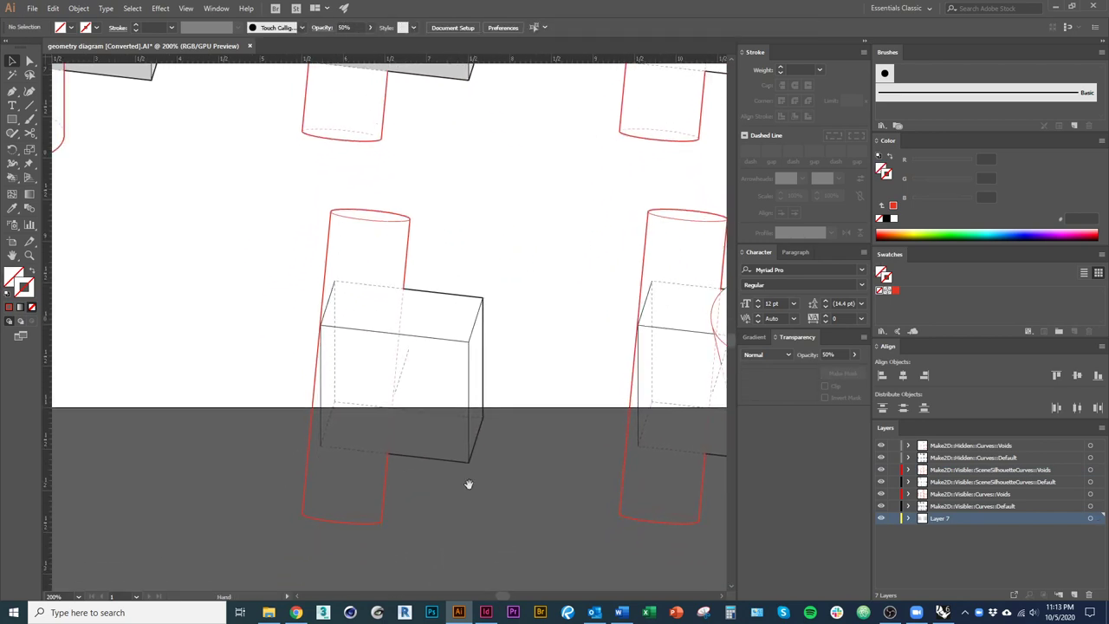
left_click_drag(534, 405, 173, 186)
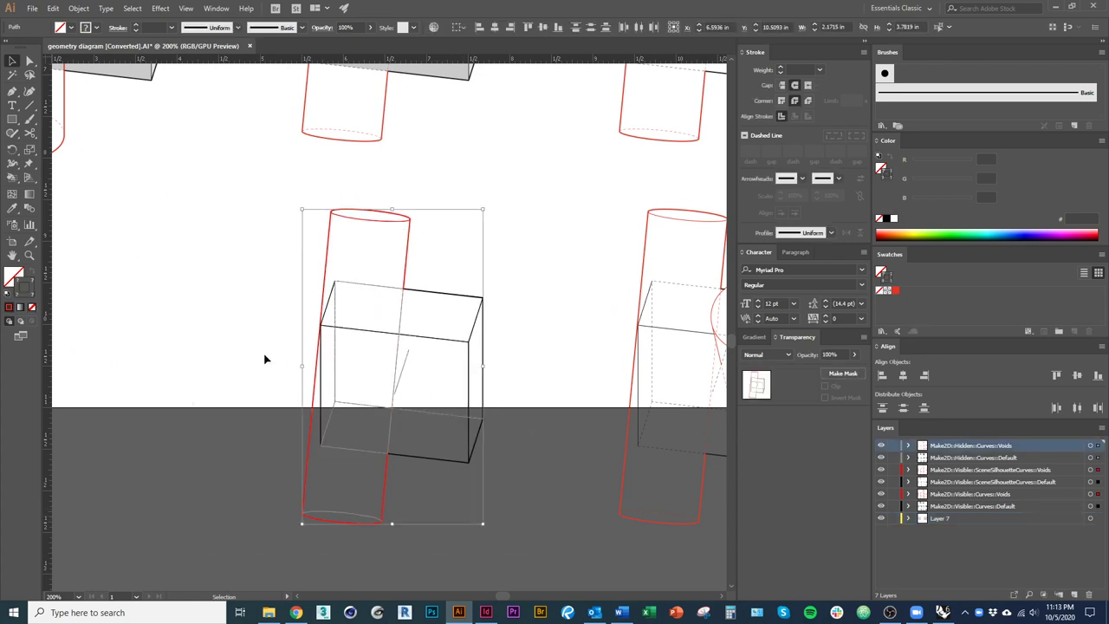
key("g")
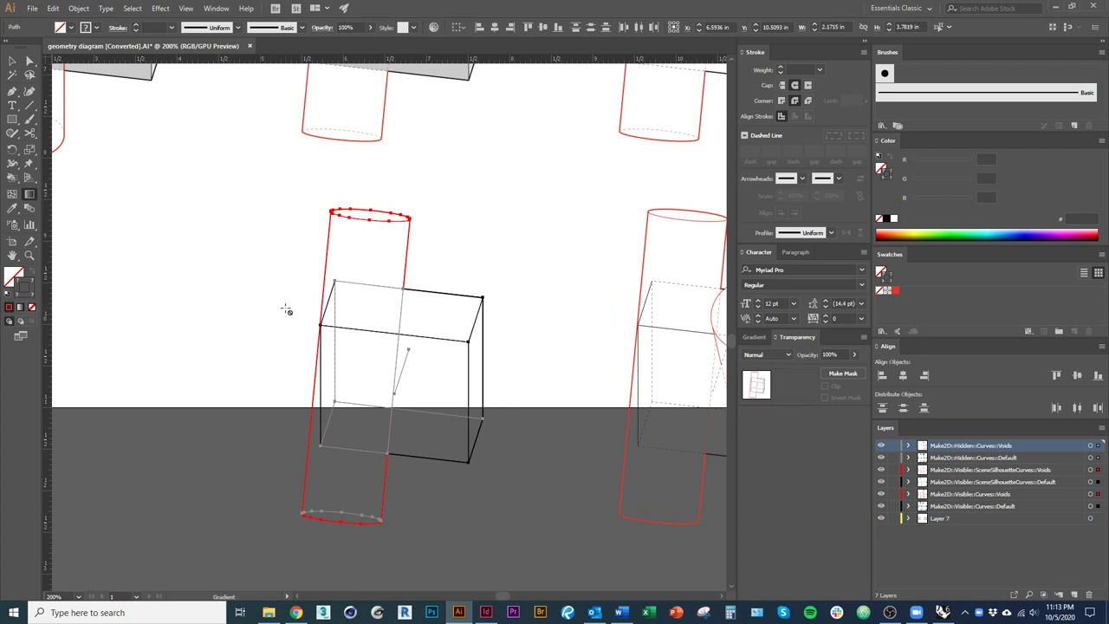
key("k")
key("ctrl+shift+a")
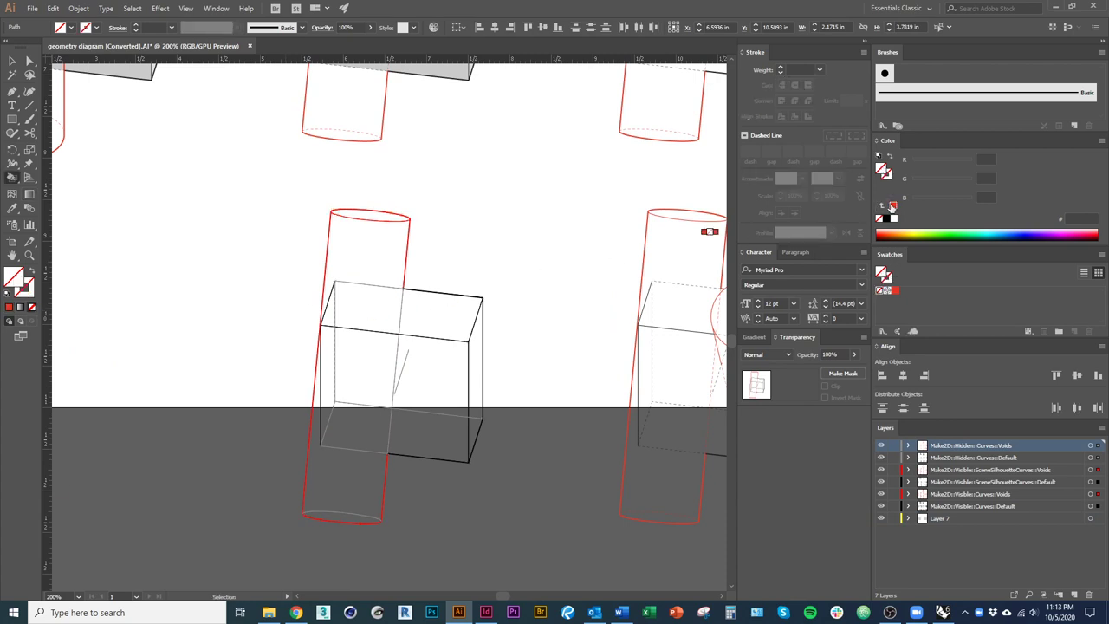
left_click(895, 291)
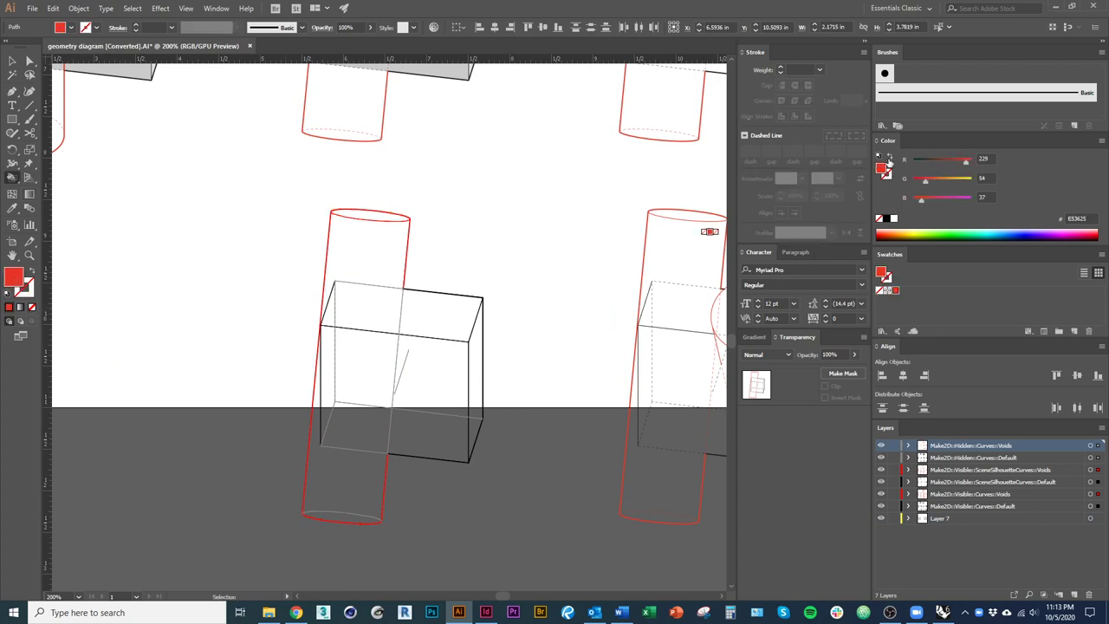
left_click(384, 219)
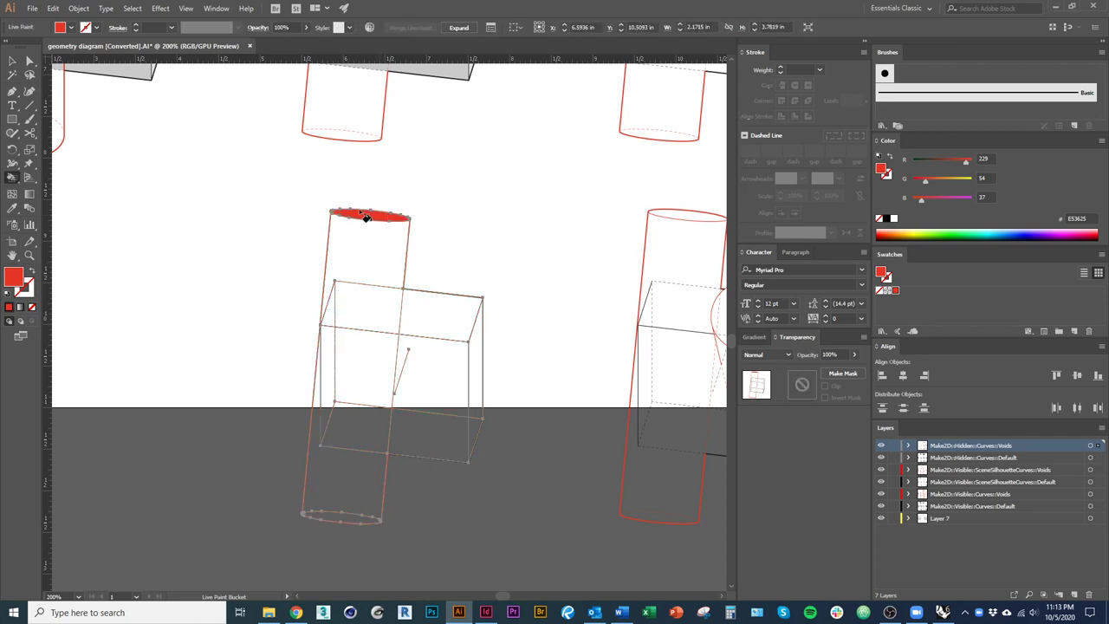
left_click(341, 523)
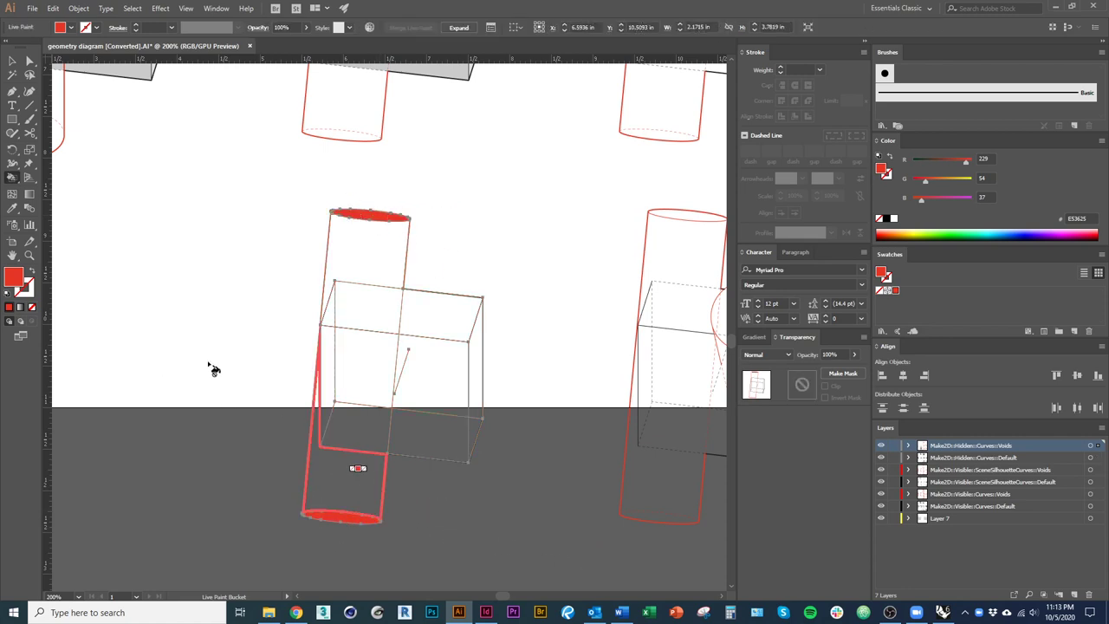
Apply a linear gradient to the red-filled cylinder ends and shift the gradient's midpoint to 57.03%.
key("v")
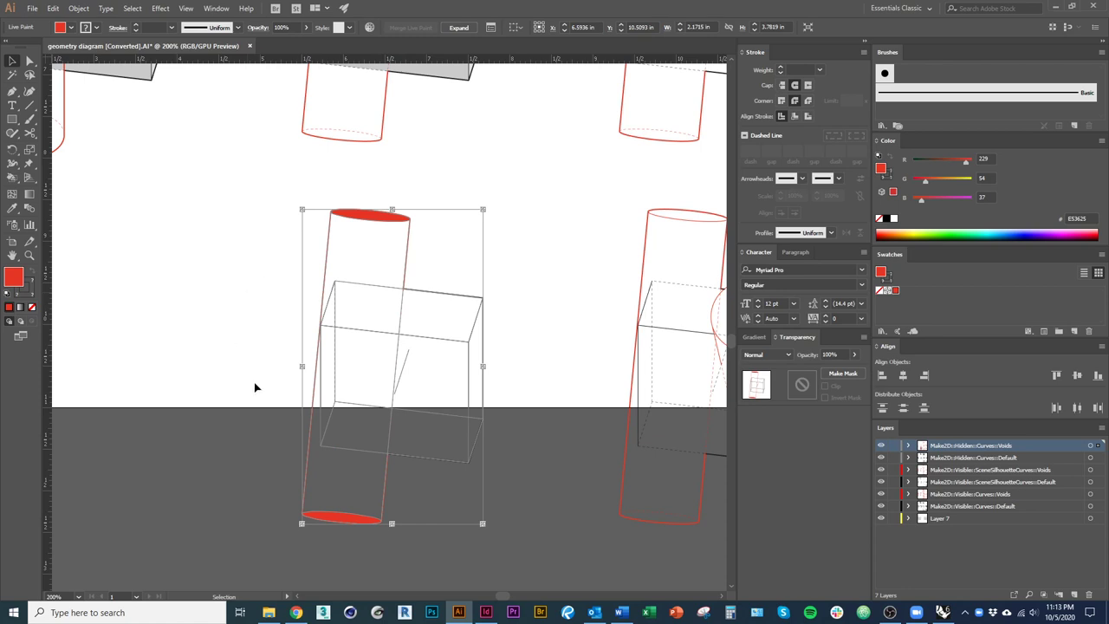
key("k")
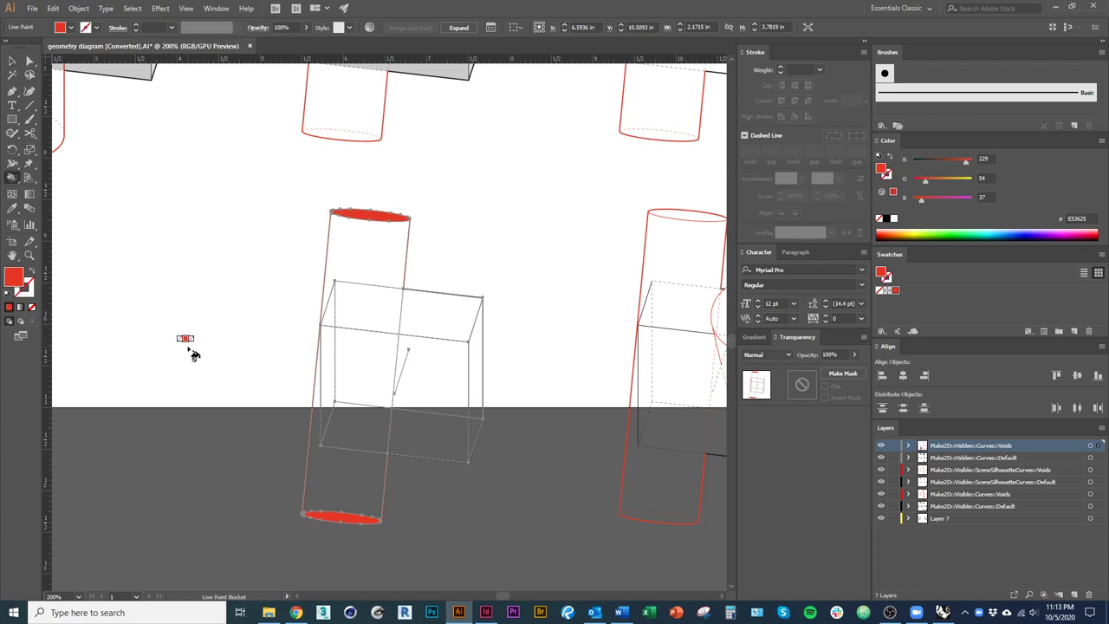
key("ctrl+h")
left_click(31, 197)
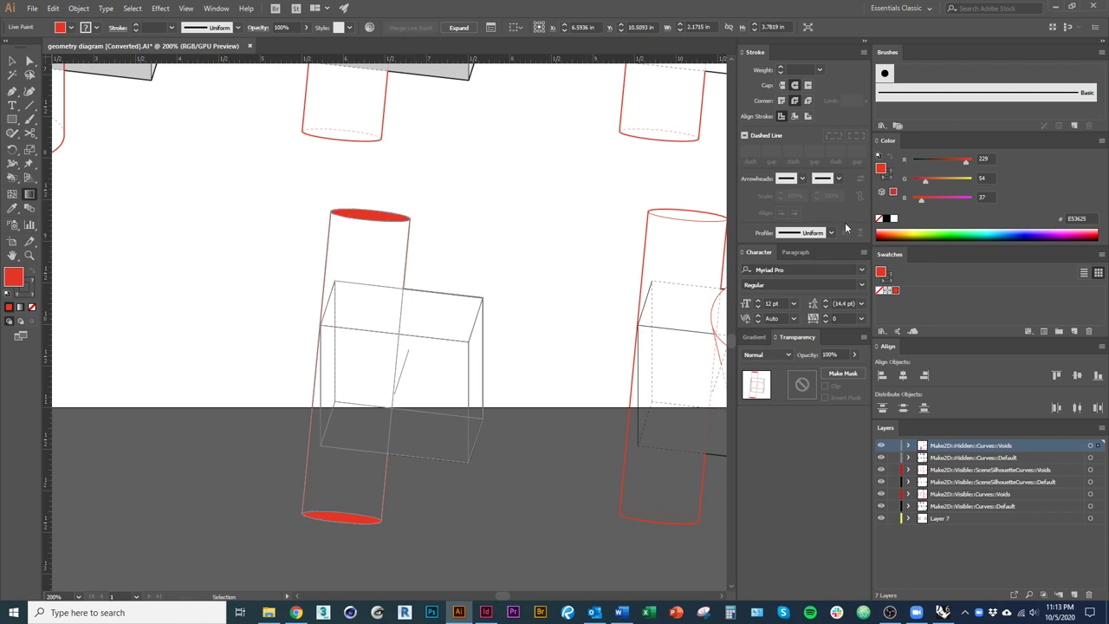
left_click(755, 337)
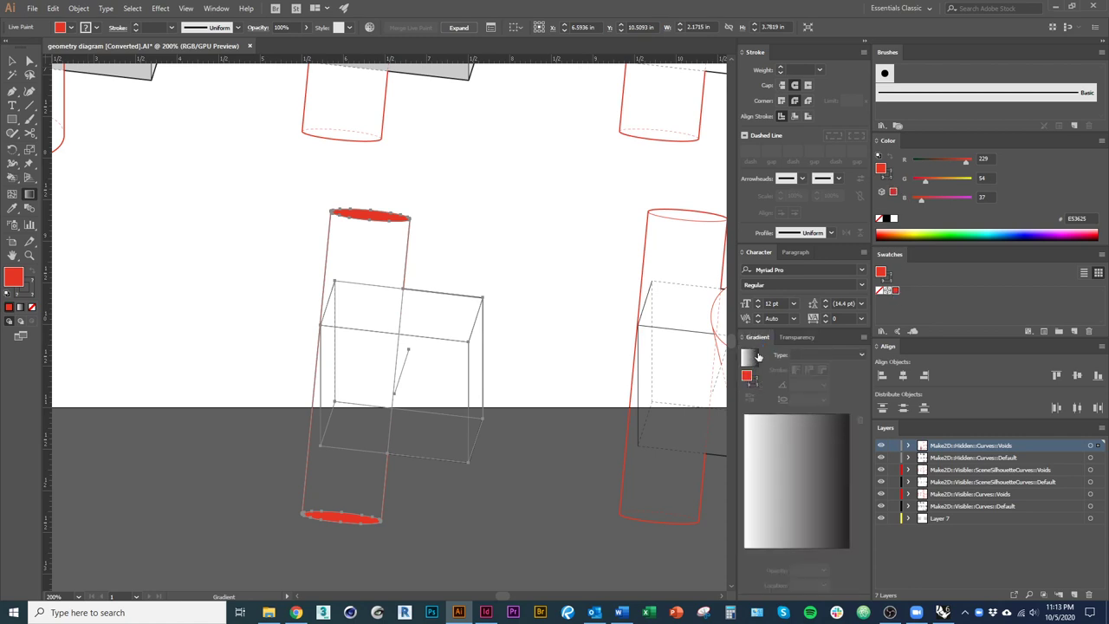
left_click(215, 9)
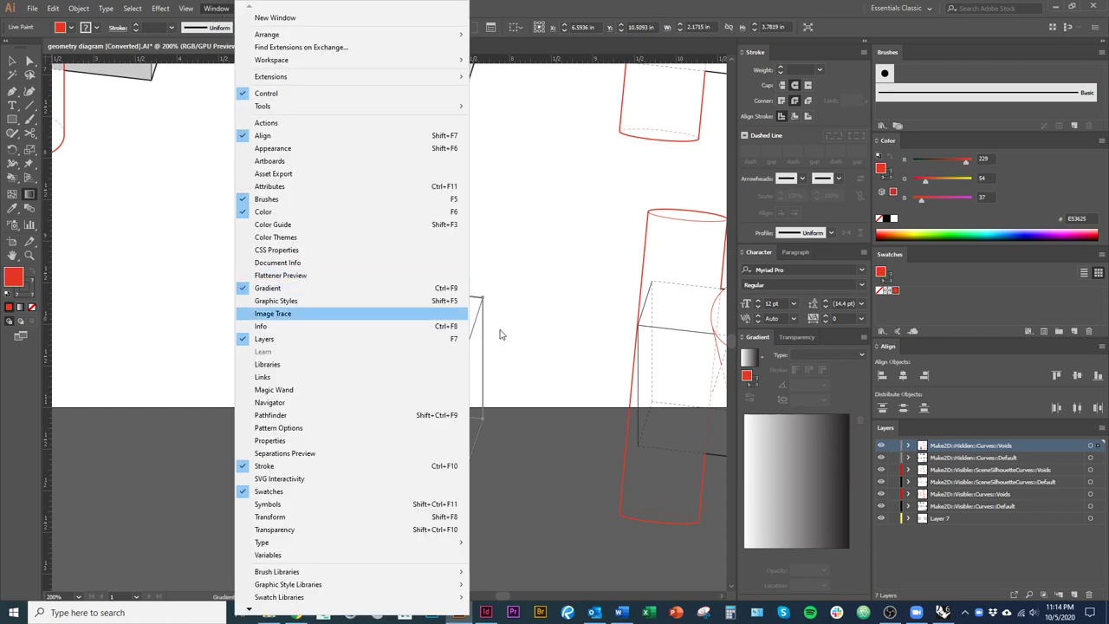
left_click(809, 359)
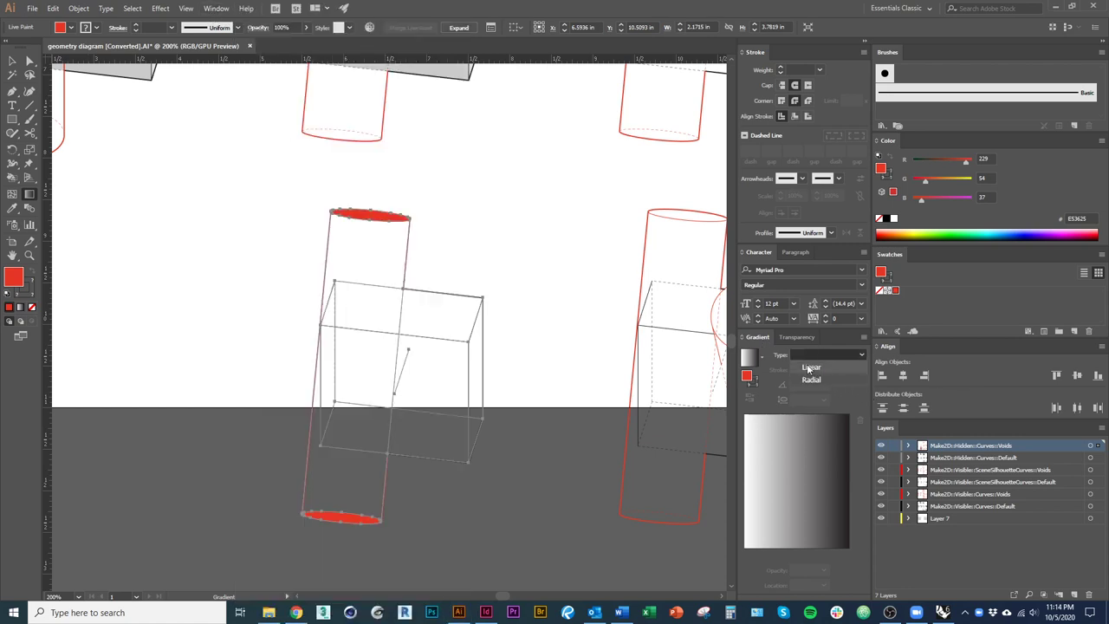
left_click(815, 367)
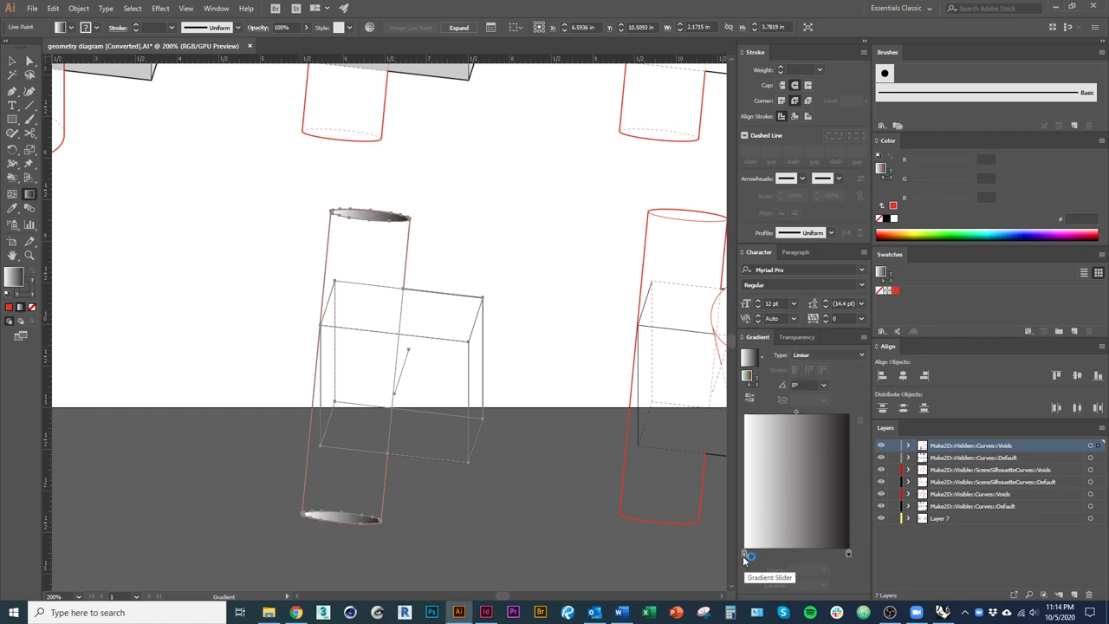
mouse_move(796, 410)
left_mouse_down()
mouse_move(823, 411)
mouse_move(778, 412)
mouse_move(803, 411)
left_mouse_up()
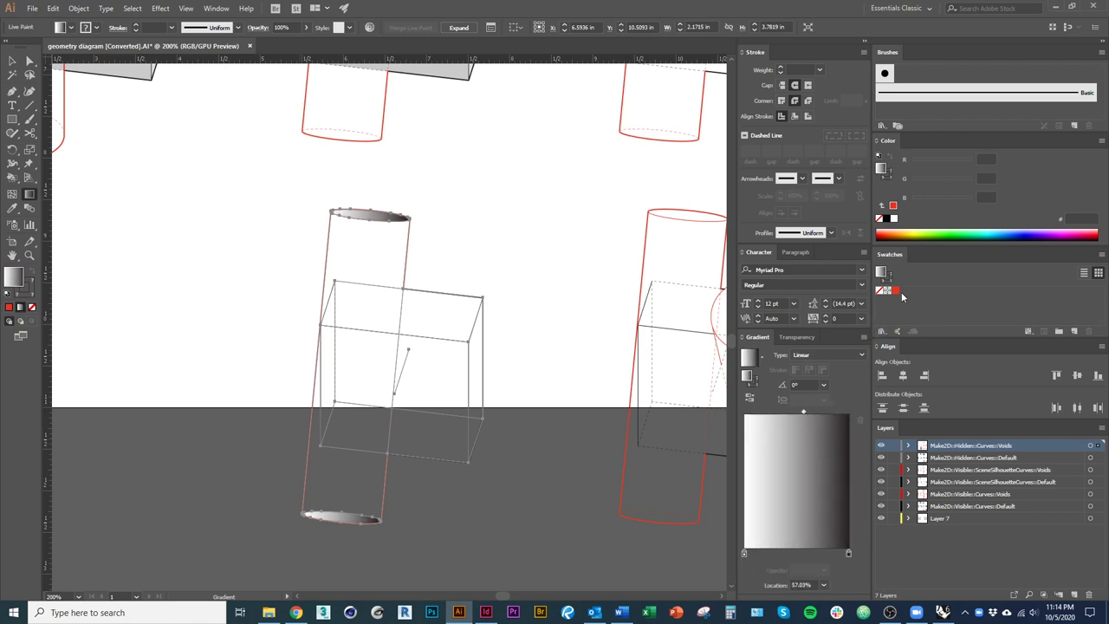
Set both outer gradient stops to the red swatch (E53625), keeping a white stop between them.
left_click_drag(901, 296, 743, 554)
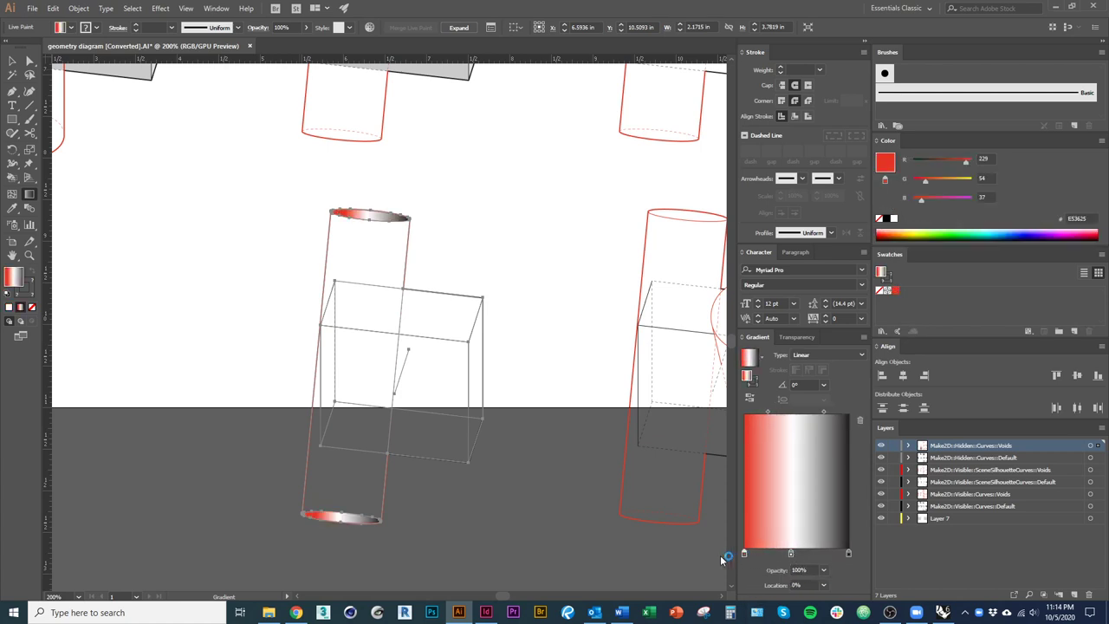
left_click_drag(899, 301, 845, 598)
left_click_drag(833, 553, 848, 553)
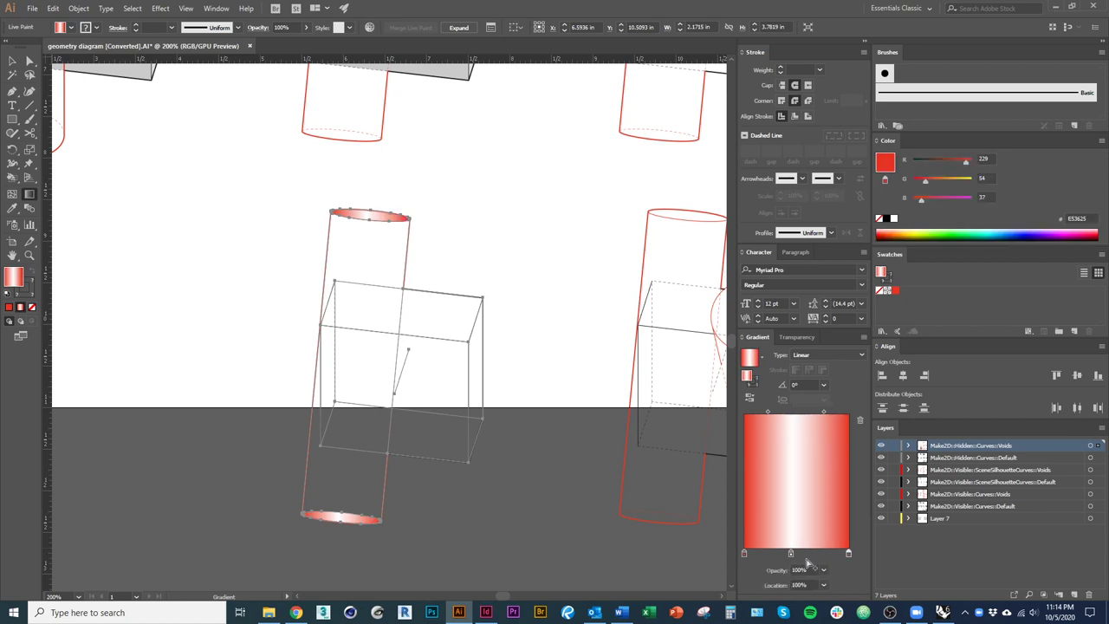
Try darkening the gradient's white middle stop to gray in its color settings.
left_click(790, 553)
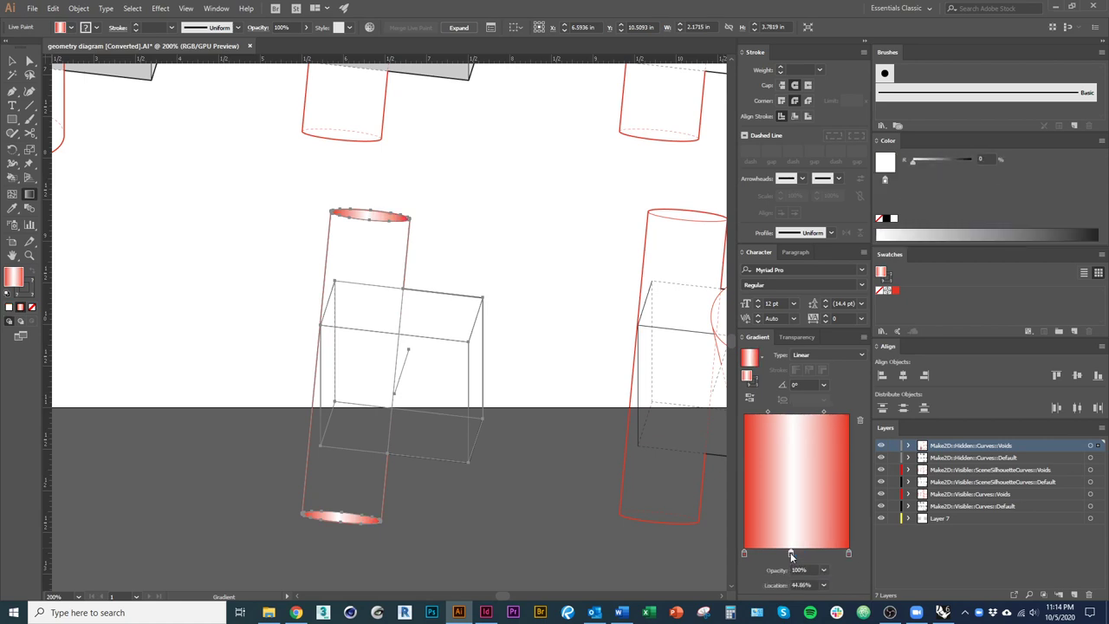
double_click(790, 552)
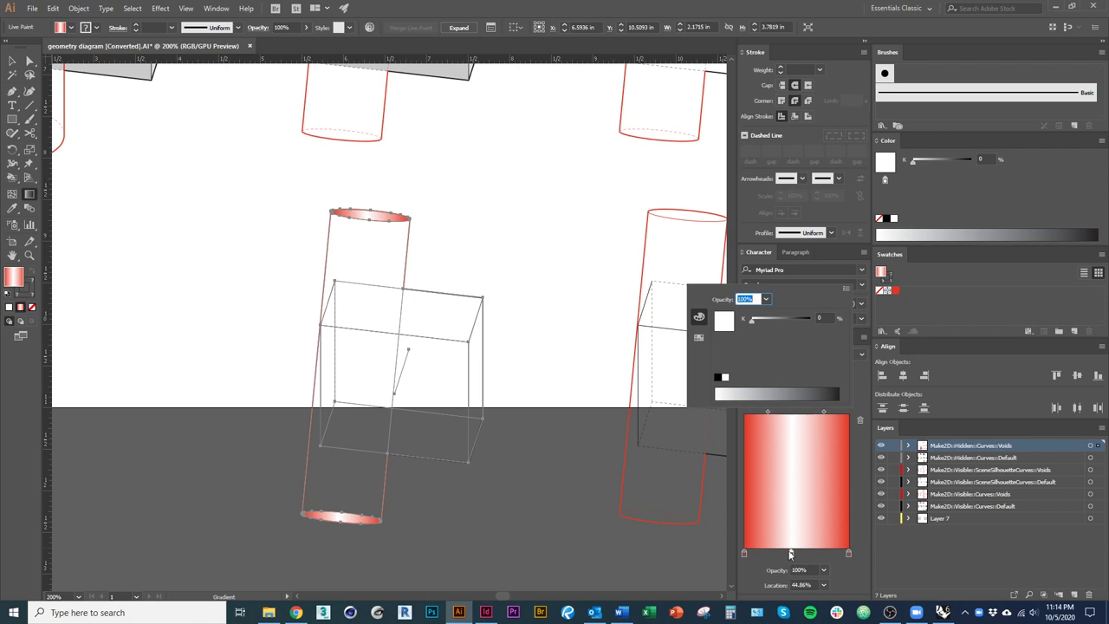
left_click(848, 554)
double_click(848, 554)
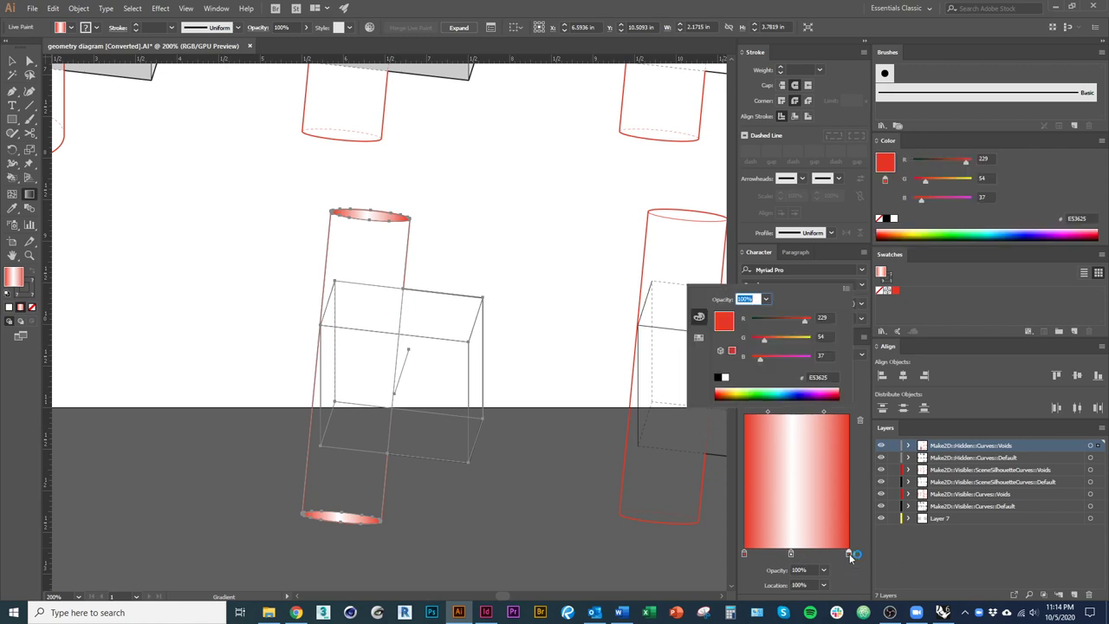
double_click(791, 551)
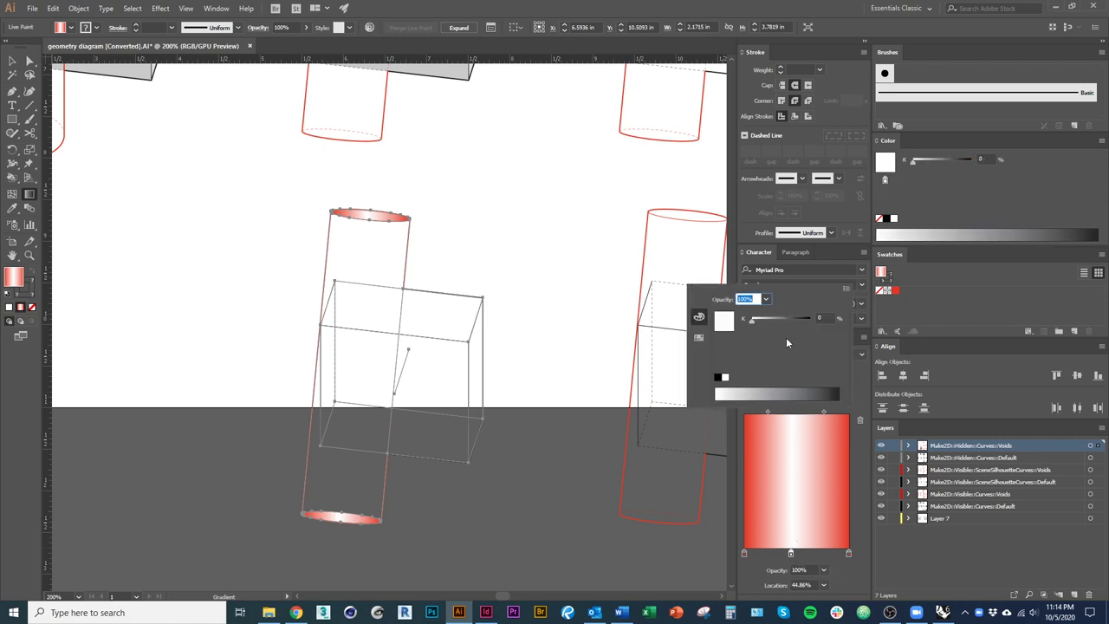
mouse_move(753, 327)
left_mouse_down()
mouse_move(793, 320)
mouse_move(752, 321)
left_mouse_up()
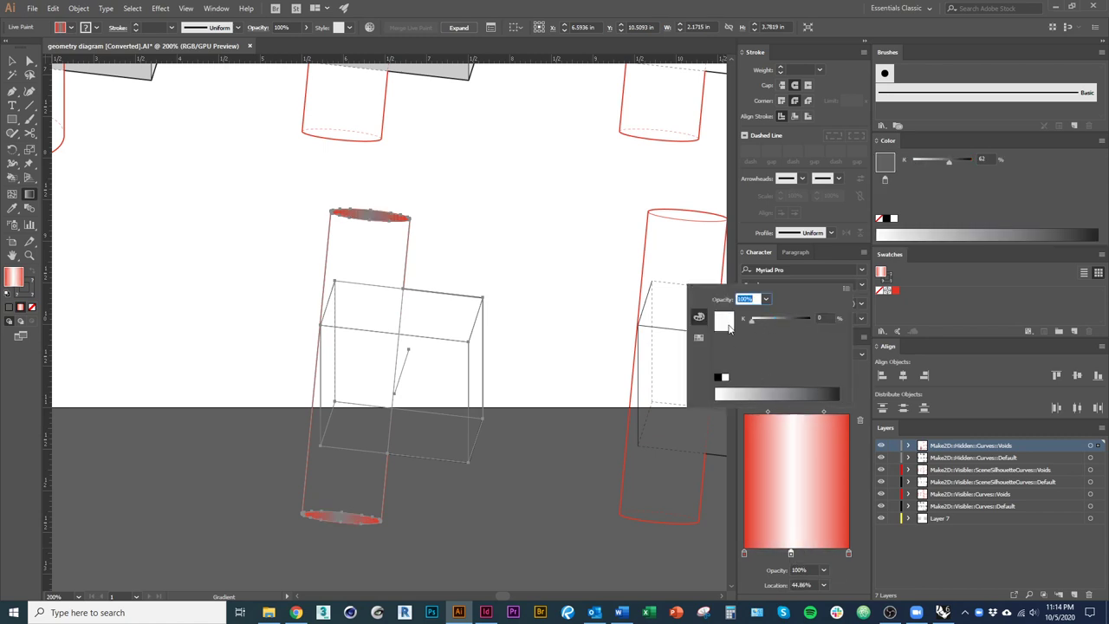
left_click(866, 383)
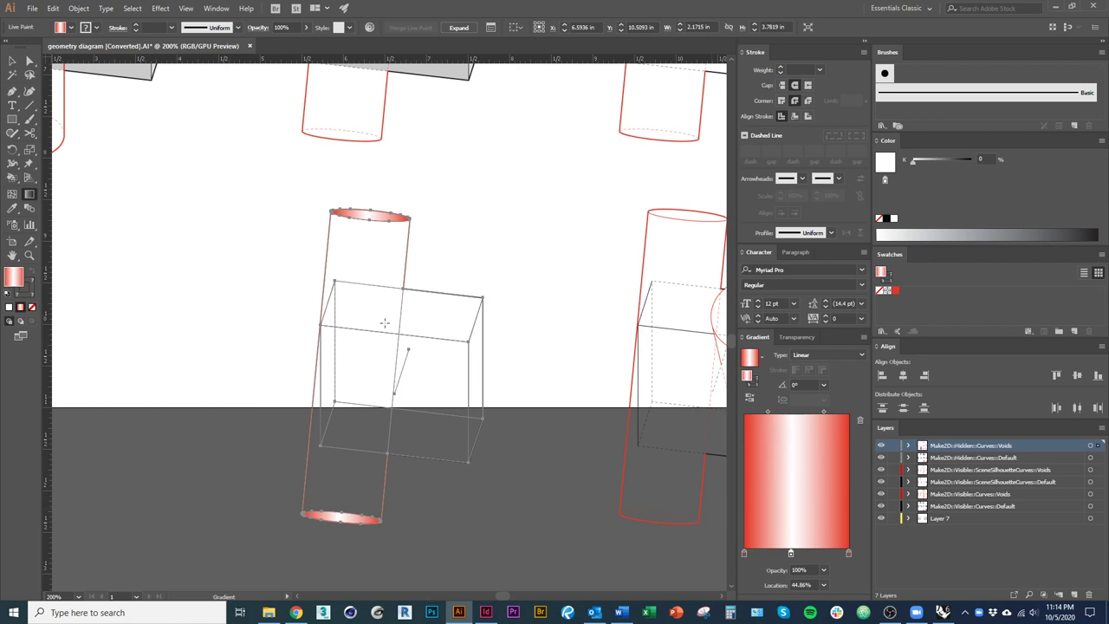
Try filling the tilted cylinder's body and its regions overlapping the cube with the red-white gradient using Live Paint.
key("k")
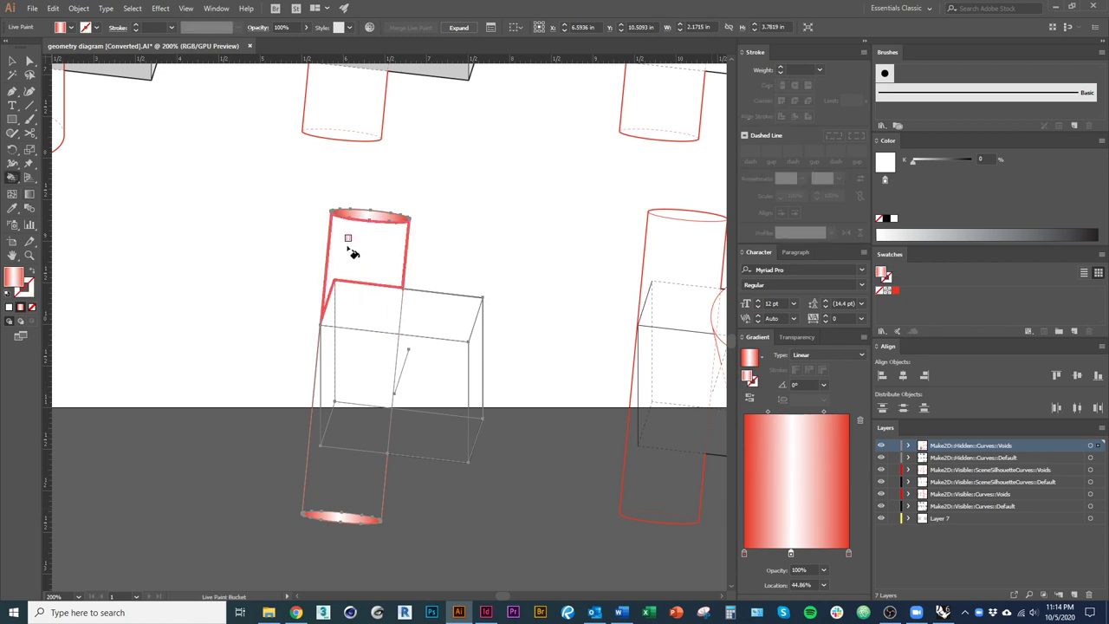
left_click(13, 176)
left_click(367, 249)
left_click(361, 314)
left_click(329, 315)
left_click(330, 350)
left_click(361, 360)
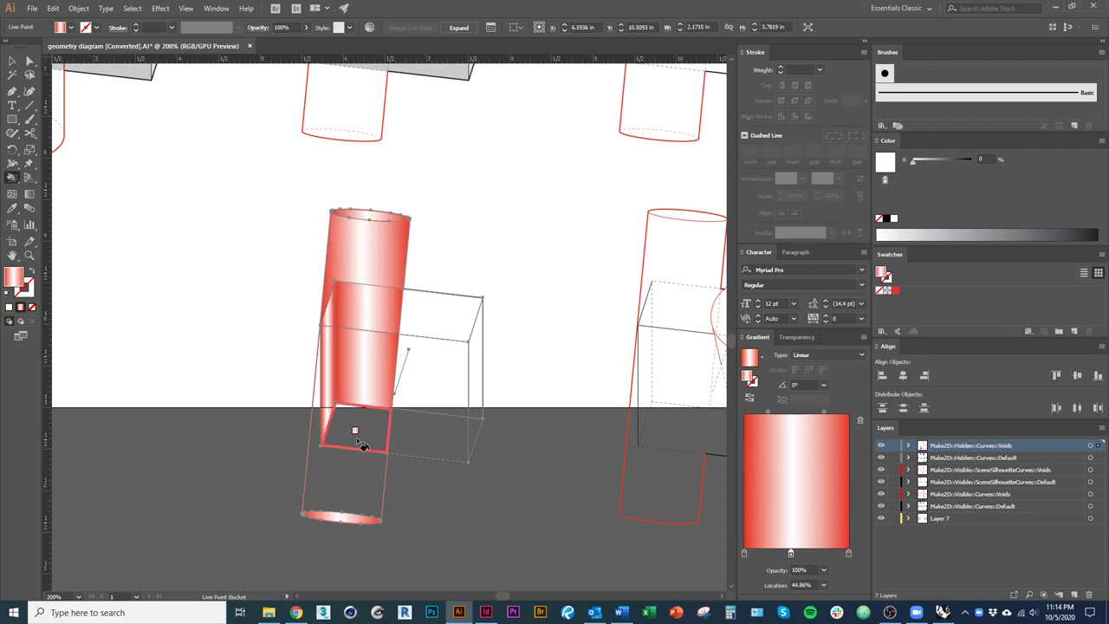
left_click(357, 439)
left_click(312, 435)
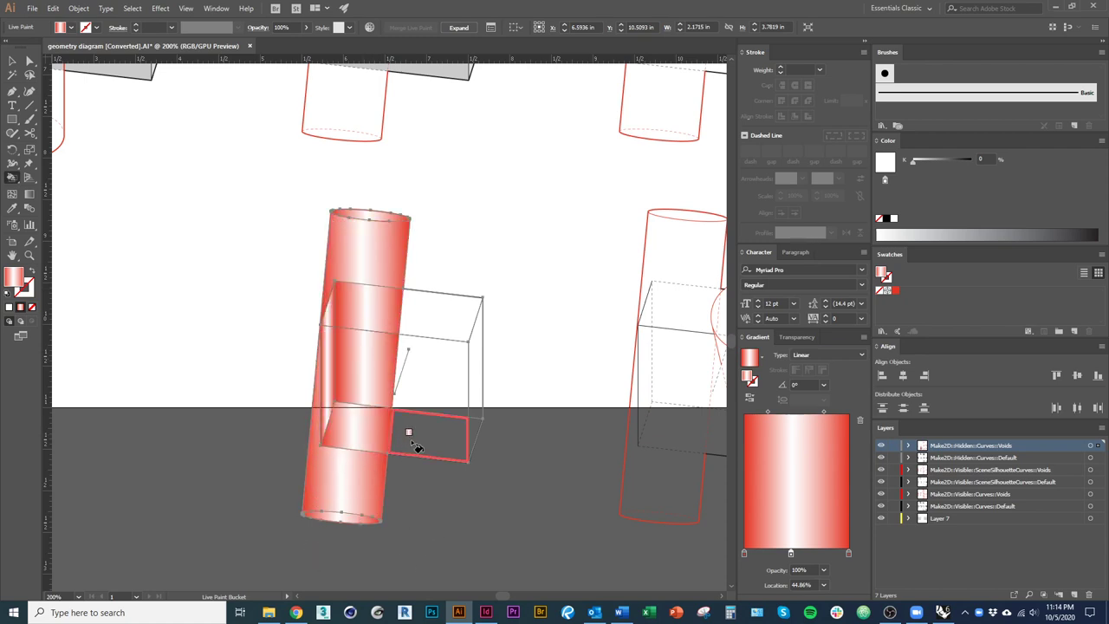
Undo the gradient fills on the cylinder's body regions.
key("v")
key("ctrl+z")
key("ctrl+z")
key("ctrl+z")
key("ctrl+z")
key("ctrl+z")
key("ctrl+z")
key("ctrl+z")
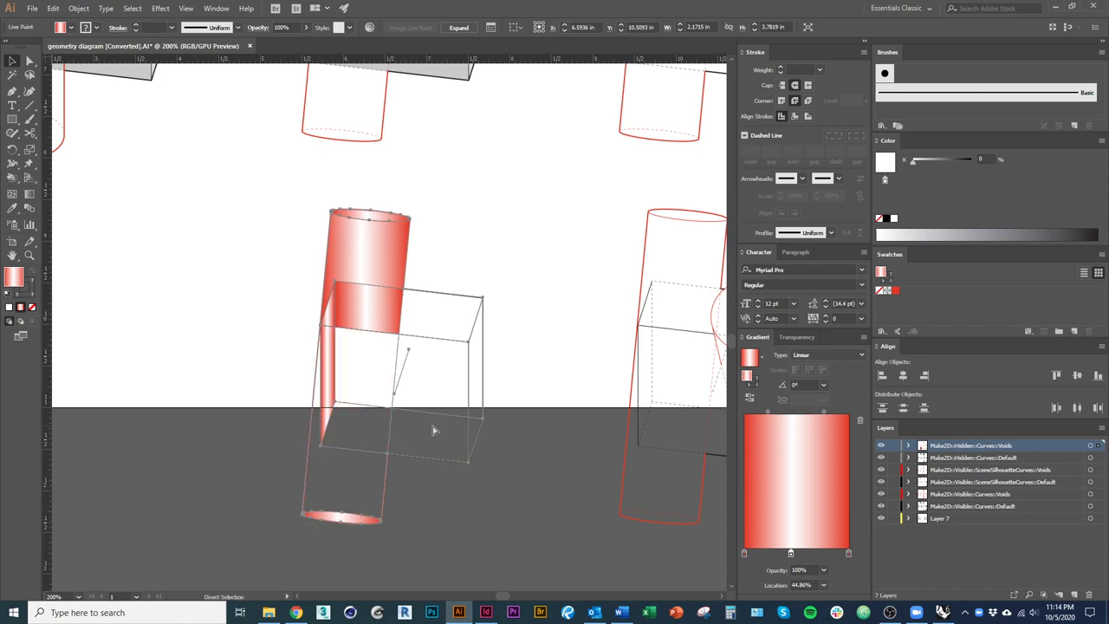
key("ctrl+z")
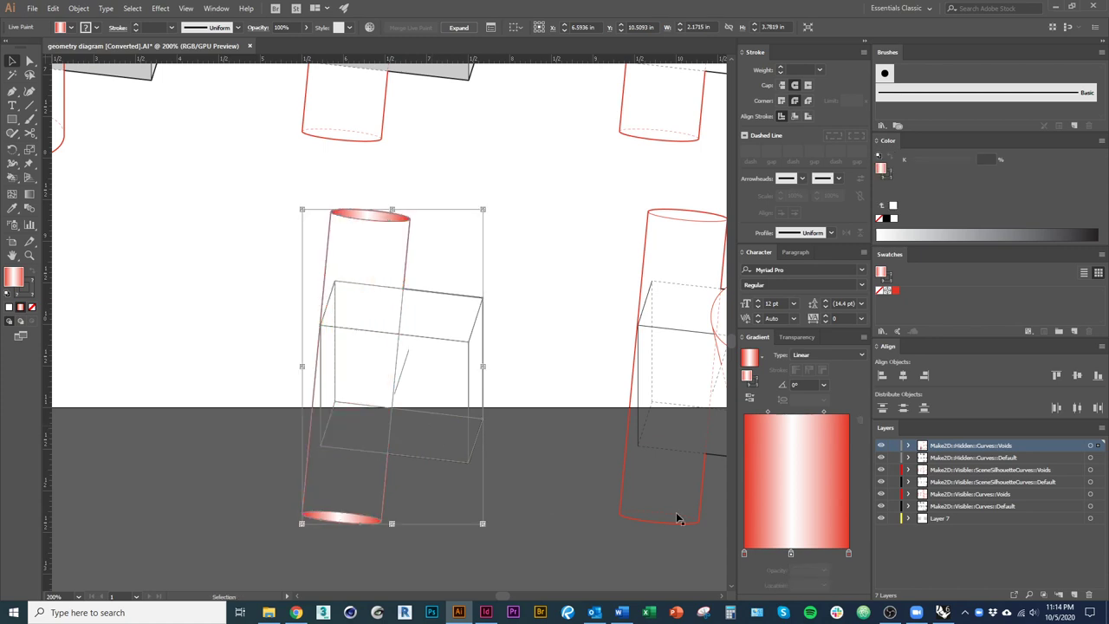
Undo the gradient, the red end fills and the Live Paint conversion of the lower tilted-cylinder diagram.
left_click_drag(751, 362, 885, 290)
left_click(521, 455)
mouse_move(554, 424)
left_mouse_down()
mouse_move(356, 409)
mouse_move(511, 380)
left_mouse_up()
mouse_move(398, 536)
left_mouse_down()
mouse_move(217, 299)
mouse_move(187, 174)
left_mouse_up()
left_click(533, 303)
key("ctrl+z")
key("ctrl+z")
key("ctrl+z")
key("ctrl+z")
key("ctrl+z")
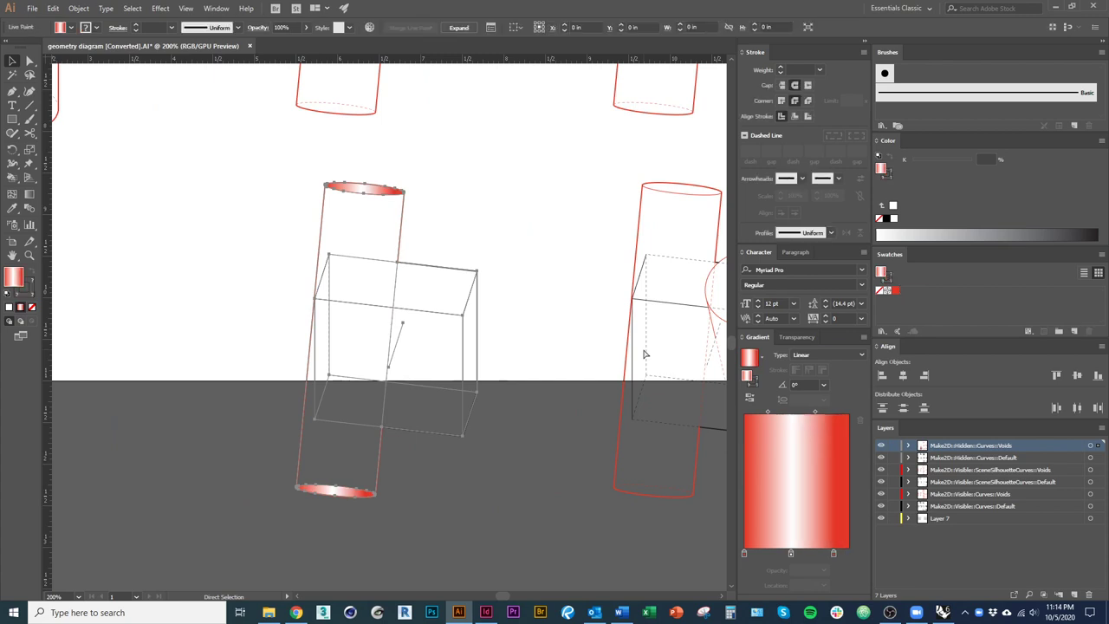
key("ctrl+z")
key("ctrl+z")
key("ctrl+z")
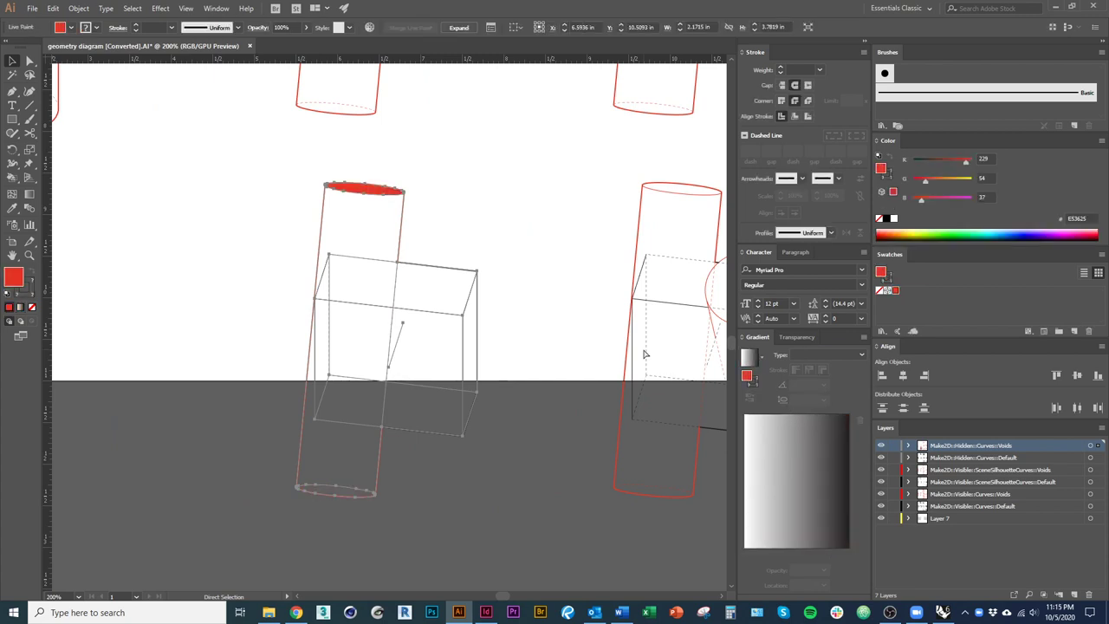
left_click(607, 390)
Delete the cube's visible edges beyond the cylinder in the second column's lower diagram.
scroll(464, 421, "up", 1)
left_click_drag(465, 420, 546, 435)
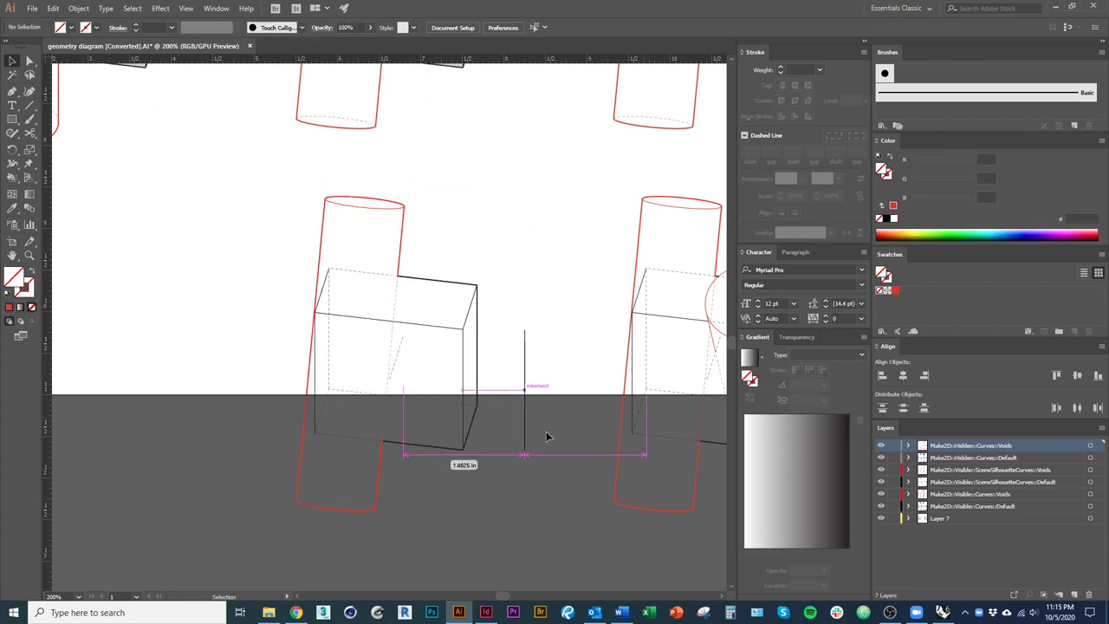
left_click_drag(537, 532, 547, 525)
left_click(438, 279, "shift")
key("Delete")
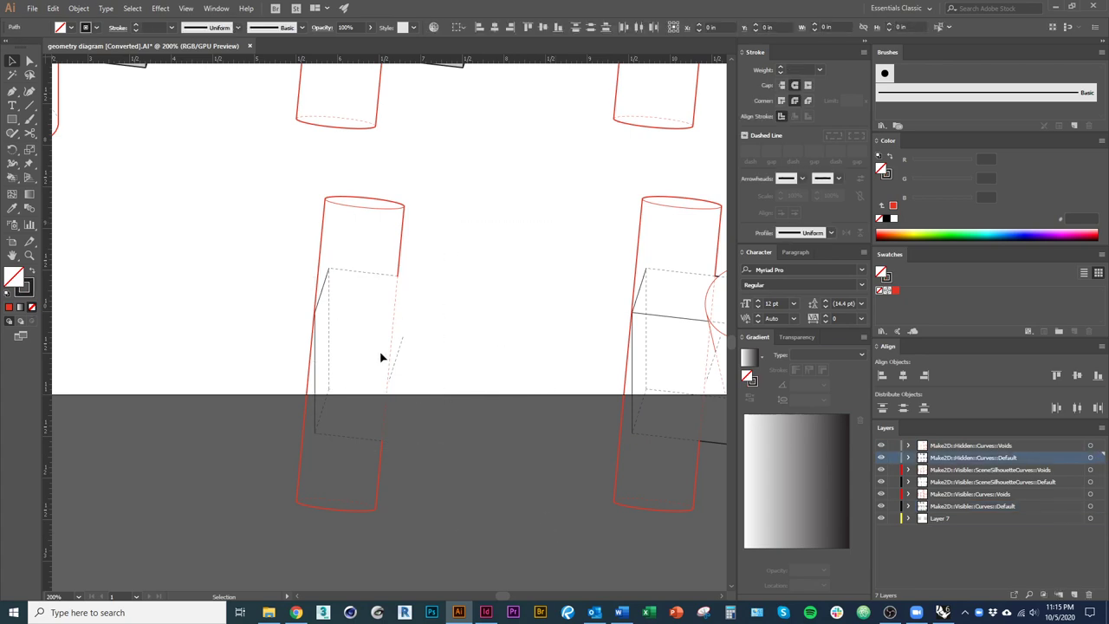
Delete the remaining cube edges and the stray dashed line so only the lower tilted cylinder's curves are left.
scroll(364, 371, "up", 3)
left_click(329, 410)
key("Delete")
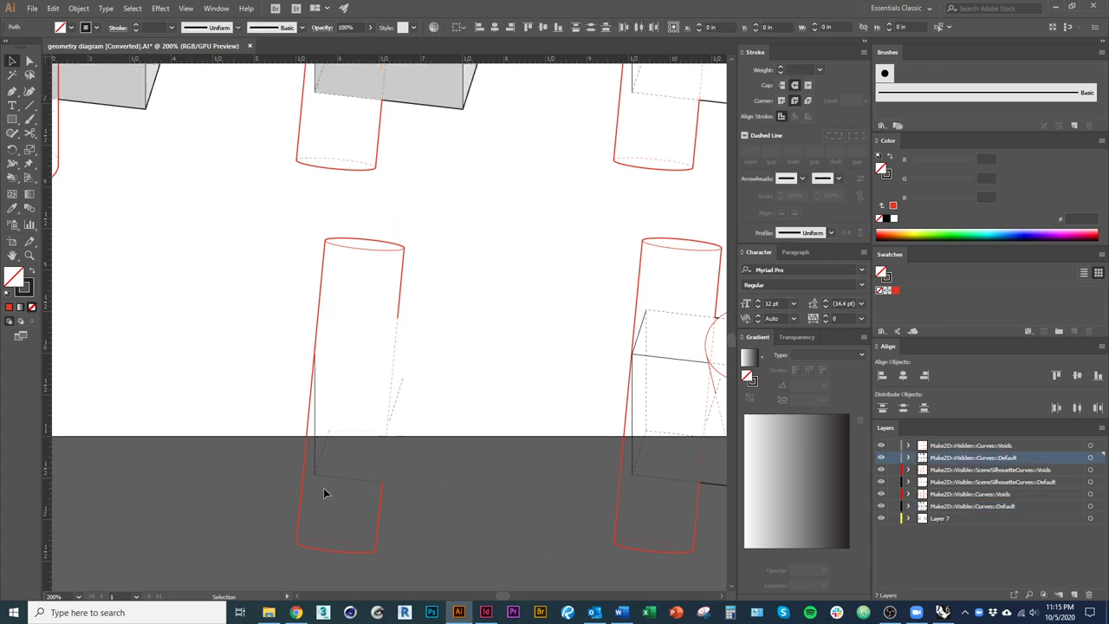
left_click(314, 468)
key("Delete")
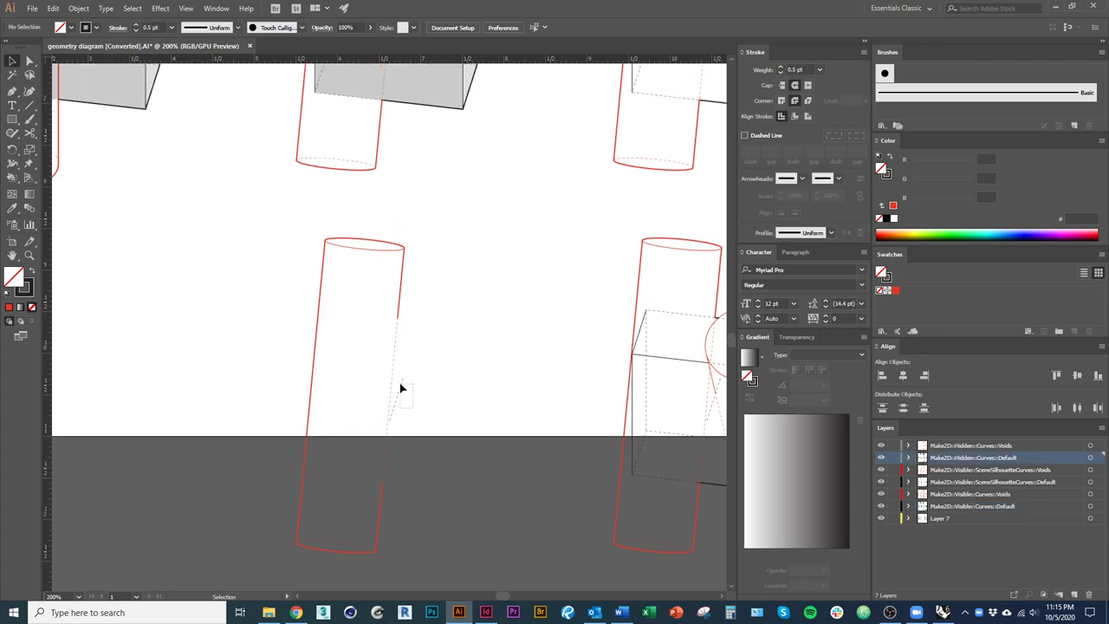
left_click(401, 388)
key("Delete")
Apply a linear gradient fill to all of the cylinder's curves and replace the black end stop with the red swatch (E53625).
scroll(459, 511, "down", 3)
left_click_drag(475, 509, 243, 348)
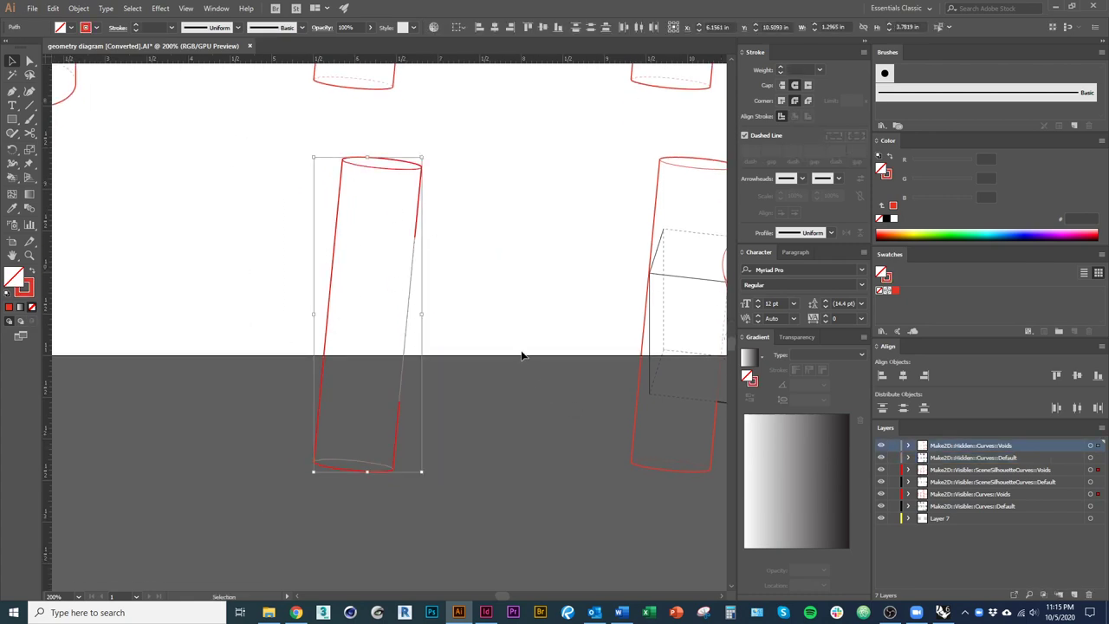
left_click(752, 361)
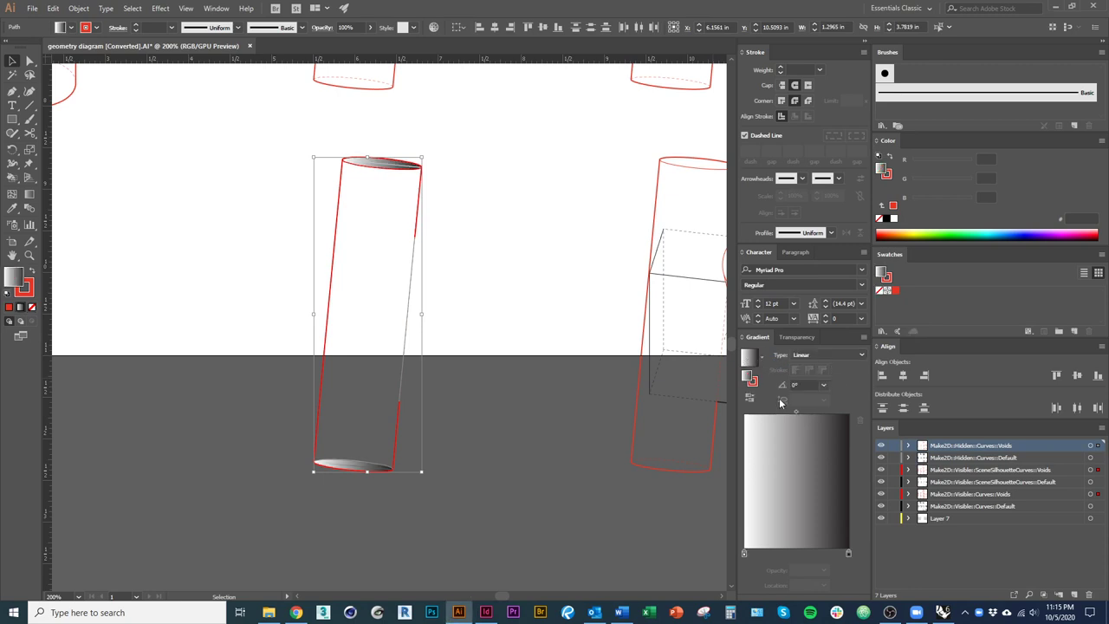
left_click(848, 554)
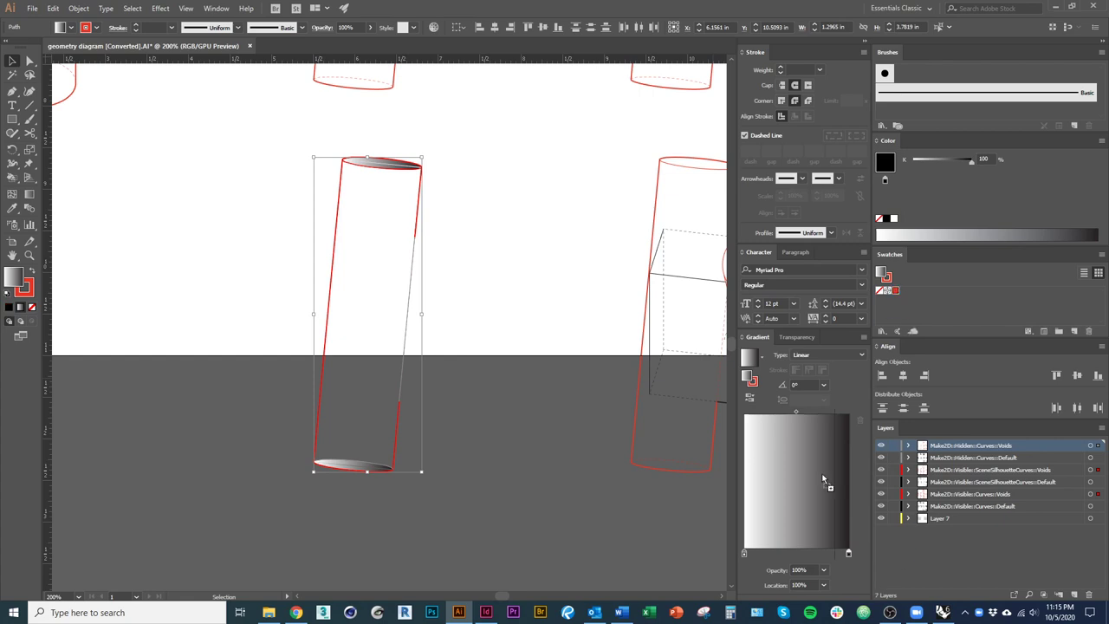
left_click(796, 553)
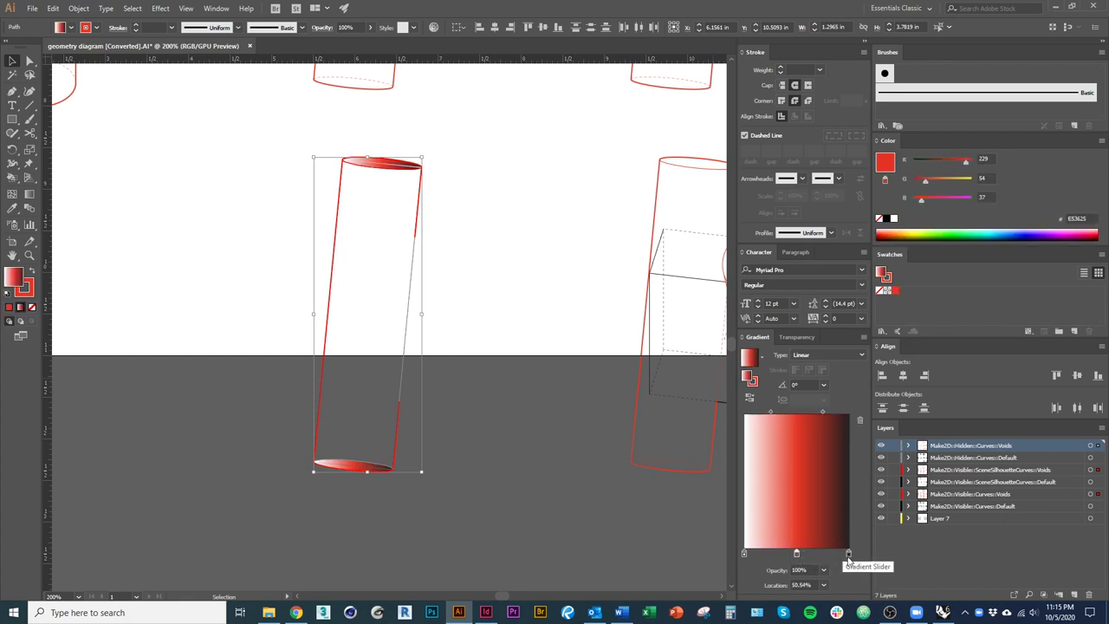
left_click_drag(848, 554, 851, 591)
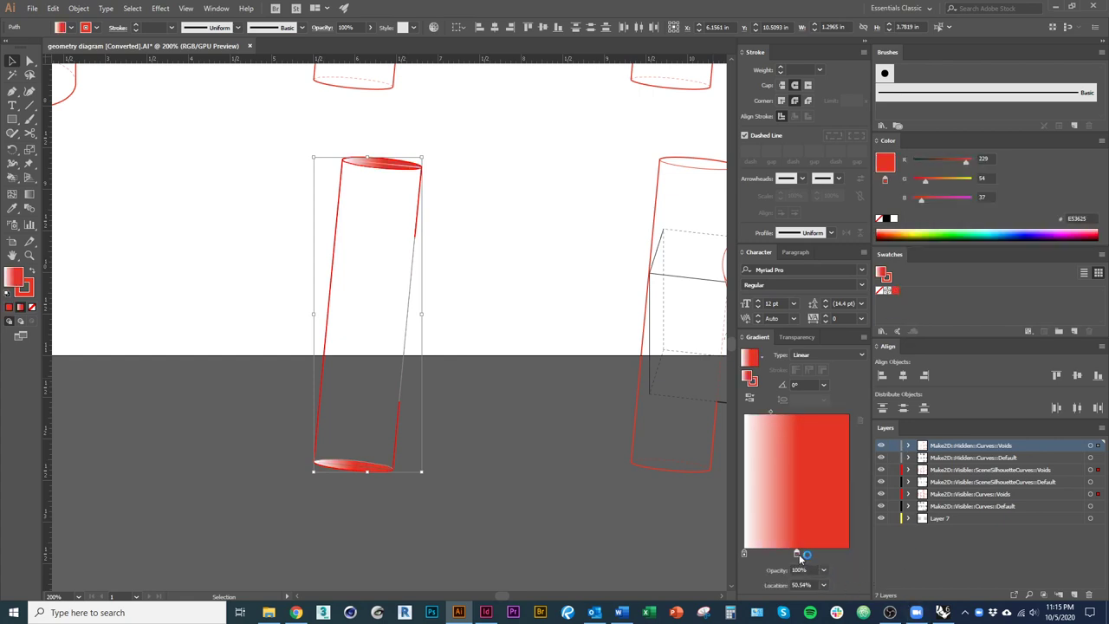
left_click_drag(799, 556, 873, 559)
Set the gradient's starting stop to the red swatch (E53625) and place the white middle stop at 57.84%.
left_click_drag(743, 554, 808, 554)
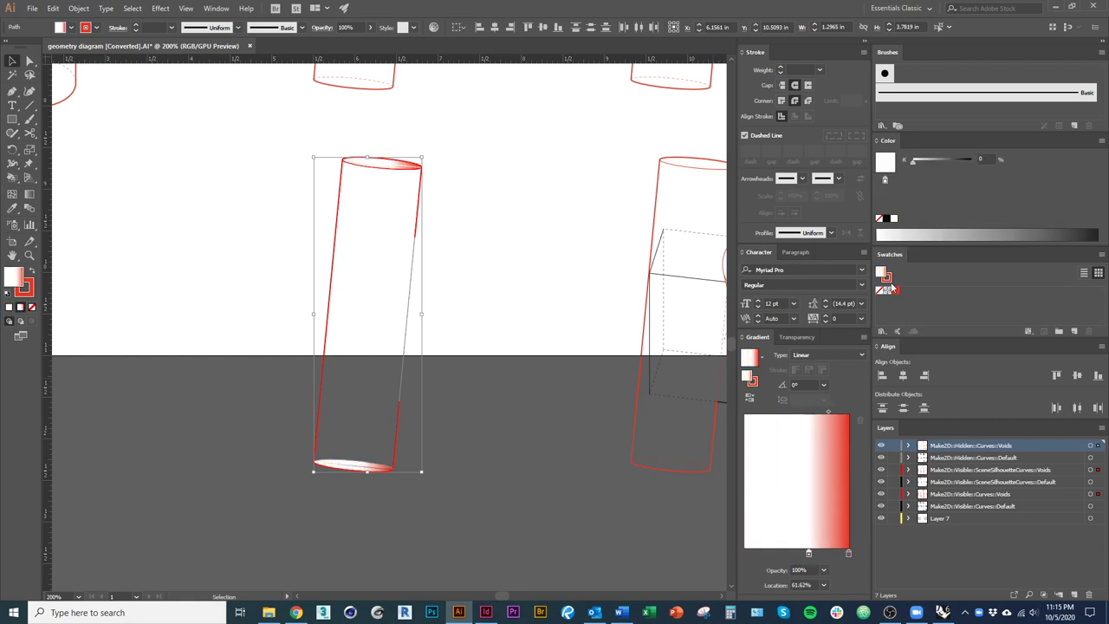
left_click_drag(893, 288, 744, 554)
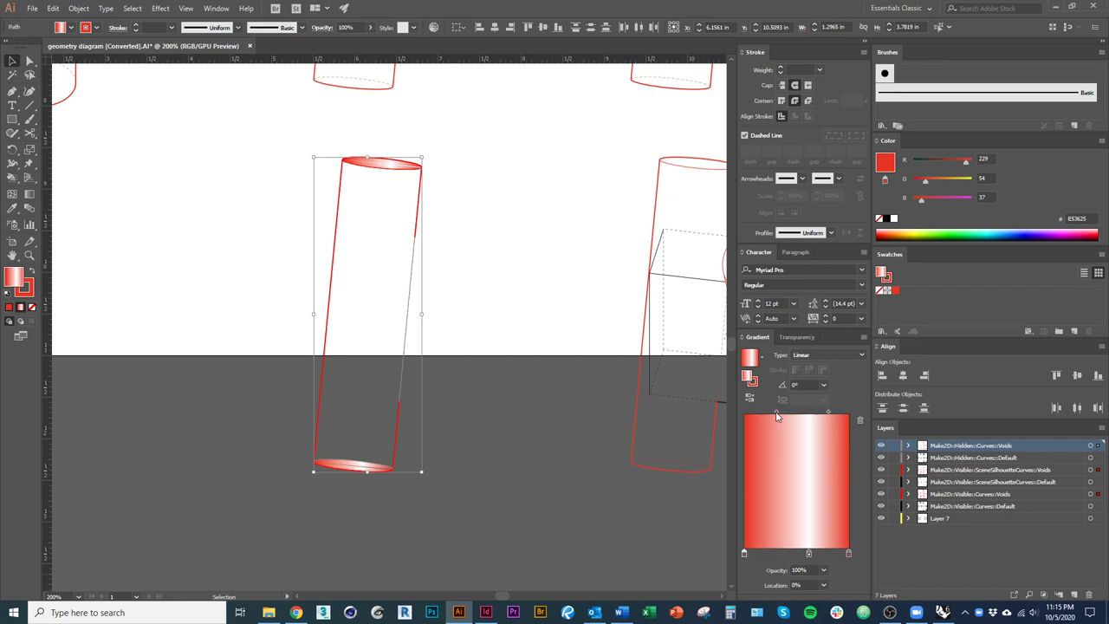
mouse_move(776, 413)
left_mouse_down()
mouse_move(760, 413)
mouse_move(775, 413)
left_mouse_up()
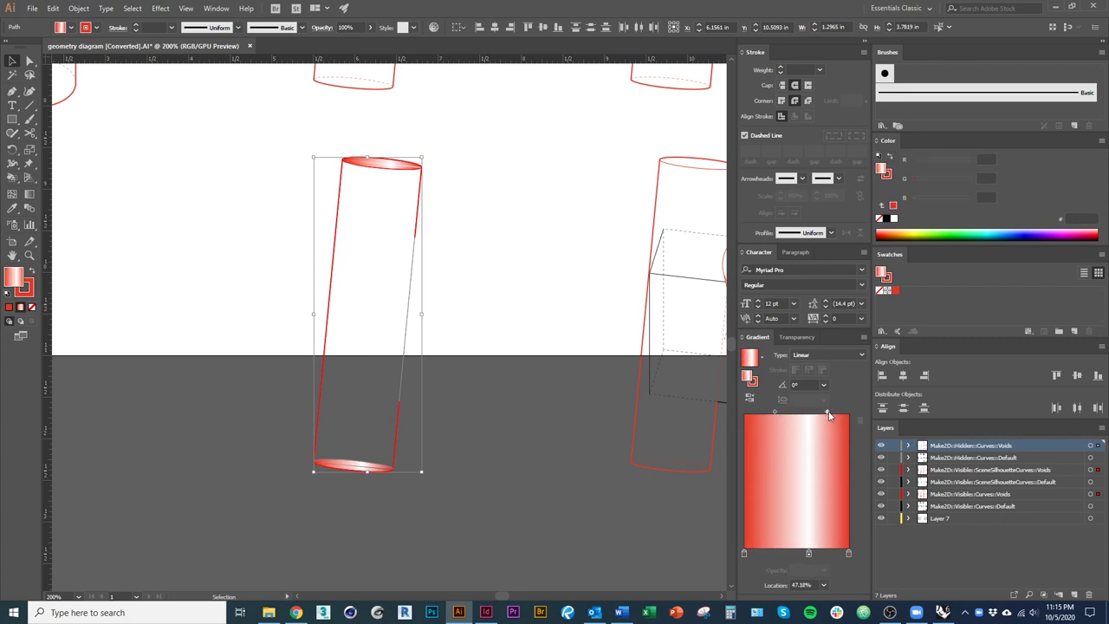
left_click_drag(808, 553, 804, 552)
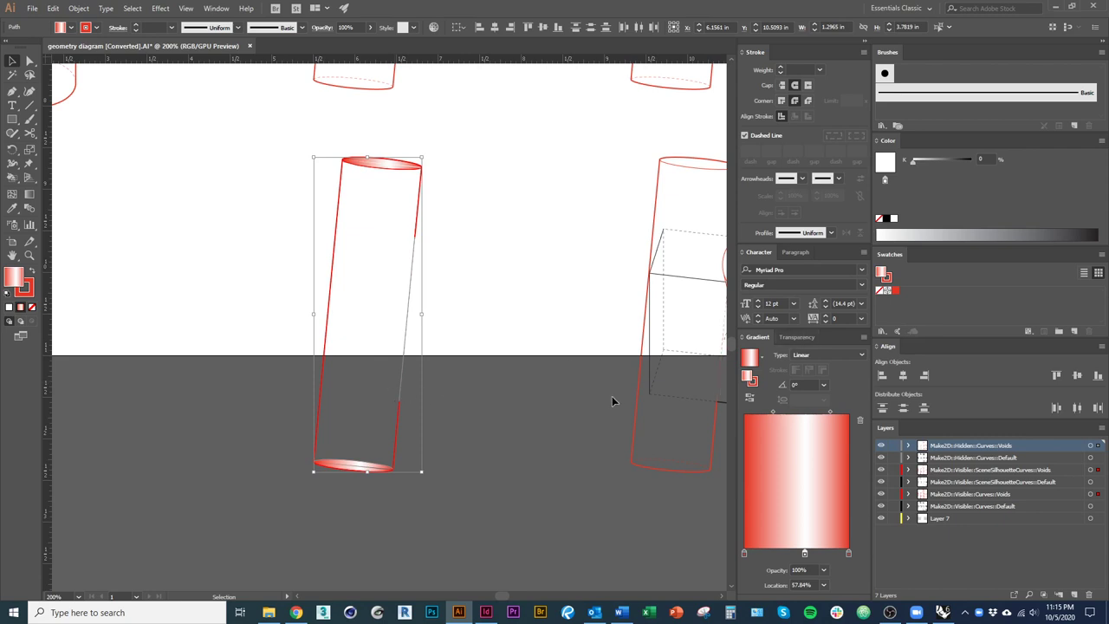
Convert the selected cylinder curves to Live Paint and fill the body and lower end with the red-white gradient.
key("shift+m")
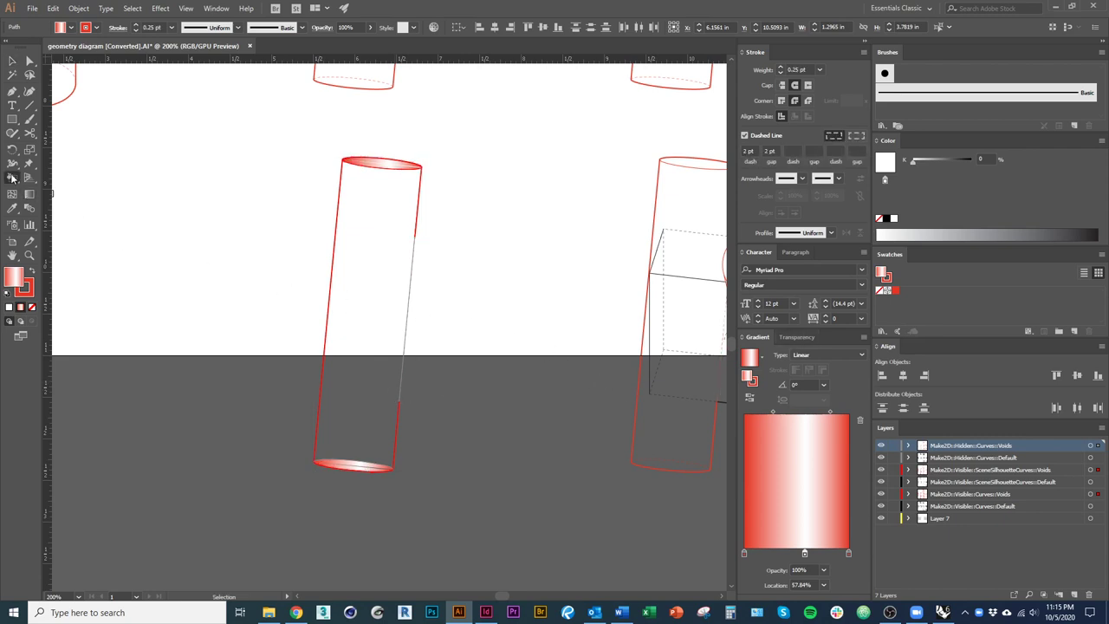
left_click(12, 177)
left_click(384, 255)
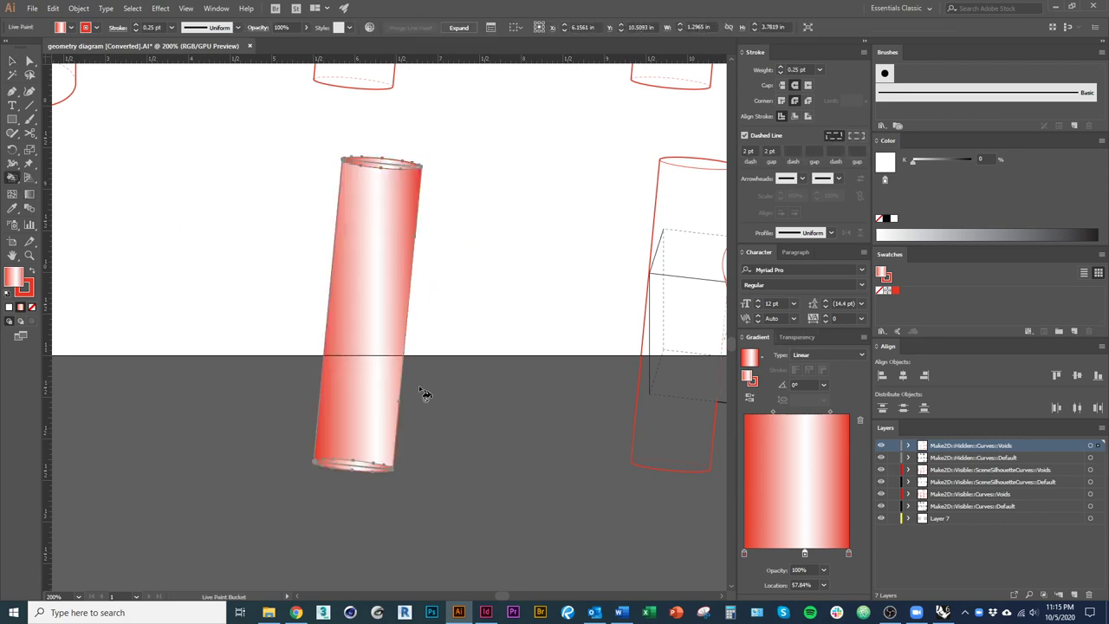
left_click(355, 466)
Try a negative gradient angle such as -45° and refill the cylinder body with it.
left_click(823, 385)
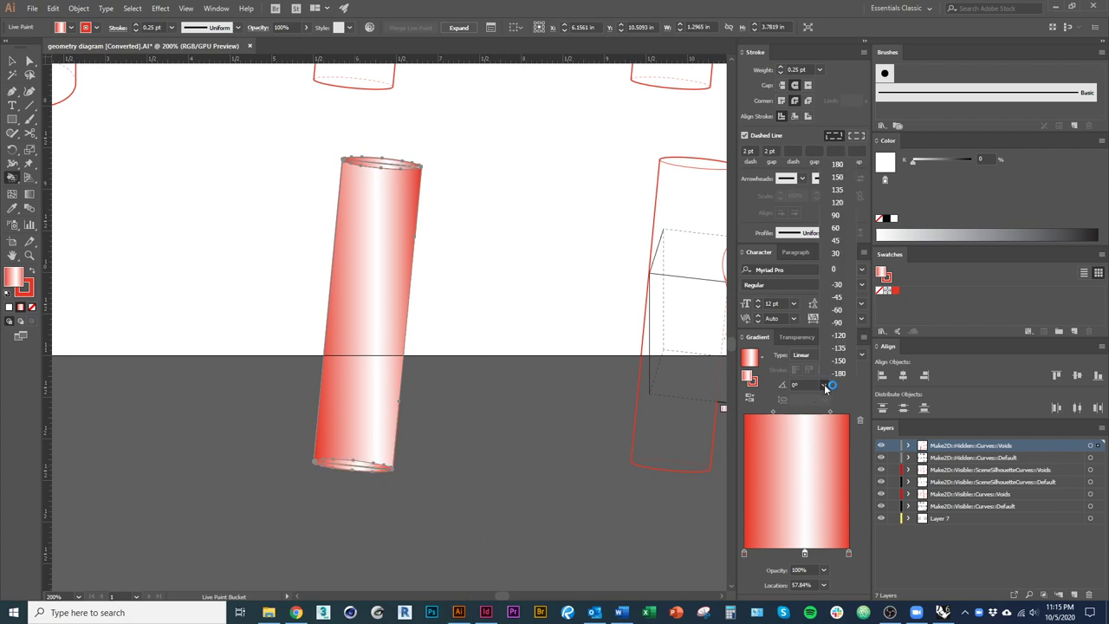
left_click(835, 296)
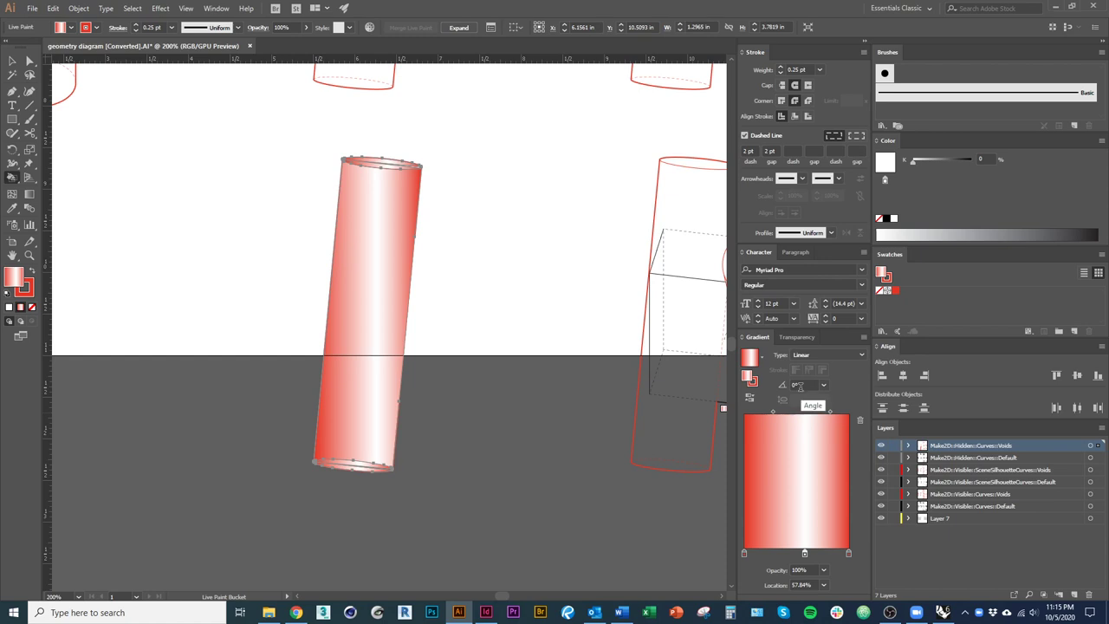
left_click(797, 385)
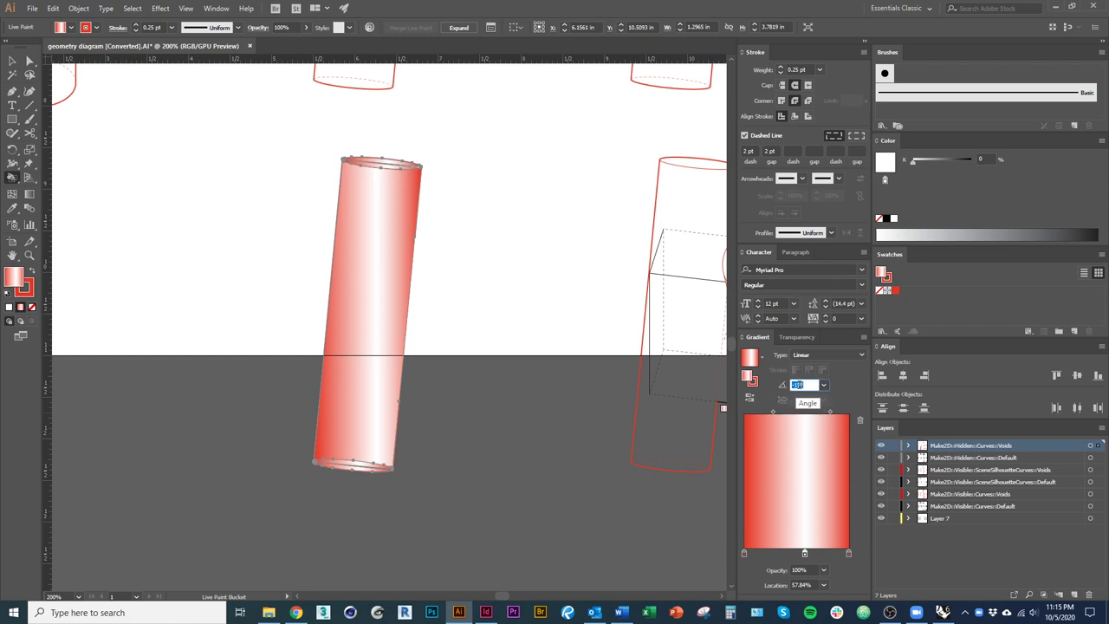
left_click(369, 379)
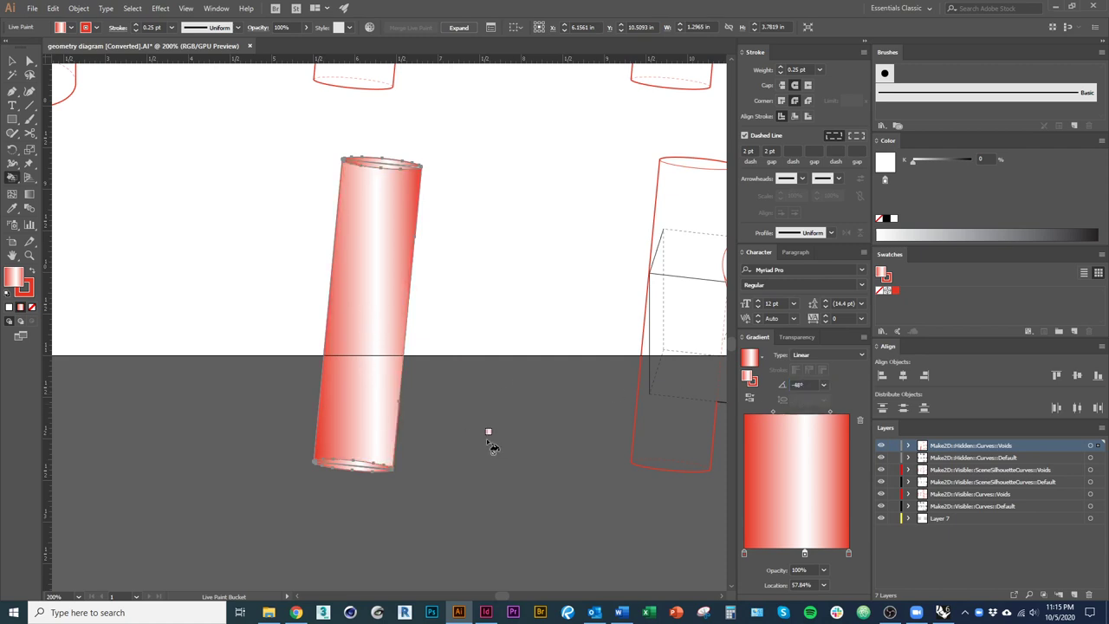
Undo the Live Paint fills and the gradient on the tilted cylinder, back to its unfilled outline.
key("v")
scroll(441, 468, "up", 2)
scroll(441, 469, "left", 1)
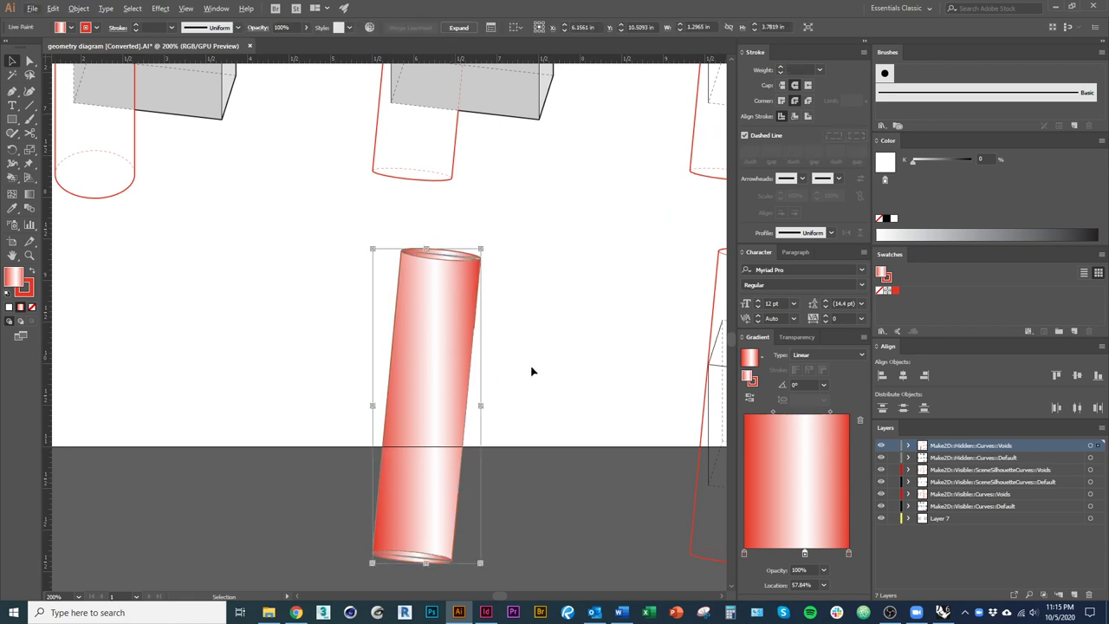
key("a")
key("ctrl+z")
key("ctrl+z")
key("ctrl+z")
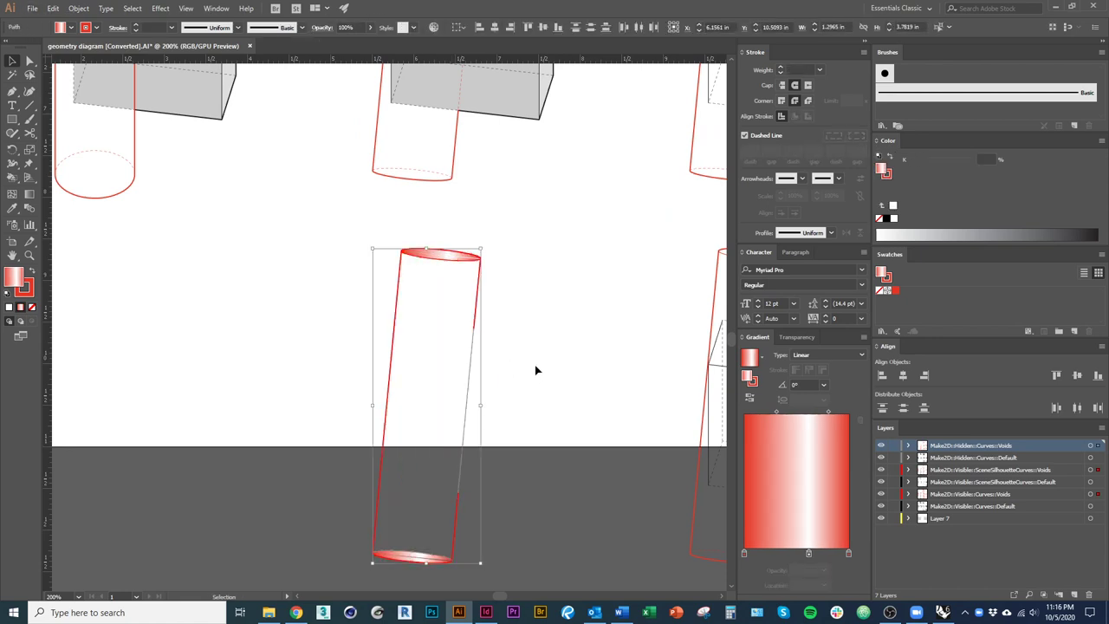
key("a")
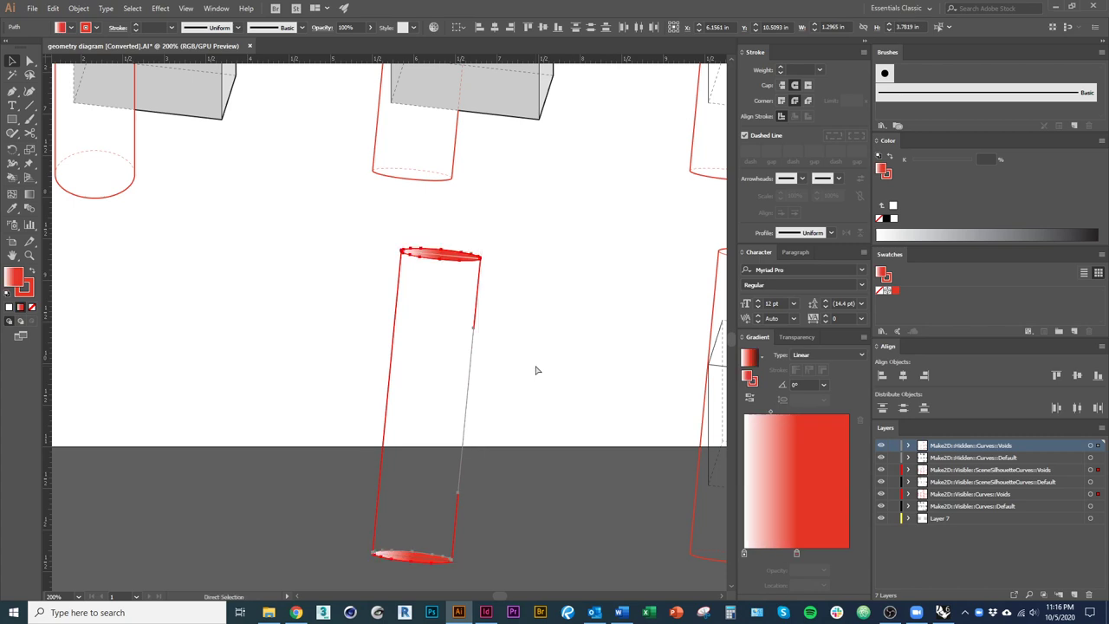
key("ctrl+z")
key("ctrl+z")
left_click(535, 370)
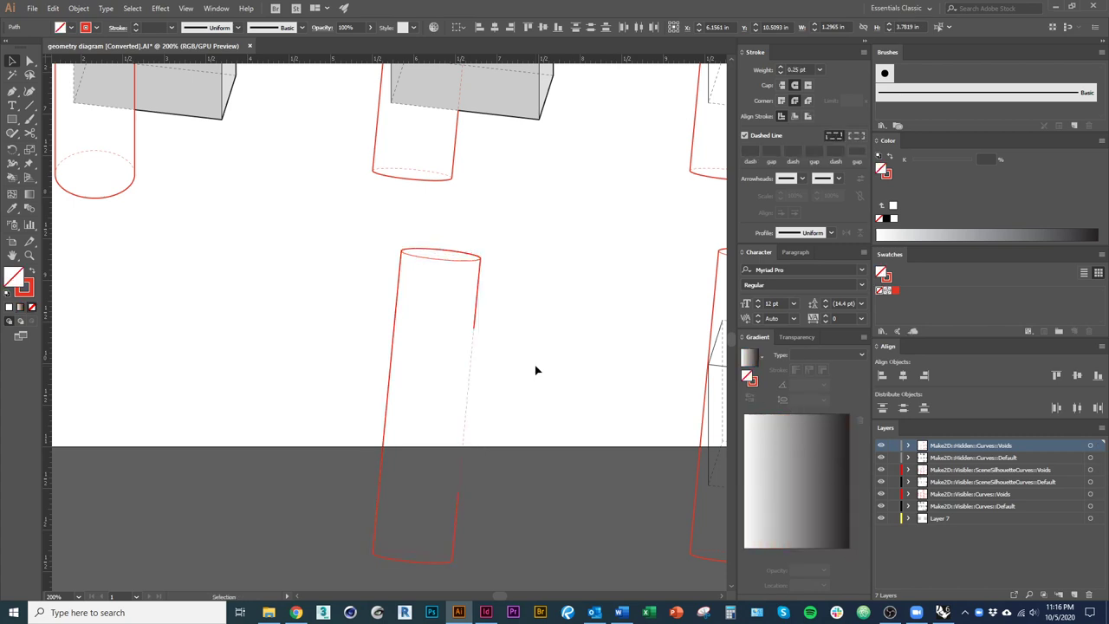
Check the dashed lower-end curve and the upper-end curve of the isolated tilted cylinder by selecting each one.
left_click_drag(479, 336, 487, 282)
left_click(427, 502)
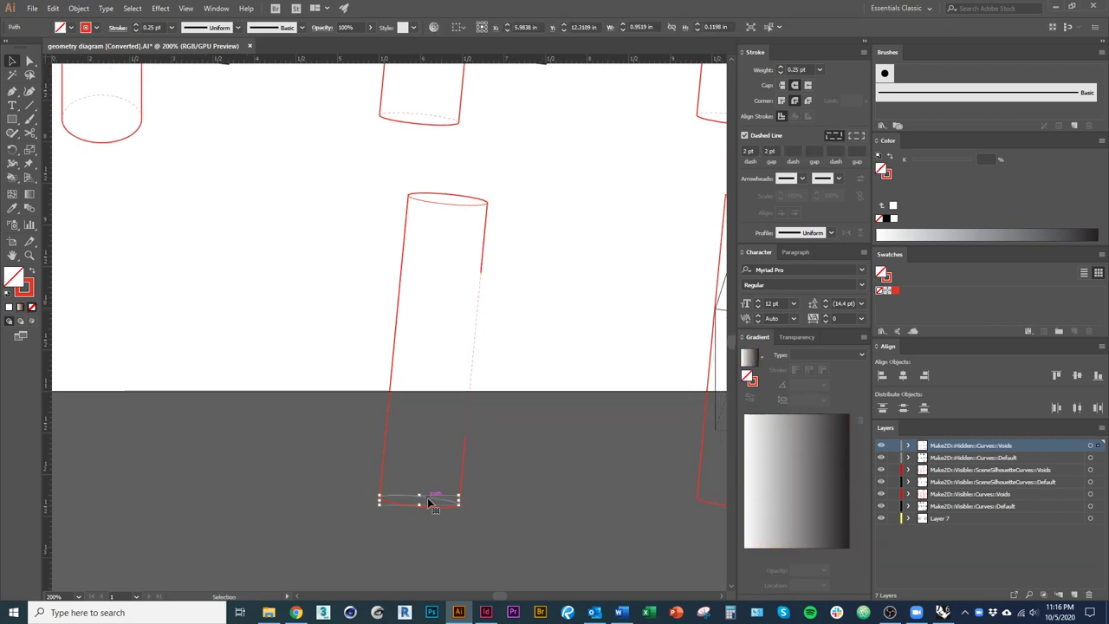
left_click(451, 260)
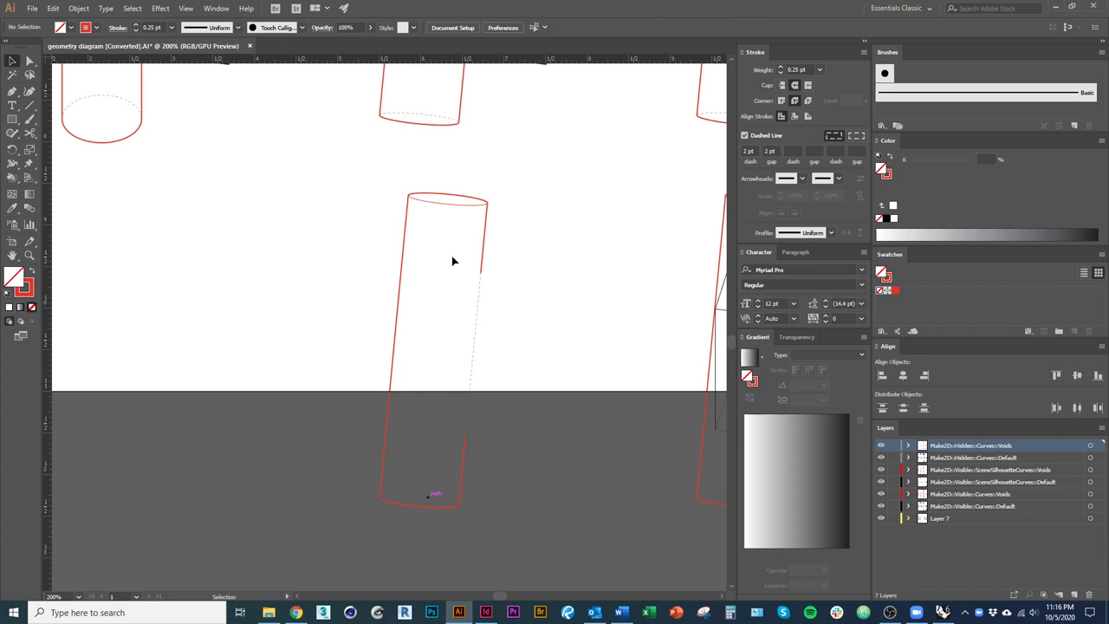
left_click(451, 205)
scroll(499, 194, "up", 1)
scroll(488, 198, "down", 1)
left_click_drag(538, 306, 520, 312)
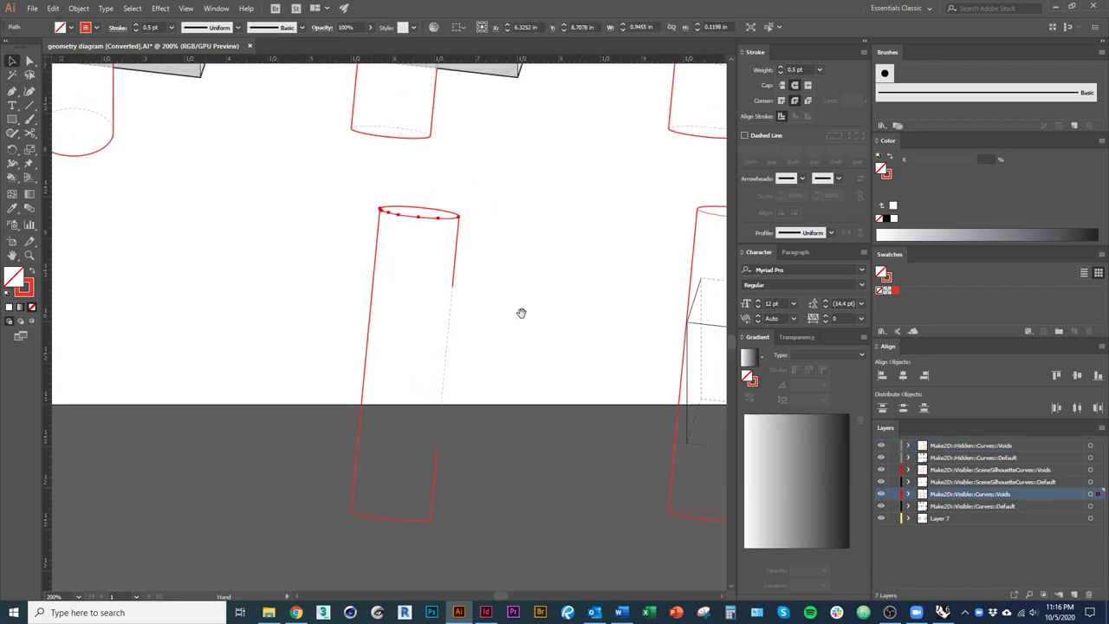
Apply a linear gradient to all the tilted cylinder's curves, with red (E53625) outer stops and a white stop at 28.65%.
left_click_drag(543, 570, 242, 200)
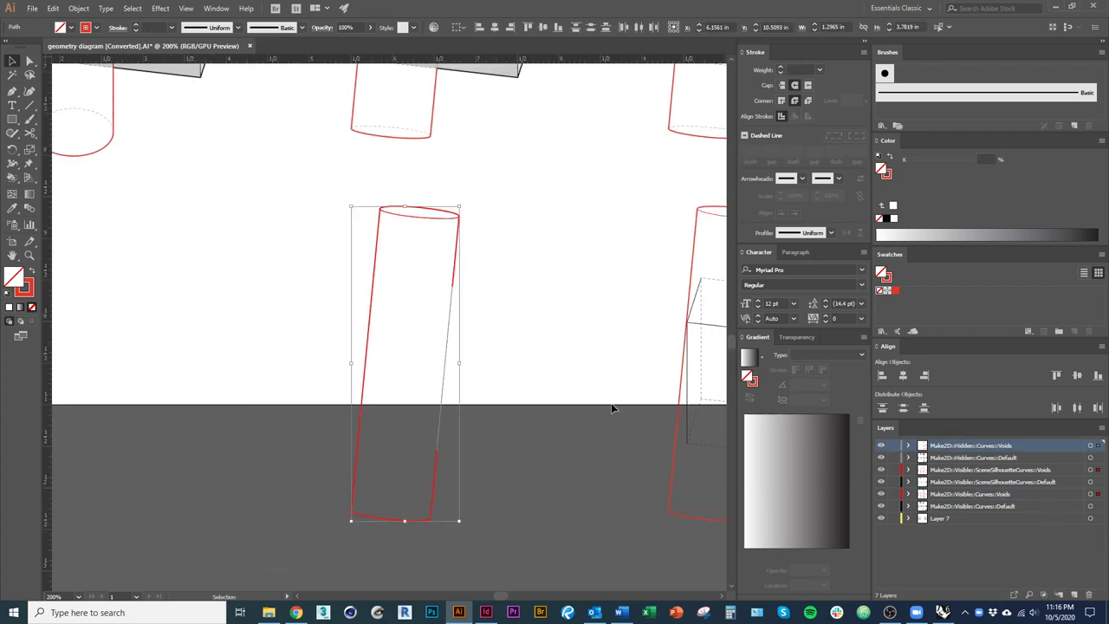
left_click_drag(517, 384, 538, 384)
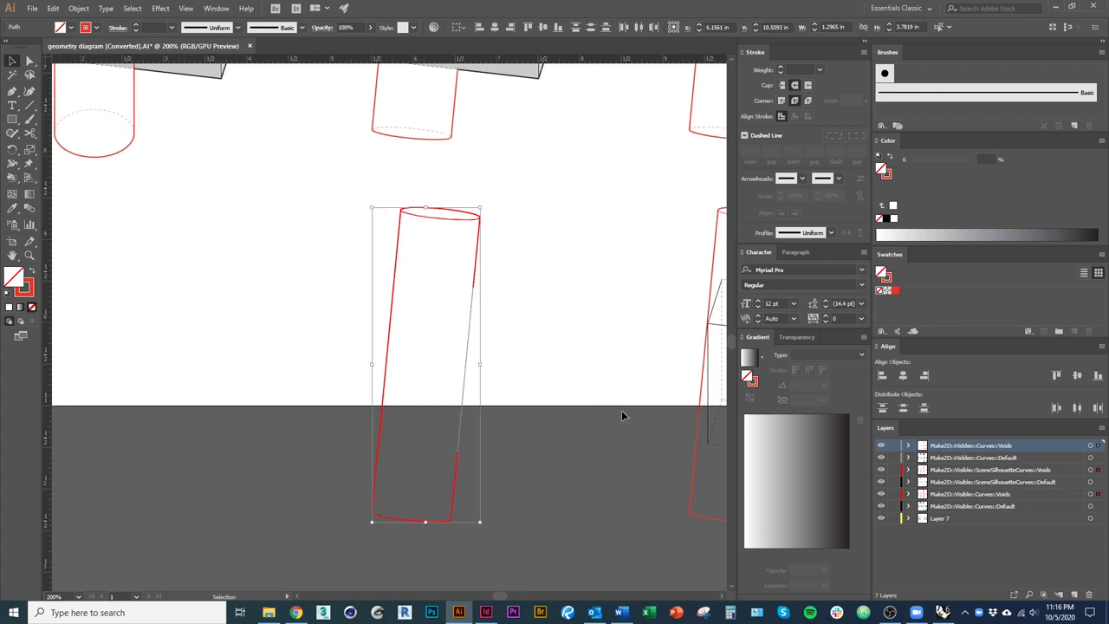
left_click(750, 364)
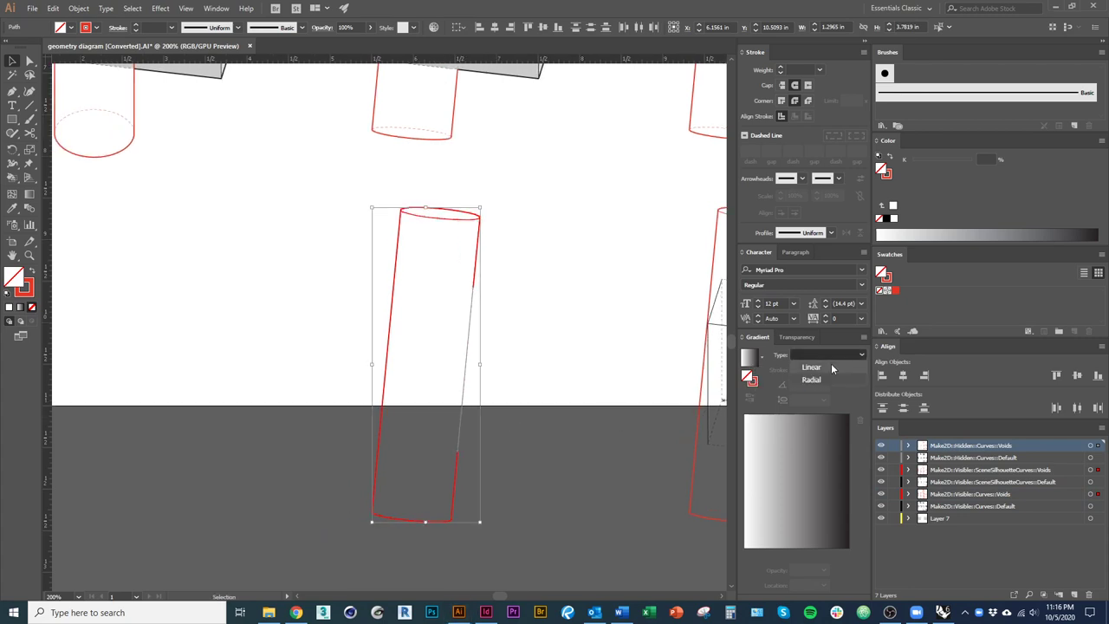
left_click_drag(895, 294, 847, 584)
left_click_drag(744, 553, 774, 552)
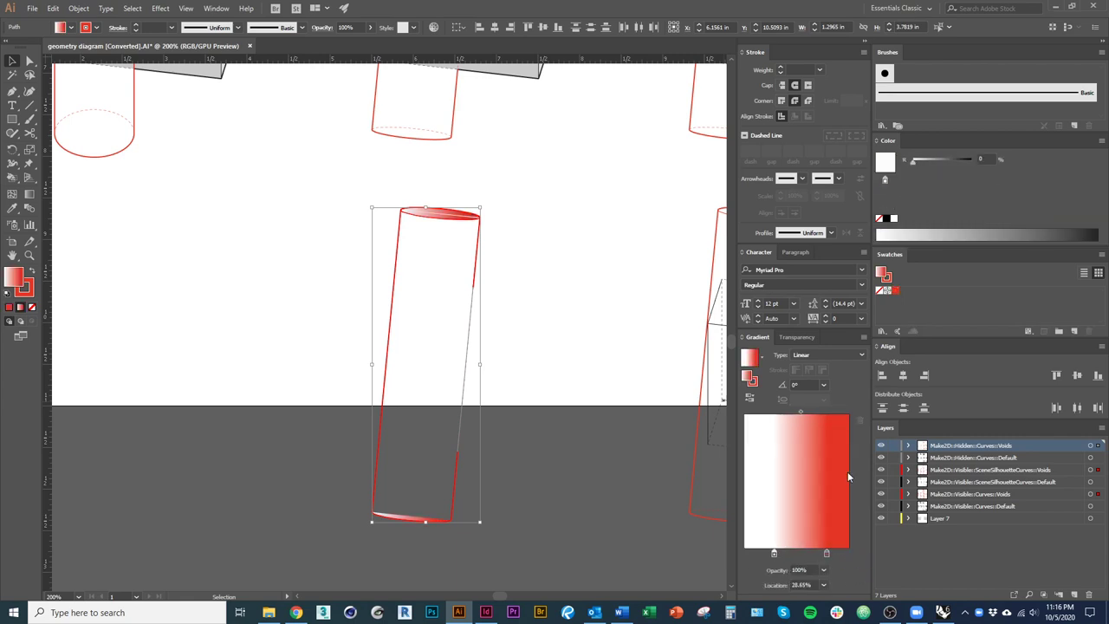
left_click_drag(893, 290, 731, 555)
Convert the selected cylinder curves to Live Paint and fill the body with the red-white gradient.
key("k")
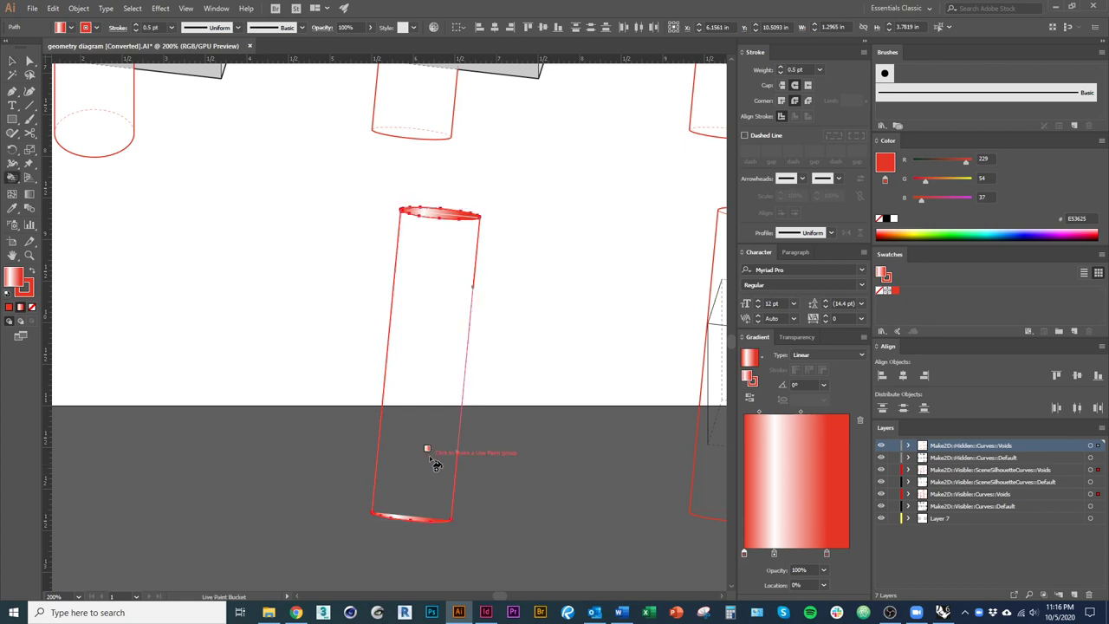
left_click(428, 455)
scroll(416, 532, "up", 5, "alt")
scroll(412, 526, "down", 5, "alt")
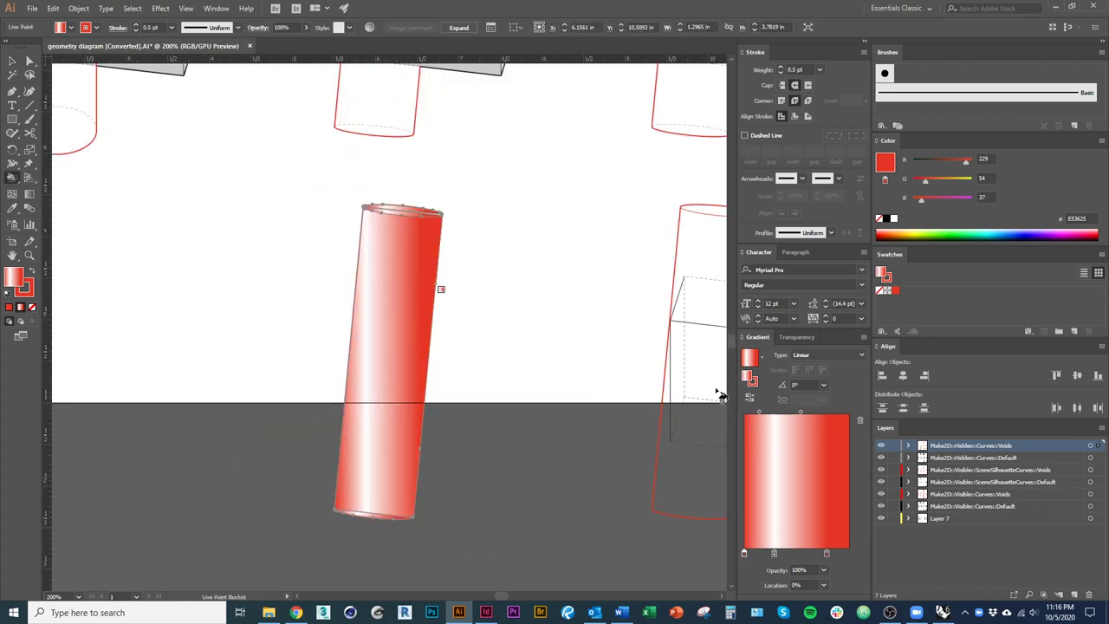
Fill both parts of the cylinder's upper elliptical end with the solid red swatch (E53625).
left_click(896, 291)
scroll(428, 205, "up", 4, "alt")
left_click(331, 241)
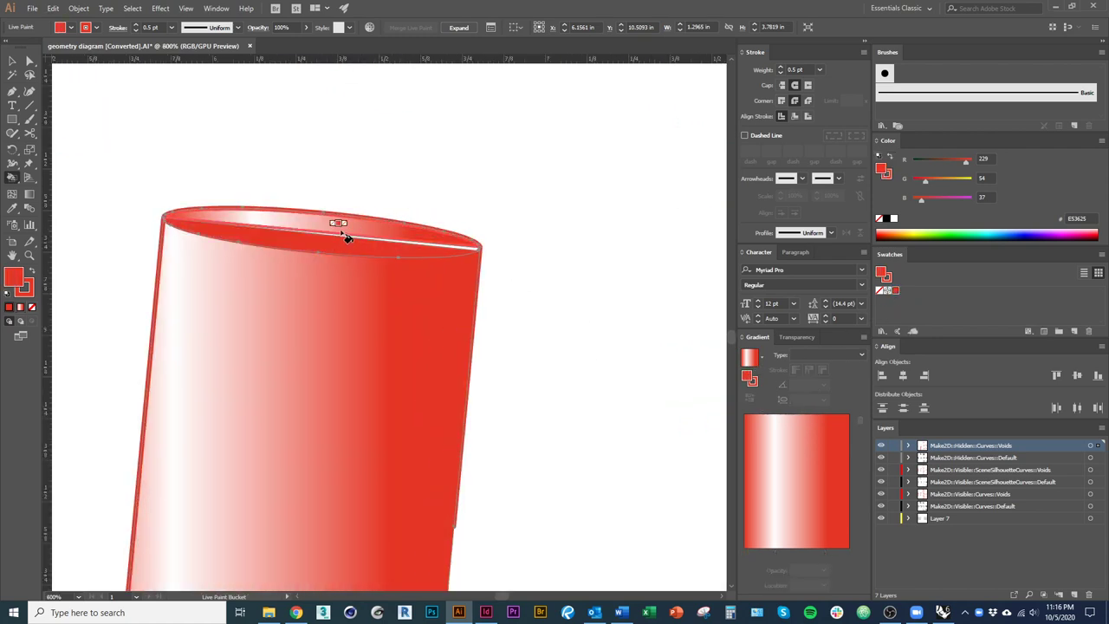
left_click(342, 230)
left_click(356, 235)
key("ctrl+minus")
key("ctrl+minus")
key("ctrl+minus")
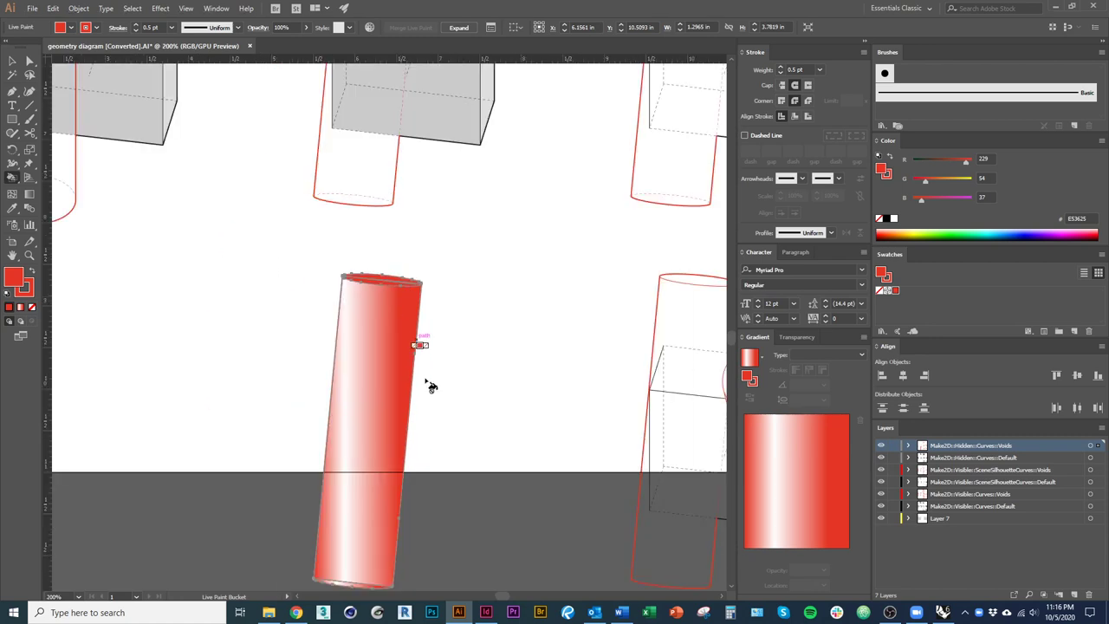
Select the filled Live Paint cylinder and open it in isolation mode.
key("v")
left_click(500, 495)
left_click(413, 376)
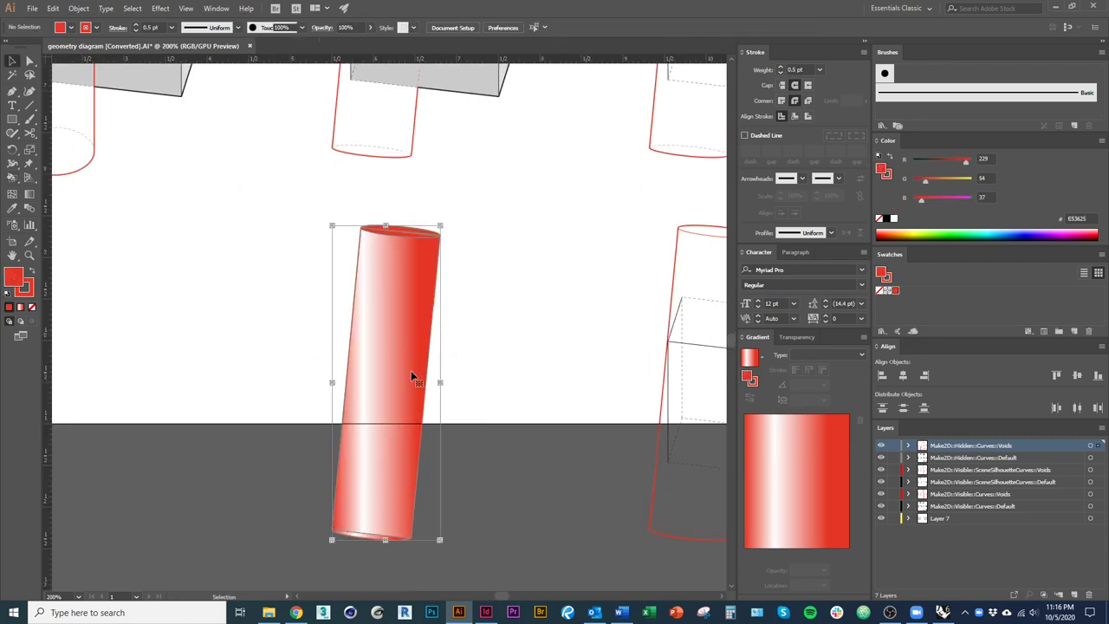
left_click_drag(476, 340, 507, 378)
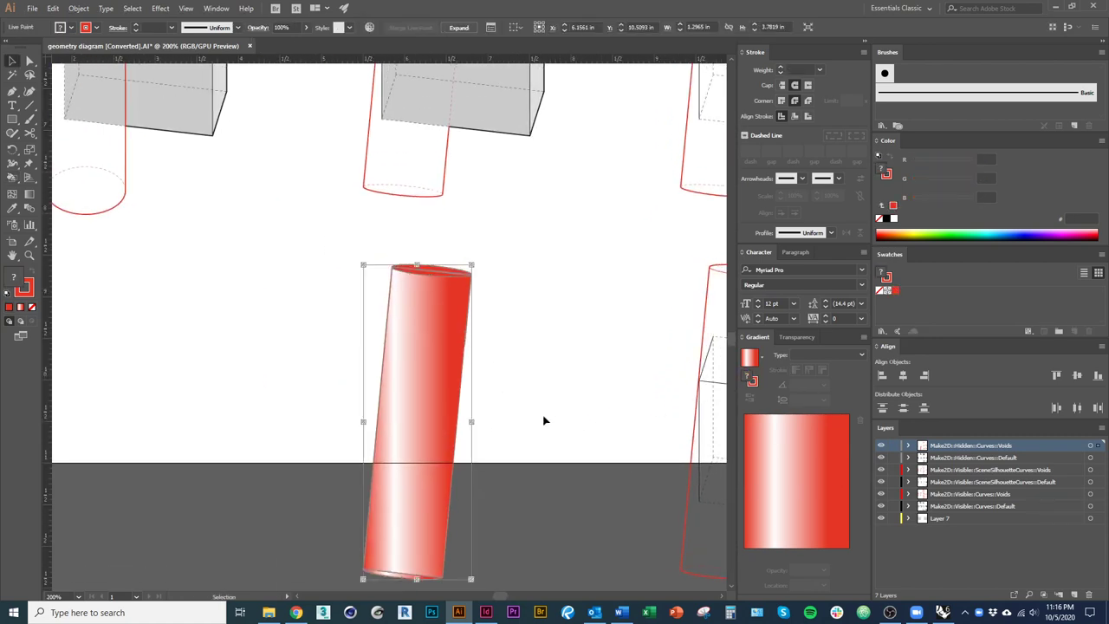
double_click(436, 379)
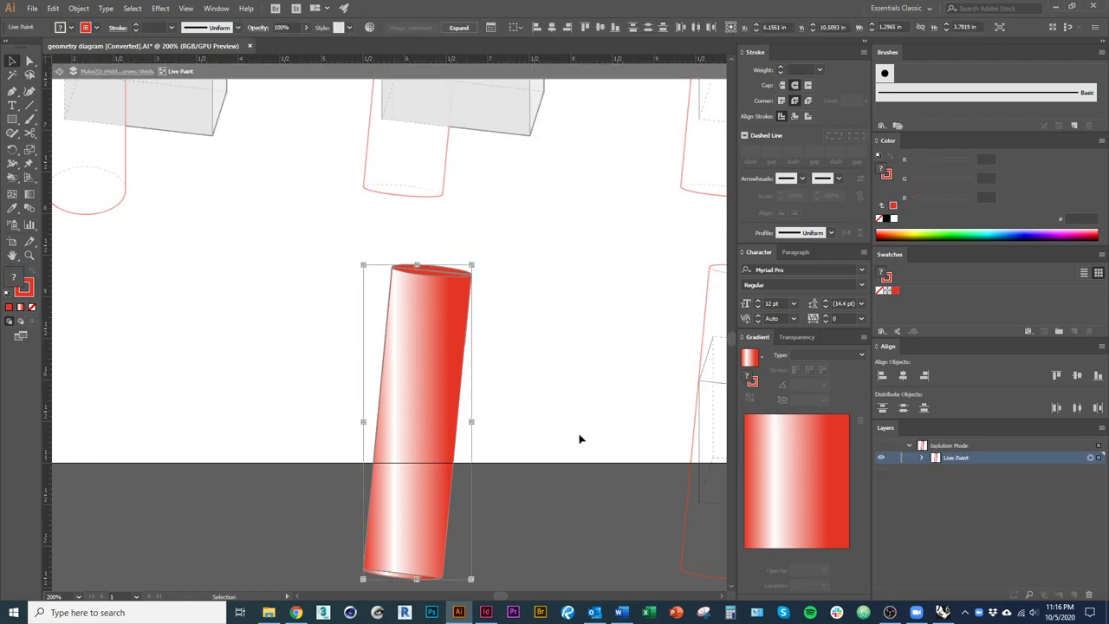
Try a 0° angle for the Live Paint Bucket's red-white gradient, leave isolation mode and deselect the cylinder.
key("k")
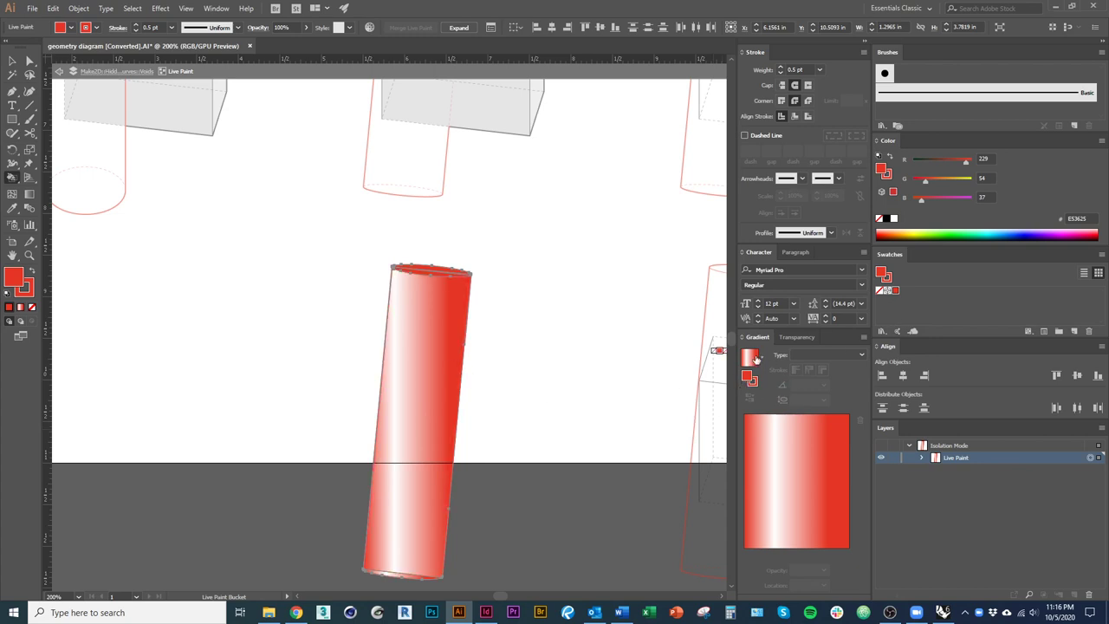
left_click(750, 357)
left_click(802, 384)
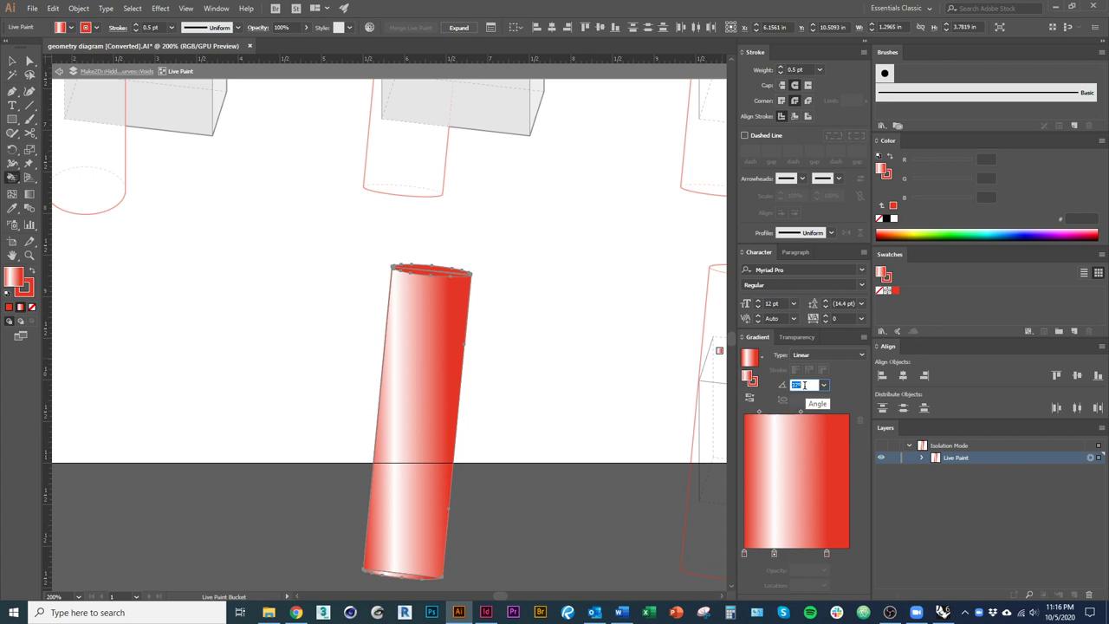
type("0")
key("Return")
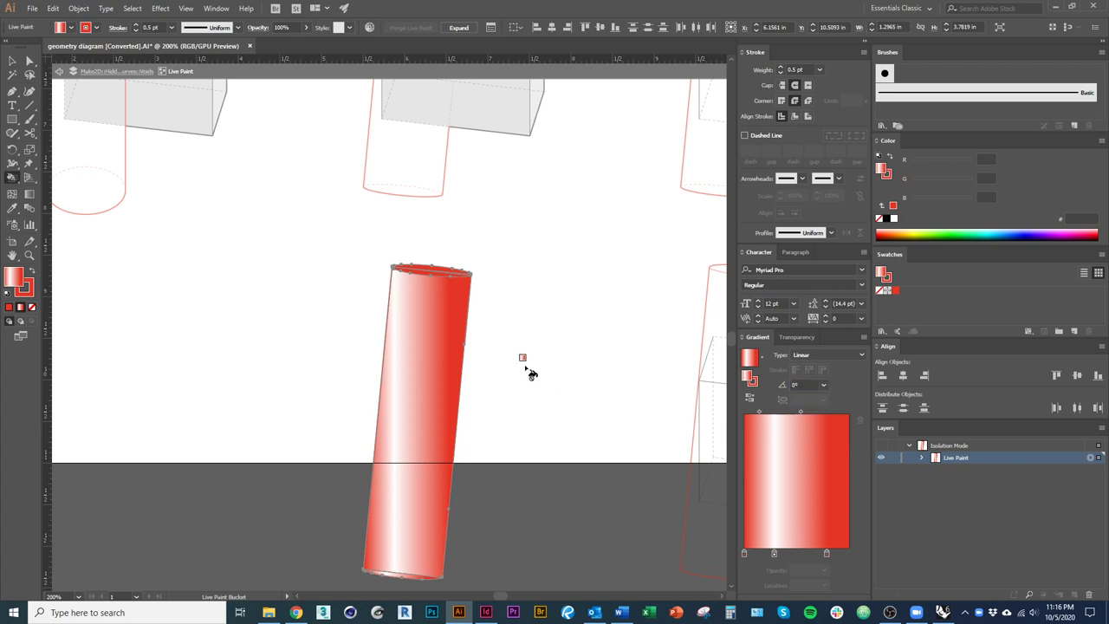
key("Escape")
left_click(12, 61)
left_click(324, 364)
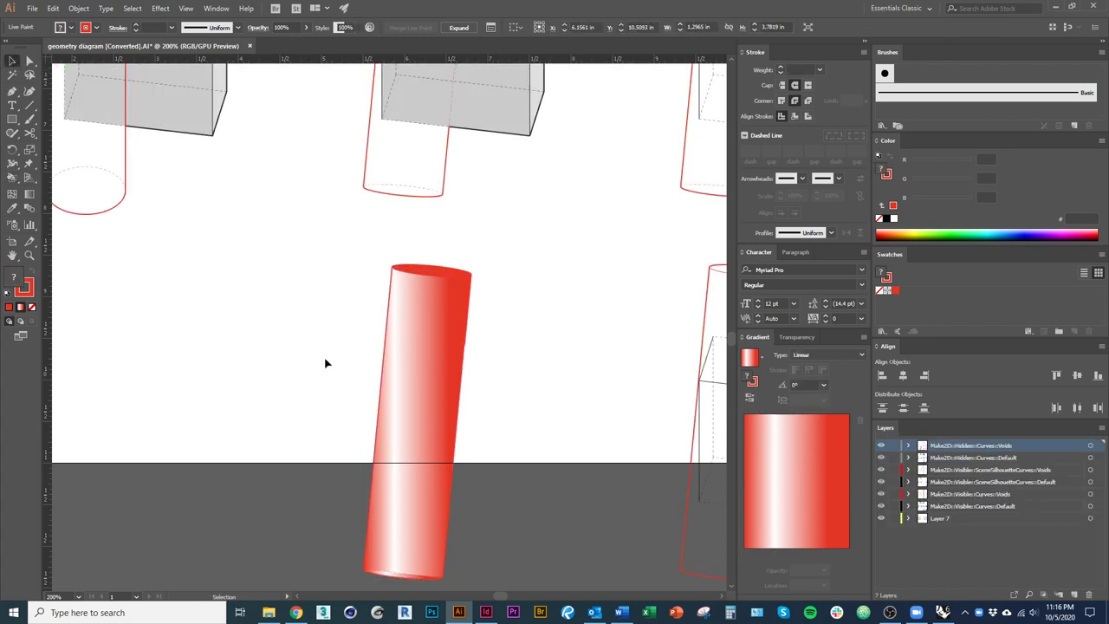
Try gradient angles such as -4° on the whole Live Paint cylinder and undo the changes.
left_click(389, 401)
left_click(389, 402)
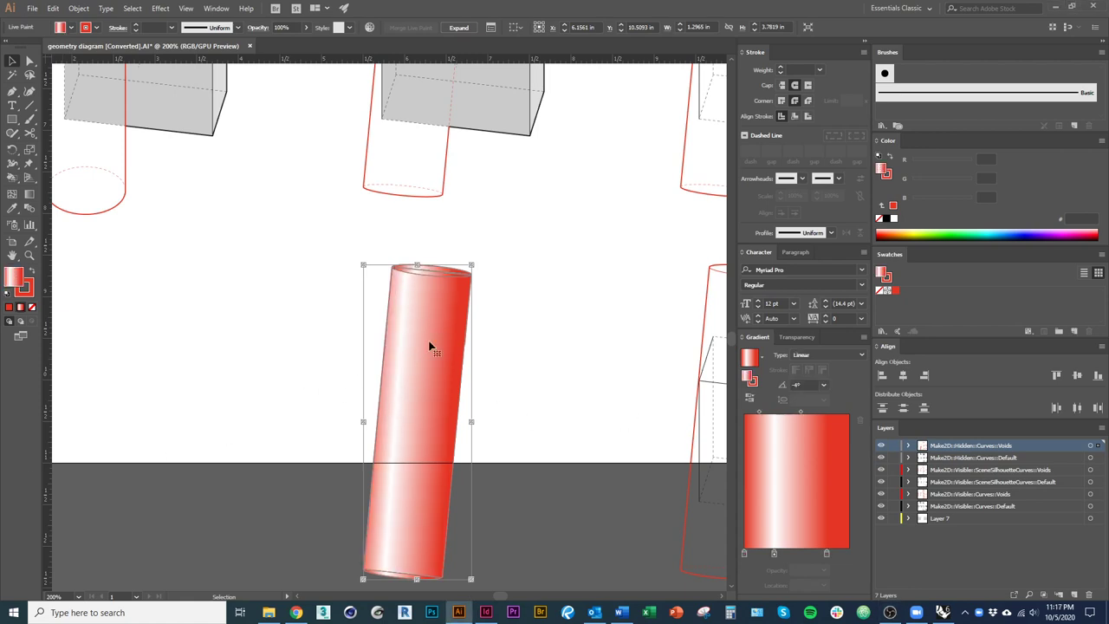
key("a")
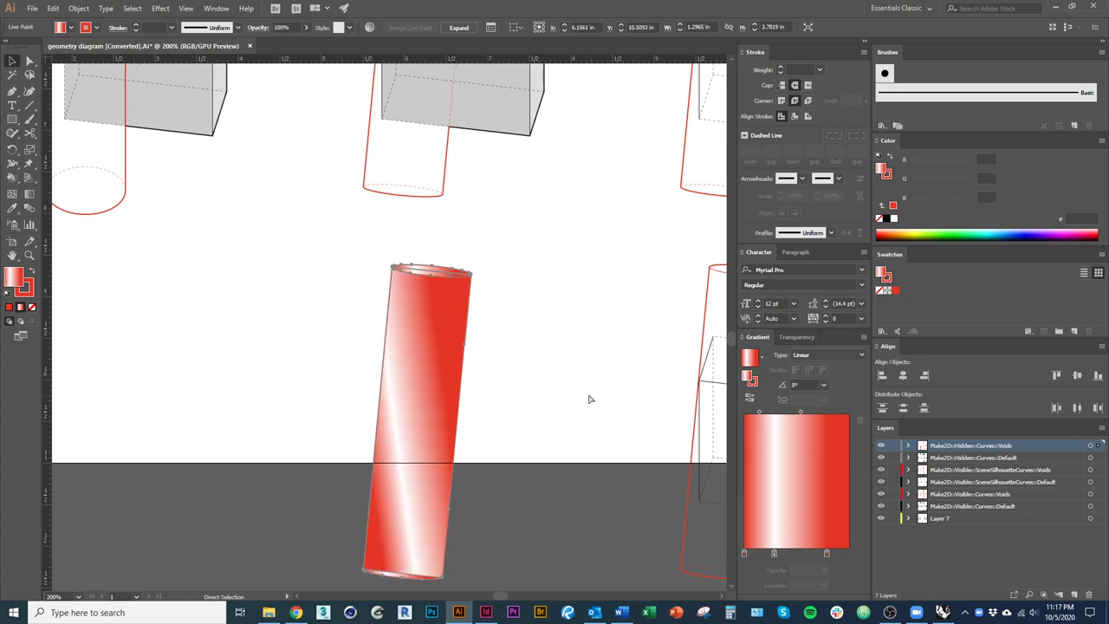
key("ctrl+z")
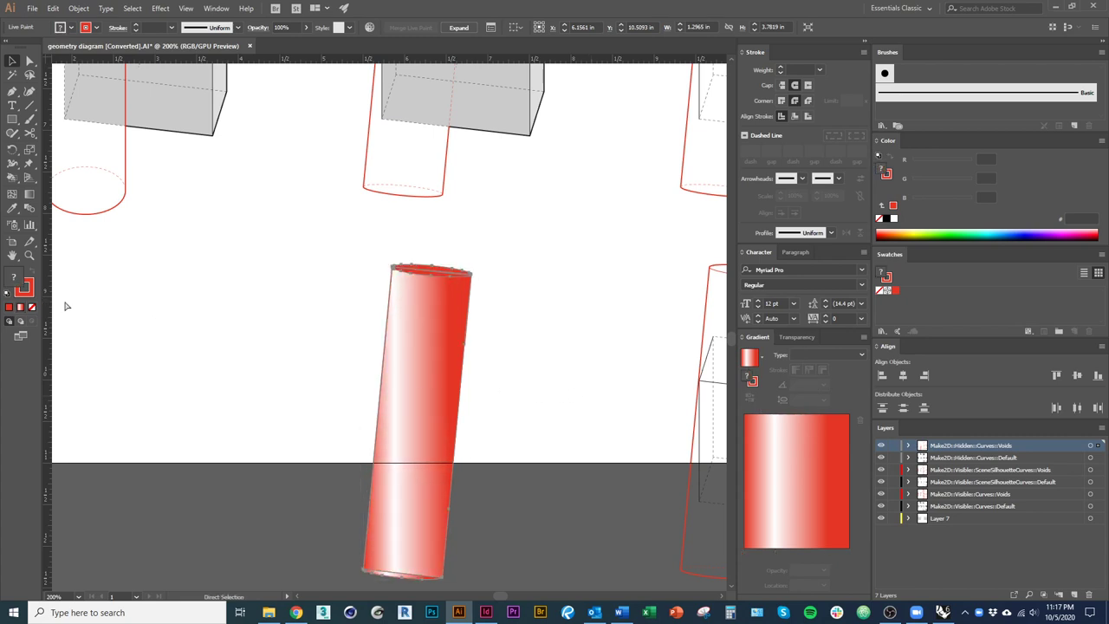
Apply the red-white linear gradient to the whole Live Paint cylinder and set its angle to -5°.
key("v")
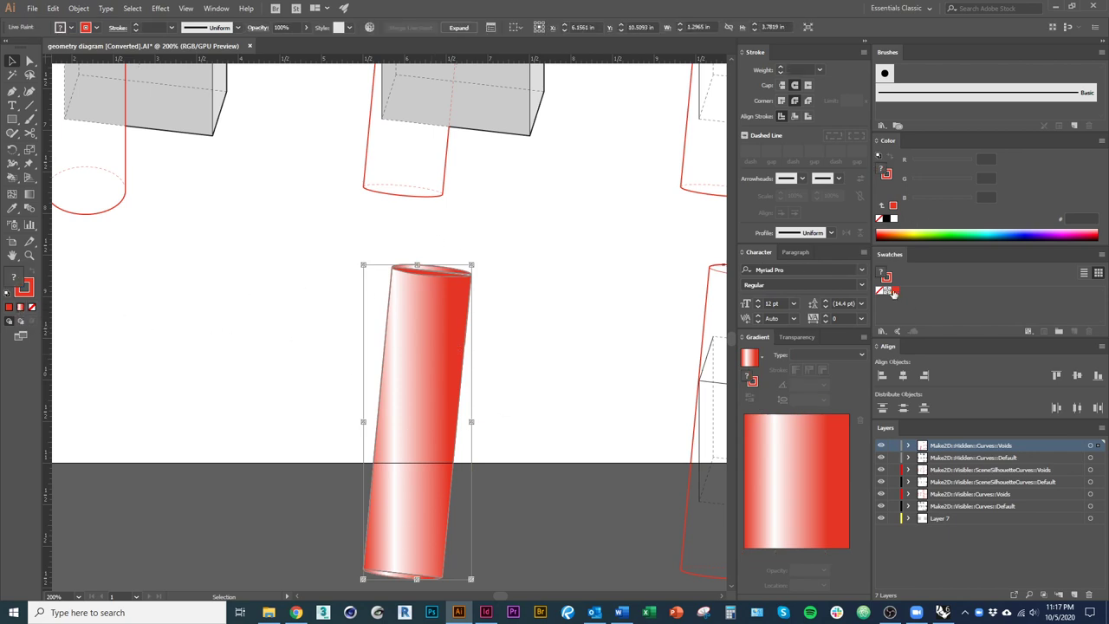
left_click(20, 310)
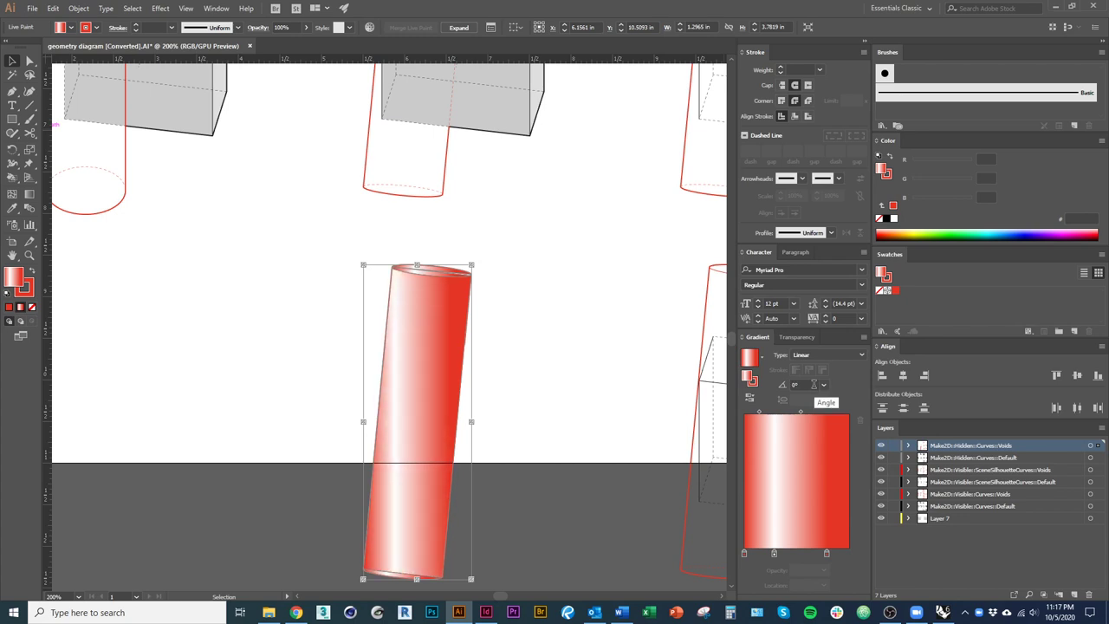
scroll(813, 384, "down", 5)
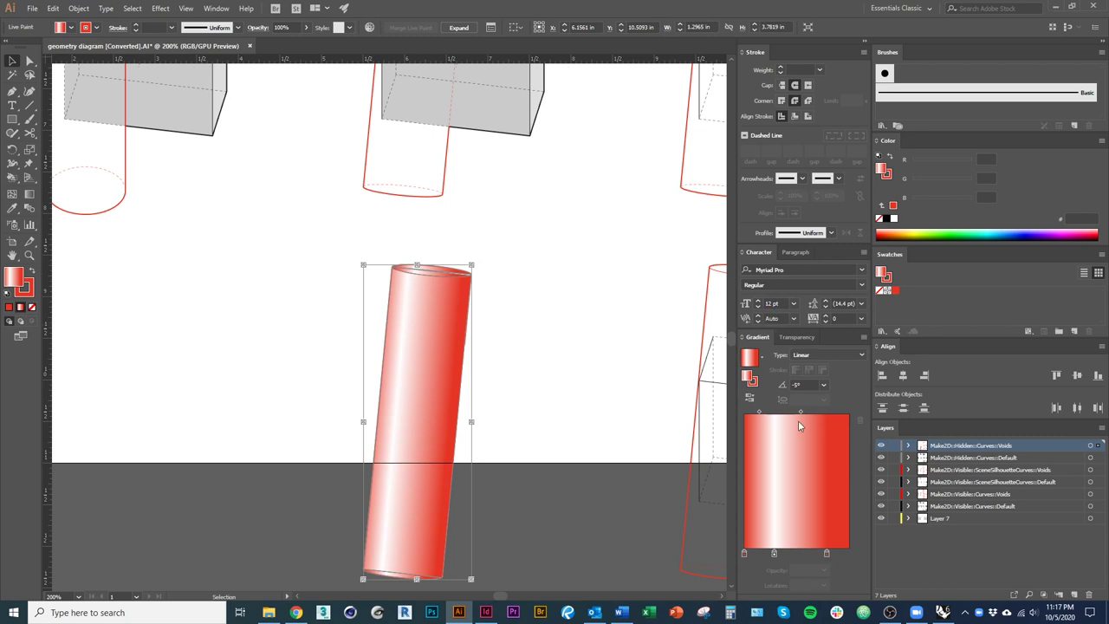
Move the gradient's white stop to 23.78% and the midpoint between it and the first red stop to 36.36%.
mouse_move(800, 413)
left_mouse_down()
mouse_move(822, 413)
mouse_move(798, 413)
left_mouse_up()
left_click_drag(775, 555, 768, 554)
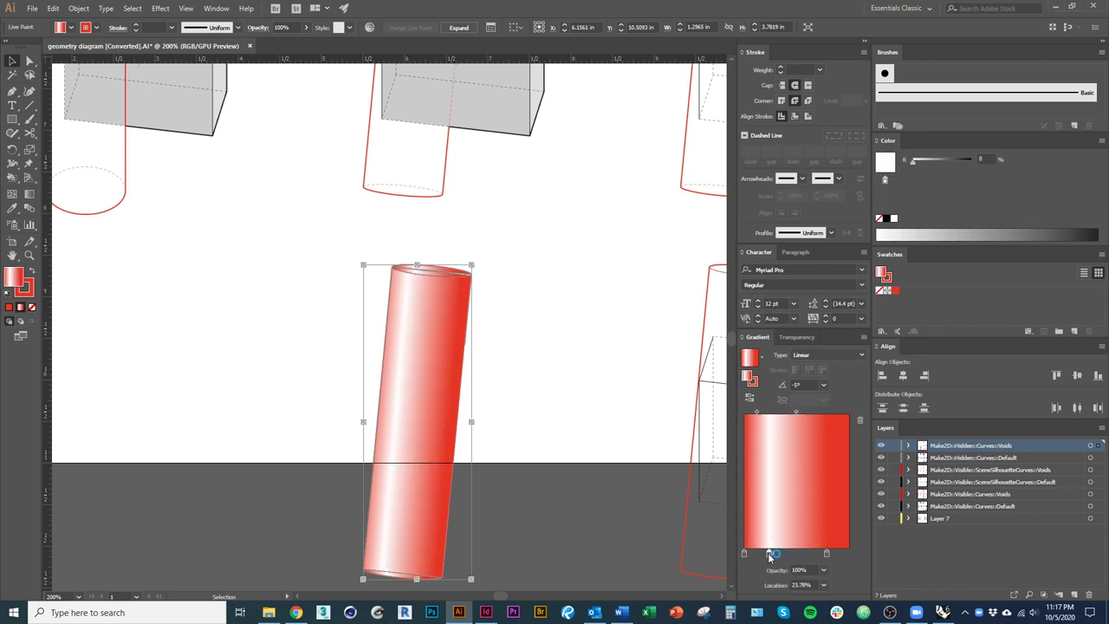
left_click_drag(757, 414, 755, 416)
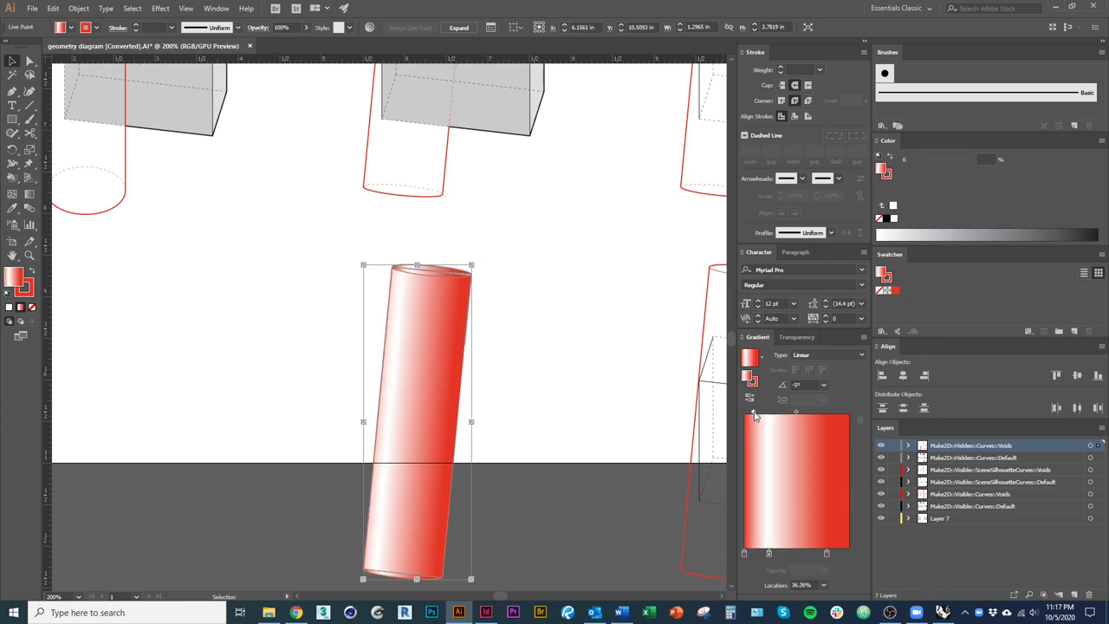
left_click(638, 424)
Repaint both parts of the cylinder's upper elliptical end solid red (E53625) with the Live Paint Bucket.
left_click_drag(527, 453, 574, 462)
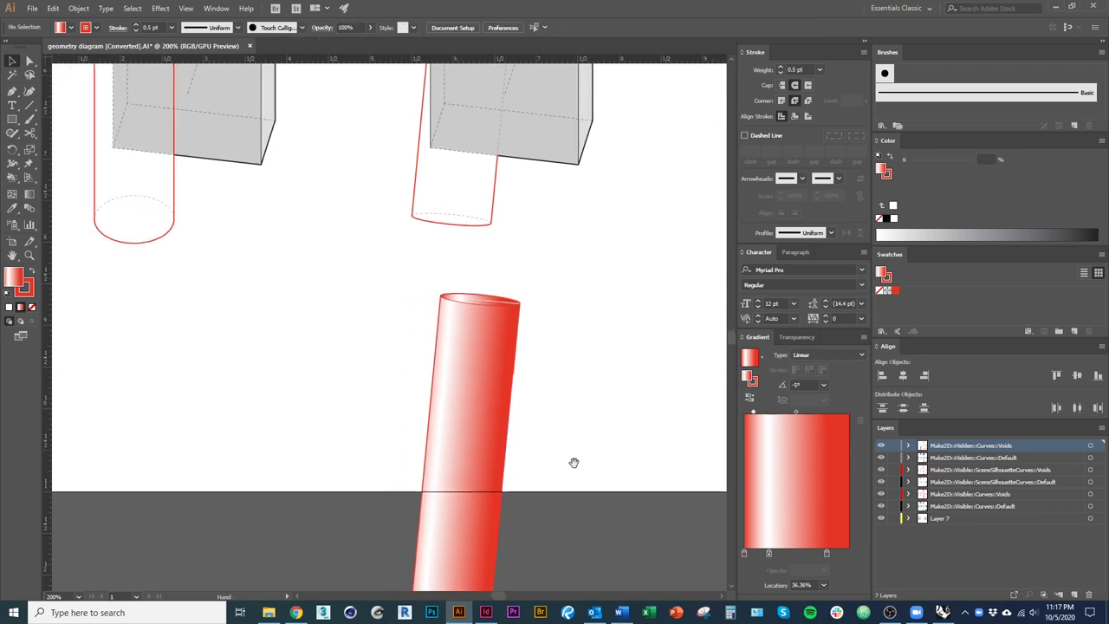
scroll(515, 309, "up", 4)
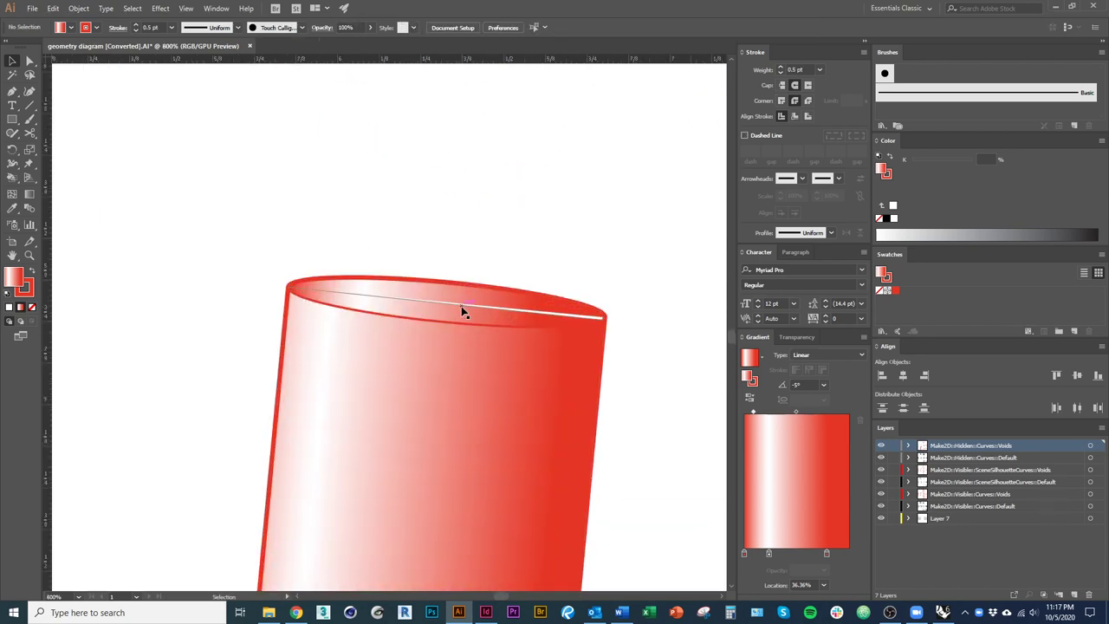
key("k")
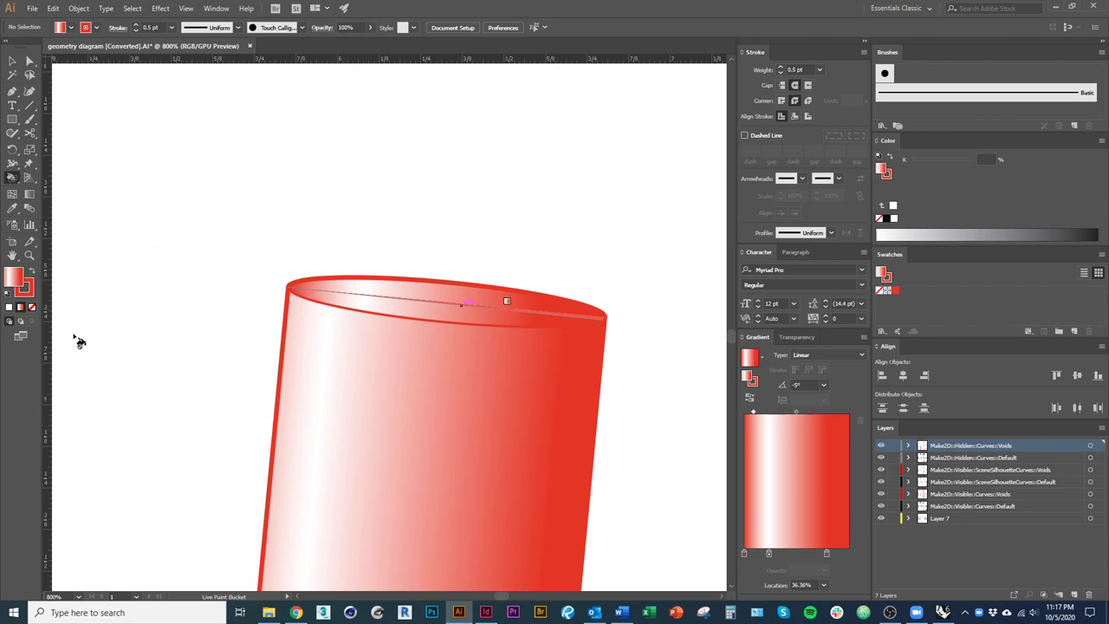
left_click(895, 291)
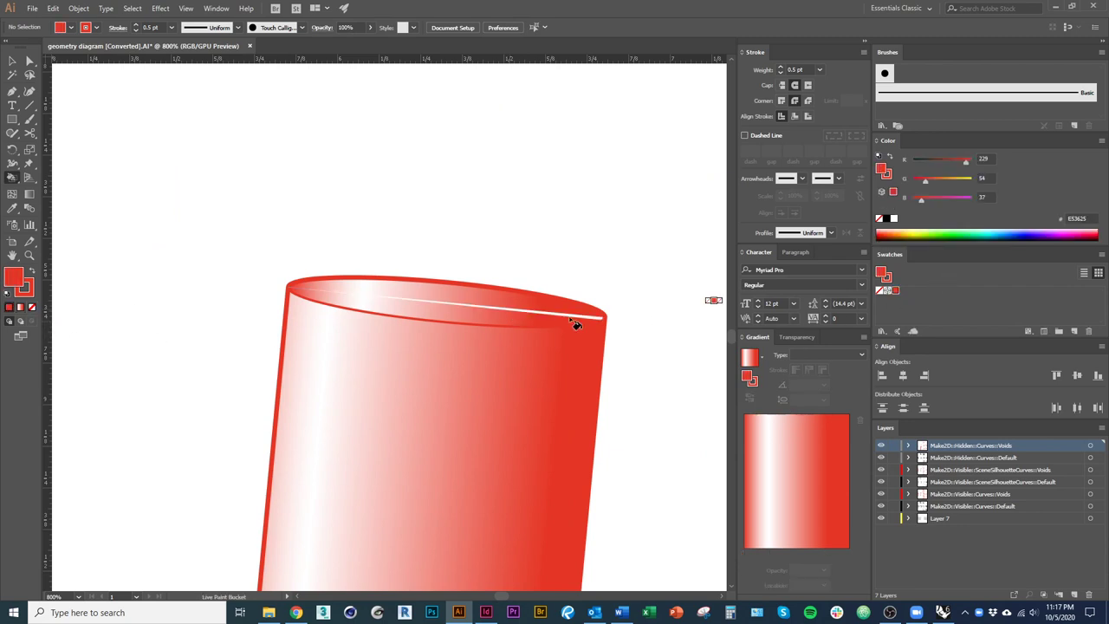
left_click(456, 309)
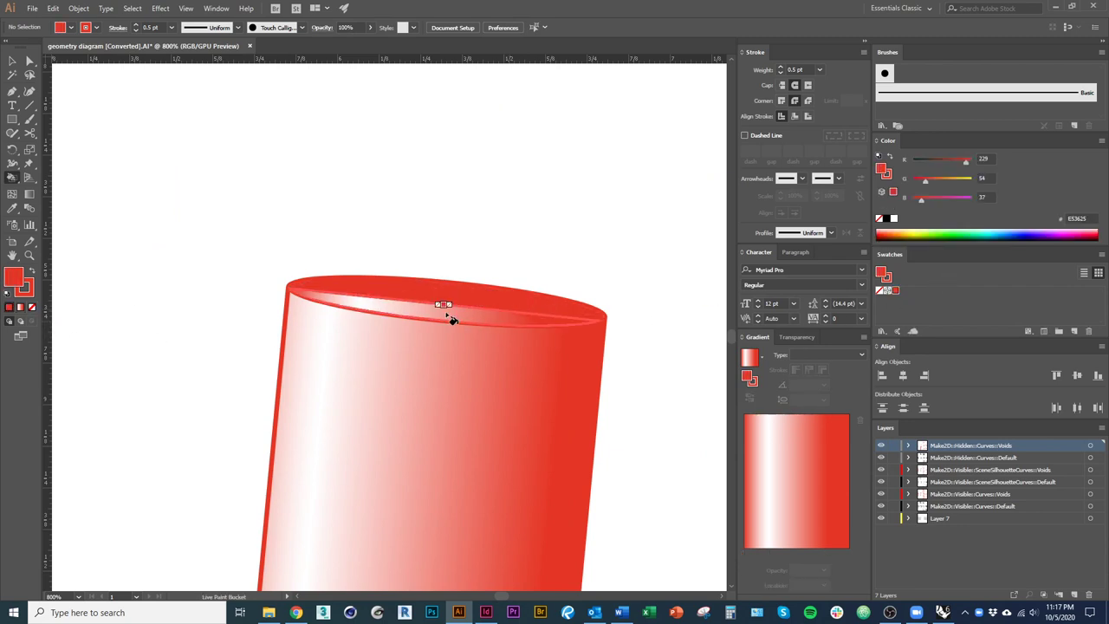
Examine the cylinder's lower end and how the shaded cylinder reads beside the other diagrams on the artboard.
key("ctrl+minus")
key("ctrl+minus")
key("ctrl+minus")
key("ctrl+minus")
scroll(434, 381, "down", 3)
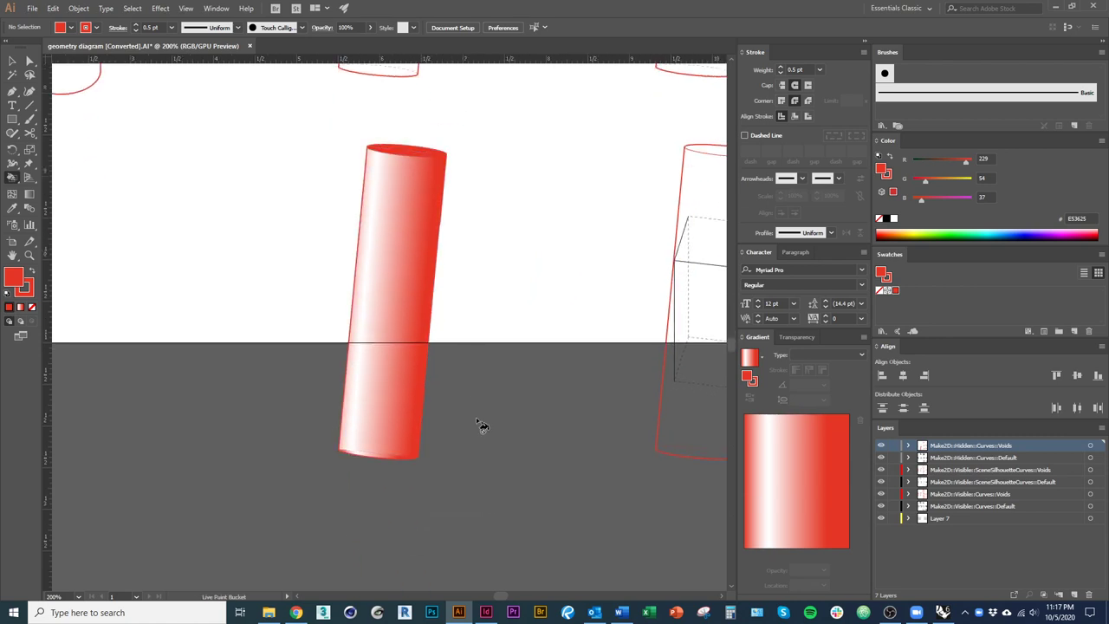
scroll(381, 479, "up", 2)
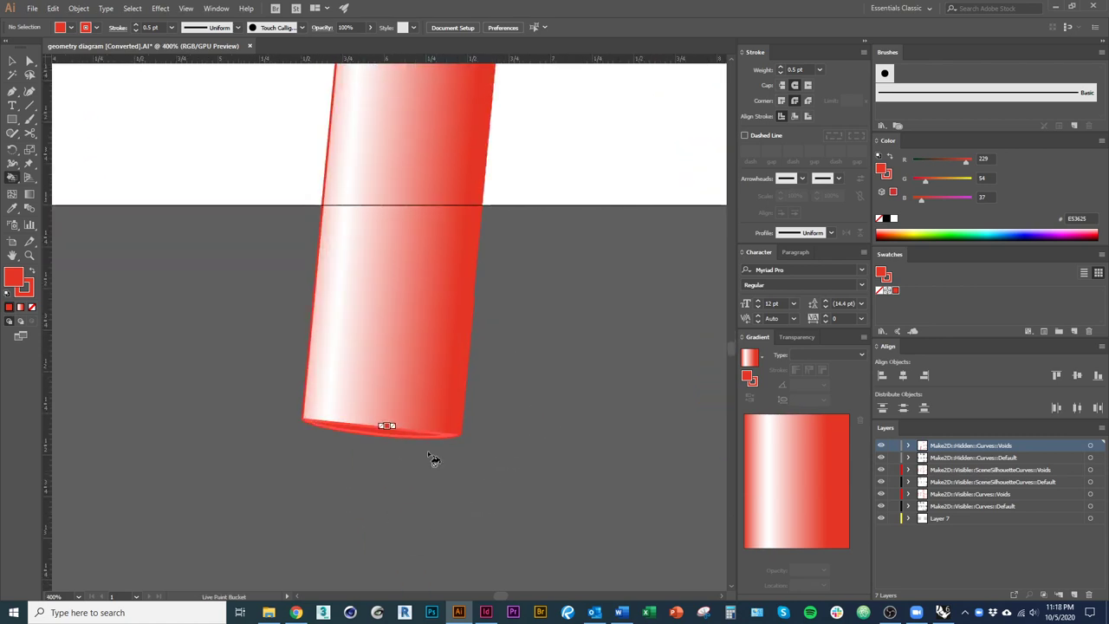
scroll(331, 488, "down", 5)
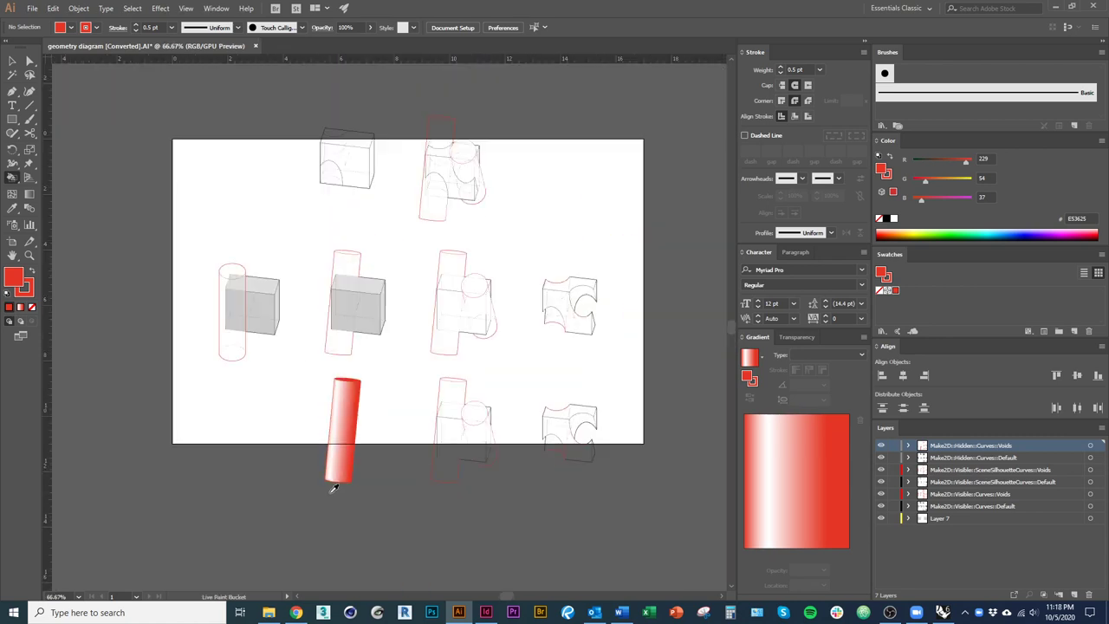
key("v")
scroll(329, 491, "up", 2)
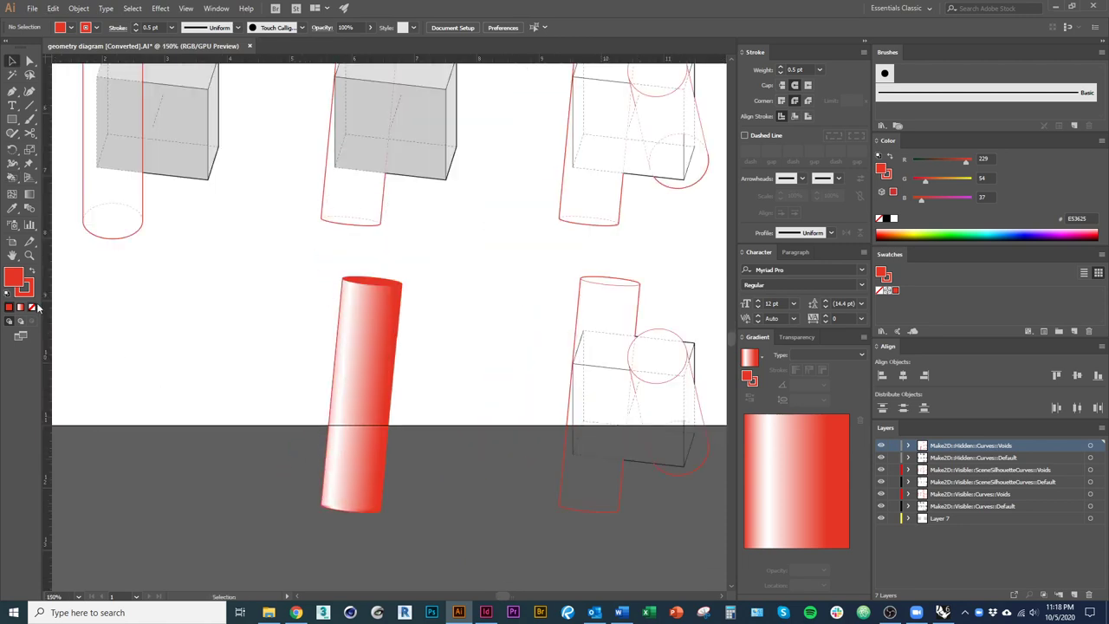
Remove the stroke from the gradient-filled Live Paint cylinder.
left_click(33, 295)
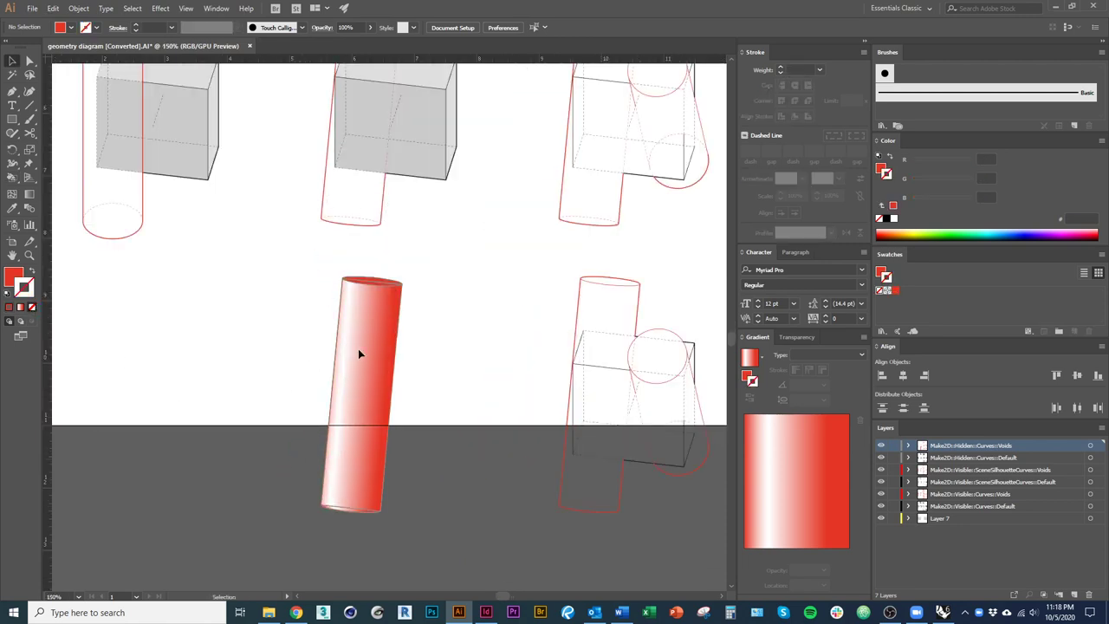
left_click(358, 348)
left_click(31, 306)
left_click(239, 458)
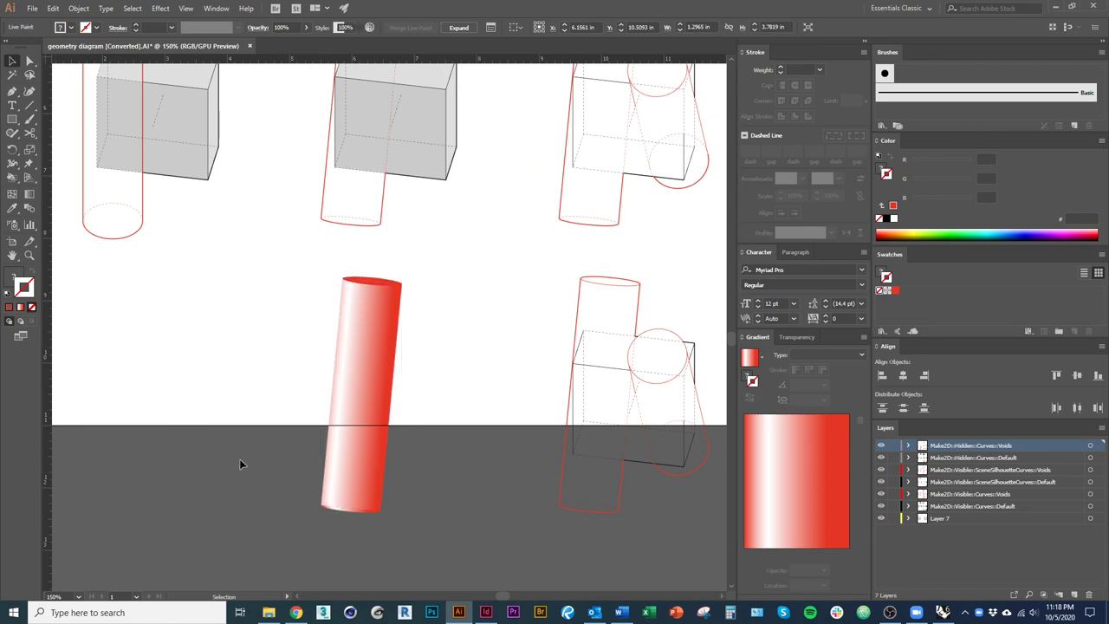
Set the gradient cylinder's opacity to 36% and move it to Layer 7.
key("space")
left_click_drag(243, 380, 307, 453)
left_click(436, 467)
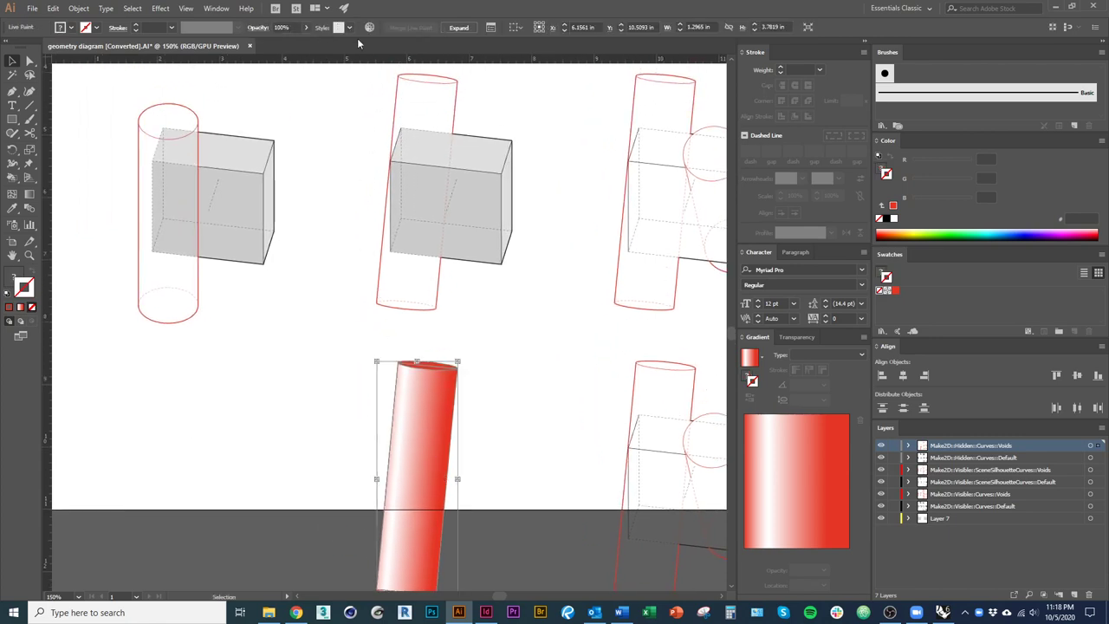
left_click(307, 28)
left_click_drag(306, 45, 277, 45)
left_click(310, 374)
left_click_drag(395, 464, 741, 512)
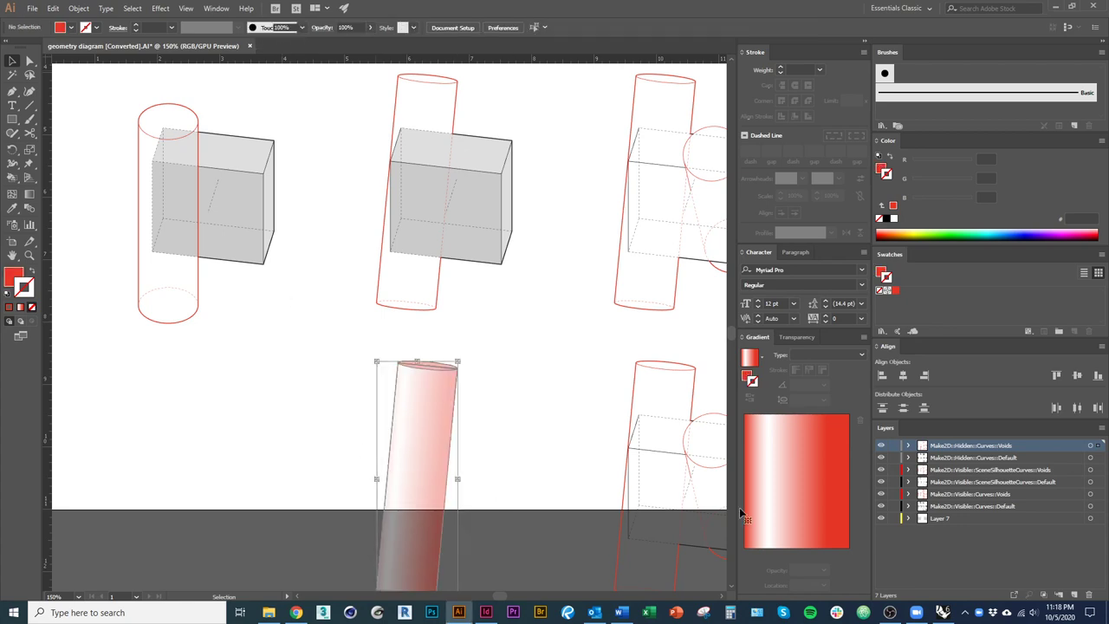
left_click_drag(1093, 521, 1093, 518)
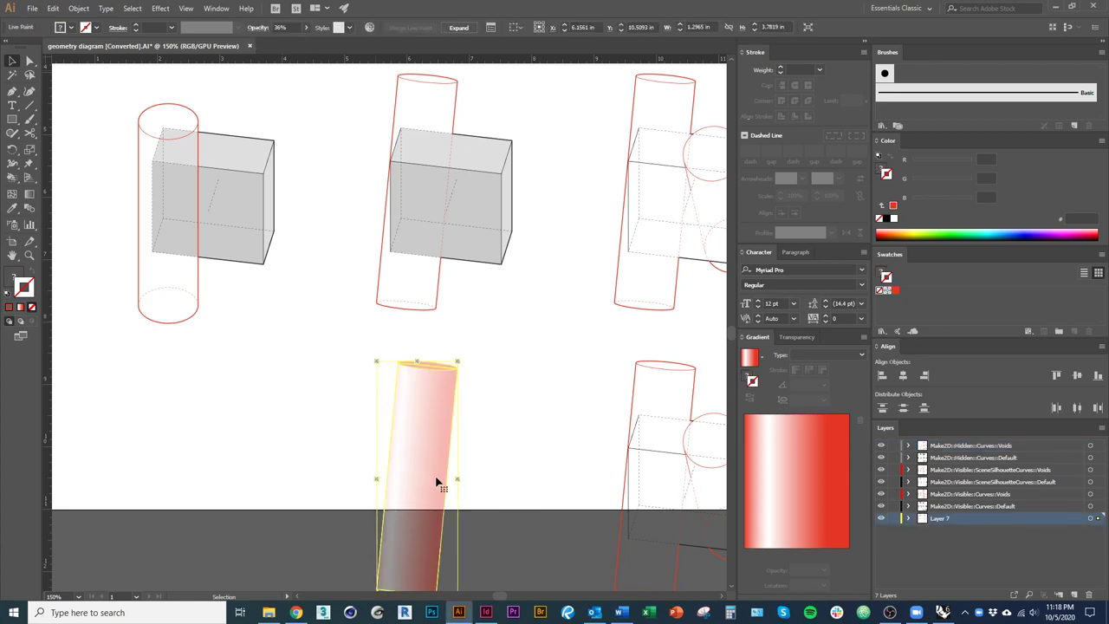
Move the gradient cylinder onto the middle shaded cube diagram, snapping its lower end to the red outlined cylinder's lower end.
left_click_drag(438, 483, 447, 202)
scroll(393, 286, "up", 3)
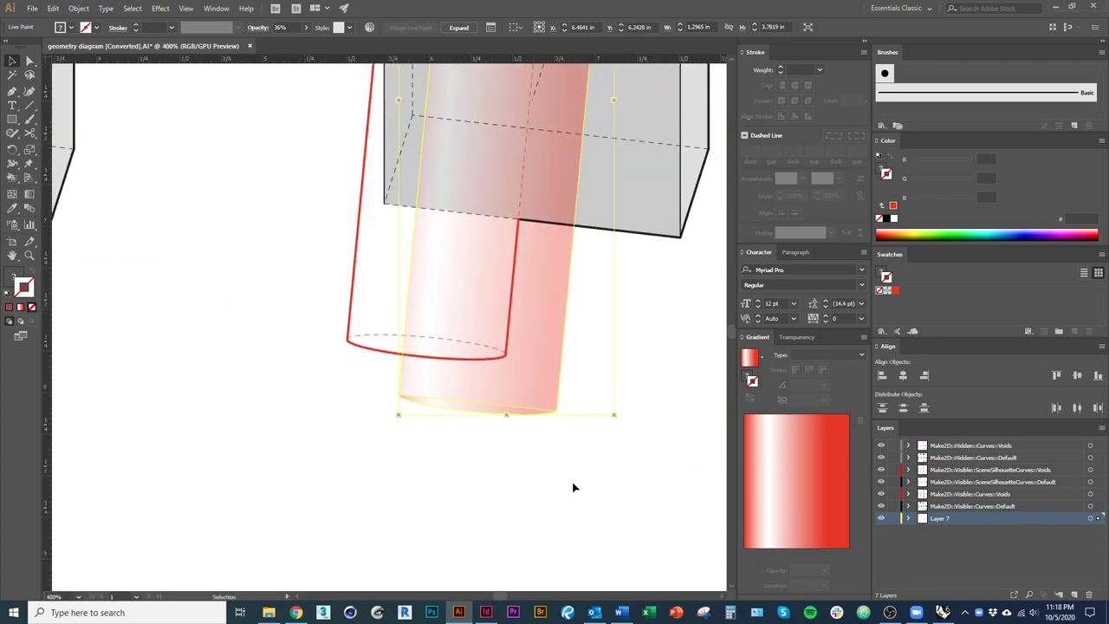
left_click_drag(559, 416, 509, 357)
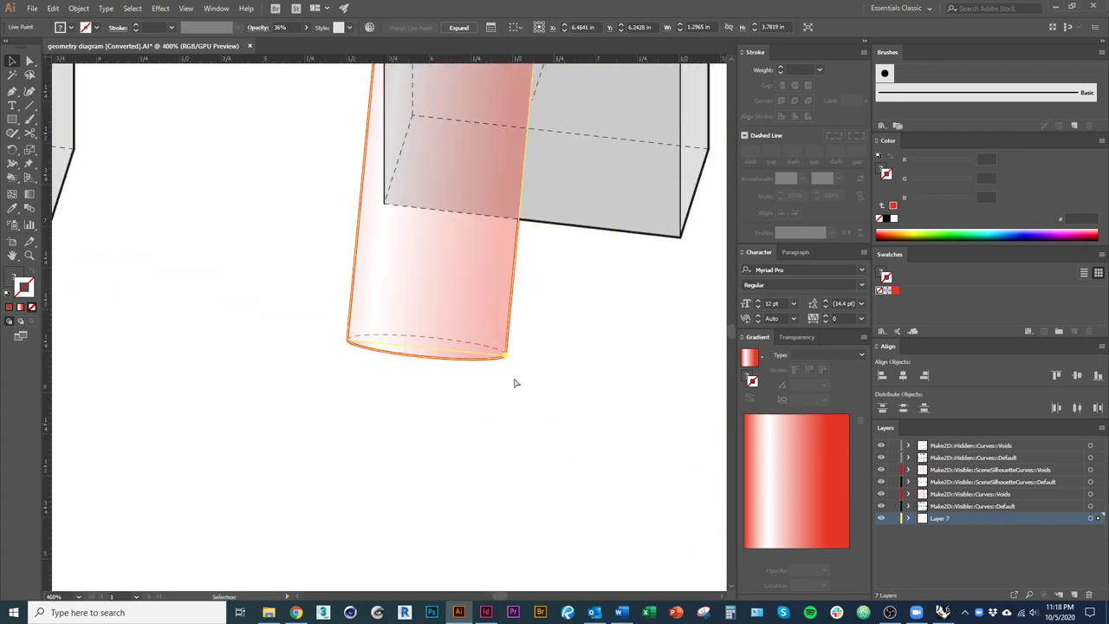
left_click(378, 465)
scroll(389, 465, "down", 3)
left_click_drag(499, 461, 504, 479)
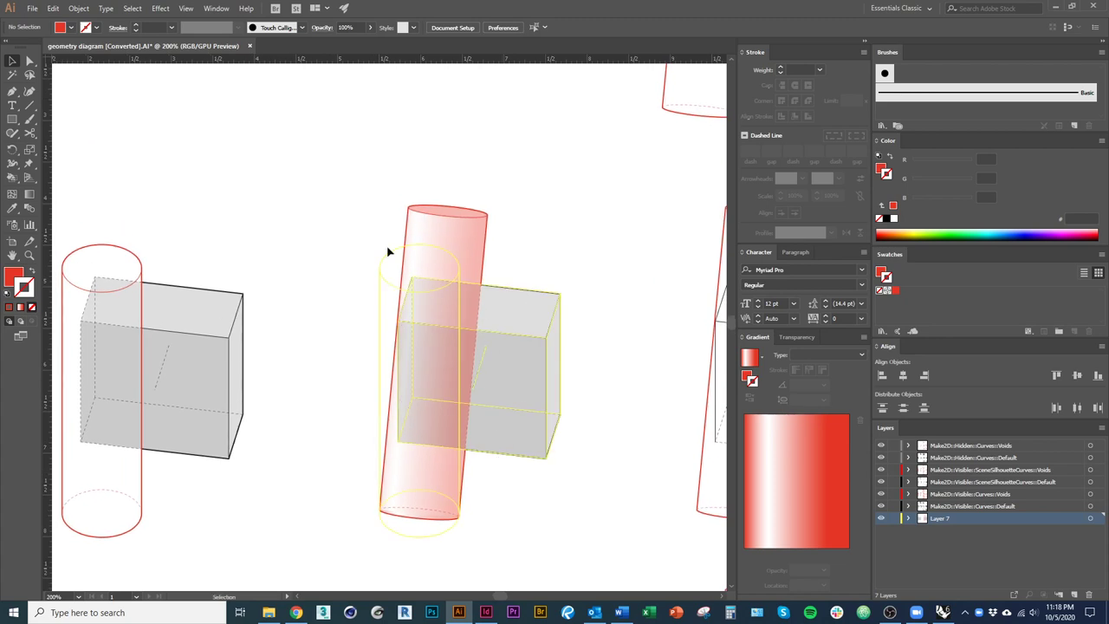
Send the middle diagram's gray Live Paint cube to the back so it sits behind the gradient cylinder.
left_click(504, 394)
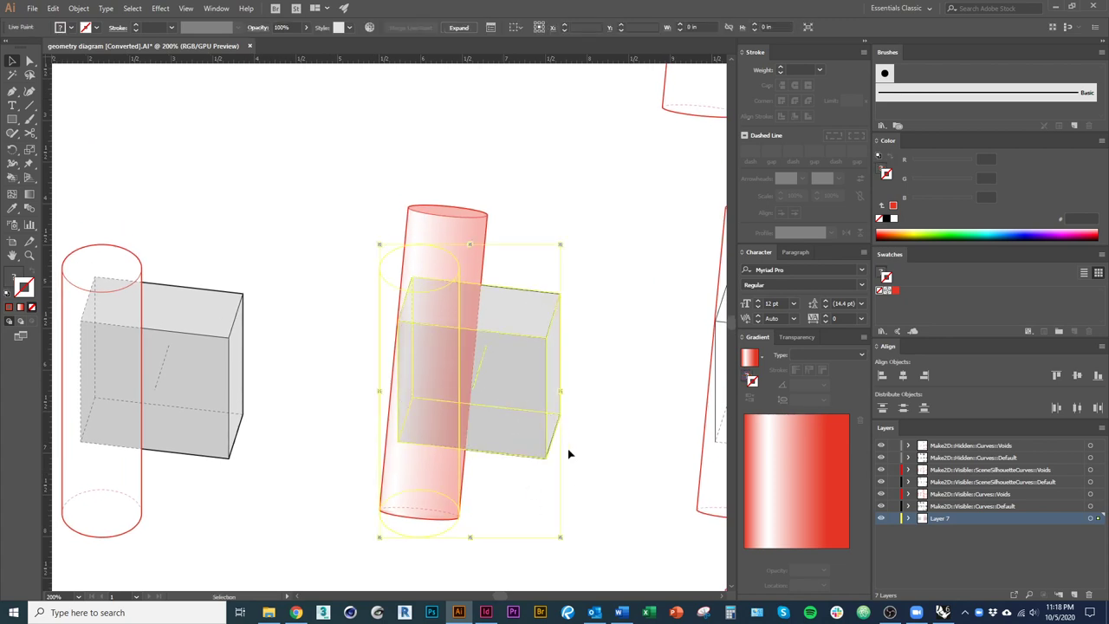
left_click(436, 241)
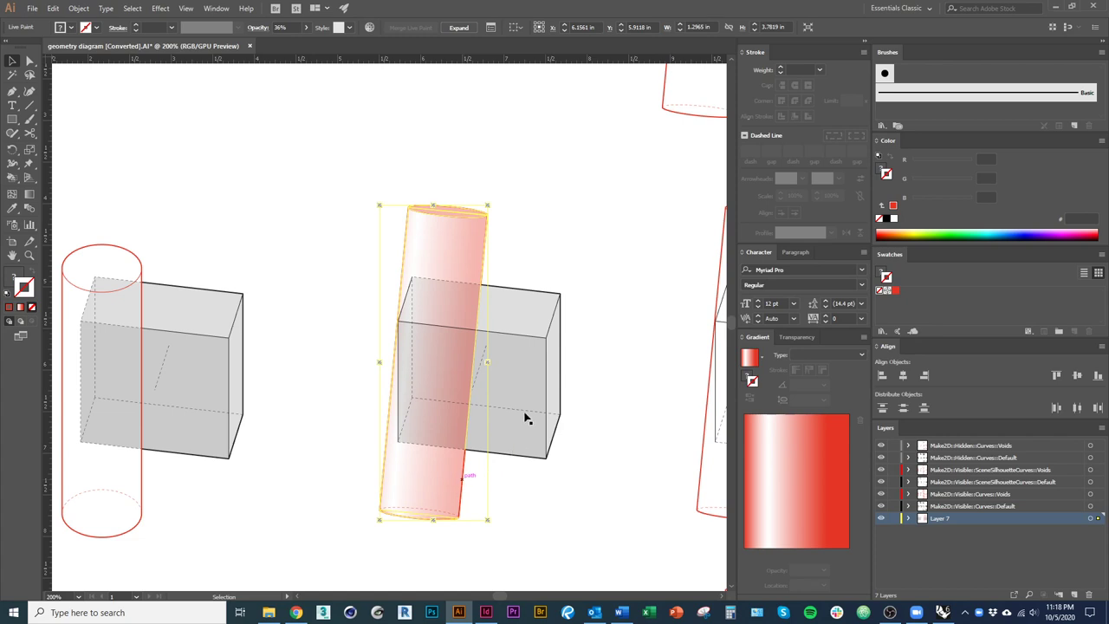
right_click(522, 363)
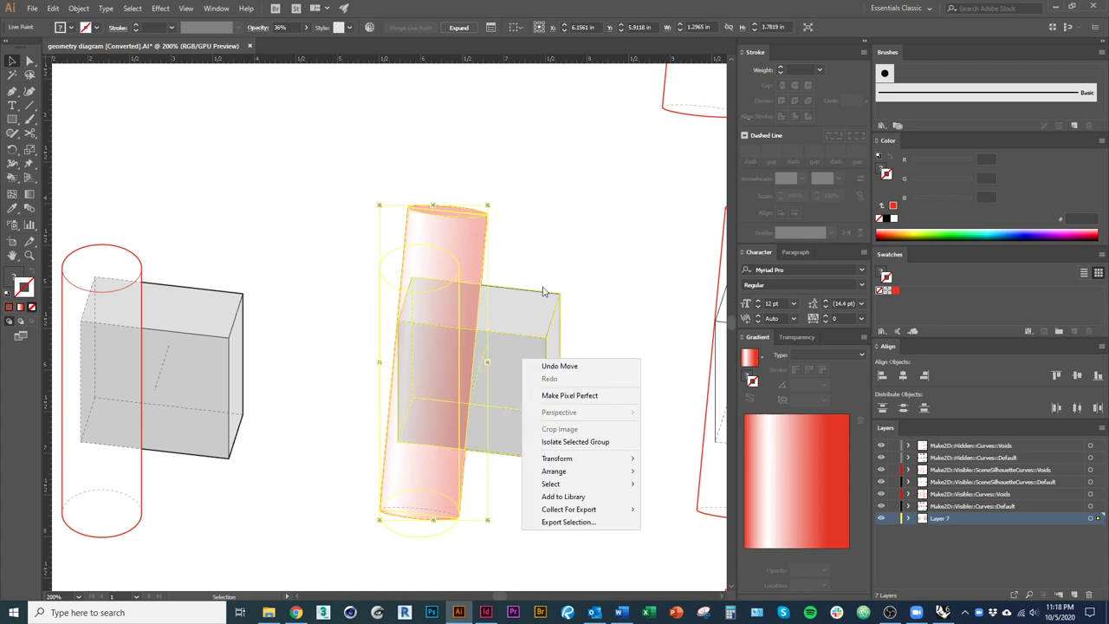
left_click(525, 329)
right_click(525, 328)
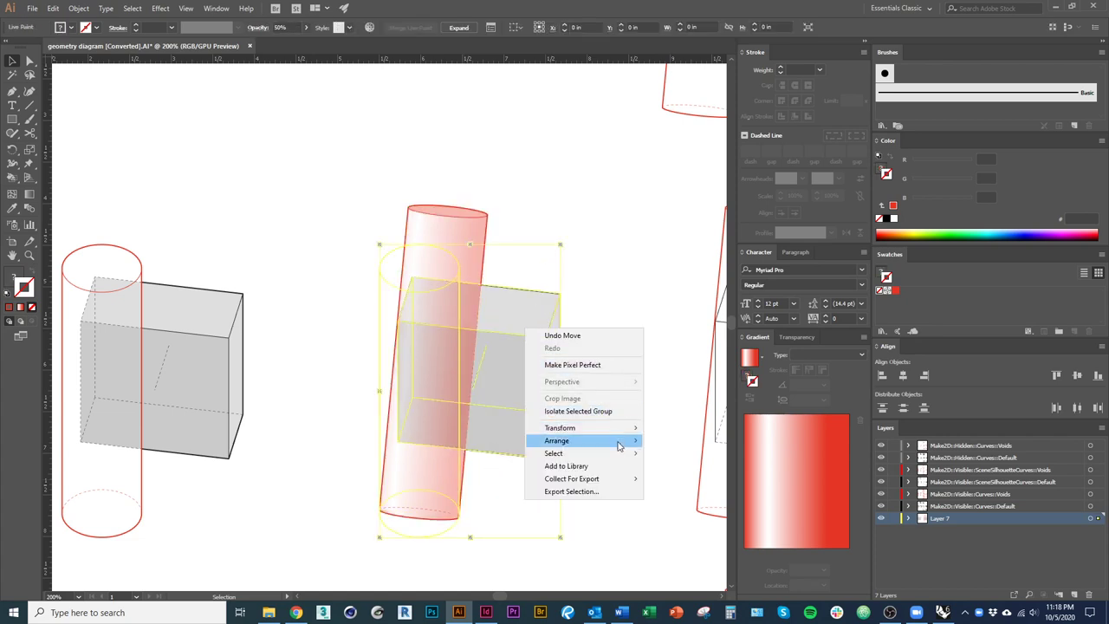
mouse_move(620, 445)
left_click(697, 479)
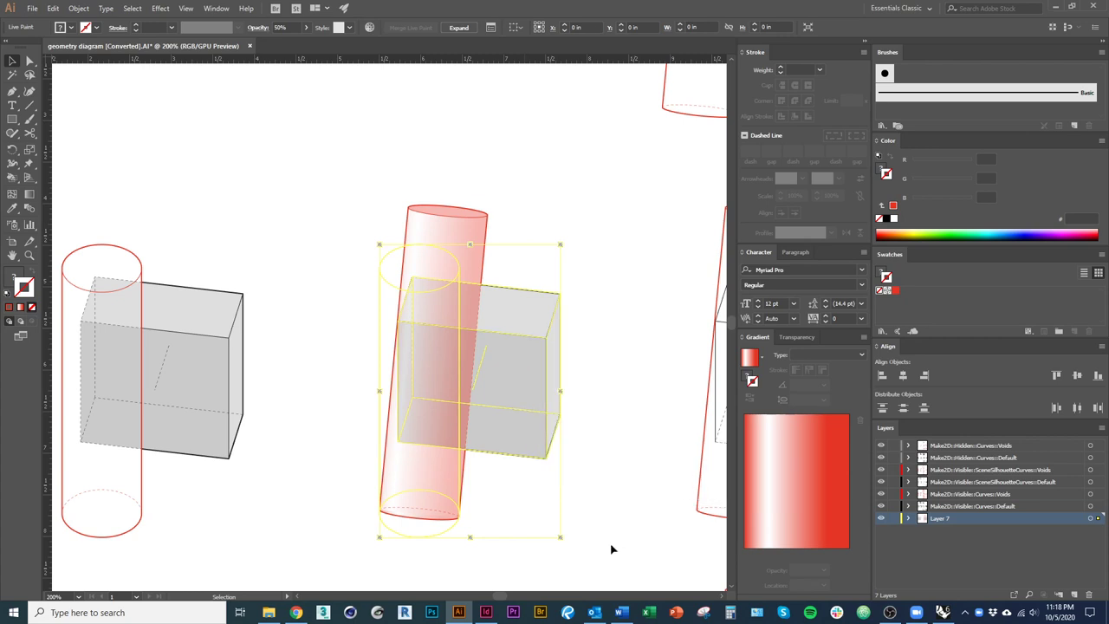
left_click(613, 549)
Try the gradient cylinder at the back, behind the gray cube, and return the cube to the back.
right_click(443, 494)
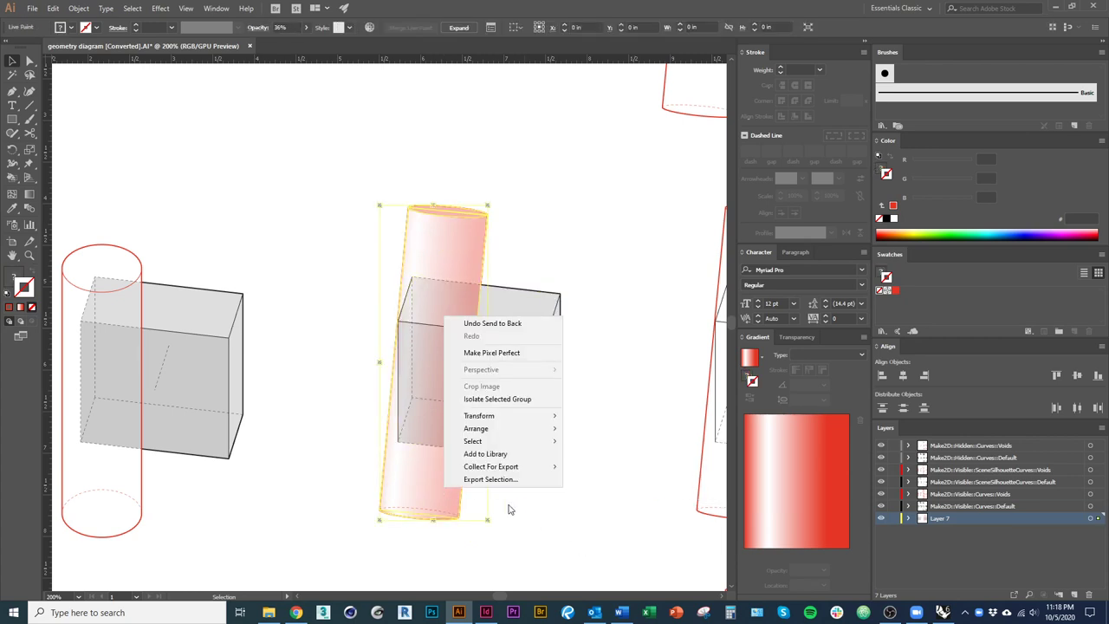
mouse_move(554, 433)
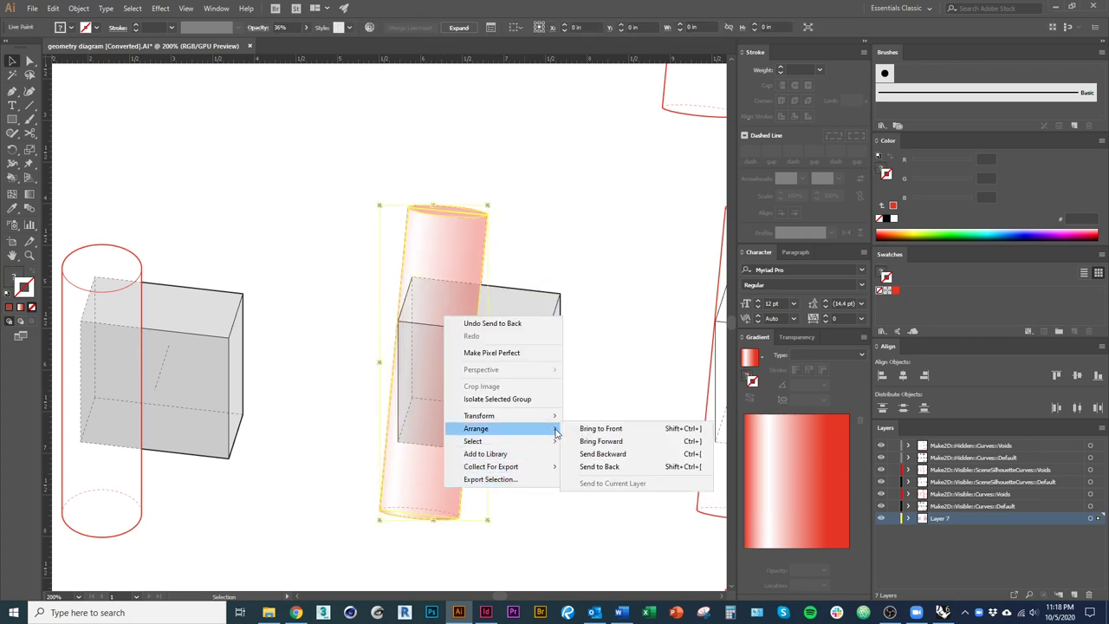
left_click(619, 470)
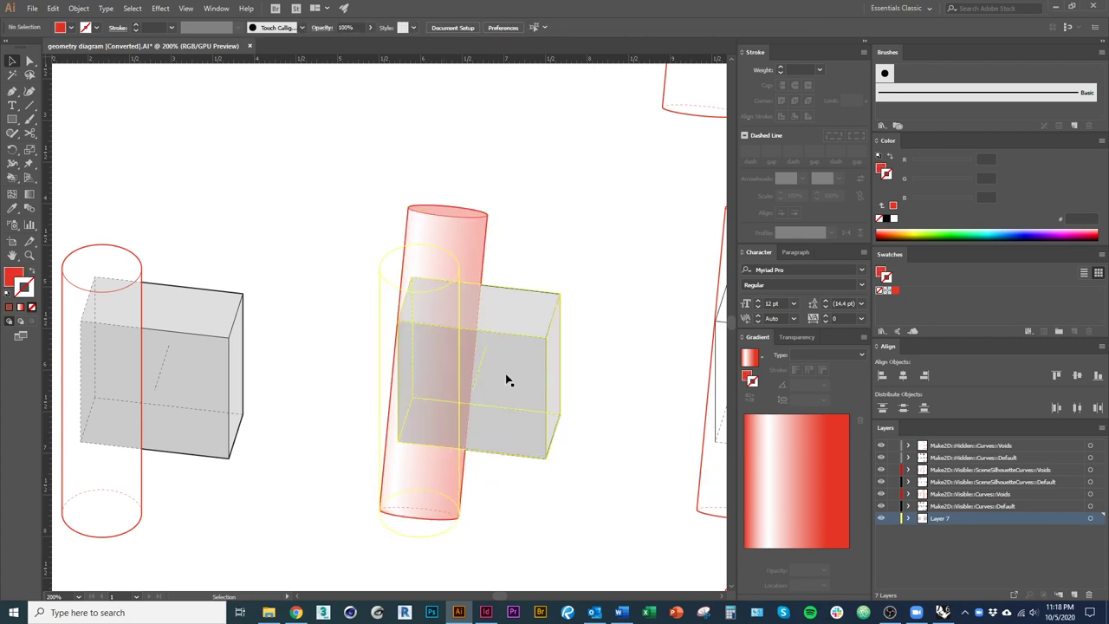
right_click(508, 383)
mouse_move(594, 499)
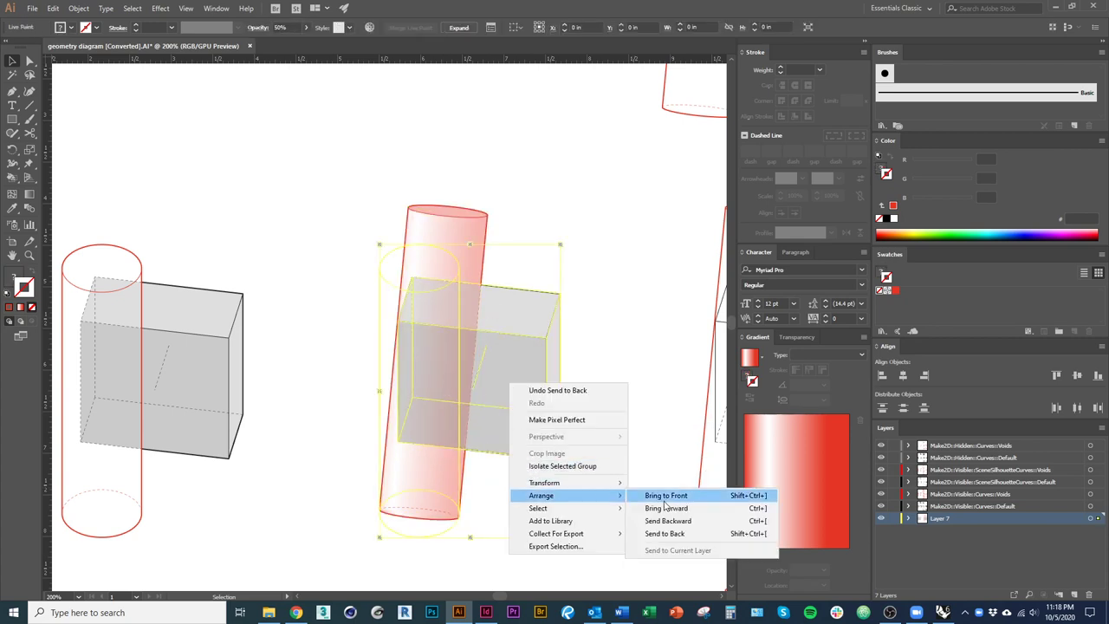
left_click(660, 538)
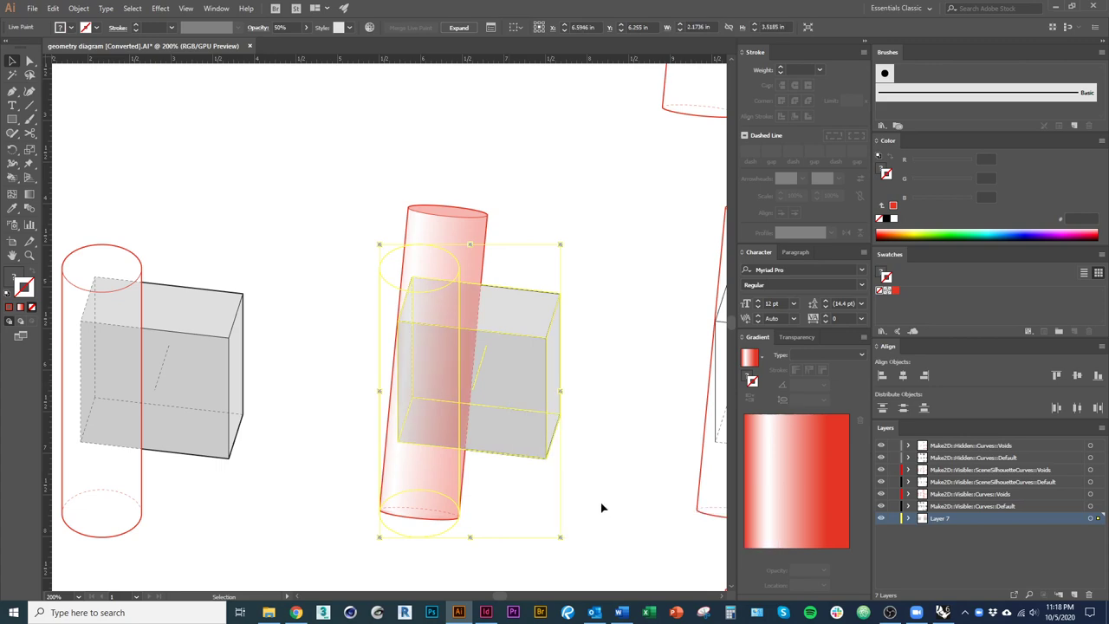
left_click(601, 507)
Examine how the transparent cylinder overlaps the cube's edges, and compare it with the cut cube diagram above.
scroll(342, 460, "down", 1)
key("space")
left_click_drag(501, 511, 457, 546)
left_click_drag(479, 423, 510, 421)
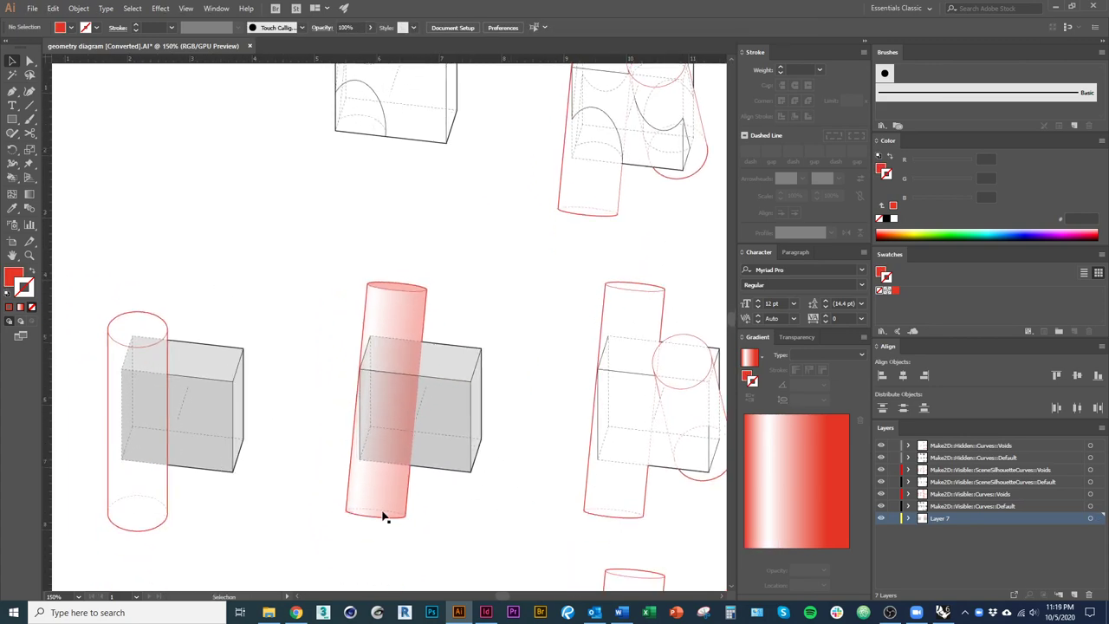
scroll(395, 500, "up", 1)
scroll(337, 406, "up", 3)
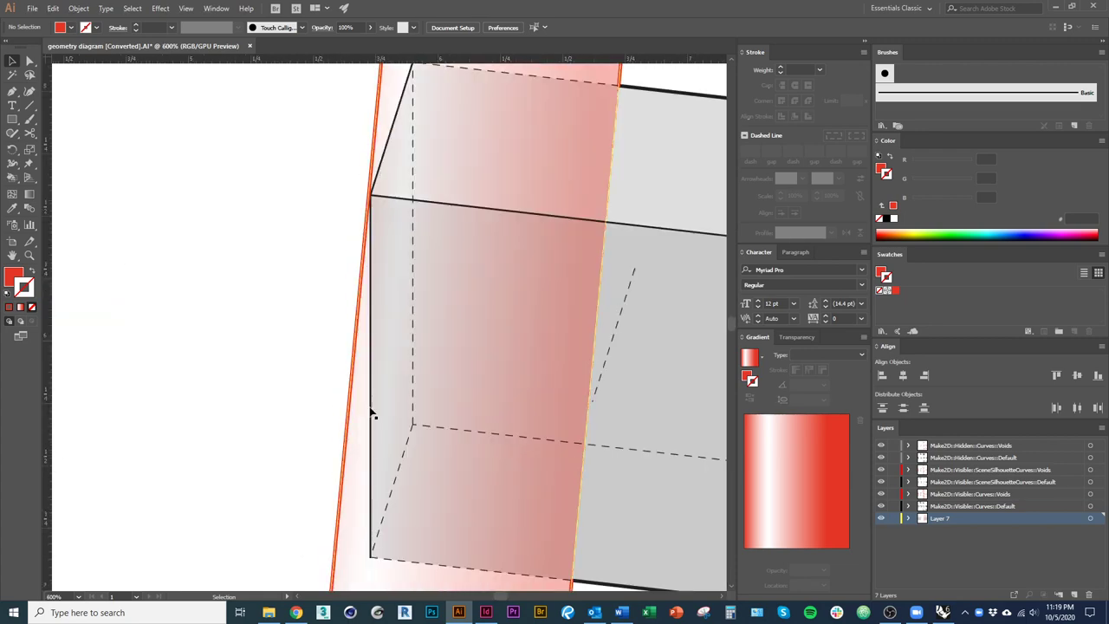
scroll(372, 414, "down", 4)
scroll(358, 435, "up", 4)
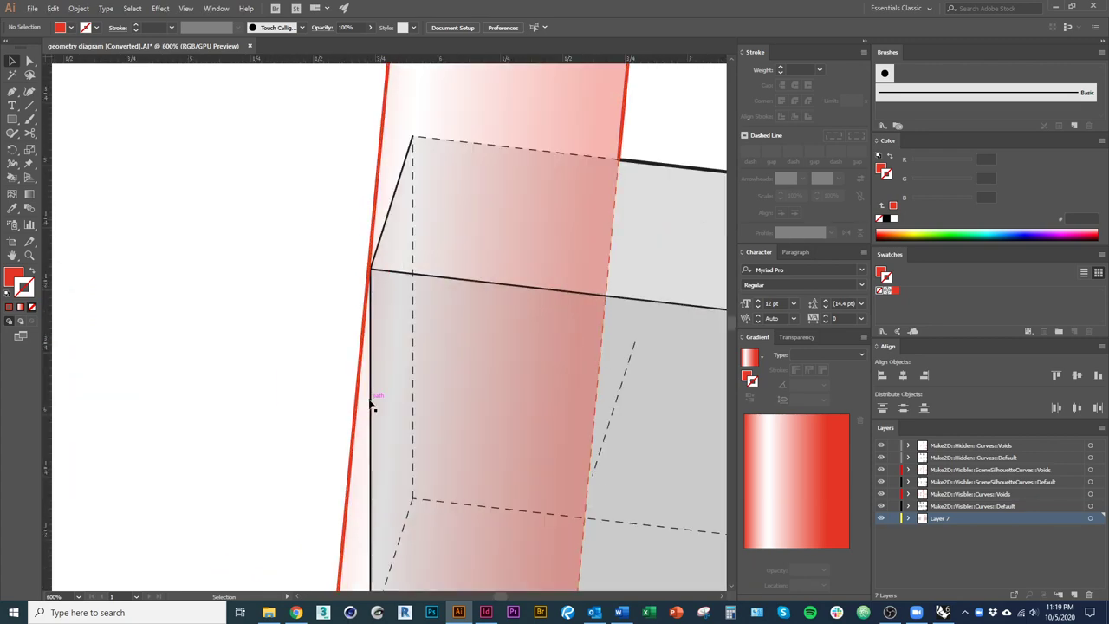
scroll(381, 456, "down", 2)
scroll(389, 477, "up", 8)
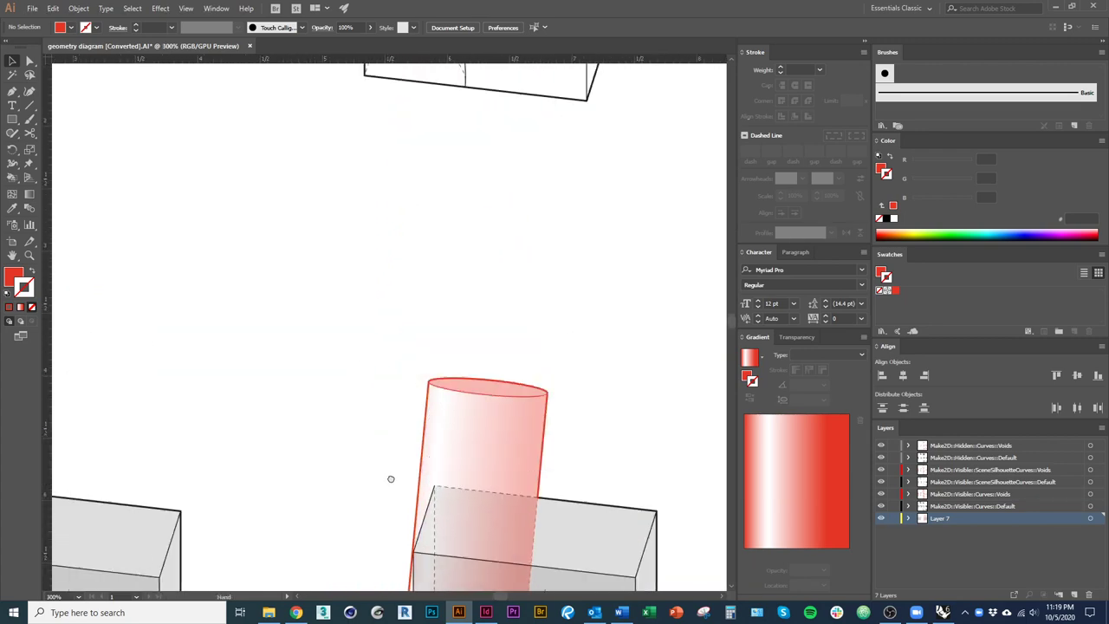
scroll(397, 441, "up", 3)
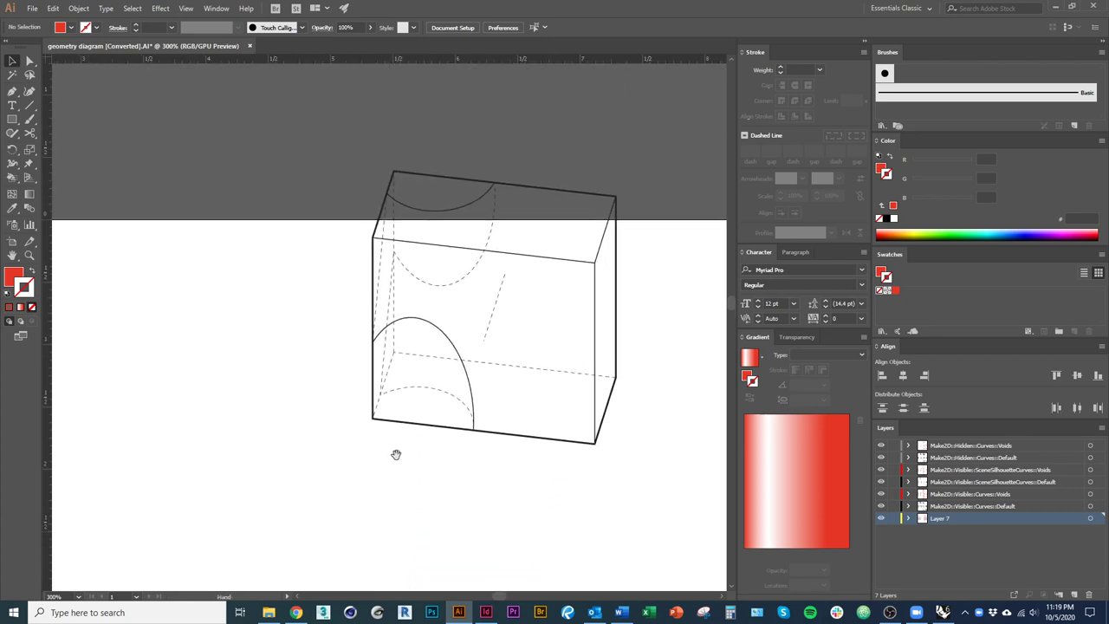
left_click_drag(396, 453, 345, 384)
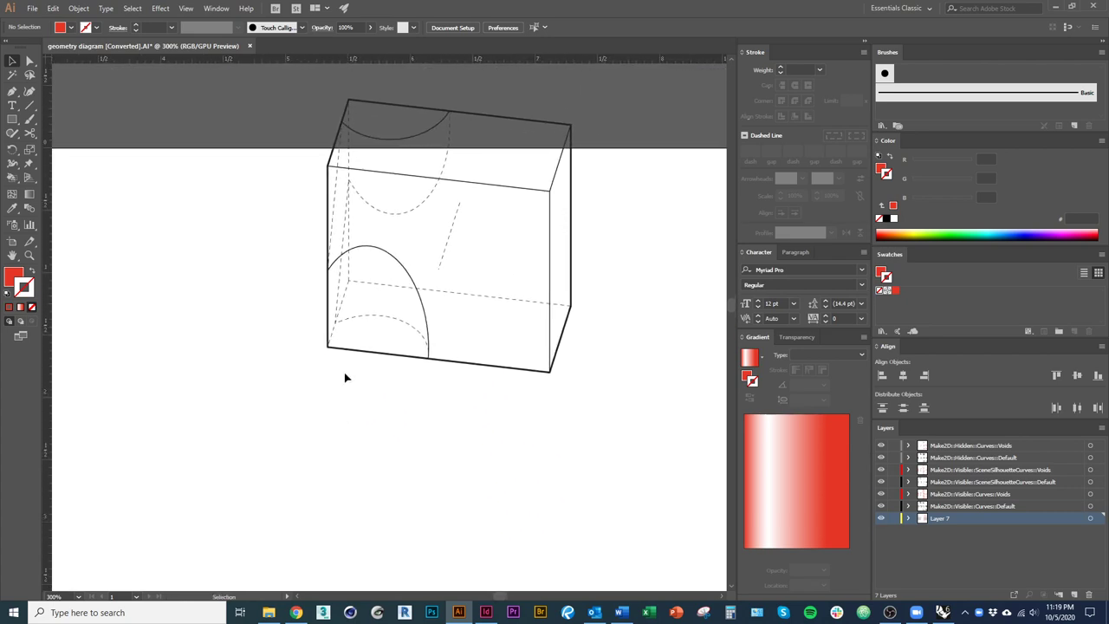
Compare the stroke weight of the cut cube's vertical edge with the matching edge of the shaded cube below.
left_click(328, 322)
scroll(378, 358, "down", 2)
left_click_drag(368, 444, 338, 230)
scroll(350, 461, "up", 1)
left_click(352, 462)
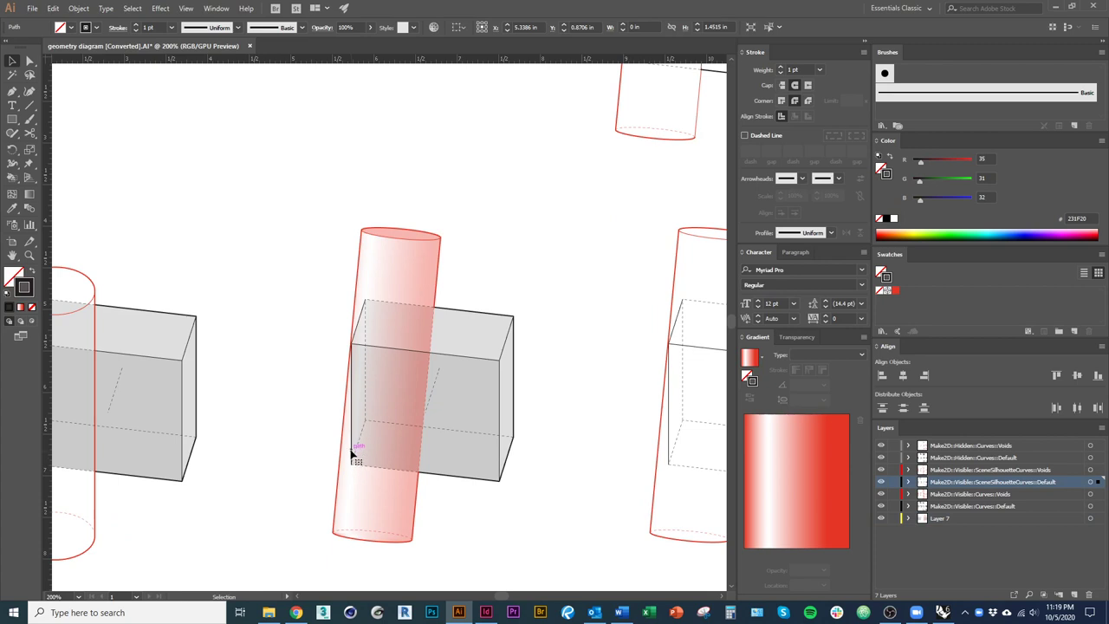
scroll(353, 459, "up", 3)
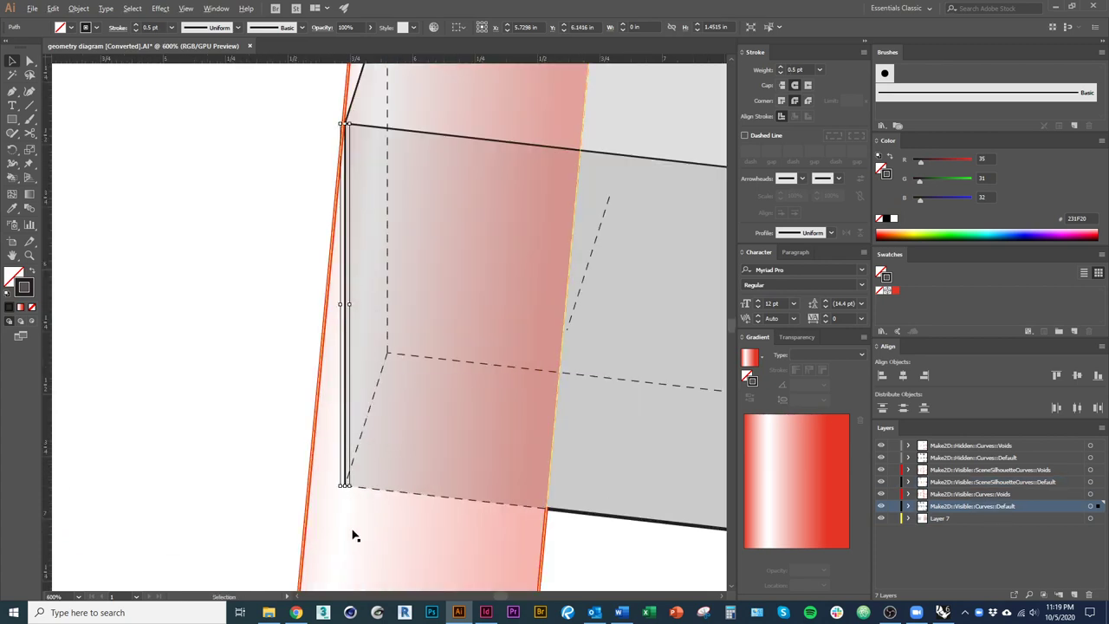
scroll(354, 532, "down", 4)
left_click_drag(327, 323, 357, 449)
left_click_drag(372, 390, 315, 476)
left_click(322, 465)
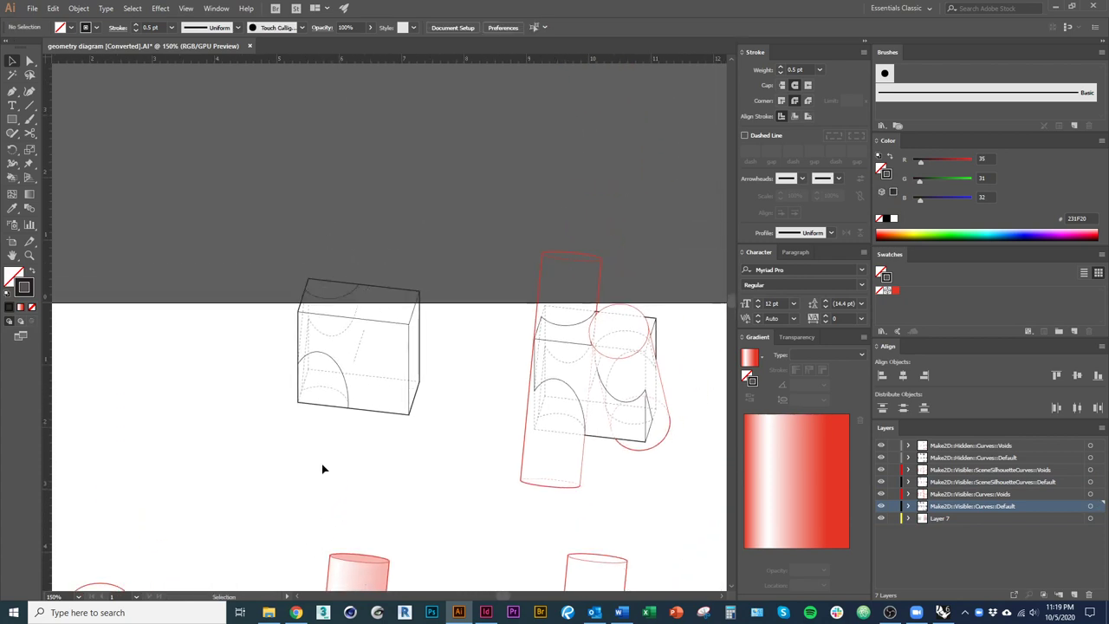
Select the curves where the cylinder cuts the upper cube and color their strokes red (E53625).
left_click(321, 396)
scroll(319, 396, "up", 2)
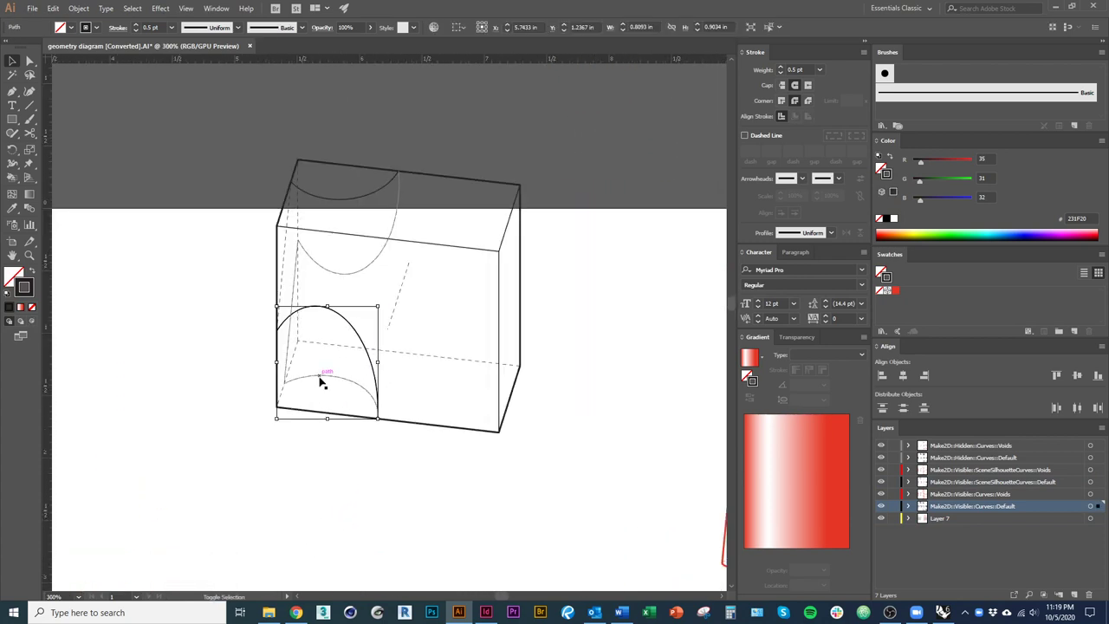
left_click(316, 386)
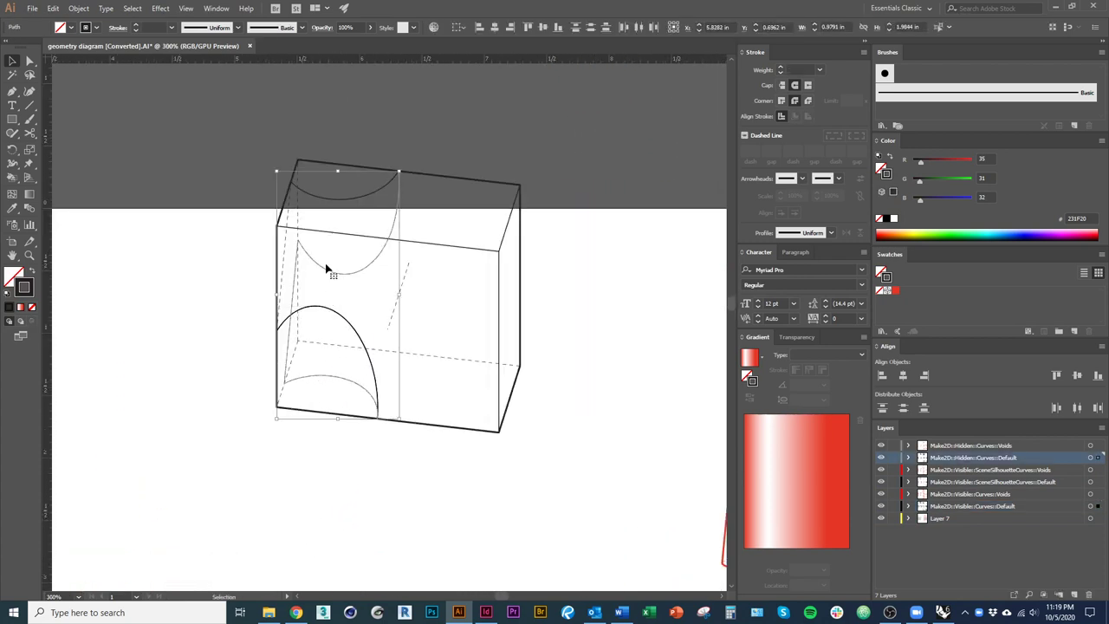
left_click(358, 199, "shift")
left_click(897, 293)
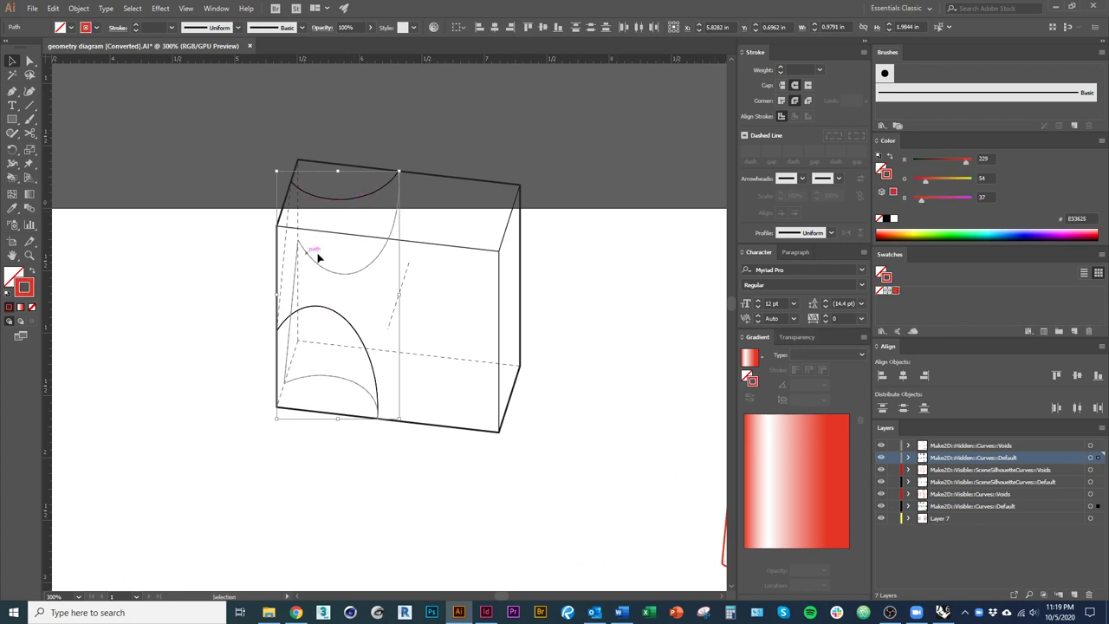
Bring the red intersection curves down onto the shaded cube, fitting the upper curve's end where the cylinder meets the back top edge.
scroll(317, 268, "down", 2)
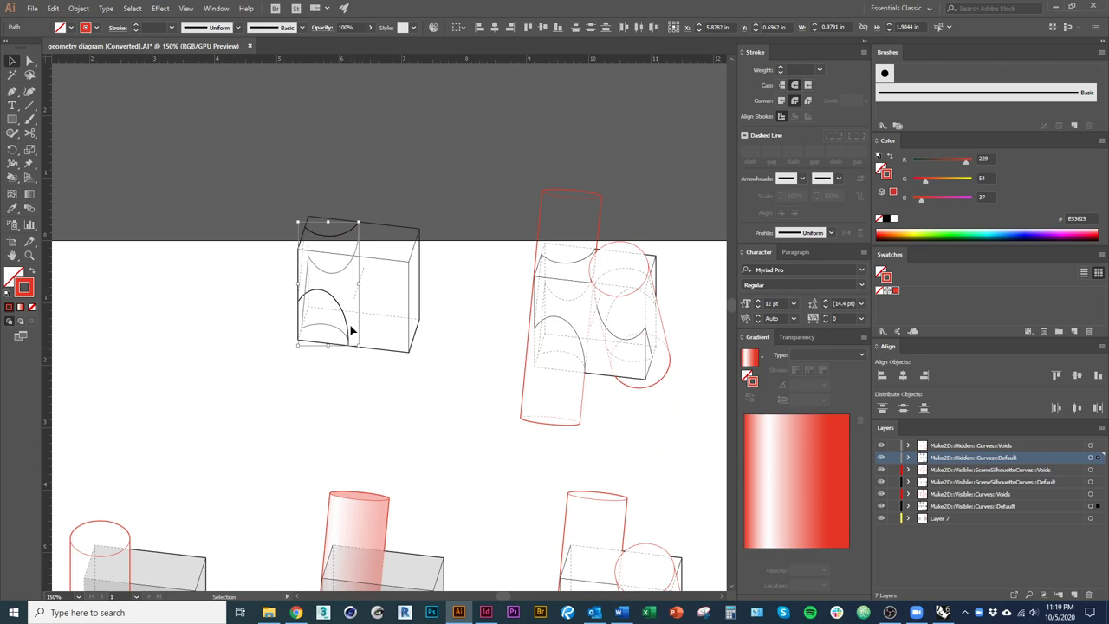
left_click_drag(351, 329, 433, 394)
key("ctrl+equal")
key("ctrl+equal")
key("ctrl+equal")
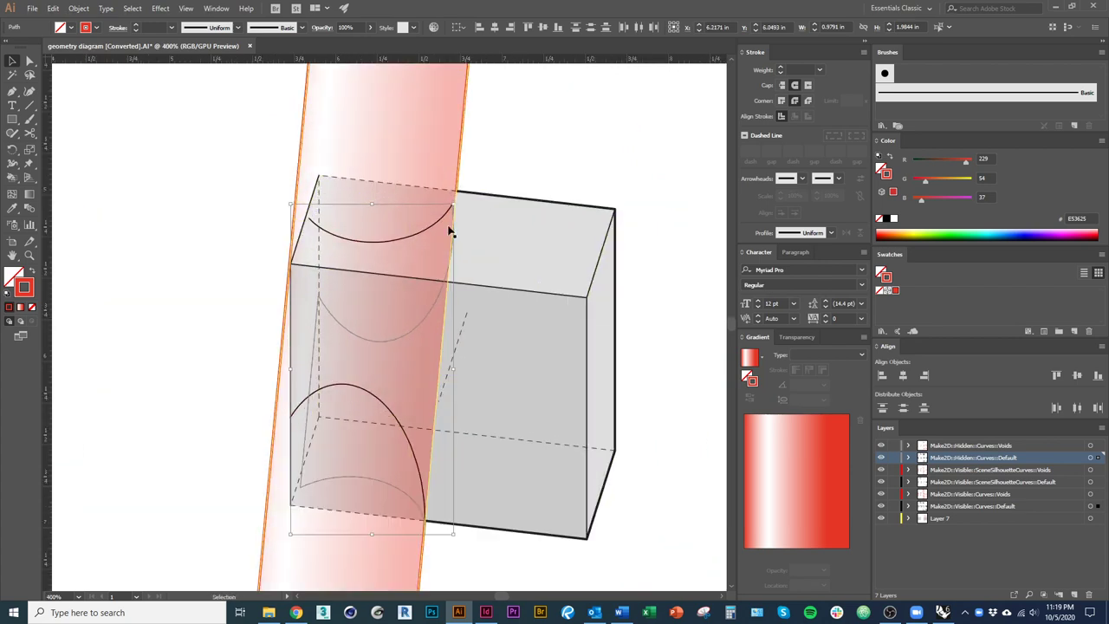
left_click_drag(449, 230, 456, 195)
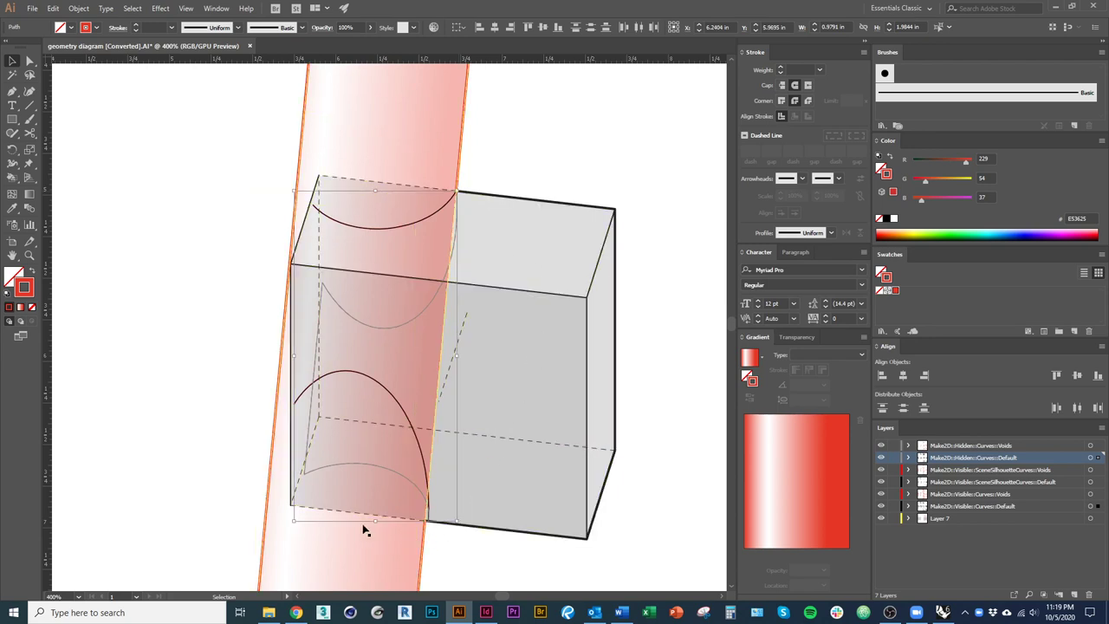
Nudge the intersection curves slightly left until the front arch's lower end meets the cylinder's edge on the cube's base.
scroll(363, 524, "up", 2)
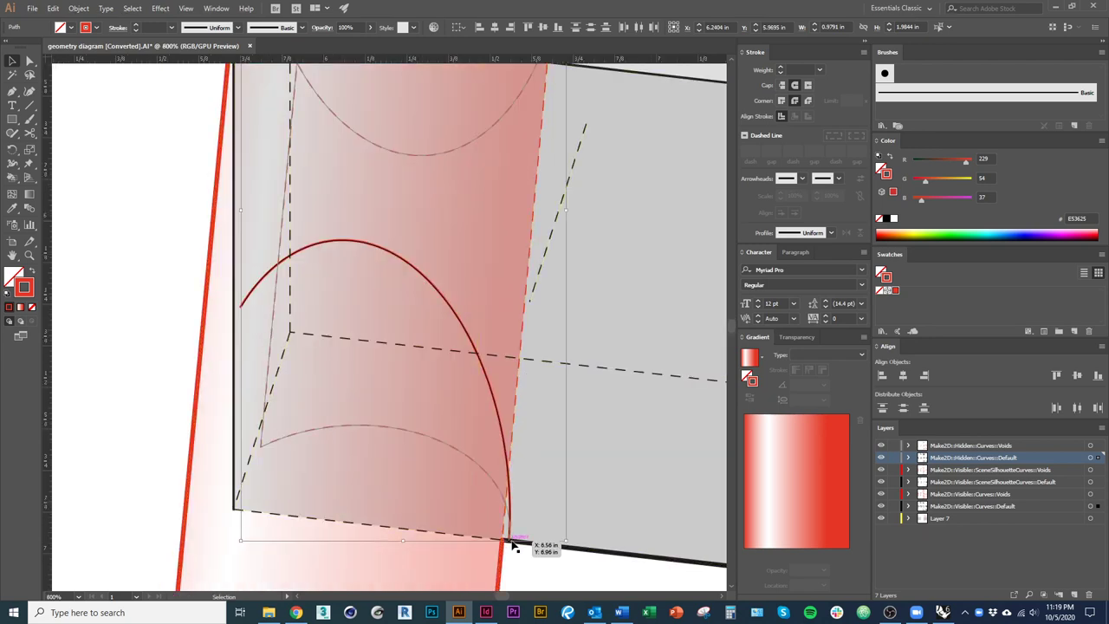
key("Left")
key("Left")
key("Left")
key("Right")
key("Right")
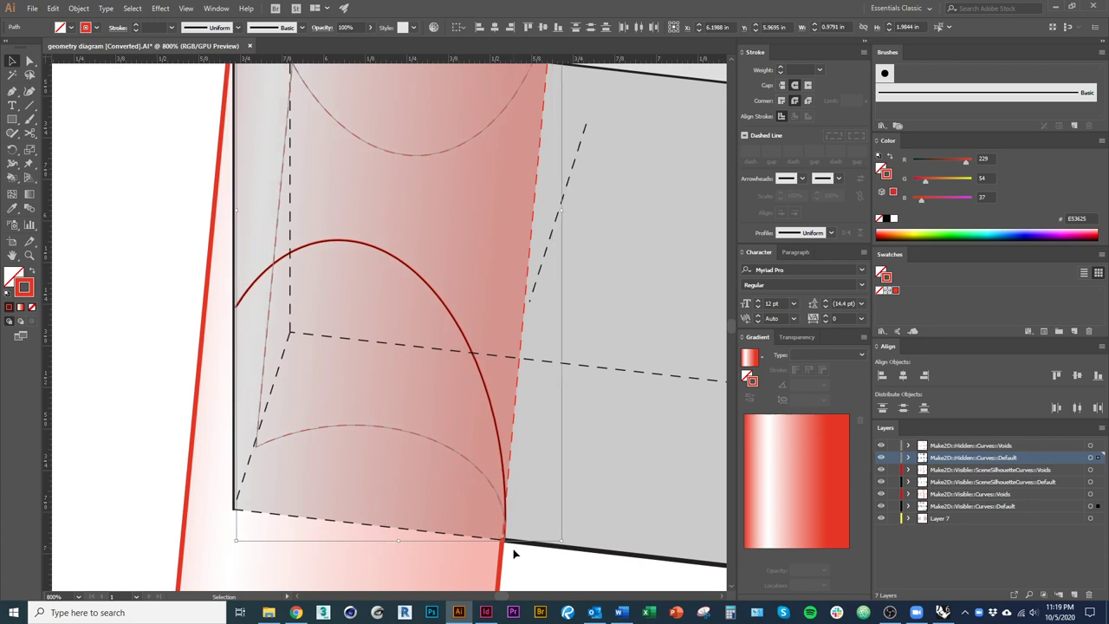
Shift the intersection curves slightly so the upper corner of the hidden curves sits on the cube's dashed rear vertical edge.
scroll(404, 542, "down", 1)
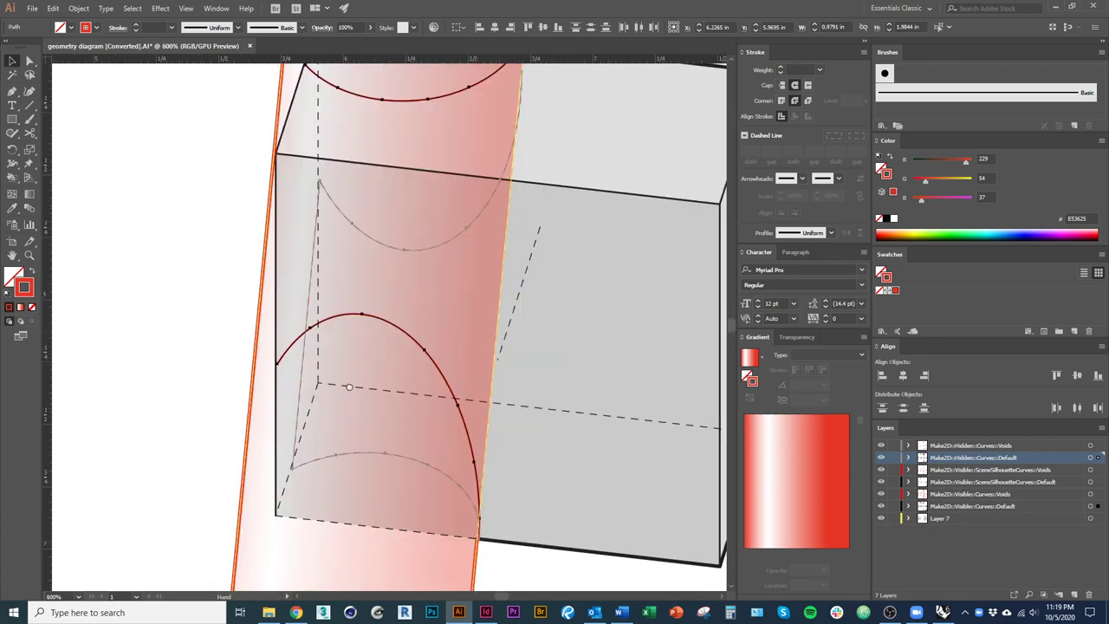
left_click_drag(359, 342, 307, 471)
scroll(260, 322, "up", 5)
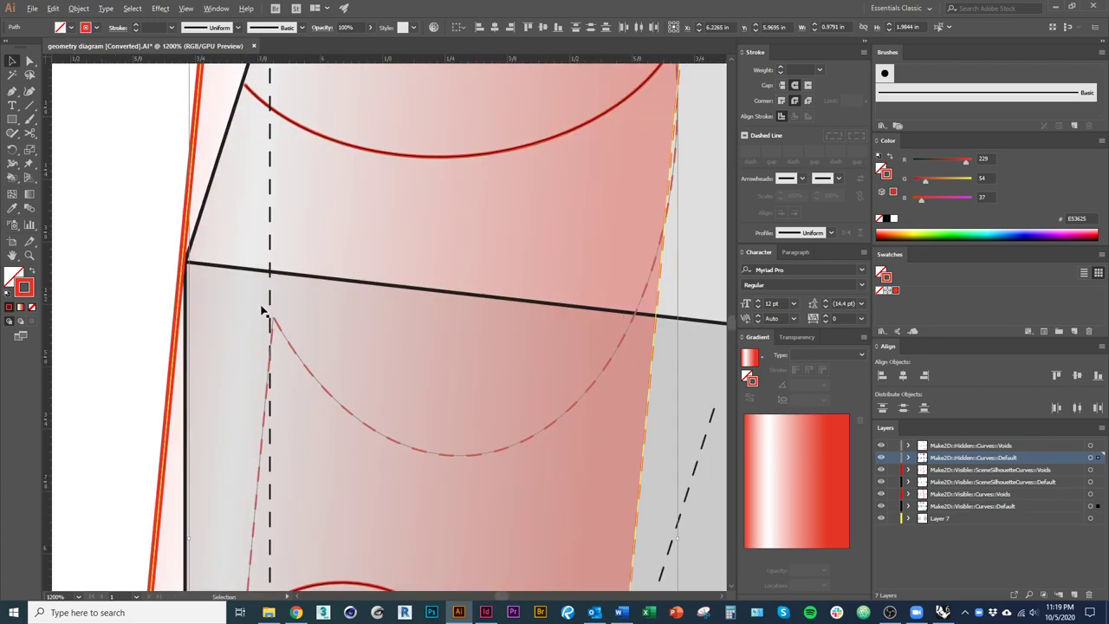
left_click_drag(294, 330, 284, 328)
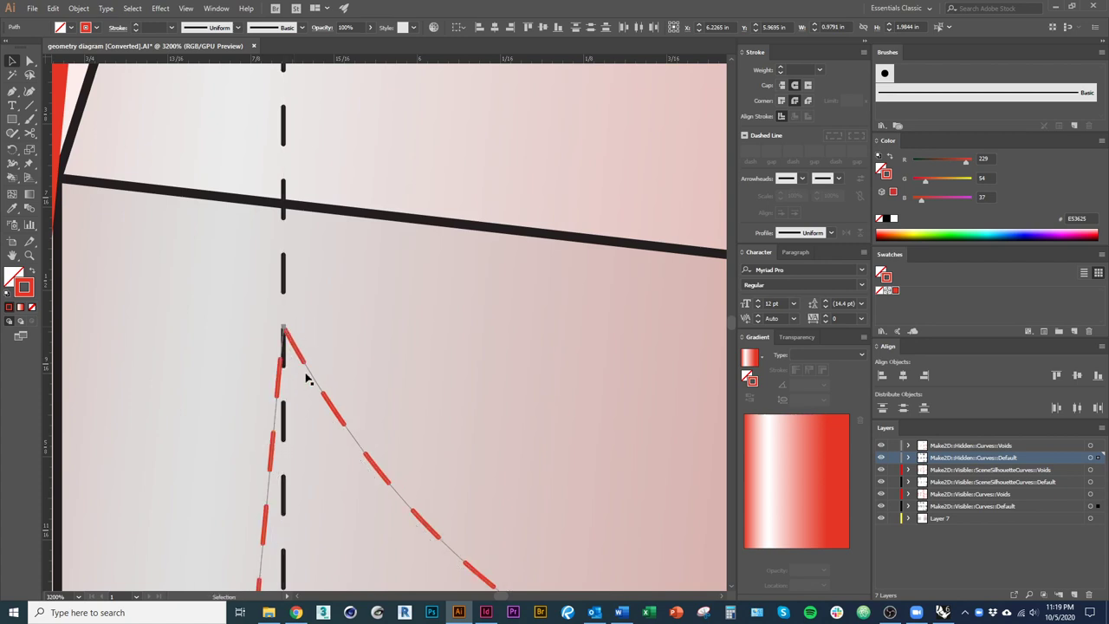
scroll(305, 377, "down", 4)
scroll(305, 377, "down", 1)
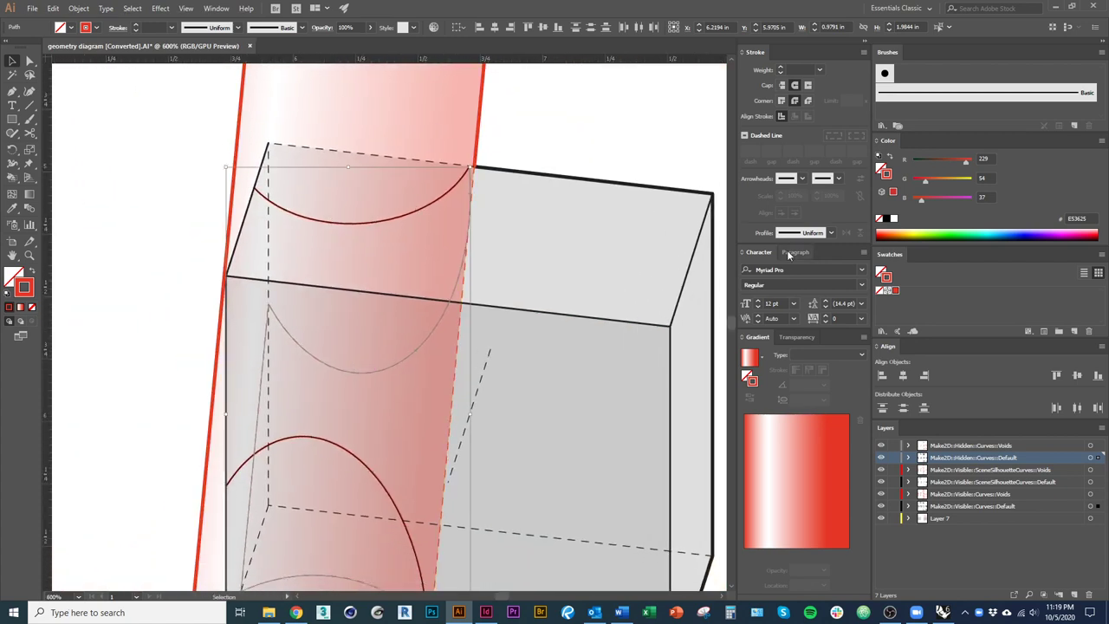
Give the red intersection curves a 1 pt stroke dashed with 2 pt dashes and 2 pt gaps.
left_click(760, 137)
left_click(818, 69)
left_click(823, 119)
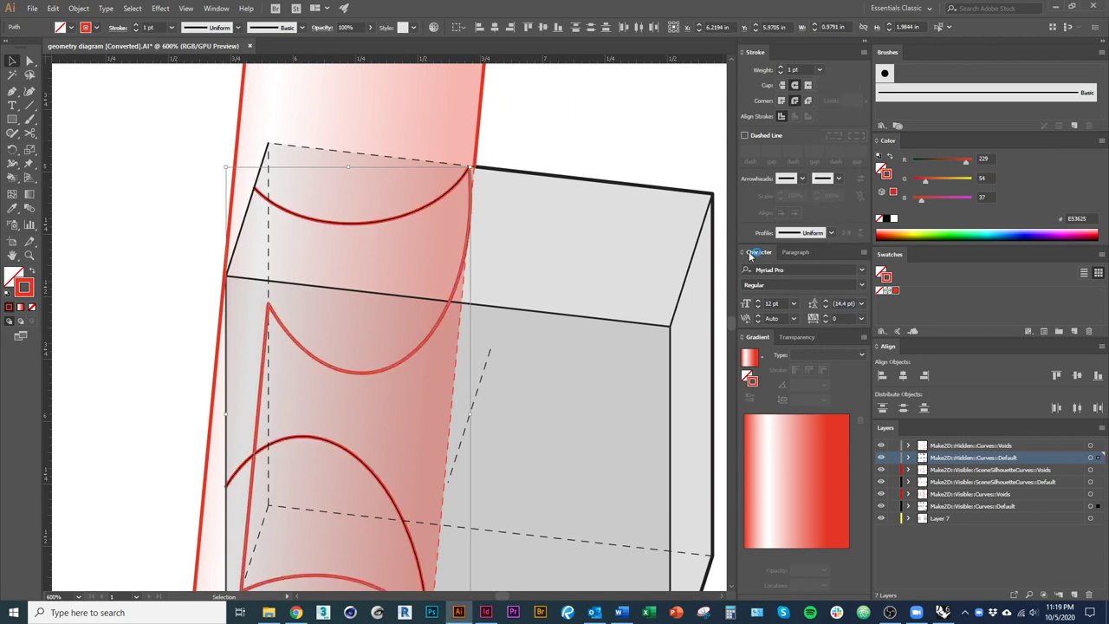
scroll(365, 340, "down", 1)
left_click_drag(457, 397, 511, 410)
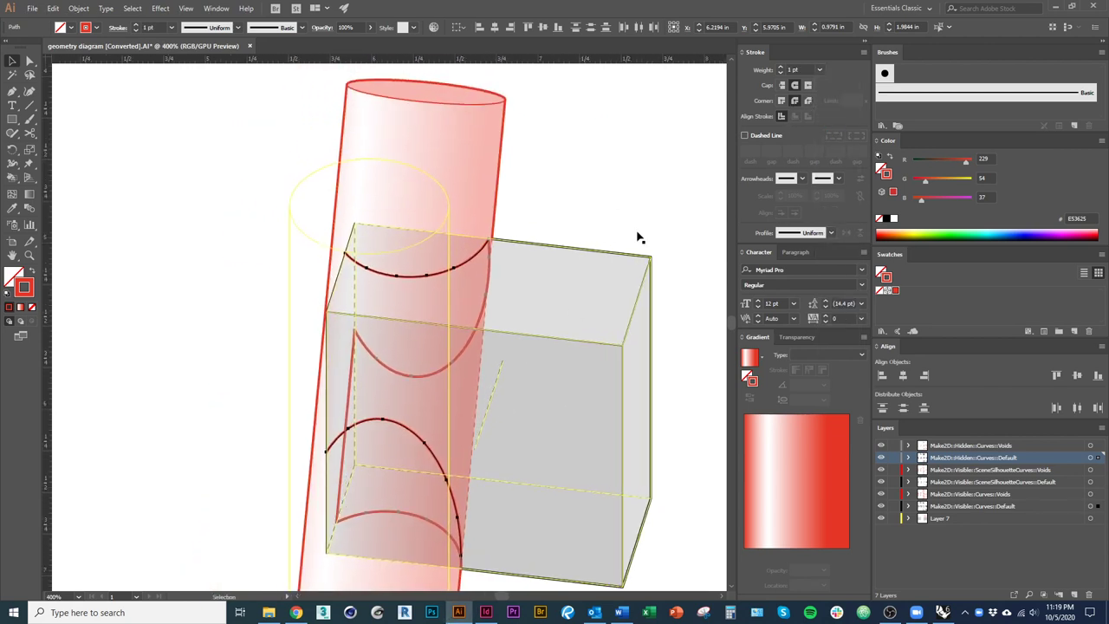
left_click(762, 134)
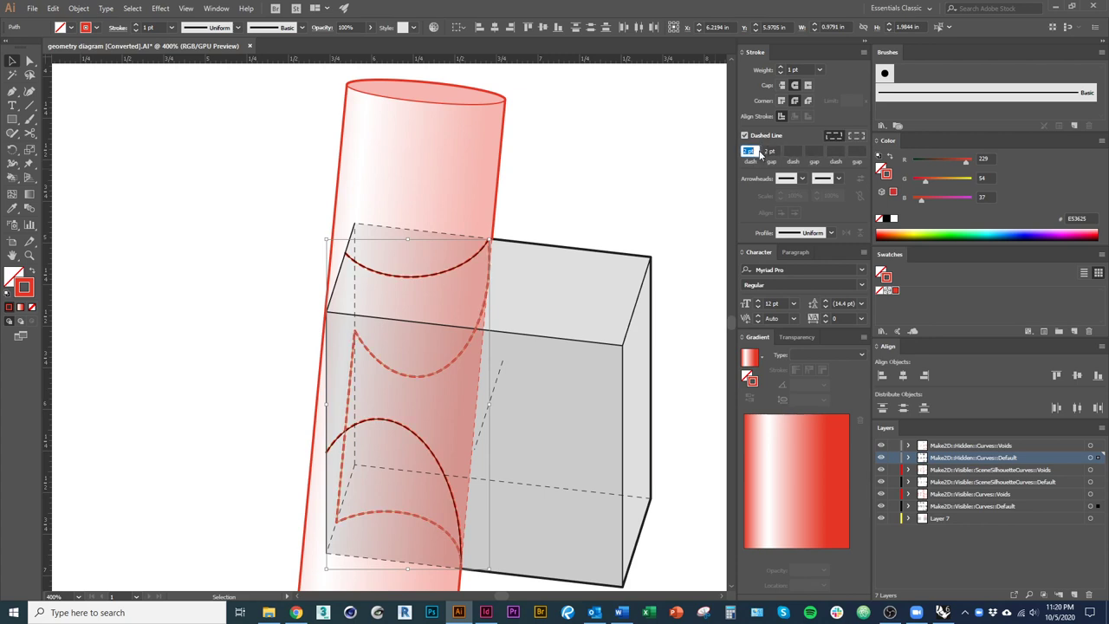
left_click(606, 197)
scroll(598, 255, "down", 1)
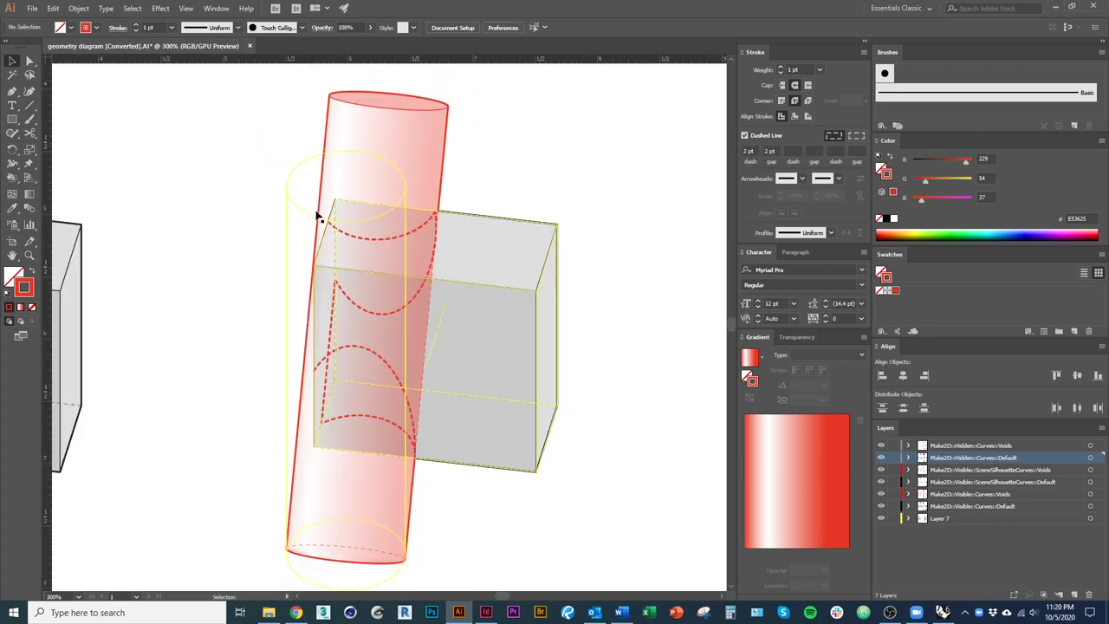
scroll(606, 190, "up", 3)
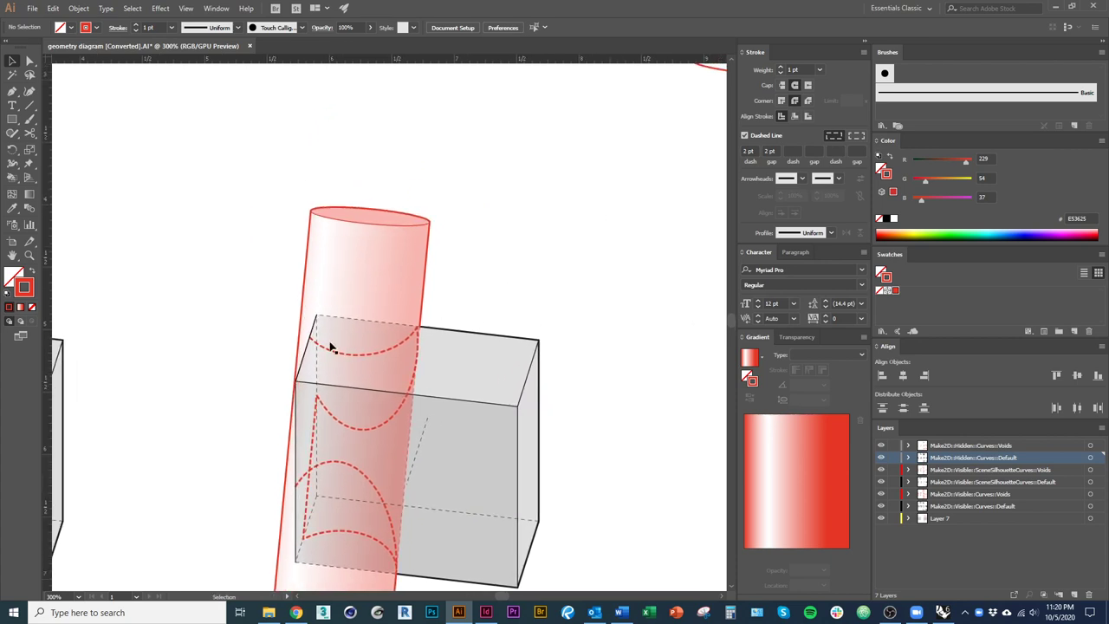
left_click_drag(556, 320, 517, 232)
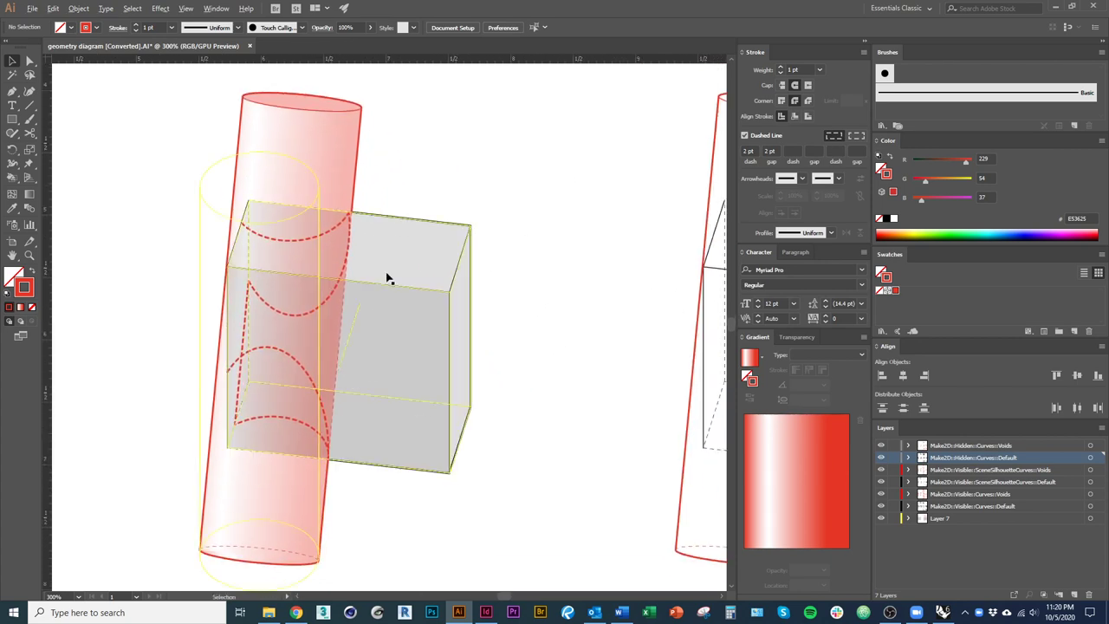
scroll(387, 275, "down", 2)
left_click_drag(505, 326, 542, 338)
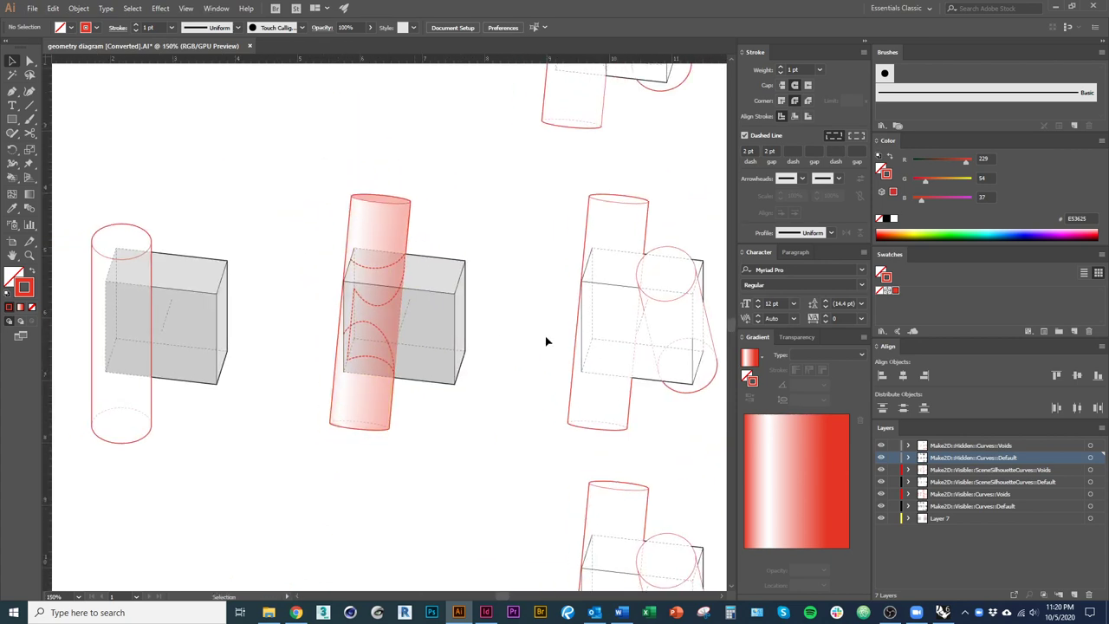
In the two-cylinder diagram, recolor the short diagonal line inside the cube red (E53625) and make it a solid 0.5 pt stroke.
left_click_drag(522, 341, 354, 358)
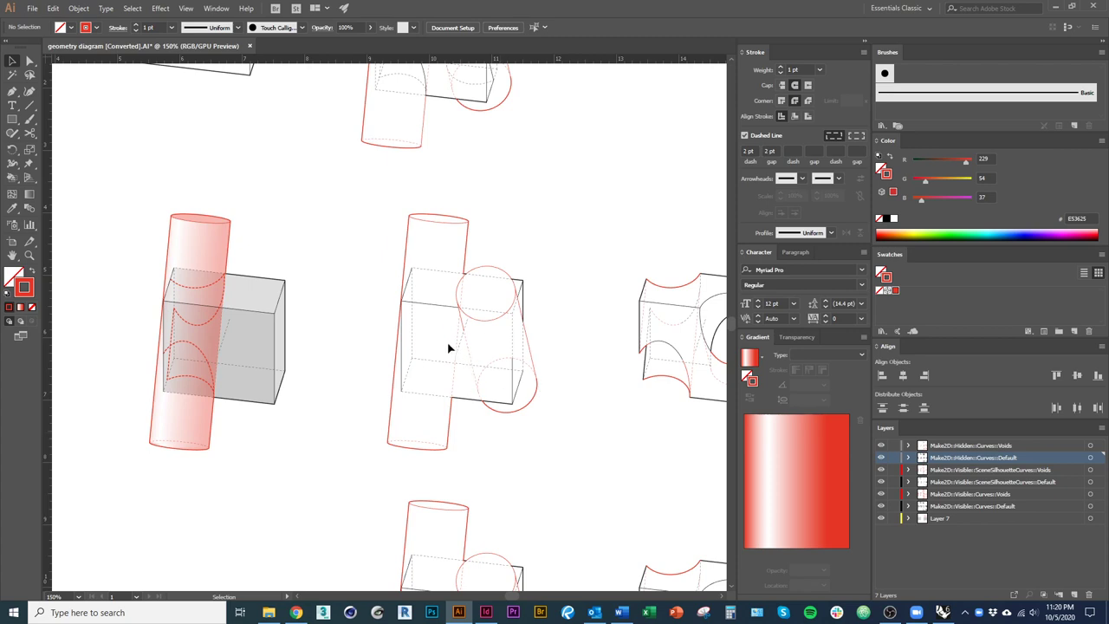
scroll(467, 349, "up", 2)
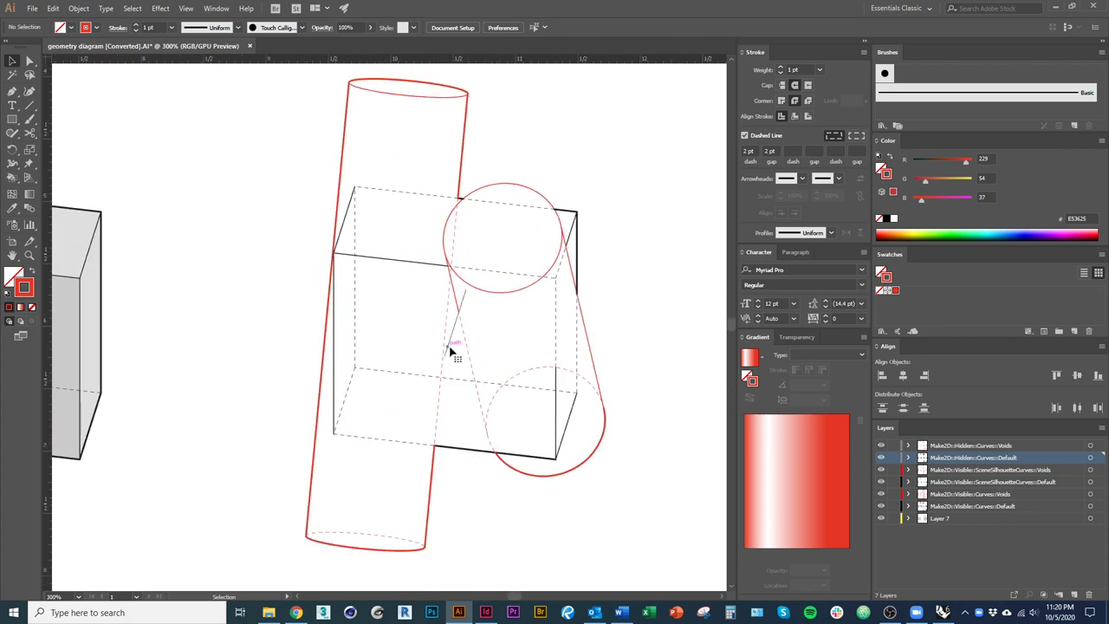
left_click(451, 350)
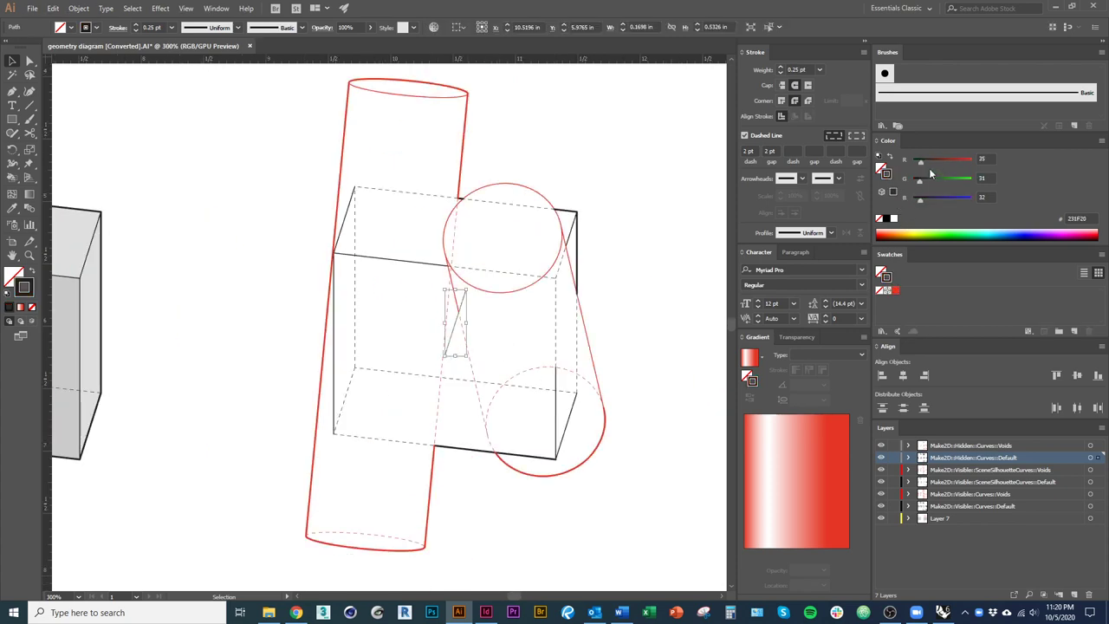
left_click(896, 290)
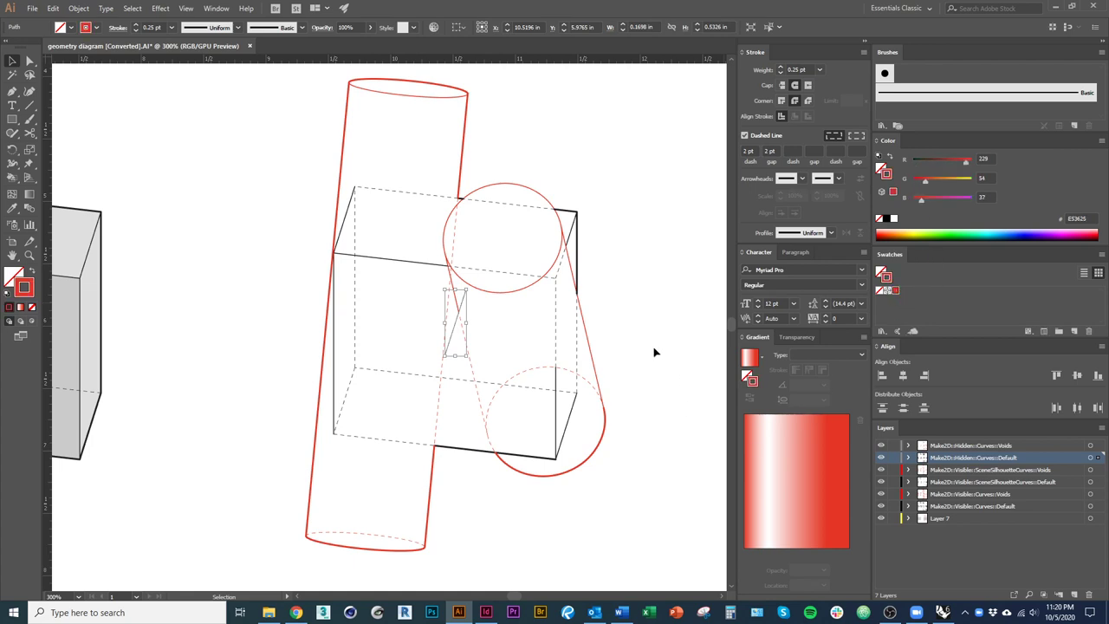
left_click(469, 346)
left_click(453, 337)
left_click(779, 68)
left_click(758, 137)
left_click(650, 363)
scroll(457, 341, "up", 1)
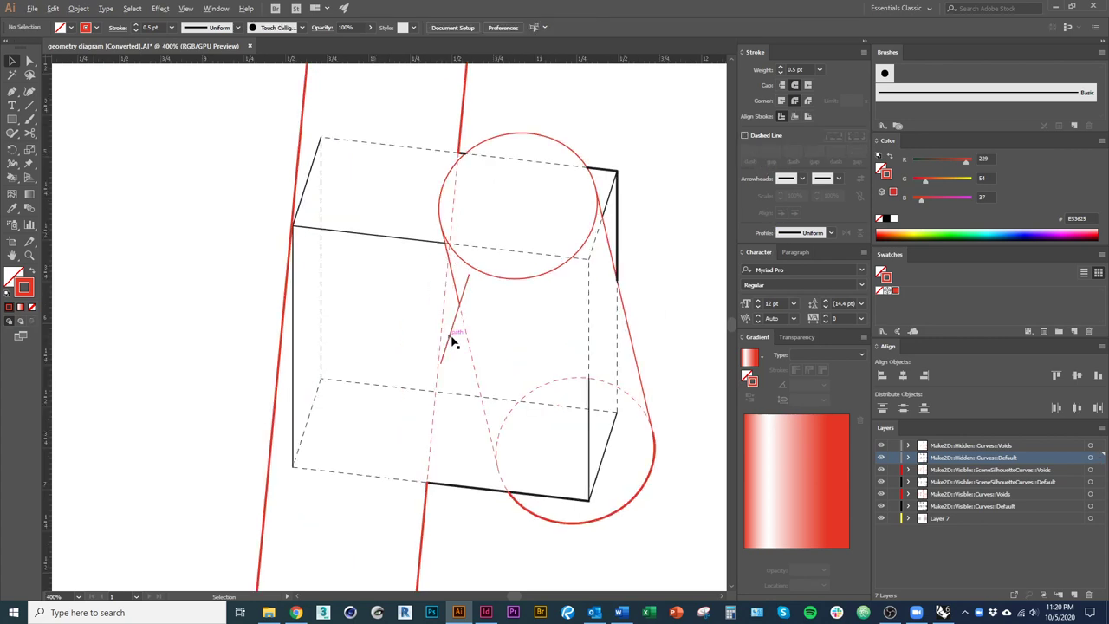
Dash the short red diagonal line inside the two-cylinder cube with 5 pt dashes and 5 pt gaps.
left_click(453, 338)
scroll(452, 345, "down", 1)
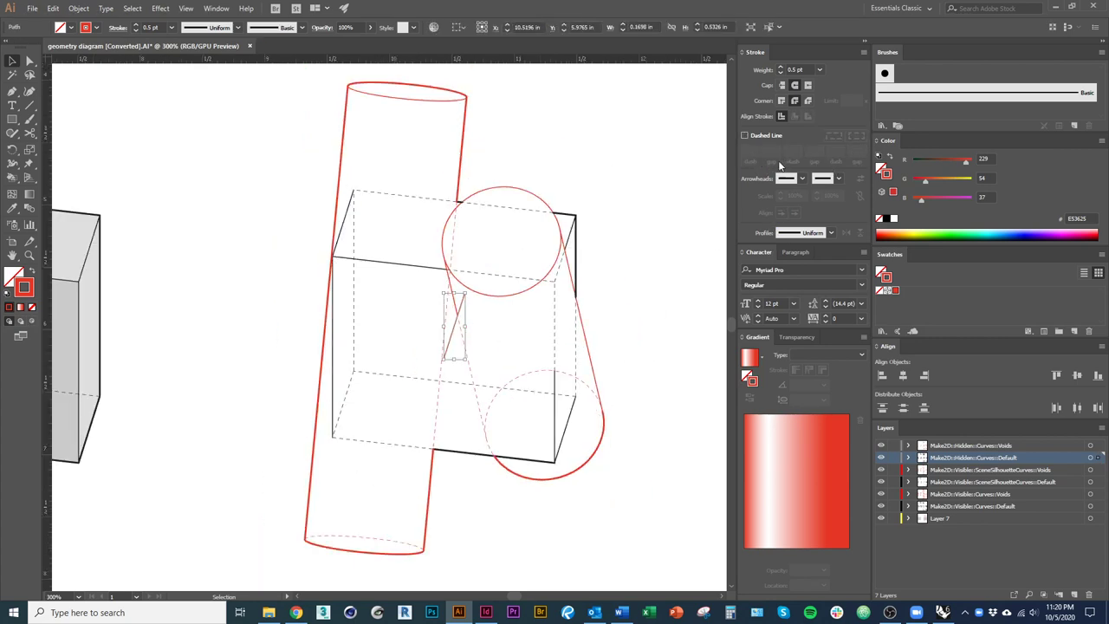
left_click(762, 136)
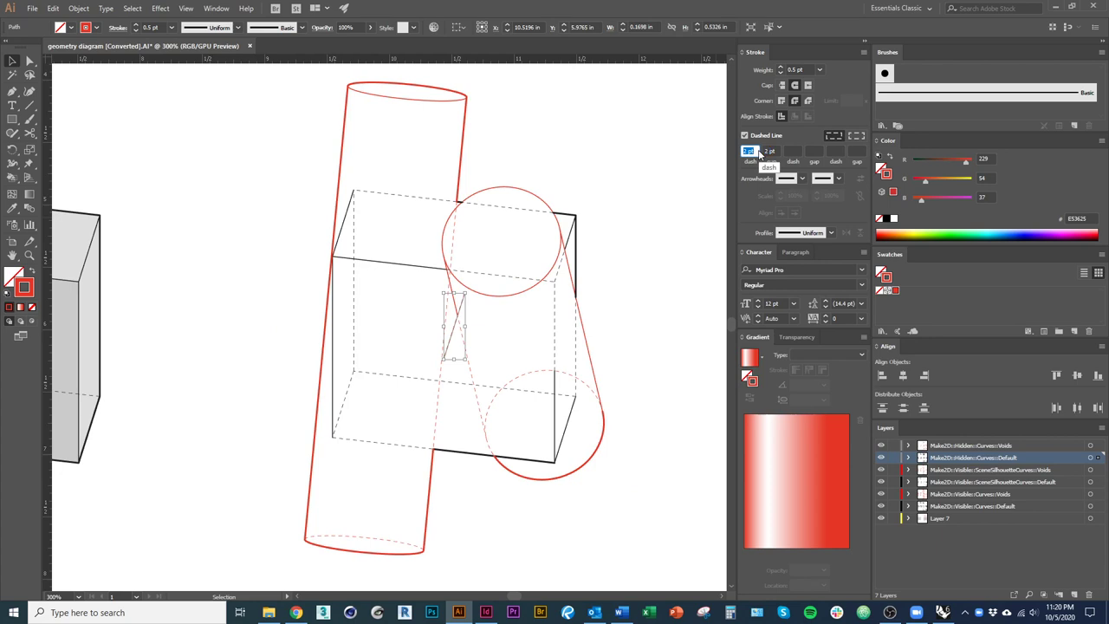
type("5")
key("Tab")
type("5")
key("Tab")
left_click(636, 263)
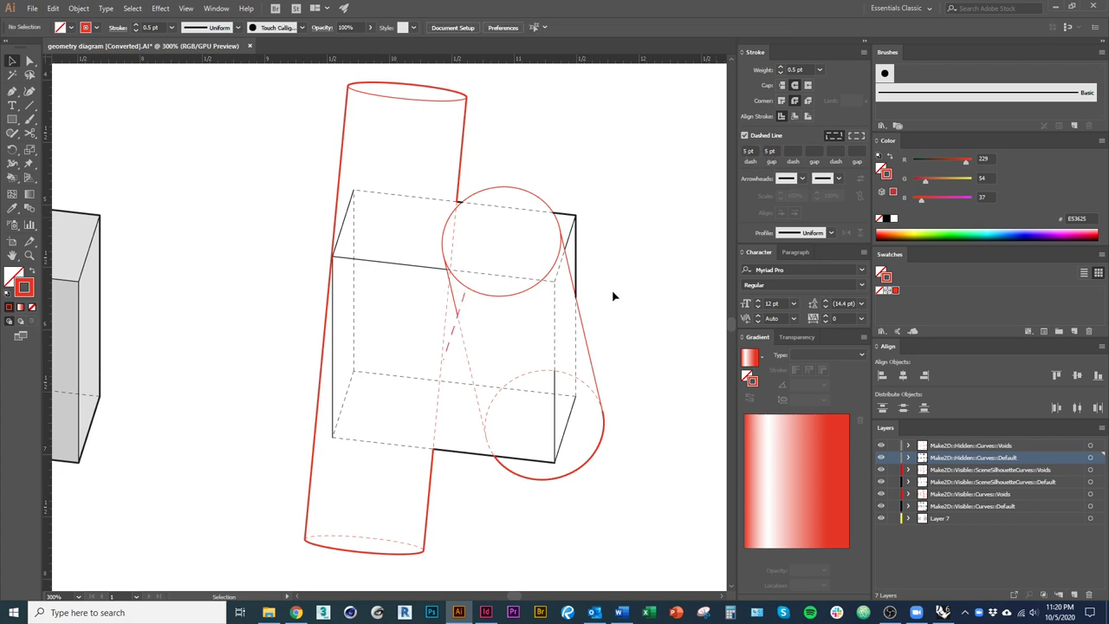
Draw a small hook-shaped curve about 0.27 in wide and 0.30 in high with the Pen tool across the short red diagonal line.
scroll(610, 299, "down", 1)
left_click_drag(526, 307, 548, 351)
scroll(549, 354, "up", 1)
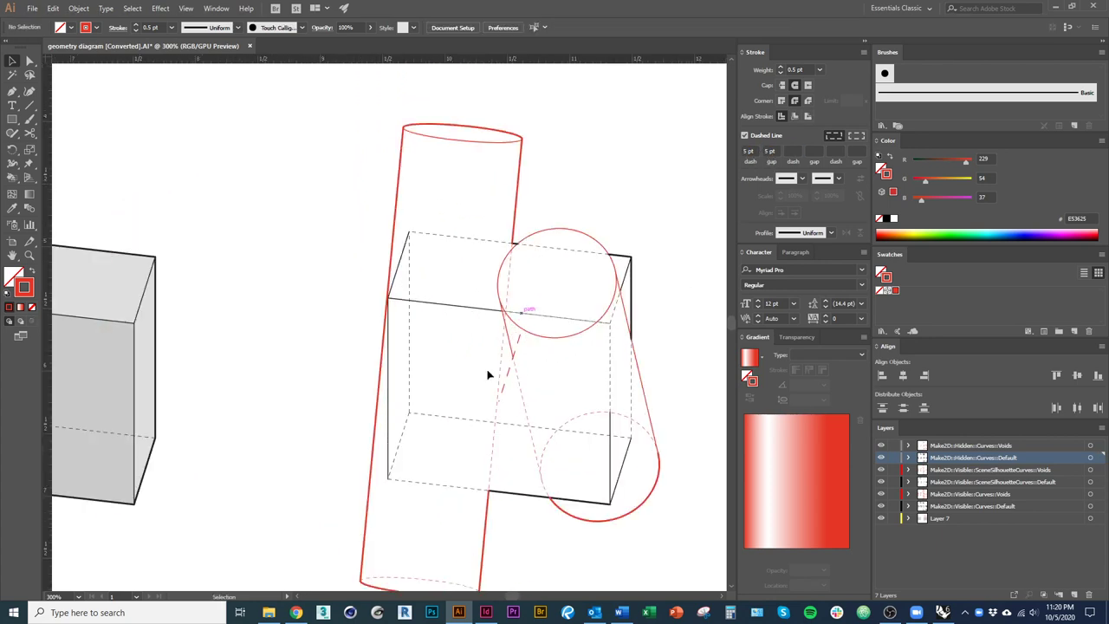
left_click_drag(547, 406, 535, 381)
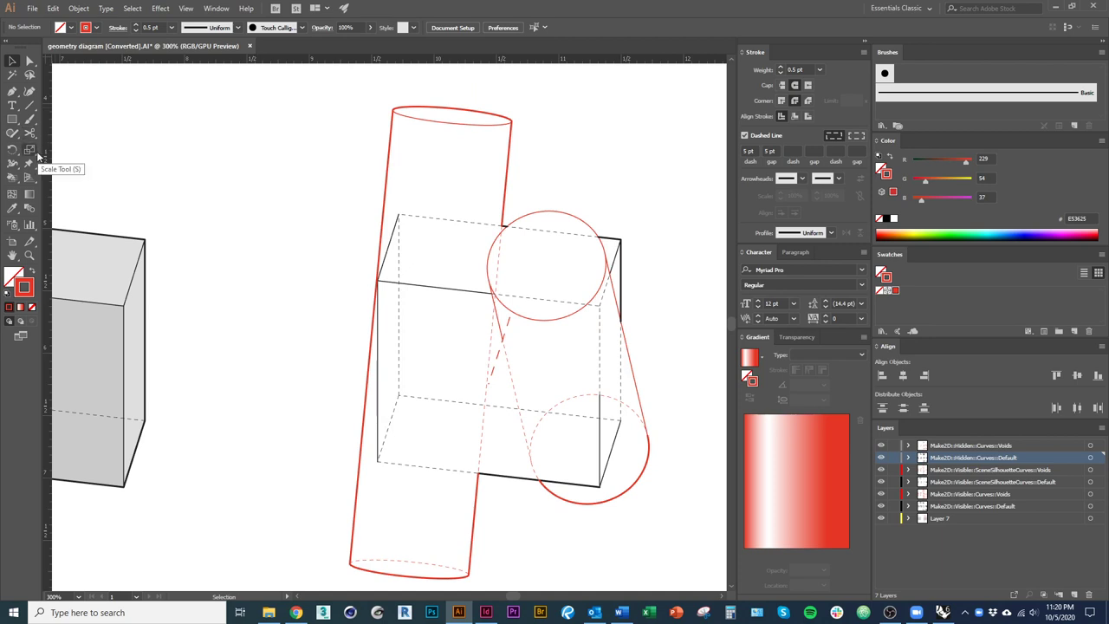
left_click(18, 122)
left_click(18, 122)
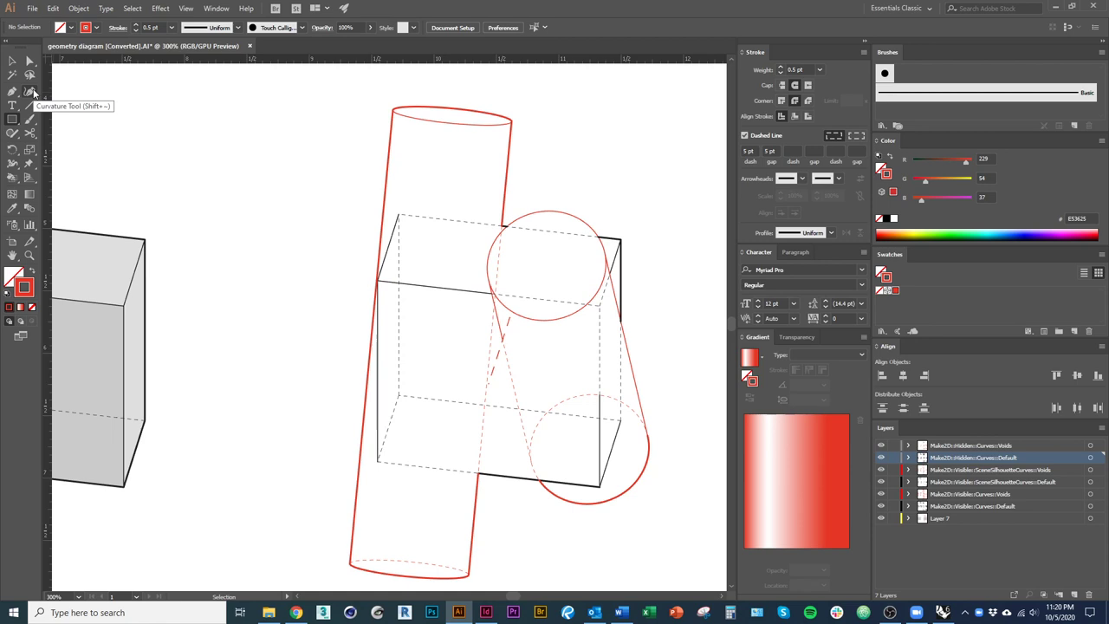
left_click(15, 92)
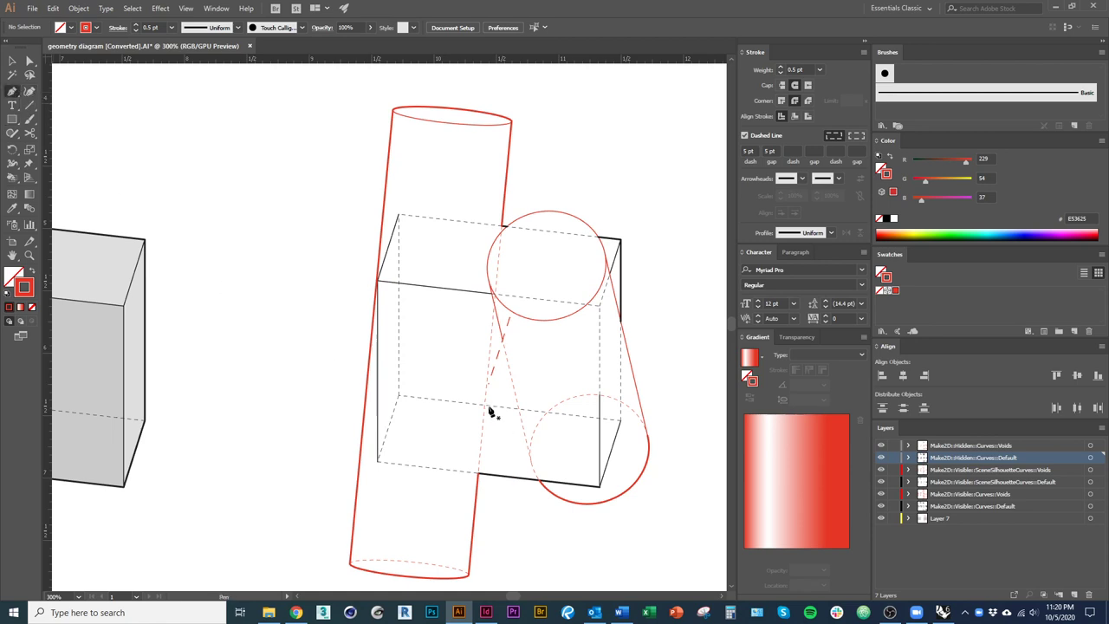
left_click(461, 383)
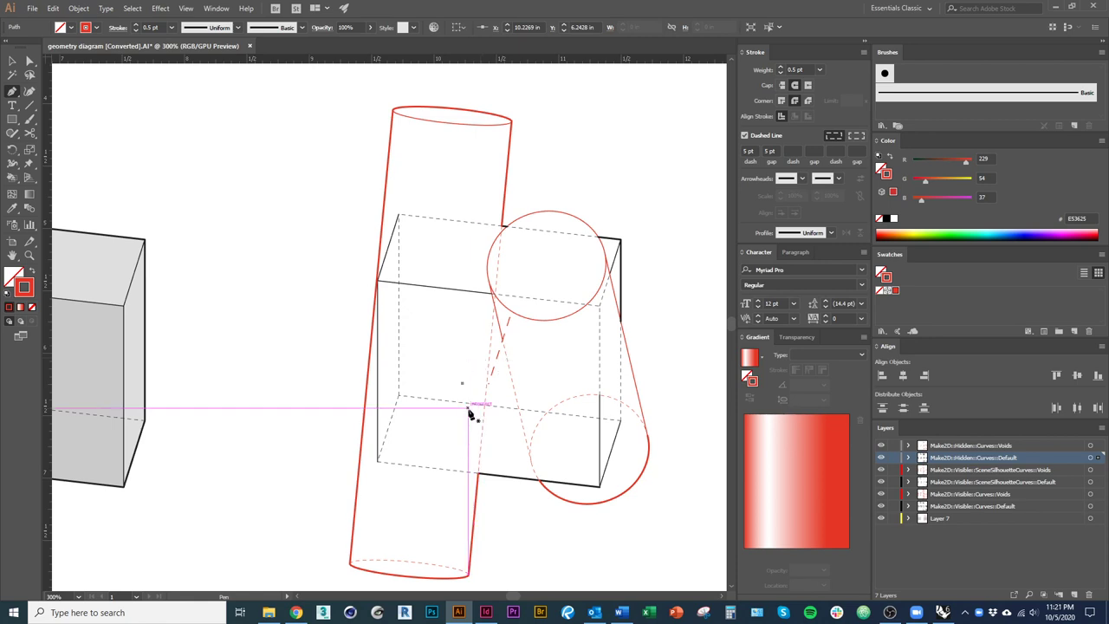
key("ctrl+z")
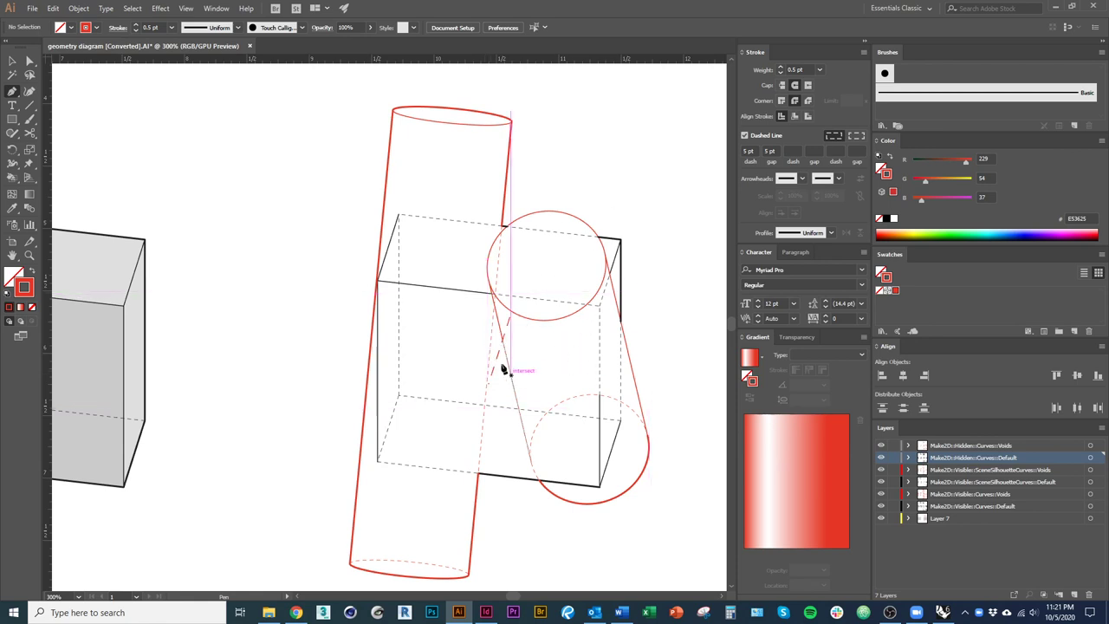
scroll(506, 373, "up", 1)
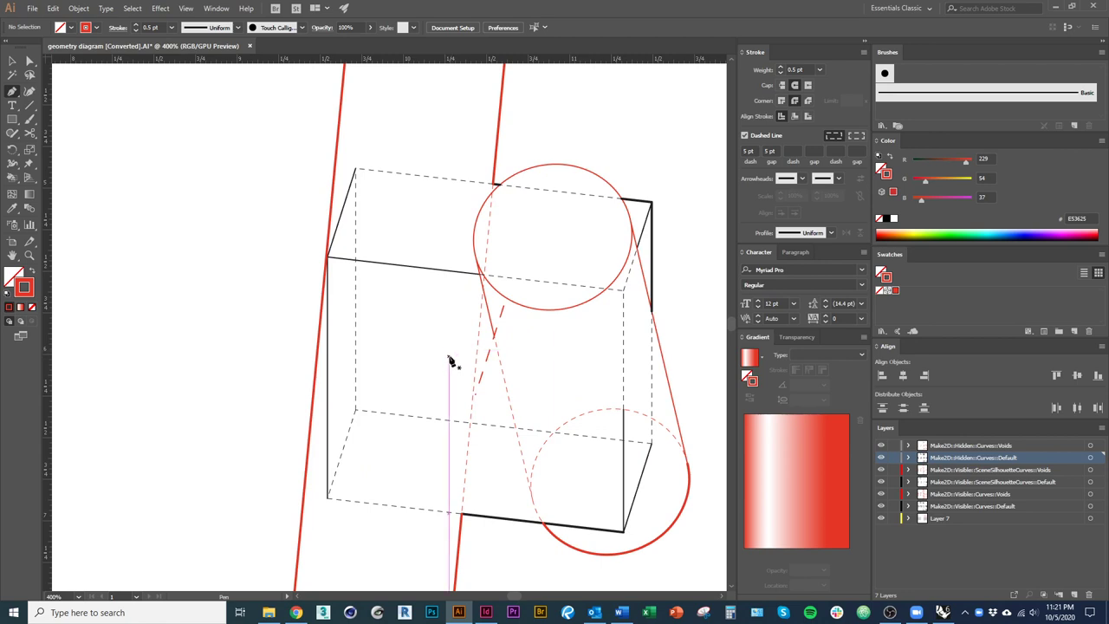
left_click_drag(448, 357, 497, 362)
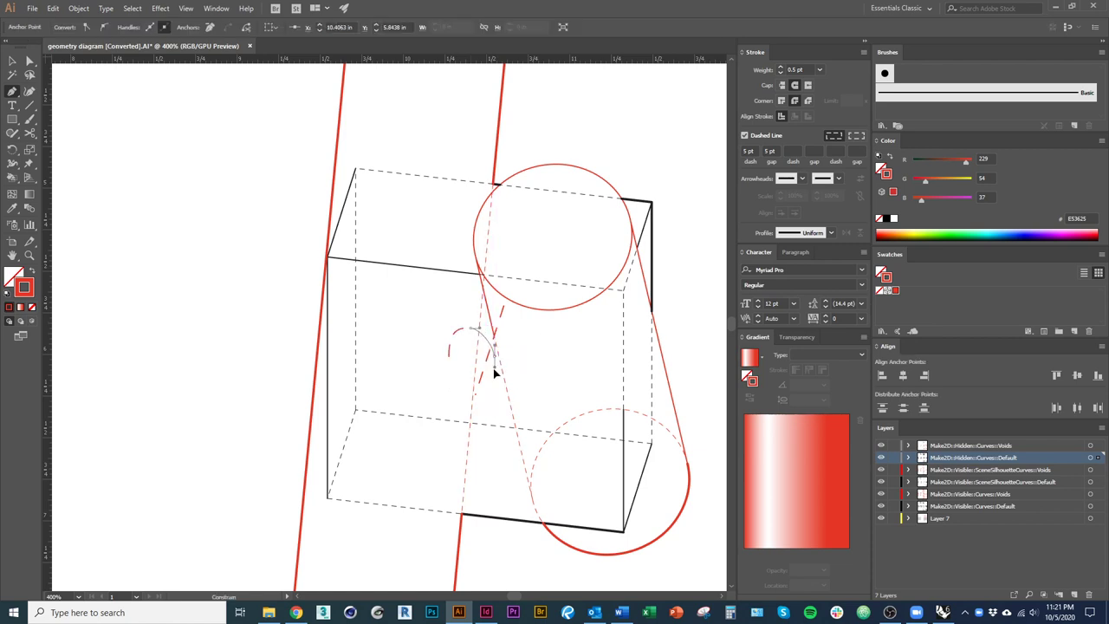
mouse_move(470, 376)
left_mouse_down()
mouse_move(452, 381)
mouse_move(524, 453)
mouse_move(450, 427)
mouse_move(459, 377)
left_mouse_up()
key("ctrl+equal")
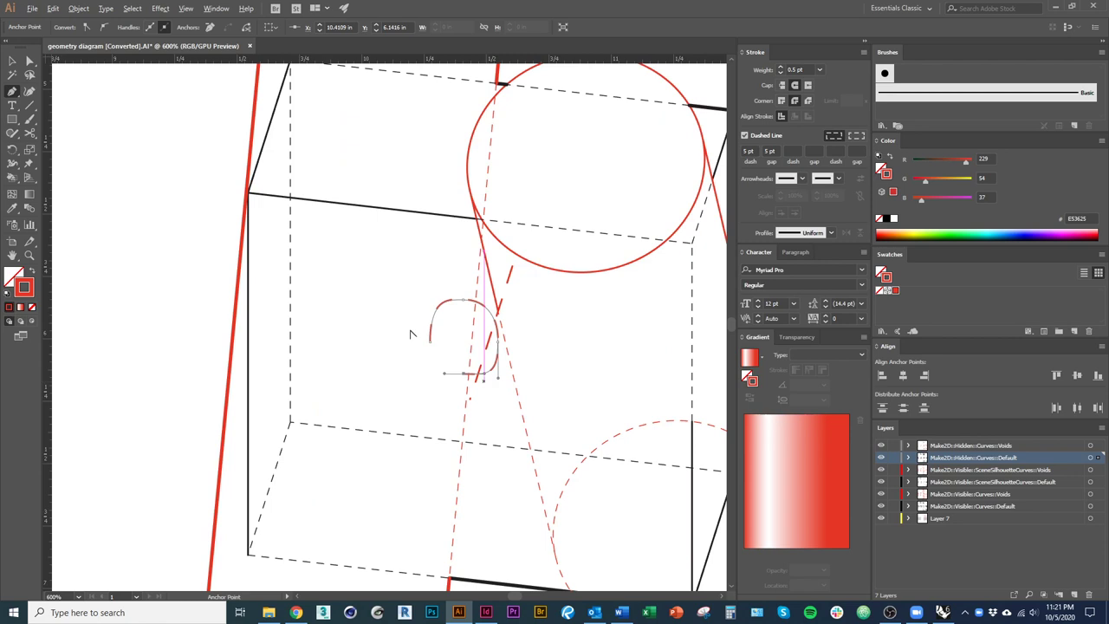
Remove the dashes from the hook-shaped curve so its stroke is solid.
left_click(13, 62)
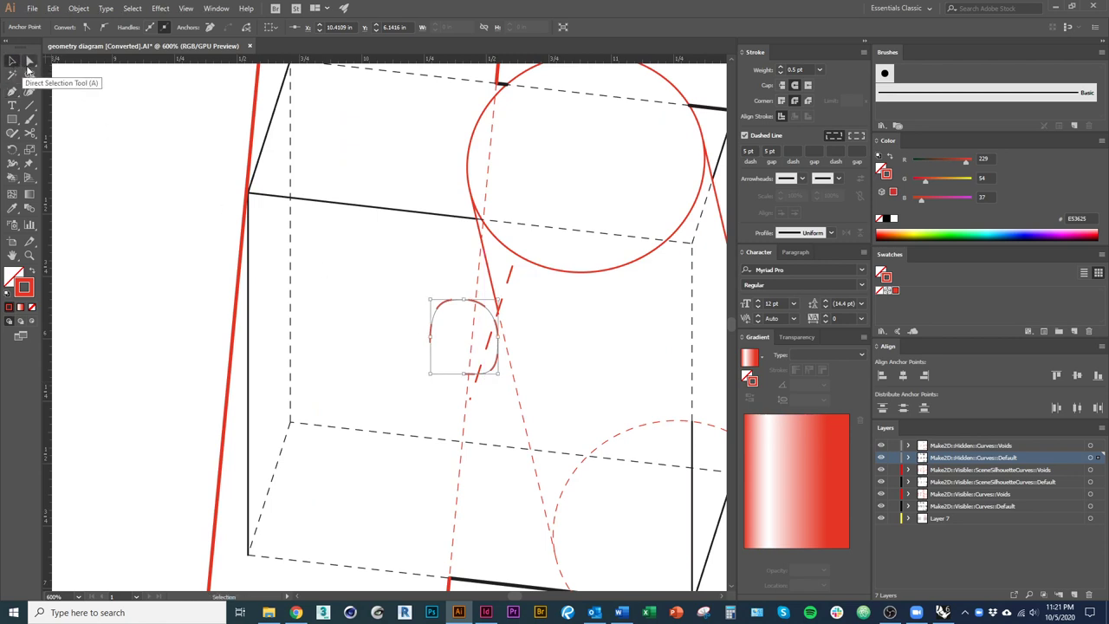
left_click(29, 63)
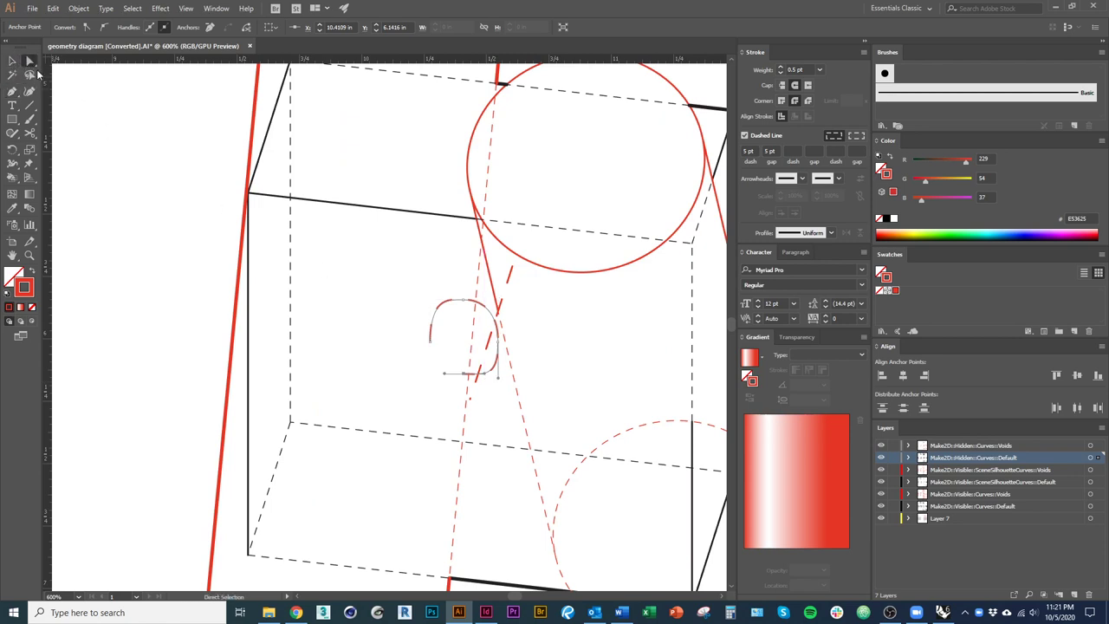
left_click(404, 382)
scroll(476, 373, "up", 1)
left_click(476, 374)
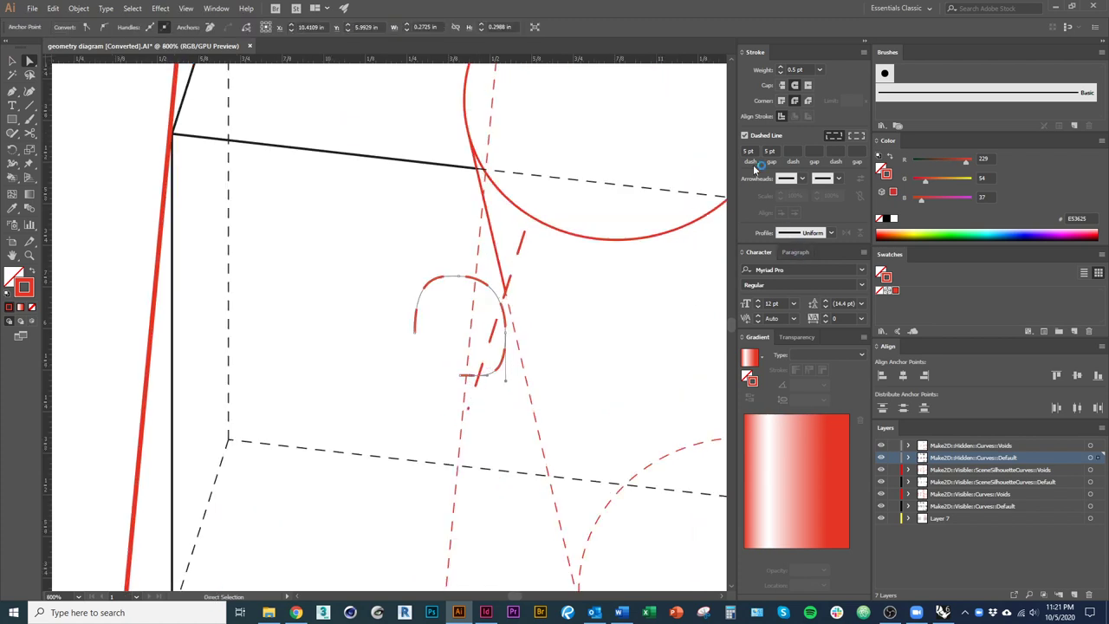
left_click(762, 137)
left_click_drag(499, 364, 376, 379)
key("ctrl+z")
Reshape the hook-shaped curve by adjusting the direction handles at its lower and left ends and lowering its top anchor slightly.
left_click(461, 375)
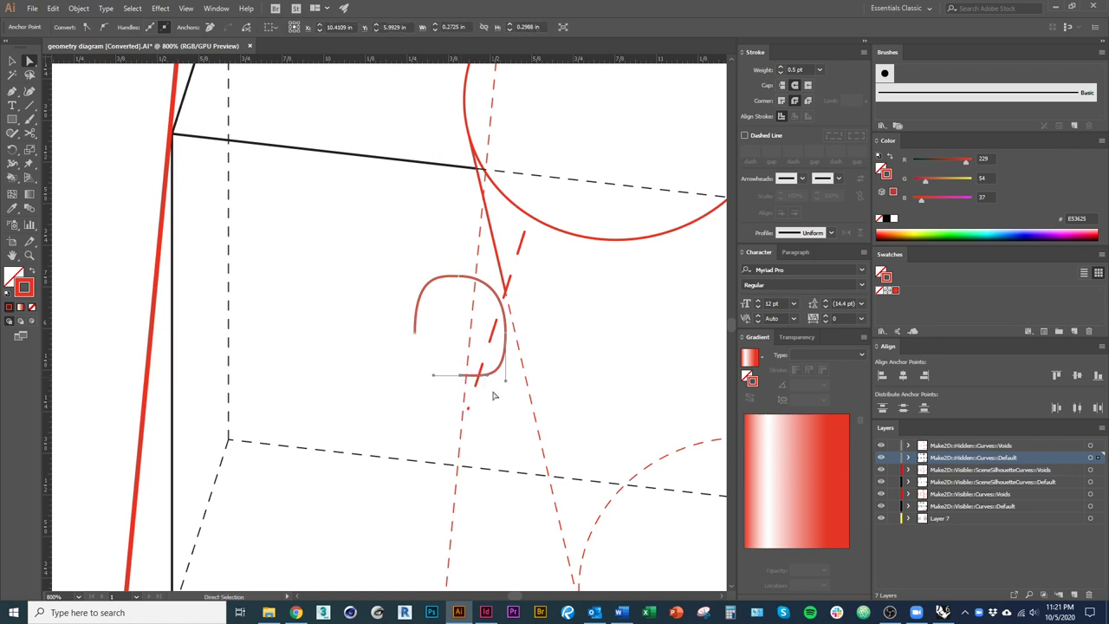
left_click_drag(487, 376, 505, 357)
left_click(505, 333)
left_click(459, 276)
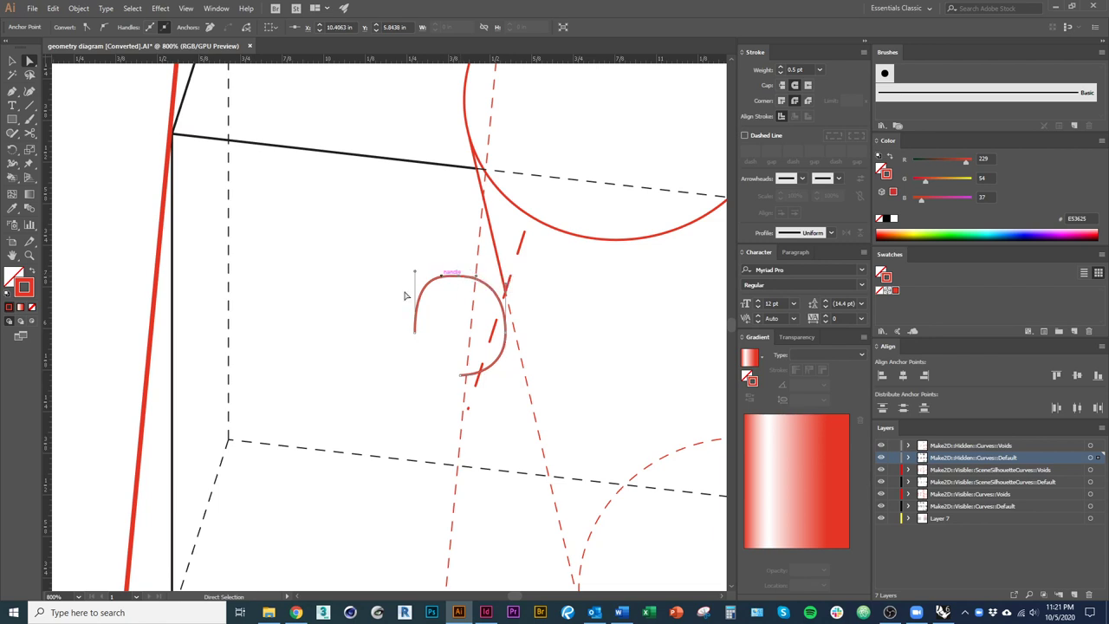
left_click_drag(415, 273, 487, 276)
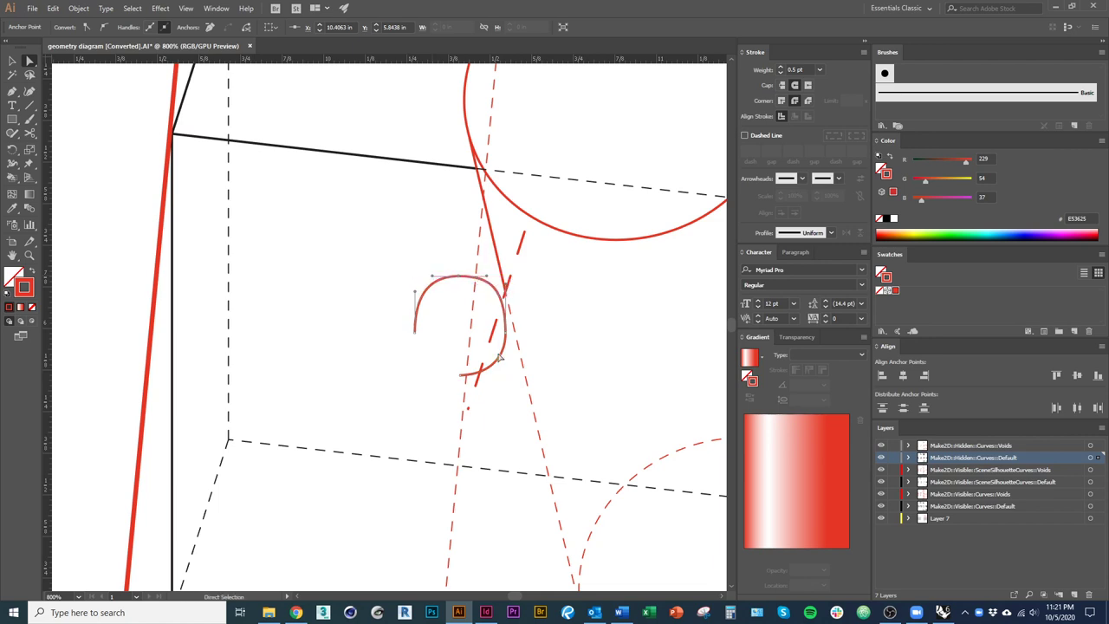
left_click(505, 296)
left_click_drag(460, 278, 414, 299)
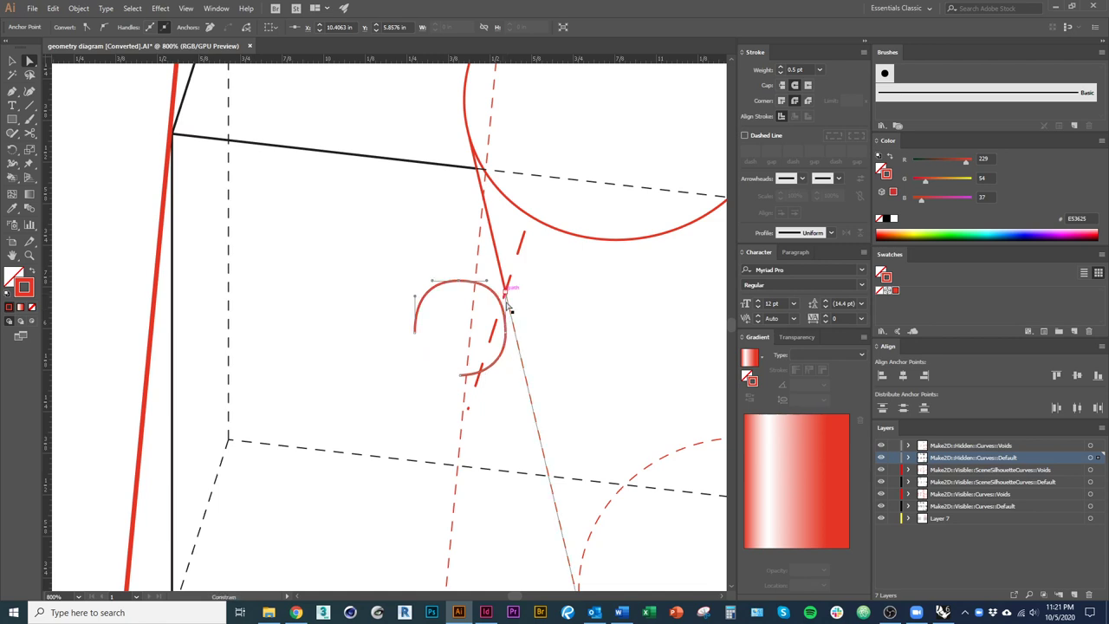
Move the hook-shaped curve left, clear of the short red dashed diagonal line.
key("v")
left_click(504, 345)
left_click_drag(504, 344, 357, 346)
left_click(403, 435)
left_click_drag(402, 435, 473, 444)
left_click(429, 368)
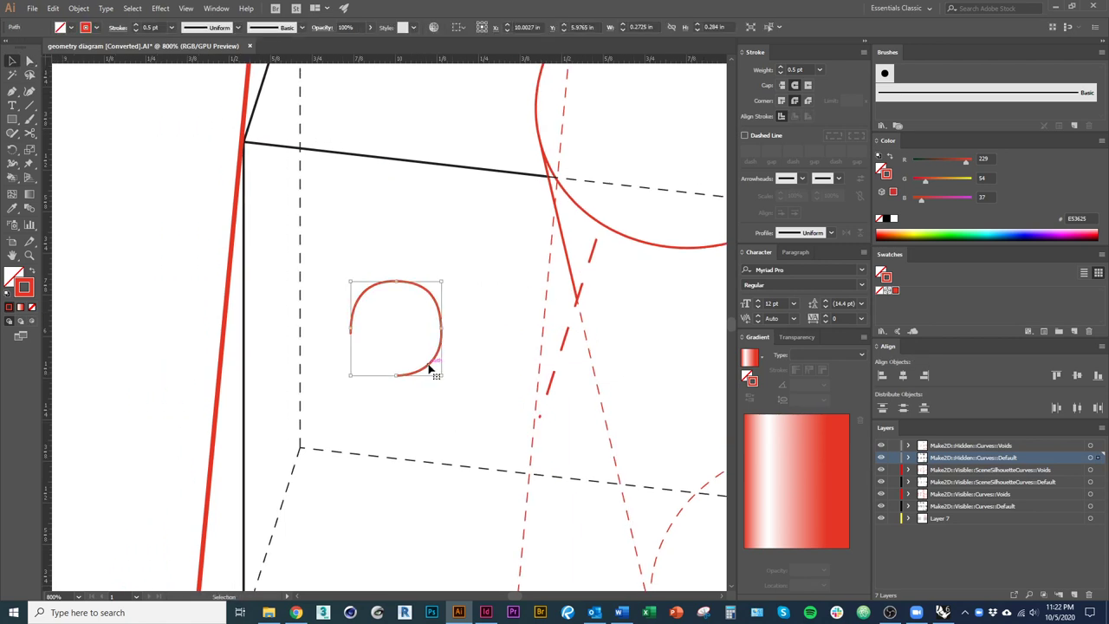
Shorten the lower direction handle at the hook-shaped curve's right anchor to round out its lower part.
key("a")
left_click(442, 362)
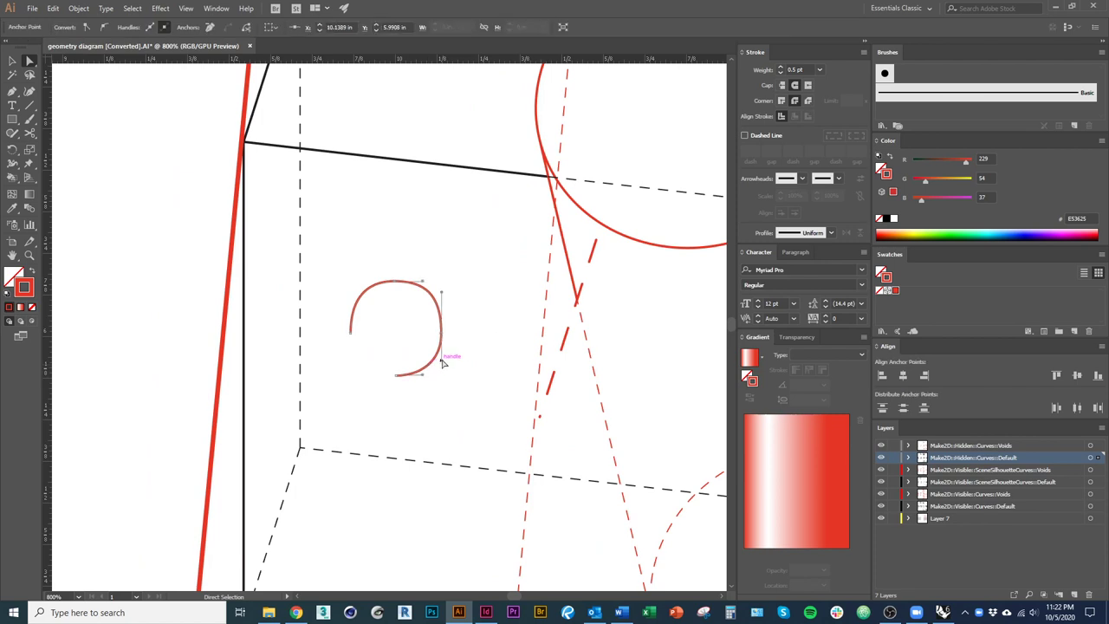
left_click_drag(441, 362, 443, 300)
key("v")
left_click(420, 330)
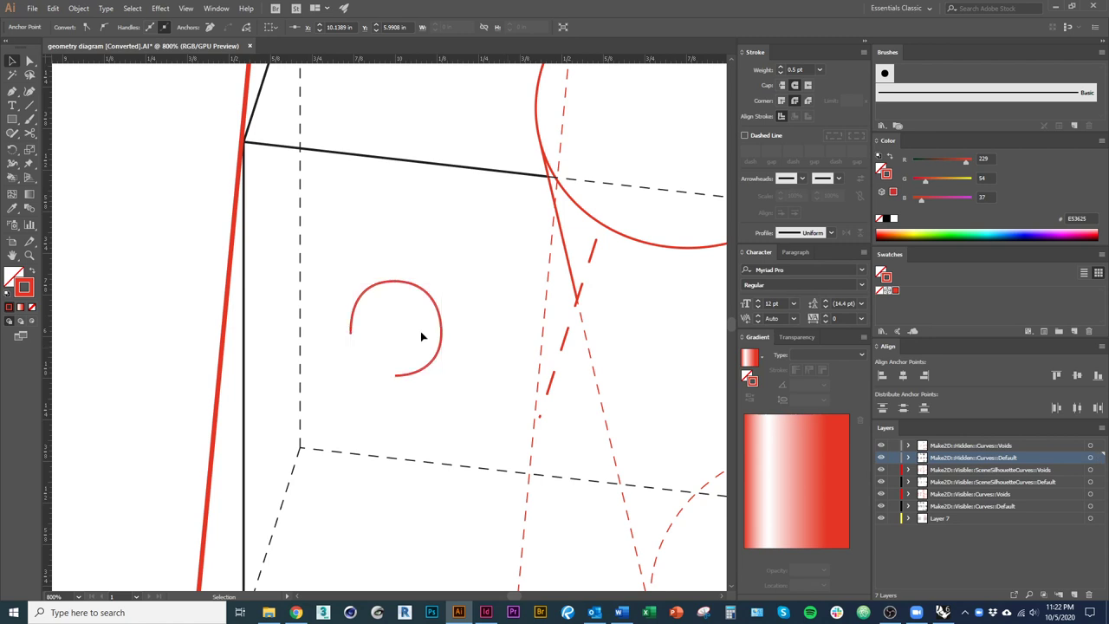
Draw a red outlined circle about 0.24 in in diameter in the empty area left of the tall cylinder.
key("c")
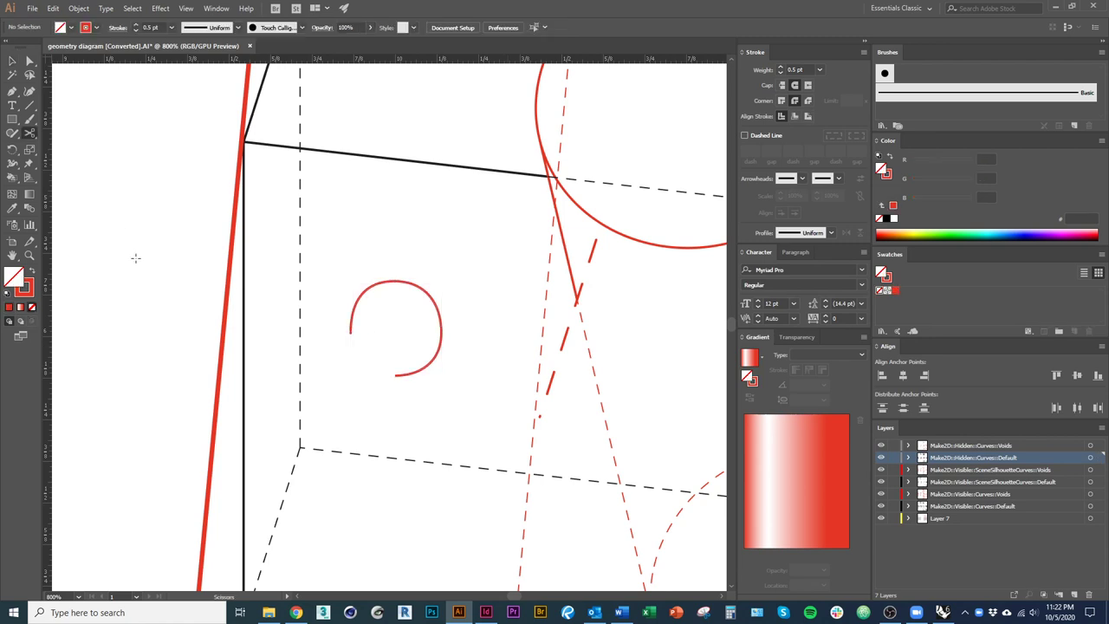
key("v")
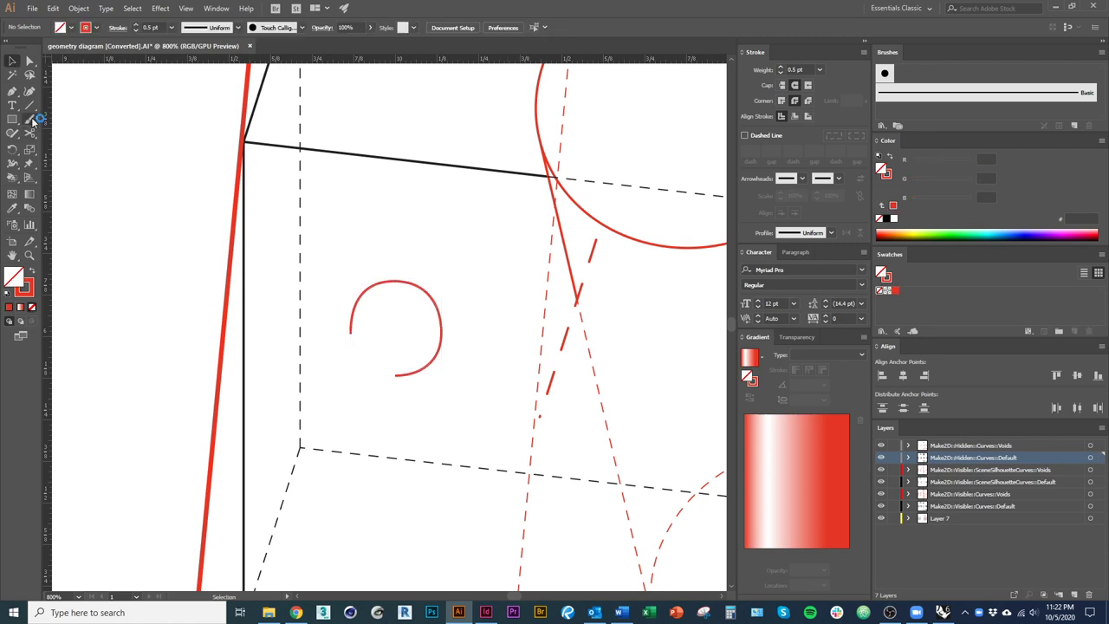
left_click_drag(12, 123, 62, 147)
mouse_move(154, 275)
left_mouse_down()
mouse_move(191, 324)
mouse_move(223, 331)
mouse_move(211, 335)
left_mouse_up()
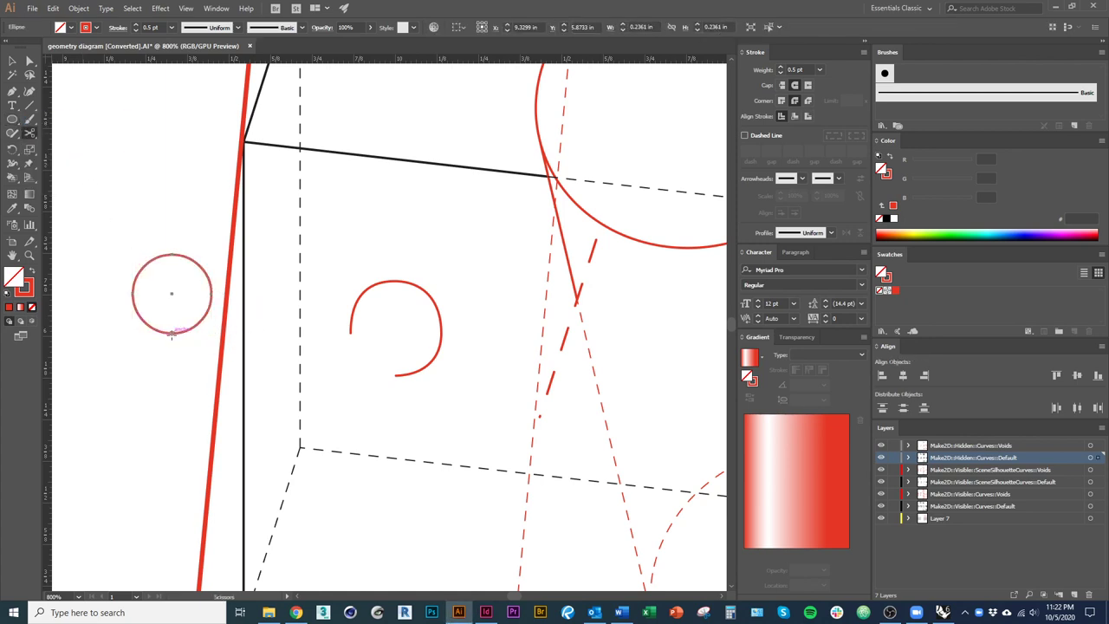
Cut the circle at its left and bottom anchors, remove the lower-left quarter, and delete the old hook-shaped curve.
left_click(132, 293)
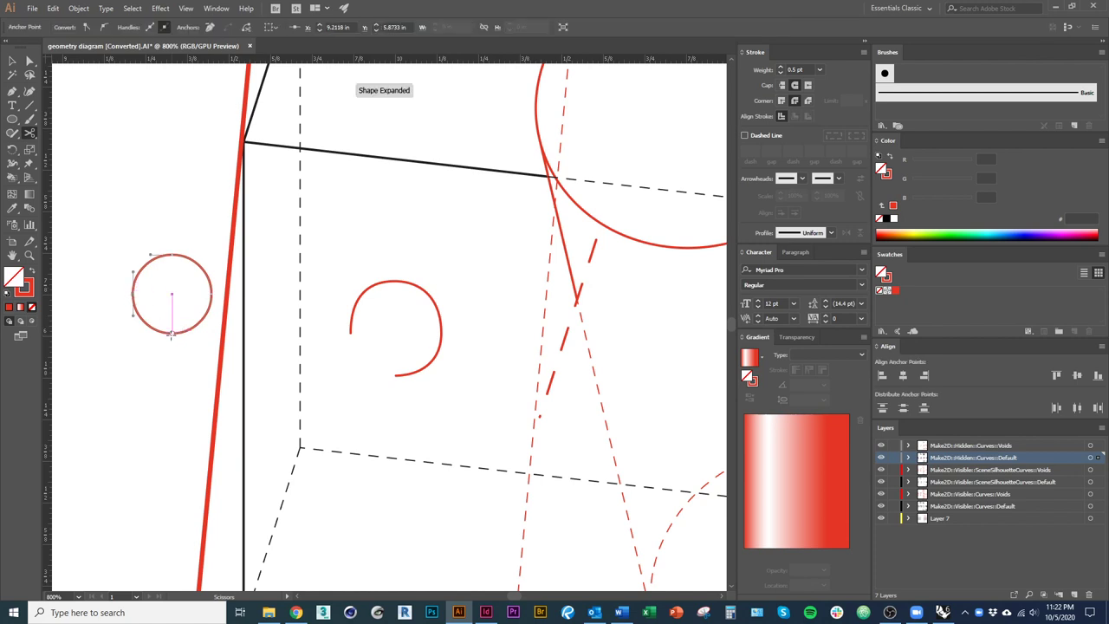
left_click(171, 333)
key("v")
left_click(146, 323)
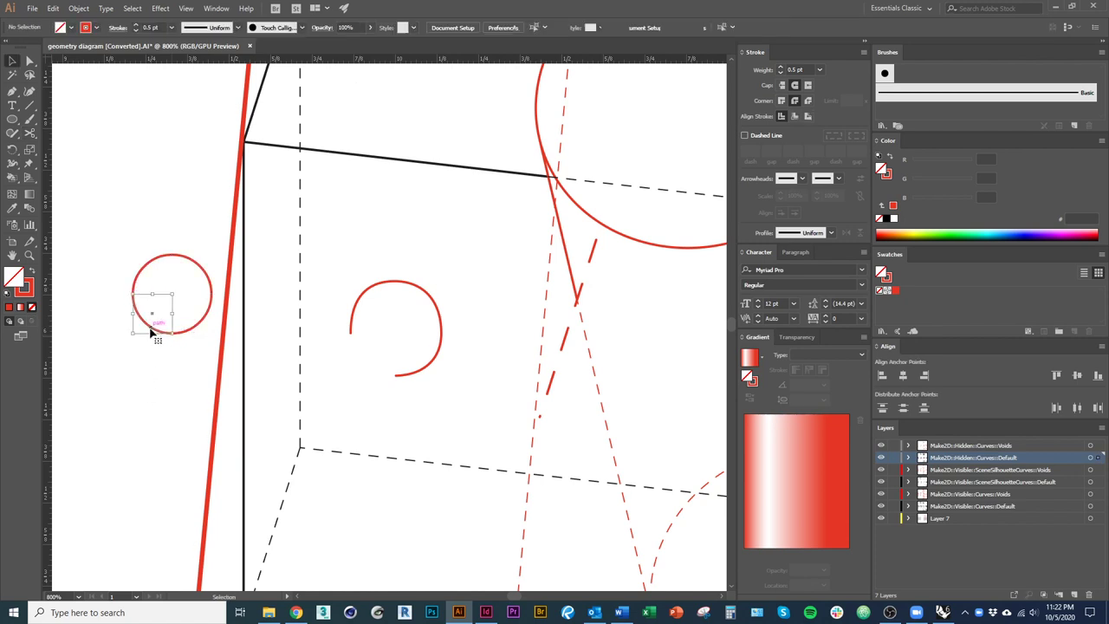
key("Delete")
left_click(404, 376)
key("Delete")
Move the three-quarter circle onto the short red diagonal line and enlarge it to about 0.36 in.
scroll(185, 349, "down", 3)
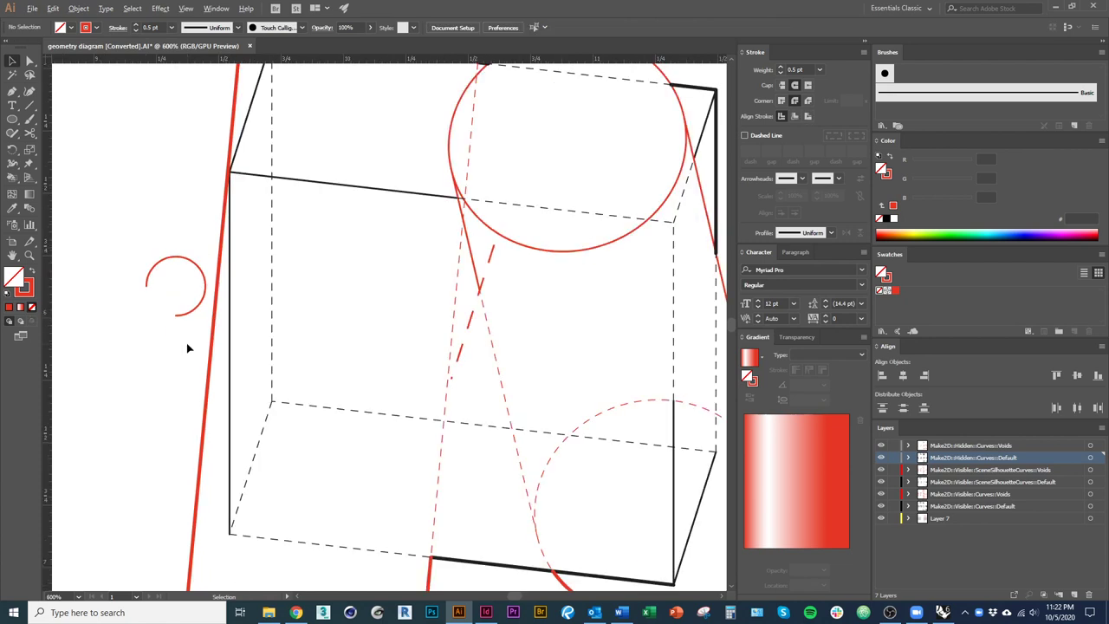
left_click_drag(190, 329, 352, 342)
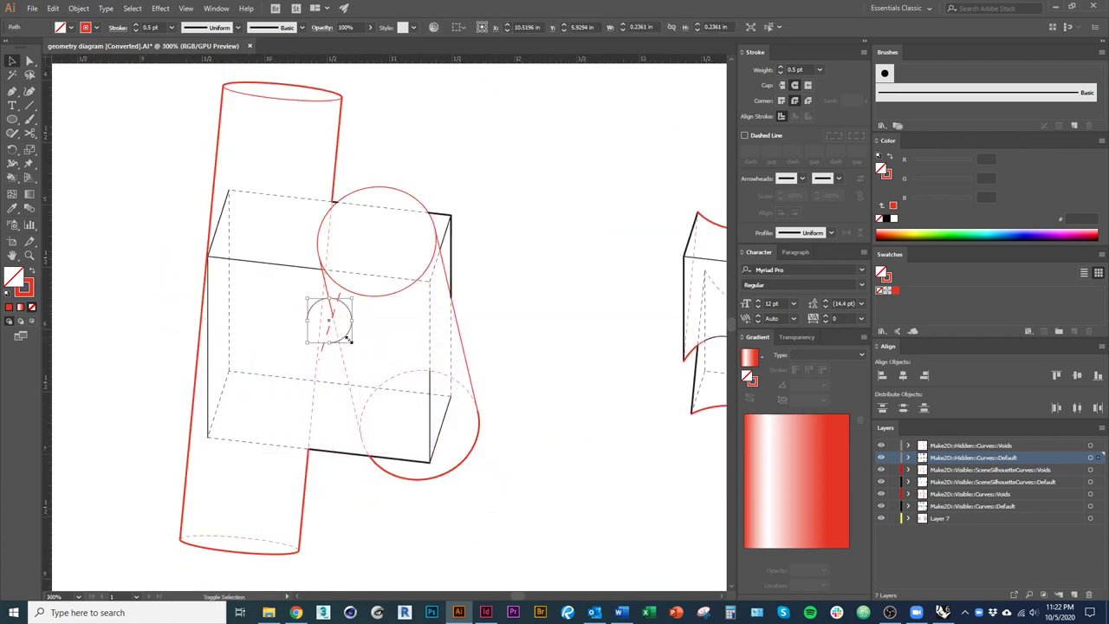
left_click(344, 359)
scroll(359, 350, "up", 5)
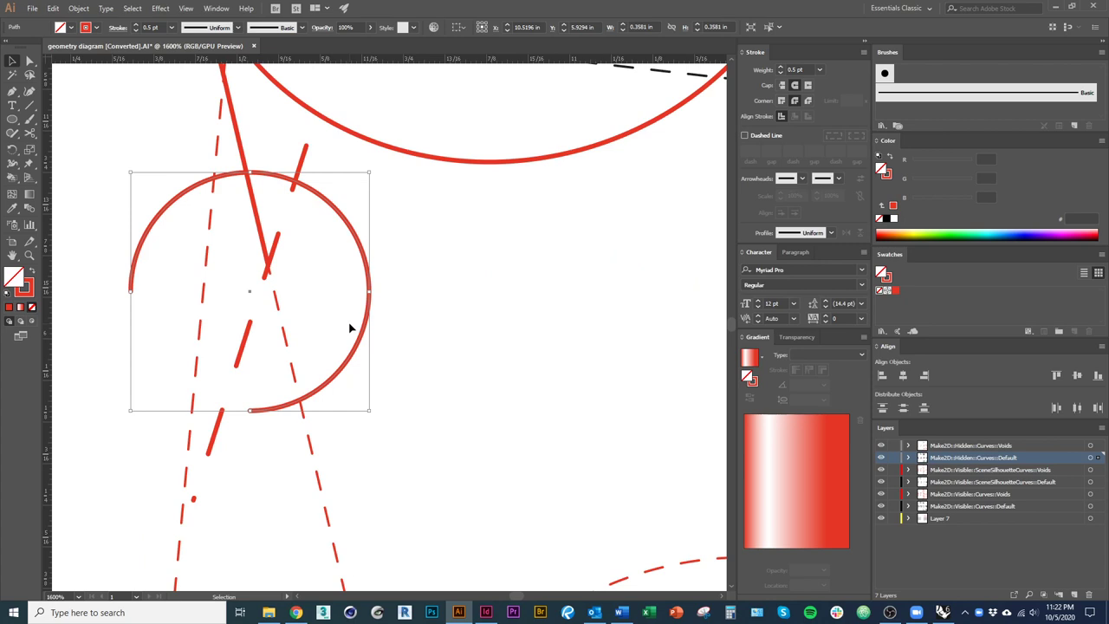
Cut the three-quarter circle at its right anchor and delete the lower-right quarter, leaving the upper semicircle.
key("c")
left_click(369, 292)
scroll(369, 384, "down", 1)
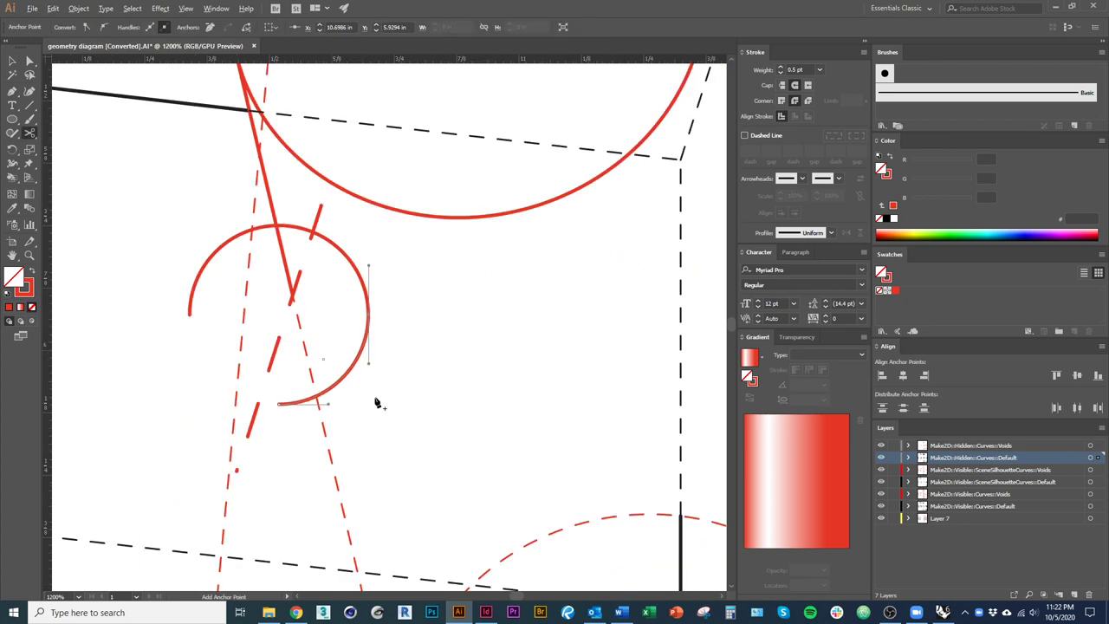
key("v")
key("Delete")
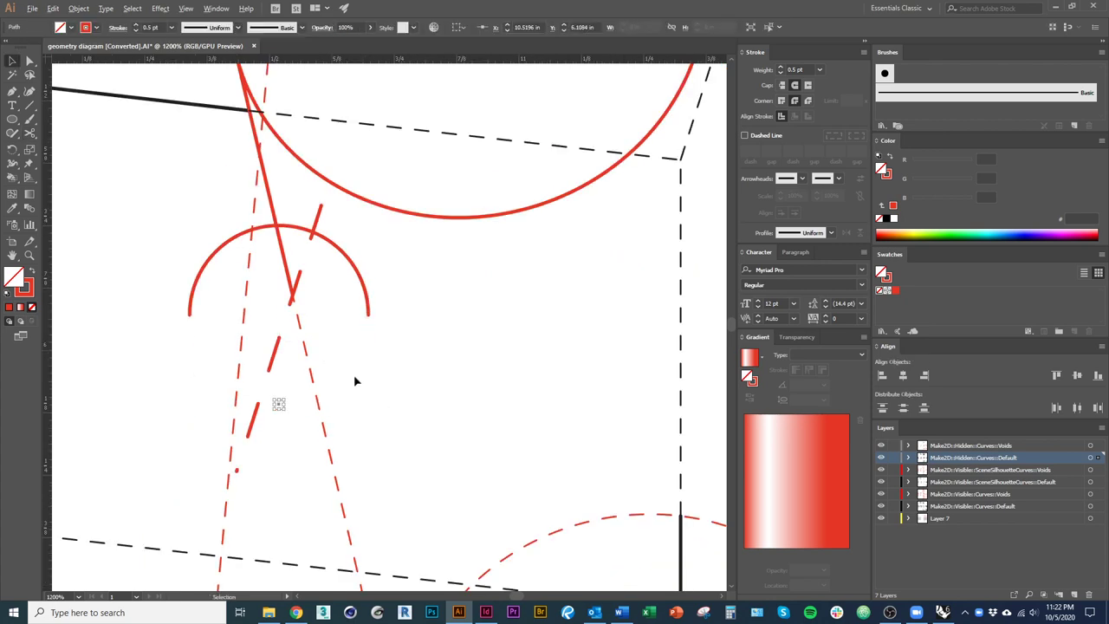
scroll(355, 380, "down", 1)
left_click(353, 379)
scroll(359, 366, "down", 1)
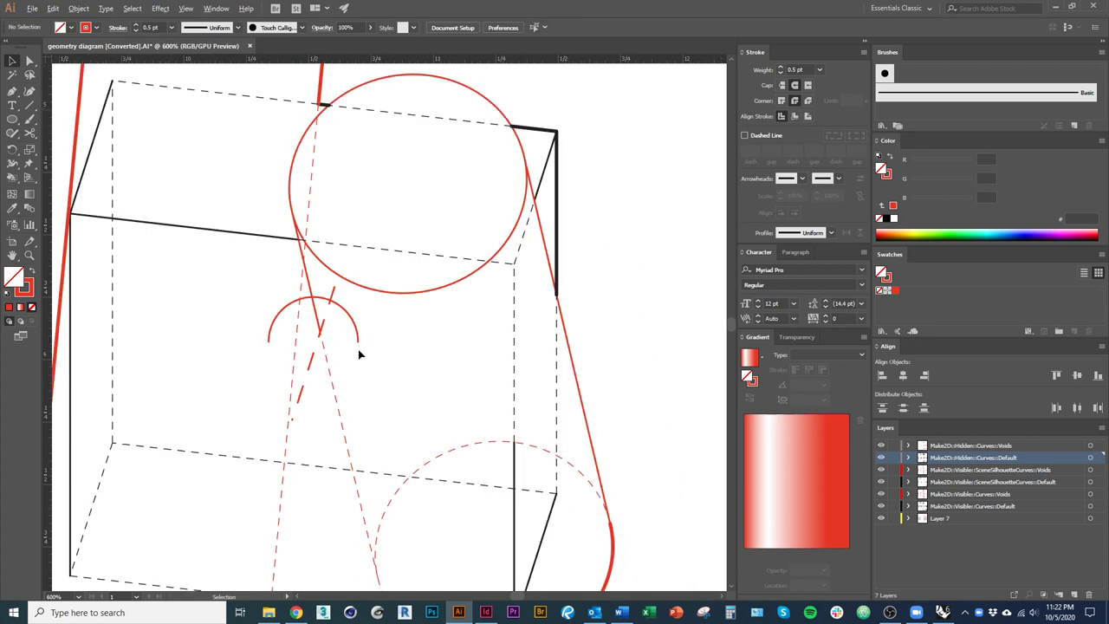
Add a solid triangular arrowhead to the semicircular arc and swap it to the arc's right end.
left_click(357, 337)
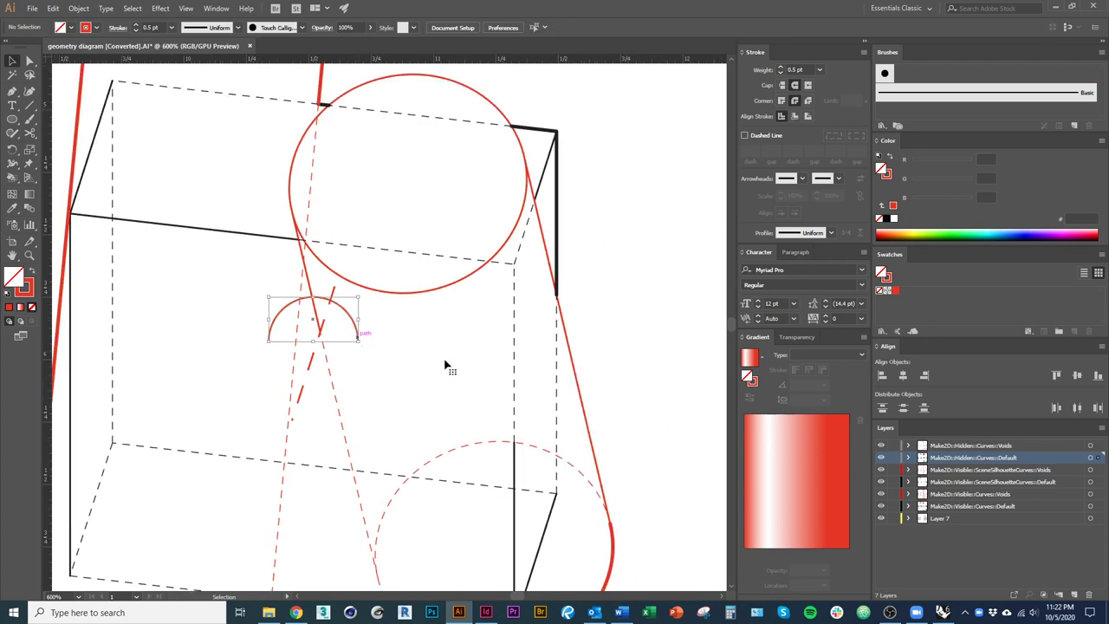
left_click(801, 179)
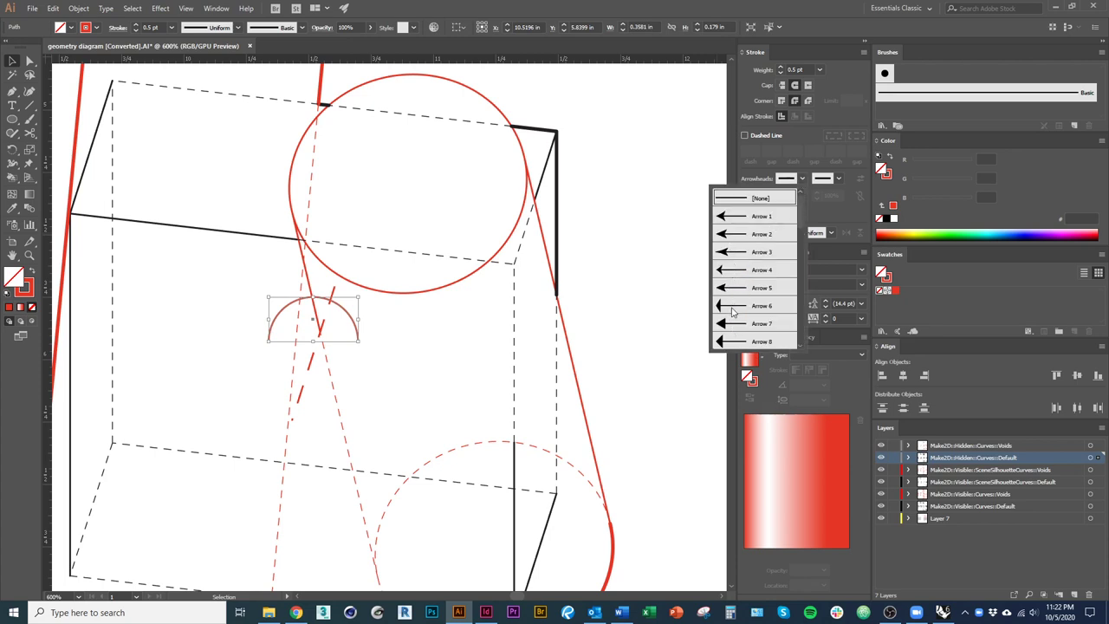
scroll(732, 312, "down", 3)
left_click(746, 219)
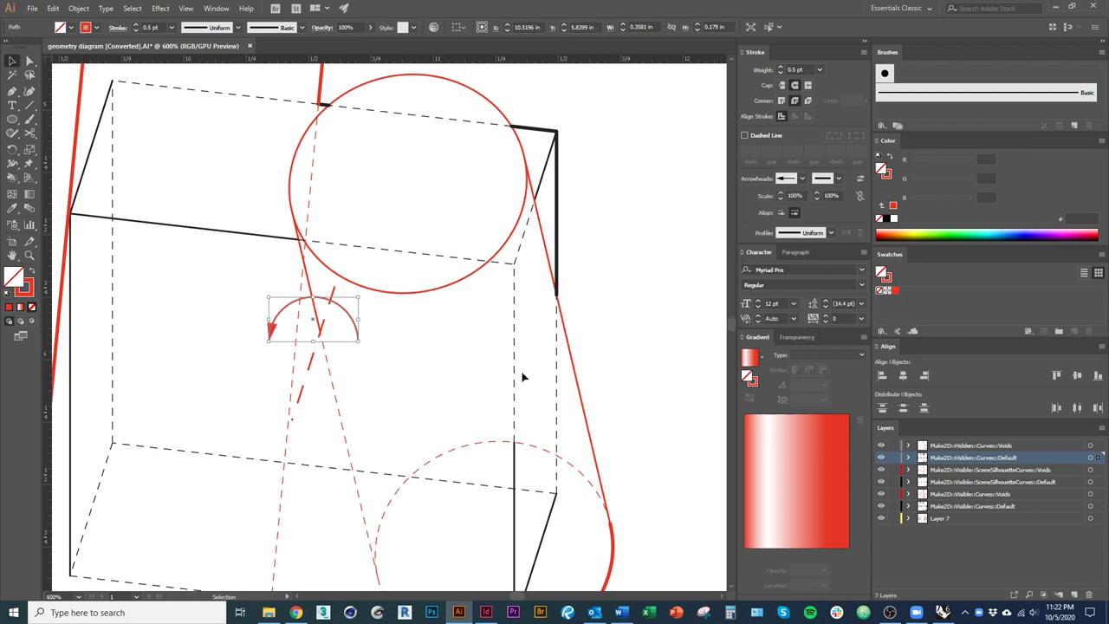
left_click(462, 390)
left_click(281, 329)
left_click(861, 180)
left_click(396, 439)
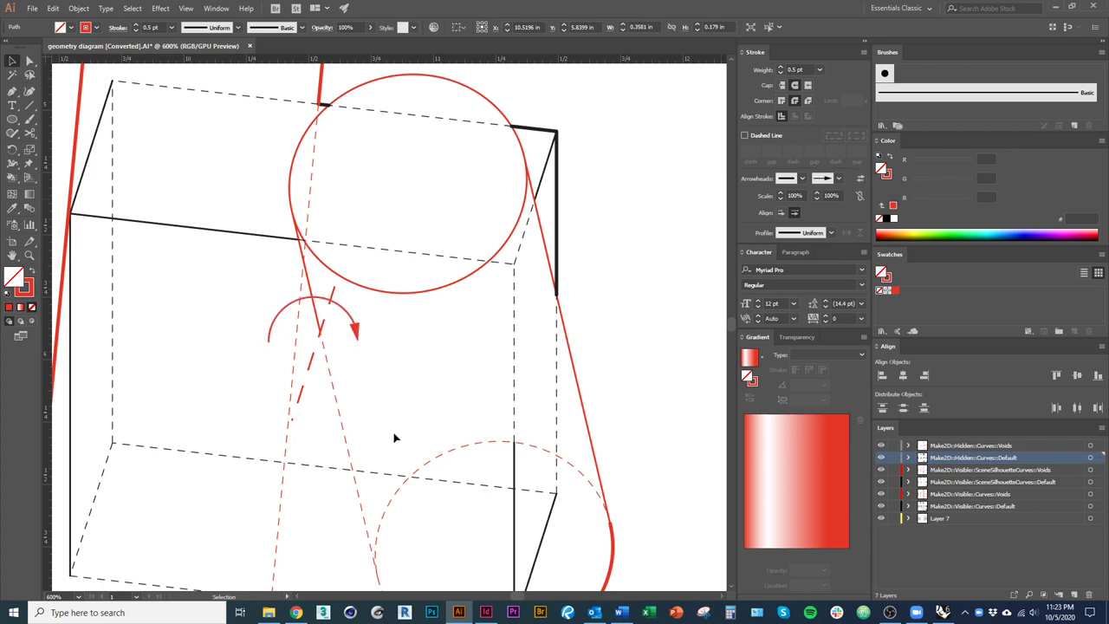
Set the curved arrow's stroke weight to 0.75 pt and its end arrowhead scale to 65%.
scroll(385, 398, "down", 1)
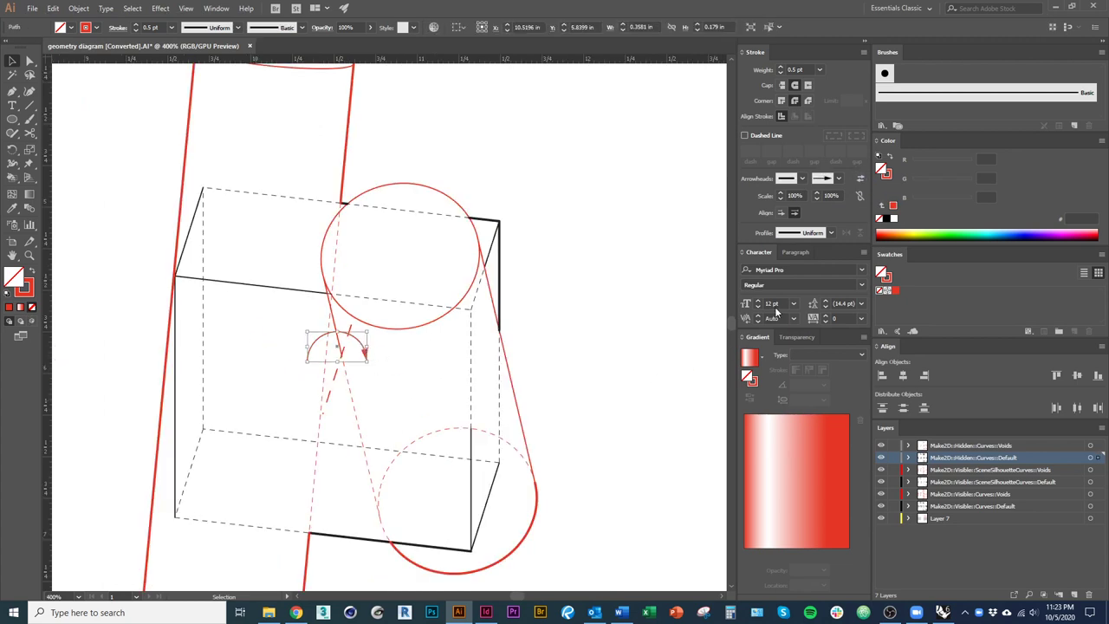
type("0.75")
key("Return")
left_click(817, 198)
left_click(817, 198)
double_click(828, 196)
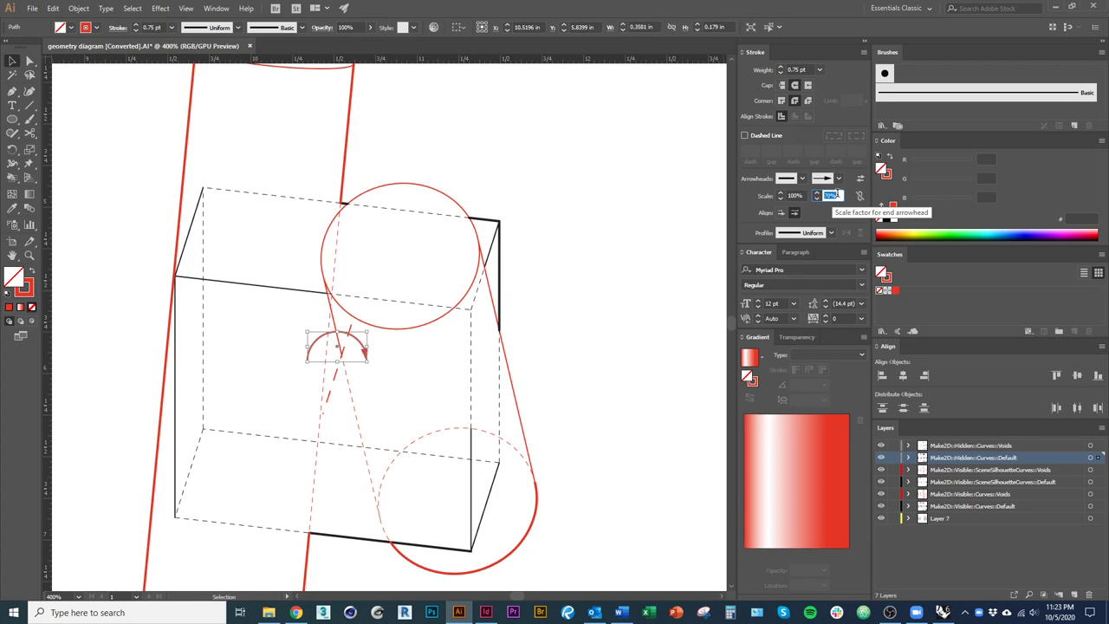
left_click(611, 391)
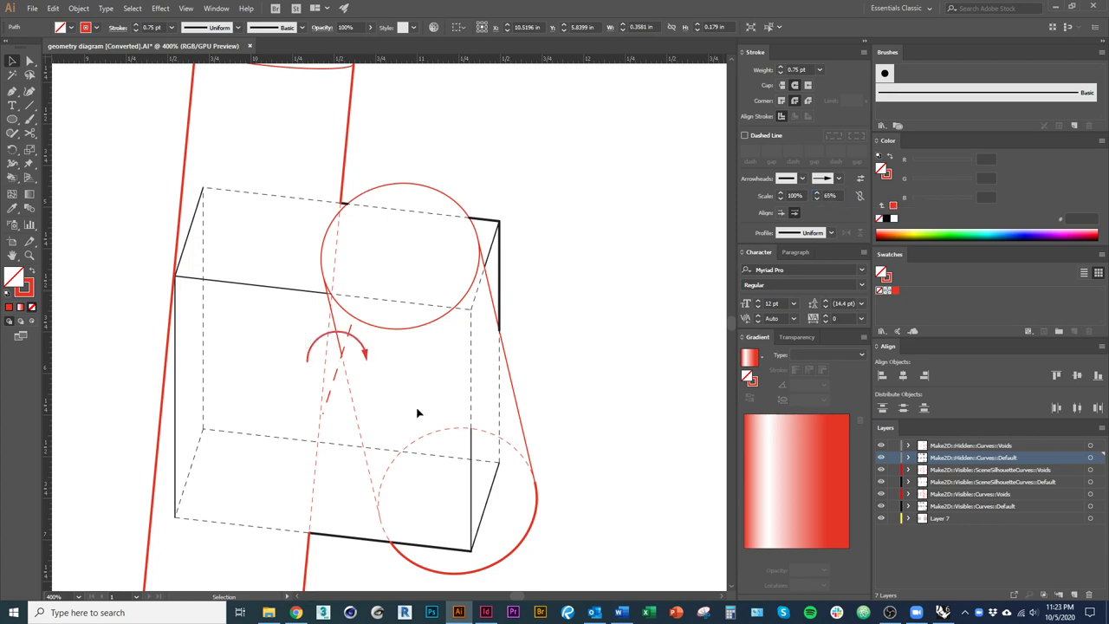
Move the curved arrow down to the lower end of the short red diagonal line in the two-cylinder cube.
key("ctrl+minus")
left_click_drag(385, 463, 437, 411)
left_click_drag(402, 303, 396, 338)
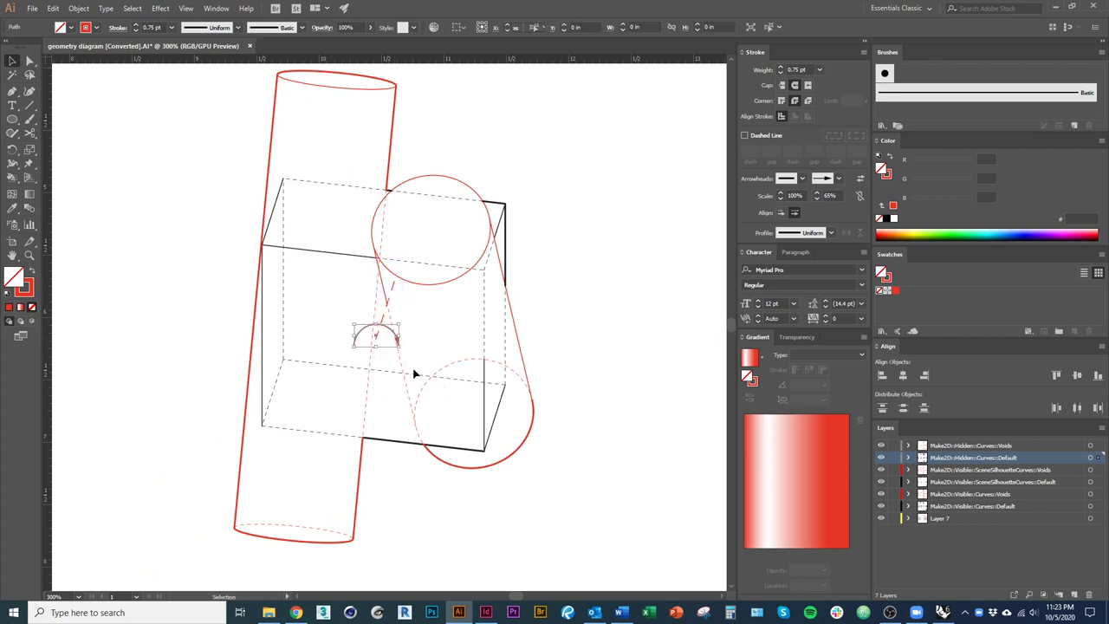
left_click(451, 349)
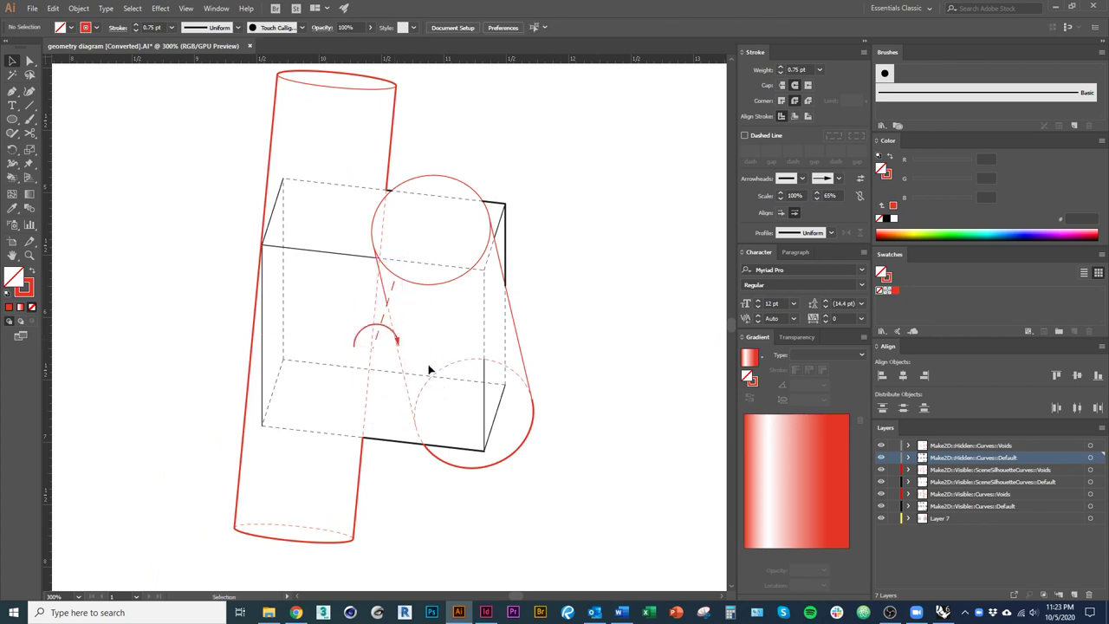
Examine the row of cylinder-and-cube diagrams, including the intersection curves and curved arrow of the two-cylinder one.
scroll(372, 405, "left", 3)
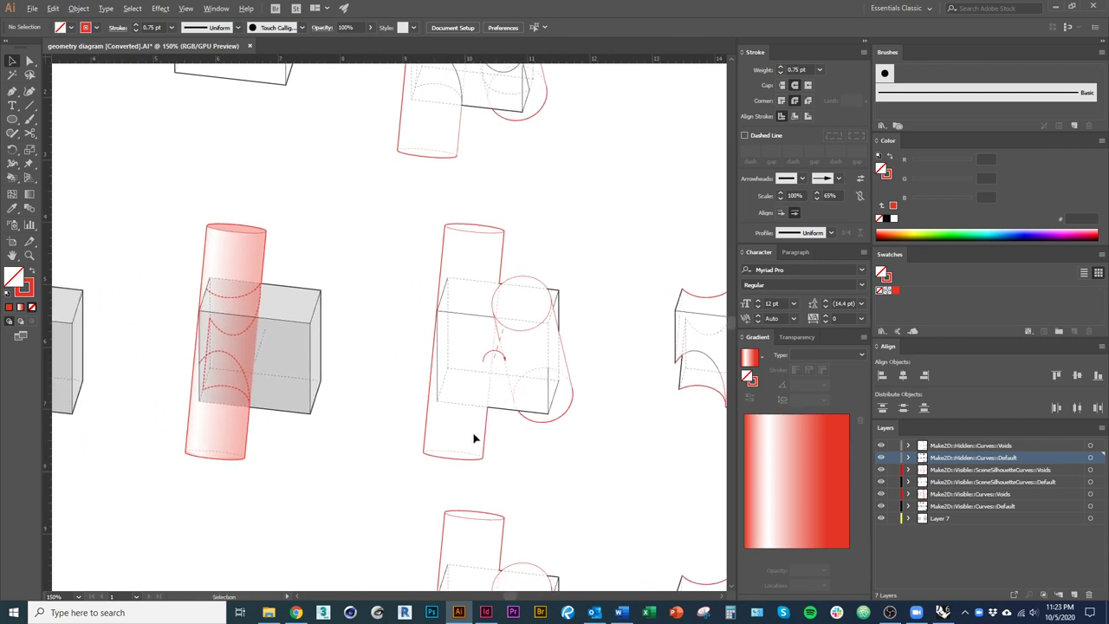
scroll(353, 438, "down", 3)
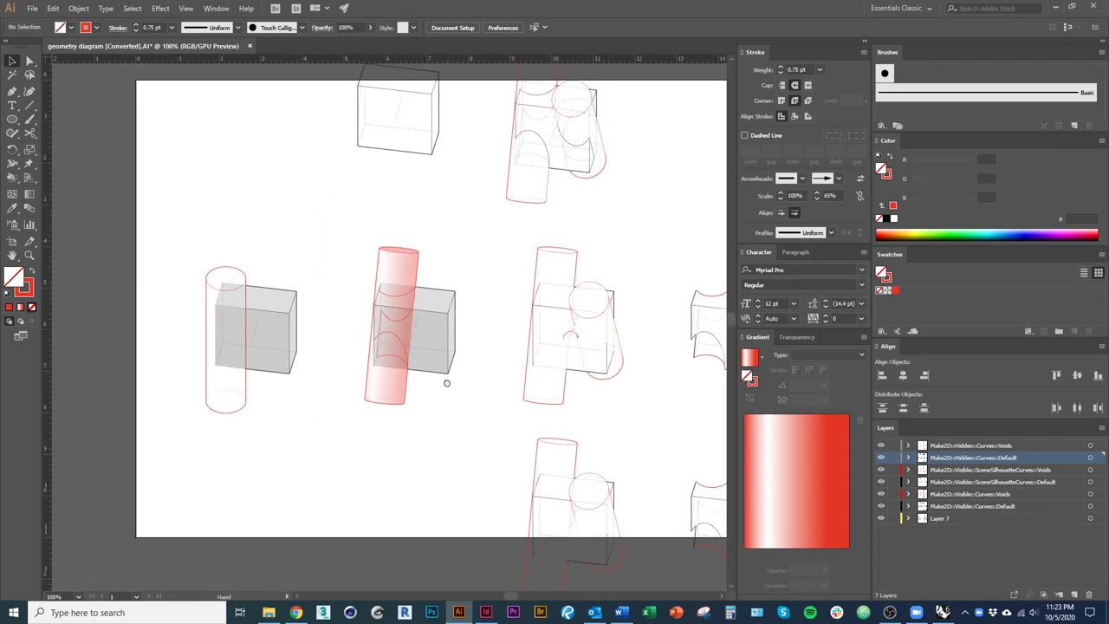
scroll(385, 394, "up", 2)
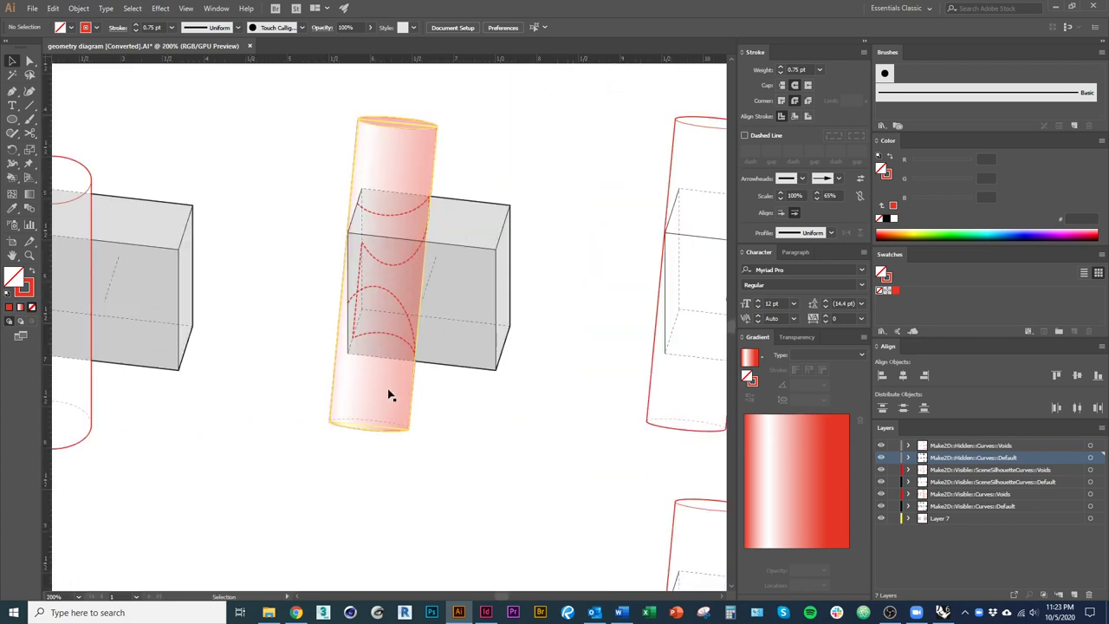
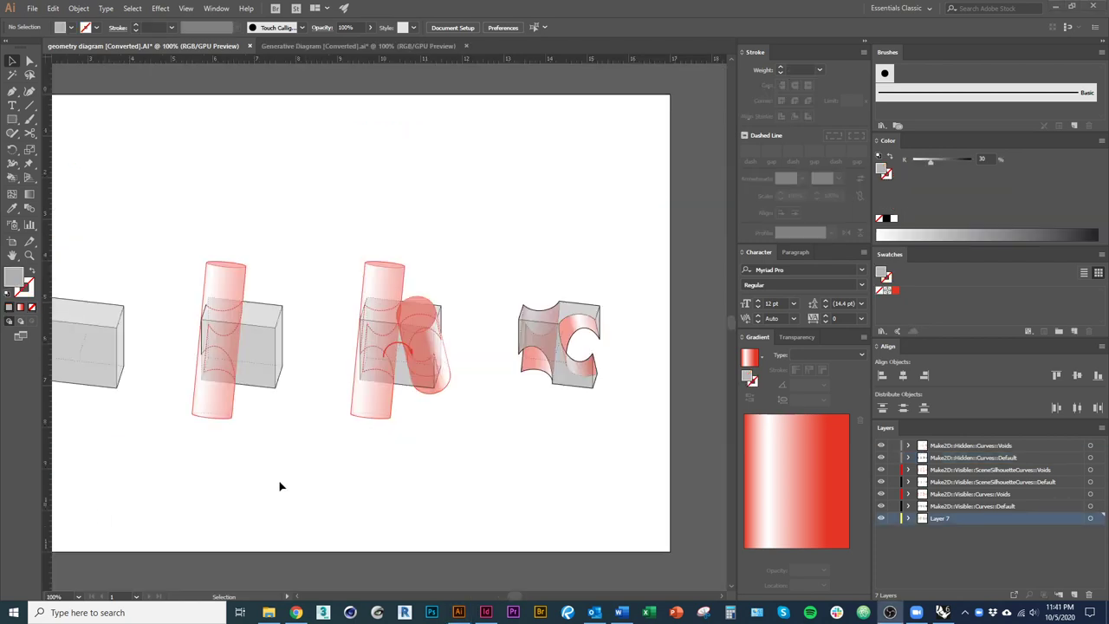
middle_click(295, 480)
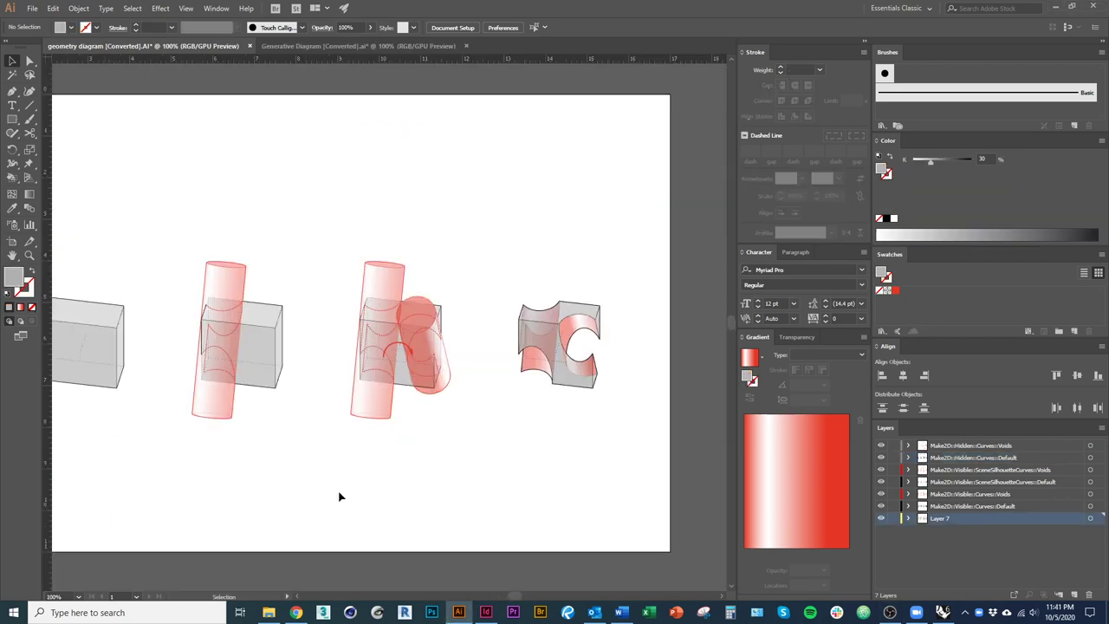
left_click_drag(435, 494, 508, 494)
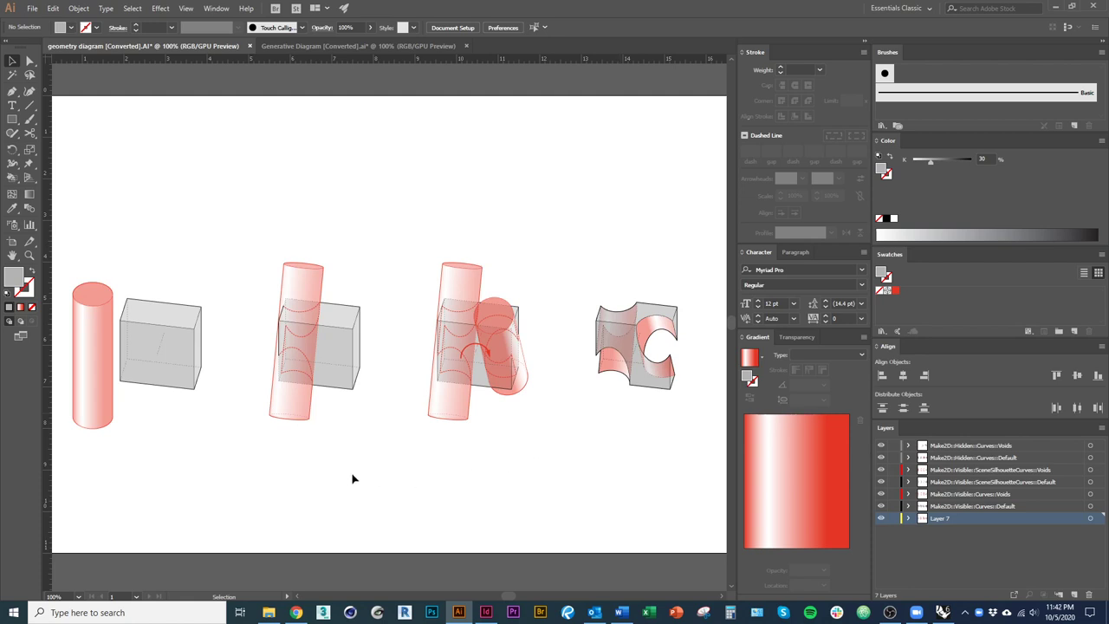
scroll(293, 481, "left", 1)
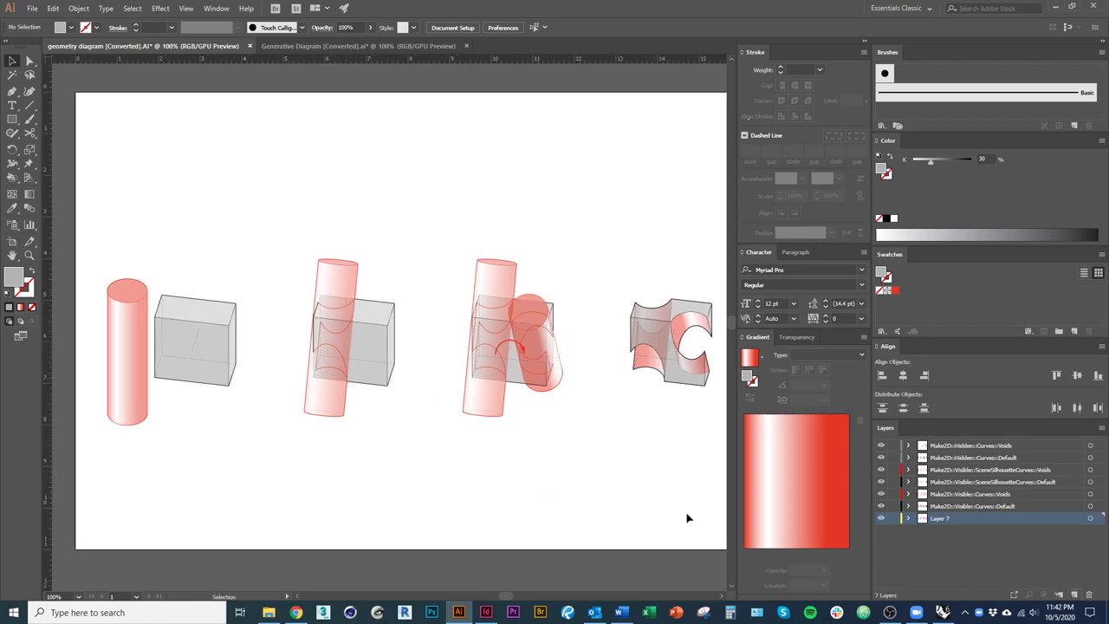
scroll(524, 364, "up", 4)
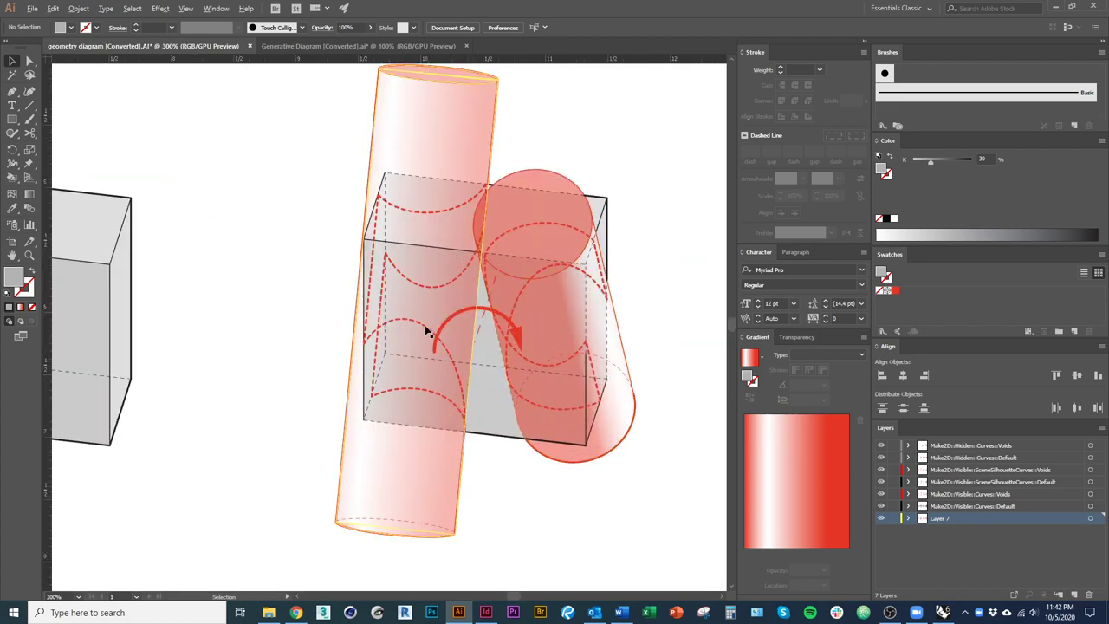
scroll(445, 329, "down", 4)
left_click_drag(356, 473, 393, 492)
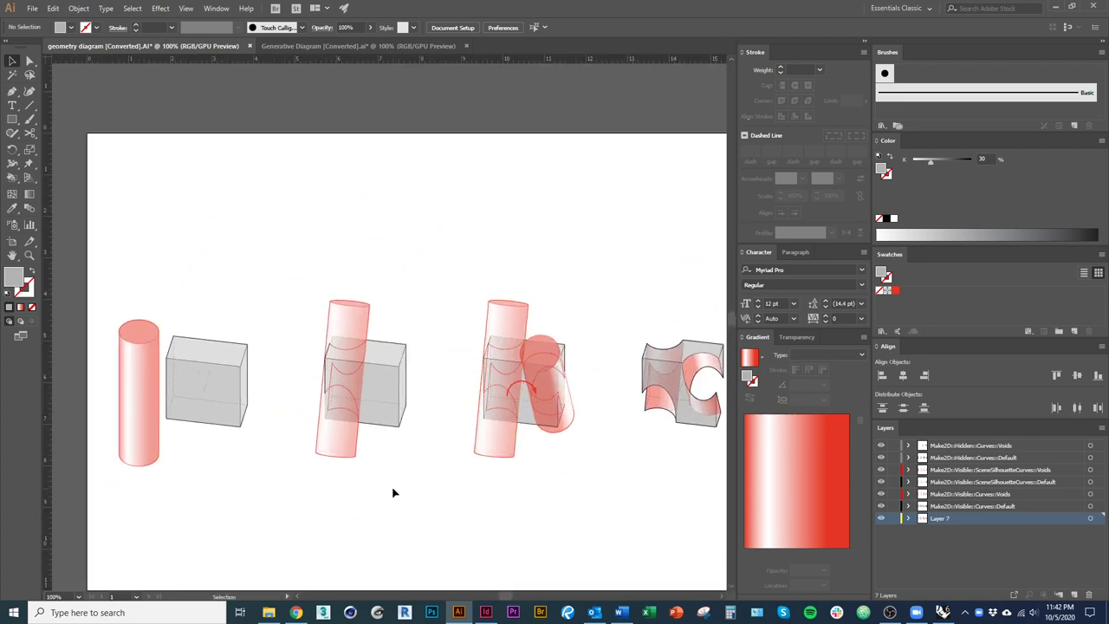
left_click_drag(163, 474, 107, 283)
left_click_drag(256, 449, 215, 420, "shift")
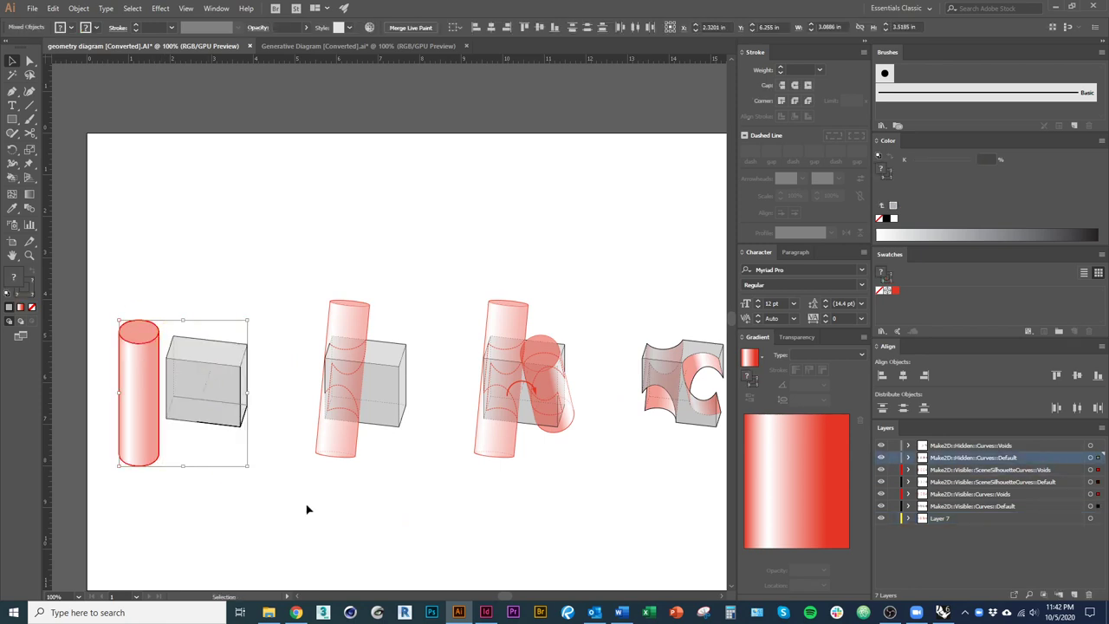
left_click(389, 527)
scroll(364, 502, "down", 1)
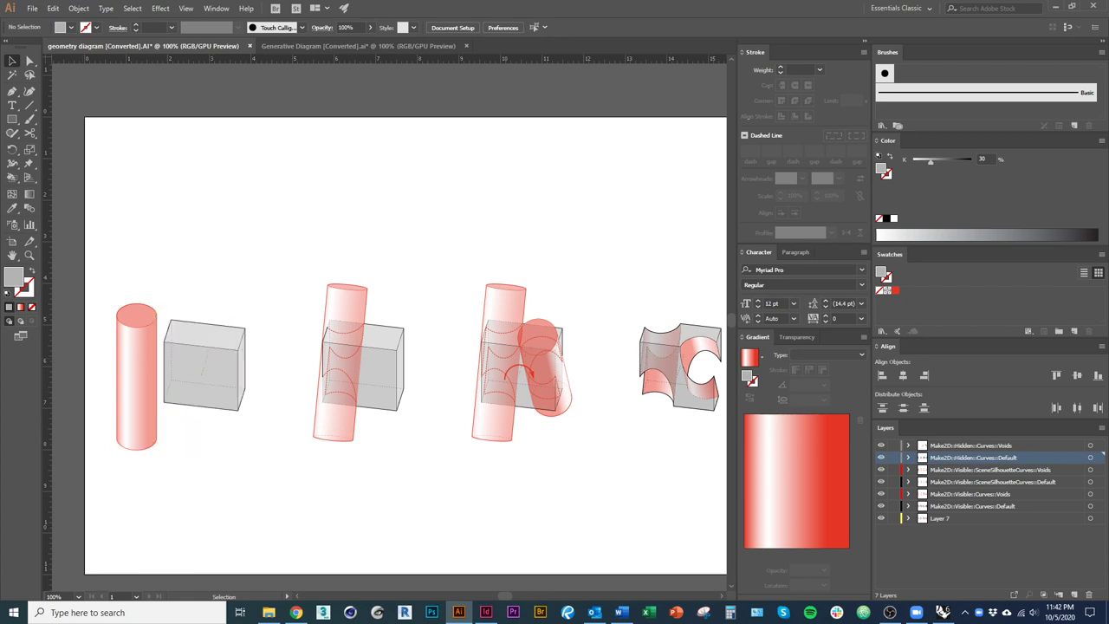
Add a centred text frame about 2.57 by 1.44 in below the first diagram reading "Cylindrical Volume, subtracted from Module".
left_click(12, 108)
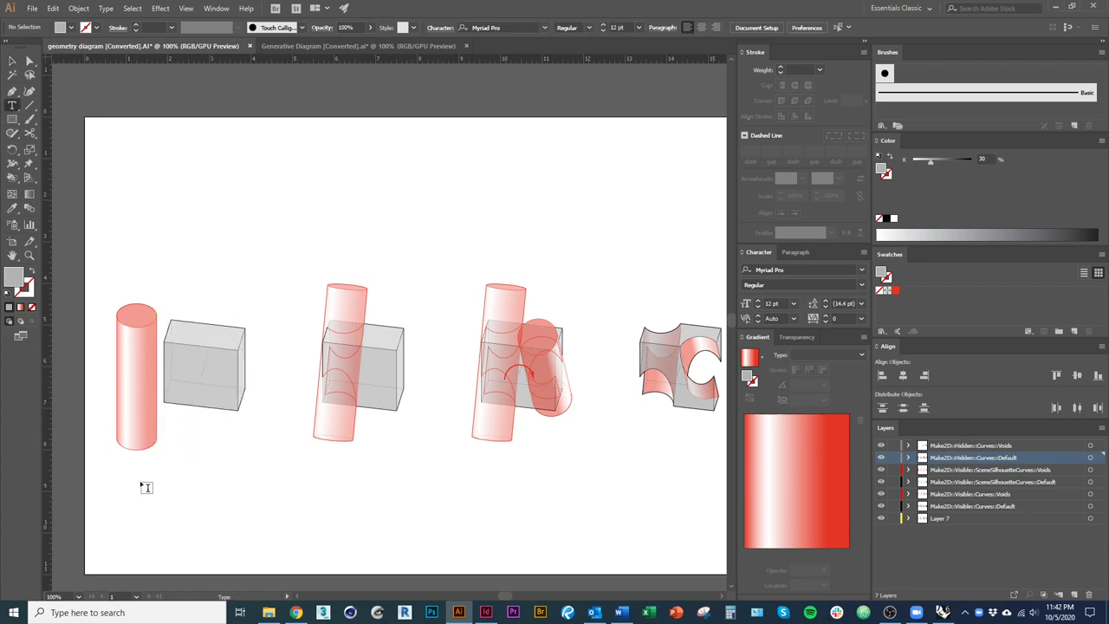
left_click_drag(133, 475, 240, 537)
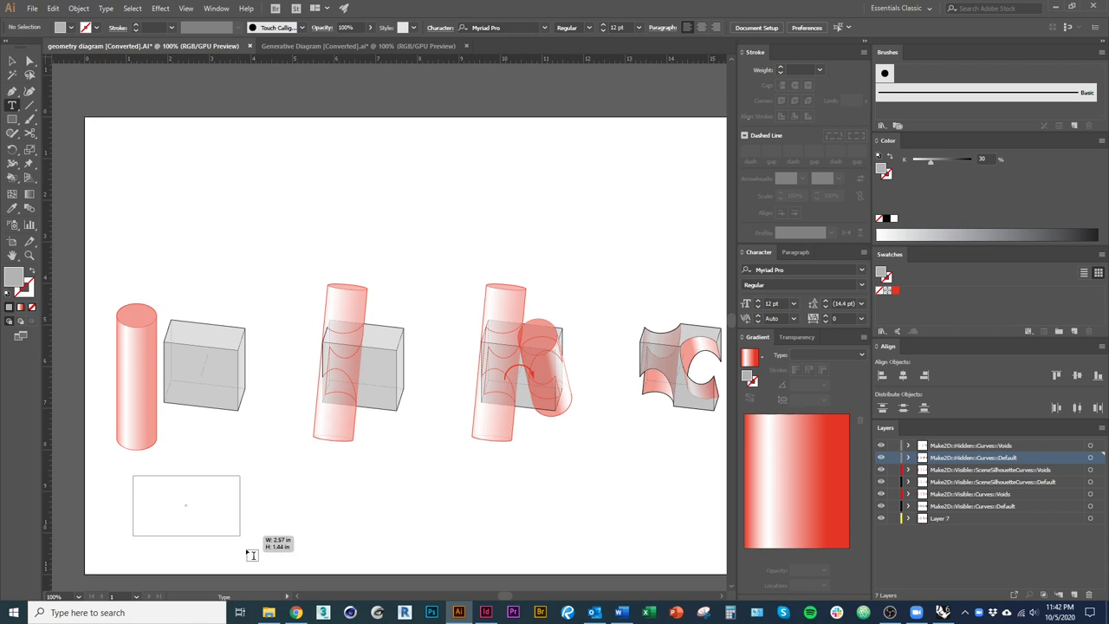
scroll(193, 546, "up", 1)
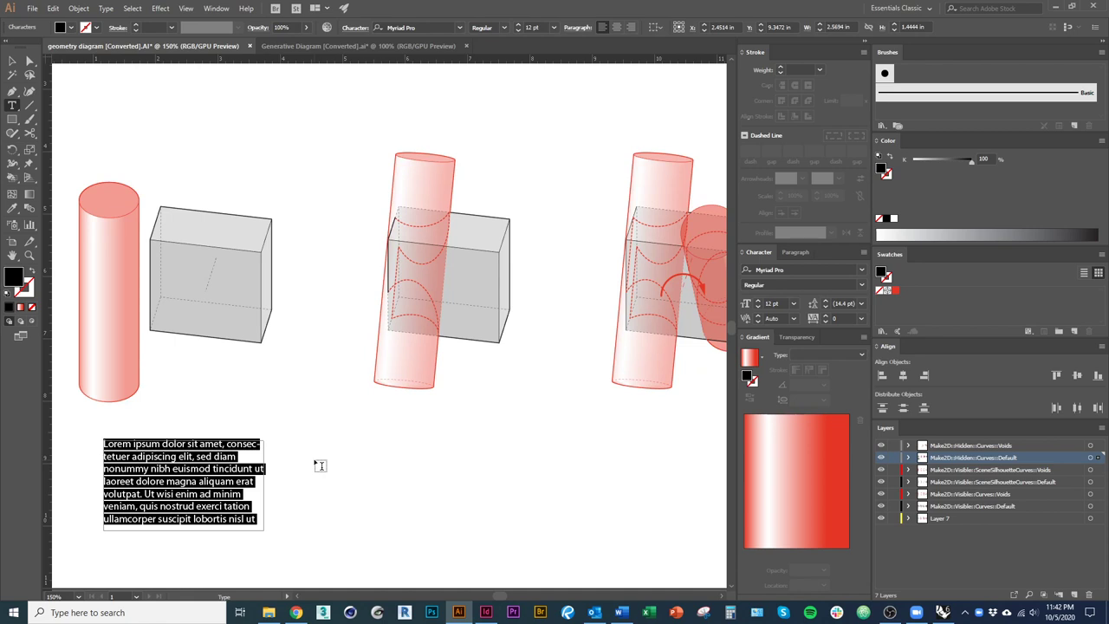
key("ctrl+shift+c")
key("BackSpace")
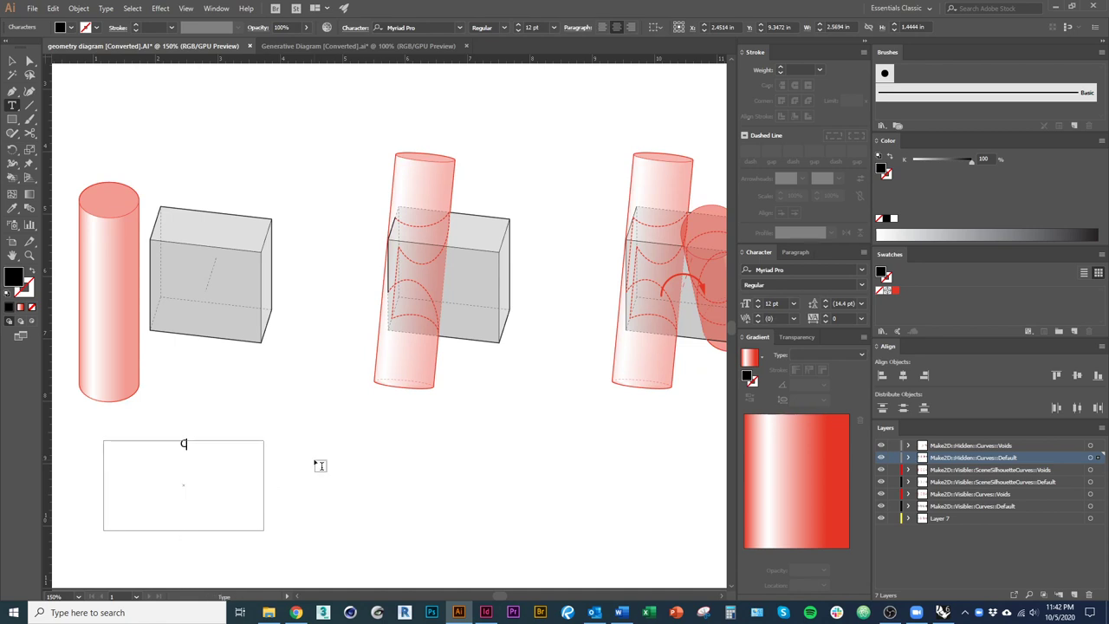
type("Cylindrical Volume, subtract")
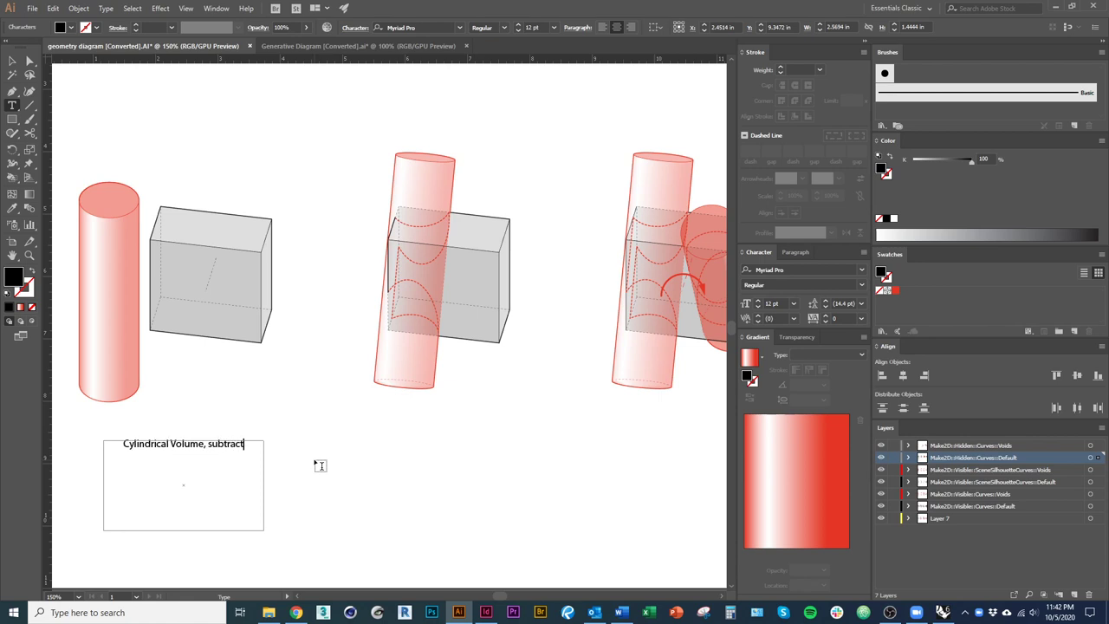
type("ed from")
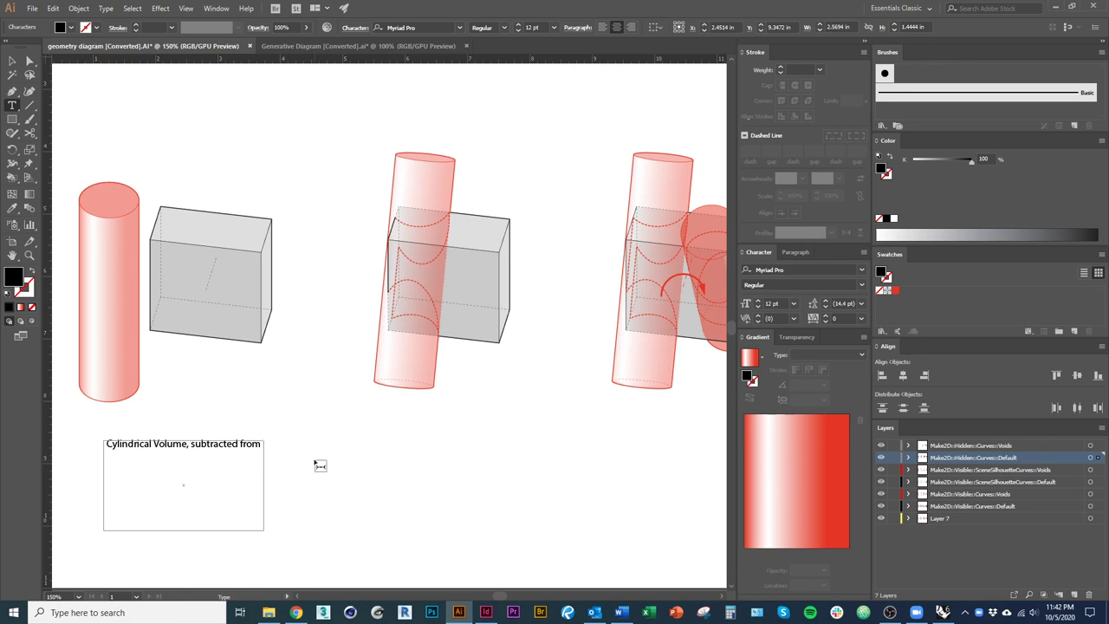
type("Module")
key("Escape")
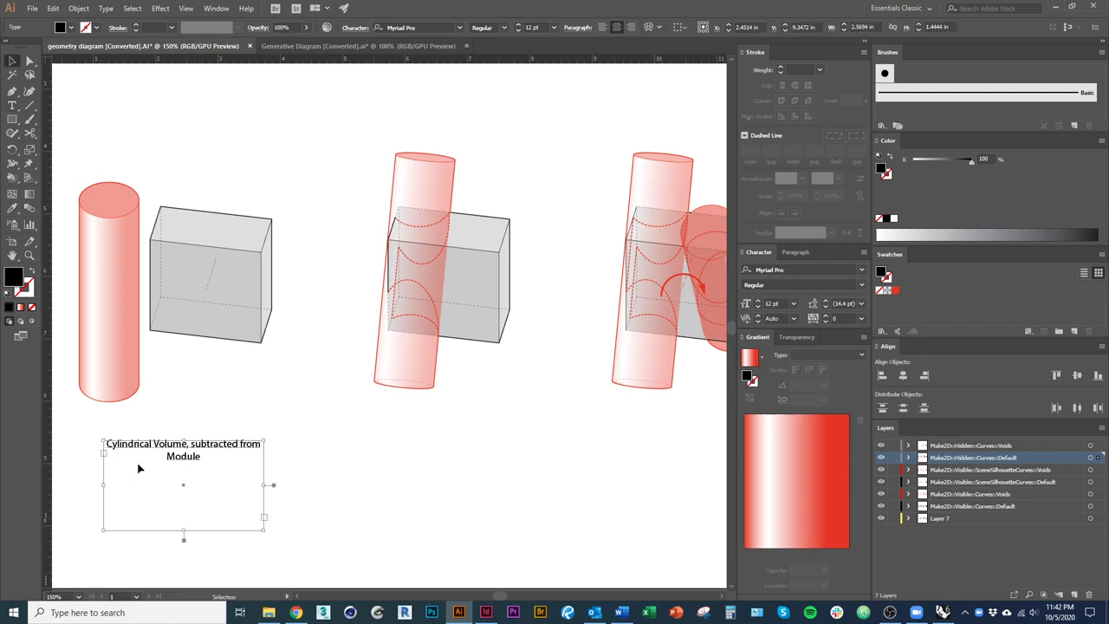
Left-align the first diagram's caption and set its font to Source Sans Pro.
left_click(602, 27)
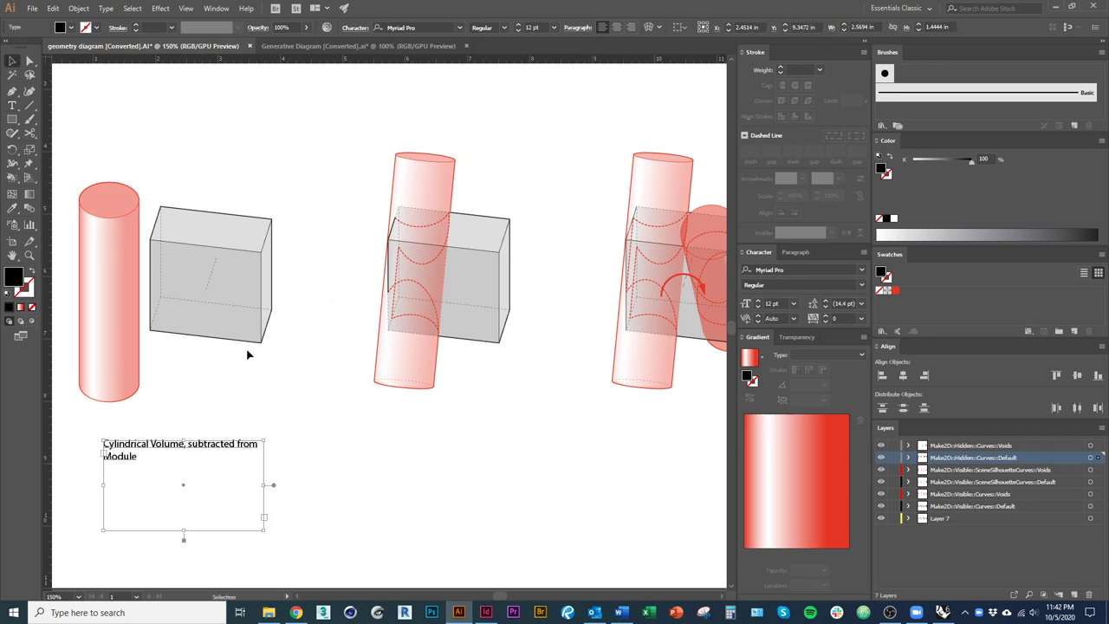
left_click(407, 27)
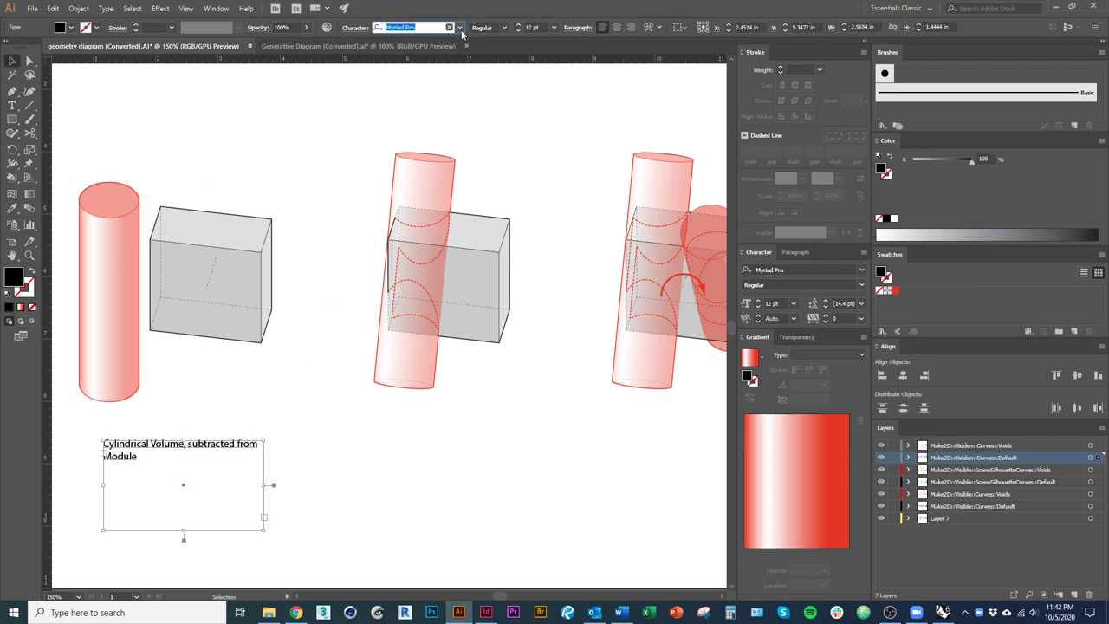
left_click(460, 29)
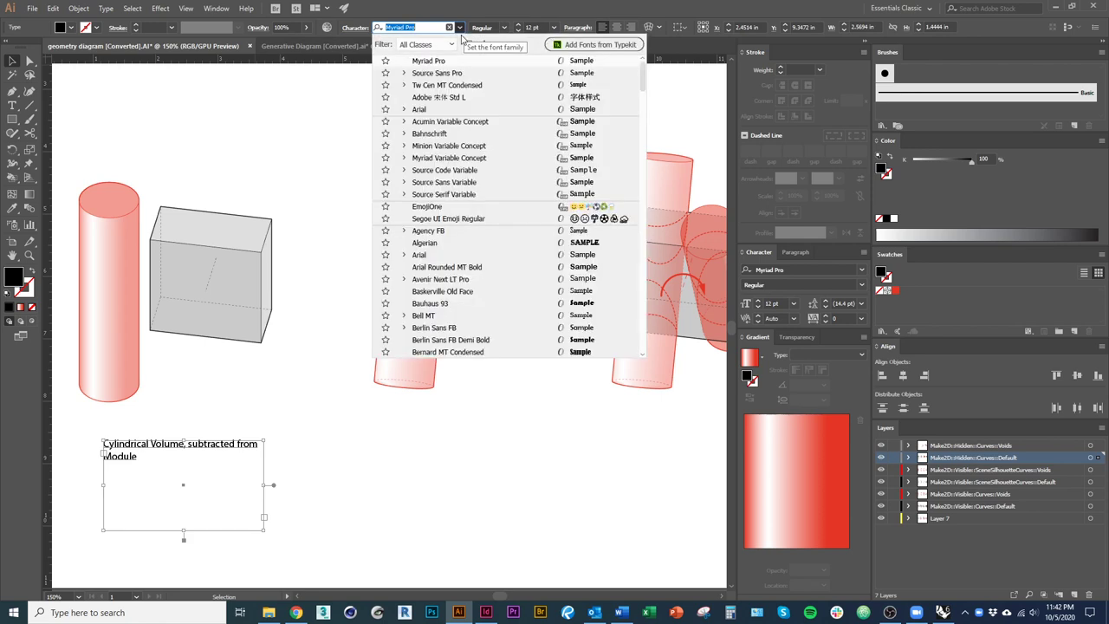
left_click(429, 76)
Insert the number "1." before "Cylindrical Volume" on the caption's first line.
double_click(106, 447)
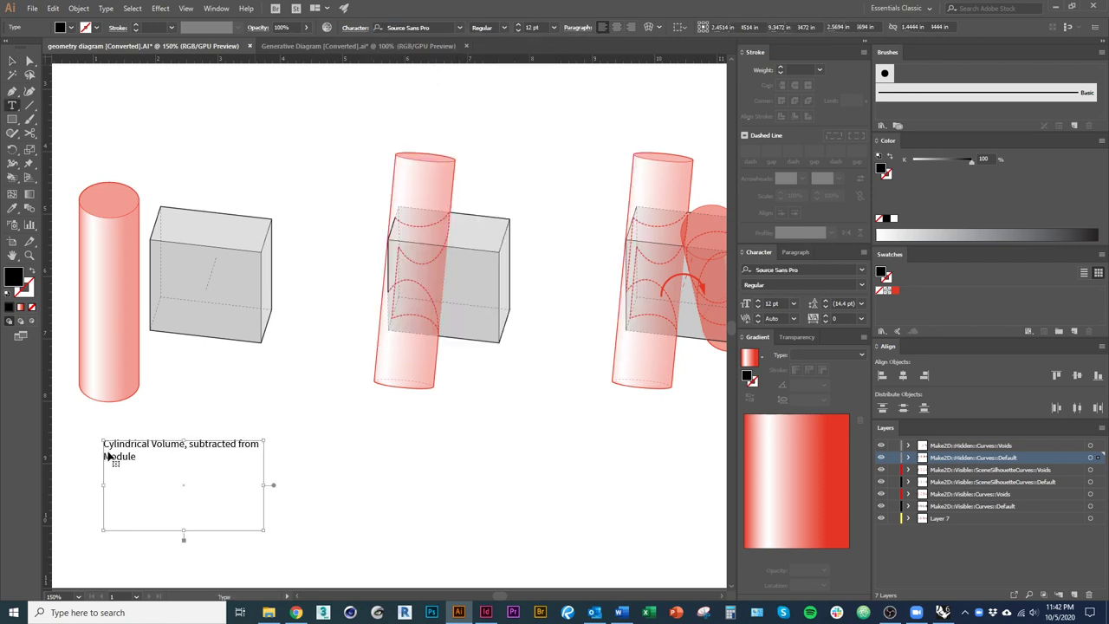
left_click_drag(105, 444, 160, 462)
left_click(106, 445)
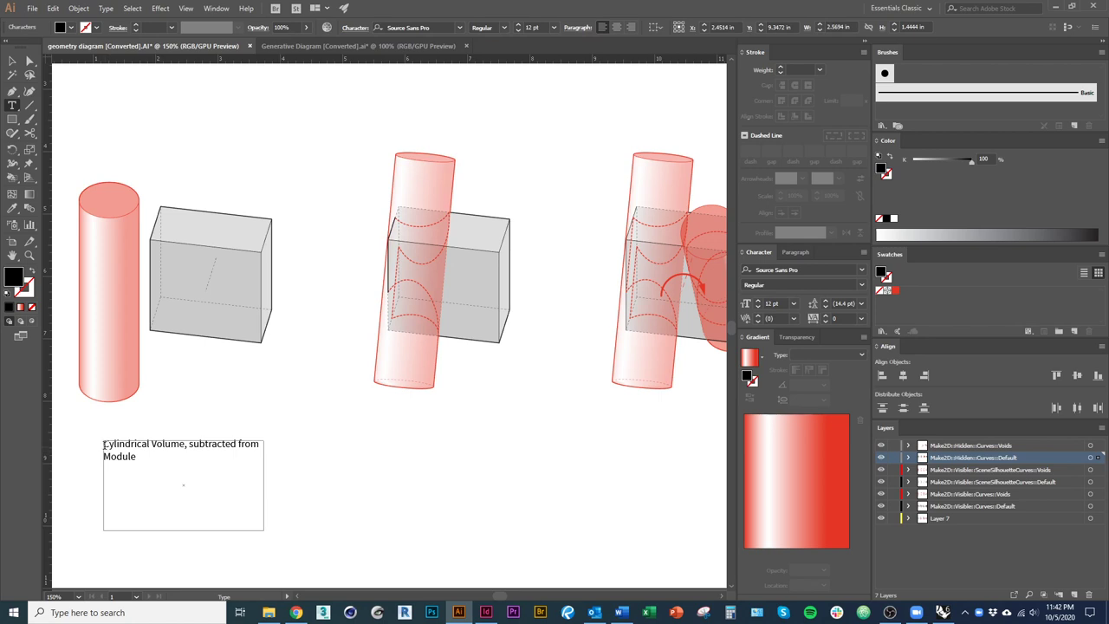
type("1.")
key("Return")
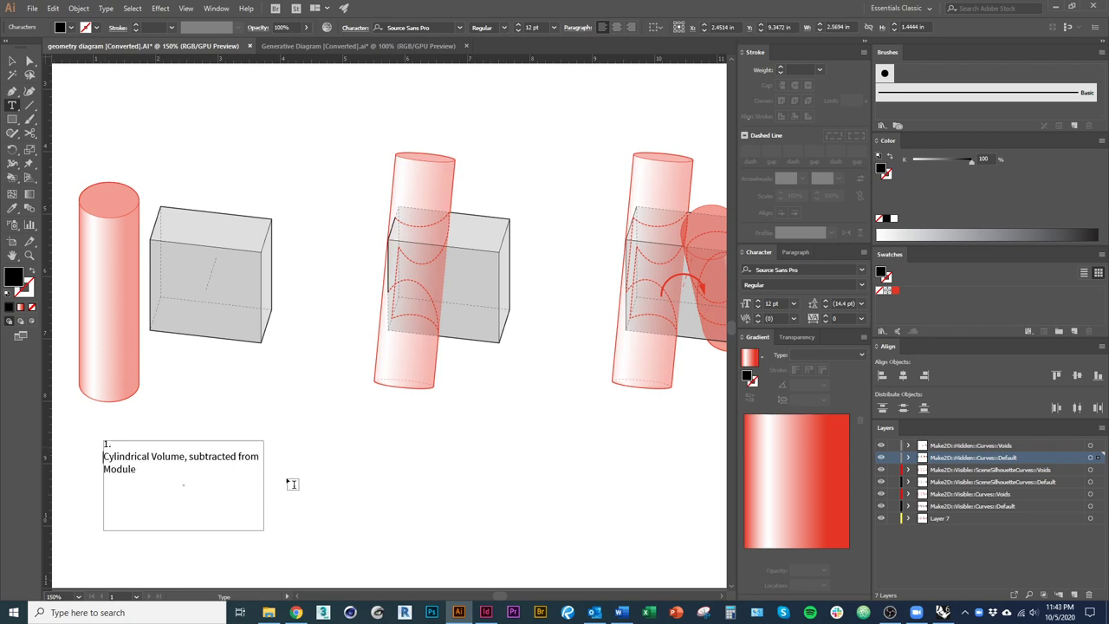
key("BackSpace")
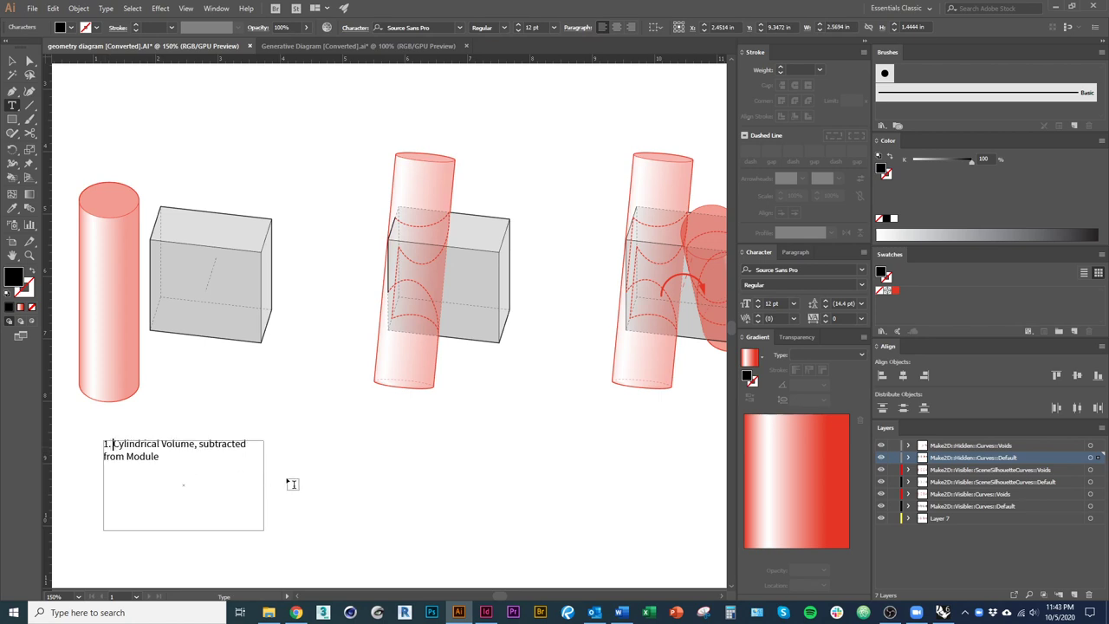
key("Escape")
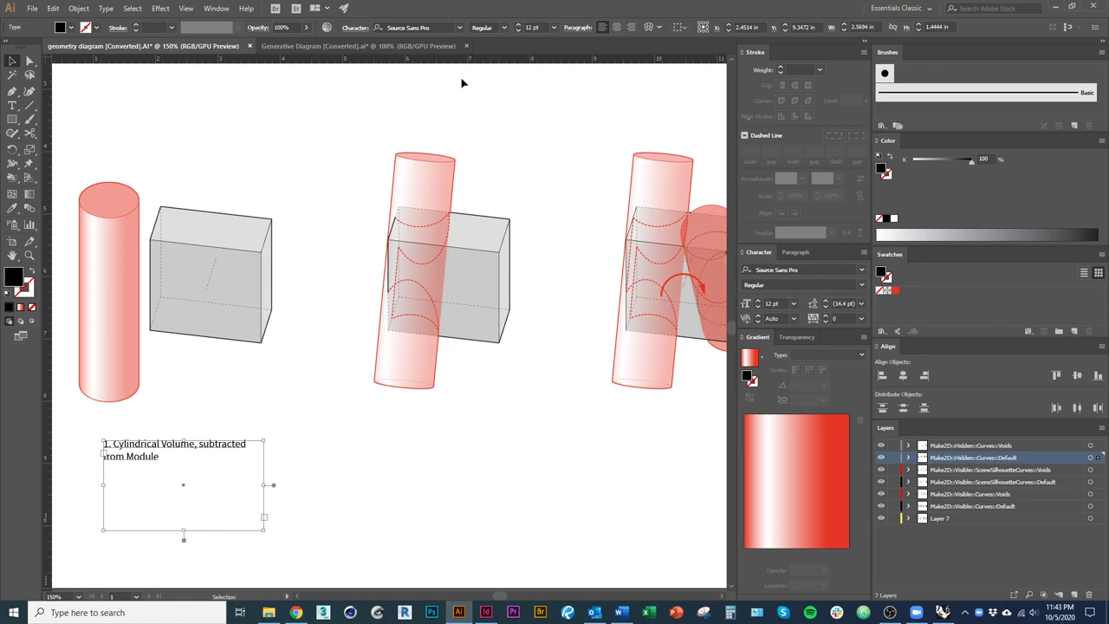
Set the caption's font size to 11 pt and move it directly beneath the first cube, aligned with the cube's left edge.
left_click(518, 30)
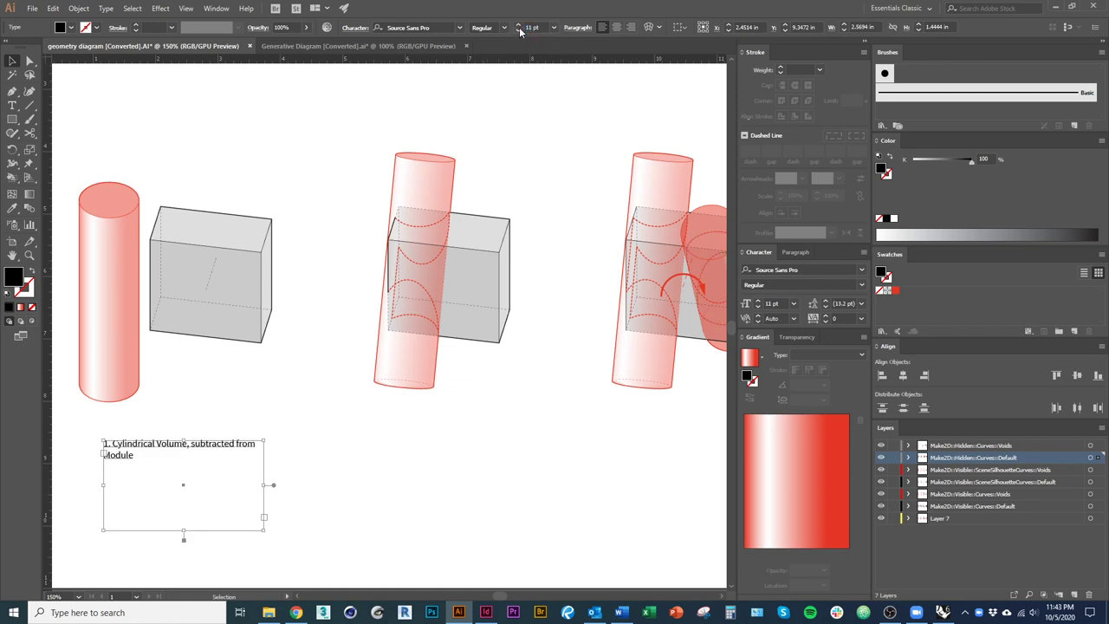
left_click(394, 407)
left_click_drag(329, 459, 408, 416)
left_click_drag(265, 411, 312, 378)
scroll(349, 399, "right", 3)
scroll(349, 399, "up", 1)
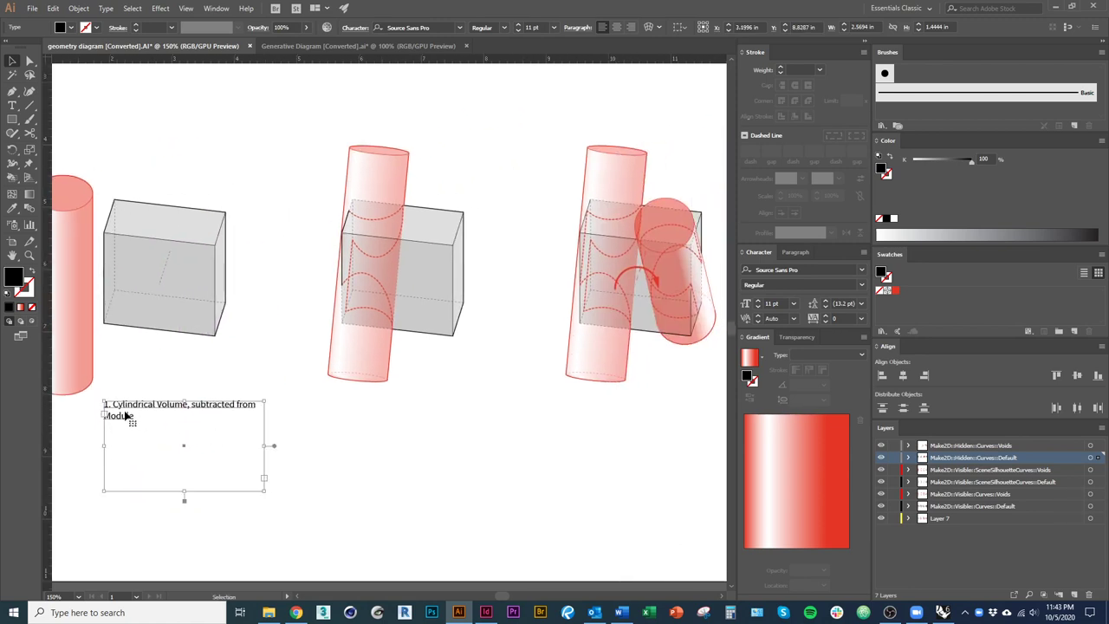
Copy the numbered caption beneath each of the other three diagrams, level with the original and aligned to each cube's left edge.
left_click_drag(143, 416, 360, 409)
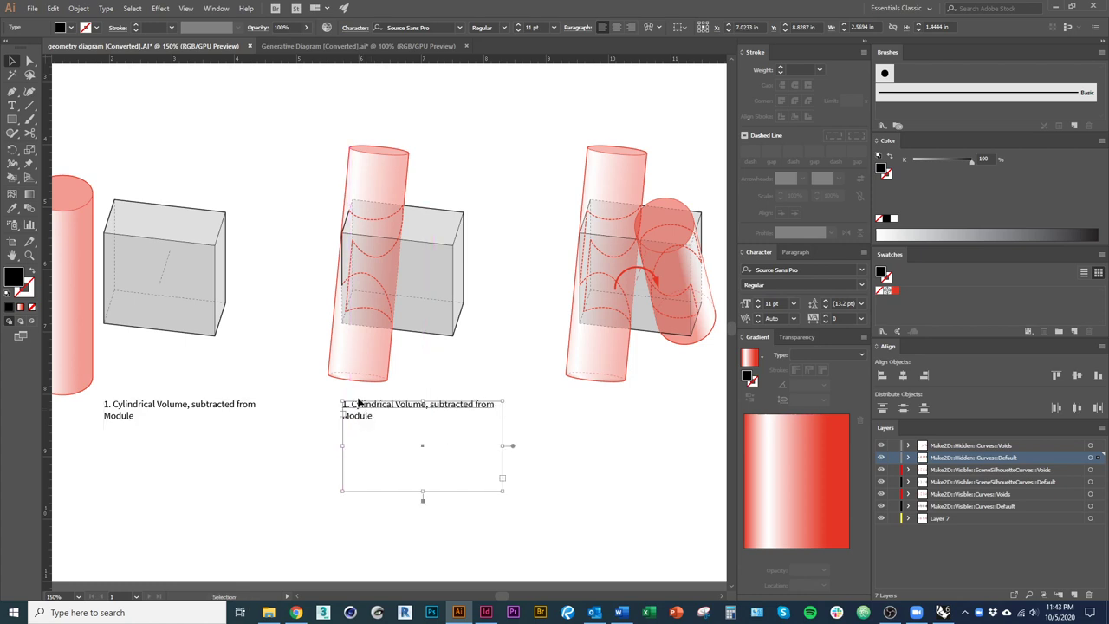
scroll(360, 410, "up", 3, "alt")
left_click_drag(49, 239, 314, 197)
scroll(299, 448, "down", 3, "alt")
left_click(378, 462)
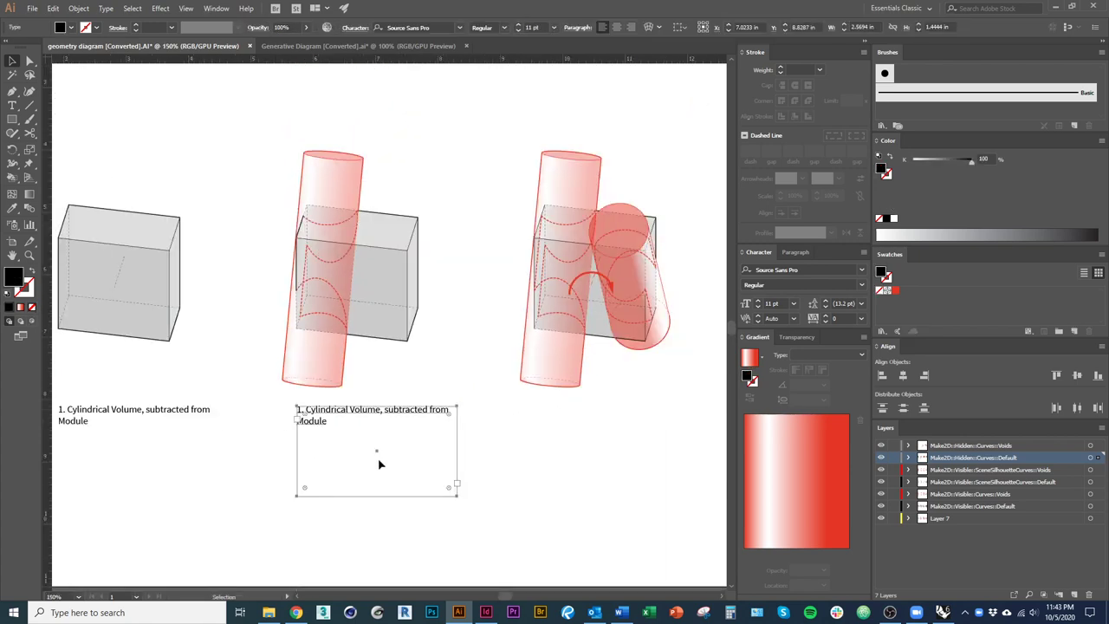
left_click_drag(259, 441, 192, 418)
left_click_drag(253, 382, 493, 383)
left_click_drag(493, 382, 506, 430)
left_click(495, 412)
left_click_drag(426, 401, 537, 396)
Change the second diagram's caption to "2. Cylindrical Volume, tilted to intersect Modular Volume.".
scroll(537, 396, "down", 3)
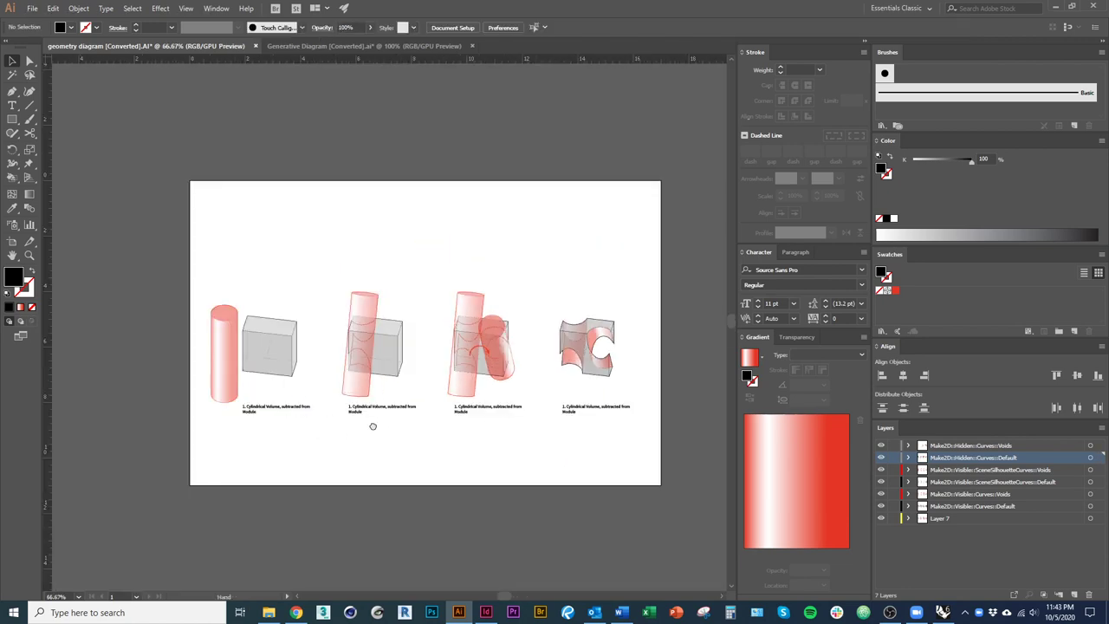
left_click_drag(373, 426, 399, 424)
scroll(403, 413, "up", 3)
scroll(403, 417, "down", 3)
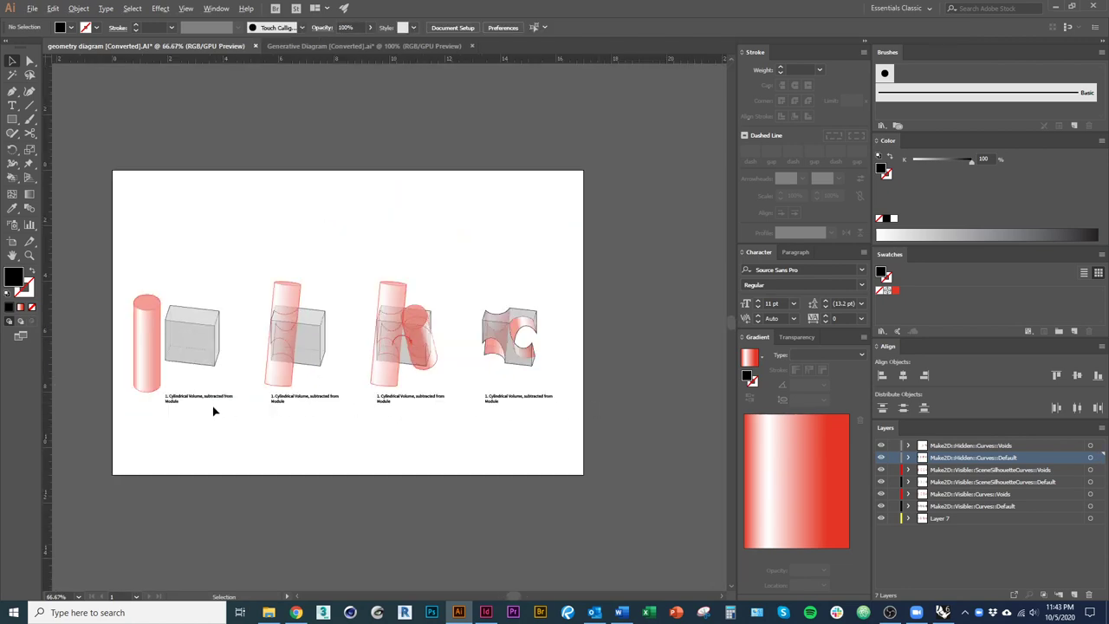
scroll(257, 403, "up", 3)
left_click(319, 409)
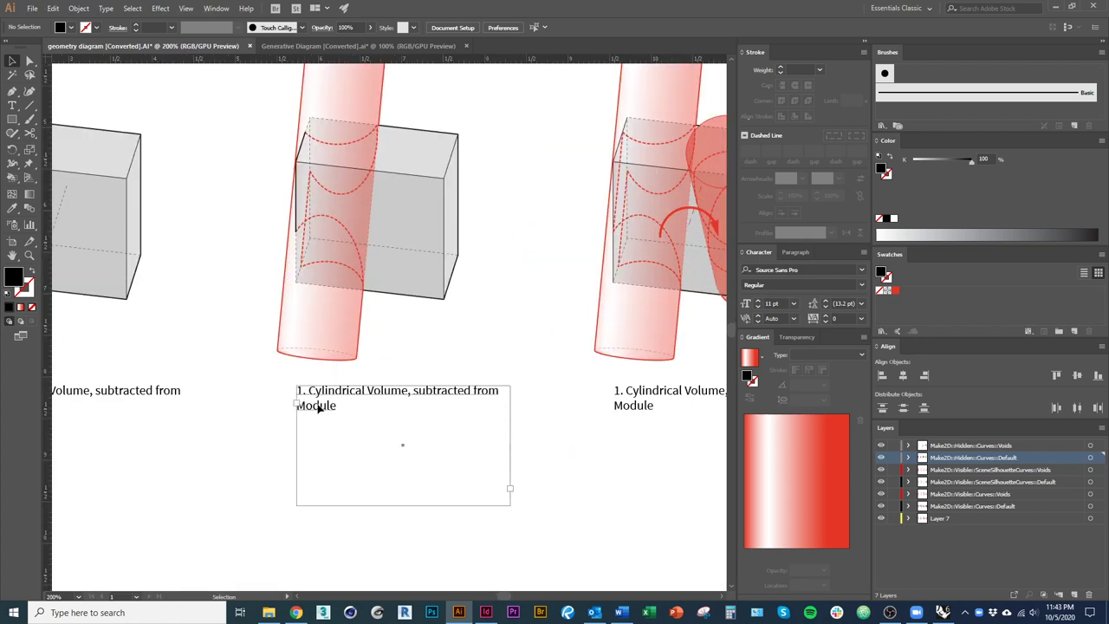
double_click(307, 391)
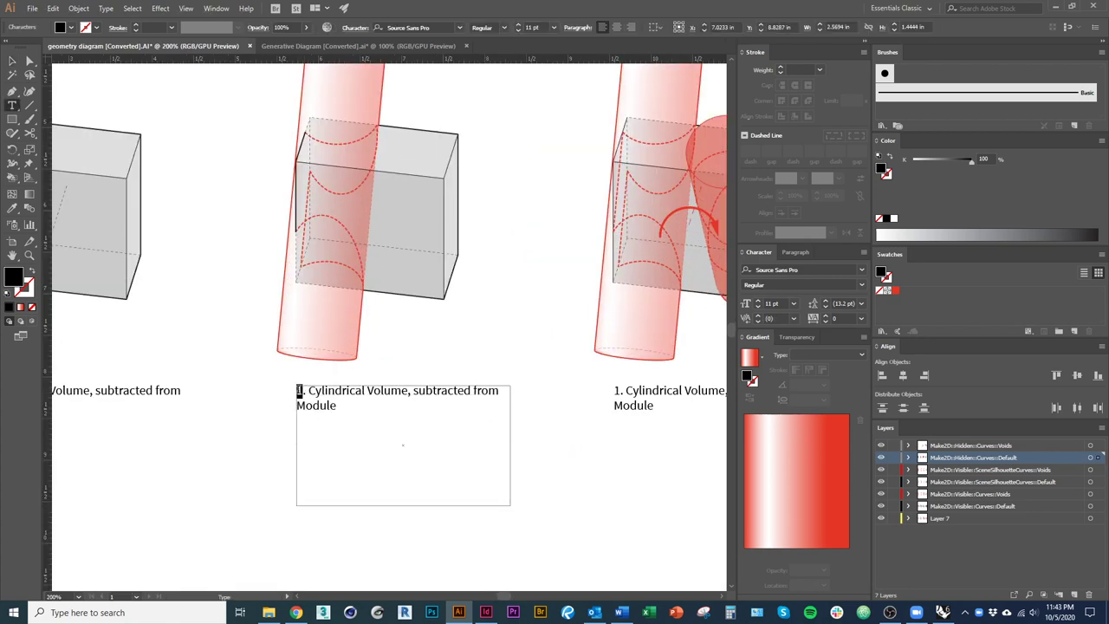
type("2")
left_click_drag(336, 407, 309, 391)
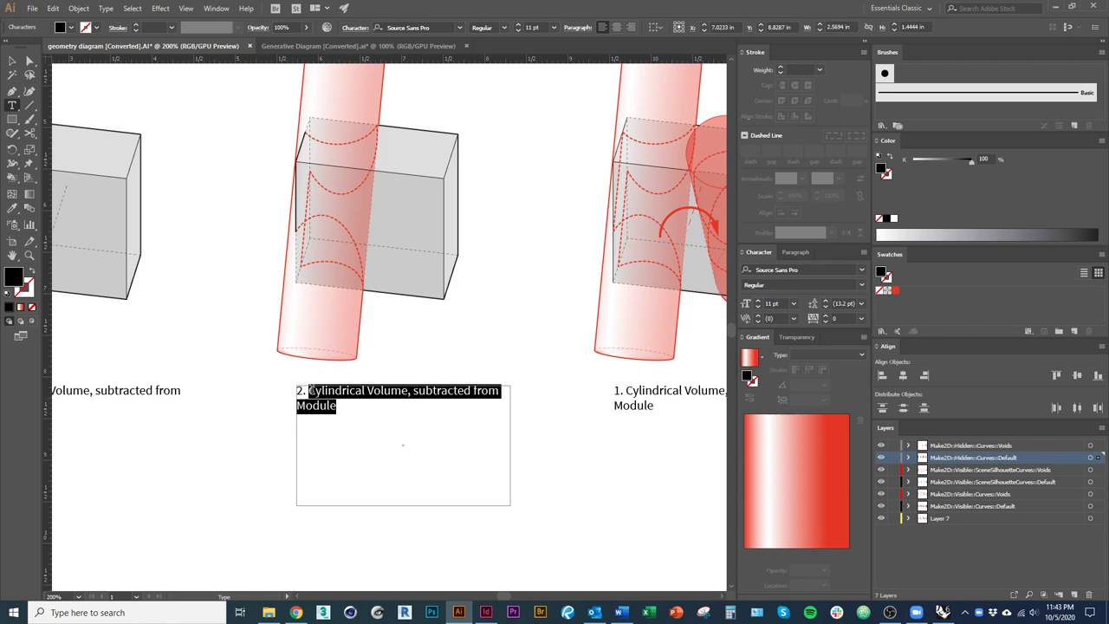
left_click_drag(413, 390, 549, 460)
type("Ti")
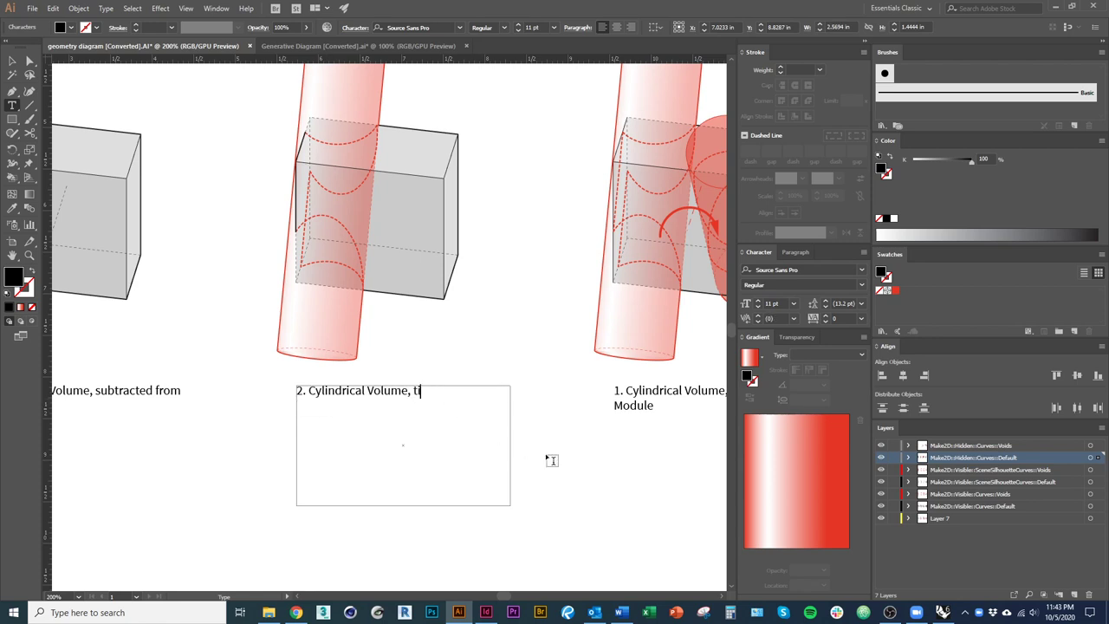
type("led to inersect Modul")
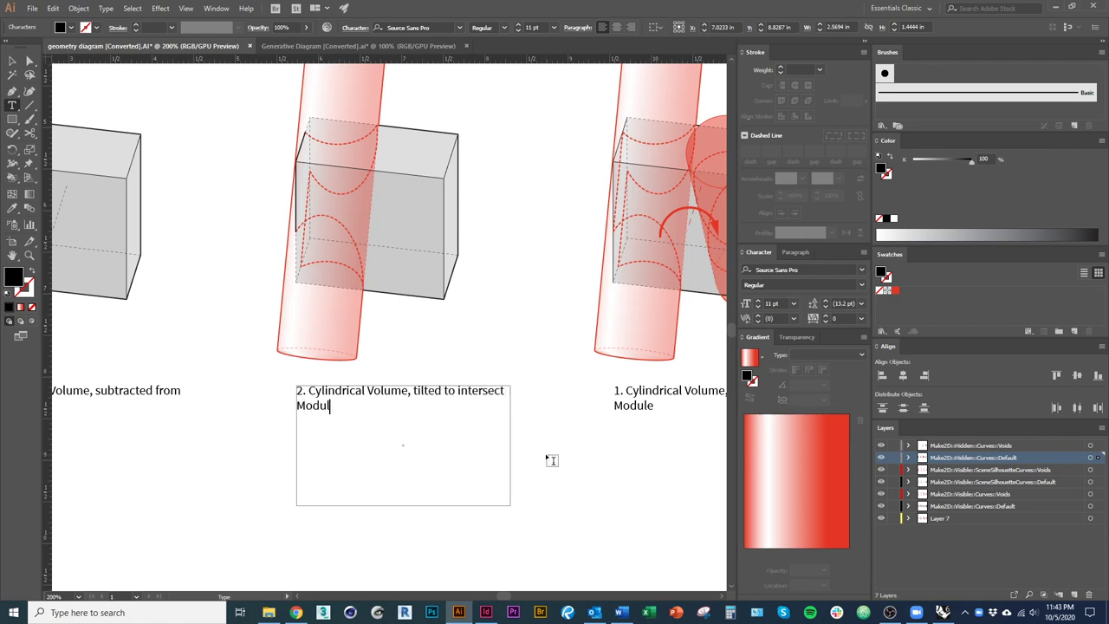
type("ar Volume.")
key("Escape")
Add a text frame in the artboard's lower-right corner with "ARC 241_2020f_P3_" followed by the student's surname and initial.
left_click_drag(618, 436, 322, 421)
scroll(401, 456, "down", 1)
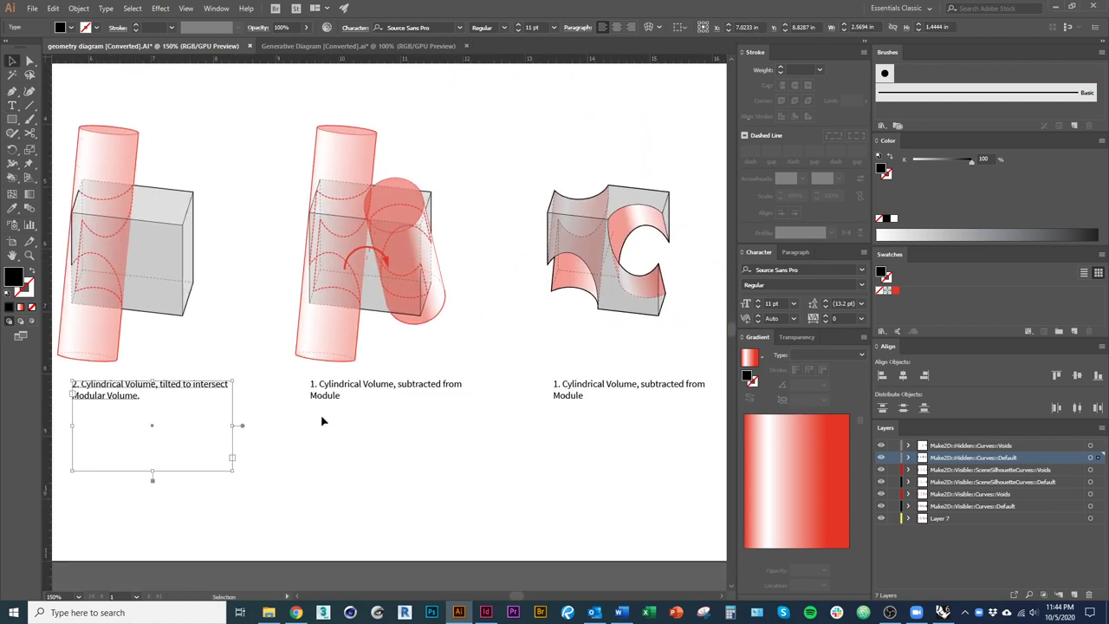
scroll(321, 421, "down", 2)
left_click(436, 505)
scroll(435, 505, "down", 1)
key("t")
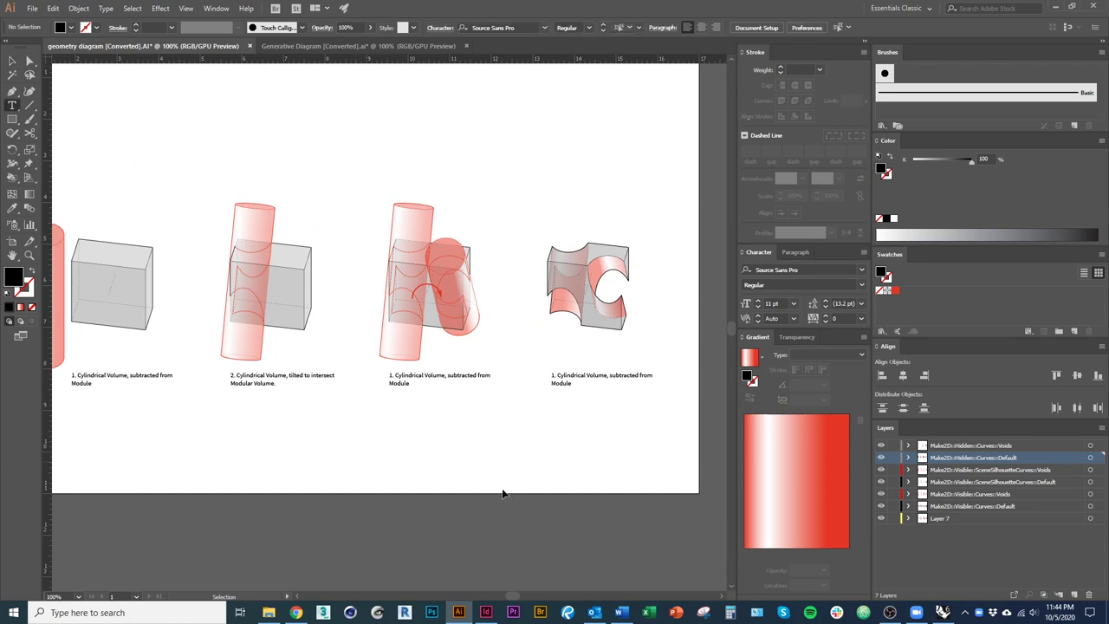
left_click_drag(567, 467, 700, 492)
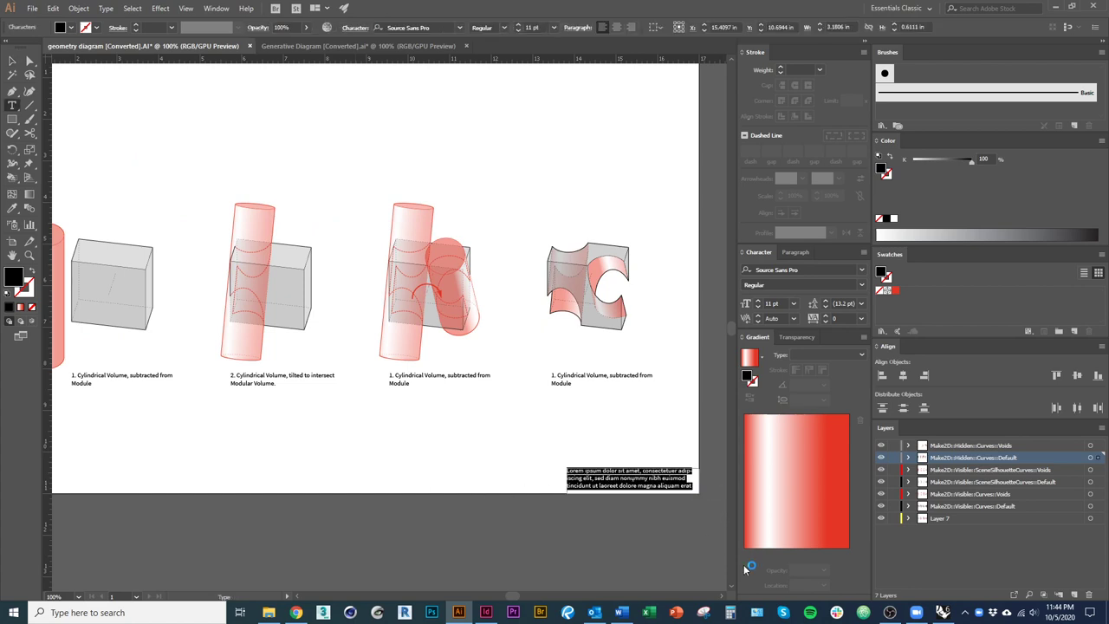
key("BackSpace")
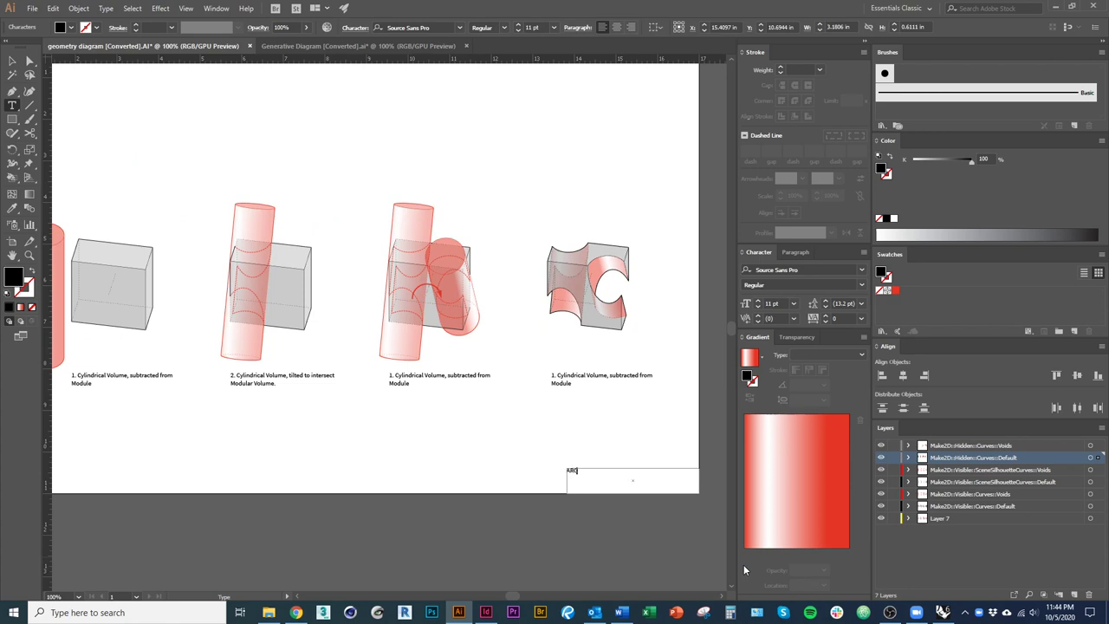
type("ARC 241_2020Fa_P3_Wachtel")
type("_S")
key("Escape")
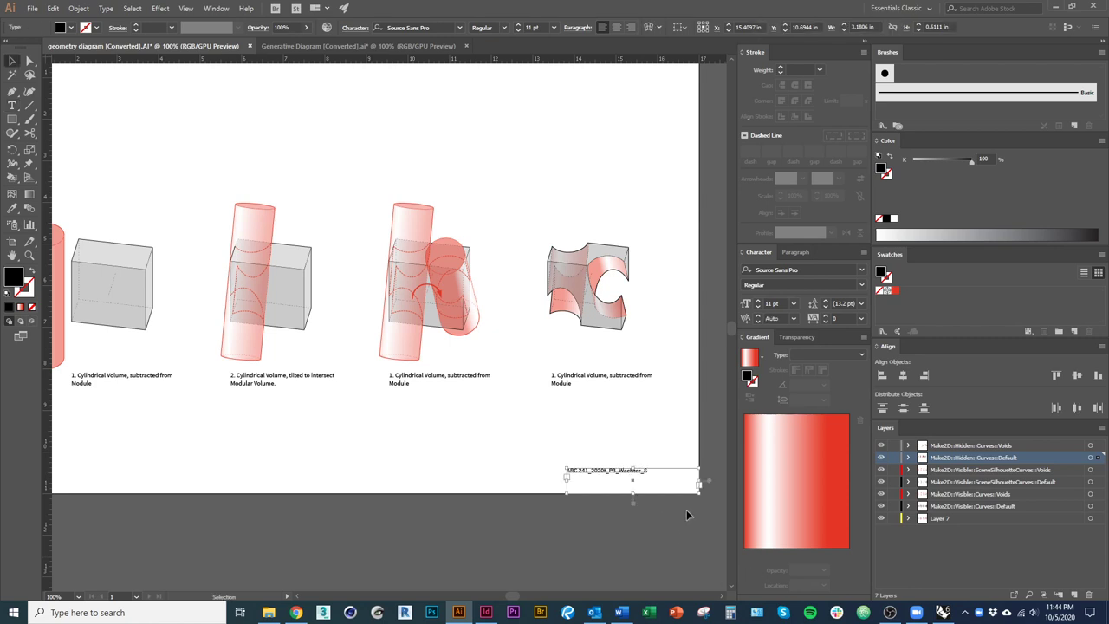
Right-align the corner label and shorten its frame from above to about 0.13 in high at the artboard's bottom edge.
left_click(631, 28)
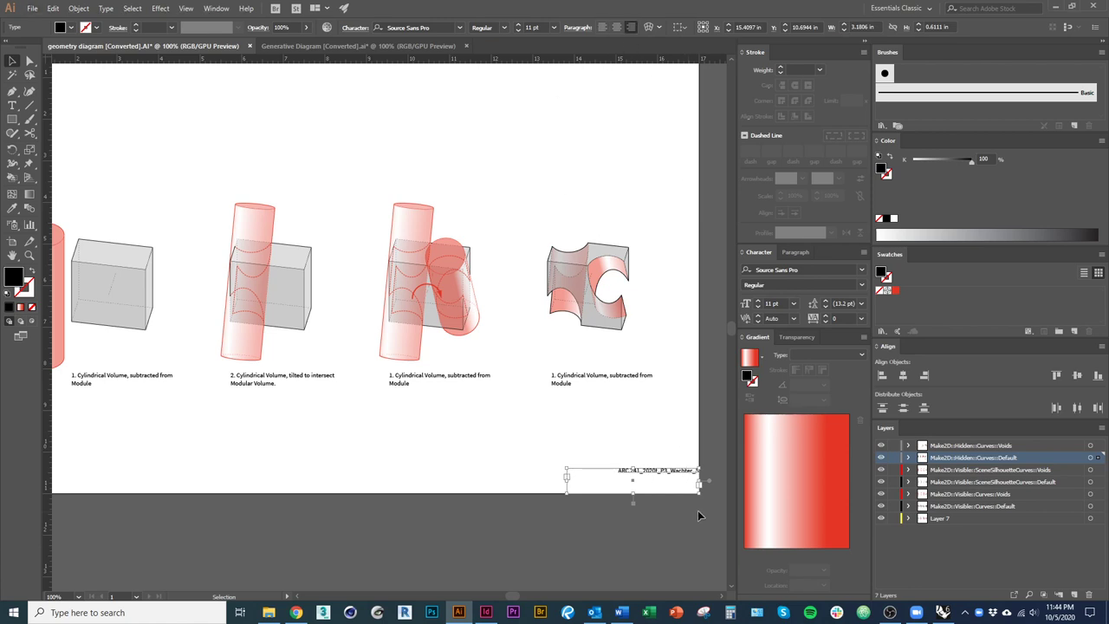
key("ctrl+plus")
left_click_drag(637, 534, 557, 391)
scroll(557, 391, "up", 2)
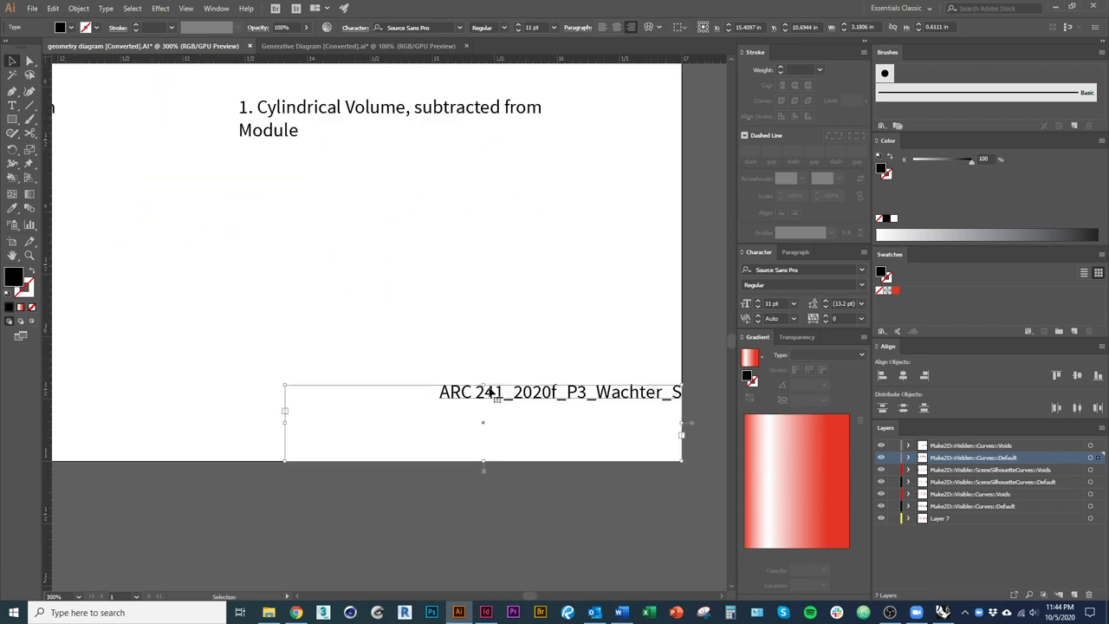
left_click_drag(484, 387, 485, 444)
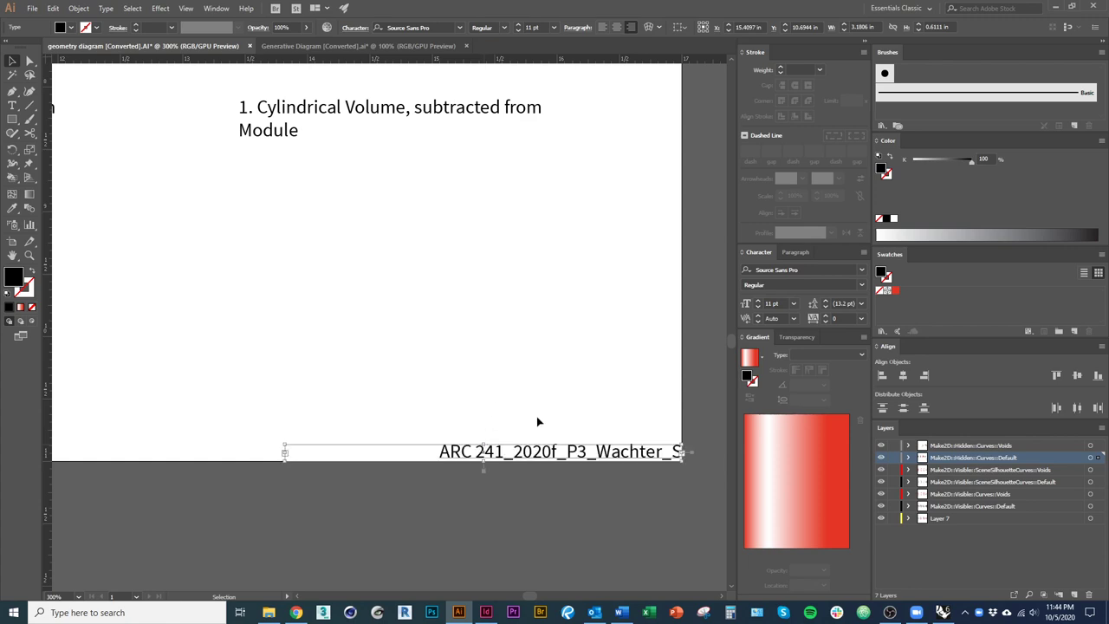
Move the corner label slightly up and inward from the artboard's lower-right corner.
left_click_drag(614, 453, 598, 446)
key("ctrl+minus")
key("ctrl+minus")
key("ctrl+minus")
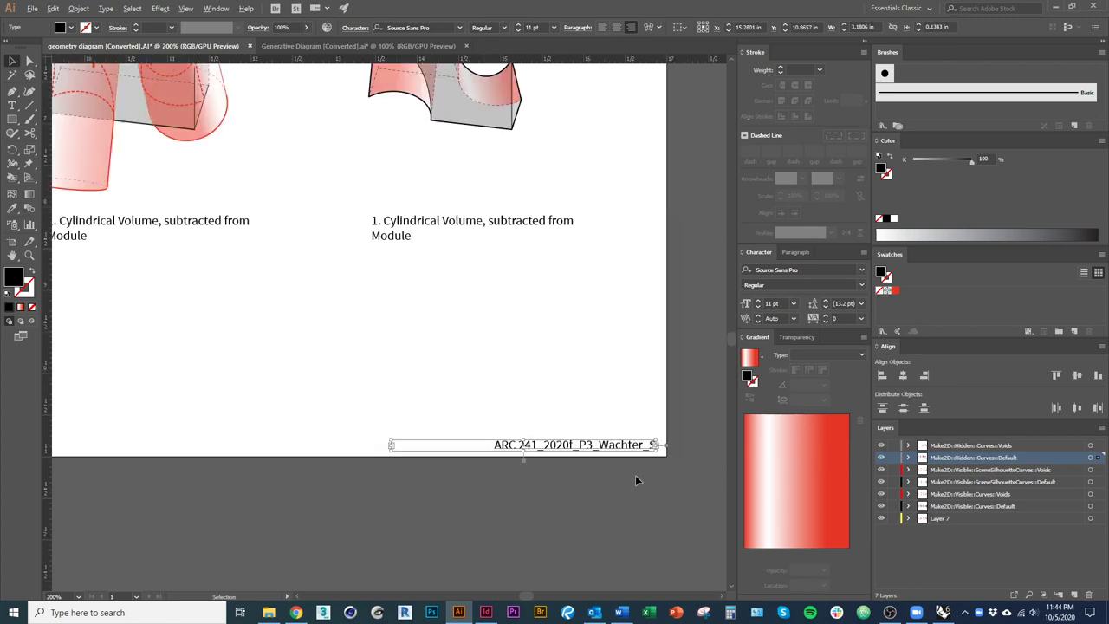
Try out a placeholder text frame about 5.75 in wide and 2.58 in high in the artboard's upper-left corner, and delete it.
left_click(625, 466)
key("ctrl+minus")
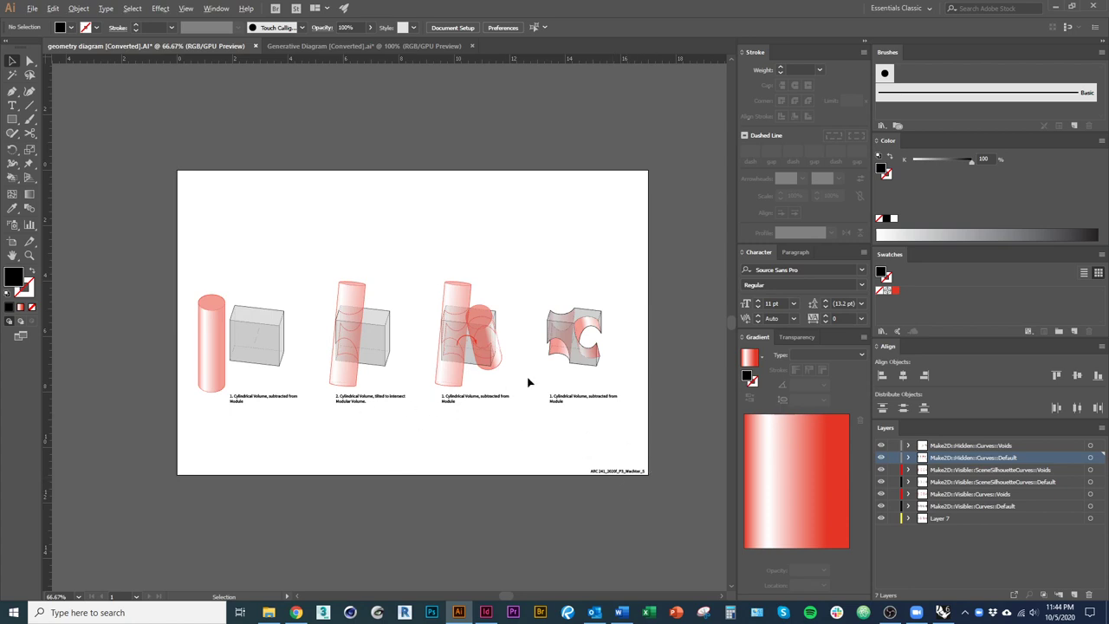
left_click(448, 399)
left_click_drag(316, 248, 347, 258)
left_click(347, 254)
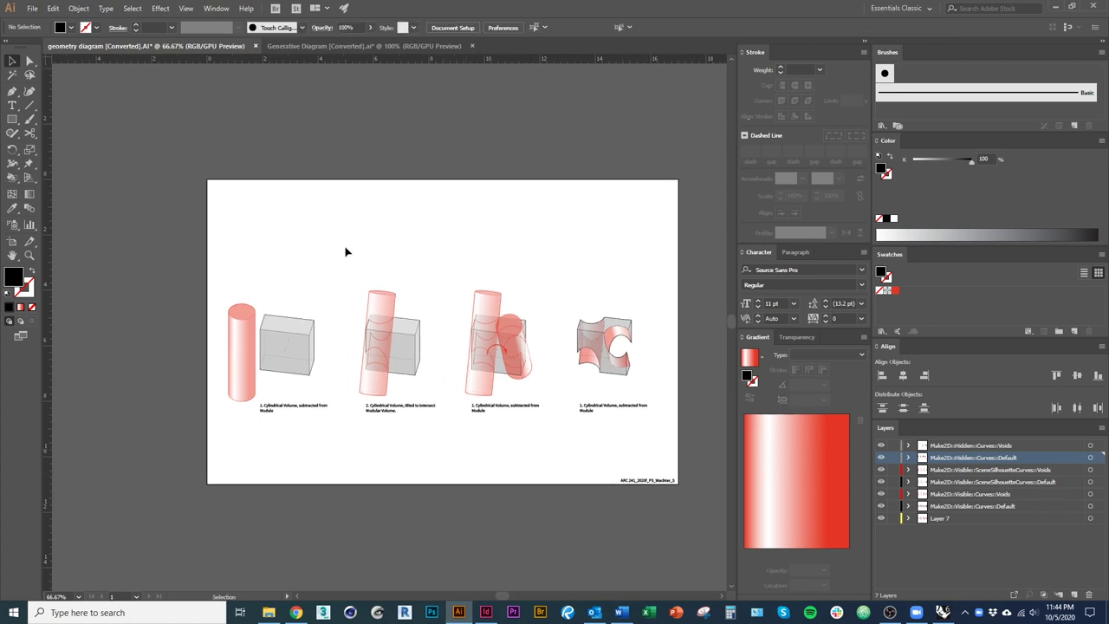
key("t")
left_click_drag(221, 190, 379, 262)
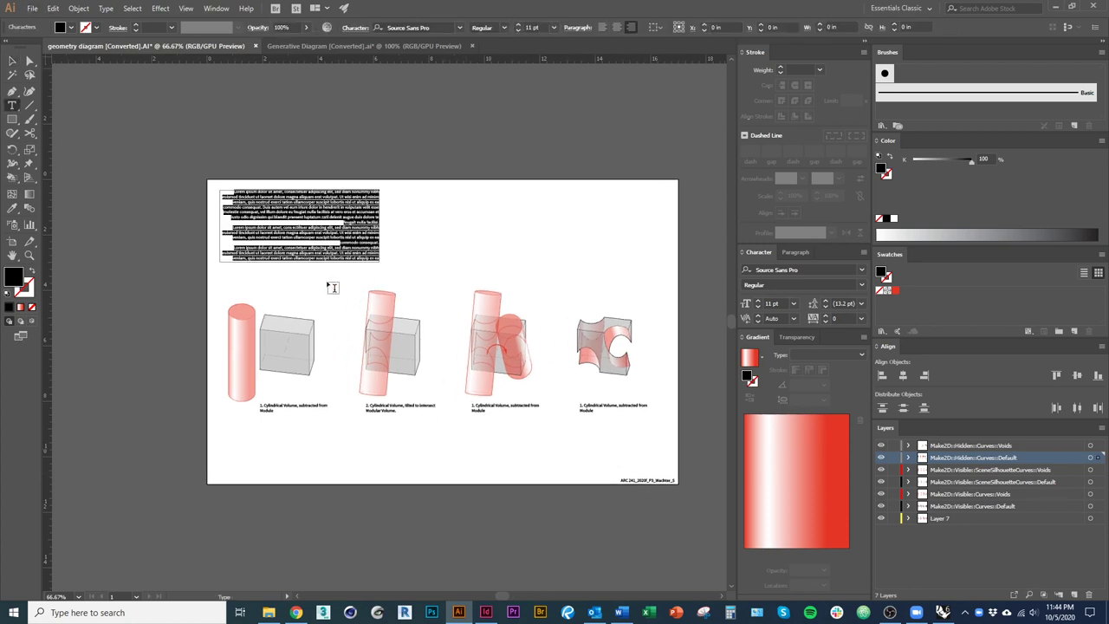
key("Escape")
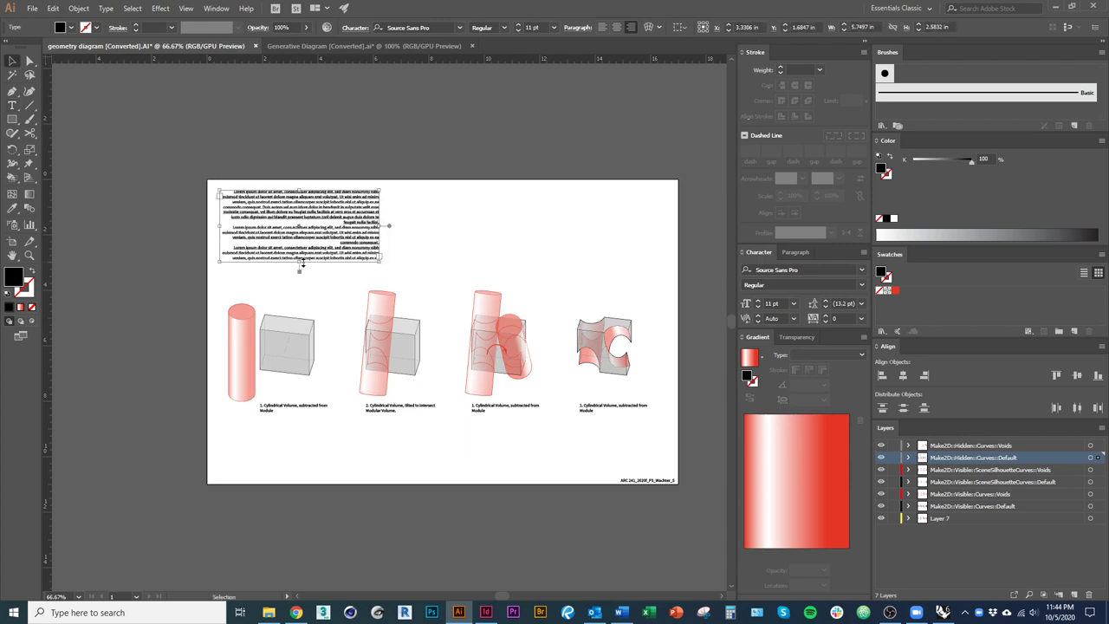
key("Delete")
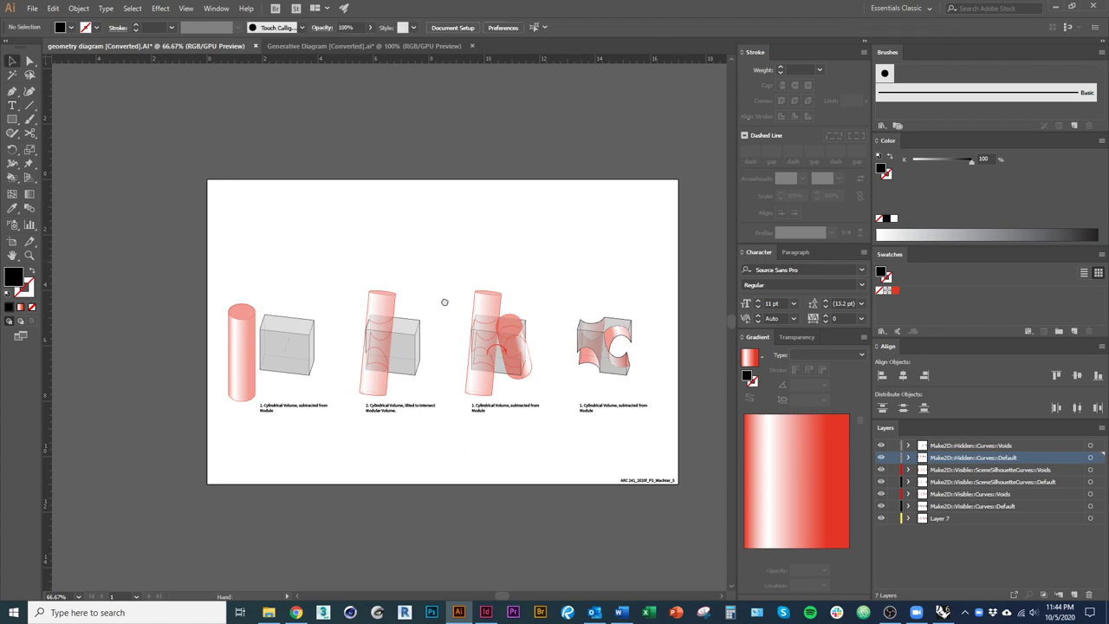
Save the sheet as the Adobe Illustrator file "geometry diagram [Converted].ai" in the 1013_Tutorial_Illustrator Diagram folder, accepting the offered Illustrator options.
scroll(636, 483, "down", 2)
scroll(636, 483, "right", 2)
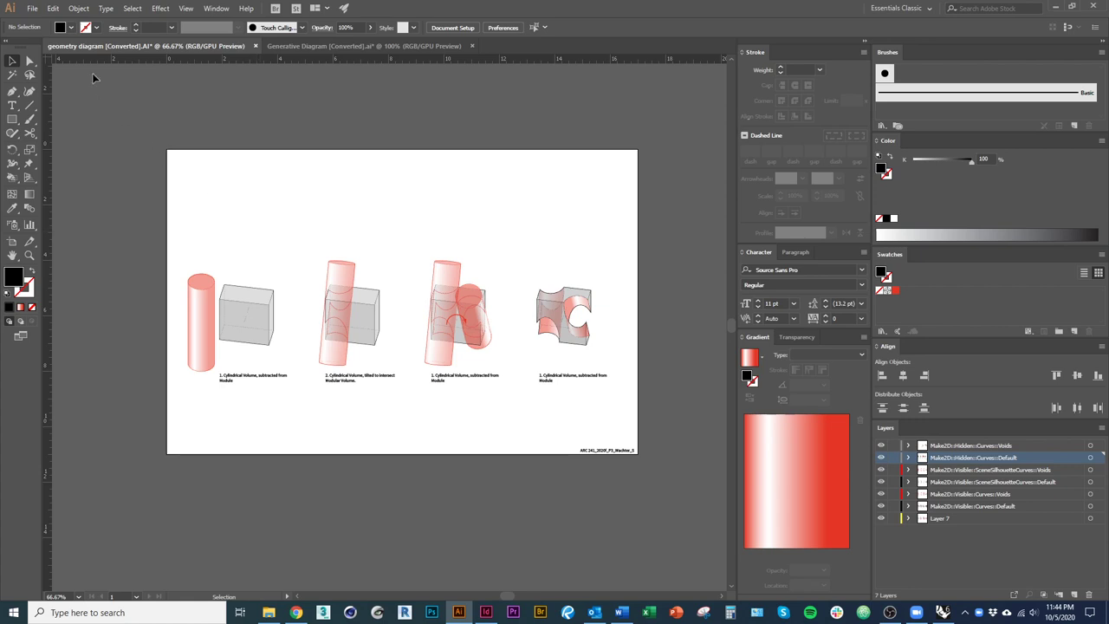
left_click(32, 8)
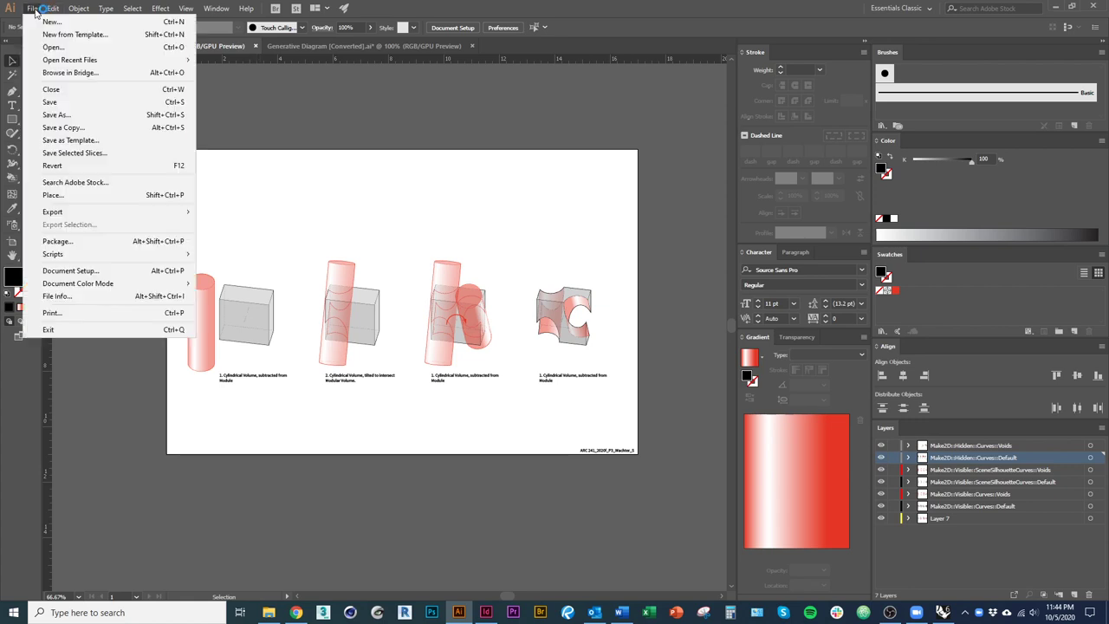
left_click(76, 105)
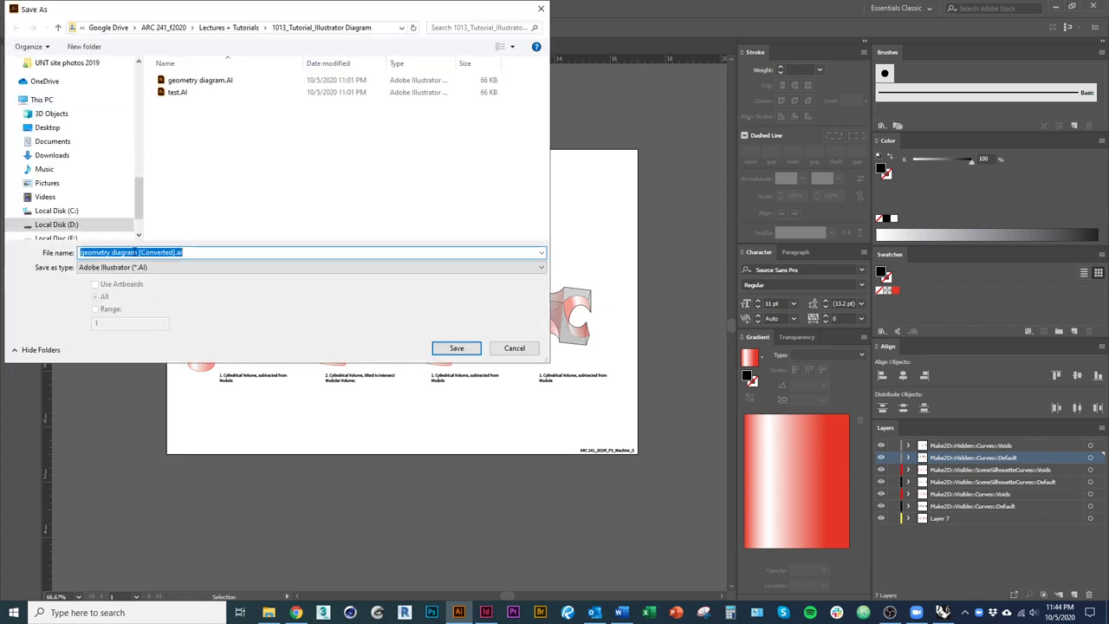
left_click(443, 348)
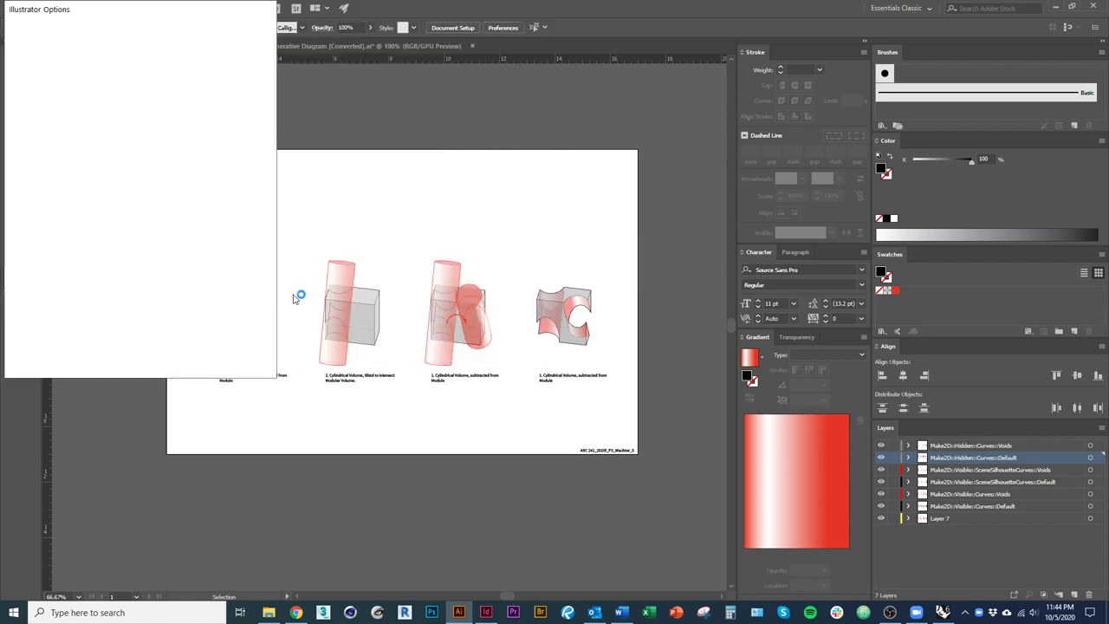
left_click(198, 355)
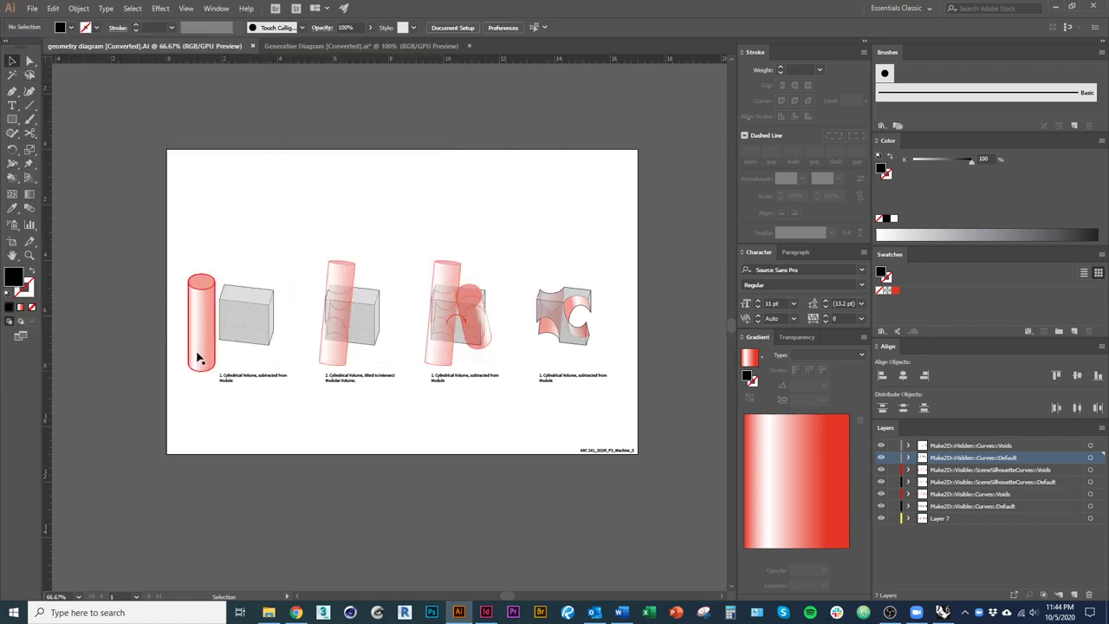
left_click_drag(491, 219, 466, 243)
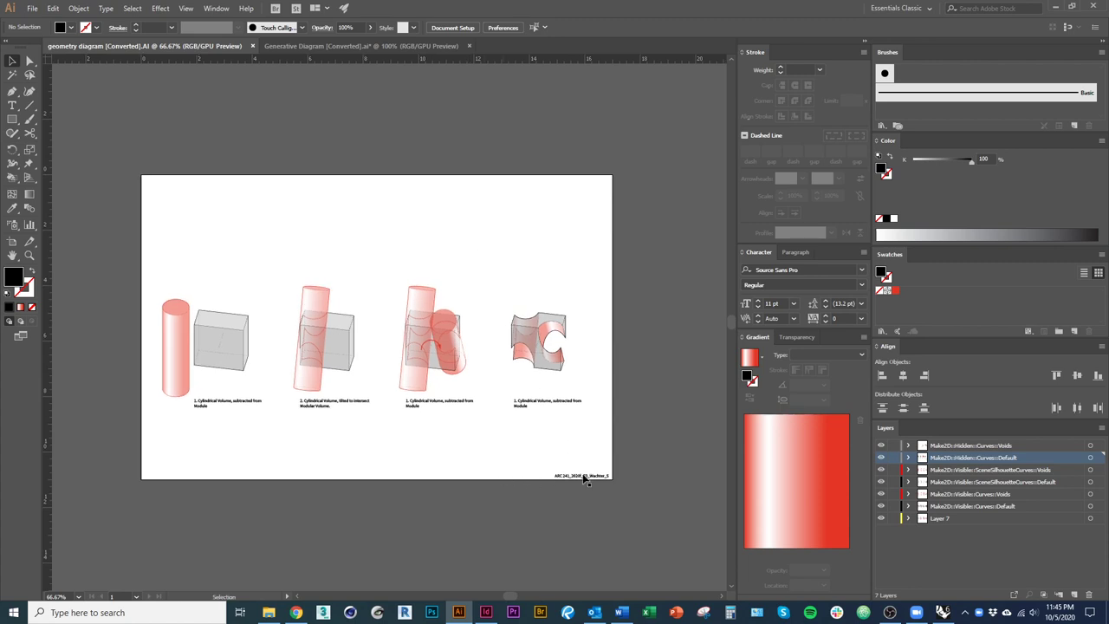